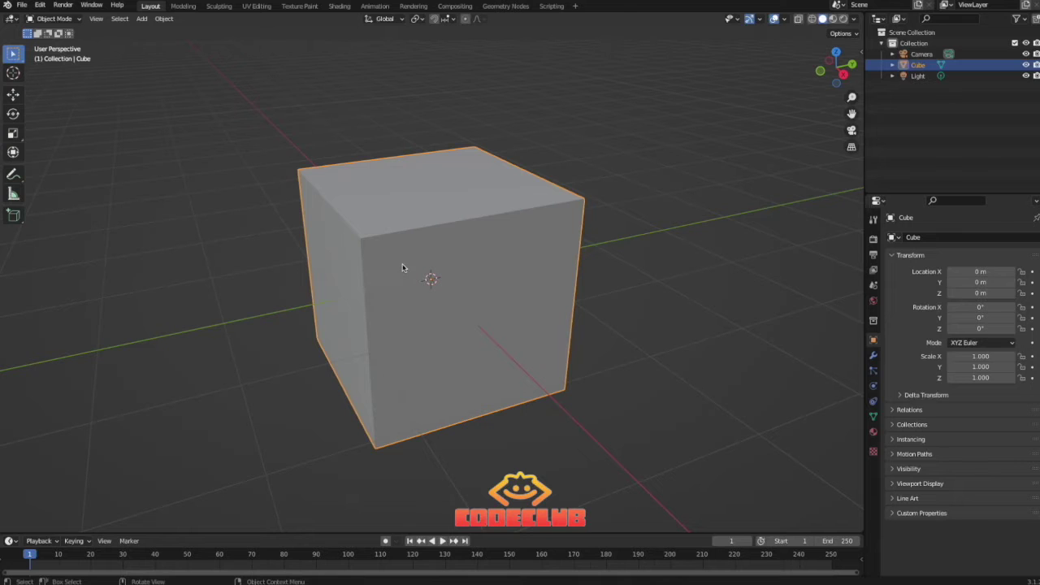
Add a cylinder mesh at the scene centre and rotate it 90° about the Y axis.
{"action": "key", "text": "shift+a"}
{"action": "mouse_move", "coordinate": [403, 266]}
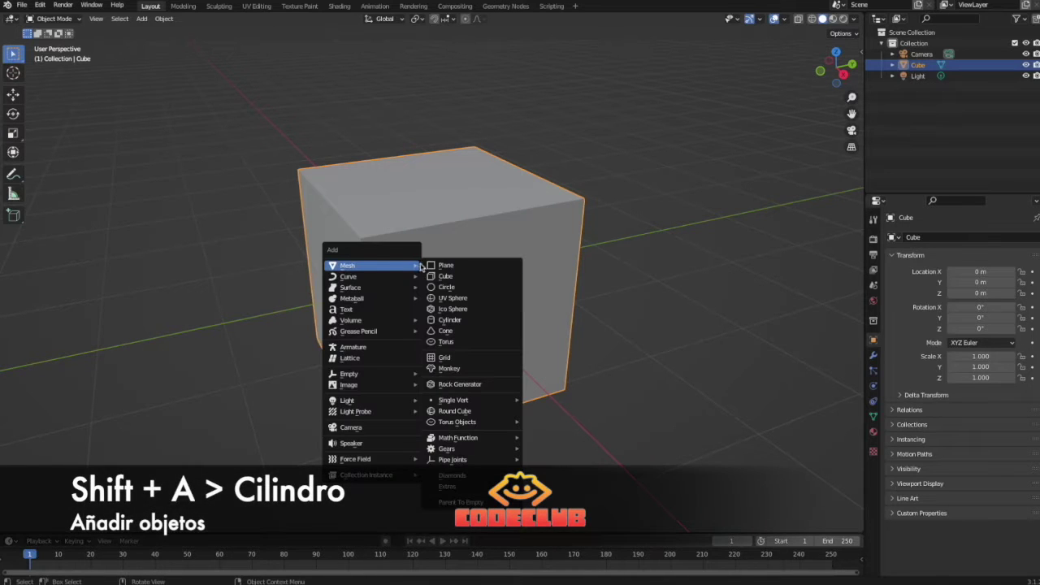
{"action": "left_click", "coordinate": [436, 320]}
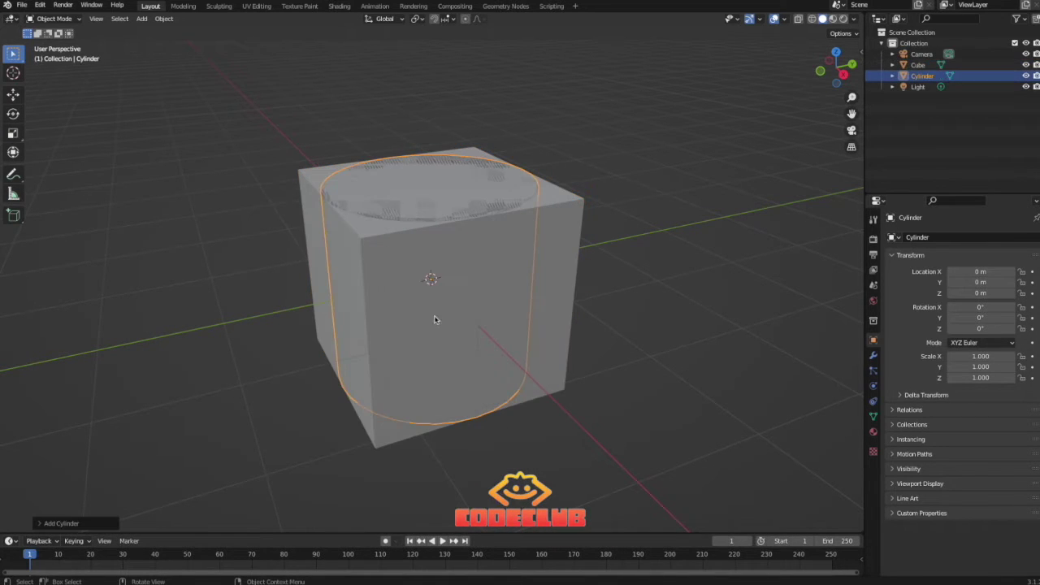
{"action": "type", "text": "ry"}
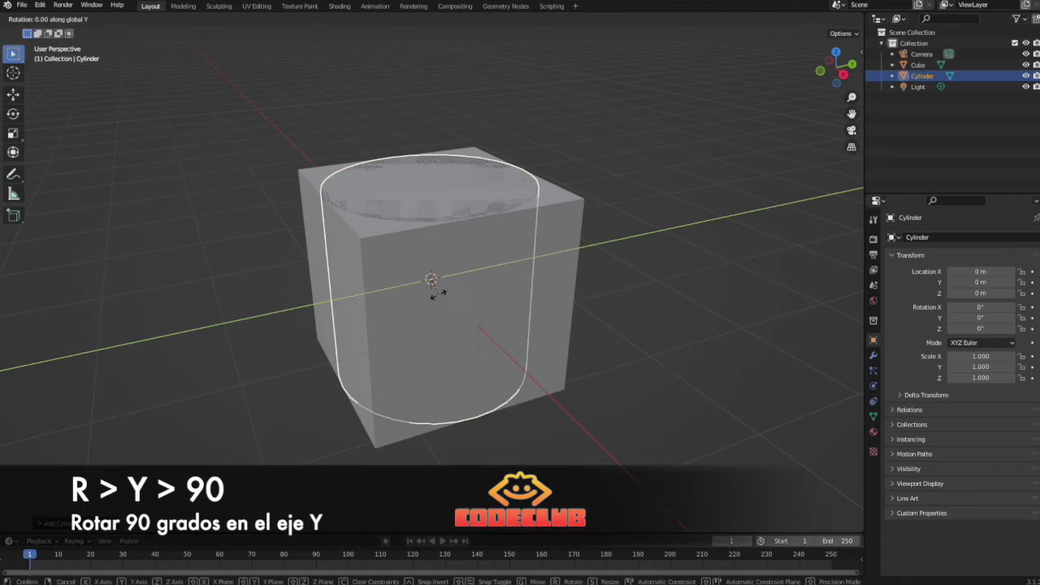
{"action": "type", "text": "90"}
{"action": "key", "text": "Return"}
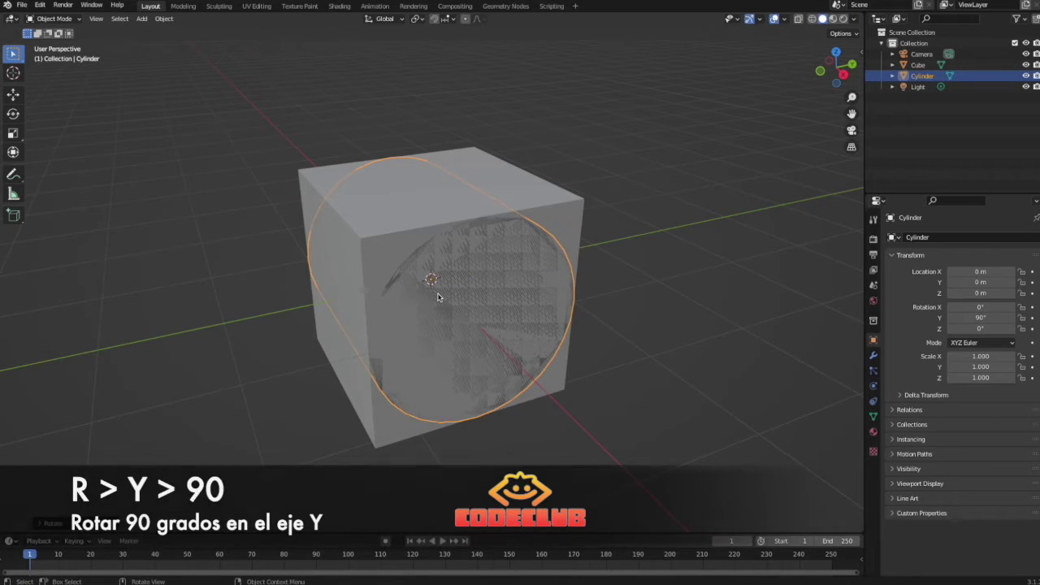
In Edit Mode, scale the cylinder mesh down to a small peg and move it along X until it protrudes from the cube's face.
{"action": "key", "text": "Tab"}
{"action": "key", "text": "s"}
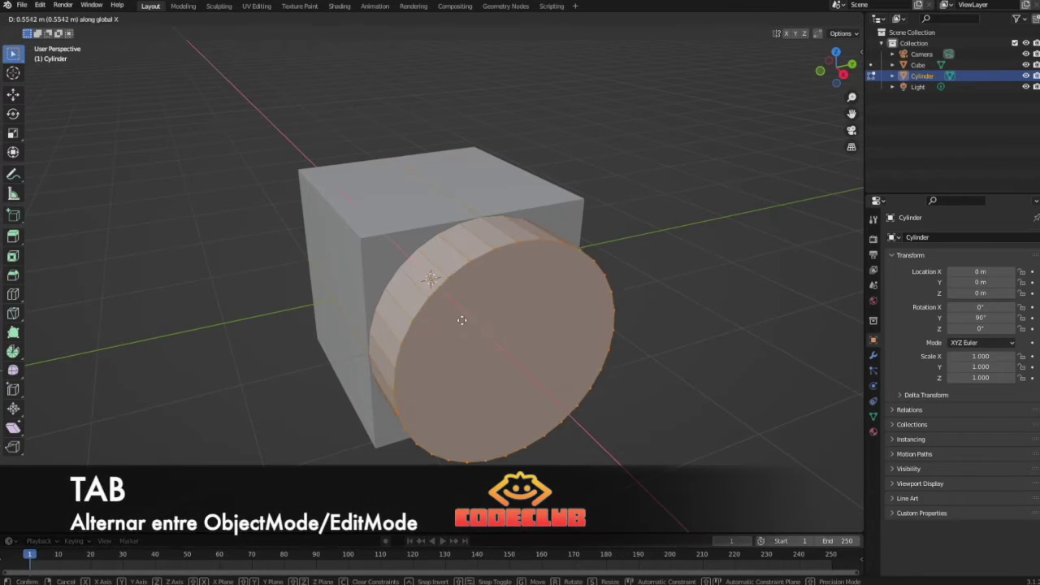
{"action": "left_click", "coordinate": [455, 312]}
{"action": "key", "text": "g"}
{"action": "key", "text": "x"}
{"action": "left_click", "coordinate": [480, 333]}
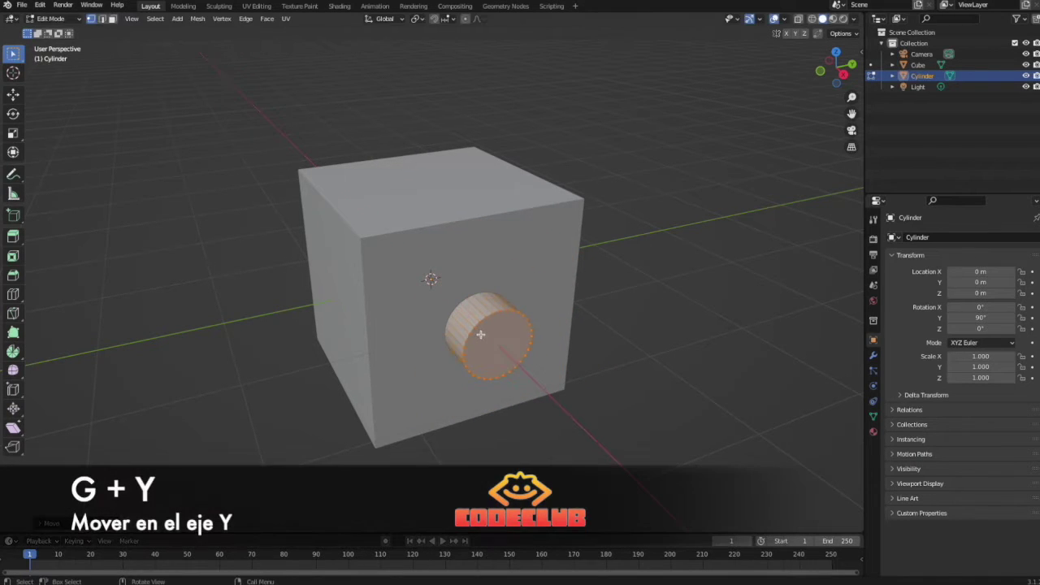
{"action": "key", "text": "s"}
{"action": "left_click", "coordinate": [477, 329]}
{"action": "key", "text": "Tab"}
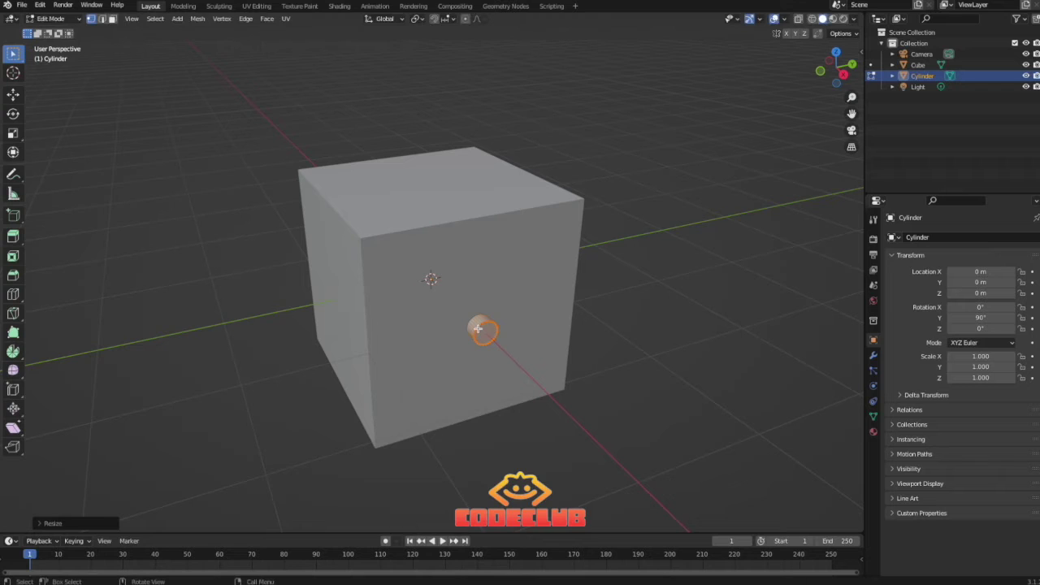
In the right orthographic view, move the cylinder mesh up along Z and along negative Y to the cube face's upper corner.
{"action": "key", "text": "KP_1"}
{"action": "scroll", "coordinate": [446, 287], "scroll_direction": "up", "scroll_amount": 3}
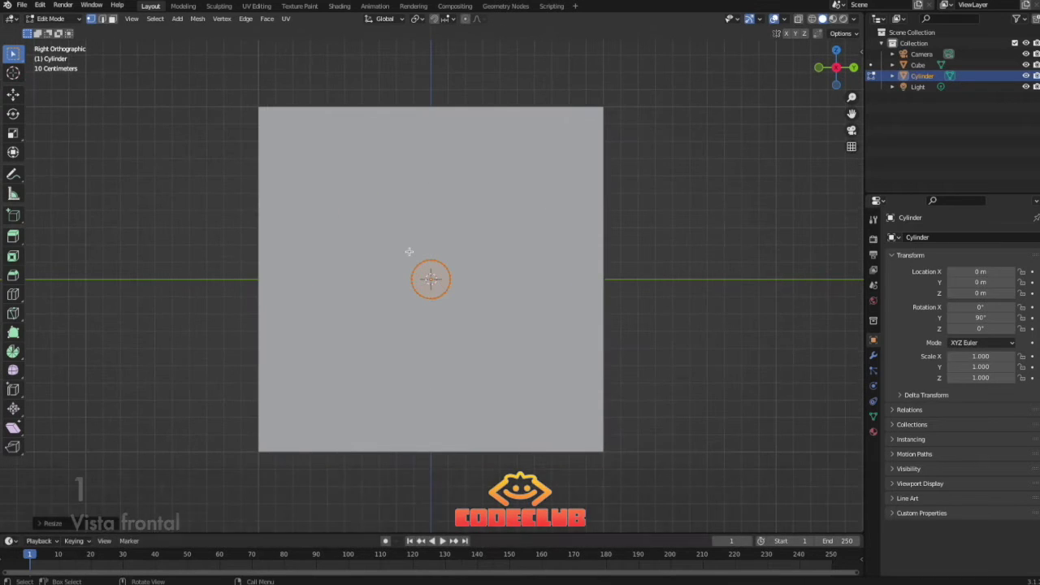
{"action": "key", "text": "g"}
{"action": "key", "text": "z"}
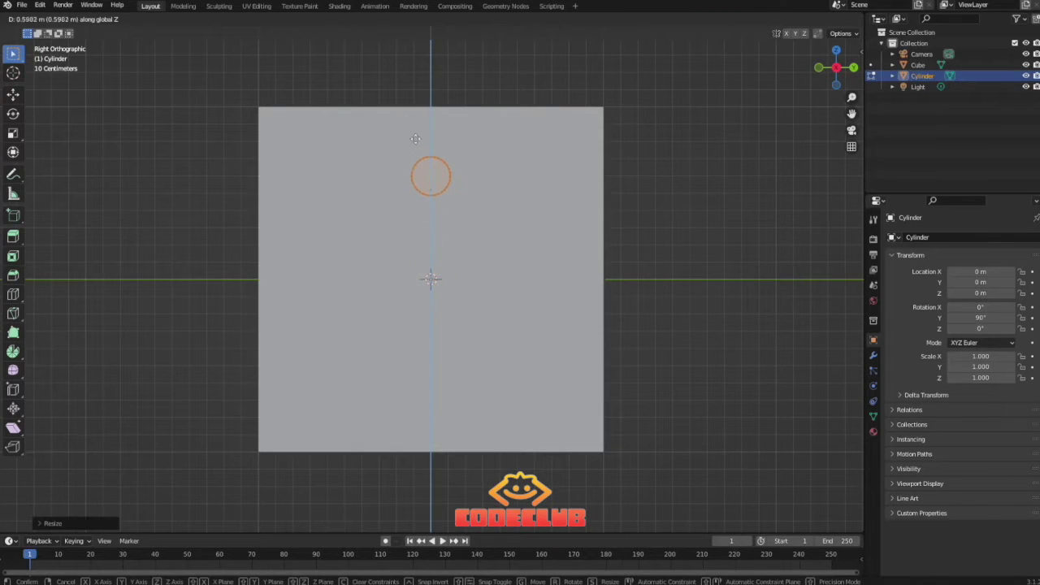
{"action": "left_click", "coordinate": [415, 124]}
{"action": "key", "text": "g"}
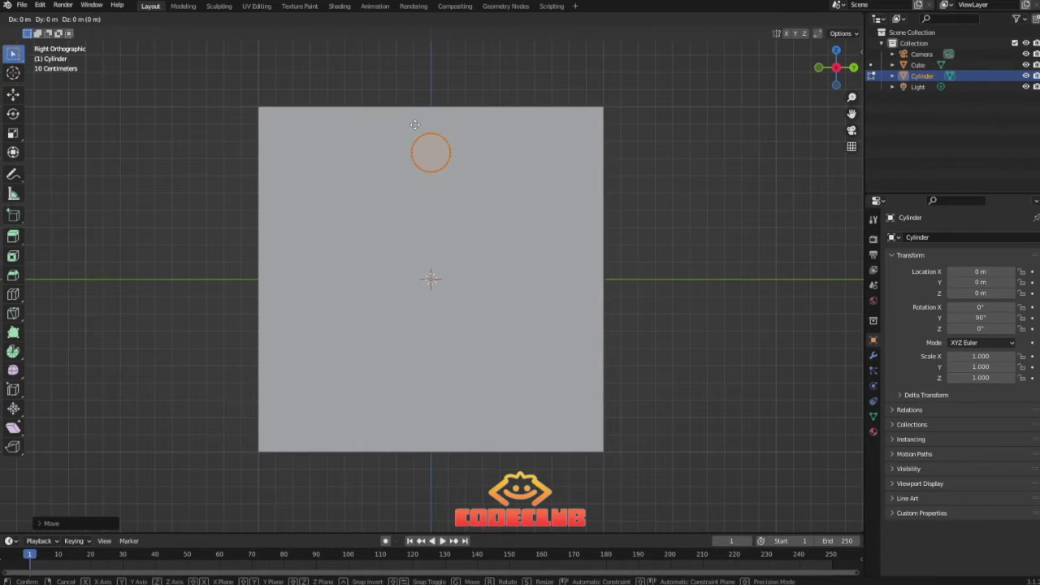
{"action": "key", "text": "y"}
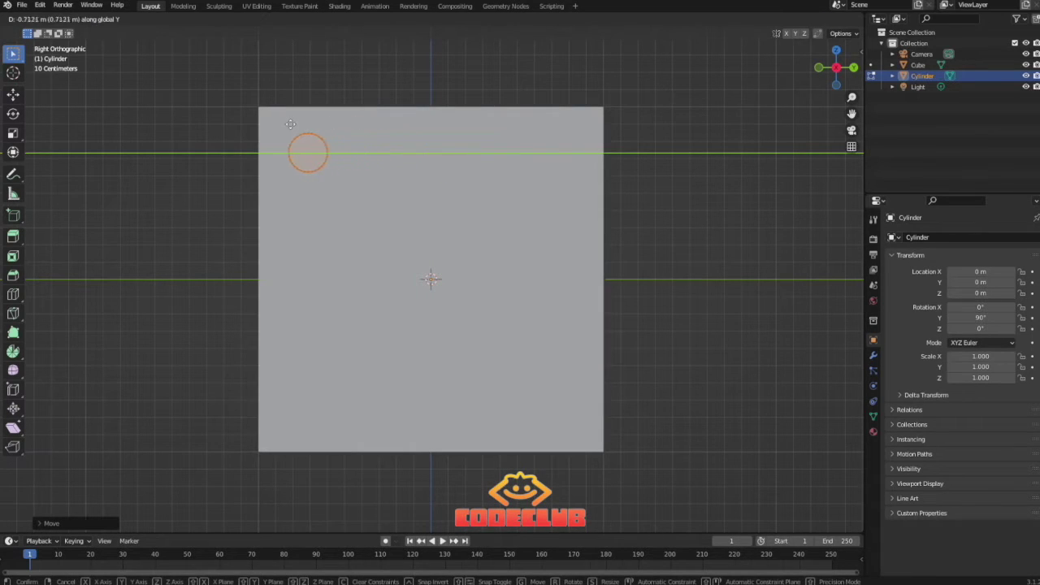
{"action": "left_click", "coordinate": [283, 124]}
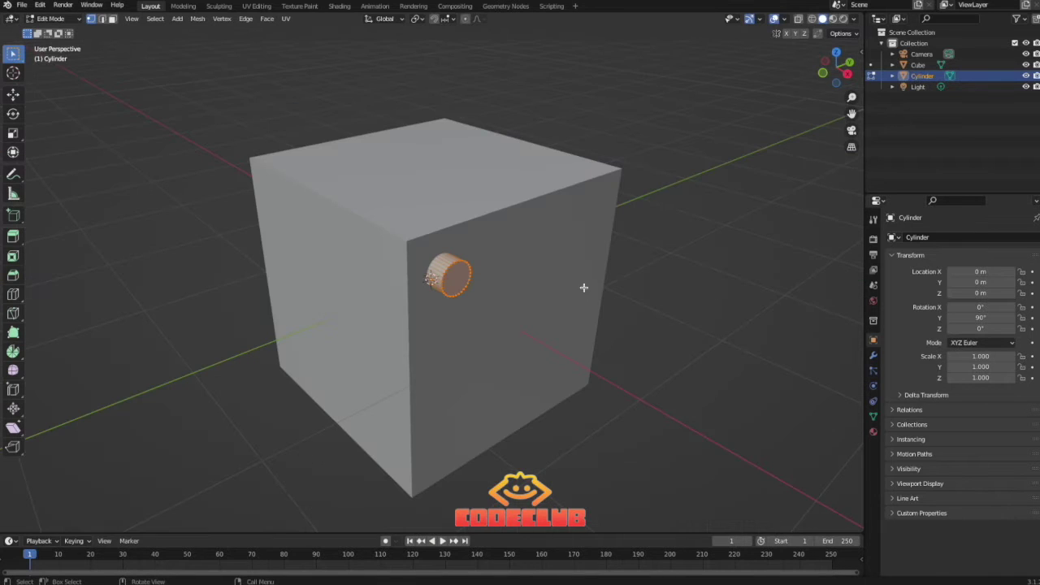
Add a Mirror modifier to the cylinder and mirror it on the X, Y and Z axes.
{"action": "left_click", "coordinate": [873, 354]}
{"action": "left_click", "coordinate": [905, 236]}
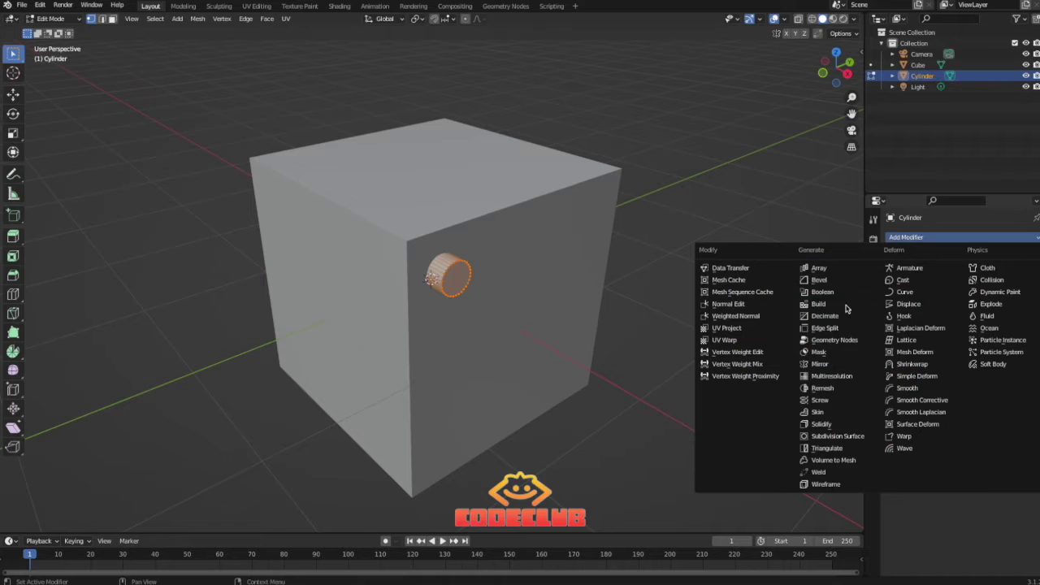
{"action": "left_click", "coordinate": [821, 364]}
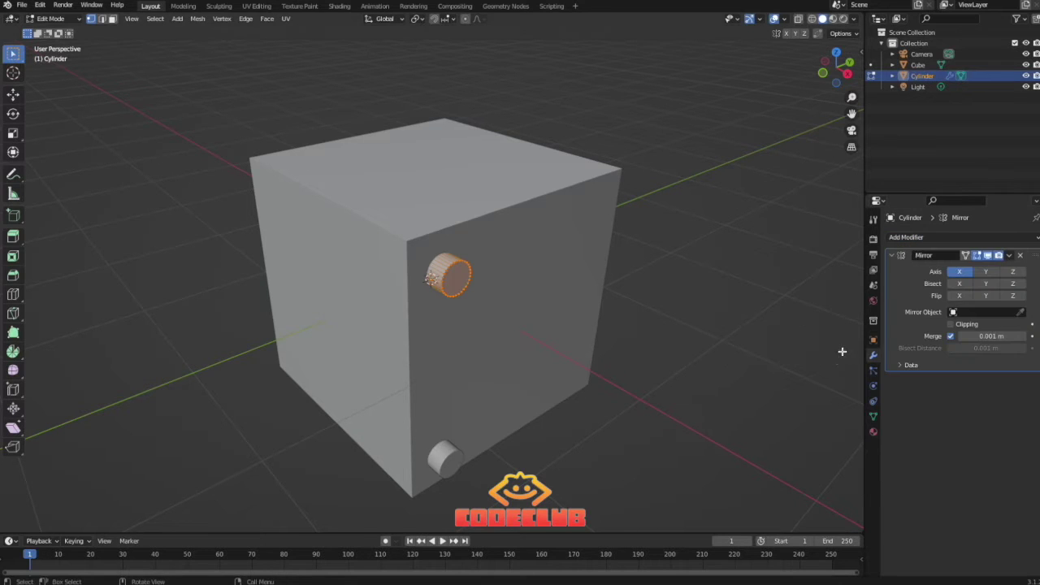
{"action": "left_click", "coordinate": [986, 271]}
{"action": "left_click", "coordinate": [1011, 272]}
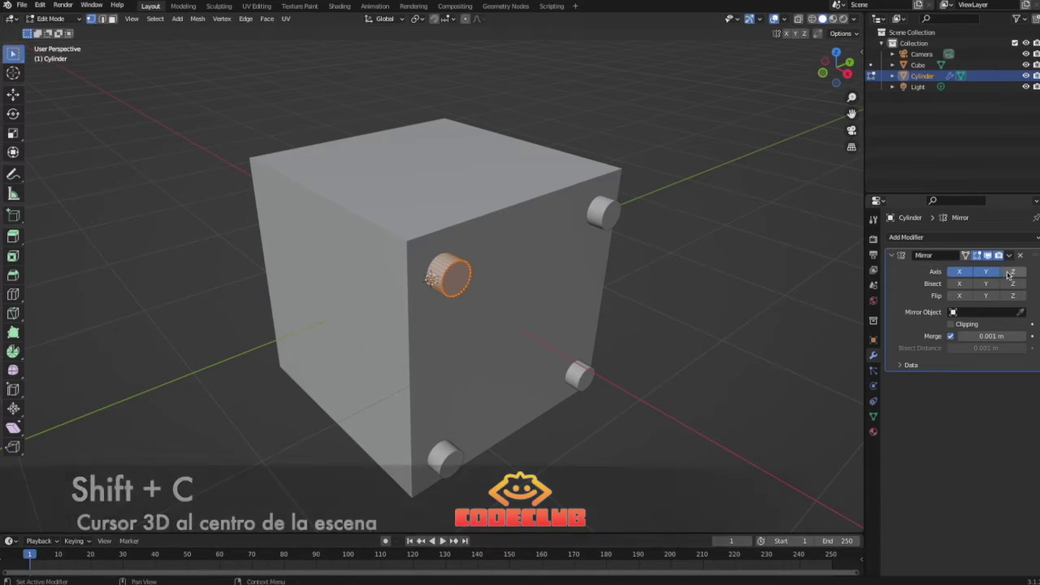
{"action": "mouse_move", "coordinate": [336, 267]}
{"action": "middle_mouse_down"}
{"action": "mouse_move", "coordinate": [431, 239]}
{"action": "mouse_move", "coordinate": [423, 278]}
{"action": "mouse_move", "coordinate": [326, 260]}
{"action": "middle_mouse_up"}
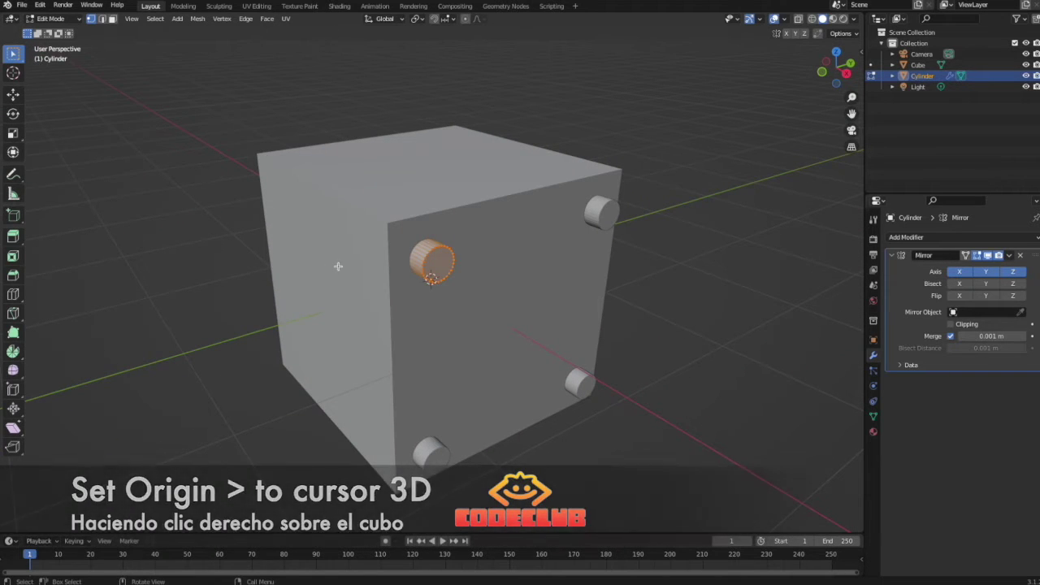
Return the mirrored cylinders to Object Mode and apply Shade Smooth to them.
{"action": "key", "text": "Tab"}
{"action": "right_click", "coordinate": [424, 260]}
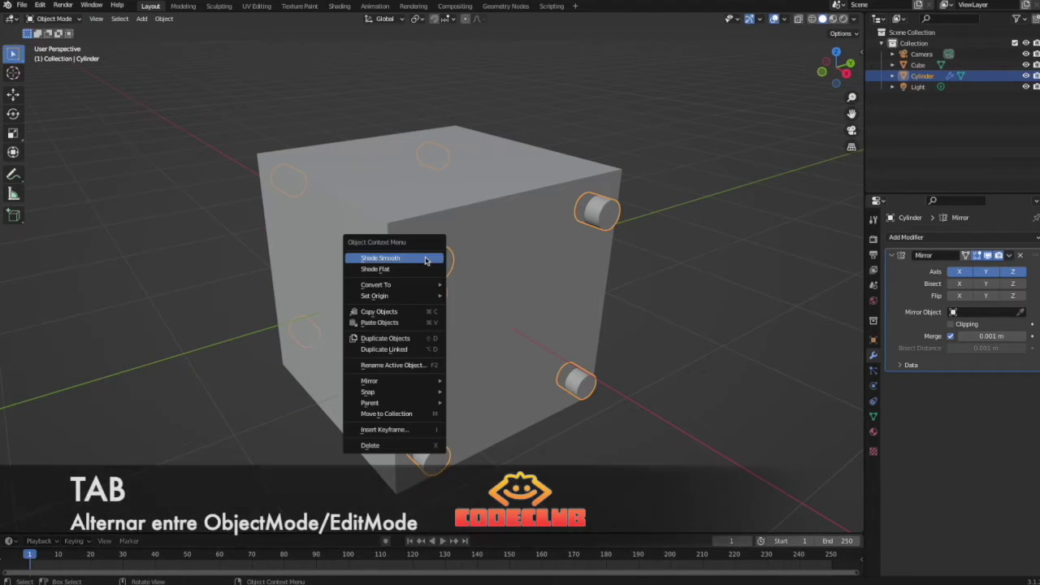
{"action": "left_click", "coordinate": [424, 262]}
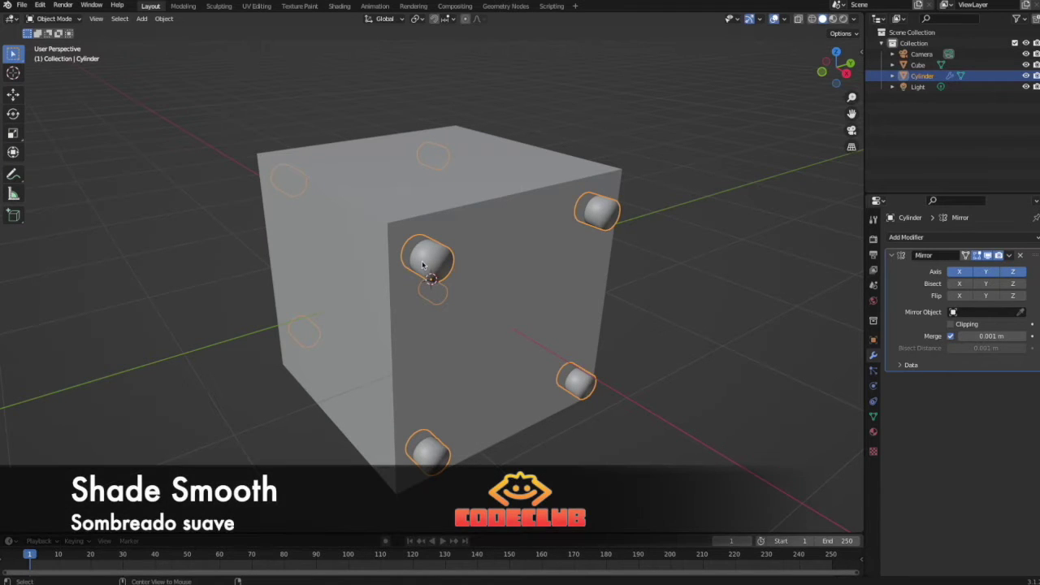
Make a linked duplicate of the mirrored cylinders in place and rotate it 90° about the Z axis.
{"action": "key", "text": "shift+d"}
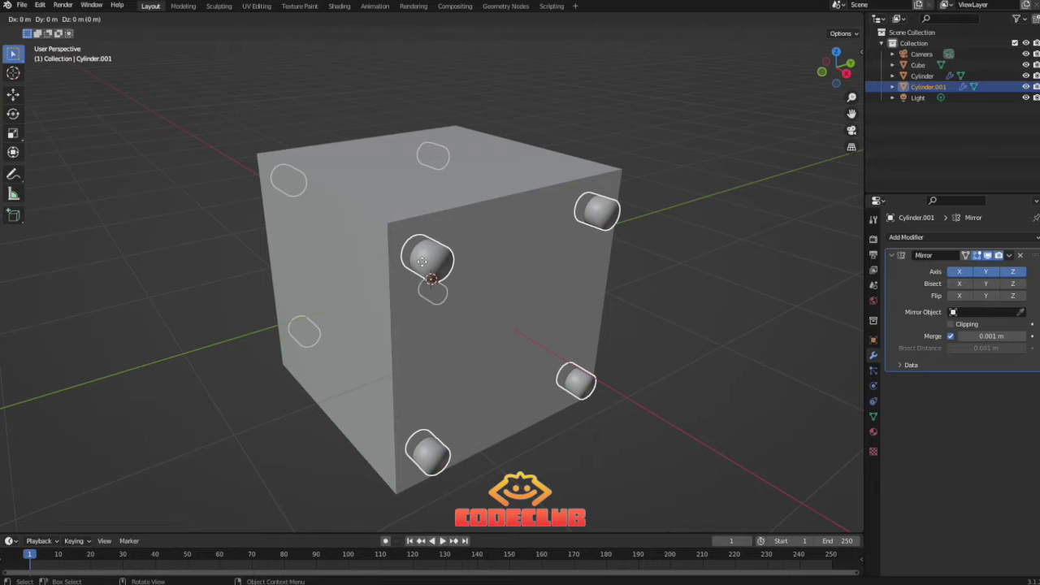
{"action": "left_click", "coordinate": [421, 262]}
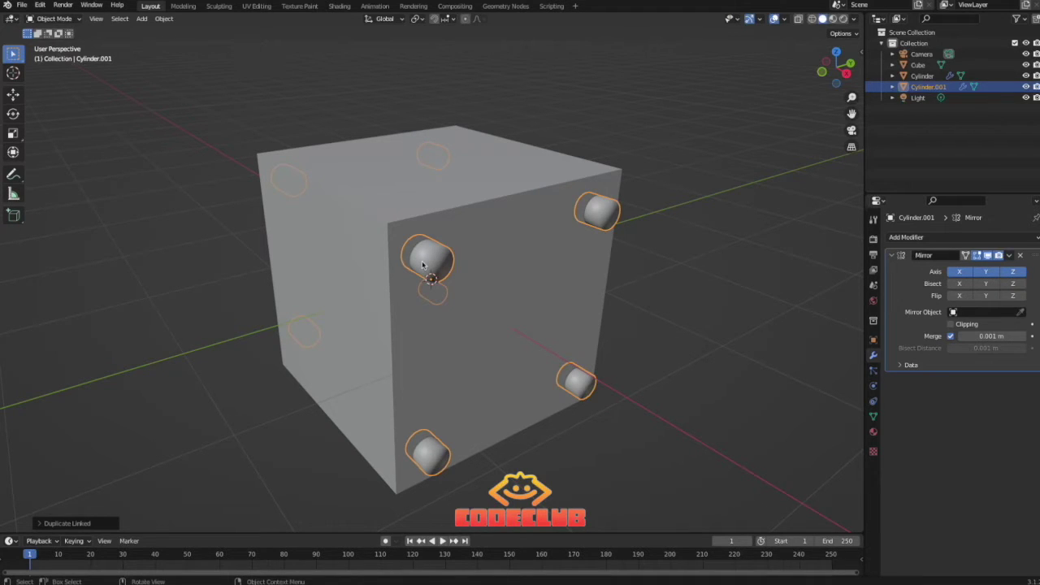
{"action": "key", "text": "r"}
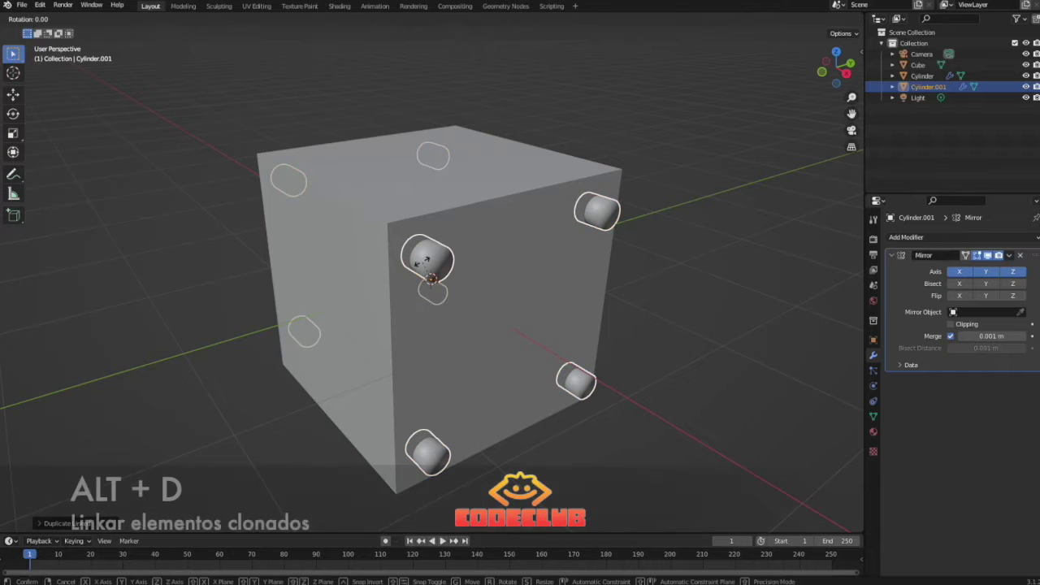
{"action": "key", "text": "z"}
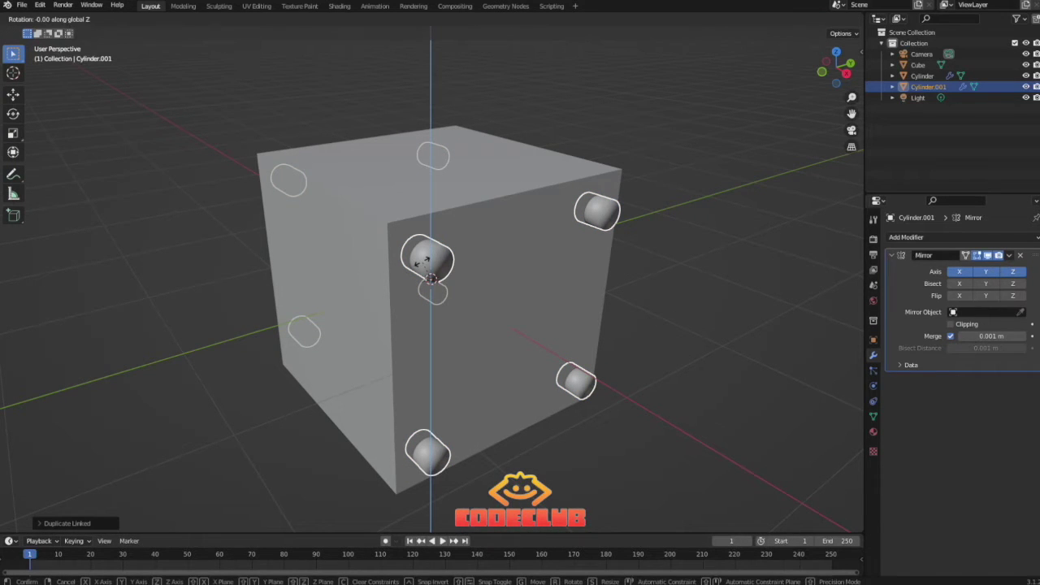
{"action": "type", "text": "90"}
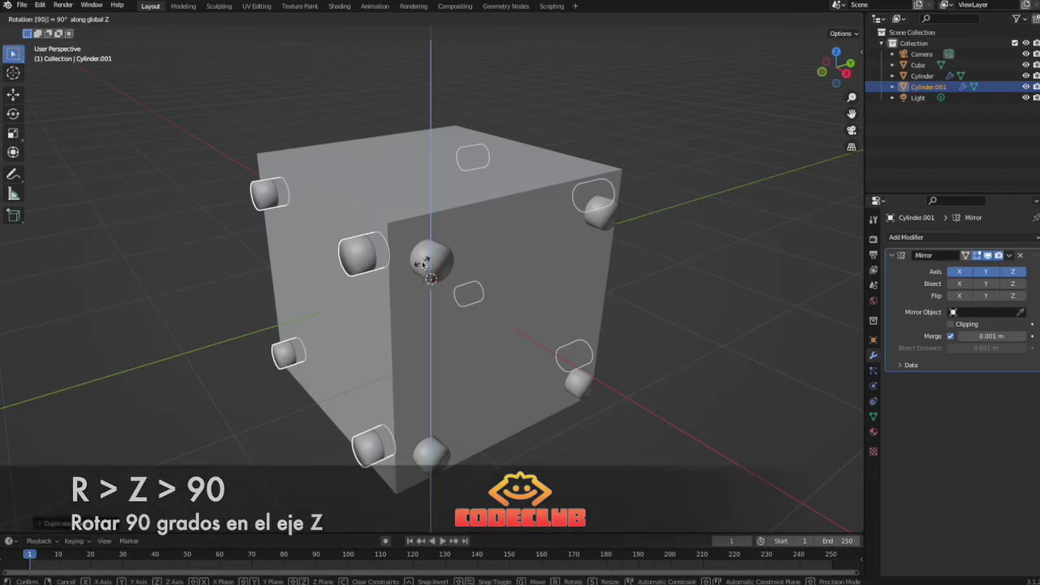
{"action": "key", "text": "Return"}
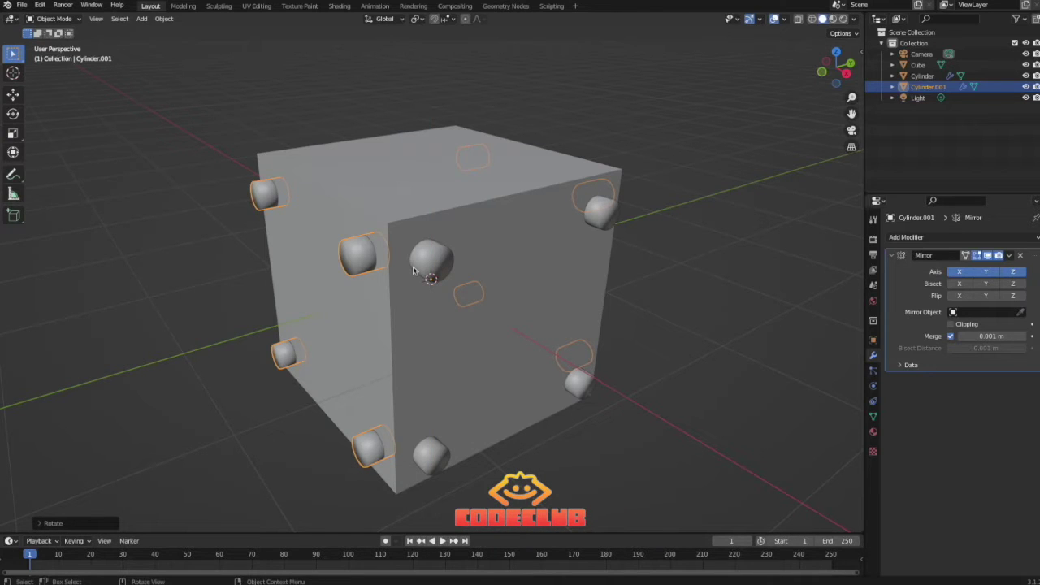
Move both cylinder objects into a new collection named cilindros.
{"action": "left_click", "coordinate": [421, 265], "text": "shift"}
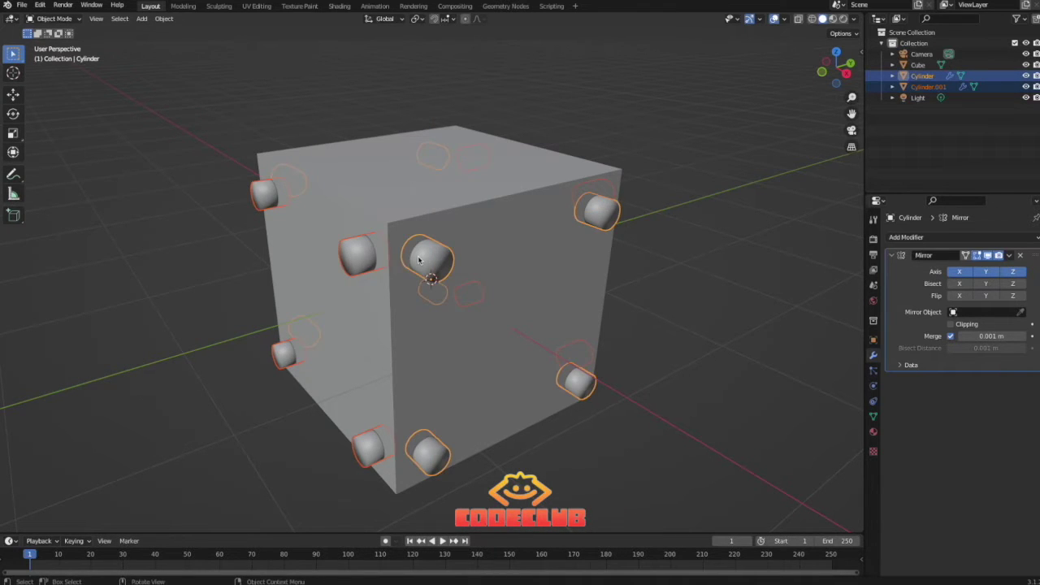
{"action": "key", "text": "m"}
{"action": "left_click", "coordinate": [419, 258]}
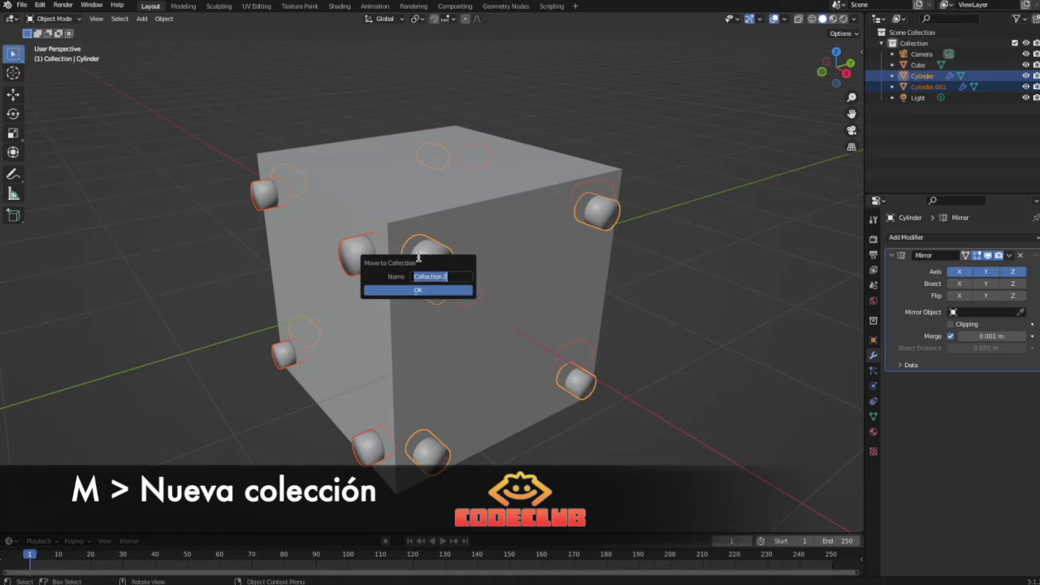
{"action": "type", "text": "cilindros"}
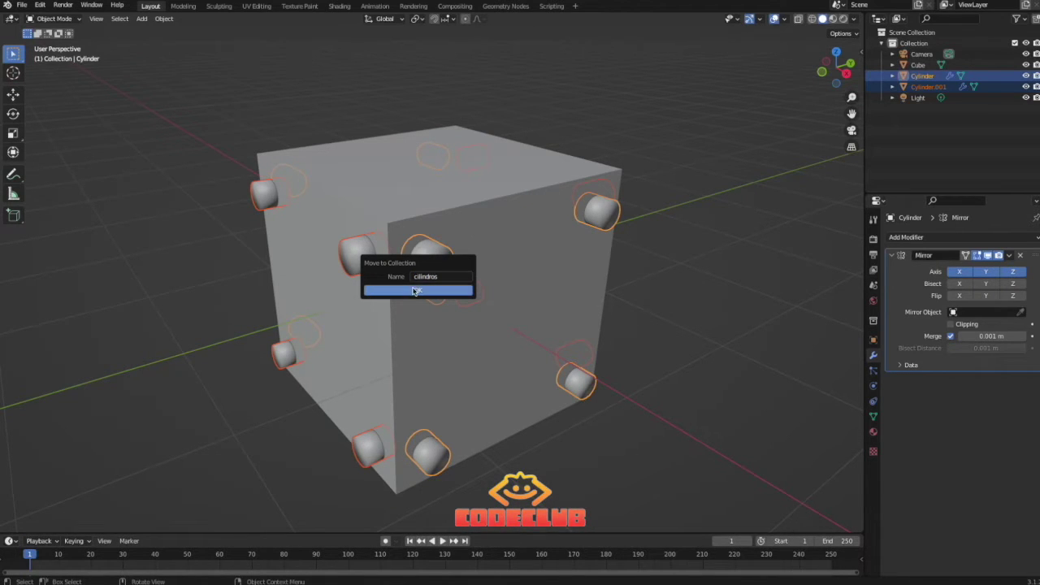
{"action": "left_click", "coordinate": [413, 290]}
Add a Boolean modifier to the cube.
{"action": "left_click", "coordinate": [490, 235]}
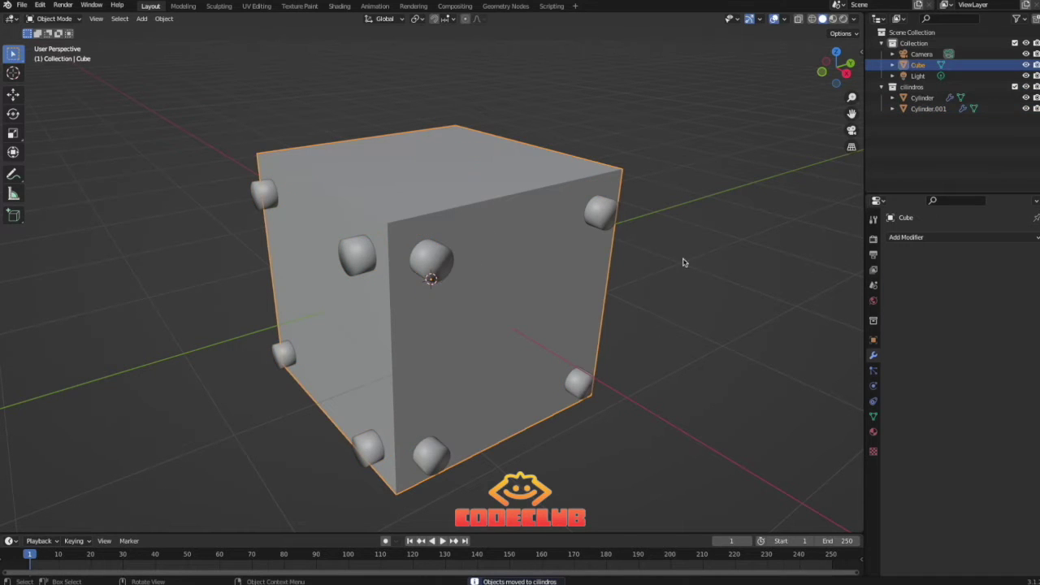
{"action": "left_click", "coordinate": [904, 237]}
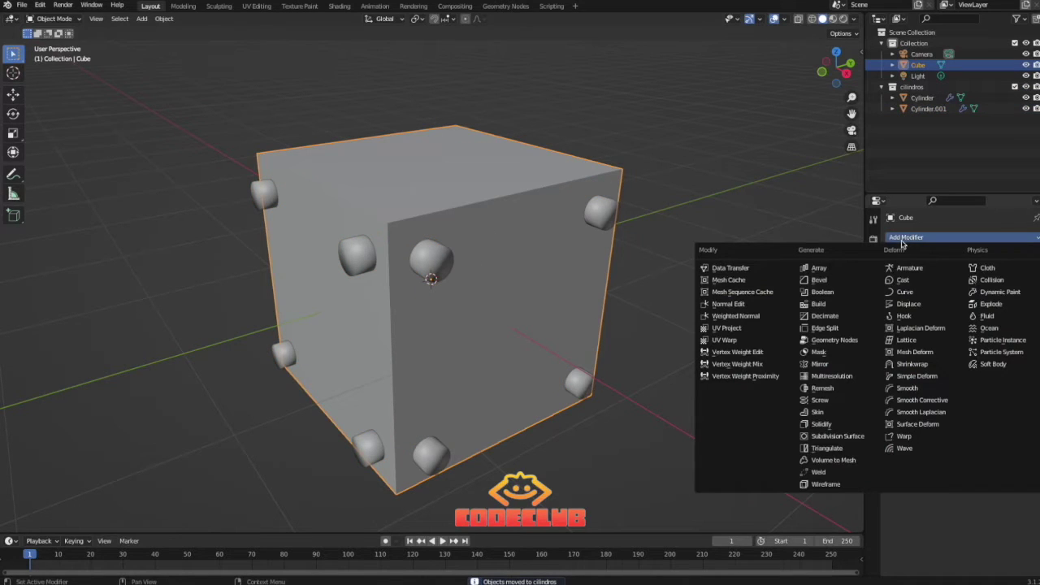
{"action": "left_click", "coordinate": [841, 291]}
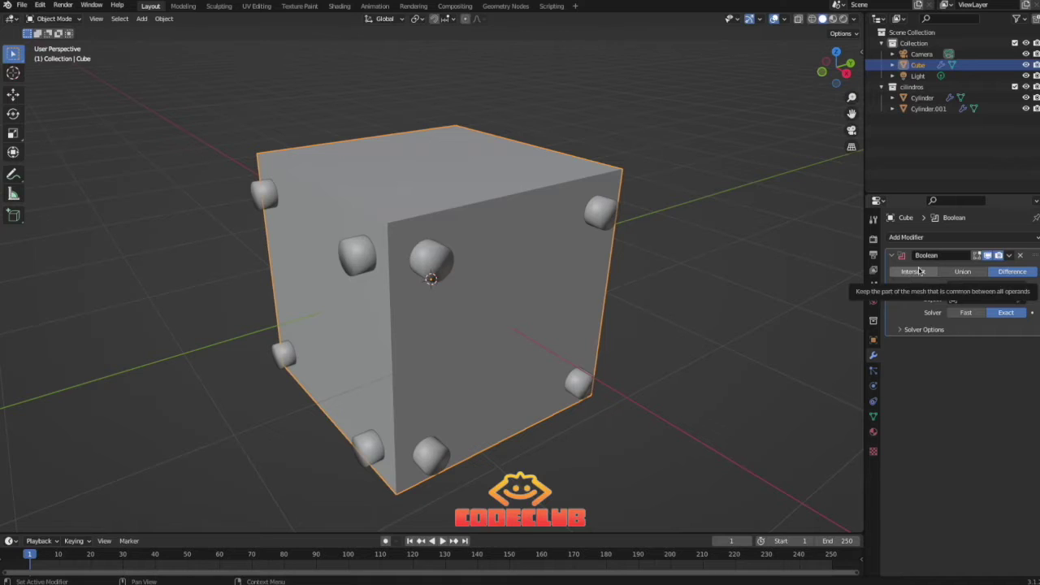
Search the add-ons in the preferences for "bool", check whether Bool Tool is enabled, and close the preferences.
{"action": "key", "text": "F4"}
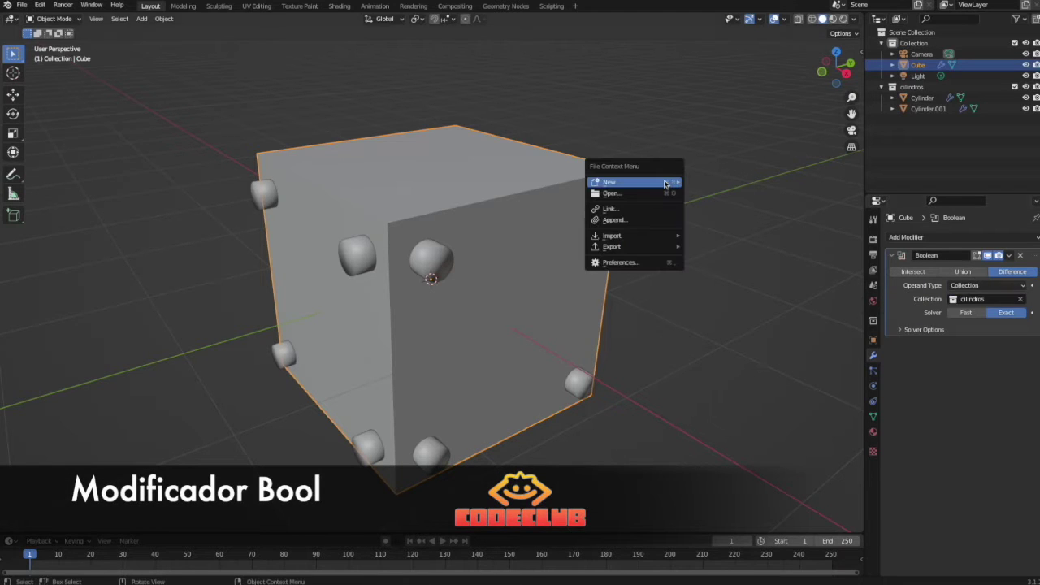
{"action": "mouse_move", "coordinate": [665, 183]}
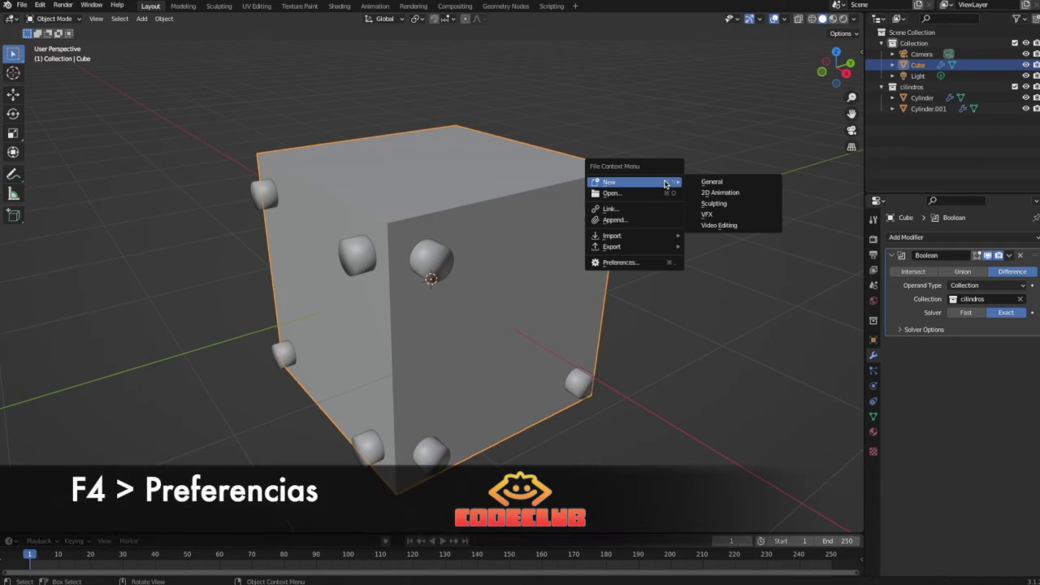
{"action": "left_click", "coordinate": [627, 262]}
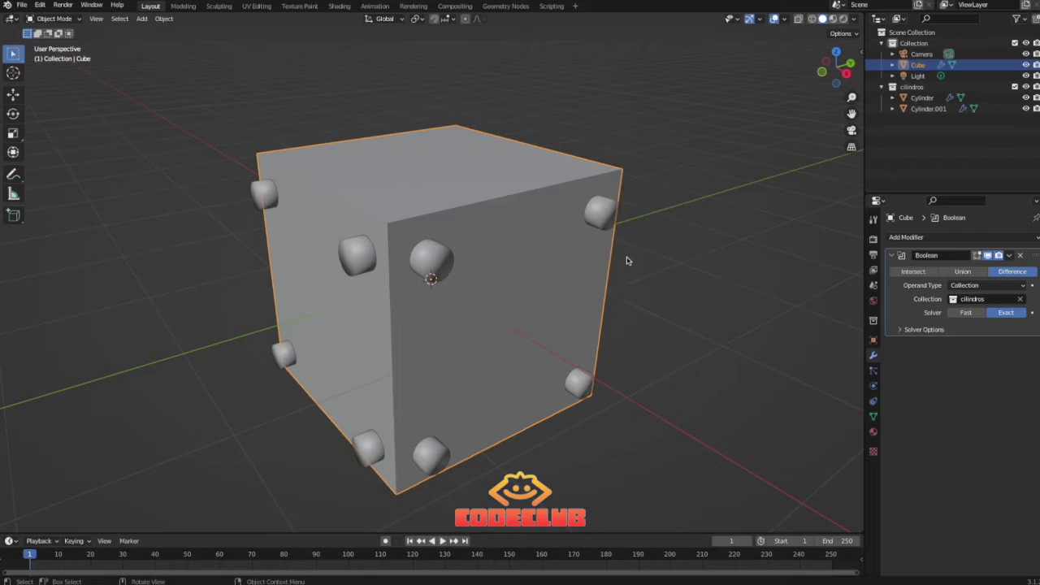
{"action": "left_click", "coordinate": [748, 157]}
{"action": "type", "text": "bool"}
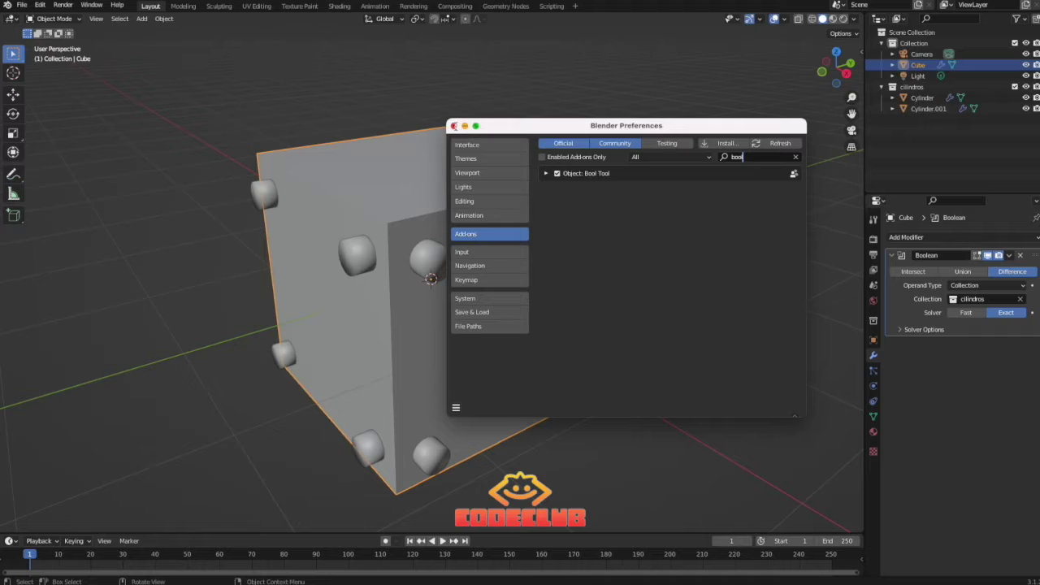
{"action": "left_click", "coordinate": [455, 126]}
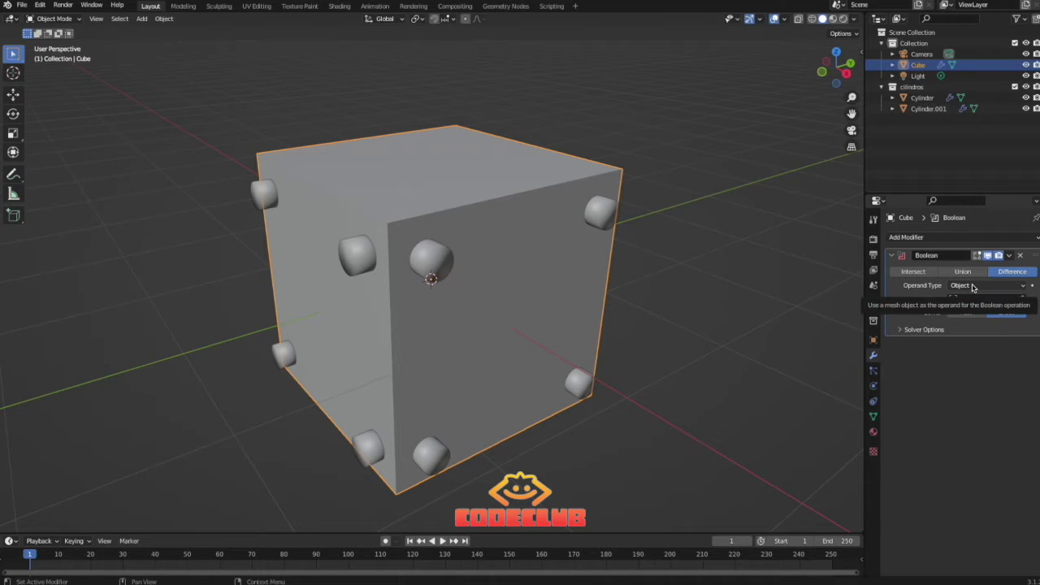
Set the Boolean modifier's operand type to Collection, choose the cilindros collection as its operand, and keep the operation on Difference.
{"action": "left_click", "coordinate": [972, 286]}
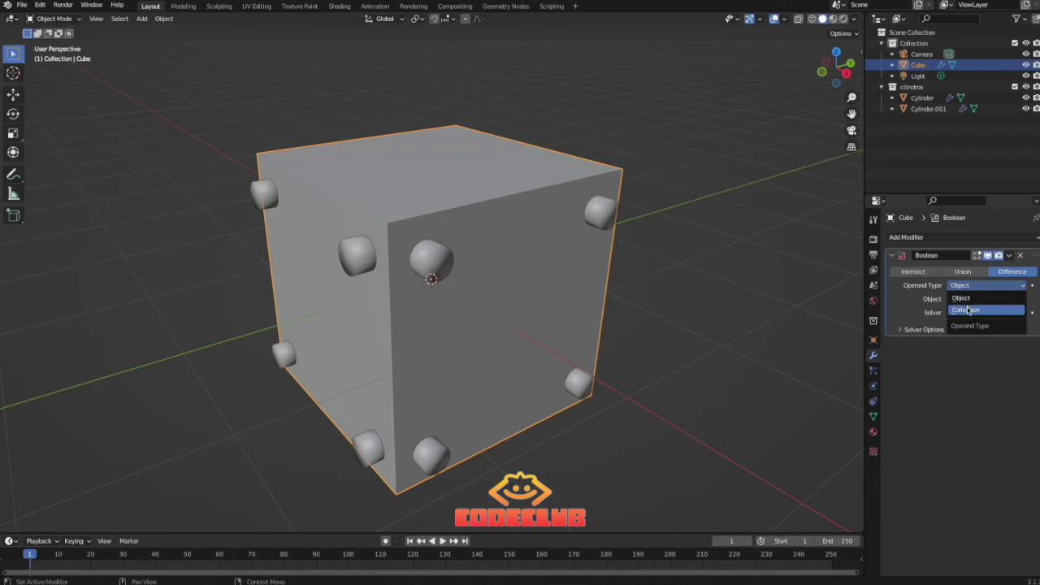
{"action": "left_click", "coordinate": [967, 311]}
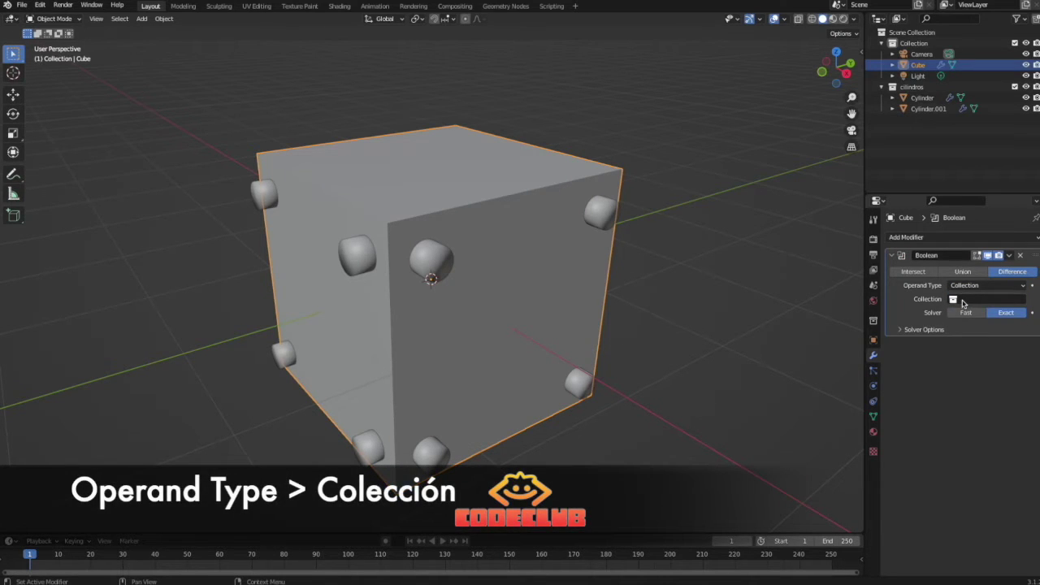
{"action": "left_click", "coordinate": [962, 301]}
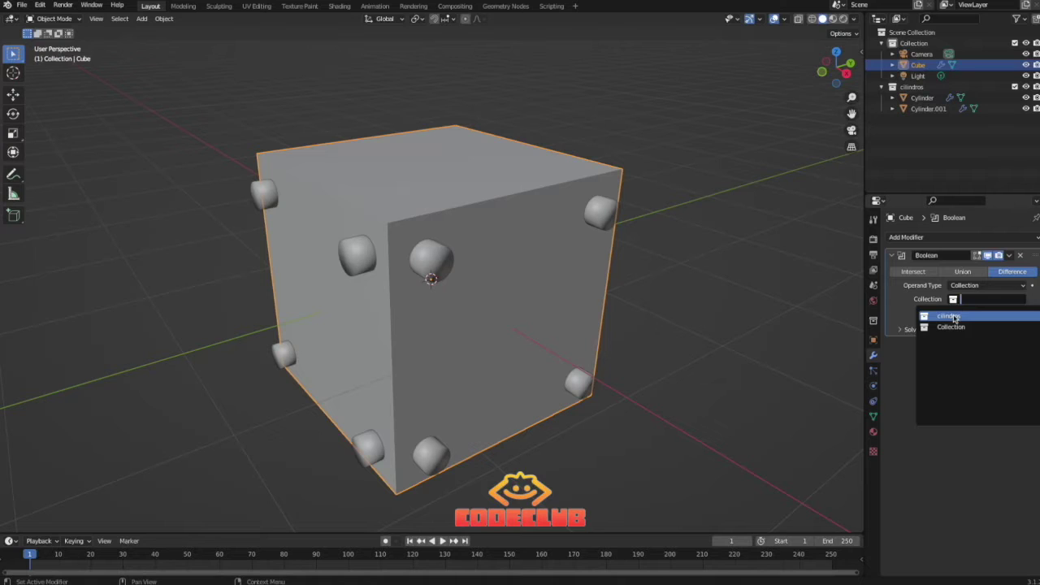
{"action": "left_click", "coordinate": [949, 316]}
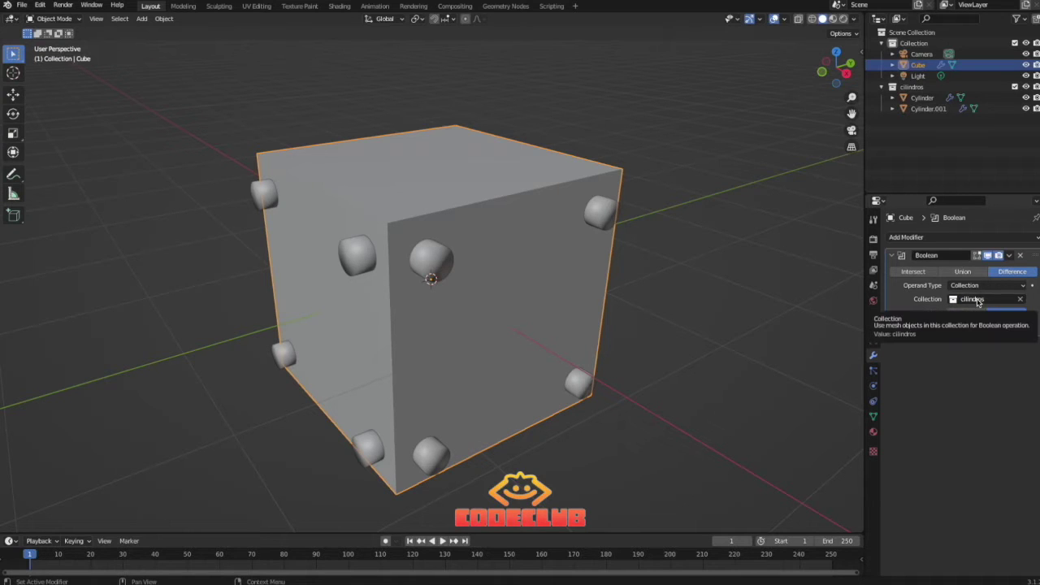
{"action": "left_click", "coordinate": [964, 273]}
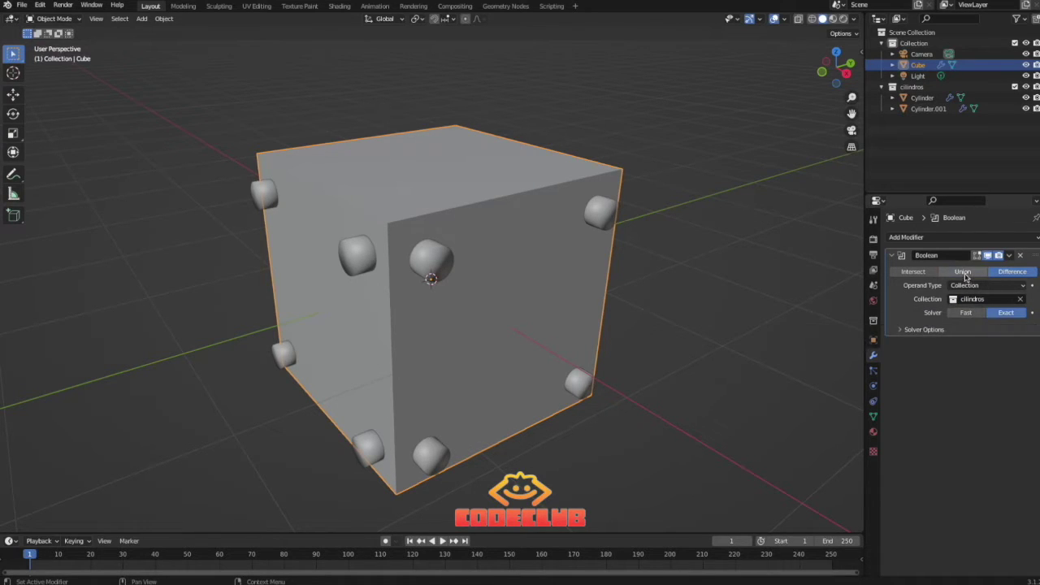
{"action": "left_click", "coordinate": [1008, 273]}
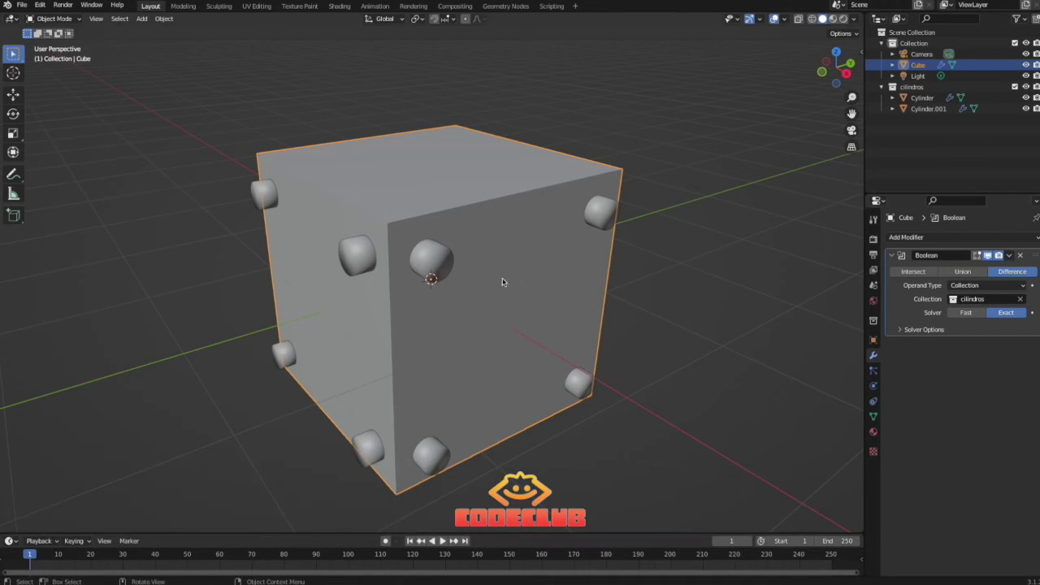
Scale down the mesh of the Cylinder object in Edit Mode to make the holes smaller.
{"action": "left_click", "coordinate": [421, 258]}
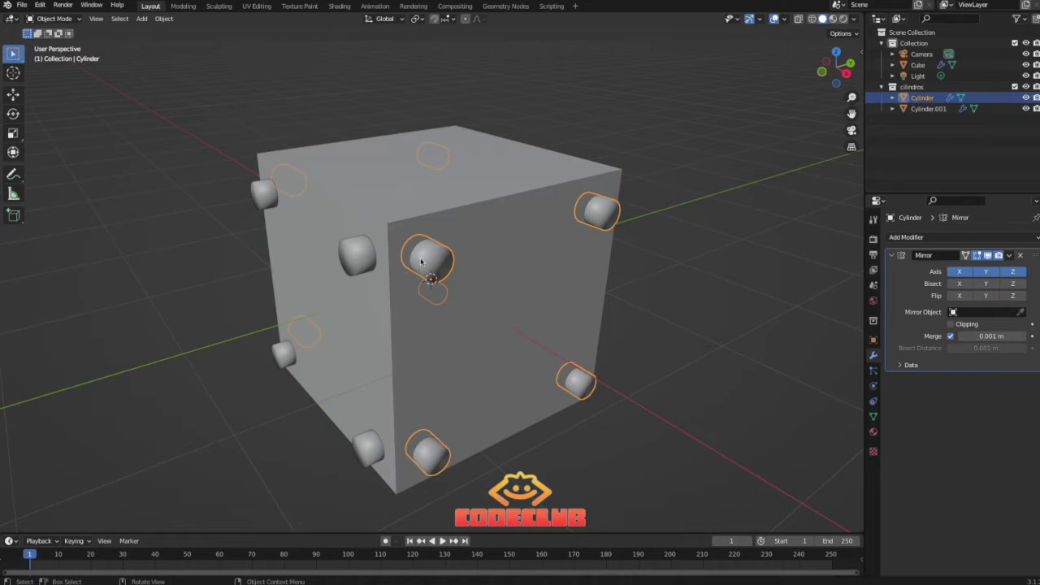
{"action": "key", "text": "Tab"}
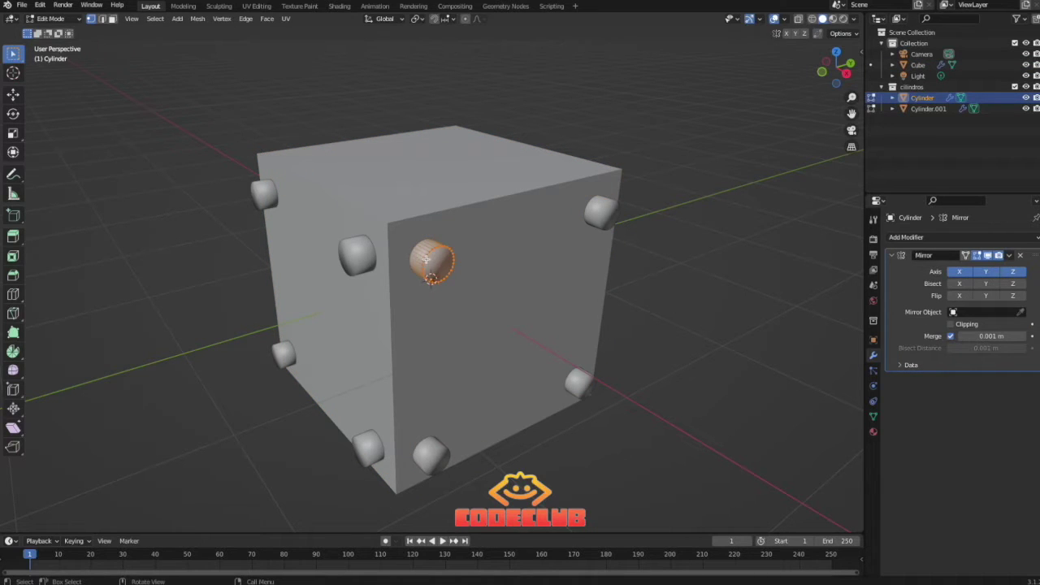
{"action": "scroll", "coordinate": [425, 258], "scroll_direction": "up", "scroll_amount": 2}
{"action": "key", "text": "s"}
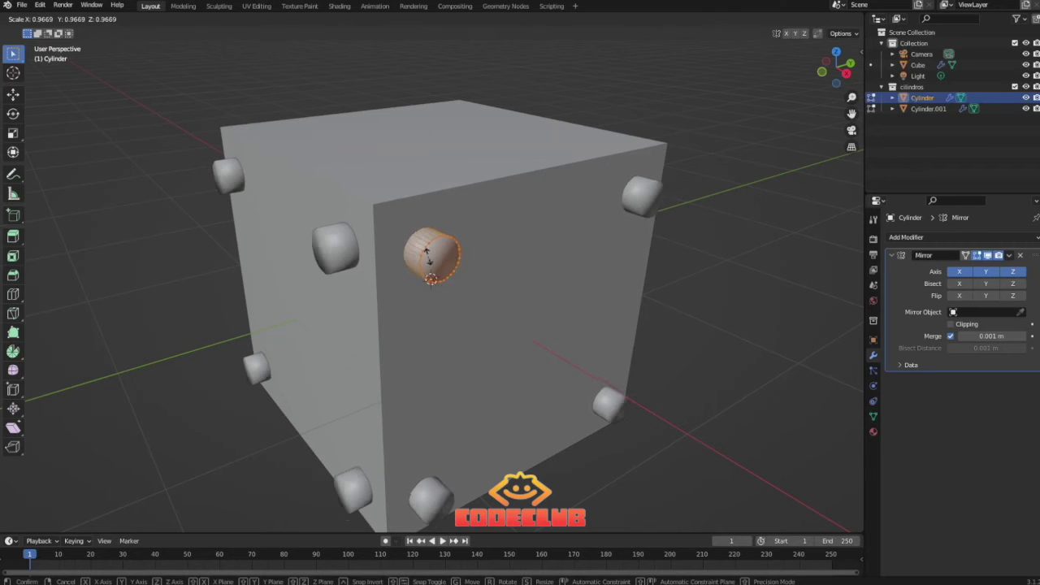
{"action": "left_click", "coordinate": [428, 254]}
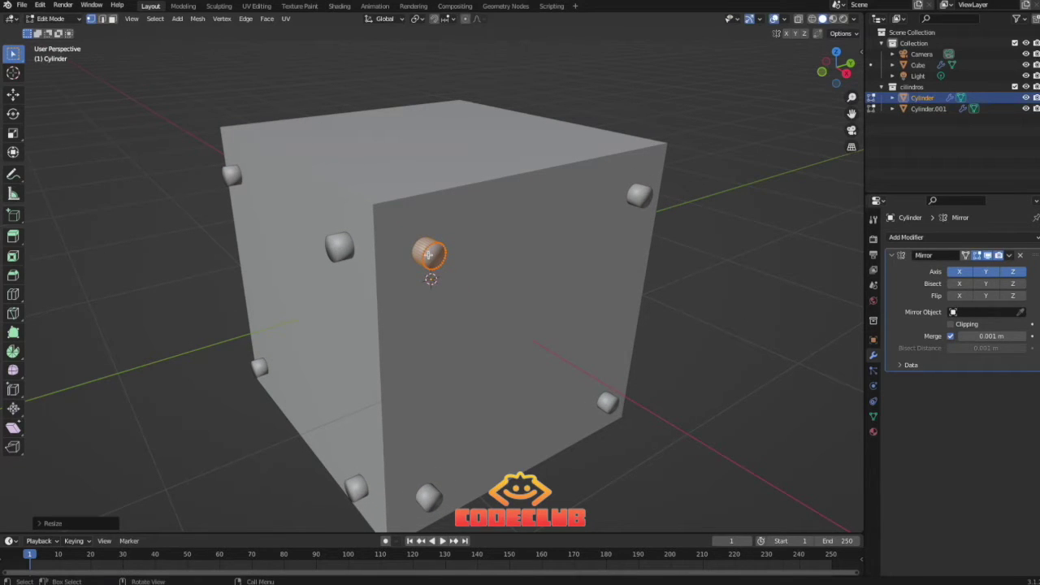
Move the cylinder mesh slightly up along Z and outward along Y, closer to the corner of the cube's face.
{"action": "middle_click_drag", "start_coordinate": [419, 252], "coordinate": [384, 246]}
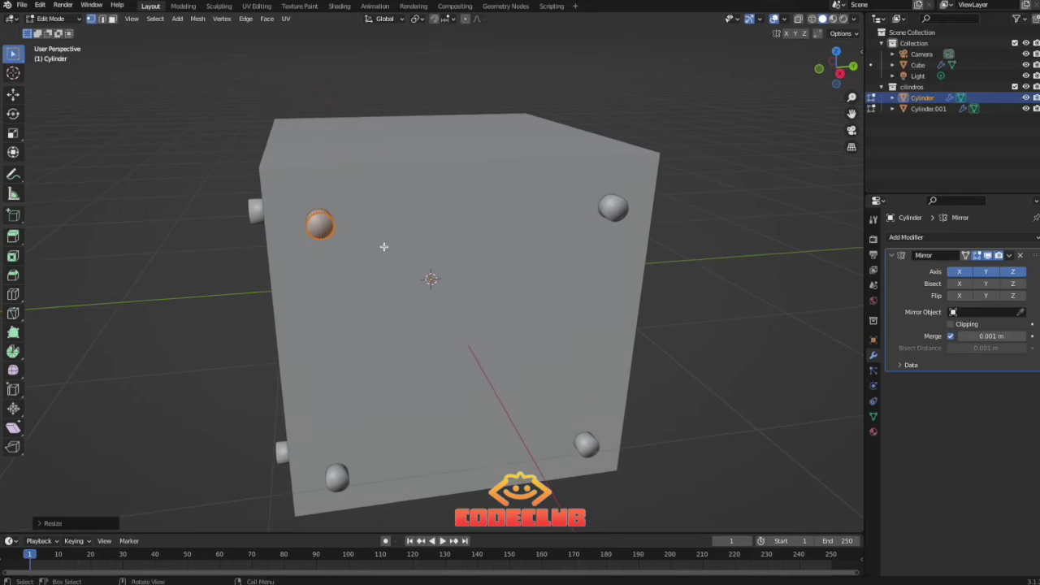
{"action": "key", "text": "g"}
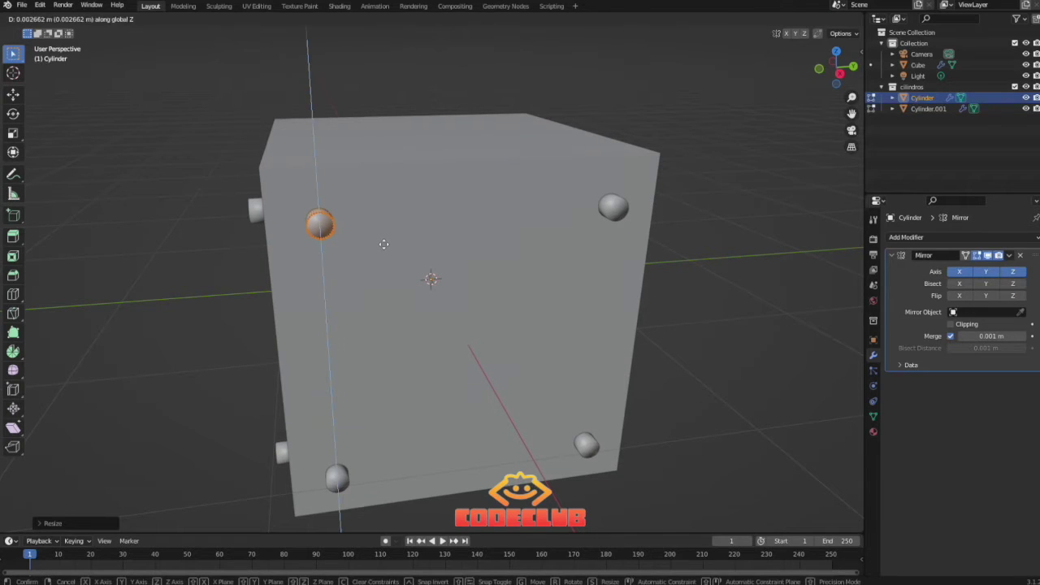
{"action": "left_click", "coordinate": [385, 241]}
{"action": "key", "text": "g"}
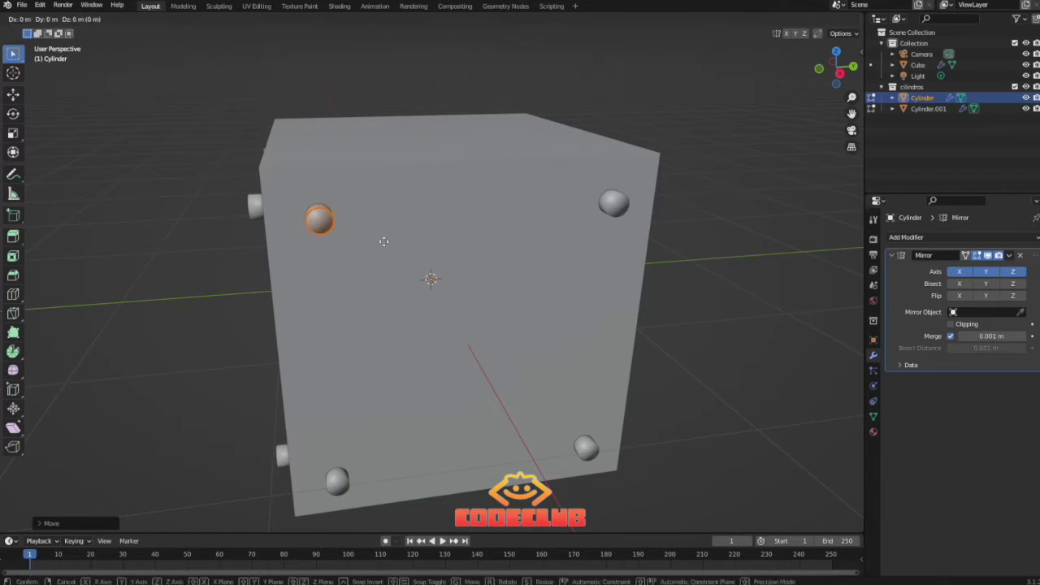
{"action": "key", "text": "y"}
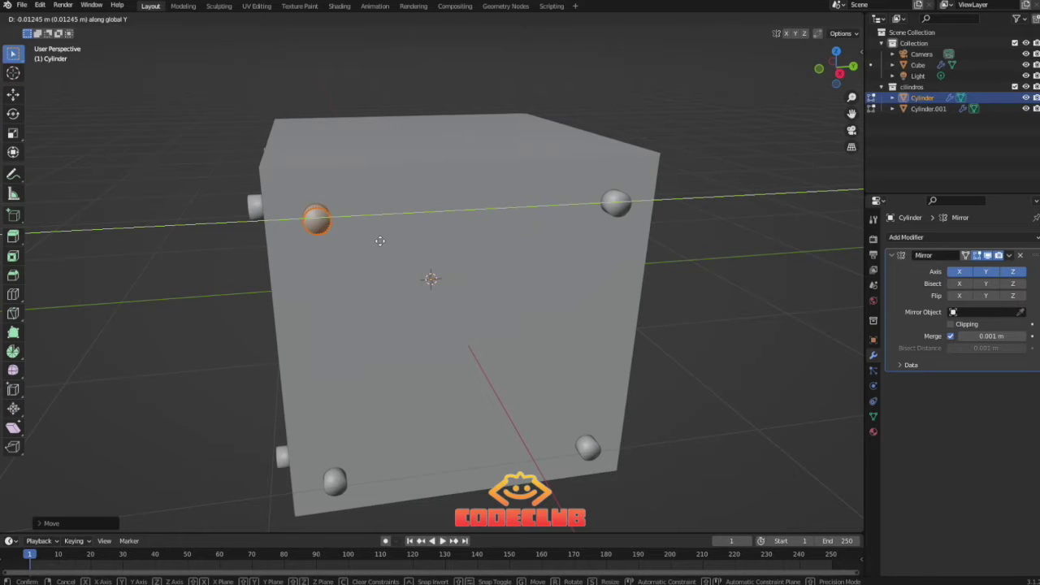
{"action": "left_click", "coordinate": [382, 246]}
{"action": "middle_click_drag", "start_coordinate": [381, 246], "coordinate": [416, 250]}
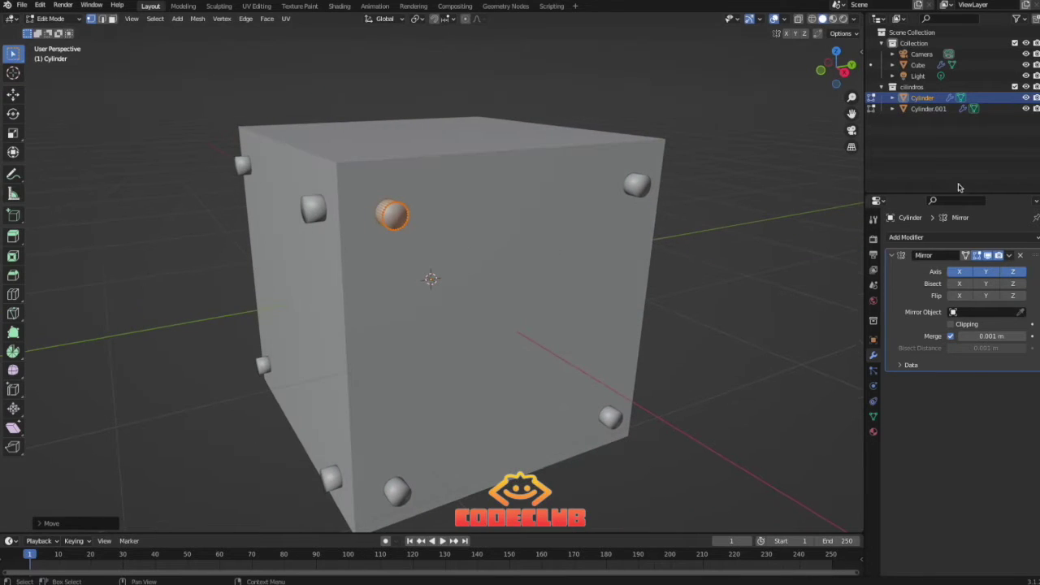
Exclude the cilindros collection from the view layer and inspect the holes cut into the cube.
{"action": "left_click", "coordinate": [1014, 87]}
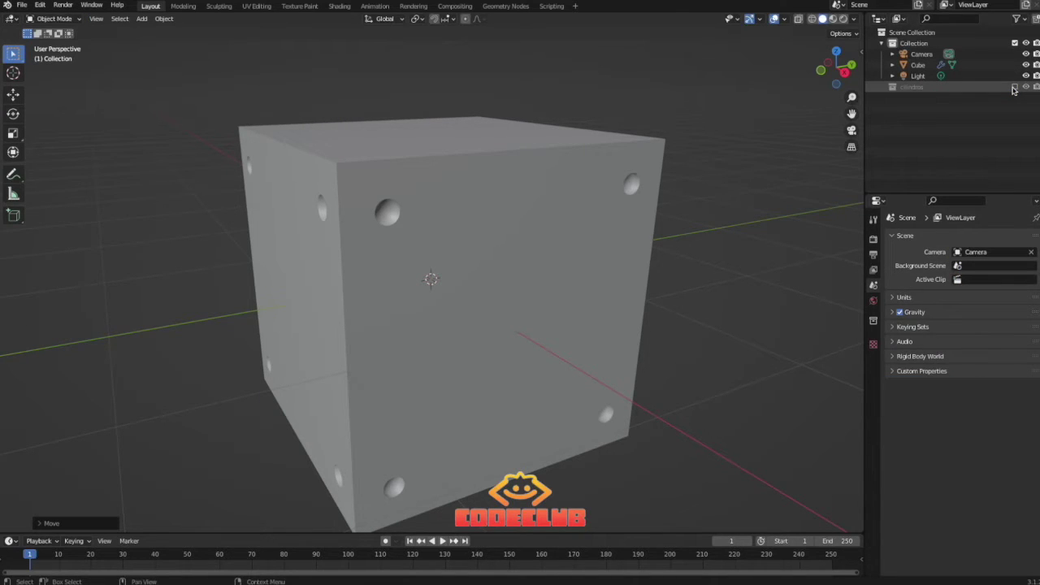
{"action": "scroll", "coordinate": [577, 261], "scroll_direction": "down", "scroll_amount": 4}
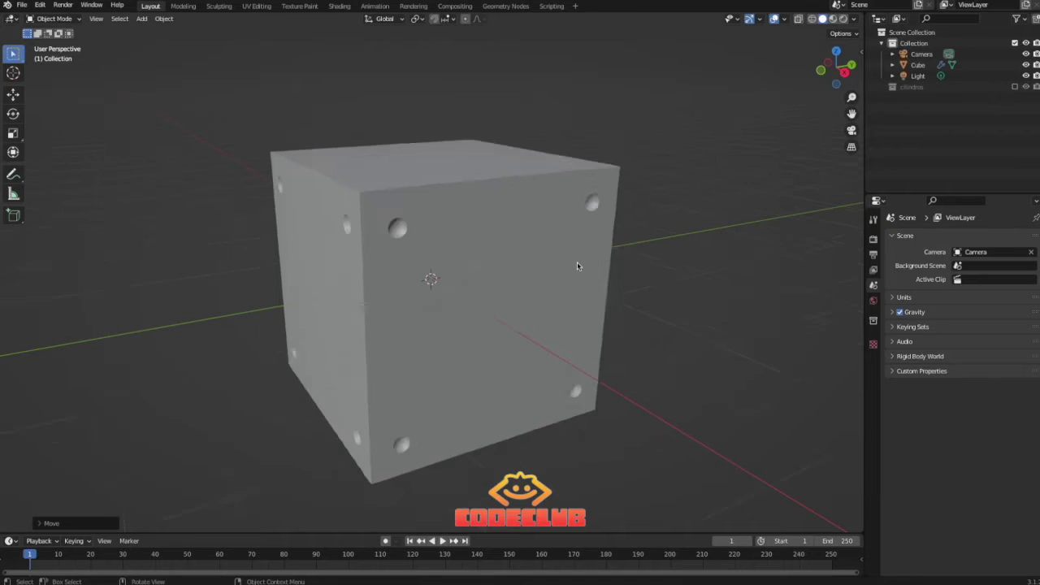
{"action": "middle_click_drag", "start_coordinate": [573, 268], "coordinate": [520, 269]}
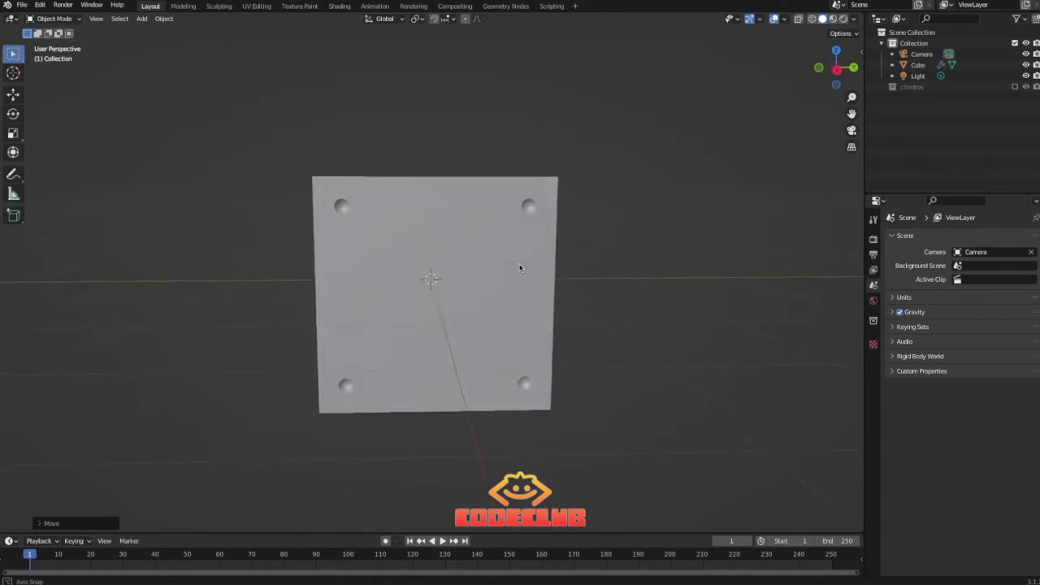
Add two Bevel modifiers to the cube after the Boolean modifier.
{"action": "left_click", "coordinate": [494, 262]}
{"action": "left_click", "coordinate": [906, 236]}
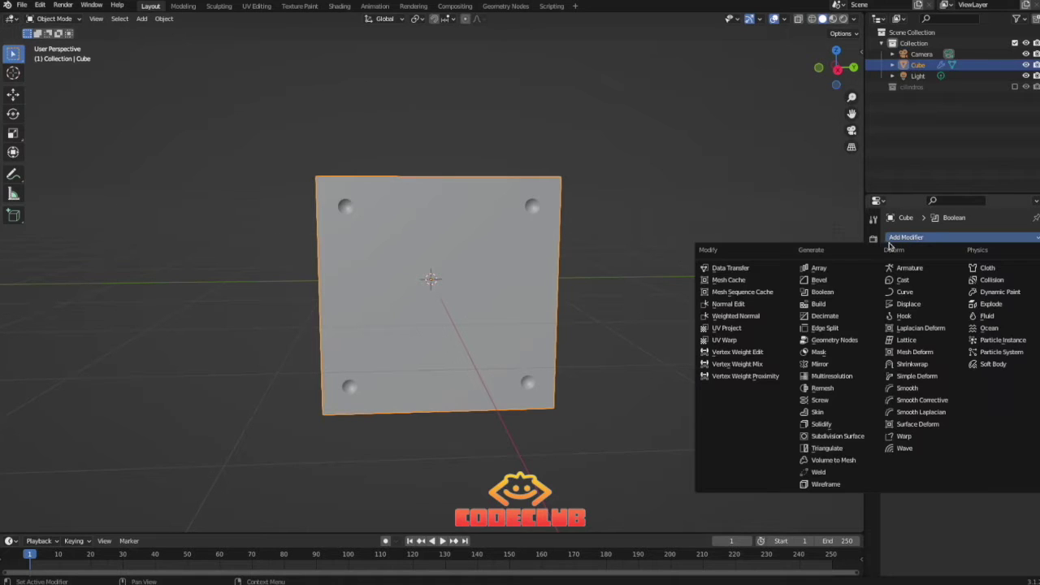
{"action": "left_click", "coordinate": [816, 269]}
{"action": "middle_click_drag", "start_coordinate": [551, 247], "coordinate": [566, 282]}
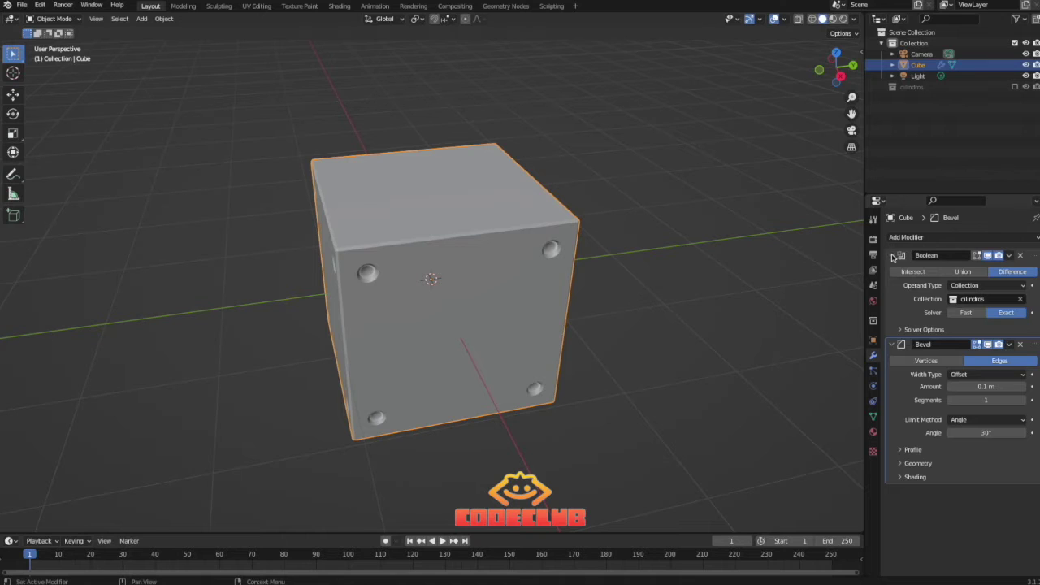
{"action": "left_click", "coordinate": [892, 255]}
{"action": "left_click", "coordinate": [902, 237]}
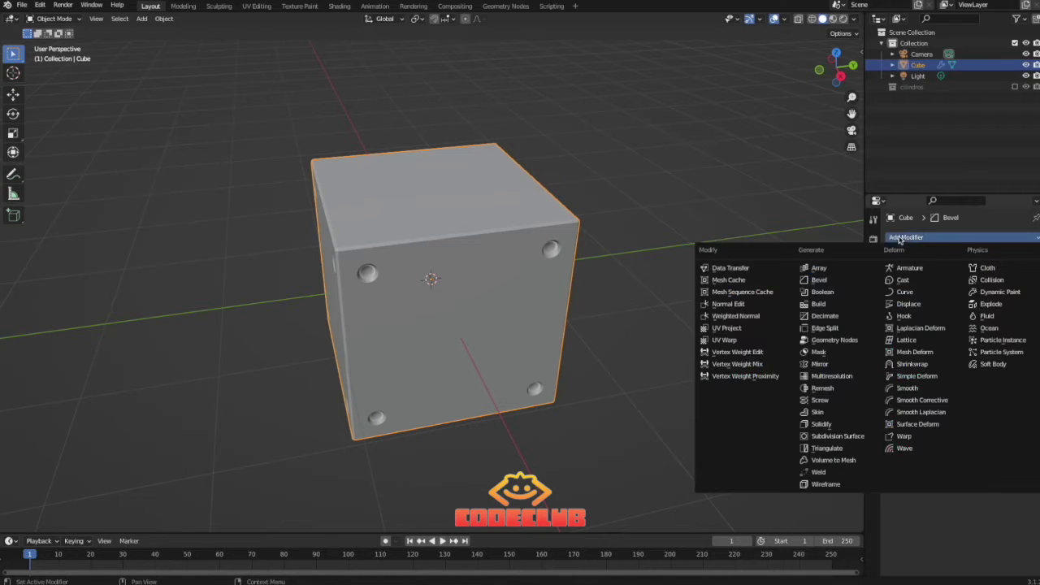
{"action": "left_click", "coordinate": [833, 280]}
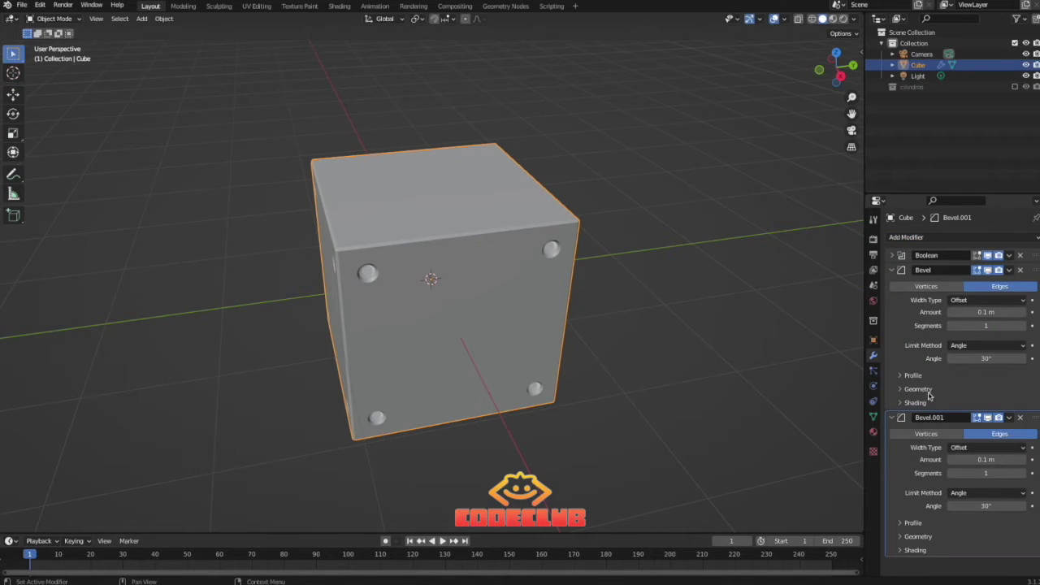
Set the second Bevel modifier to 6 segments and an amount of 0.14 m.
{"action": "left_click", "coordinate": [1026, 475]}
{"action": "left_click", "coordinate": [1025, 475]}
{"action": "left_click", "coordinate": [1025, 475]}
{"action": "left_click", "coordinate": [1025, 476]}
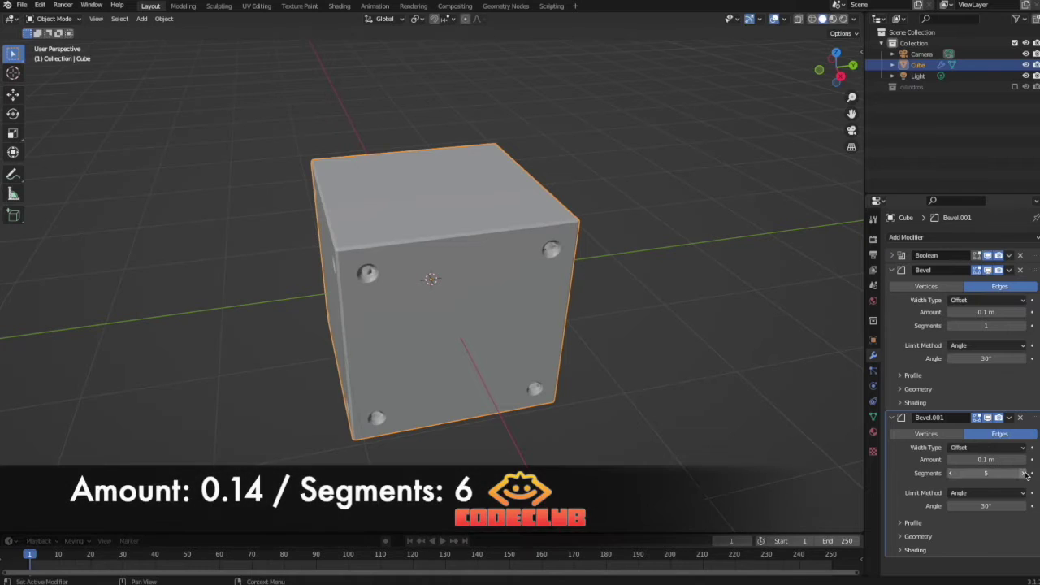
{"action": "left_click", "coordinate": [1025, 475]}
{"action": "left_click", "coordinate": [1025, 460]}
{"action": "left_click", "coordinate": [1025, 460]}
{"action": "left_click", "coordinate": [1026, 460]}
{"action": "left_click", "coordinate": [1025, 460]}
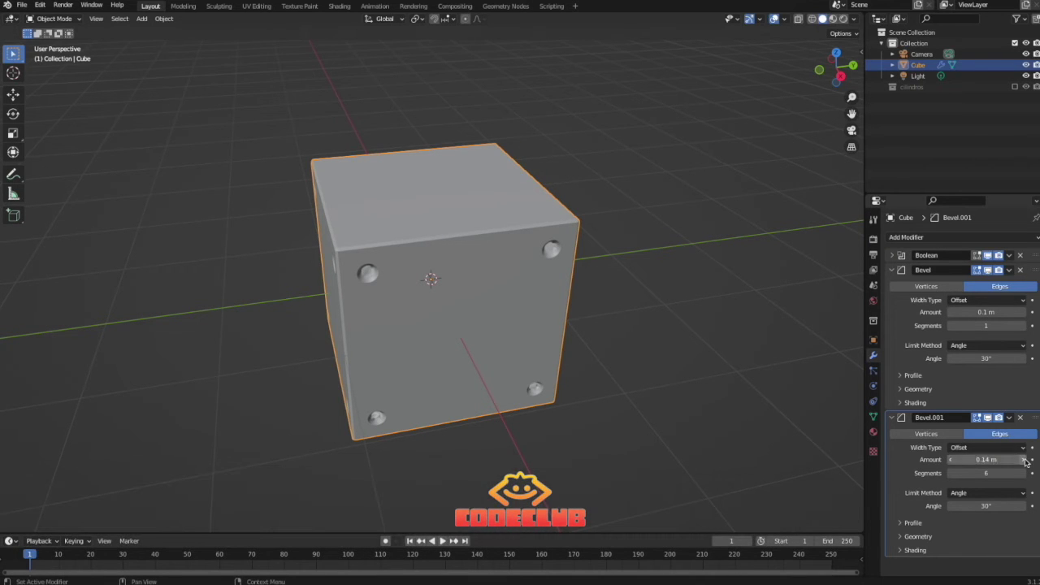
Move the first Bevel modifier above the Boolean modifier in the stack and set its segments to 6.
{"action": "left_click", "coordinate": [891, 417]}
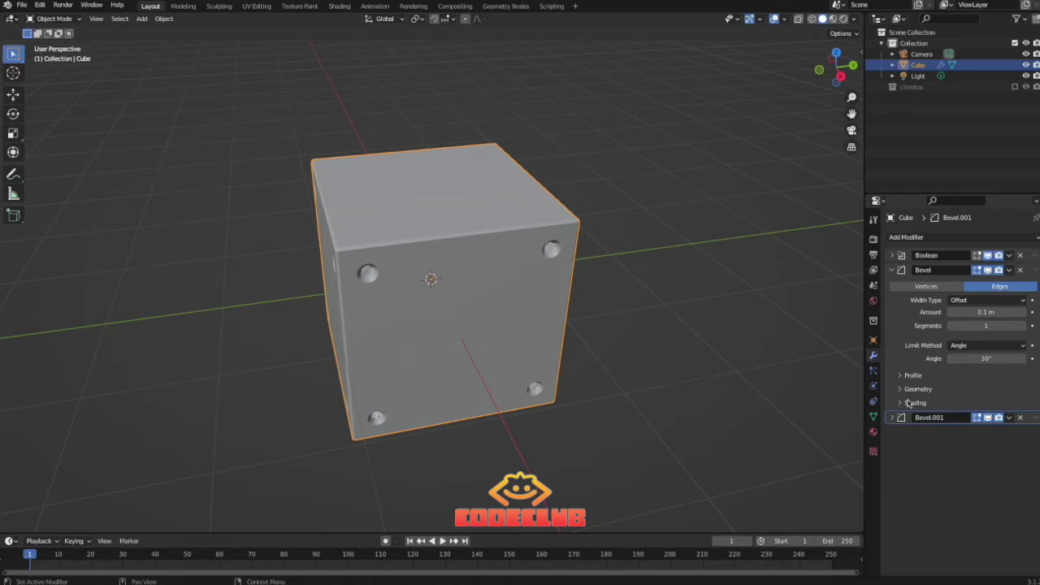
{"action": "left_click", "coordinate": [892, 269]}
{"action": "left_click_drag", "start_coordinate": [1035, 272], "coordinate": [1036, 257]}
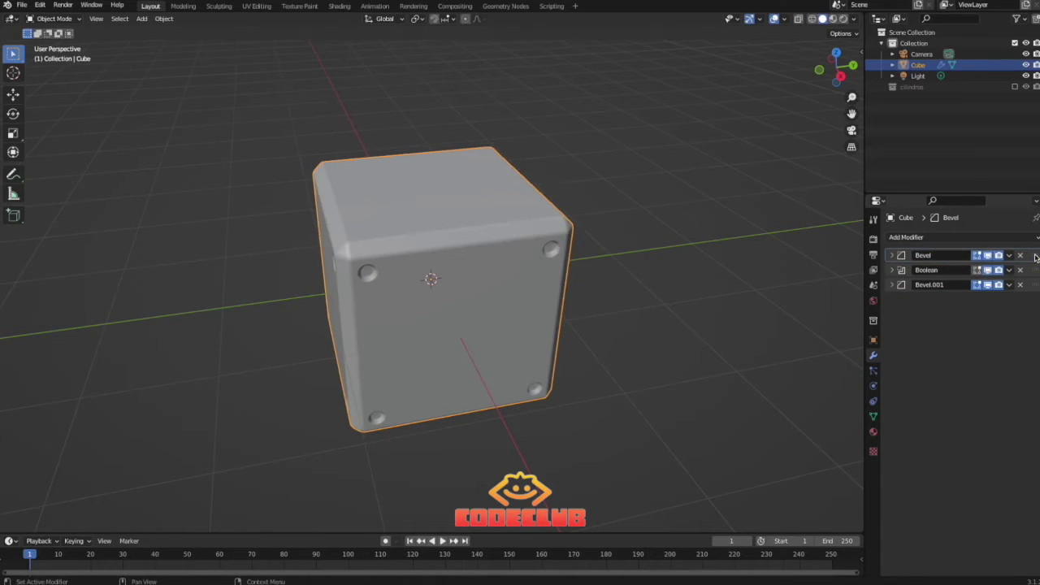
{"action": "left_click", "coordinate": [892, 255]}
{"action": "left_click_drag", "start_coordinate": [1022, 312], "coordinate": [1035, 312]}
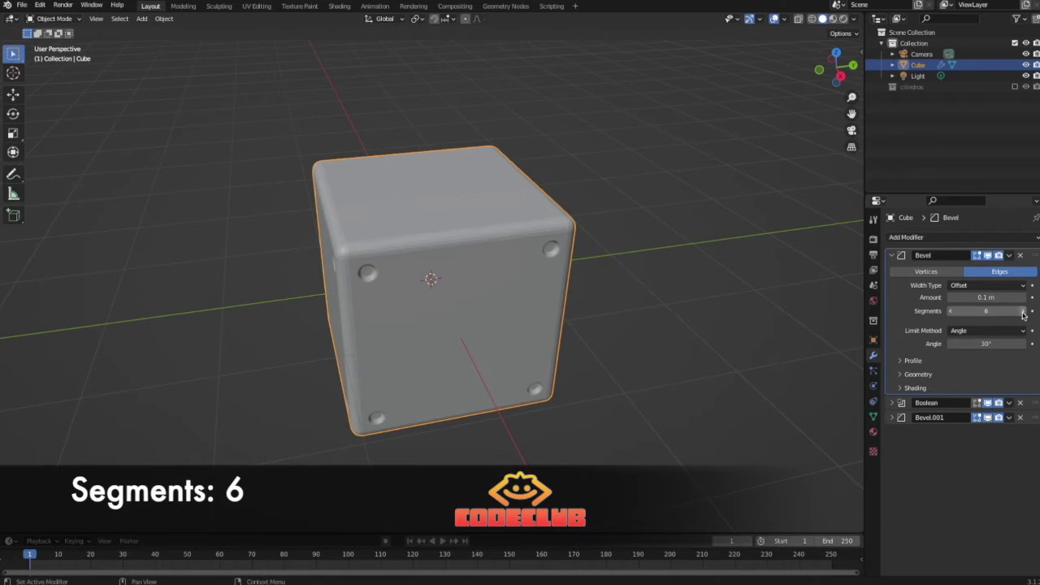
Shade the cube smooth and set the Boolean modifier's solver to Fast.
{"action": "right_click", "coordinate": [514, 256]}
{"action": "left_click", "coordinate": [515, 254]}
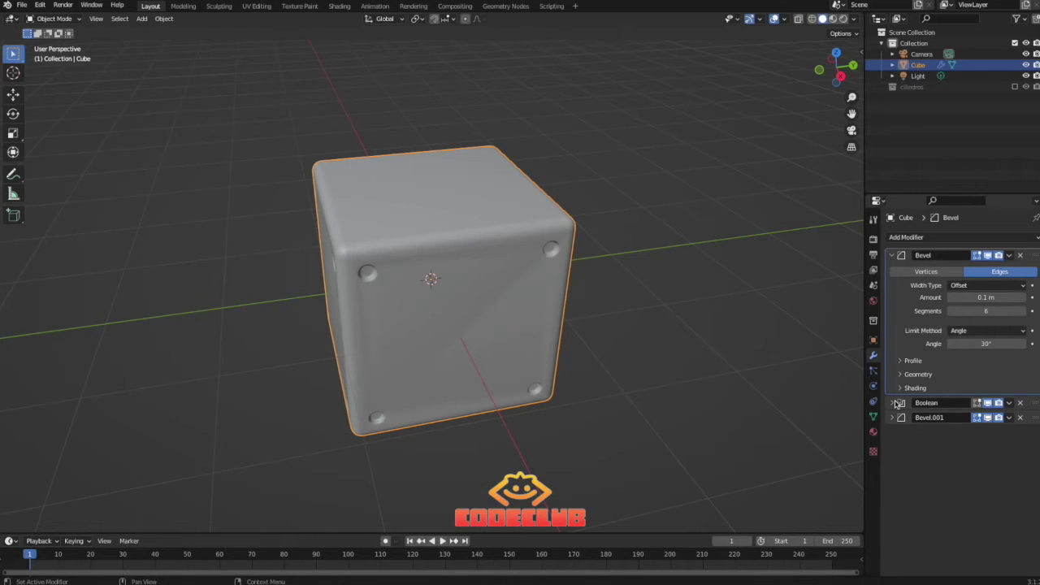
{"action": "left_click", "coordinate": [893, 403]}
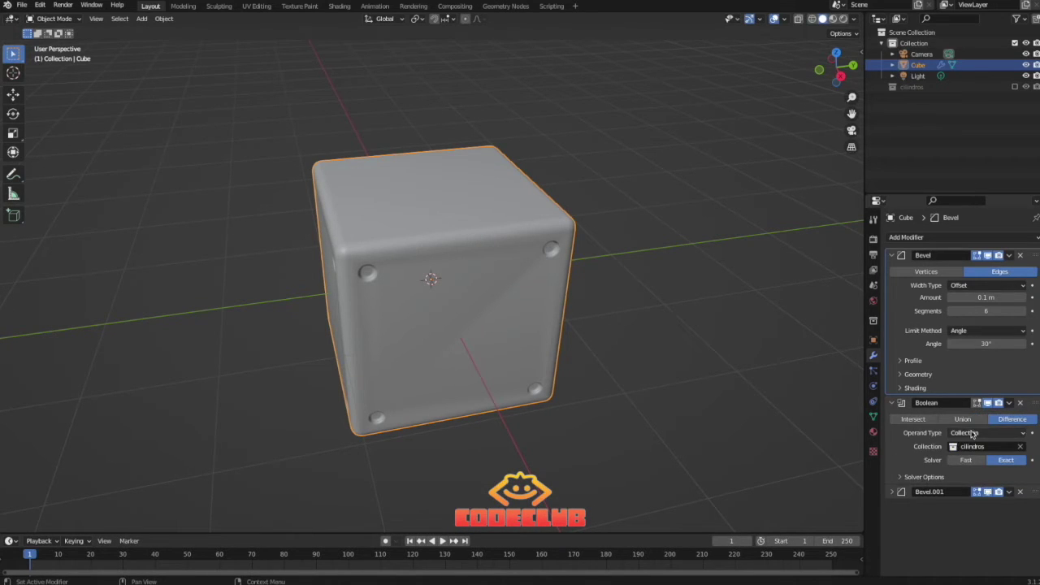
{"action": "left_click", "coordinate": [966, 461]}
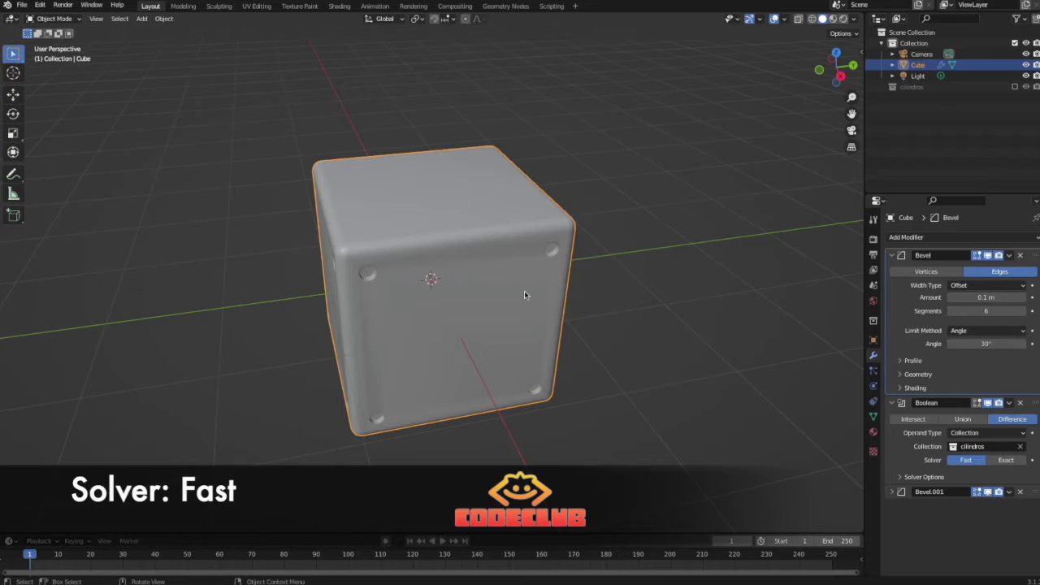
Enable Auto Smooth for the normals of the cube's mesh.
{"action": "middle_click_drag", "start_coordinate": [524, 290], "coordinate": [530, 268]}
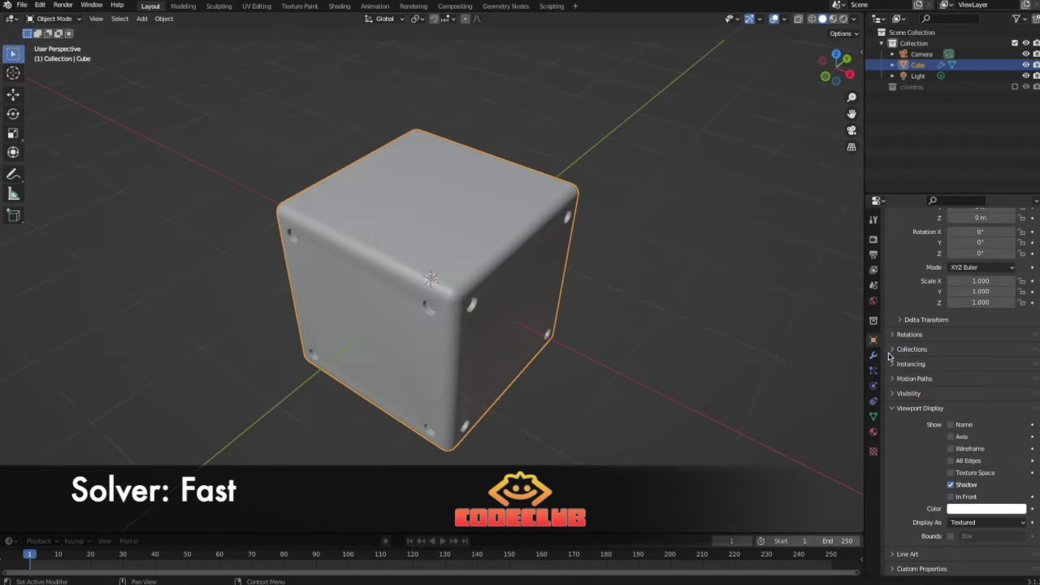
{"action": "left_click", "coordinate": [873, 416]}
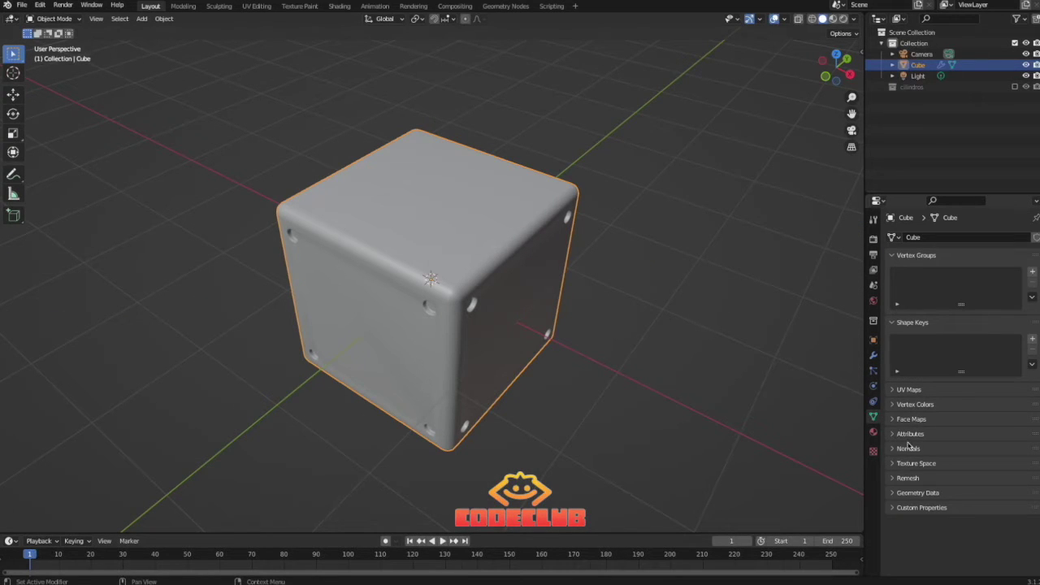
{"action": "left_click", "coordinate": [908, 448]}
{"action": "left_click", "coordinate": [951, 465]}
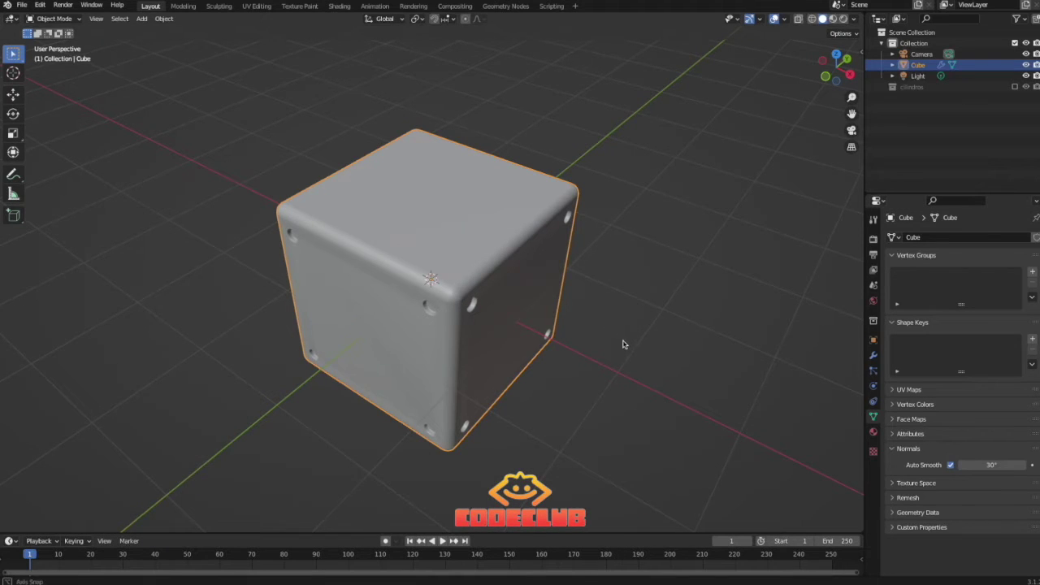
From the right orthographic view, add imagenquestioncube.jpg from the Animacion Super Mario folder as a reference image aligned to the view.
{"action": "key", "text": "KP_3"}
{"action": "scroll", "coordinate": [448, 306], "scroll_direction": "down", "scroll_amount": 2}
{"action": "scroll", "coordinate": [444, 305], "scroll_direction": "up", "scroll_amount": 4}
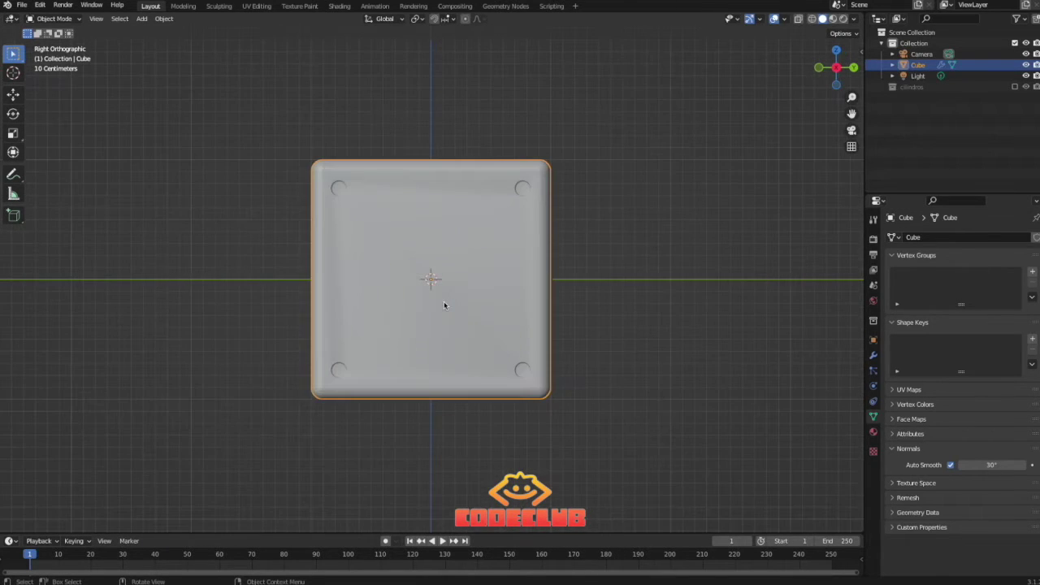
{"action": "key", "text": "shift+a"}
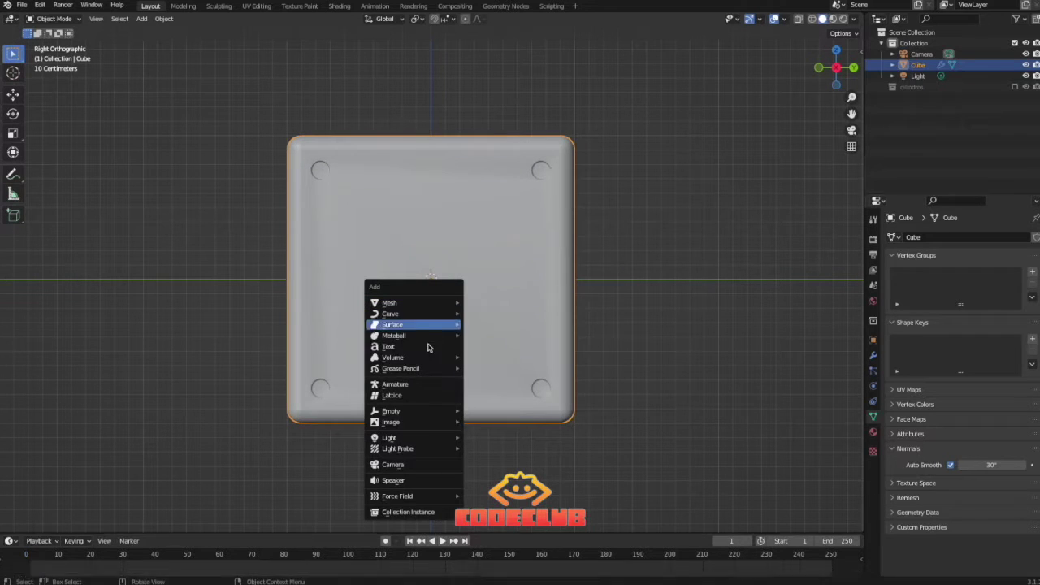
{"action": "mouse_move", "coordinate": [421, 376]}
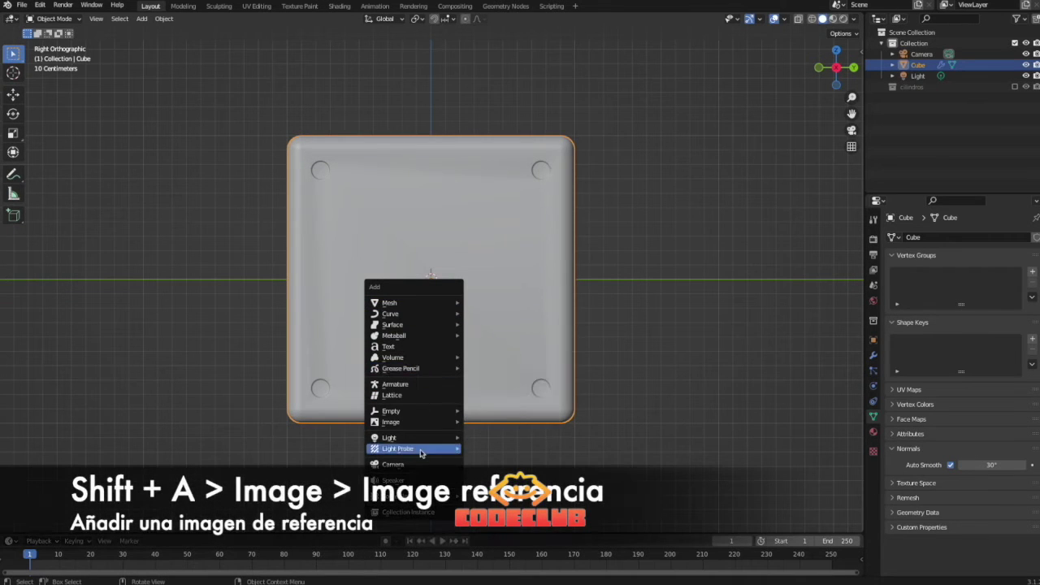
{"action": "mouse_move", "coordinate": [454, 424]}
{"action": "left_click", "coordinate": [494, 420]}
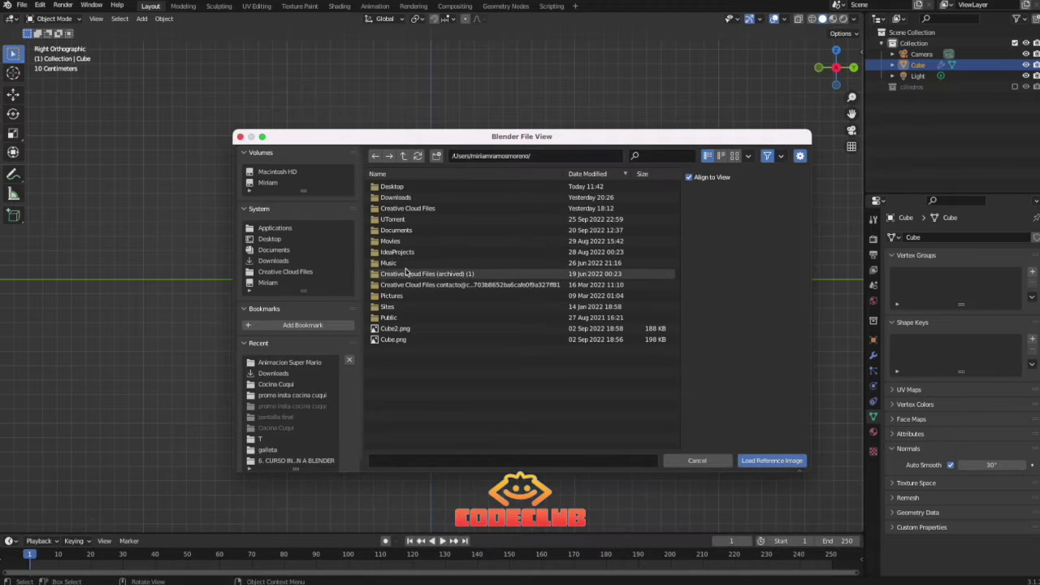
{"action": "left_click", "coordinate": [271, 283]}
{"action": "left_click", "coordinate": [396, 188]}
{"action": "double_click", "coordinate": [396, 187]}
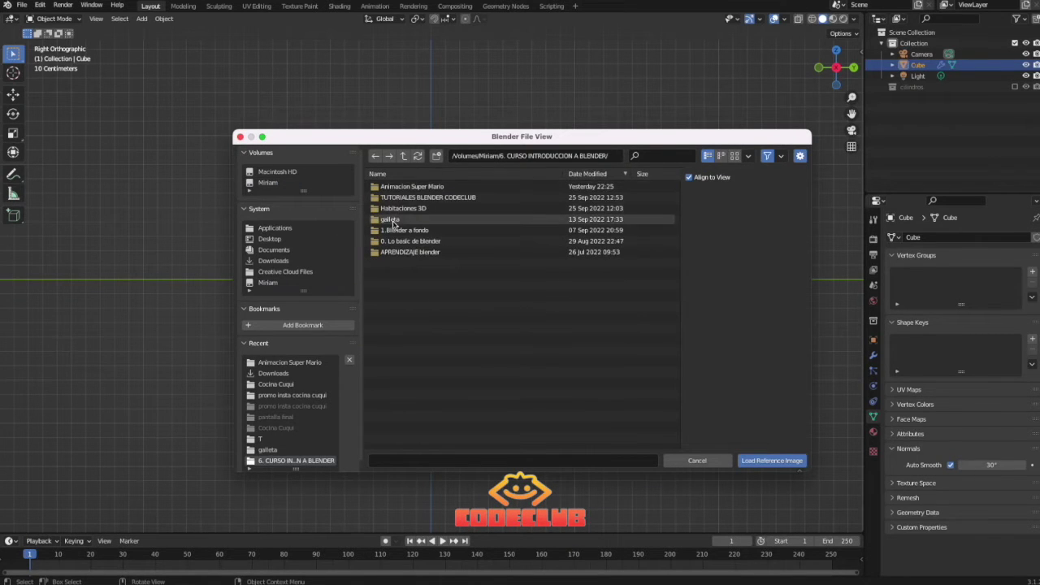
{"action": "double_click", "coordinate": [398, 189]}
{"action": "left_click", "coordinate": [412, 197]}
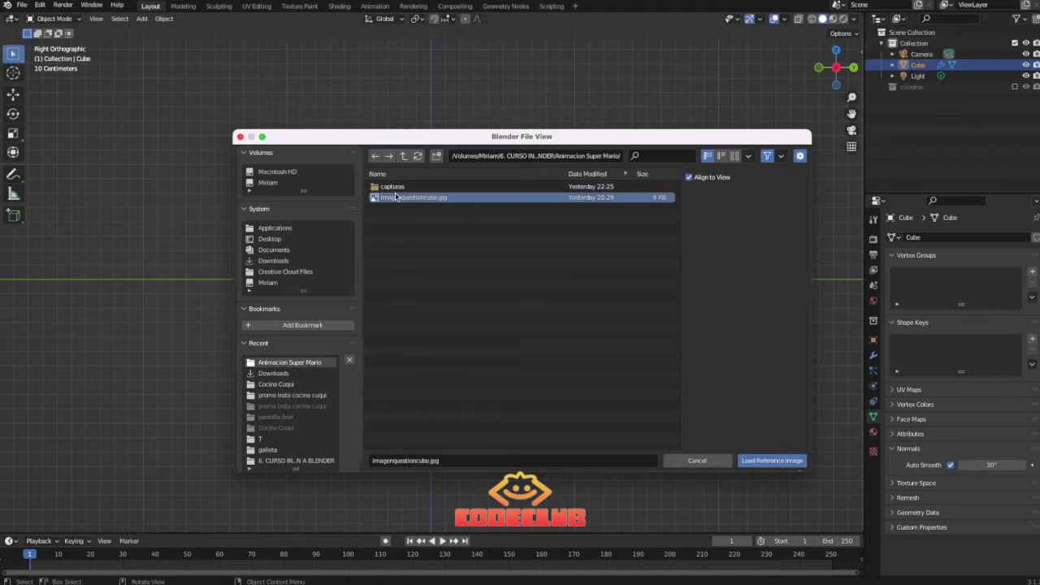
{"action": "left_click", "coordinate": [760, 465]}
Scale the reference image down to roughly the size of the cube's face, using X-ray only while resizing.
{"action": "scroll", "coordinate": [495, 309], "scroll_direction": "down", "scroll_amount": 2}
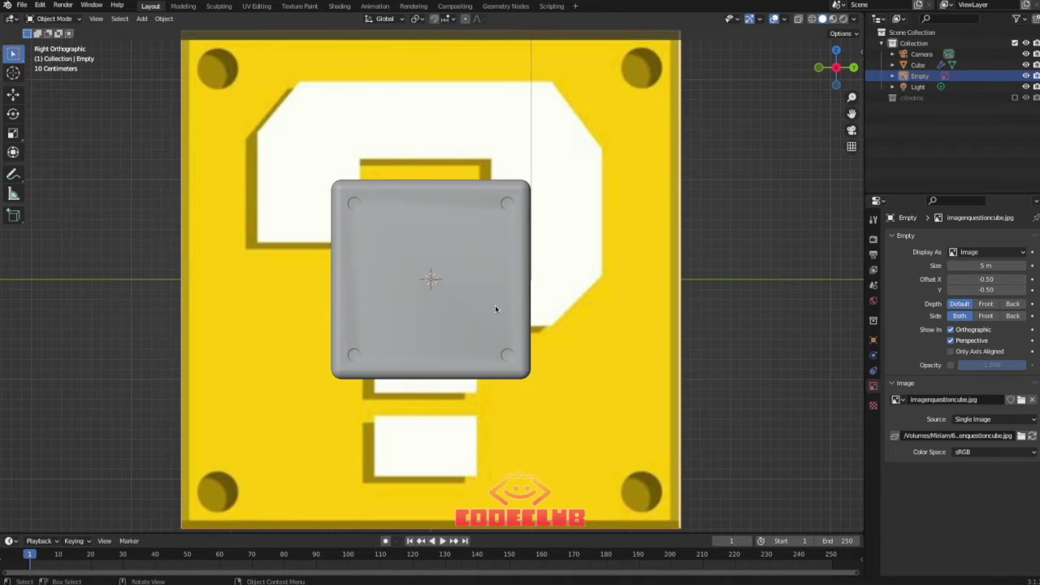
{"action": "key", "text": "alt+z"}
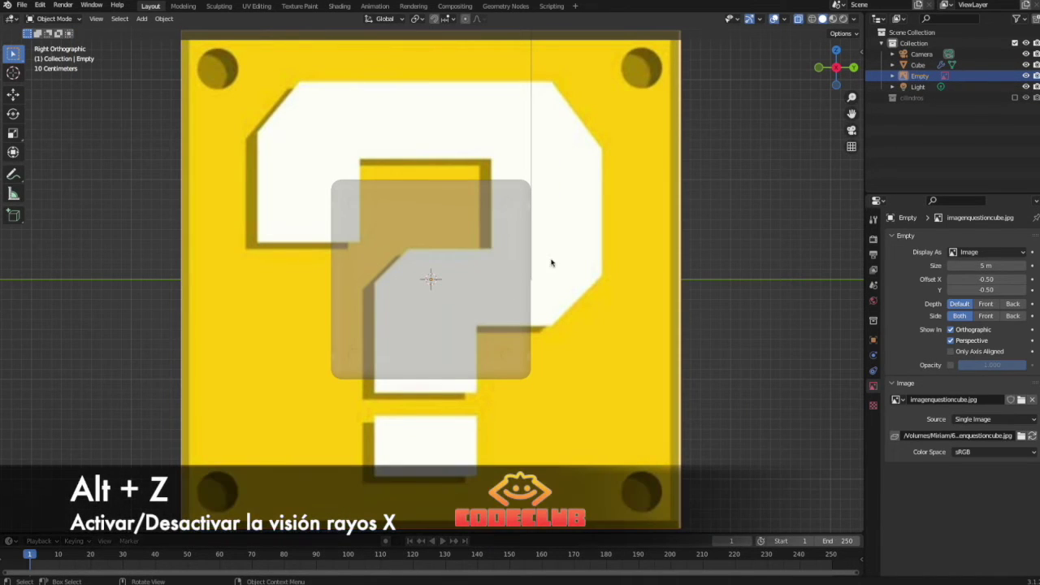
{"action": "key", "text": "s"}
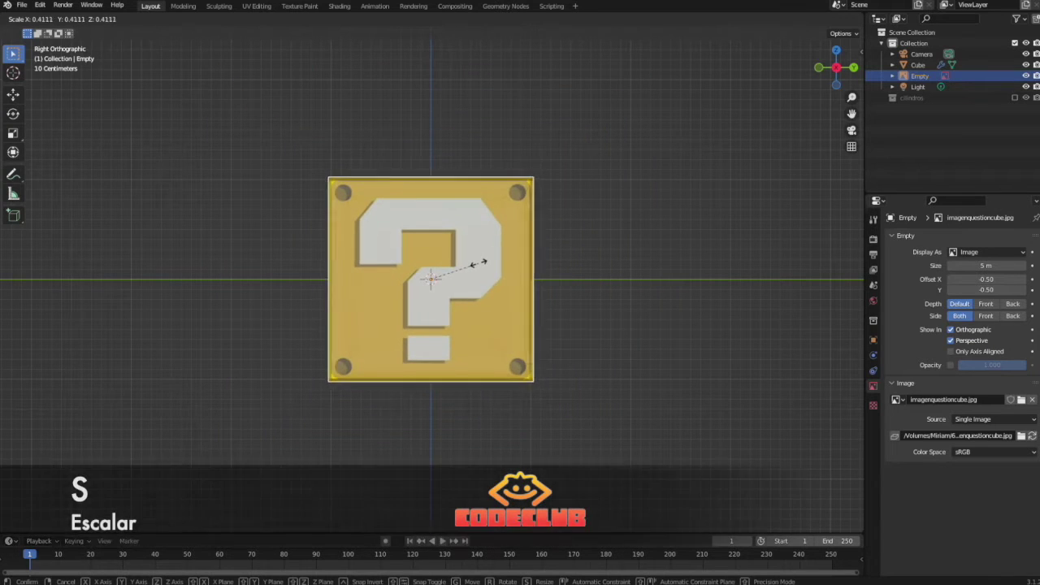
{"action": "left_click", "coordinate": [477, 263]}
{"action": "middle_click_drag", "start_coordinate": [478, 263], "coordinate": [469, 297]}
{"action": "key", "text": "alt+z"}
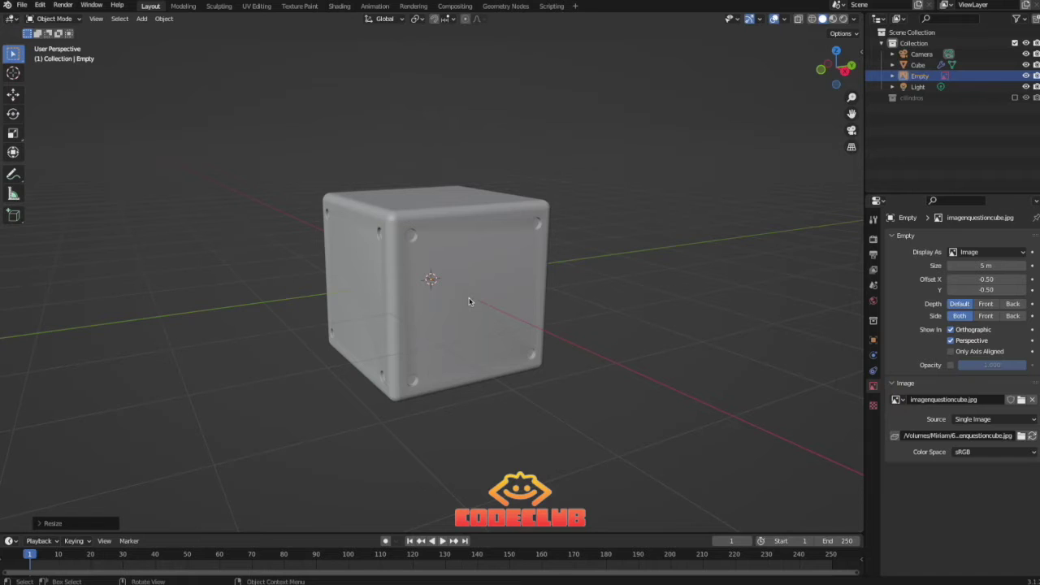
Snap the 3D cursor to the centre of the cube's face on the positive X side, then return to Object Mode.
{"action": "left_click", "coordinate": [472, 278]}
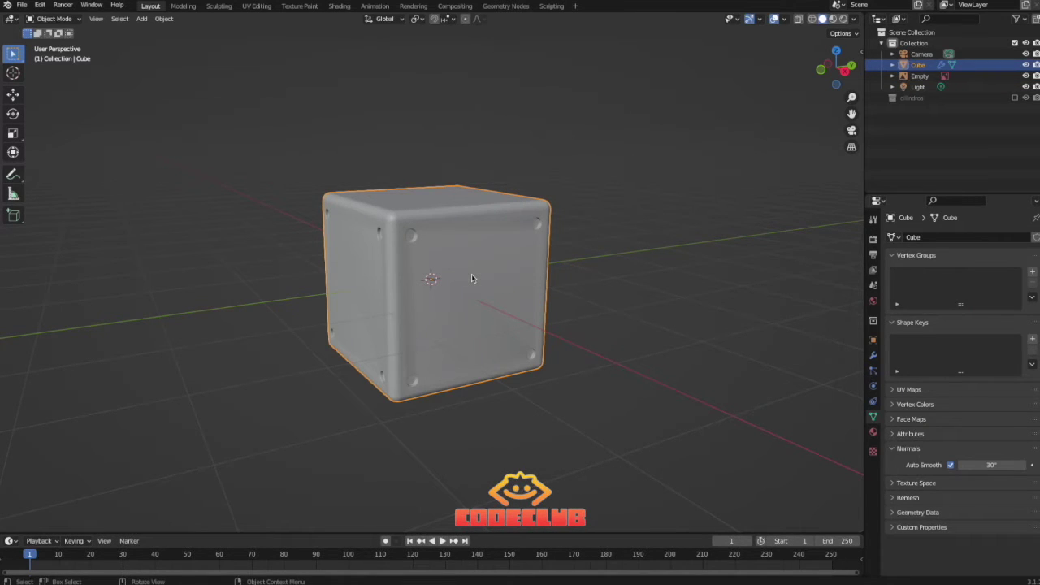
{"action": "key", "text": "Tab"}
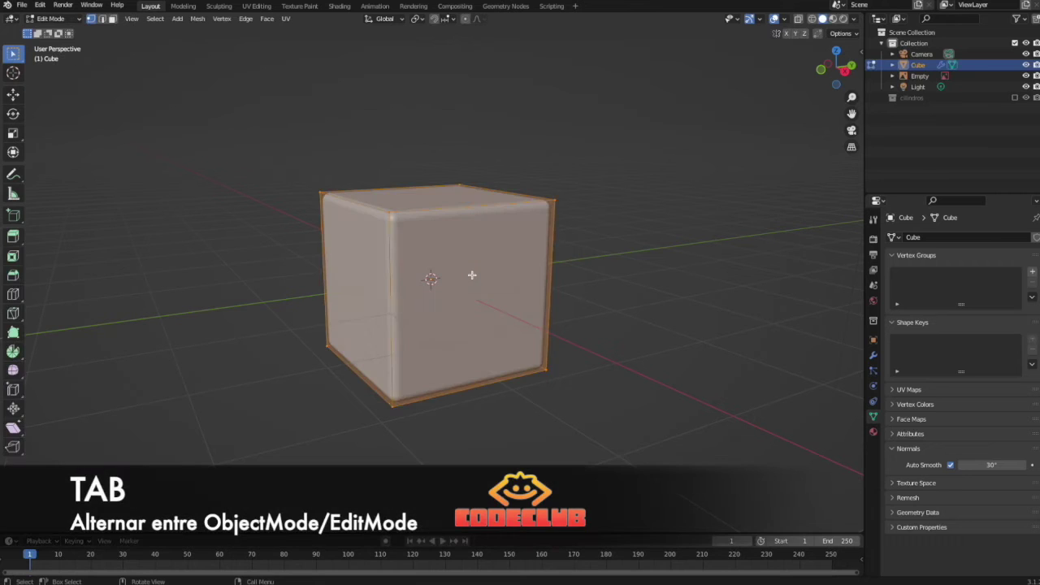
{"action": "key", "text": "alt+a"}
{"action": "key", "text": "3"}
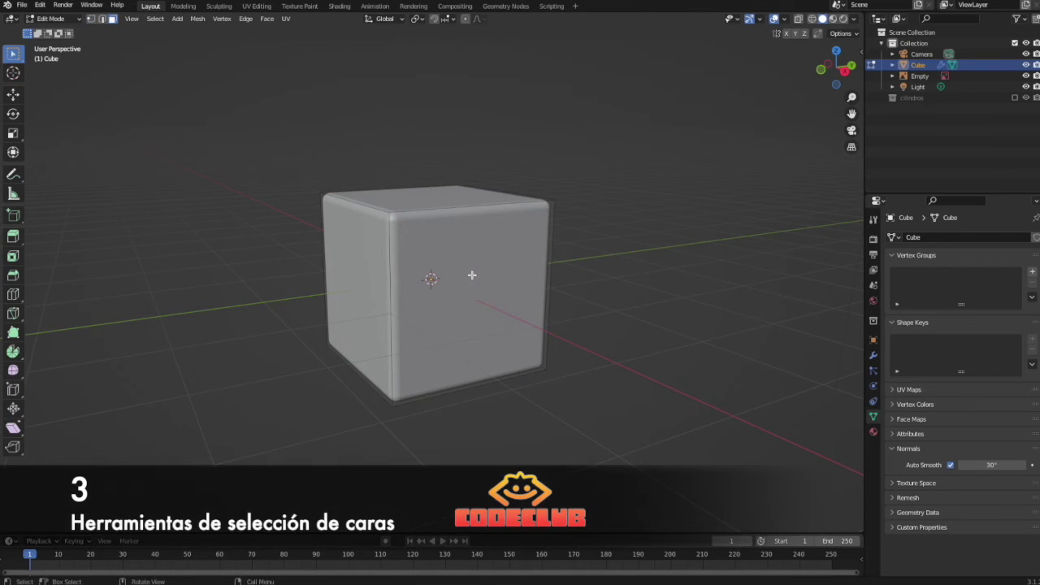
{"action": "left_click", "coordinate": [472, 275]}
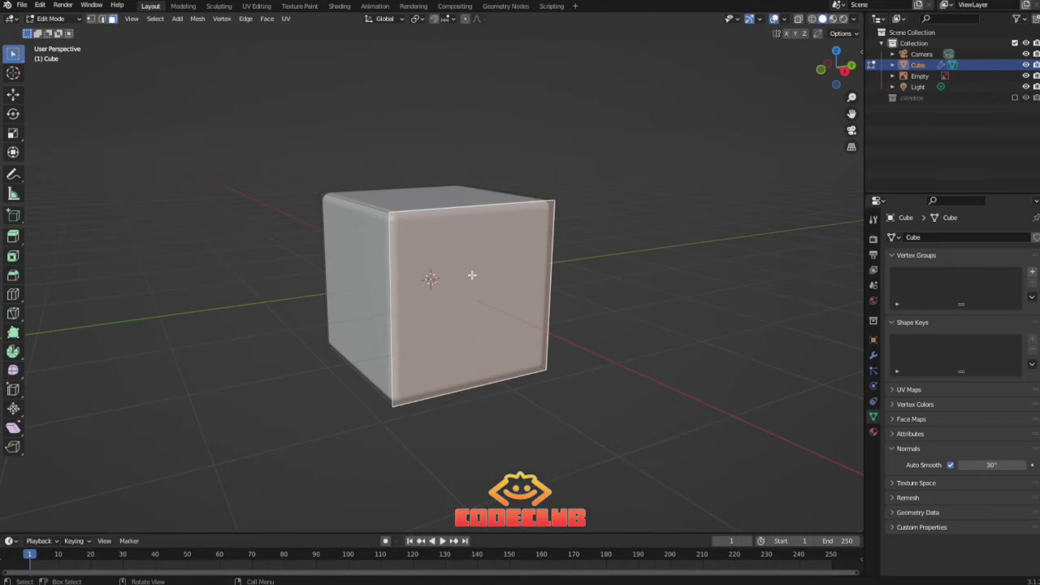
{"action": "key", "text": "shift+s"}
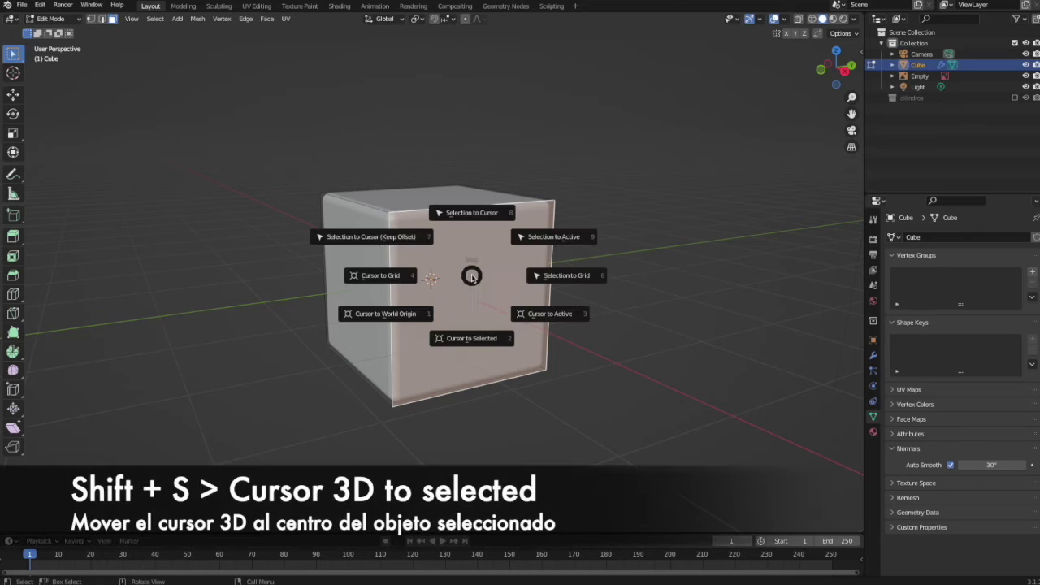
{"action": "left_click", "coordinate": [471, 337]}
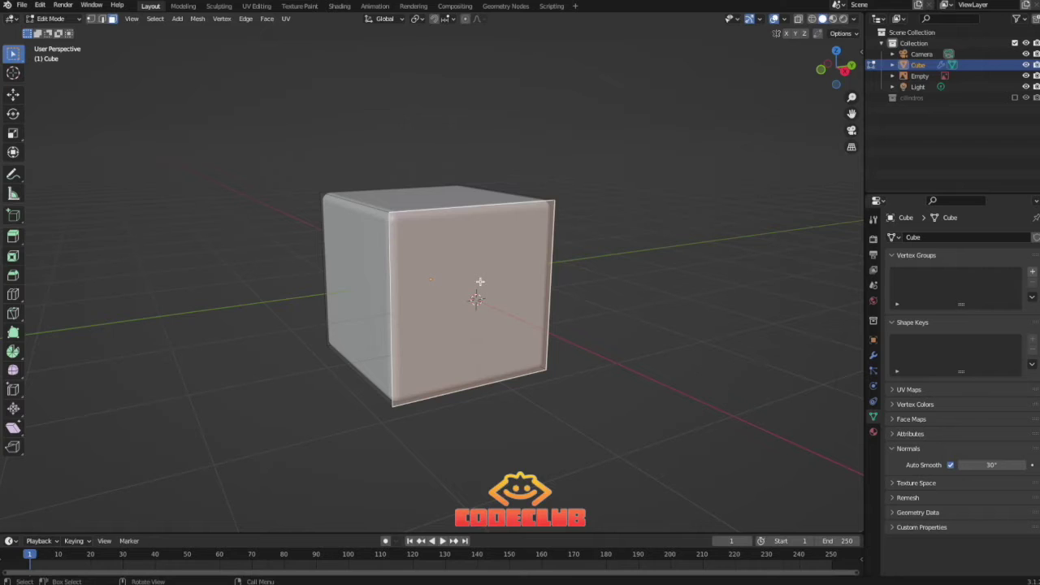
{"action": "key", "text": "Tab"}
{"action": "middle_click_drag", "start_coordinate": [488, 277], "coordinate": [624, 203]}
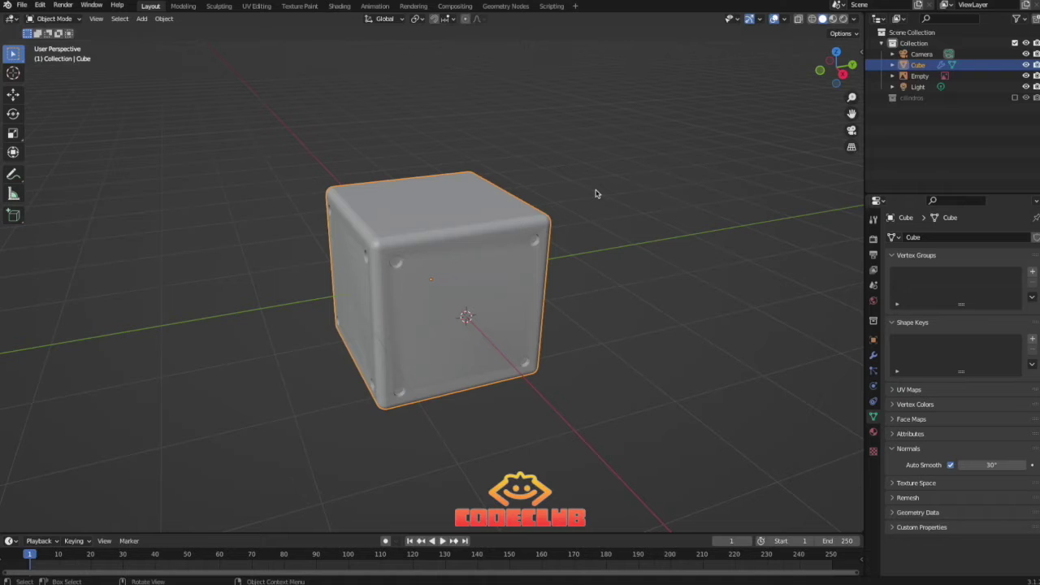
Search the add-ons in the preferences for "extra" and check that the Extra Objects add-ons are enabled.
{"action": "key", "text": "F4"}
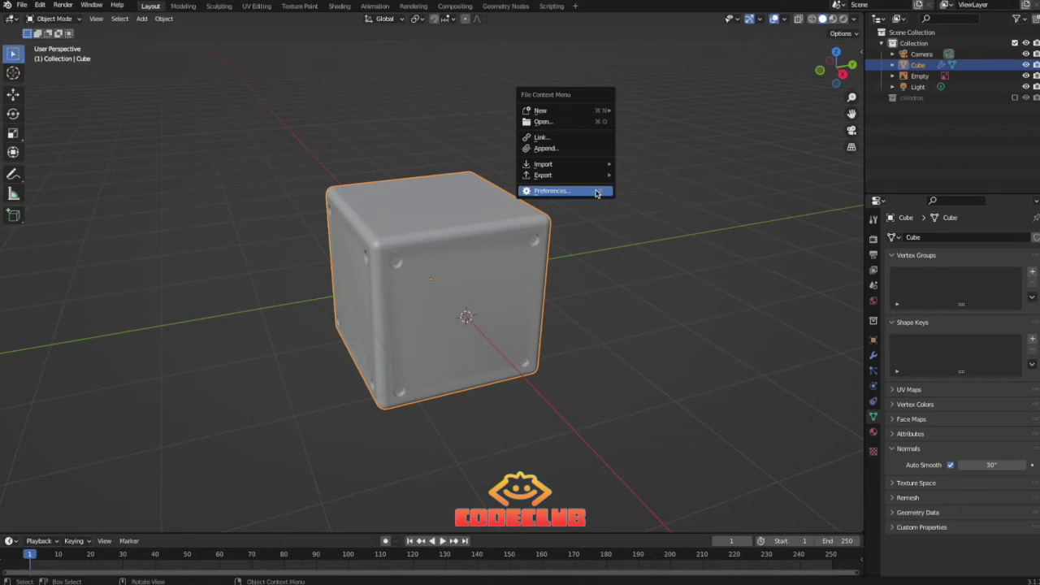
{"action": "left_click", "coordinate": [596, 192]}
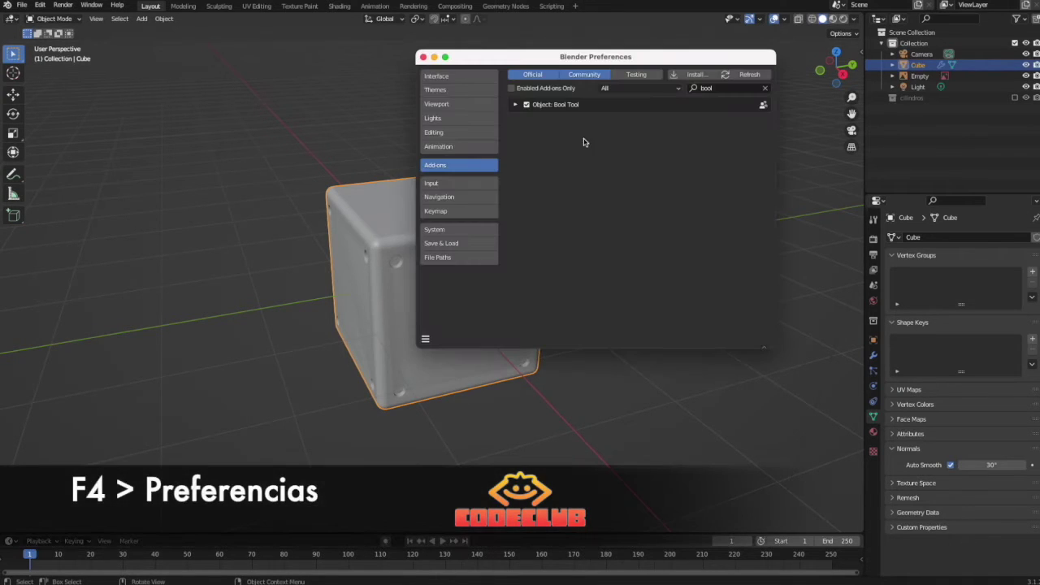
{"action": "left_click", "coordinate": [687, 88]}
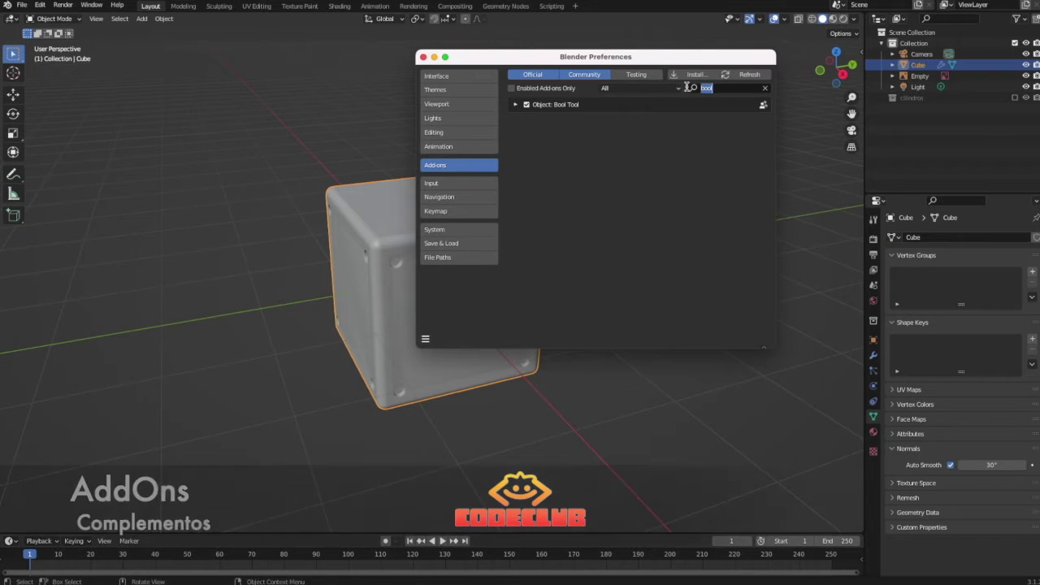
{"action": "type", "text": "extra"}
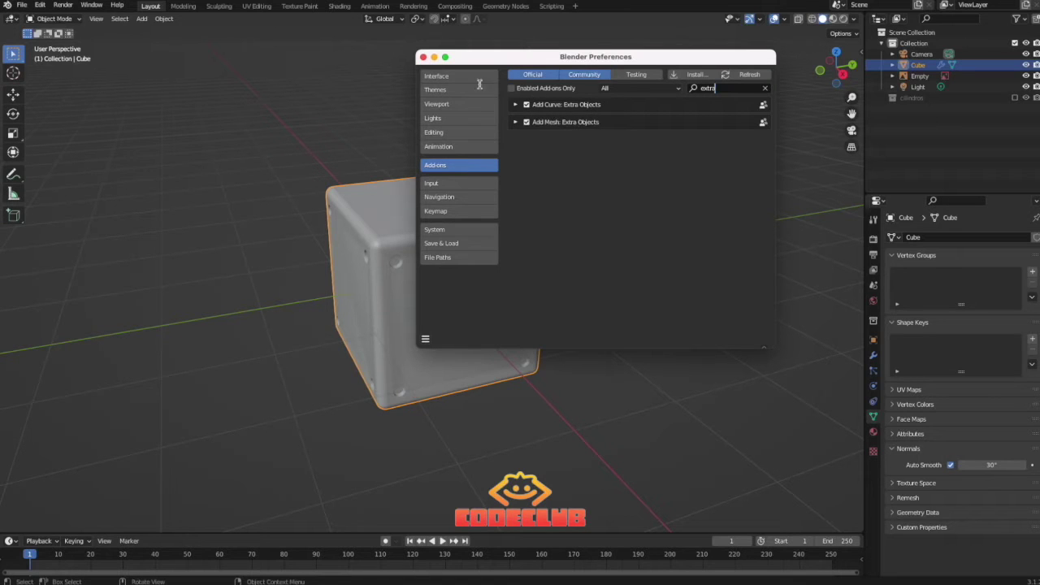
{"action": "left_click", "coordinate": [422, 57]}
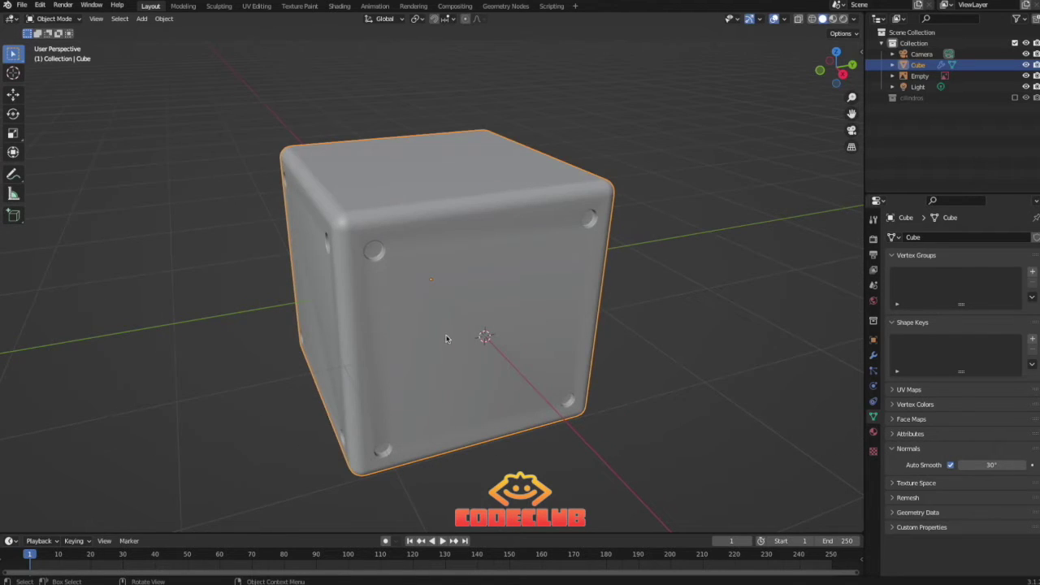
Turn on X-ray in the right orthographic view and add a Single Vert mesh at the 3D cursor.
{"action": "key", "text": "KP_1"}
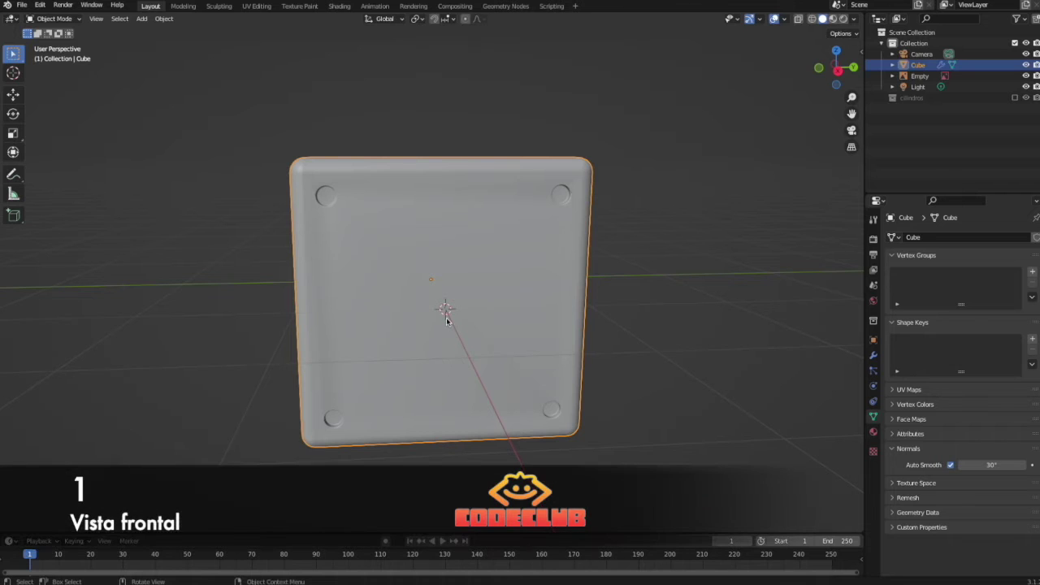
{"action": "scroll", "coordinate": [444, 292], "scroll_direction": "up", "scroll_amount": 2}
{"action": "key", "text": "alt+z"}
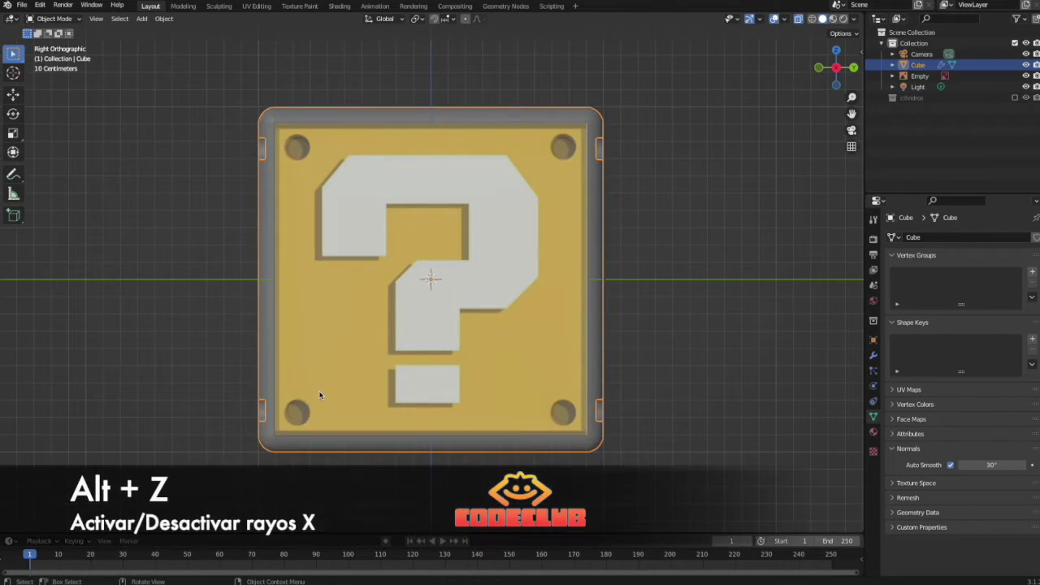
{"action": "scroll", "coordinate": [465, 332], "scroll_direction": "up", "scroll_amount": 3}
{"action": "key", "text": "shift+a"}
{"action": "mouse_move", "coordinate": [463, 329]}
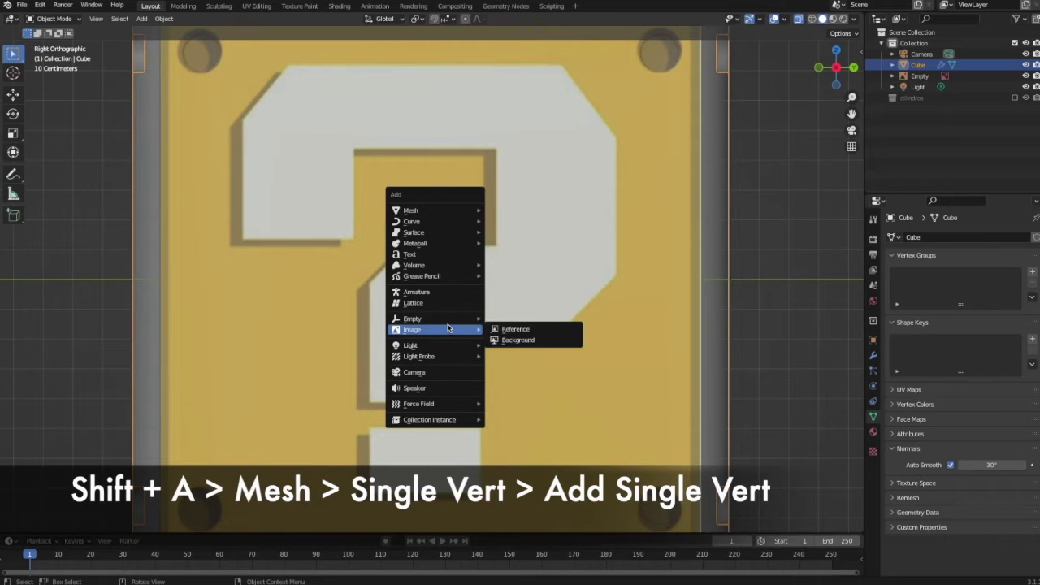
{"action": "mouse_move", "coordinate": [448, 210]}
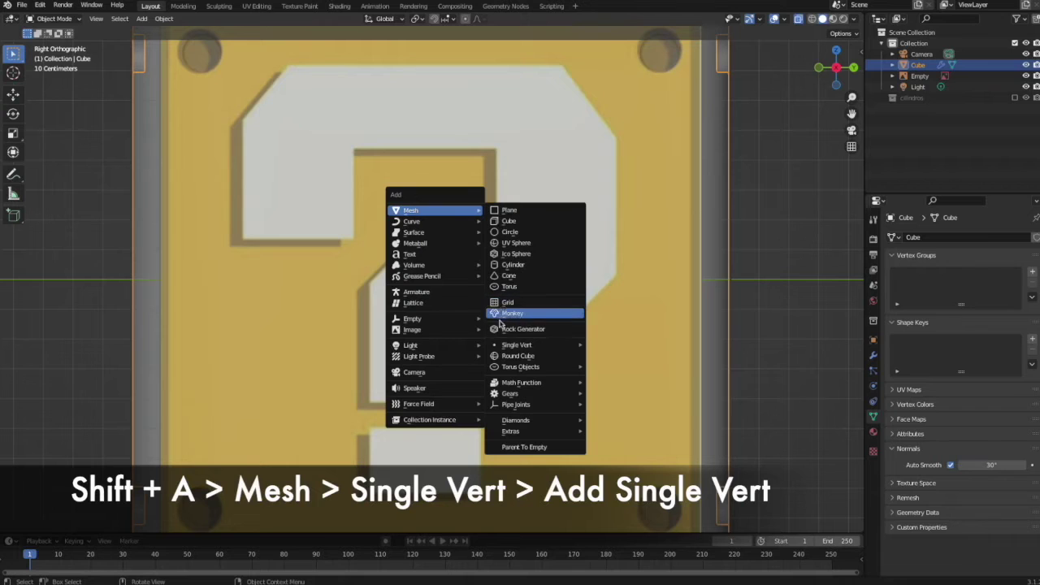
{"action": "mouse_move", "coordinate": [528, 346]}
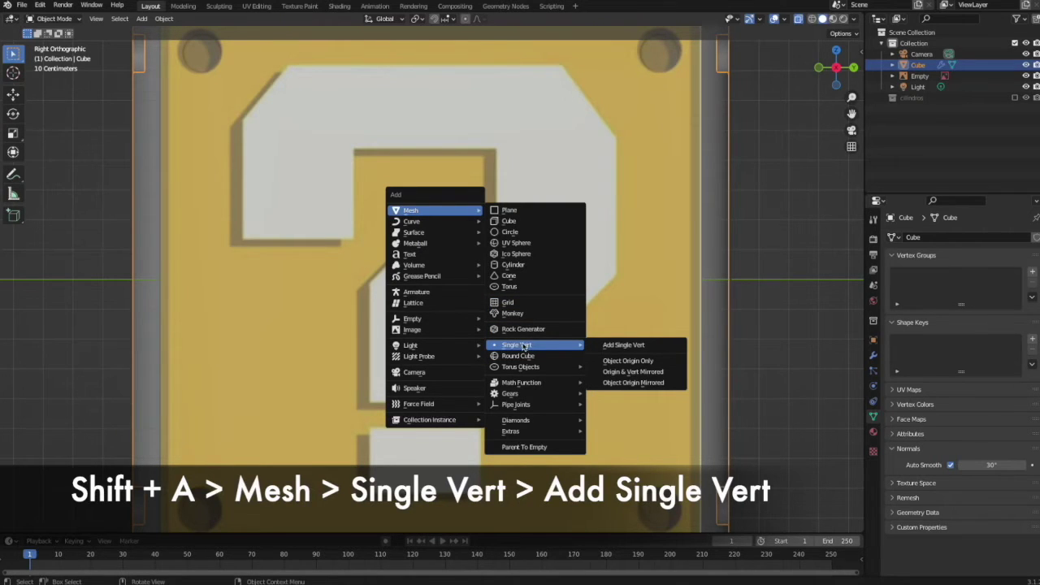
{"action": "left_click", "coordinate": [620, 345]}
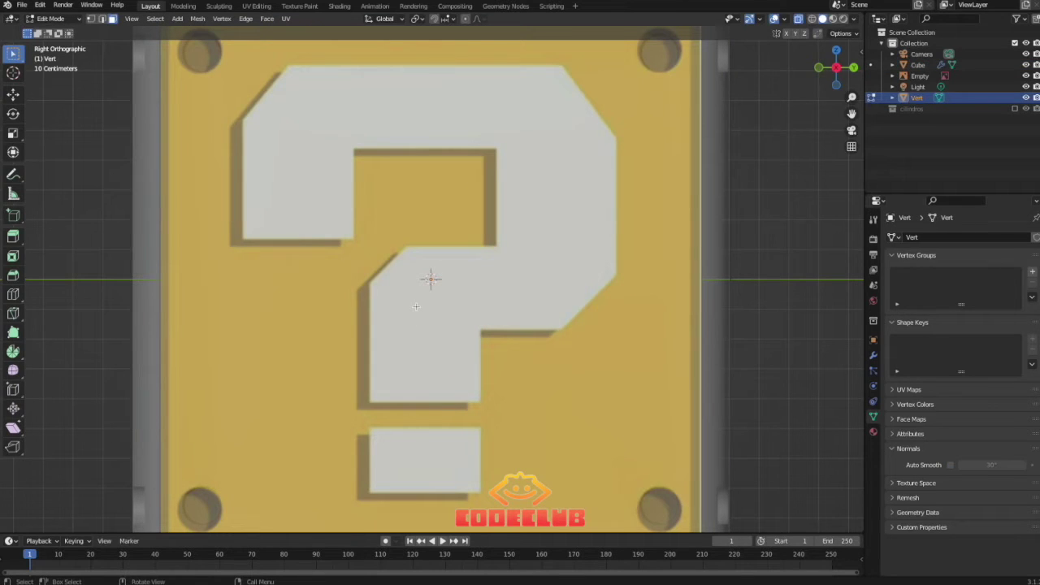
In vertex selection mode, move the vertex about 0.71 m down along Z, and along Y to the lower-right corner of the question mark's dot.
{"action": "key", "text": "1"}
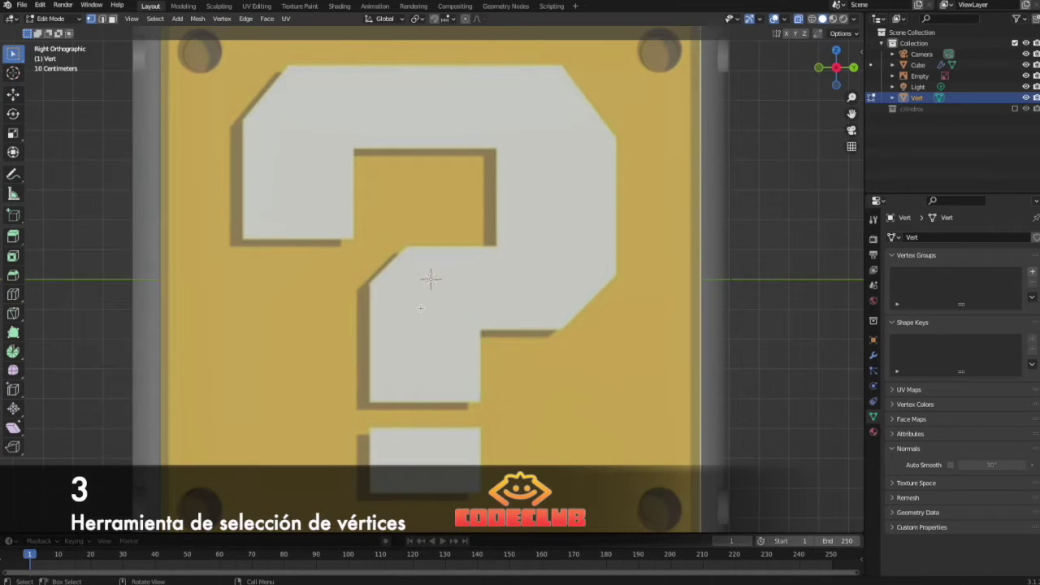
{"action": "key", "text": "g"}
{"action": "key", "text": "z"}
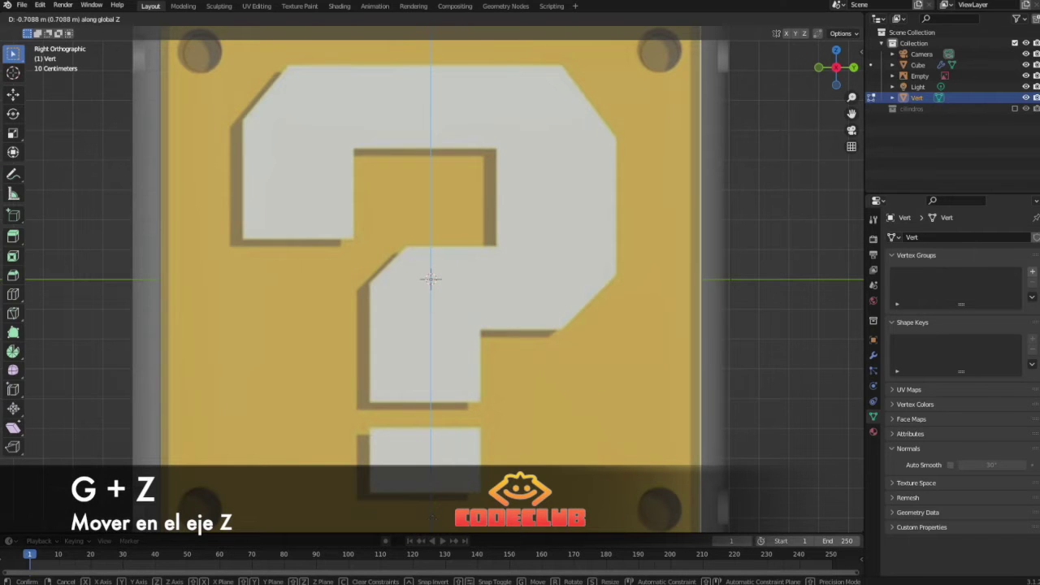
{"action": "left_click", "coordinate": [434, 515]}
{"action": "key", "text": "g"}
{"action": "key", "text": "y"}
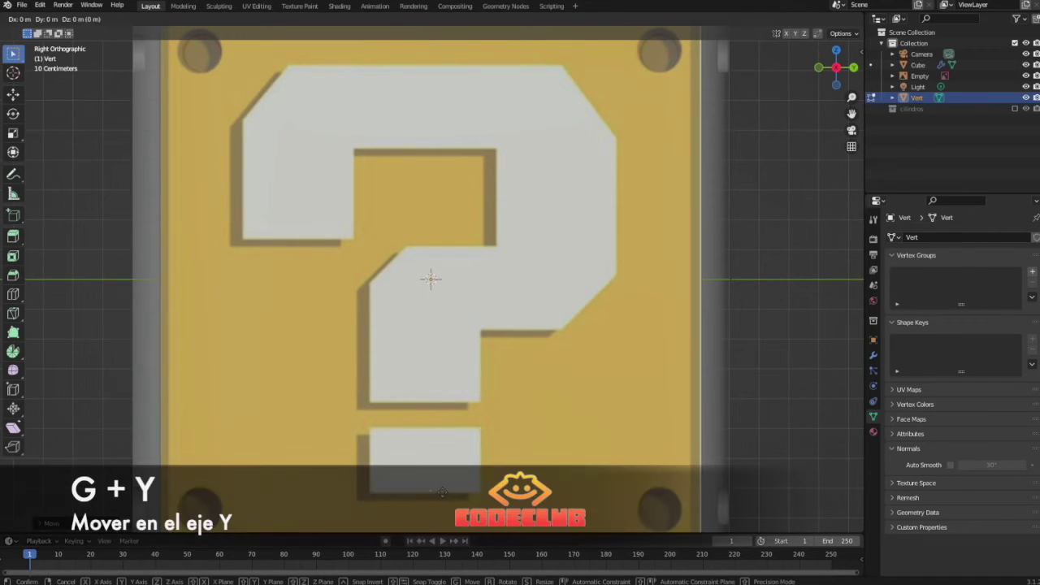
{"action": "left_click", "coordinate": [480, 491]}
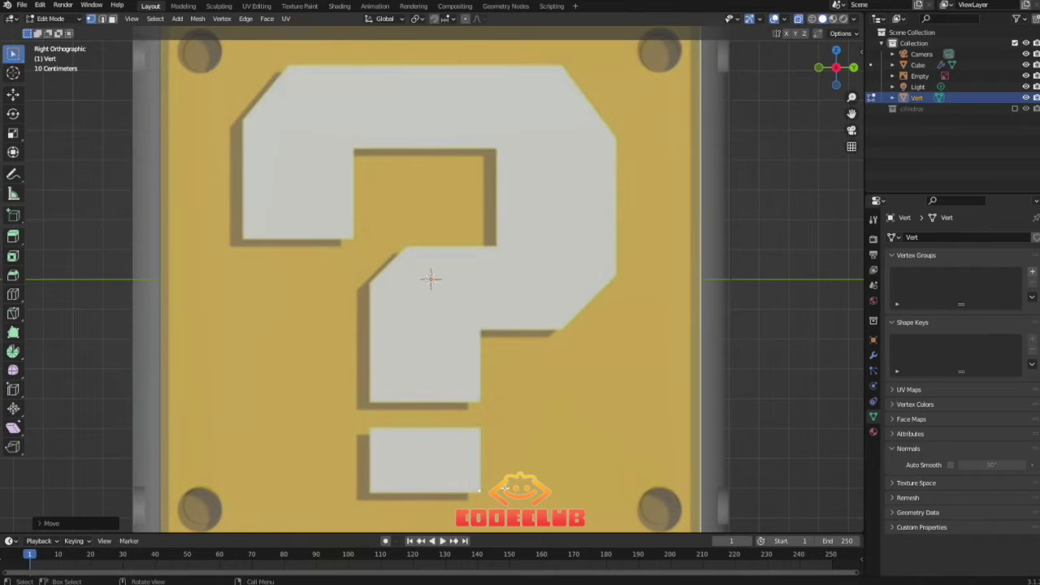
Extrude the vertex about 0.22 m up along Z to the upper-right corner of the question mark's dot.
{"action": "key", "text": "e"}
{"action": "key", "text": "z"}
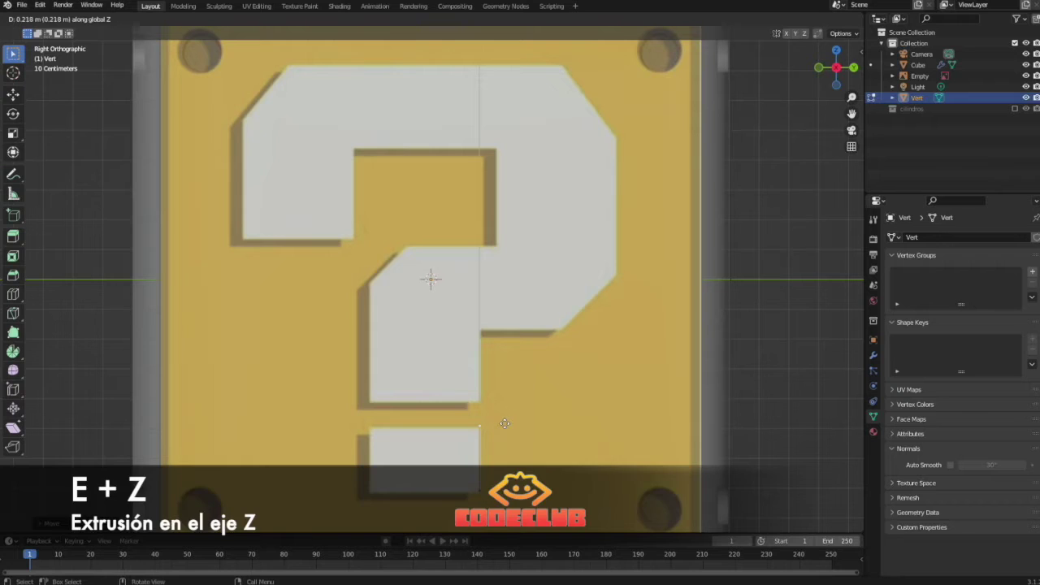
{"action": "left_click", "coordinate": [504, 424]}
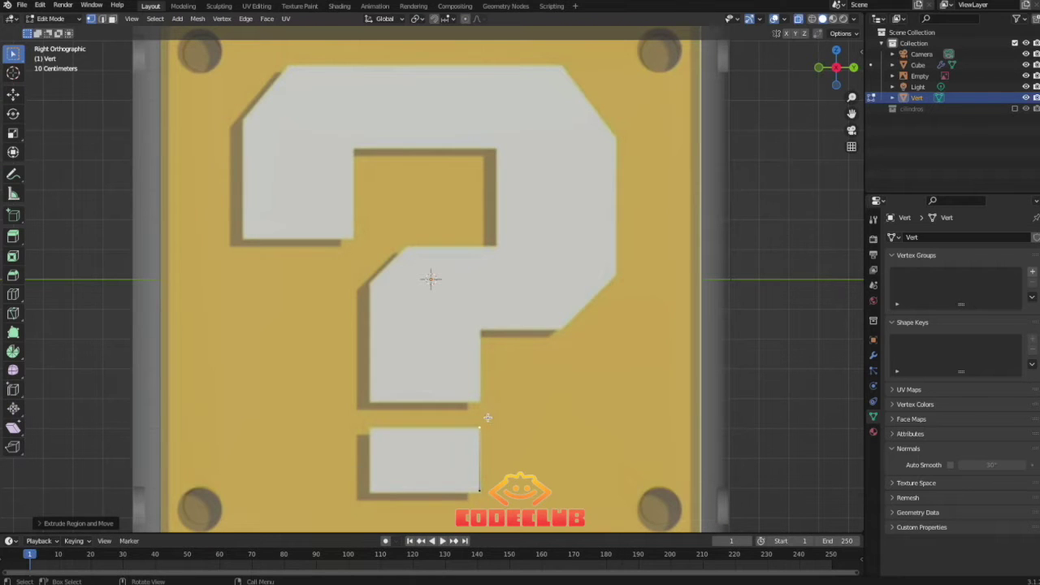
Duplicate the dot's upper-right vertex up along Z to the stem's lower-right corner, and extrude that copy about 0.24 m up.
{"action": "key", "text": "shift+d"}
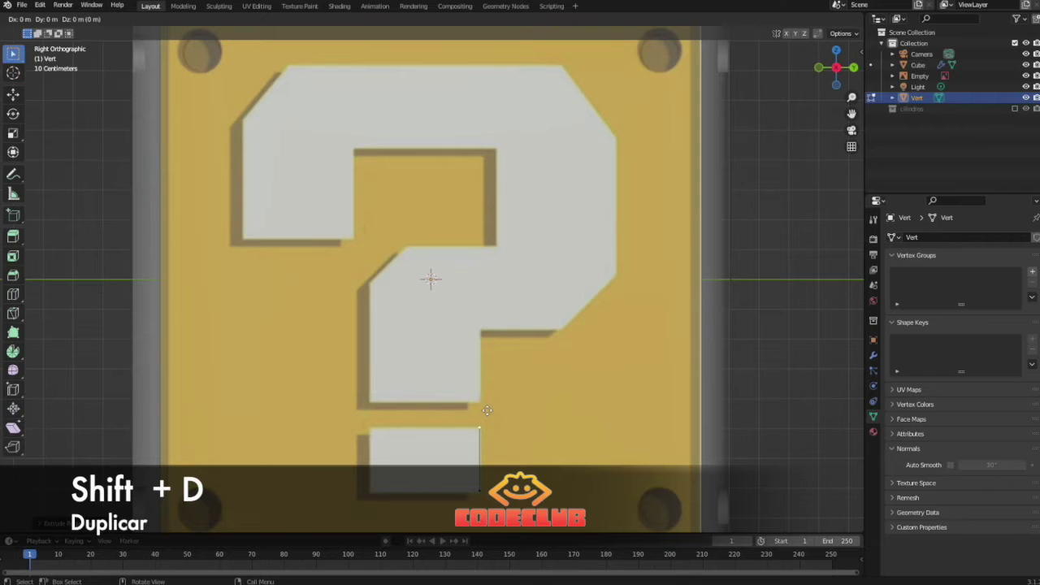
{"action": "key", "text": "z"}
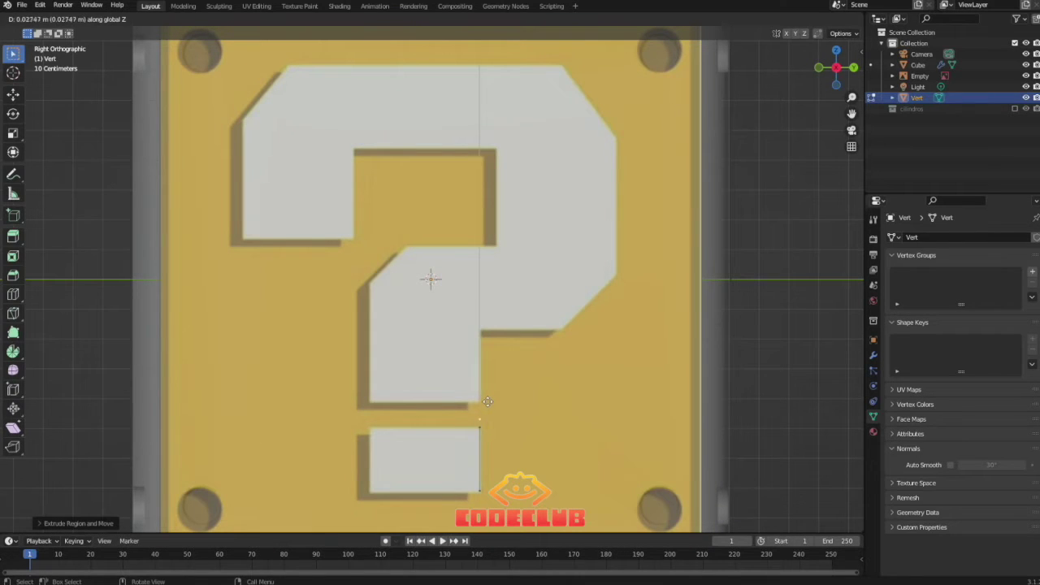
{"action": "left_click", "coordinate": [487, 385]}
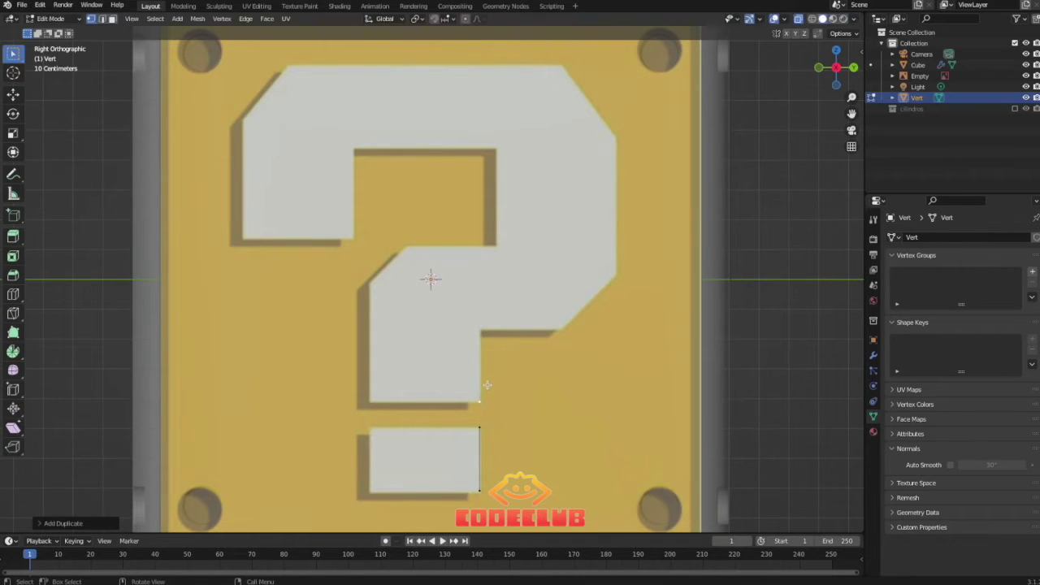
{"action": "key", "text": "shift+d"}
{"action": "key", "text": "z"}
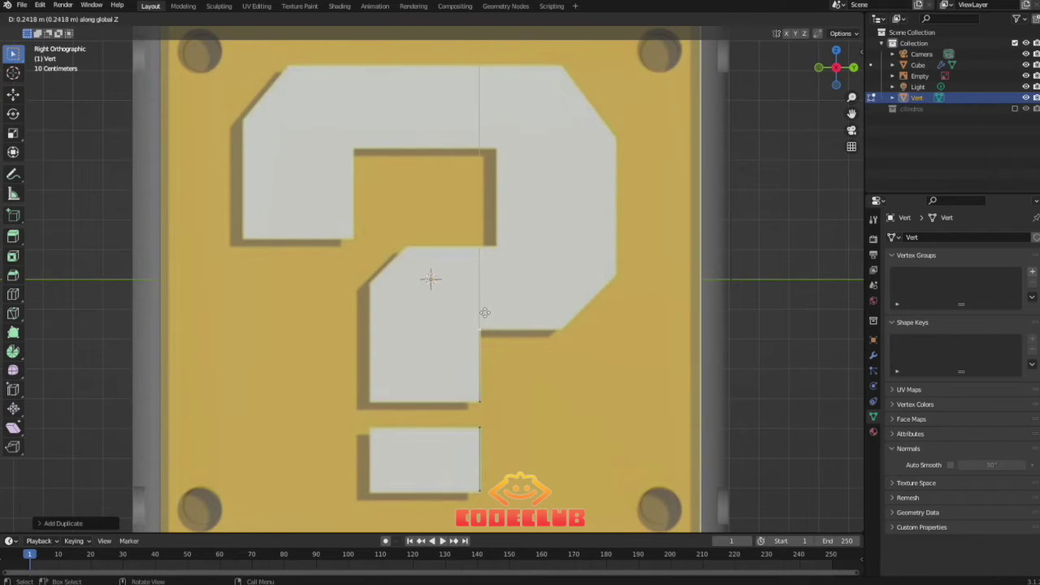
{"action": "left_click", "coordinate": [485, 313]}
Extrude the vertex about 0.27 m along Y to the start of the question mark's lower-right bevel.
{"action": "scroll", "coordinate": [485, 313], "scroll_direction": "up", "scroll_amount": 1}
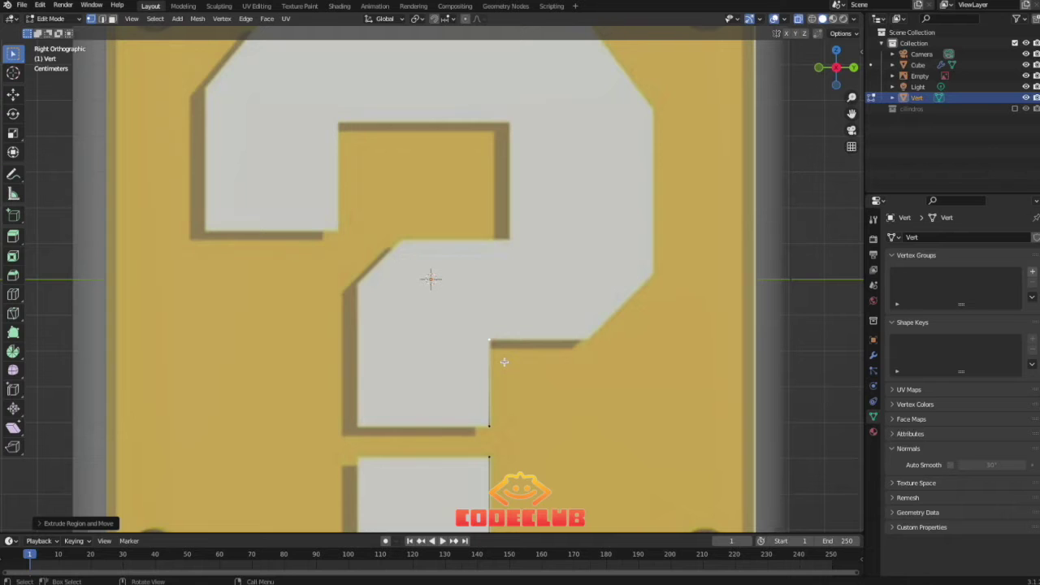
{"action": "key", "text": "e"}
{"action": "key", "text": "y"}
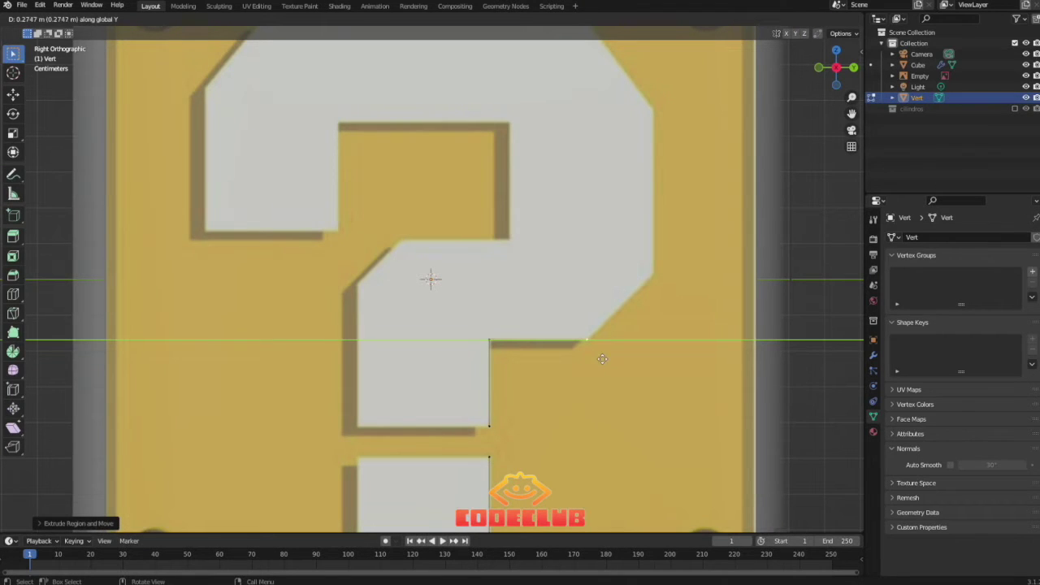
{"action": "left_click", "coordinate": [602, 358]}
Trace the lower-right bevel by extruding the vertex up along Z and shifting it along Y to the outer right edge.
{"action": "key", "text": "e"}
{"action": "key", "text": "z"}
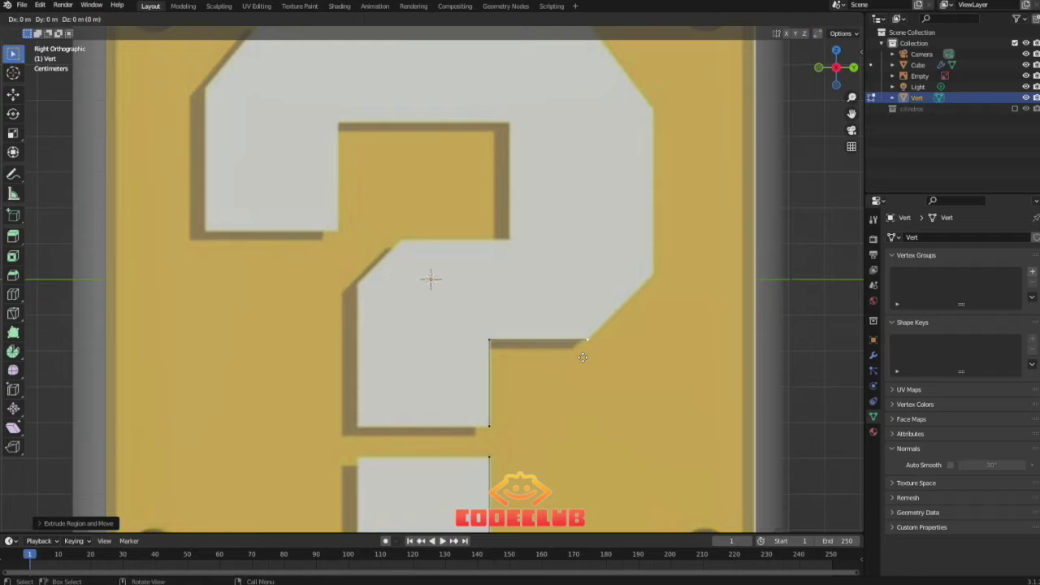
{"action": "left_click", "coordinate": [585, 290]}
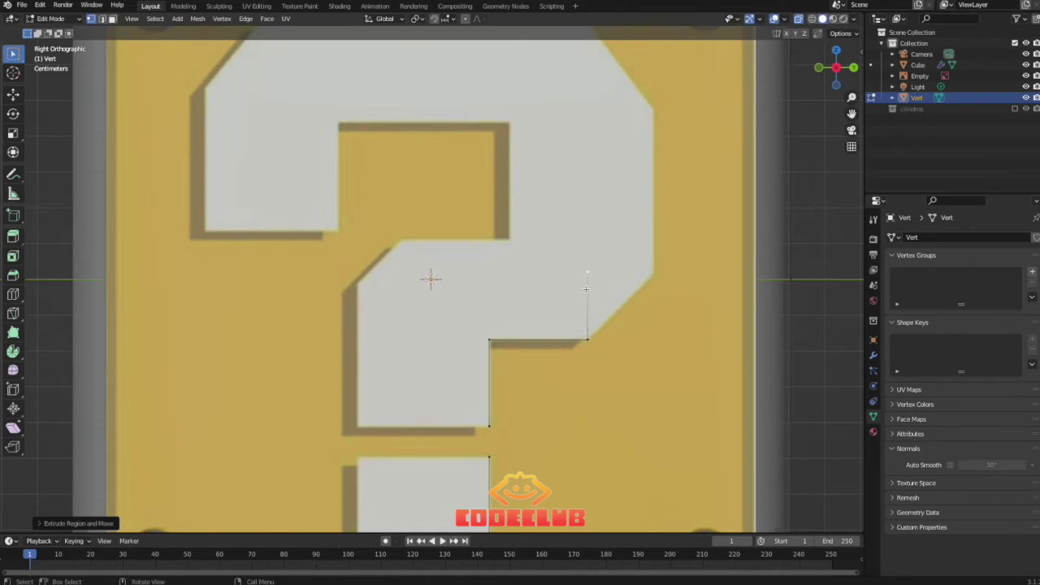
{"action": "key", "text": "e"}
{"action": "key", "text": "y"}
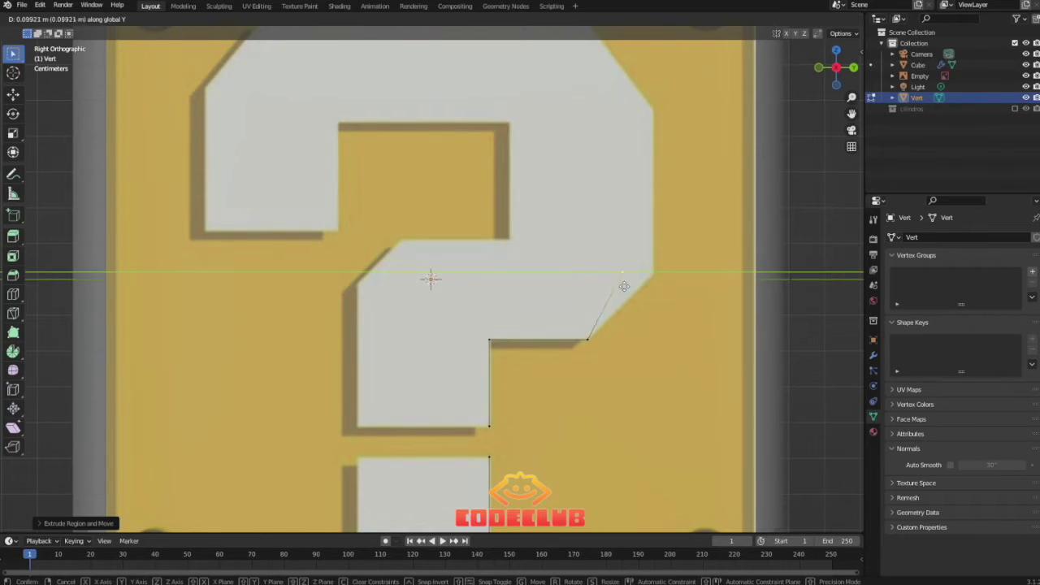
{"action": "left_click", "coordinate": [653, 288]}
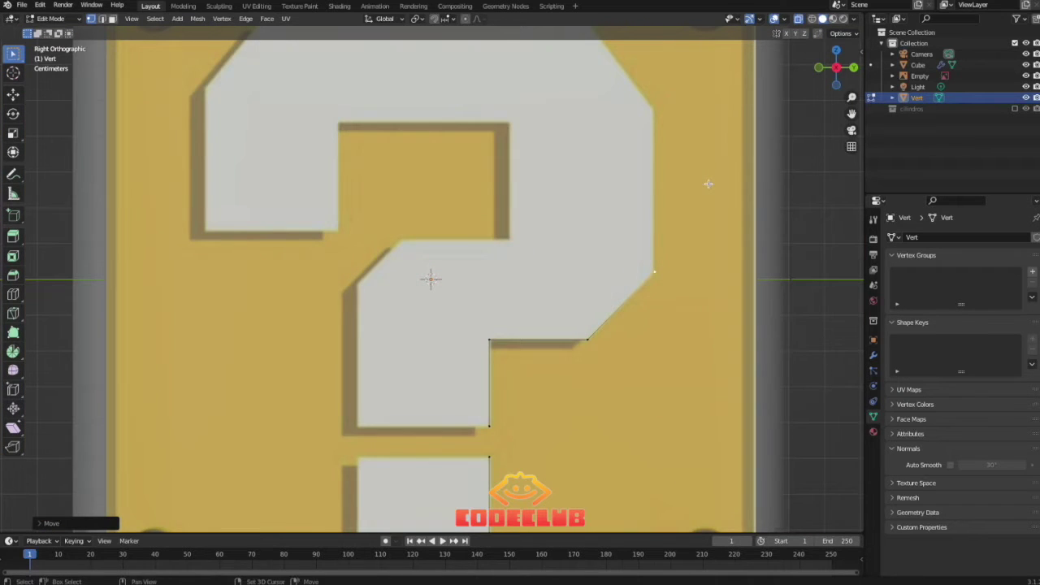
Extrude the vertex up along Z to the upper end of the question mark's right side.
{"action": "middle_click_drag", "start_coordinate": [708, 183], "coordinate": [647, 275], "text": "shift"}
{"action": "key", "text": "e"}
{"action": "key", "text": "z"}
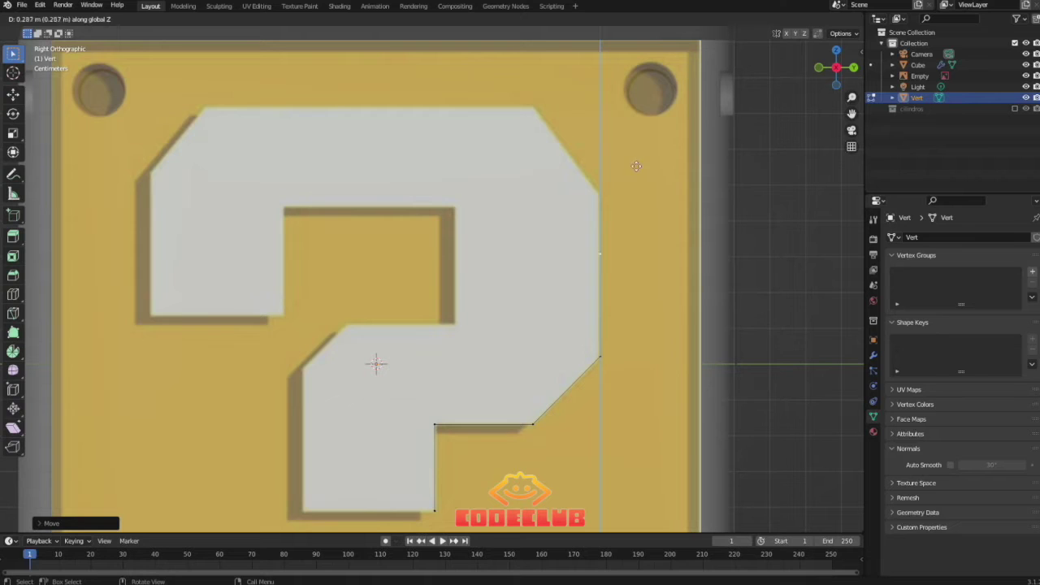
{"action": "left_click", "coordinate": [633, 114]}
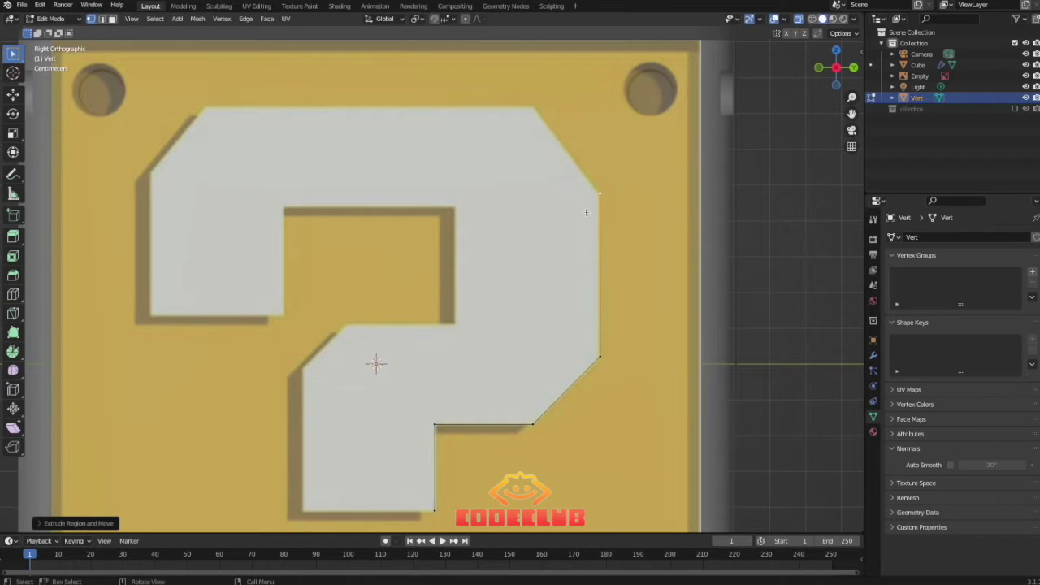
Trace the upper-right bevel by extruding the vertex up along Z and shifting it about -0.18 m along Y to the top edge.
{"action": "key", "text": "e"}
{"action": "key", "text": "z"}
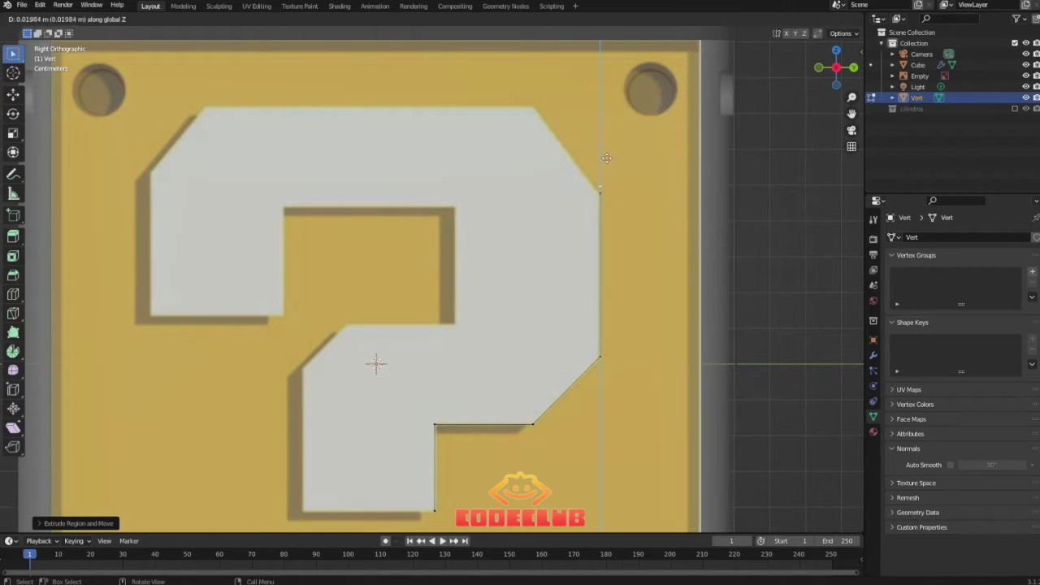
{"action": "left_click", "coordinate": [606, 79]}
{"action": "key", "text": "e"}
{"action": "key", "text": "y"}
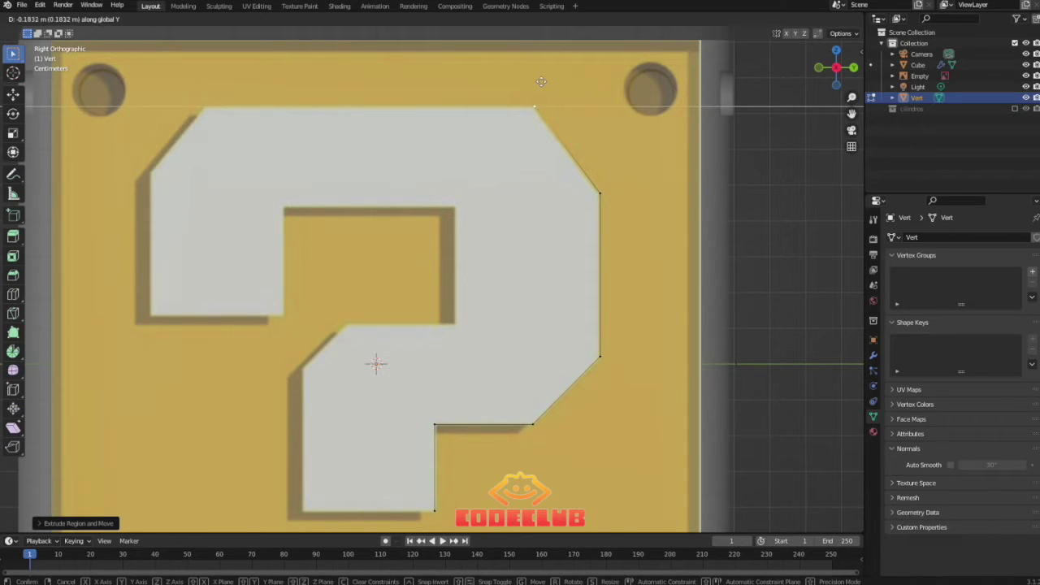
{"action": "left_click", "coordinate": [541, 82]}
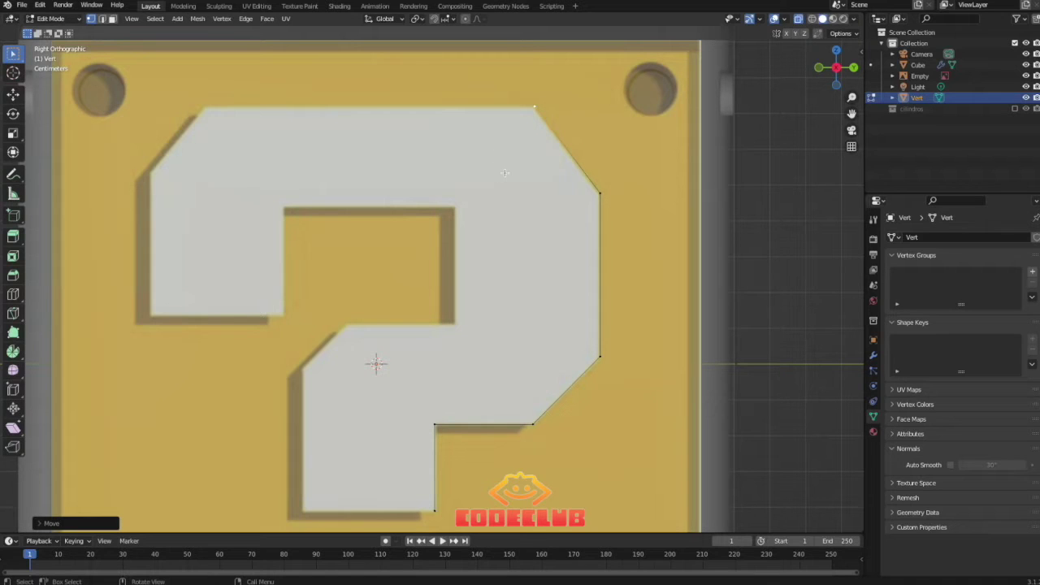
Extrude the vertex along negative Y across the top edge to the start of the upper-left bevel.
{"action": "key", "text": "e"}
{"action": "key", "text": "y"}
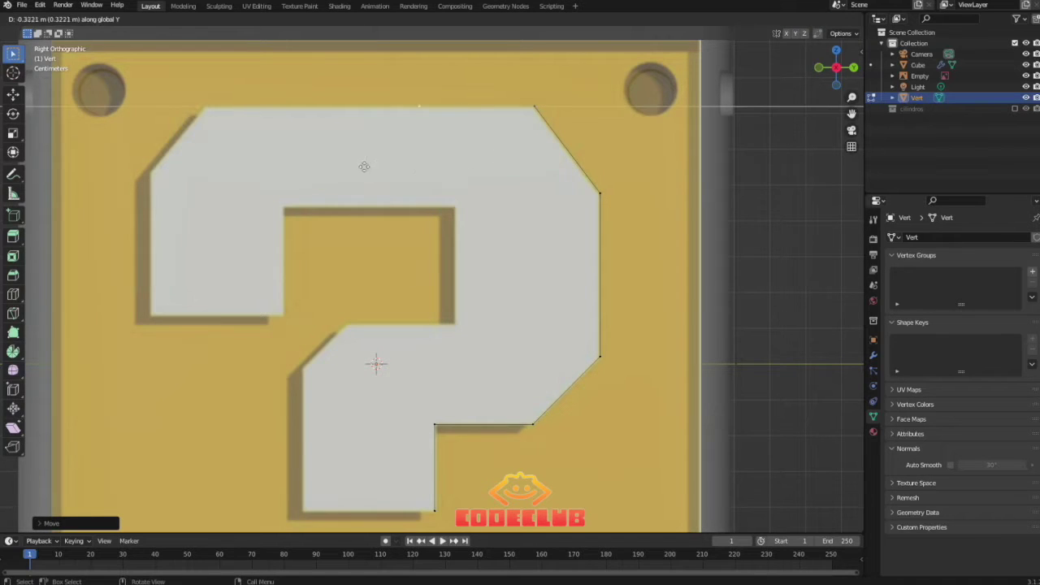
{"action": "left_click", "coordinate": [177, 145]}
Trace the upper-left bevel by extruding the vertex down along Z, shifting it along Y to the left edge and fine-tuning its position.
{"action": "key", "text": "e"}
{"action": "key", "text": "z"}
{"action": "left_click", "coordinate": [172, 251]}
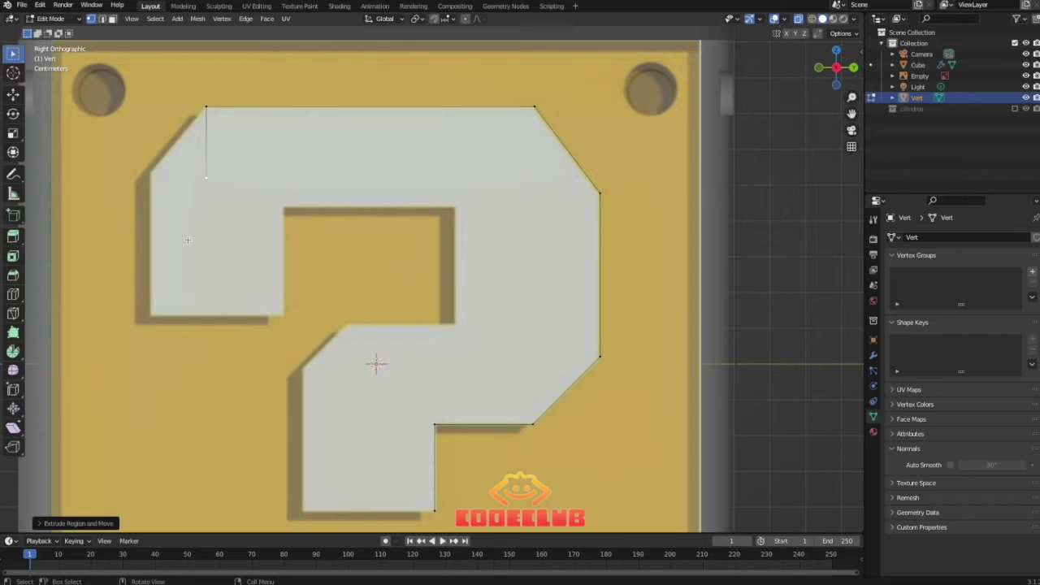
{"action": "key", "text": "e"}
{"action": "key", "text": "y"}
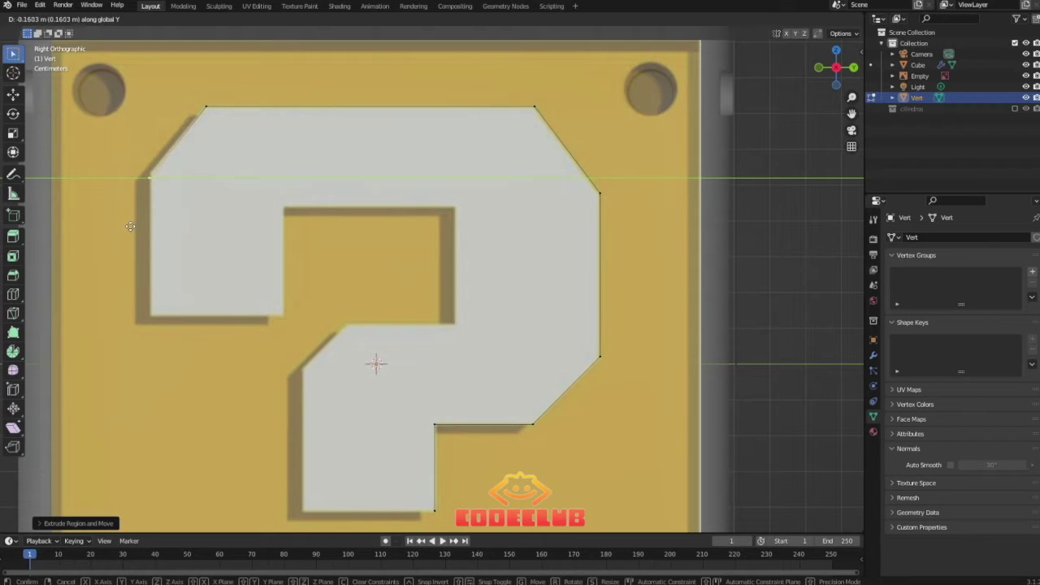
{"action": "left_click", "coordinate": [127, 225]}
{"action": "key", "text": "e"}
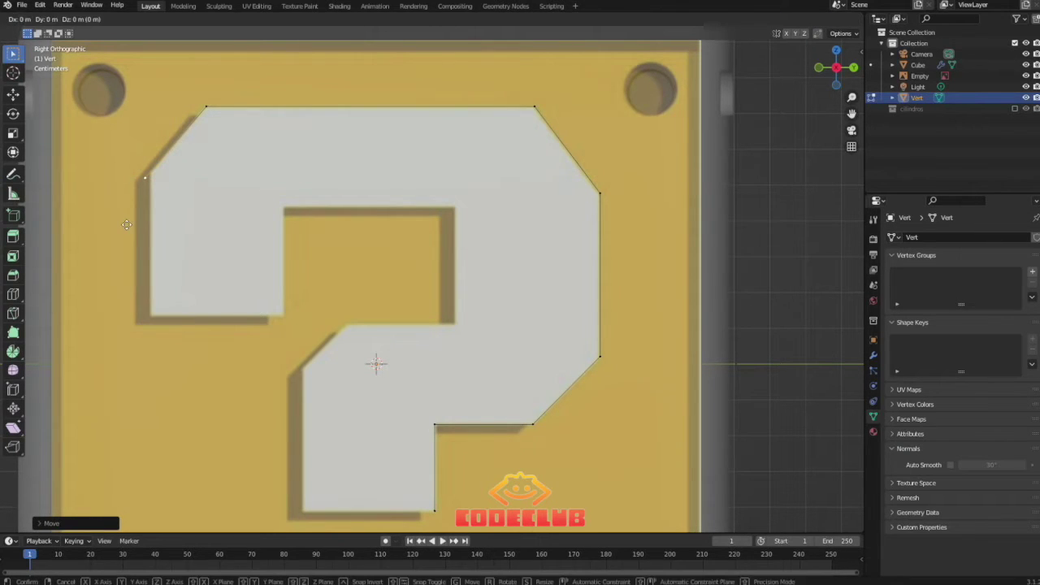
{"action": "key", "text": "y"}
{"action": "left_click", "coordinate": [131, 220]}
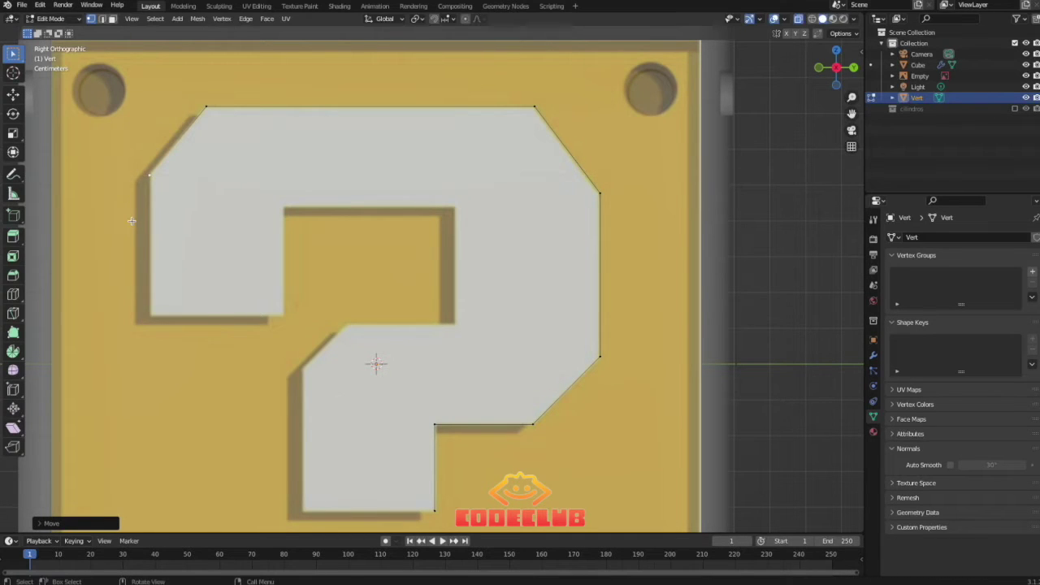
{"action": "key", "text": "g"}
{"action": "key", "text": "z"}
{"action": "left_click", "coordinate": [135, 217]}
Extrude the vertex down along Z to the lower-left corner of the question mark's hook.
{"action": "key", "text": "e"}
{"action": "key", "text": "z"}
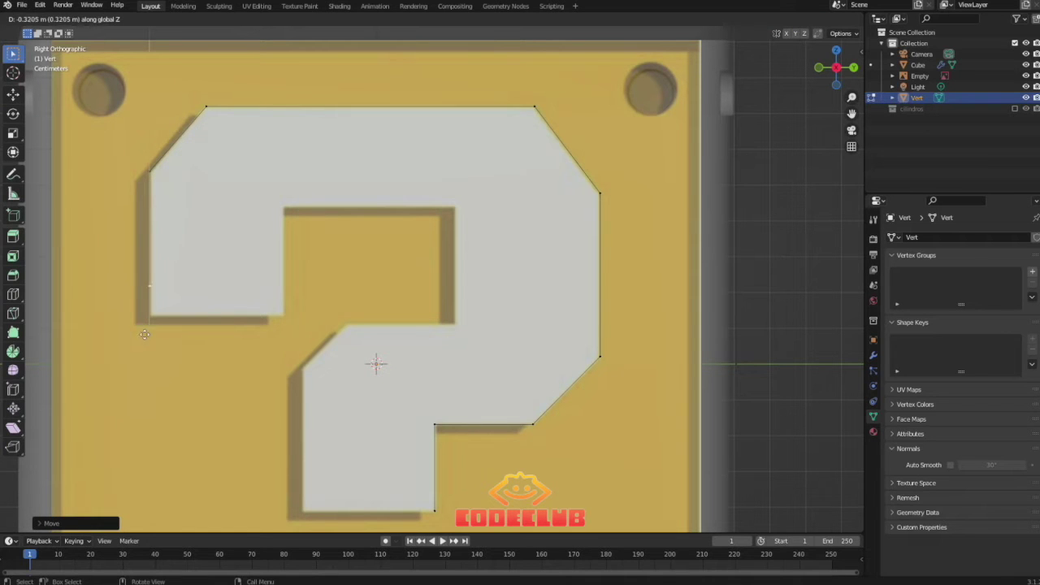
{"action": "left_click", "coordinate": [147, 363]}
Select the entire traced outline and recalculate its normals with the Inside option enabled.
{"action": "scroll", "coordinate": [332, 269], "scroll_direction": "down", "scroll_amount": 5}
{"action": "middle_click_drag", "start_coordinate": [351, 274], "coordinate": [332, 257]}
{"action": "key", "text": "a"}
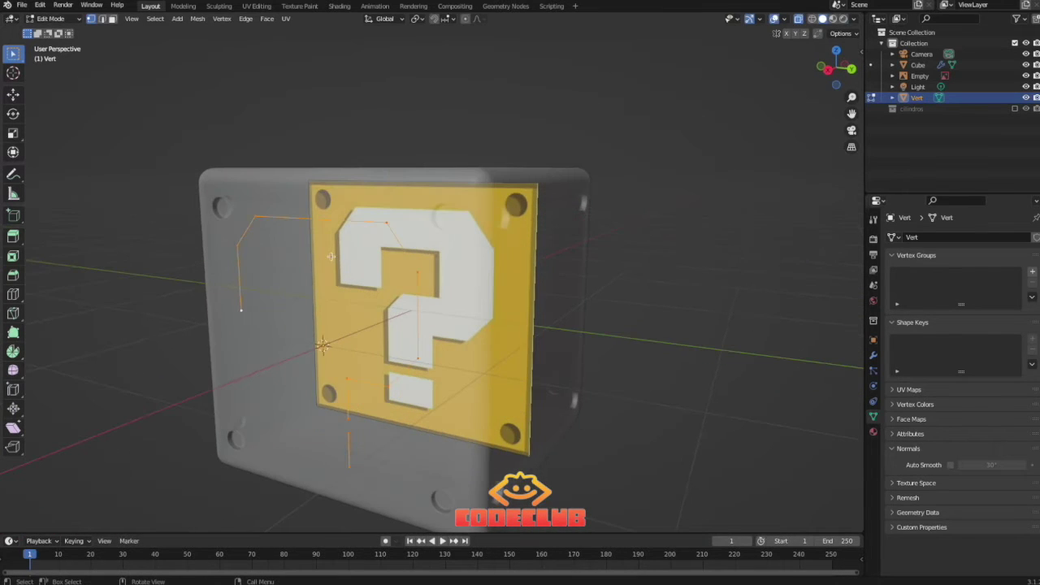
{"action": "key", "text": "shift+n"}
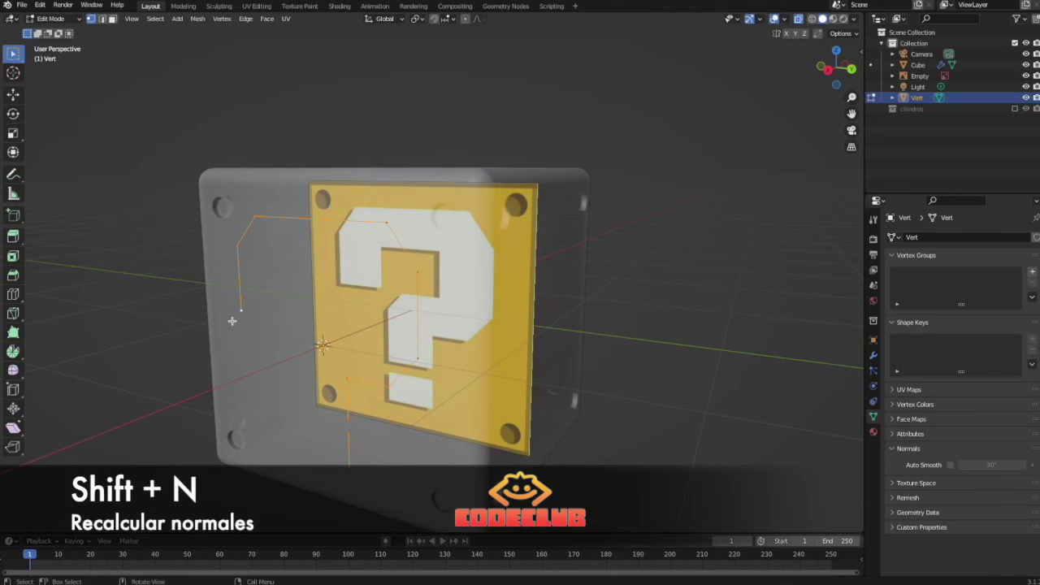
{"action": "key", "text": "shift+n"}
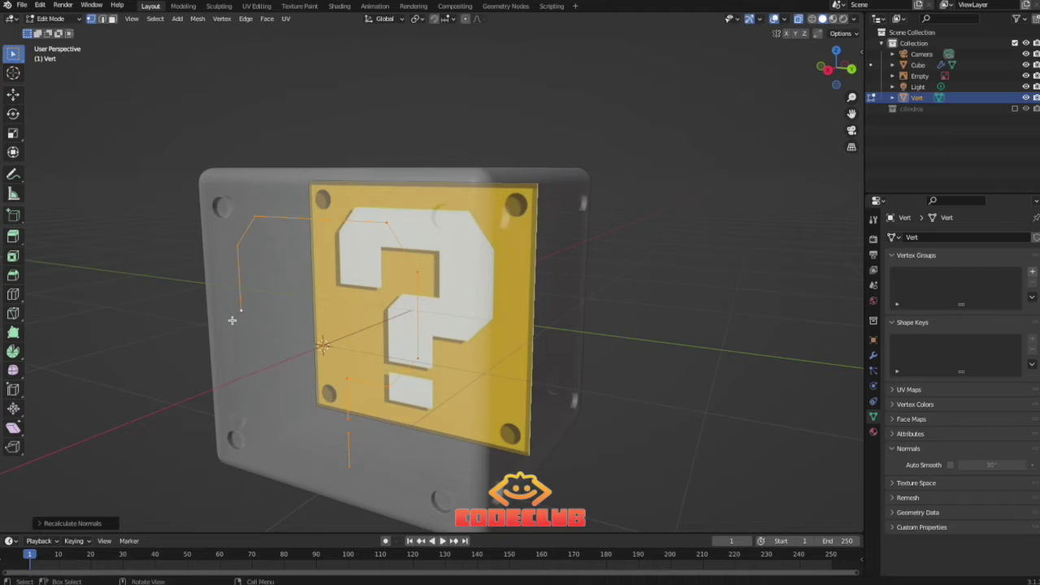
{"action": "left_click", "coordinate": [41, 523]}
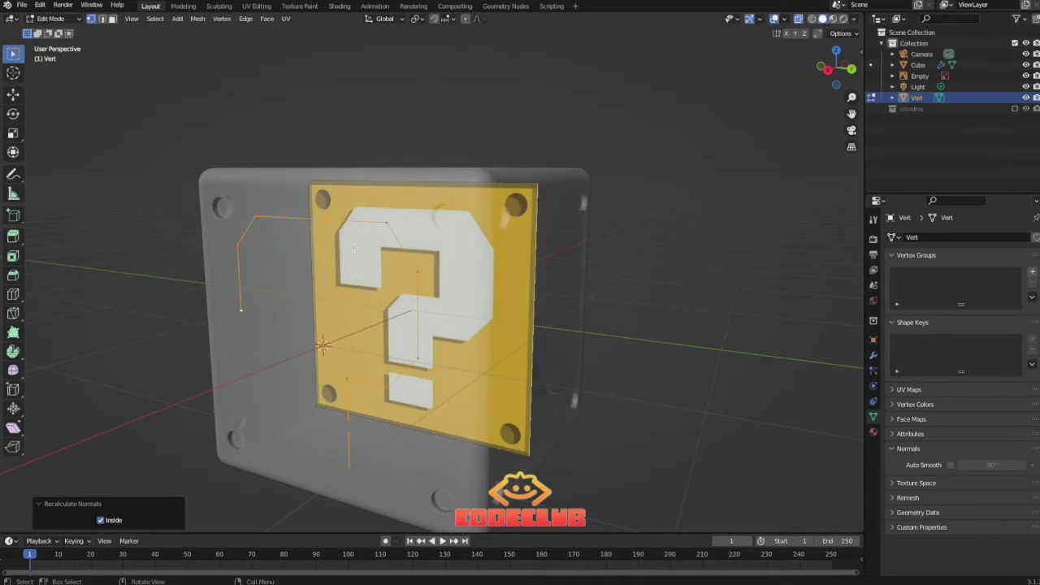
Extrude the whole outline about 0.17 m along X into a strip of faces.
{"action": "key", "text": "e"}
{"action": "key", "text": "x"}
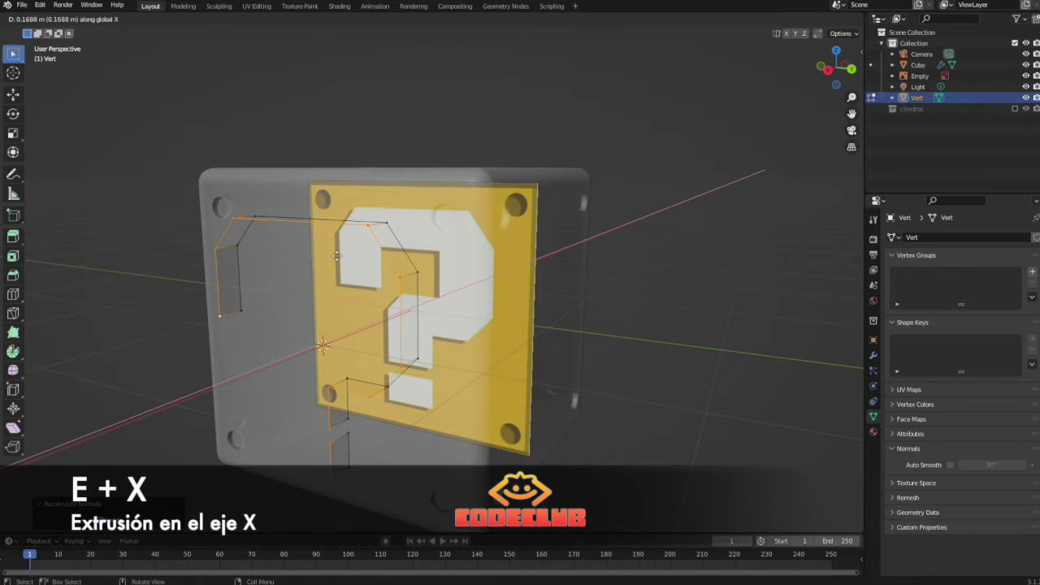
{"action": "left_click", "coordinate": [334, 257]}
Recalculate the normals of all the extruded strip faces with the Inside option enabled.
{"action": "middle_click_drag", "start_coordinate": [322, 282], "coordinate": [273, 360]}
{"action": "key", "text": "shift+n"}
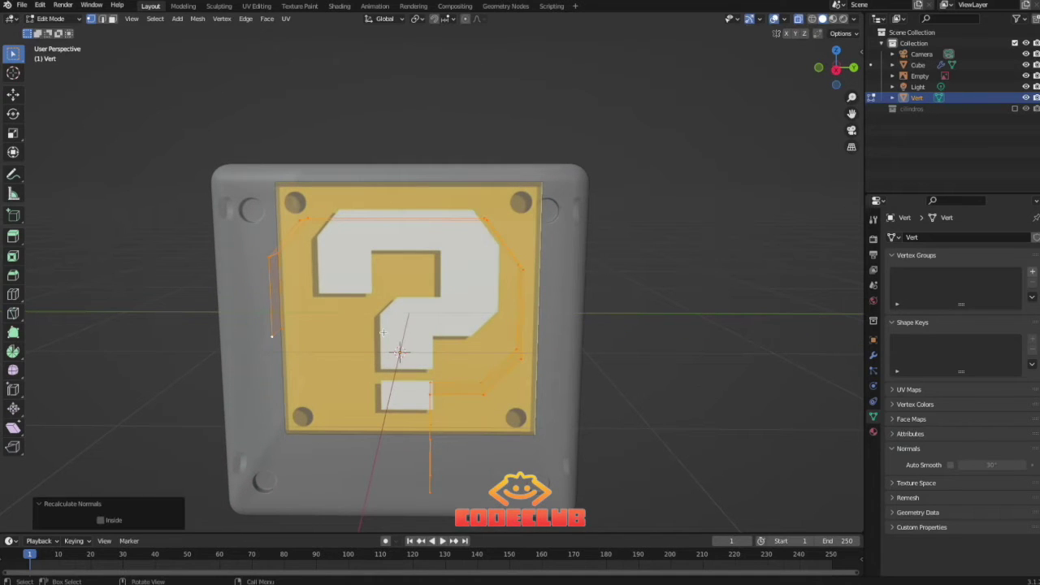
{"action": "key", "text": "a"}
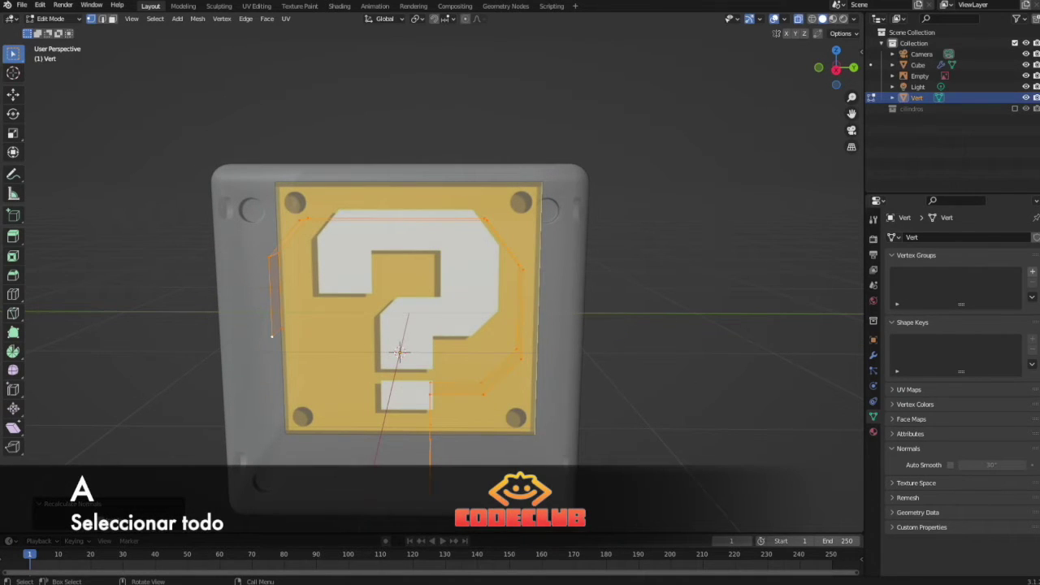
{"action": "key", "text": "shift+n"}
{"action": "mouse_move", "coordinate": [378, 406]}
{"action": "middle_mouse_down"}
{"action": "mouse_move", "coordinate": [435, 384]}
{"action": "mouse_move", "coordinate": [387, 391]}
{"action": "middle_mouse_up"}
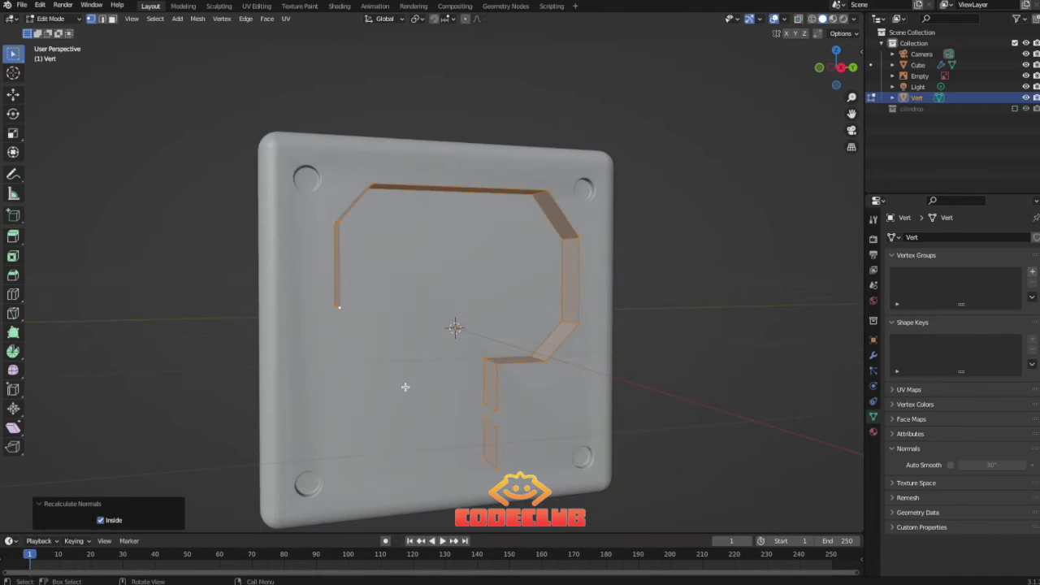
Extrude all the question mark's strip faces along their normals about 0.268 m with even thickness.
{"action": "key", "text": "3"}
{"action": "middle_click_drag", "start_coordinate": [475, 423], "coordinate": [464, 363]}
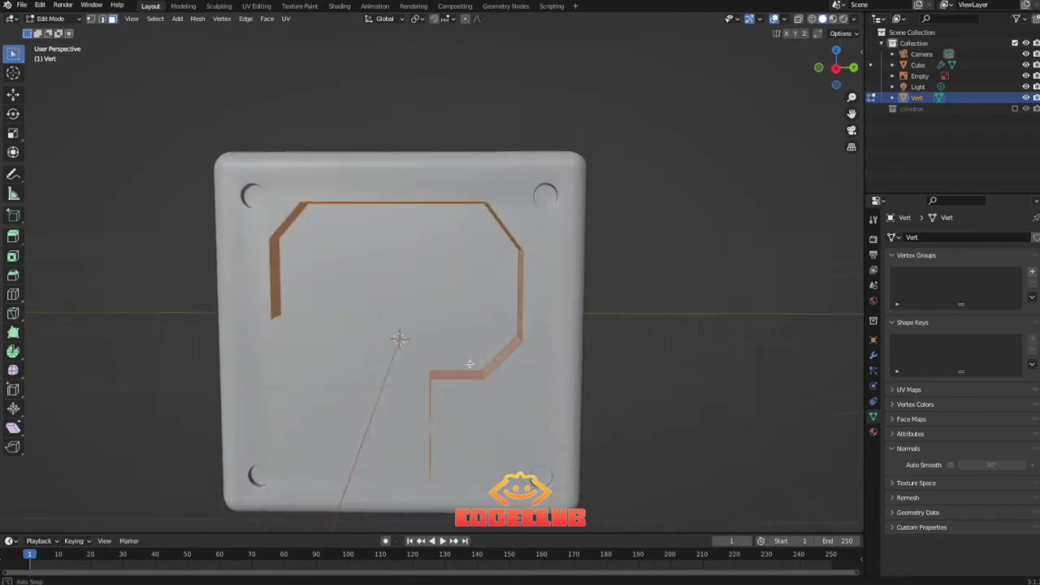
{"action": "key", "text": "KP_3"}
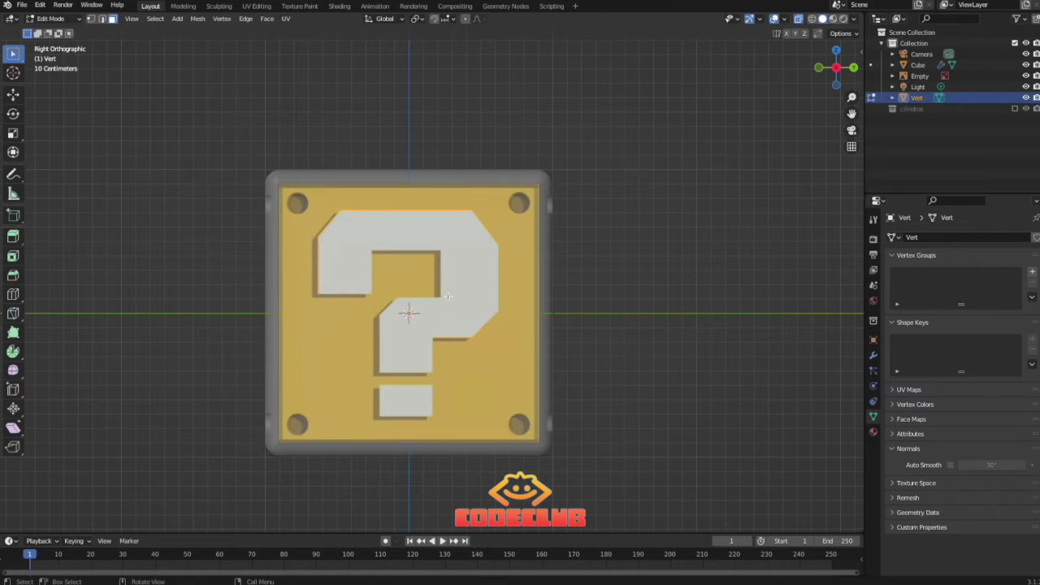
{"action": "scroll", "coordinate": [448, 301], "scroll_direction": "up", "scroll_amount": 4}
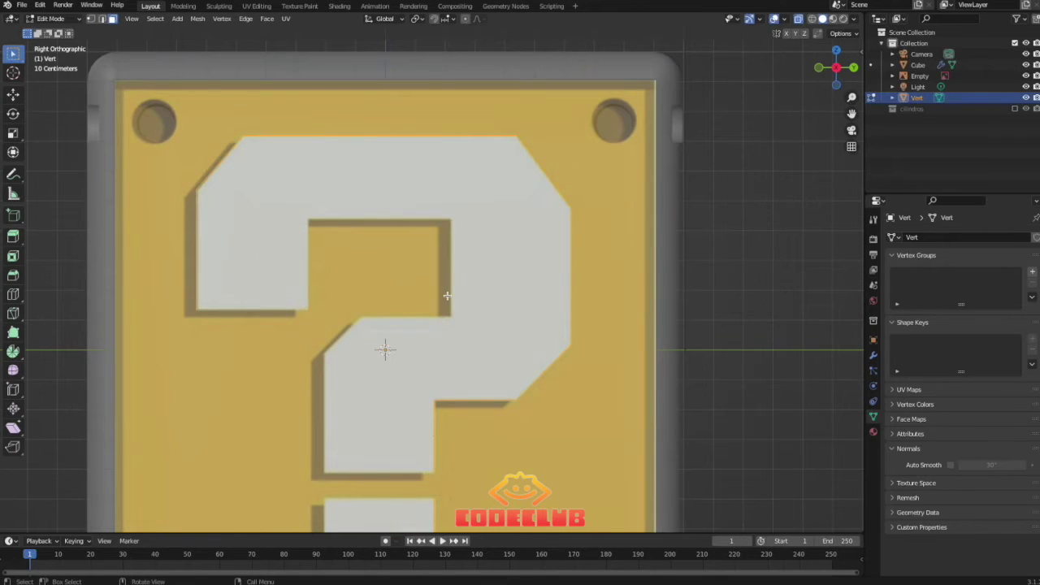
{"action": "scroll", "coordinate": [445, 301], "scroll_direction": "down", "scroll_amount": 1}
{"action": "middle_click_drag", "start_coordinate": [444, 301], "coordinate": [471, 250], "text": "shift"}
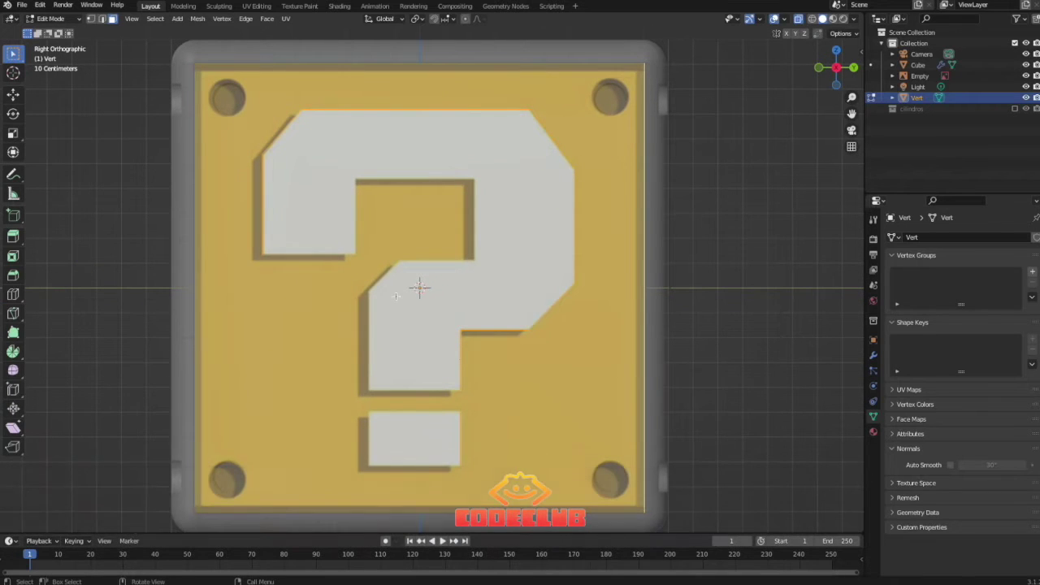
{"action": "key", "text": "alt+e"}
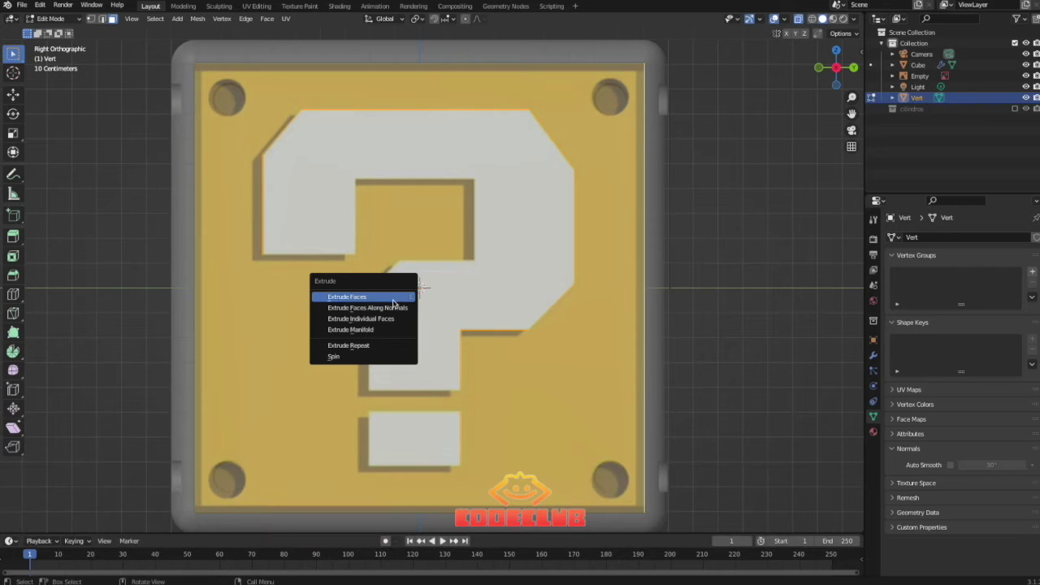
{"action": "left_click", "coordinate": [391, 308]}
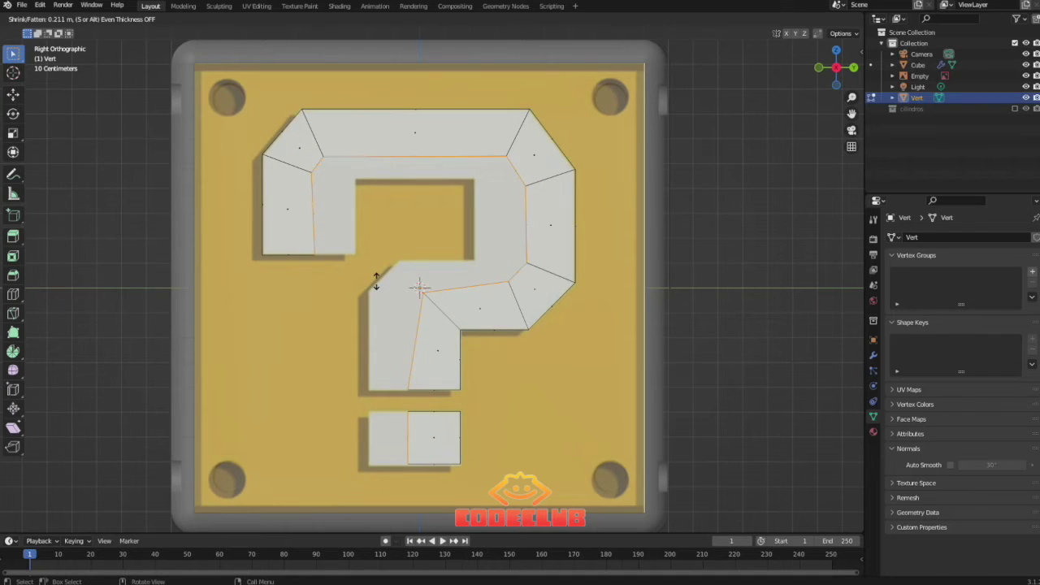
{"action": "key", "text": "s"}
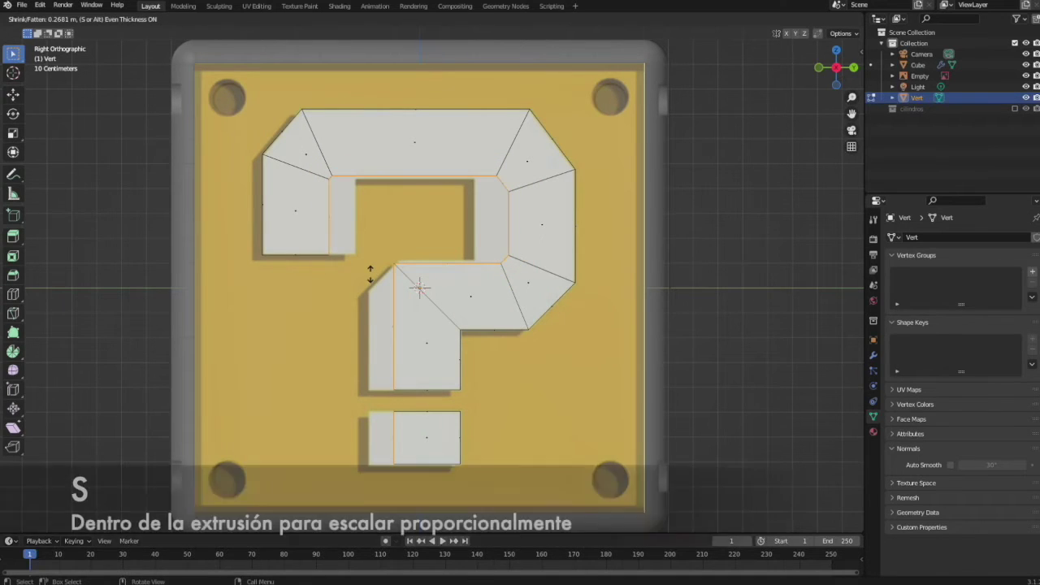
{"action": "left_click", "coordinate": [369, 275]}
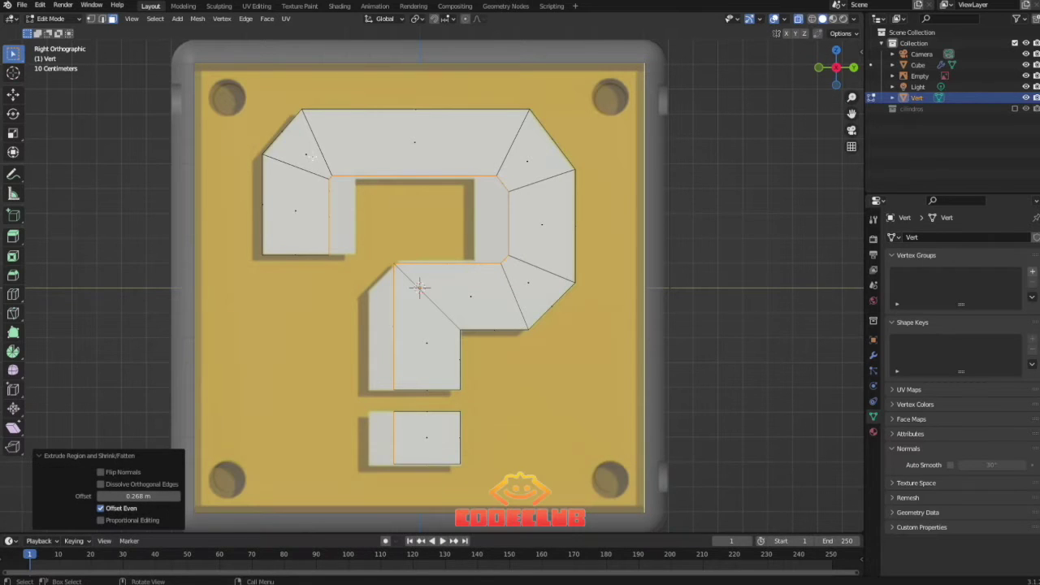
Move the inner vertices of the hook's end about 0.099 m along Y to the reference edge.
{"action": "key", "text": "1"}
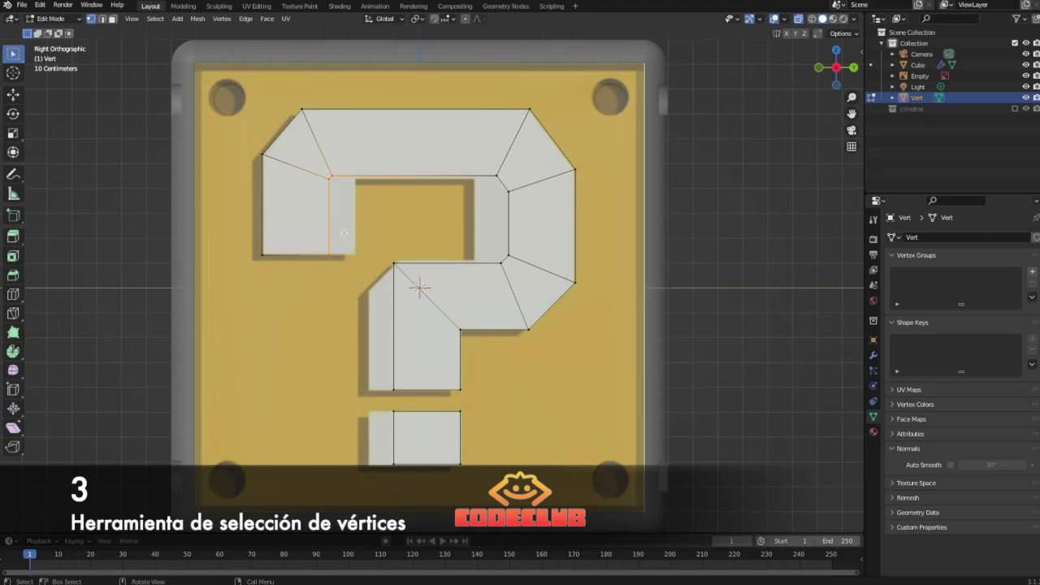
{"action": "key", "text": "g"}
{"action": "key", "text": "y"}
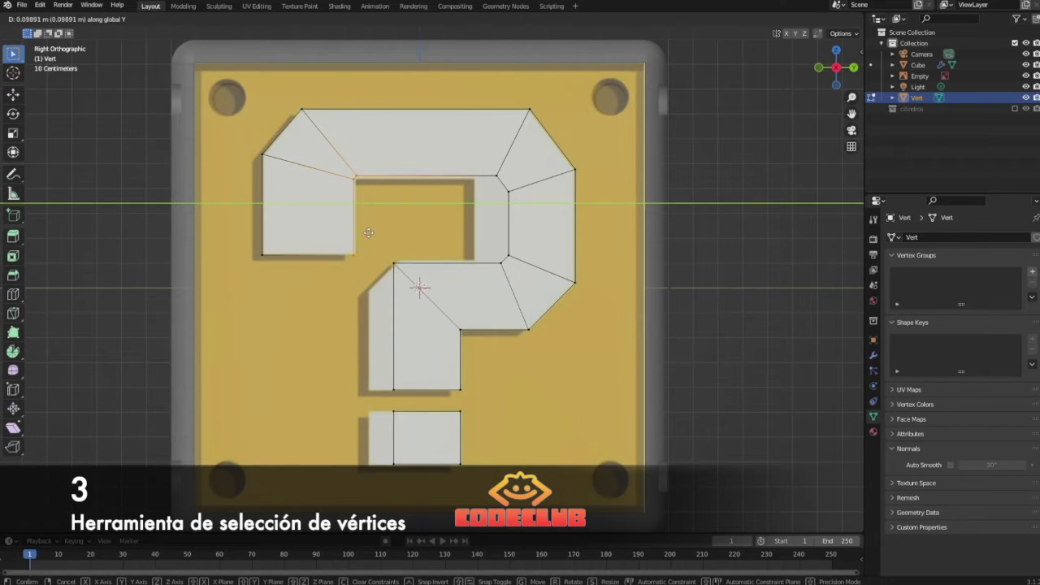
{"action": "left_click", "coordinate": [368, 233]}
Move the four inner vertices beside the opening about 0.12 m along negative Y to the reference edge.
{"action": "left_click_drag", "start_coordinate": [490, 156], "coordinate": [528, 262]}
{"action": "key", "text": "g"}
{"action": "key", "text": "y"}
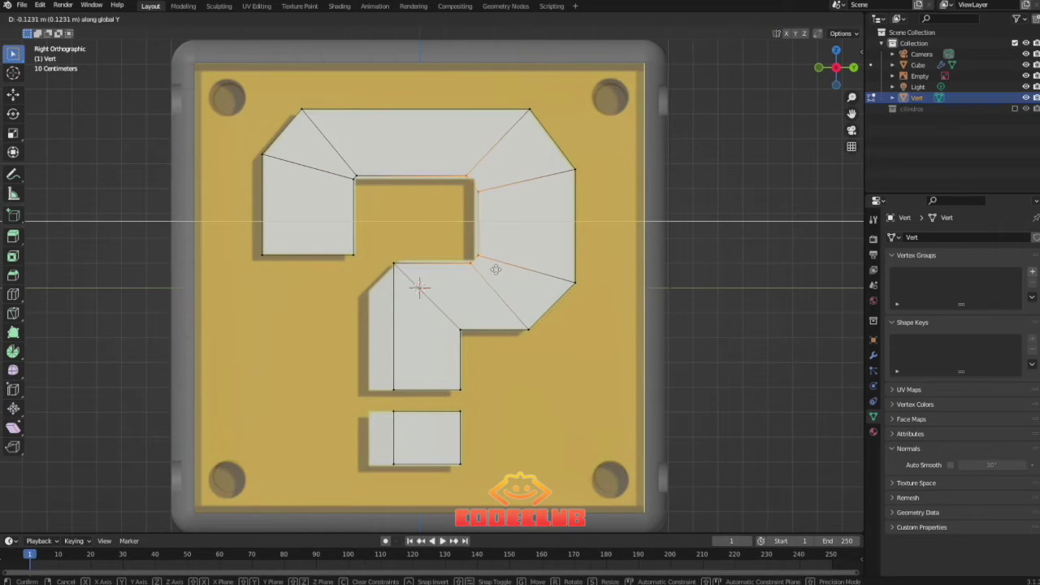
{"action": "left_click", "coordinate": [494, 268]}
Bevel the sharp corner edge where the stem meets the lower arm with a width of about 0.08 m and one segment.
{"action": "middle_click_drag", "start_coordinate": [419, 207], "coordinate": [485, 380]}
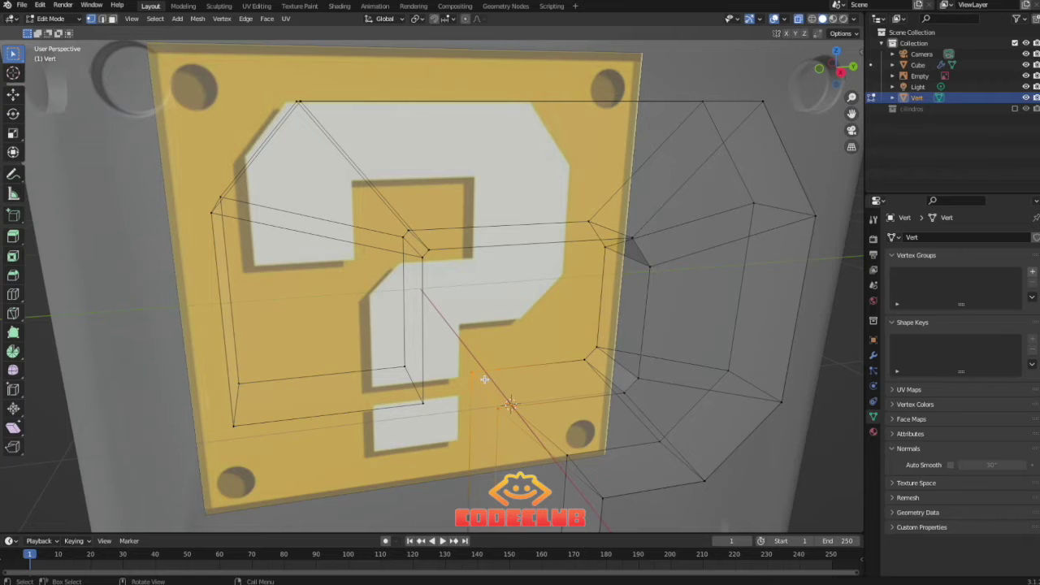
{"action": "key", "text": "Tab"}
{"action": "key", "text": "alt+z"}
{"action": "middle_click_drag", "start_coordinate": [486, 385], "coordinate": [488, 372]}
{"action": "key", "text": "Tab"}
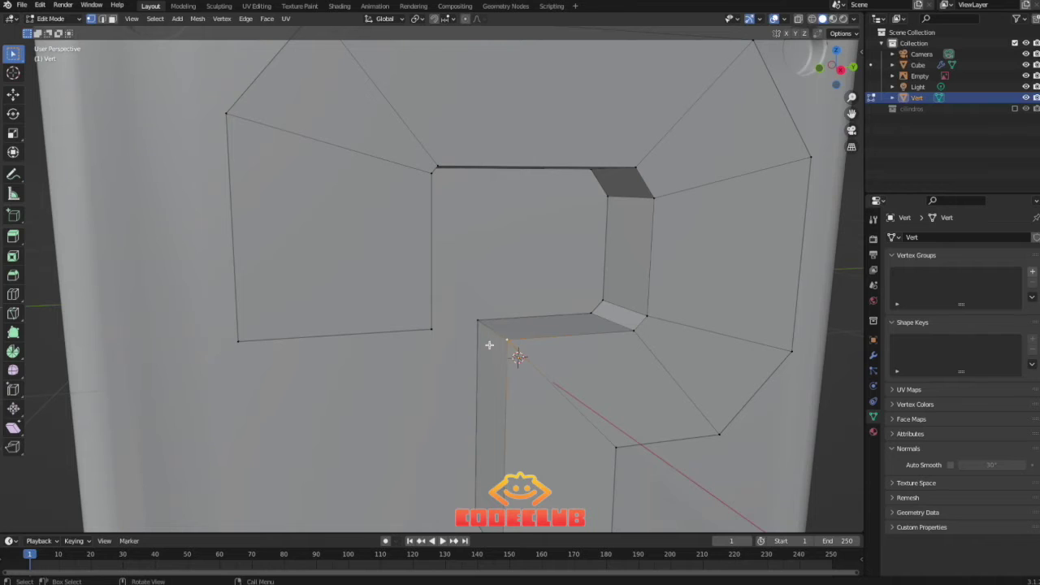
{"action": "key", "text": "2"}
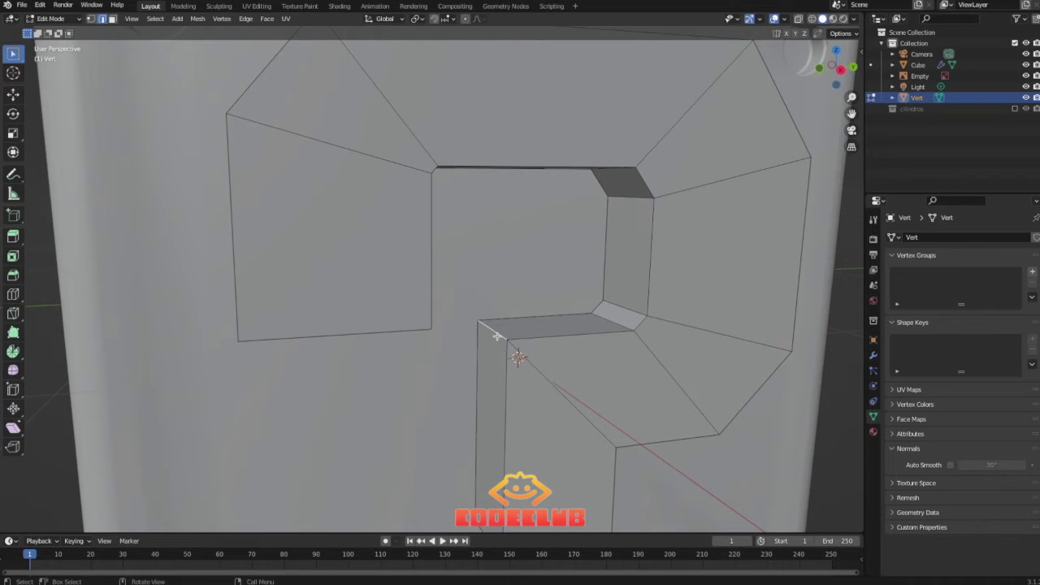
{"action": "key", "text": "ctrl+b"}
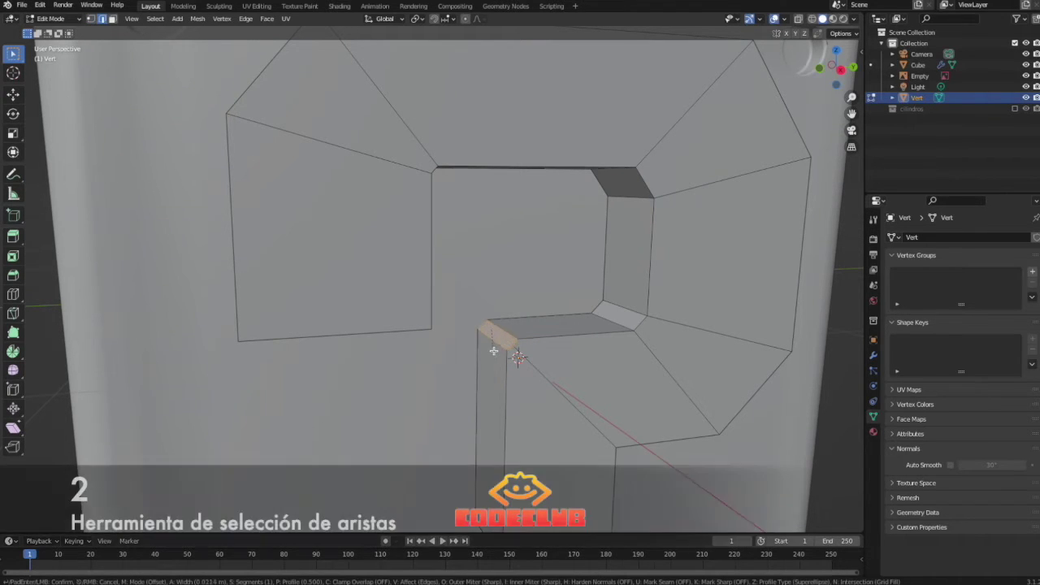
{"action": "left_click", "coordinate": [490, 377]}
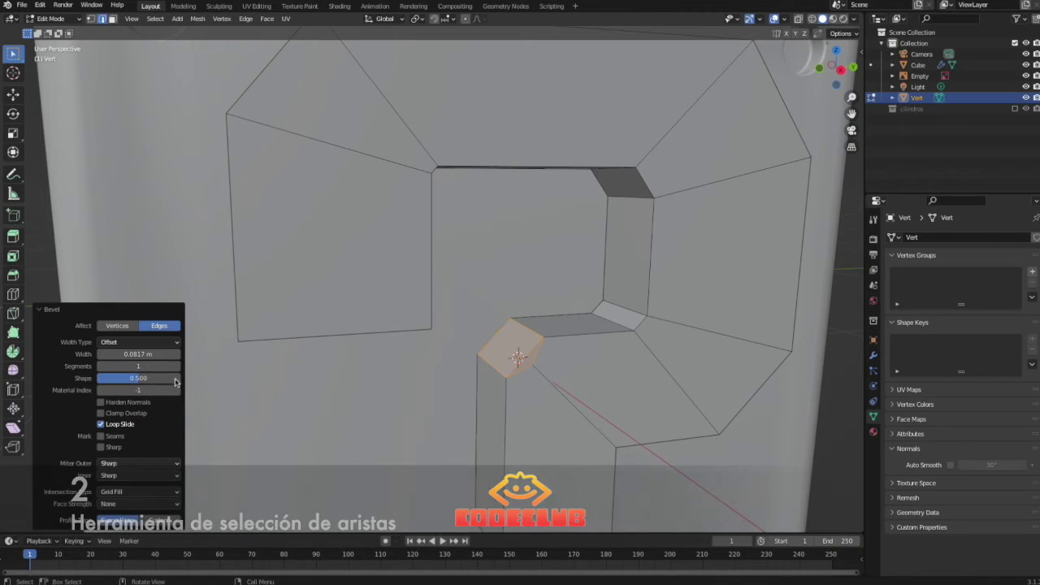
{"action": "left_click", "coordinate": [124, 342]}
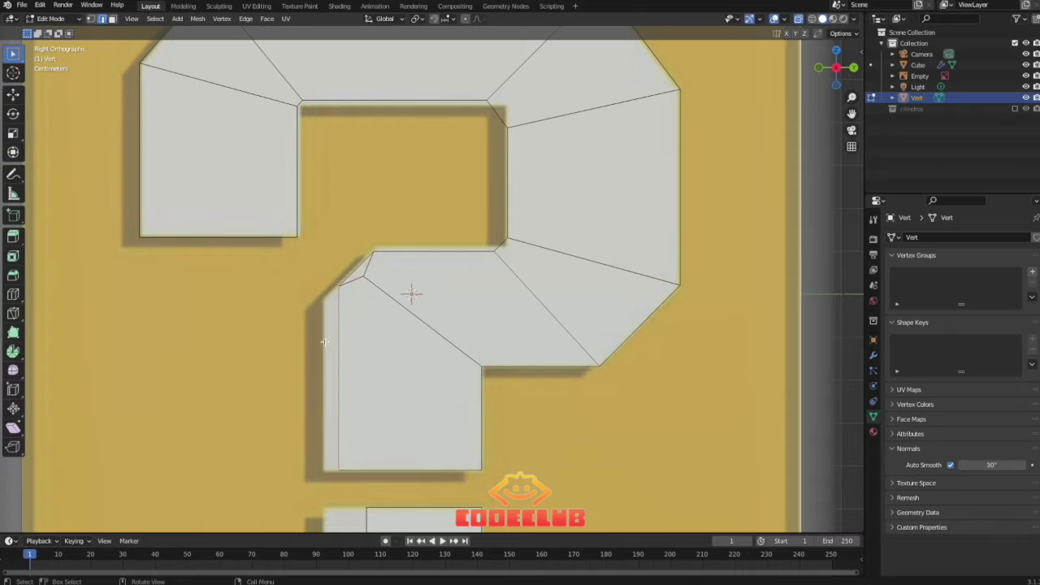
Move the stem's outer edge along negative Y to the reference and lower its bevel corner about 0.029 m along Z.
{"action": "key", "text": "g"}
{"action": "key", "text": "y"}
{"action": "left_click", "coordinate": [309, 382]}
{"action": "left_click_drag", "start_coordinate": [300, 262], "coordinate": [342, 303]}
{"action": "key", "text": "g"}
{"action": "key", "text": "z"}
{"action": "left_click", "coordinate": [345, 317]}
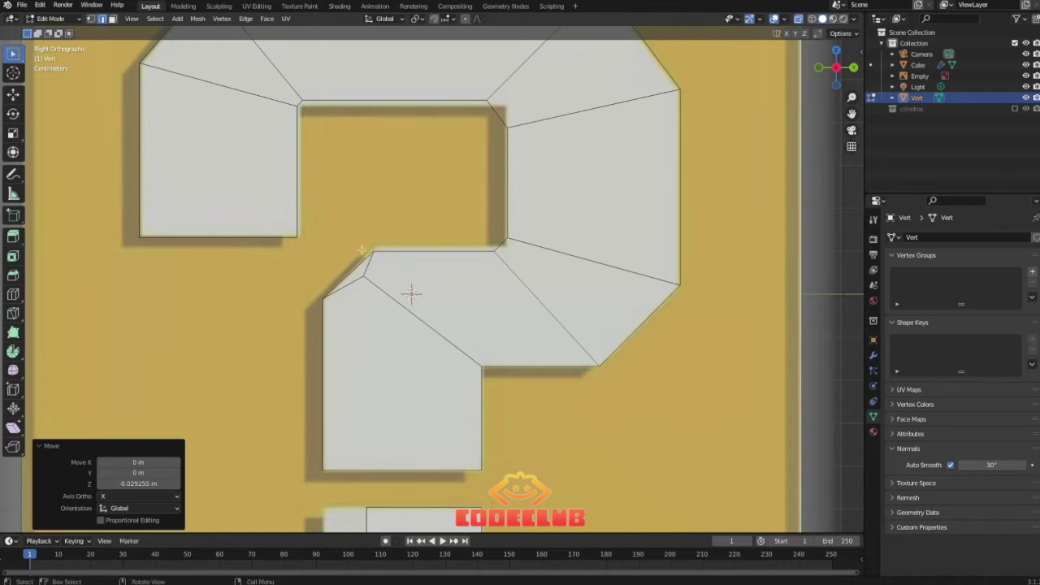
Raise the upper edge of the question mark's lower arm slightly along Z to match the reference.
{"action": "left_click", "coordinate": [461, 261]}
{"action": "key", "text": "g"}
{"action": "key", "text": "z"}
{"action": "left_click", "coordinate": [499, 256]}
Widen the opening's lower inner chamfer by raising its upper vertex along Z and moving its lower vertex about 0.033 m along negative Y.
{"action": "scroll", "coordinate": [495, 228], "scroll_direction": "up", "scroll_amount": 1}
{"action": "middle_click_drag", "start_coordinate": [494, 225], "coordinate": [476, 293], "text": "shift"}
{"action": "key", "text": "1"}
{"action": "left_click", "coordinate": [513, 302]}
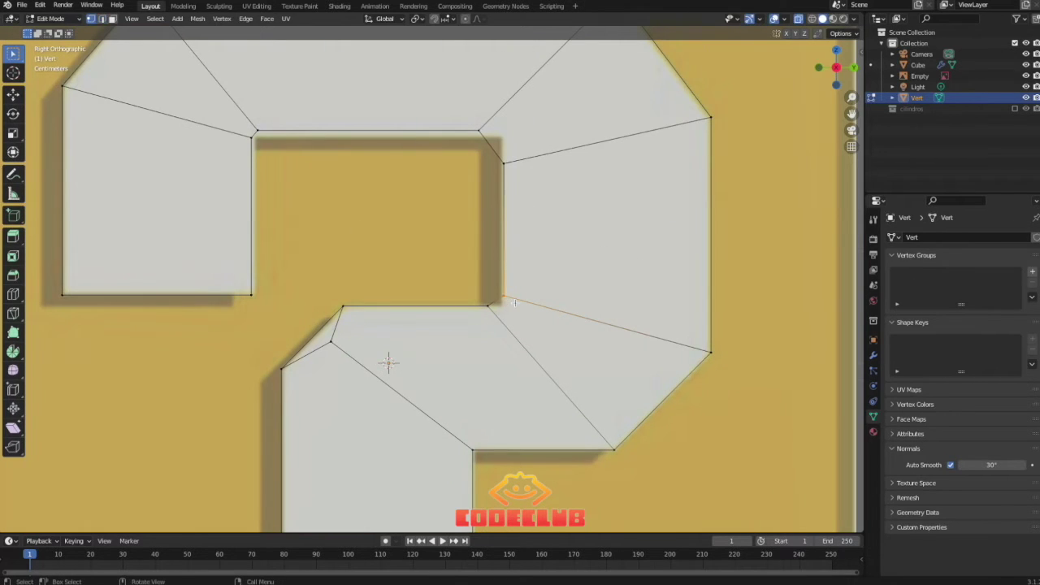
{"action": "key", "text": "g"}
{"action": "key", "text": "z"}
{"action": "left_click", "coordinate": [511, 284]}
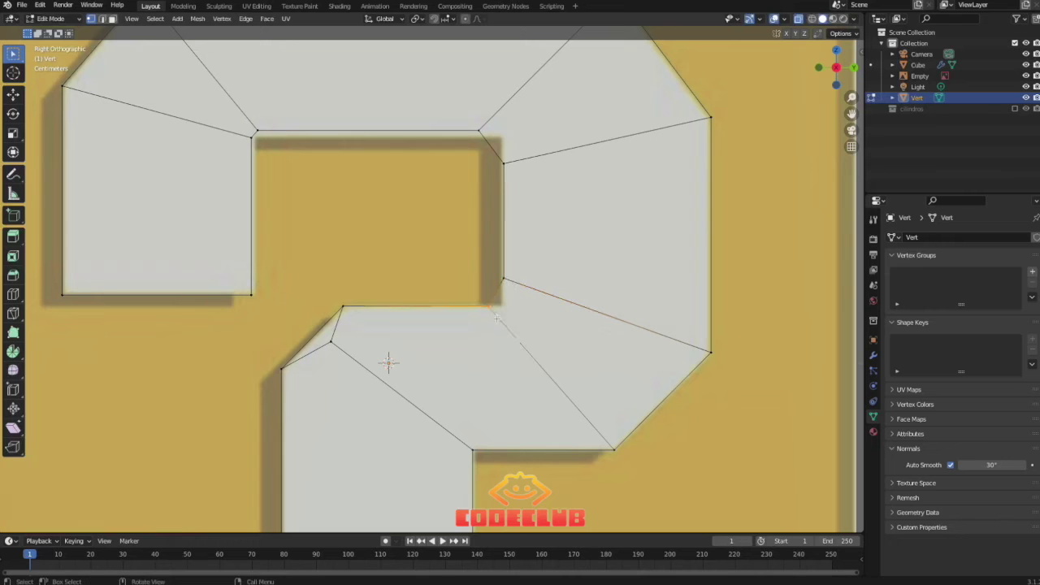
{"action": "left_click", "coordinate": [494, 312]}
{"action": "key", "text": "g"}
{"action": "key", "text": "y"}
{"action": "left_click", "coordinate": [478, 317]}
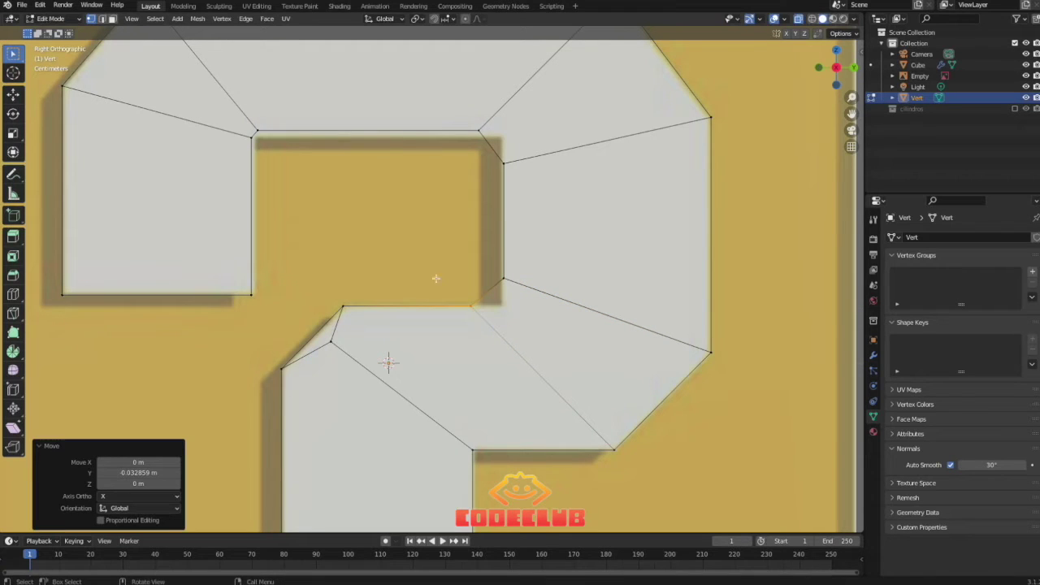
Widen the hook's inner chamfer by moving its upper vertex along Y and its lower vertex about 0.055 m down along Z.
{"action": "left_click_drag", "start_coordinate": [238, 114], "coordinate": [266, 131]}
{"action": "key", "text": "g"}
{"action": "key", "text": "y"}
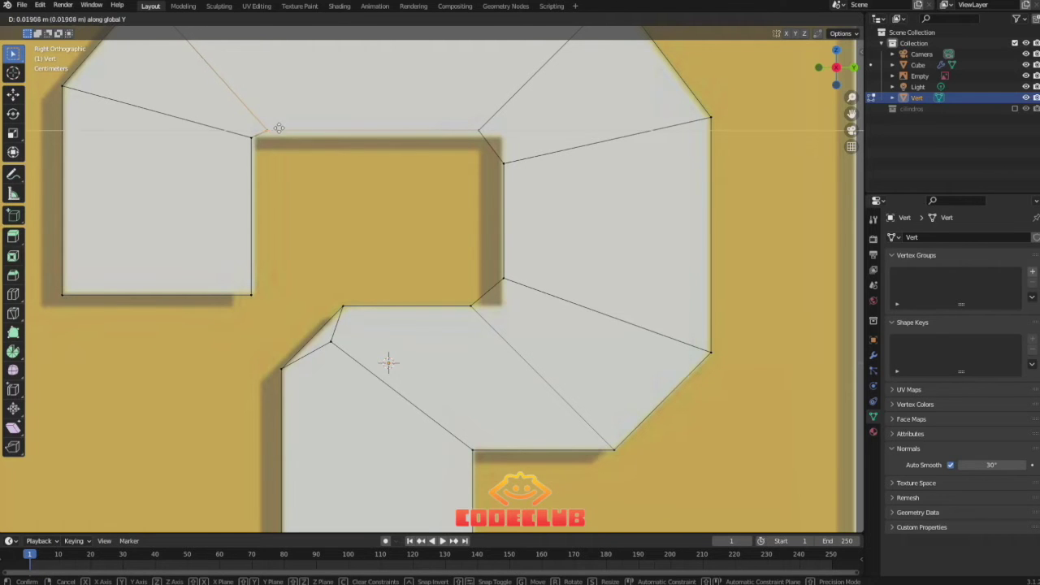
{"action": "left_click", "coordinate": [247, 123]}
{"action": "left_click", "coordinate": [251, 137]}
{"action": "key", "text": "g"}
{"action": "key", "text": "z"}
{"action": "left_click", "coordinate": [261, 184]}
Move the open-side edge of the question mark's dot along negative Y to the reference outline.
{"action": "scroll", "coordinate": [287, 310], "scroll_direction": "down", "scroll_amount": 2}
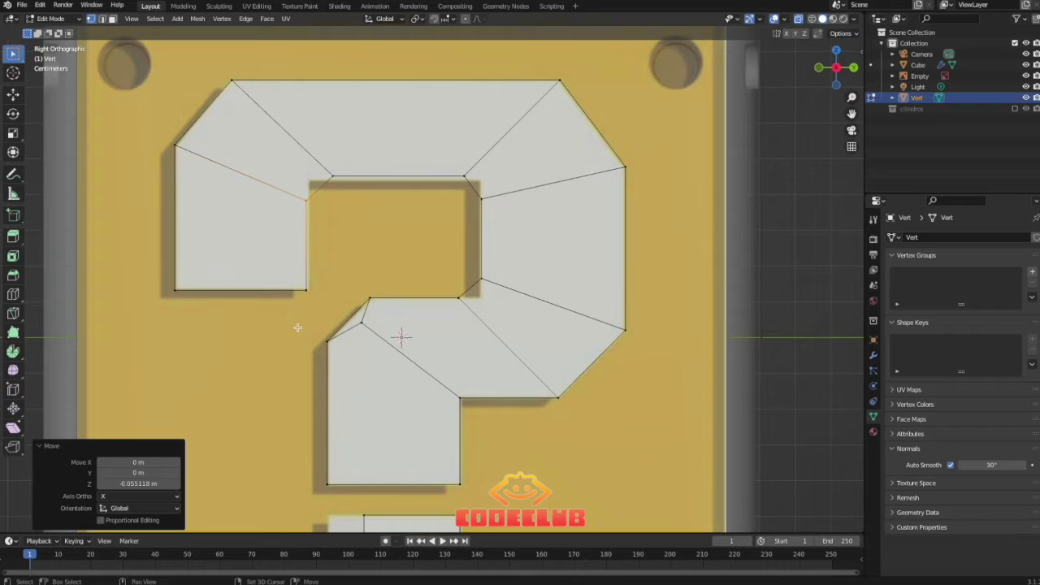
{"action": "middle_click_drag", "start_coordinate": [297, 326], "coordinate": [314, 233], "text": "shift"}
{"action": "left_click_drag", "start_coordinate": [365, 415], "coordinate": [399, 502]}
{"action": "key", "text": "g"}
{"action": "key", "text": "y"}
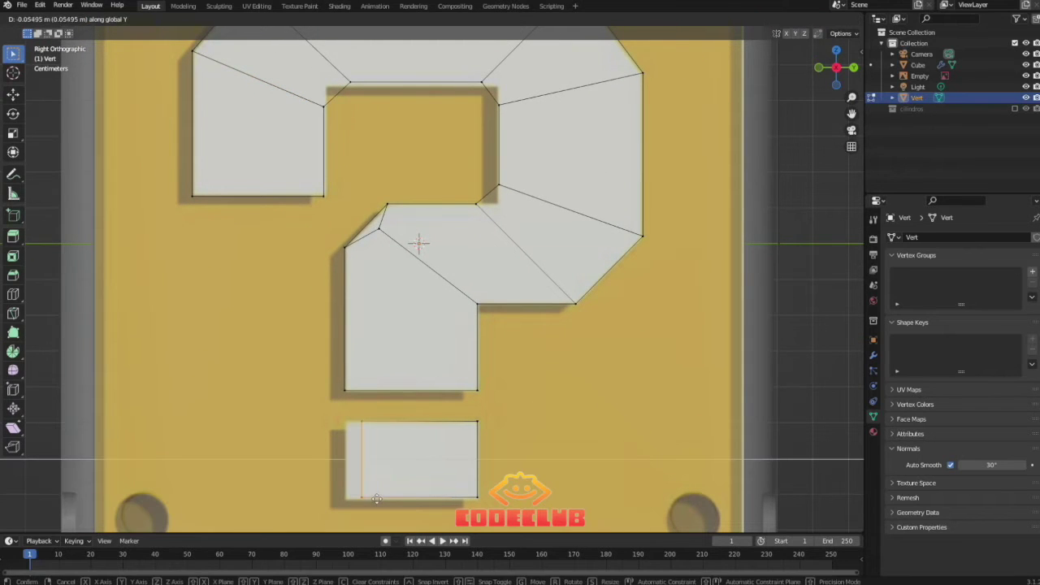
{"action": "left_click", "coordinate": [364, 497]}
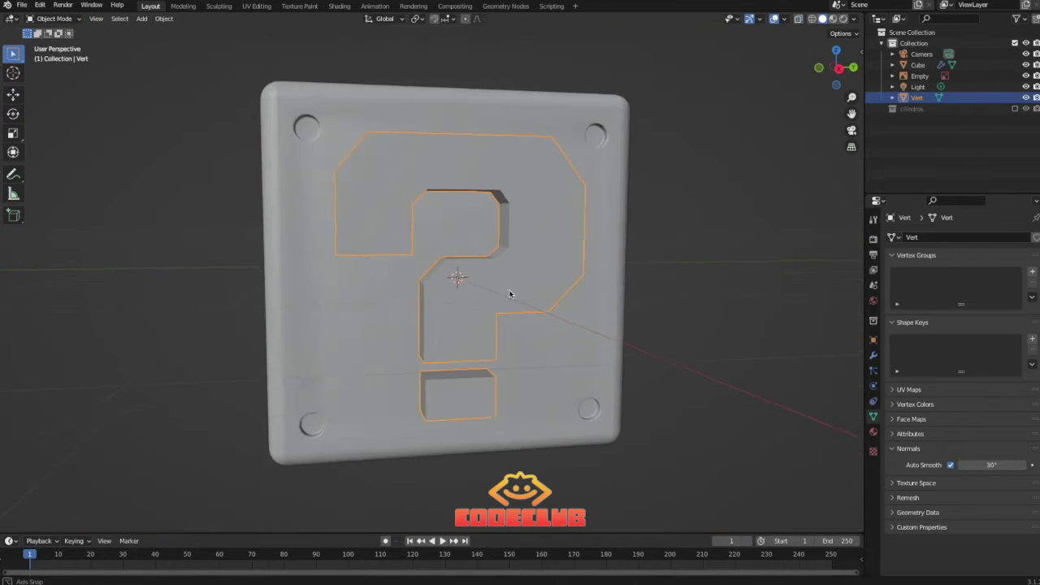
Add a Bevel modifier with 6 segments to the question mark and shade the object smooth.
{"action": "middle_click_drag", "start_coordinate": [513, 283], "coordinate": [483, 307]}
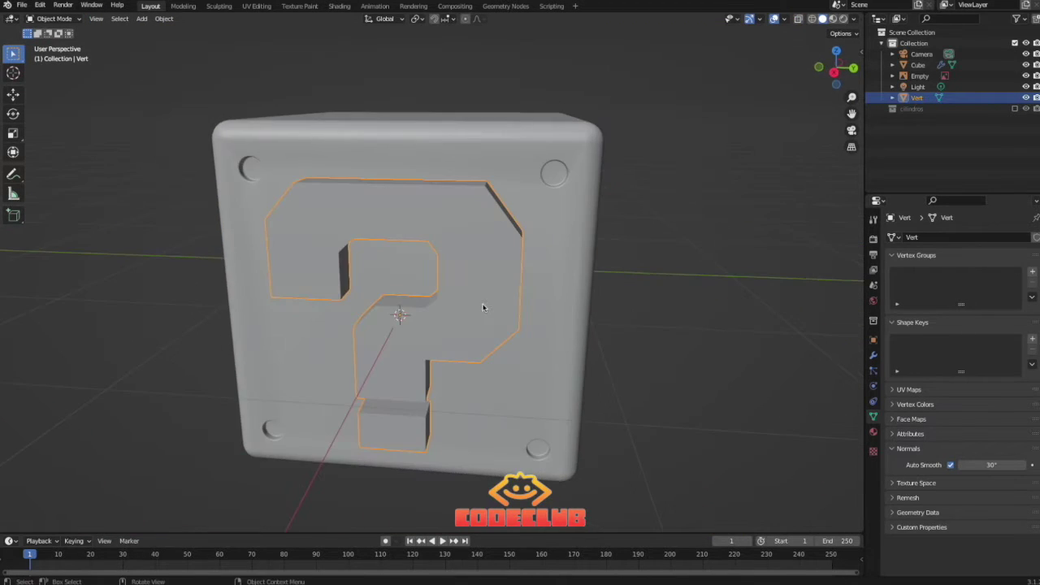
{"action": "left_click", "coordinate": [873, 357]}
{"action": "left_click", "coordinate": [902, 237]}
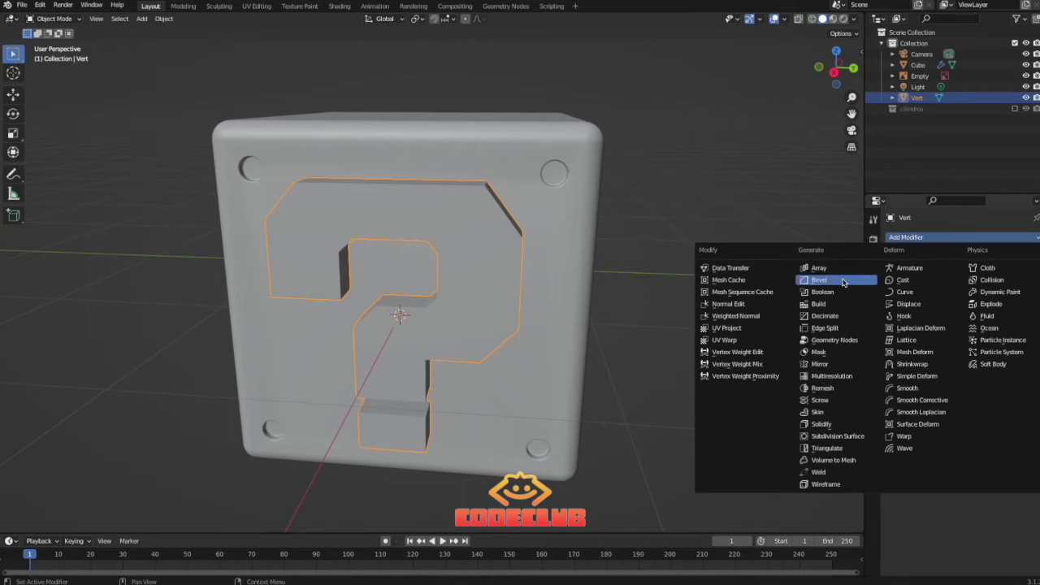
{"action": "left_click", "coordinate": [813, 277]}
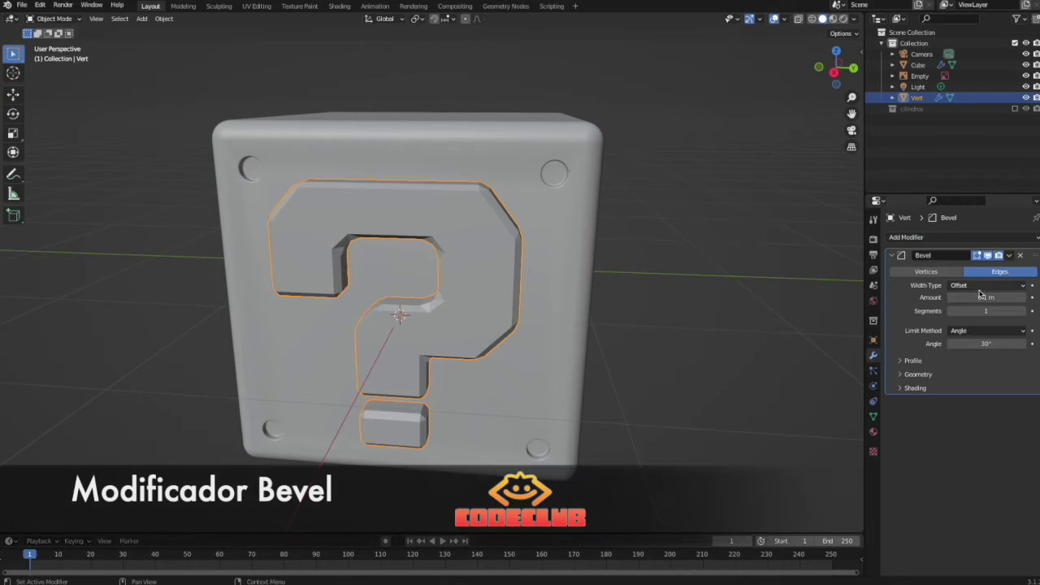
{"action": "left_click", "coordinate": [1023, 312]}
{"action": "left_click", "coordinate": [1024, 312]}
{"action": "left_click", "coordinate": [1023, 312]}
{"action": "left_click", "coordinate": [1024, 312]}
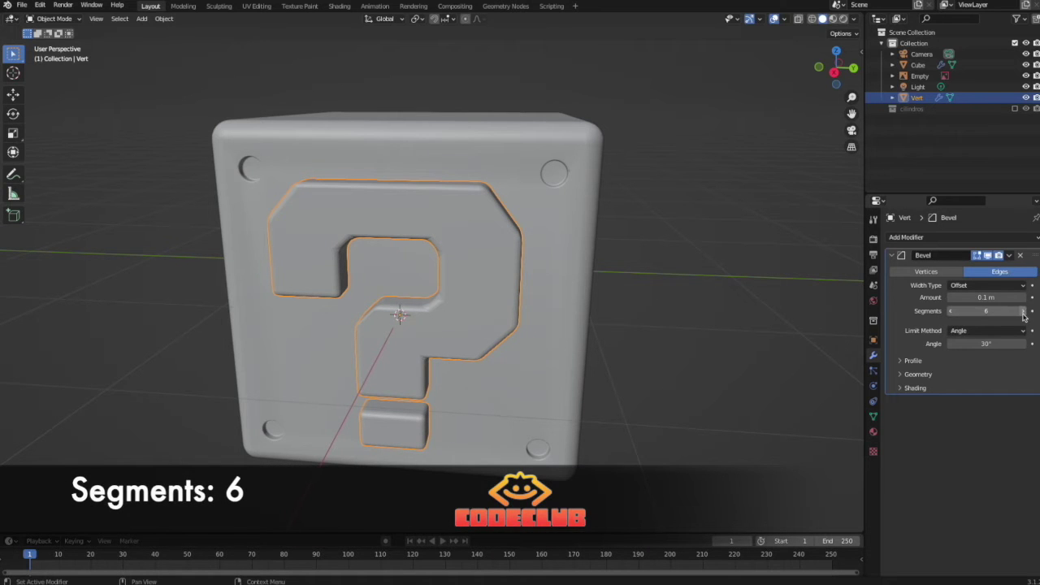
{"action": "left_click", "coordinate": [1023, 312]}
{"action": "right_click", "coordinate": [480, 261]}
{"action": "left_click", "coordinate": [479, 259]}
{"action": "middle_click_drag", "start_coordinate": [472, 263], "coordinate": [558, 278]}
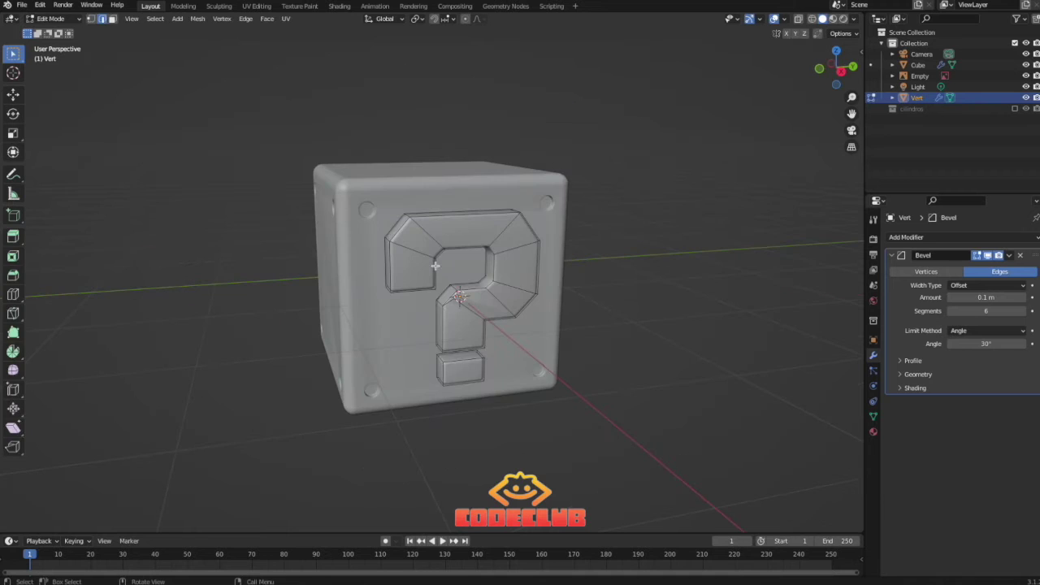
Move the whole question mark slightly along negative X so it sinks into the block's face.
{"action": "key", "text": "Tab"}
{"action": "middle_click_drag", "start_coordinate": [435, 268], "coordinate": [456, 249]}
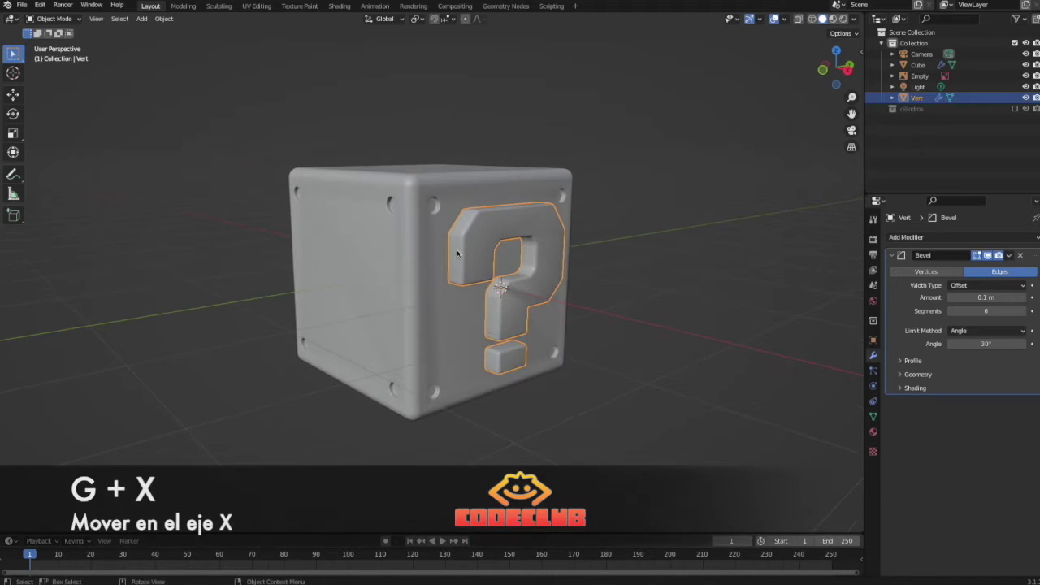
{"action": "key", "text": "g"}
{"action": "key", "text": "x"}
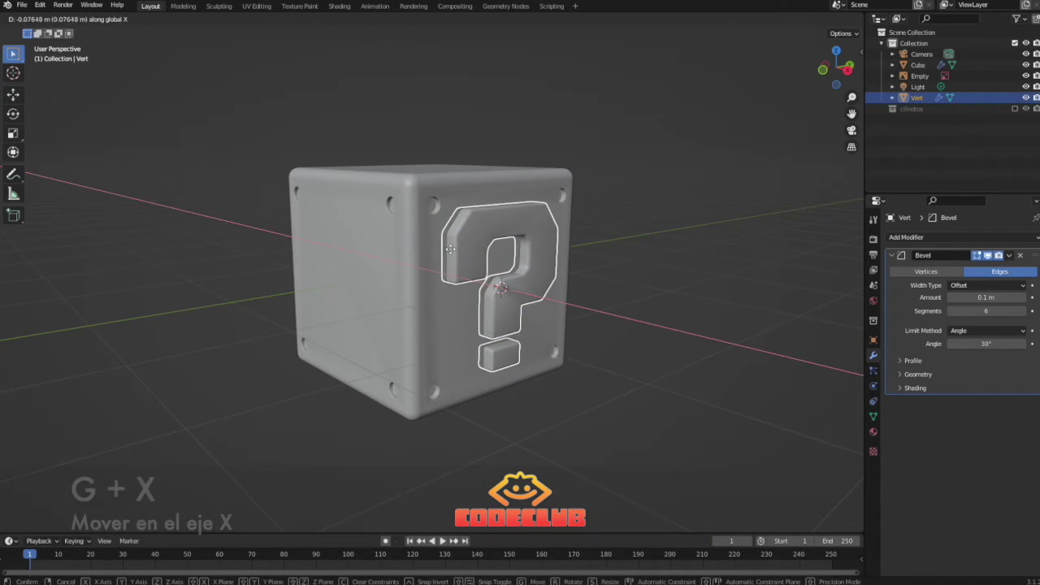
{"action": "left_click", "coordinate": [455, 252]}
{"action": "middle_click_drag", "start_coordinate": [455, 252], "coordinate": [418, 263]}
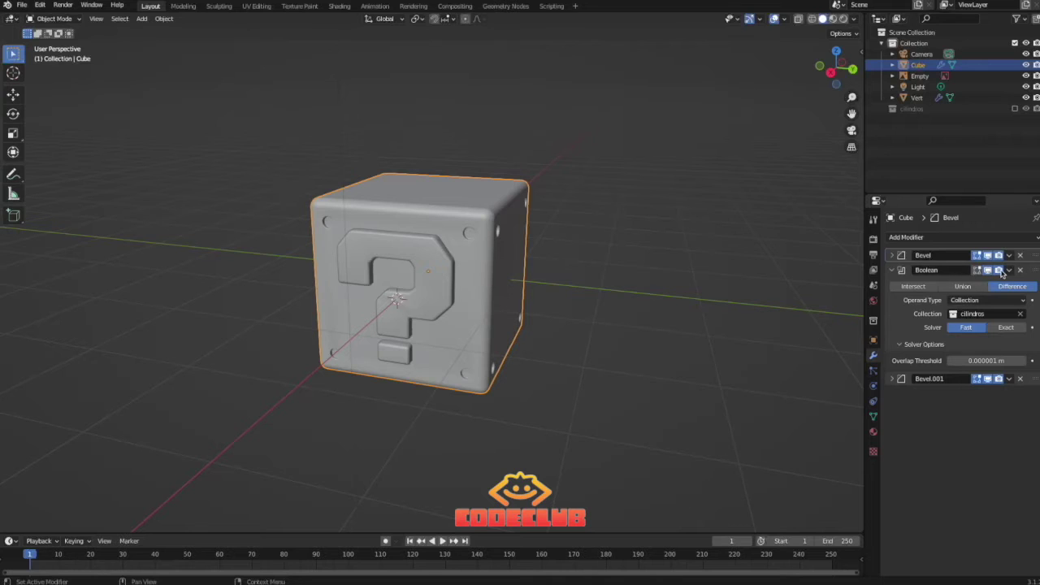
Try applying the cube's Boolean modifier ahead of its first Bevel, and undo the application.
{"action": "left_click", "coordinate": [1008, 271]}
{"action": "left_click", "coordinate": [989, 282]}
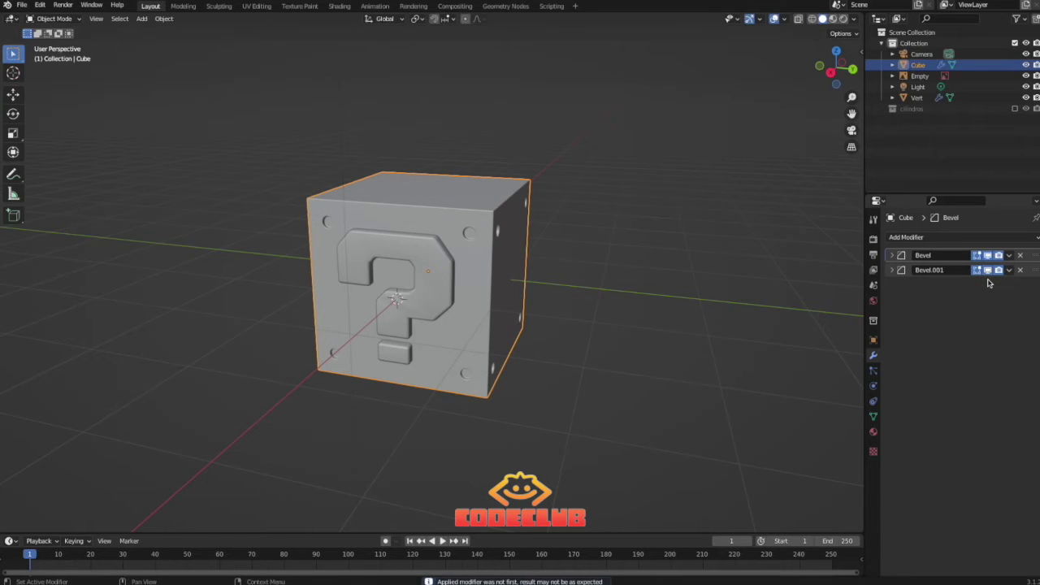
{"action": "key", "text": "ctrl+z"}
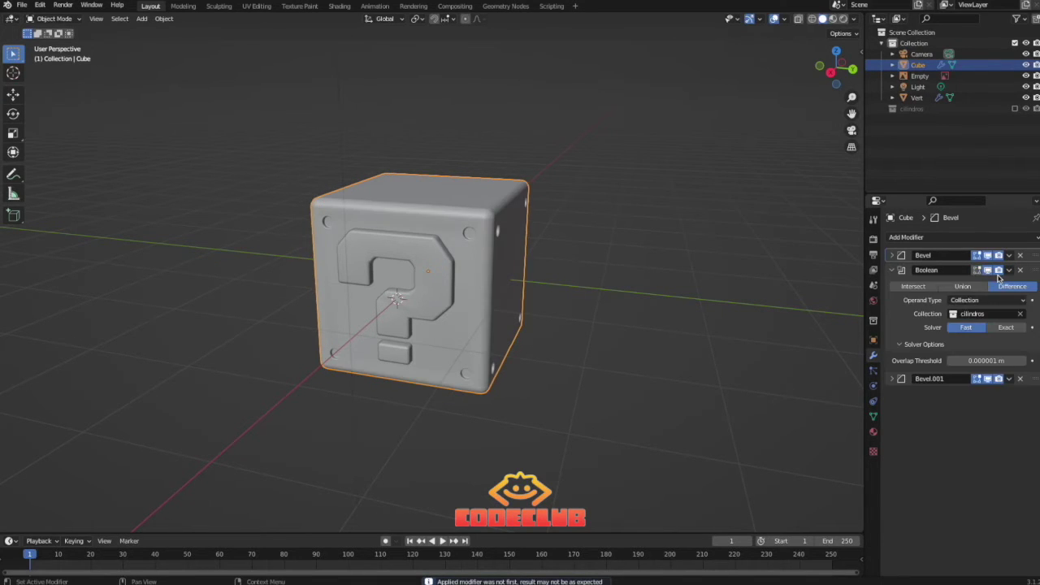
Apply the cube's Bevel, Boolean and Bevel.001 modifiers in stack order.
{"action": "left_click", "coordinate": [892, 270]}
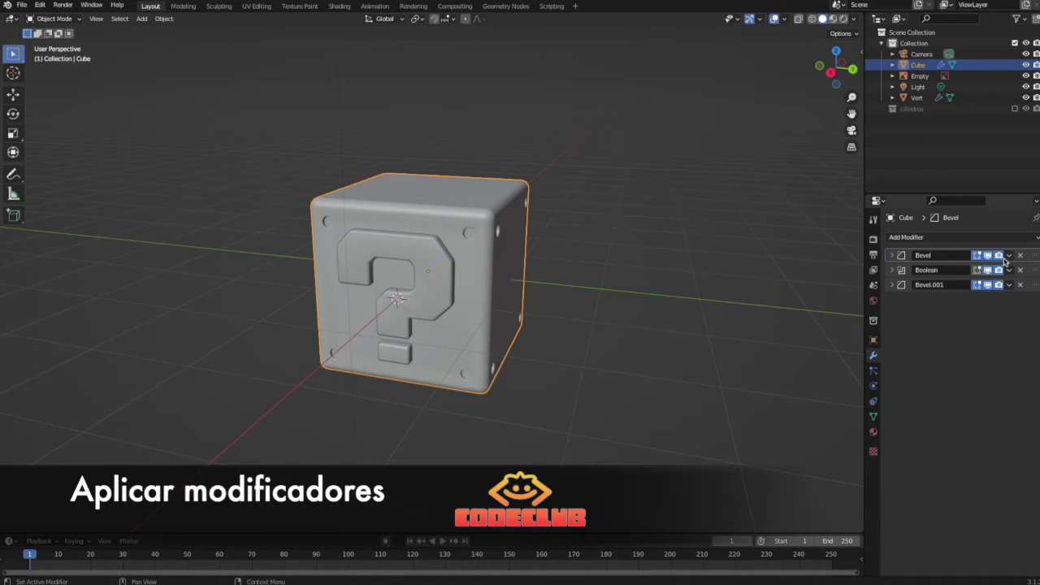
{"action": "left_click", "coordinate": [1006, 257]}
{"action": "left_click", "coordinate": [997, 268]}
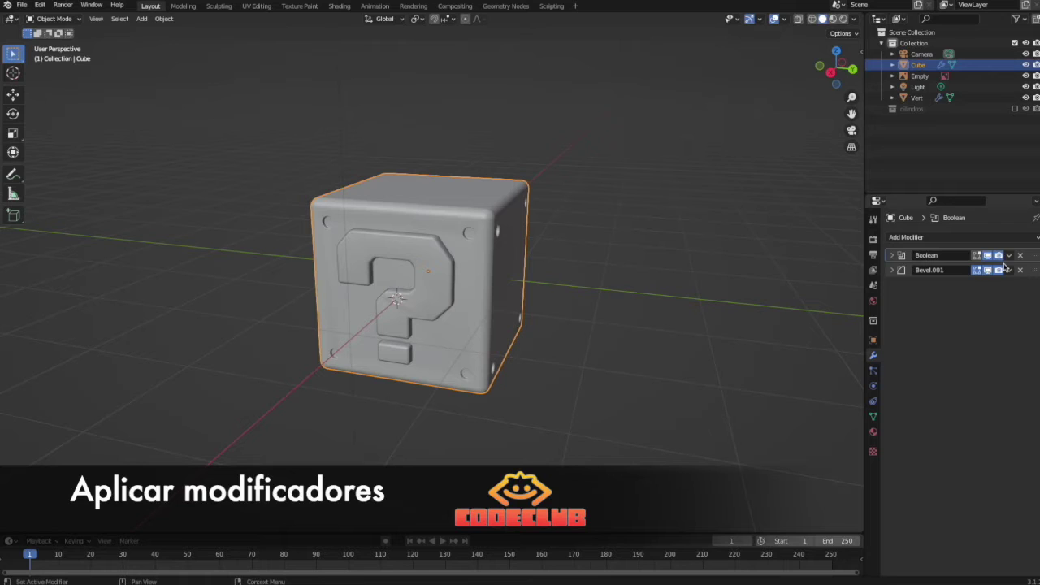
{"action": "left_click", "coordinate": [1009, 257]}
{"action": "left_click", "coordinate": [998, 268]}
{"action": "left_click", "coordinate": [1010, 257]}
{"action": "left_click", "coordinate": [998, 268]}
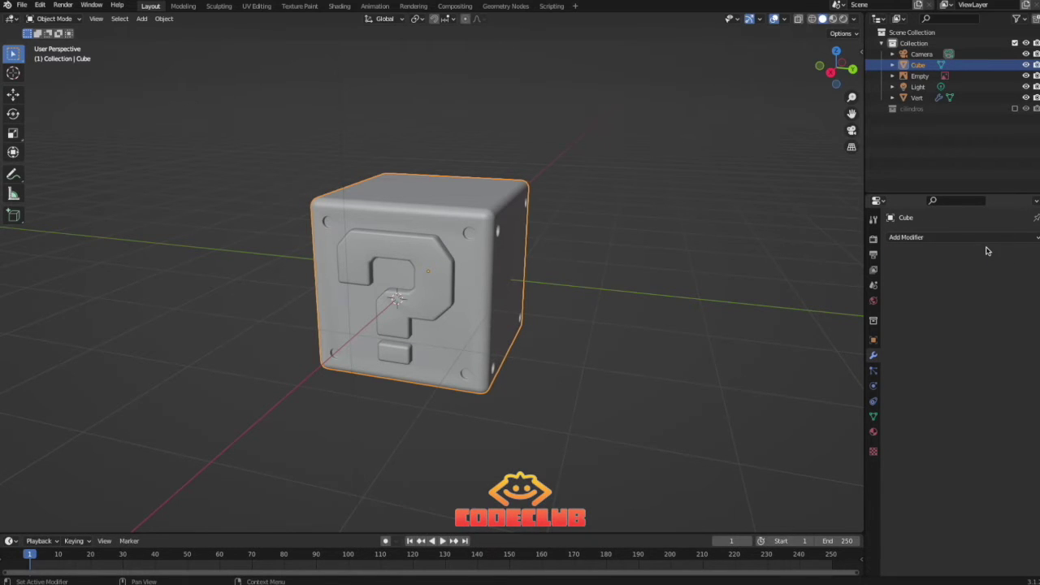
Parent the question mark to the cube with the Object option and move the cube a little to test the link.
{"action": "left_click", "coordinate": [413, 255], "text": "ctrl"}
{"action": "left_click", "coordinate": [413, 255]}
{"action": "left_click", "coordinate": [438, 213], "text": "shift"}
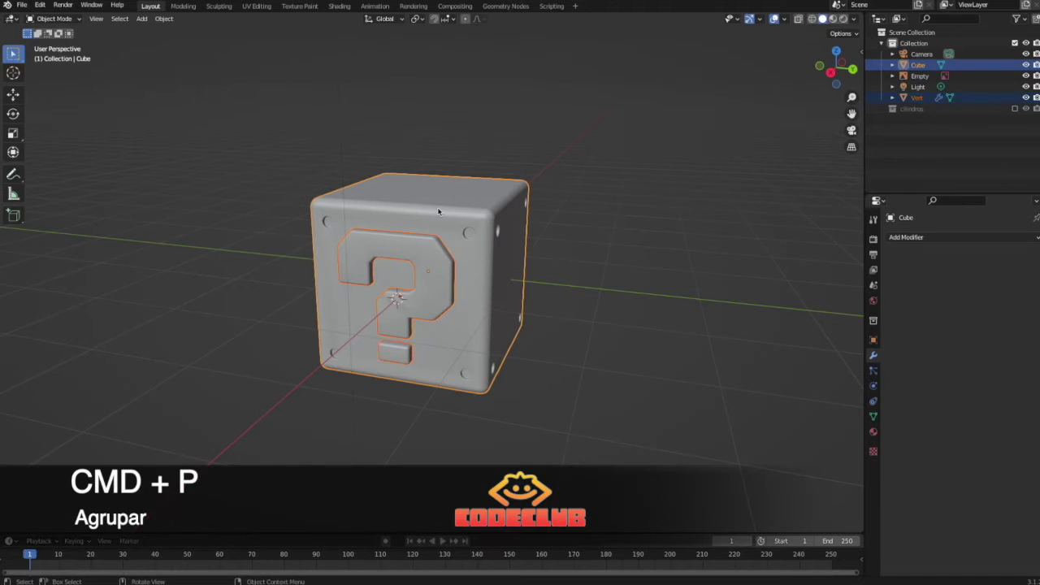
{"action": "key", "text": "ctrl+p"}
{"action": "left_click", "coordinate": [437, 209]}
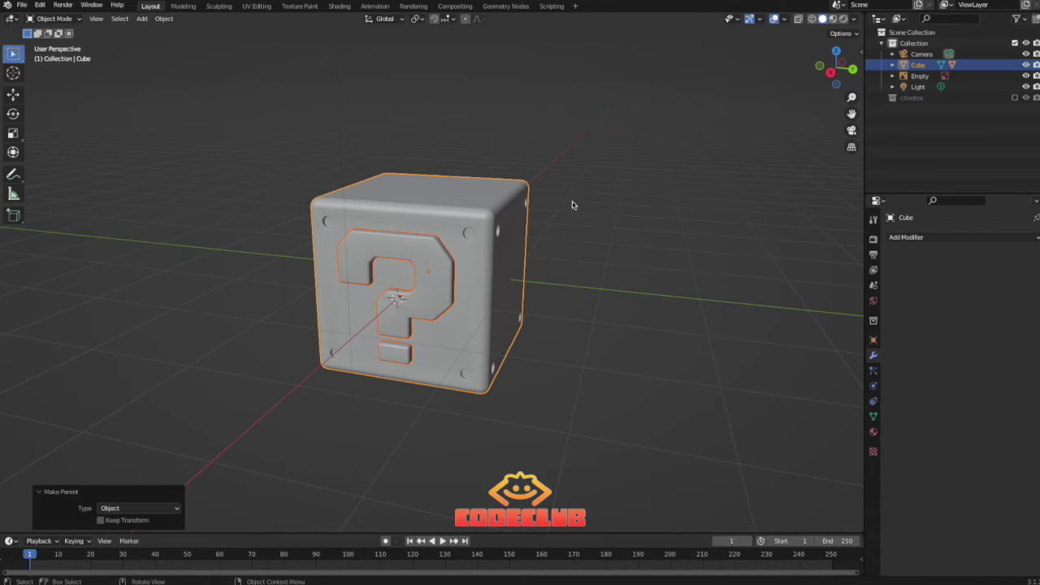
{"action": "key", "text": "g"}
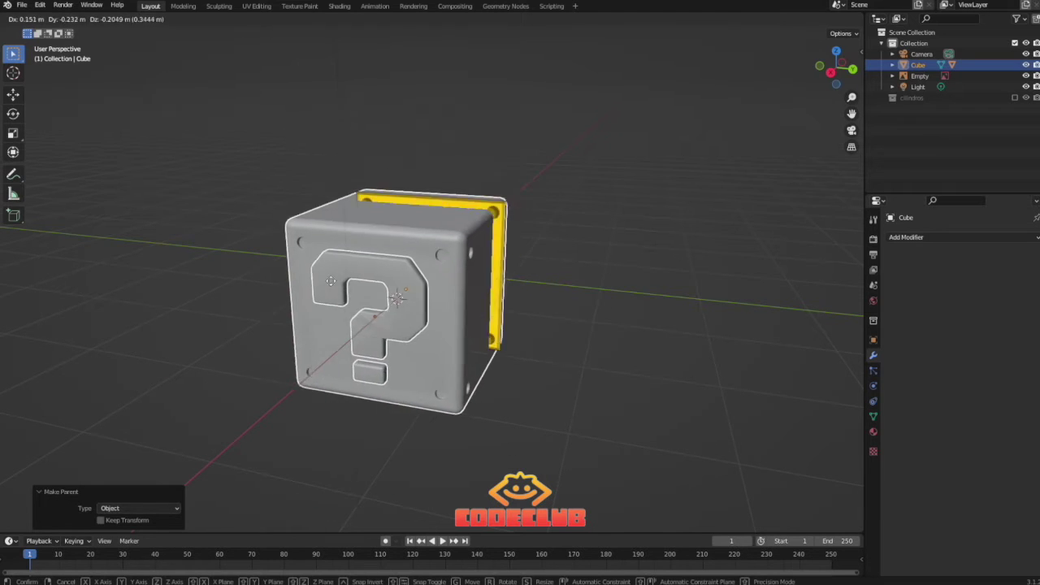
{"action": "left_click", "coordinate": [354, 254]}
Delete the reference image Empty and clear the cube's location to return it to the world origin.
{"action": "left_click", "coordinate": [936, 78]}
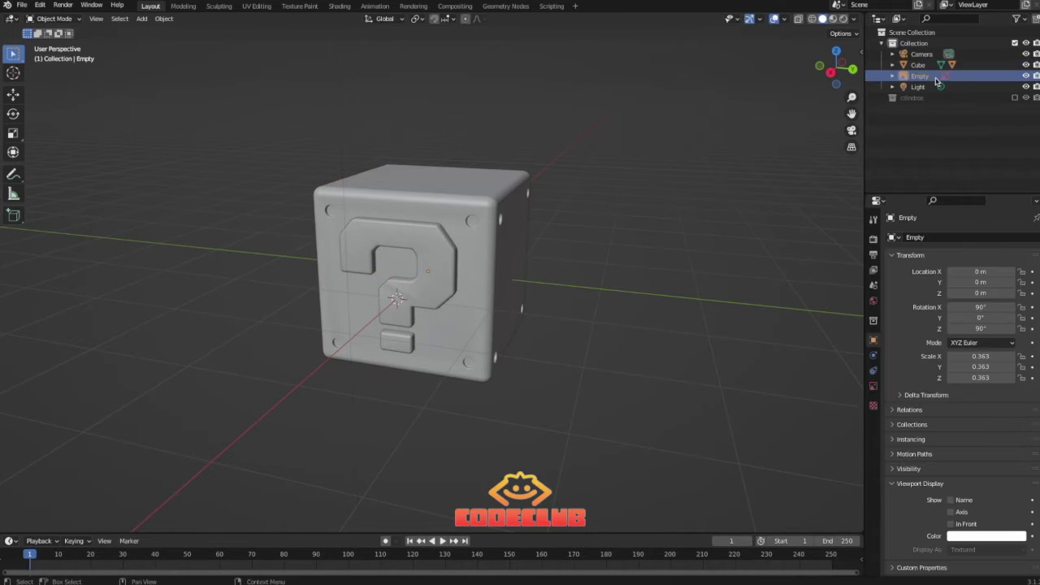
{"action": "key", "text": "x"}
{"action": "left_click", "coordinate": [918, 64]}
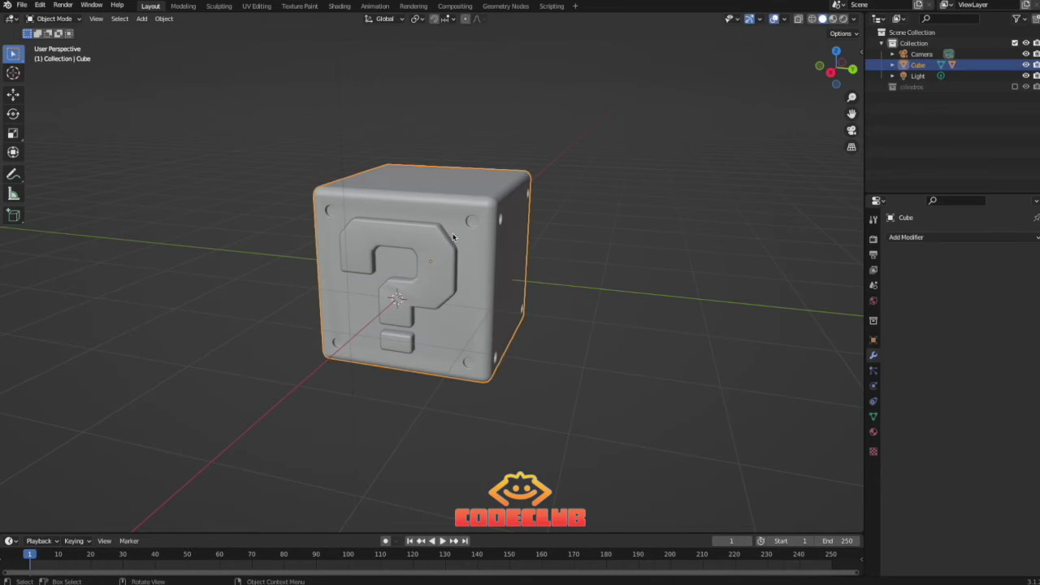
{"action": "key", "text": "g"}
{"action": "left_click", "coordinate": [423, 226]}
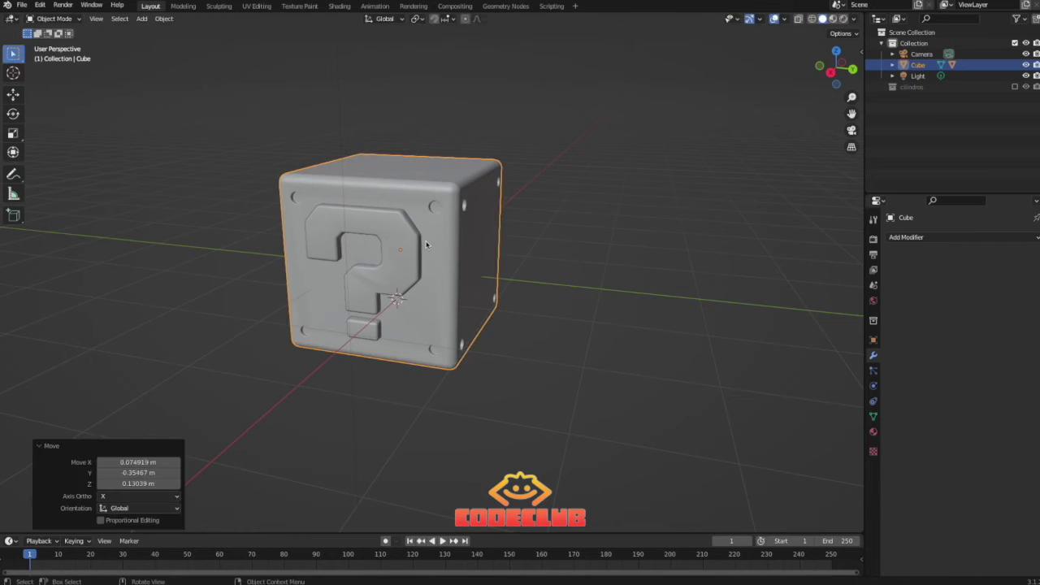
{"action": "key", "text": "alt+g"}
Raise the block about 0.98 m along Z in right orthographic view so it rests on the ground line.
{"action": "key", "text": "KP_3"}
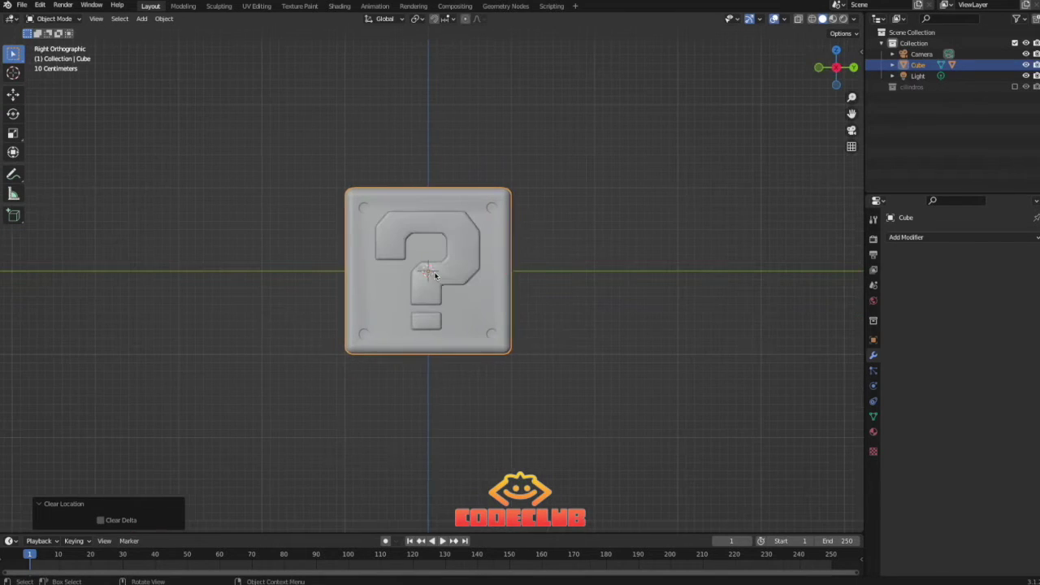
{"action": "key", "text": "g"}
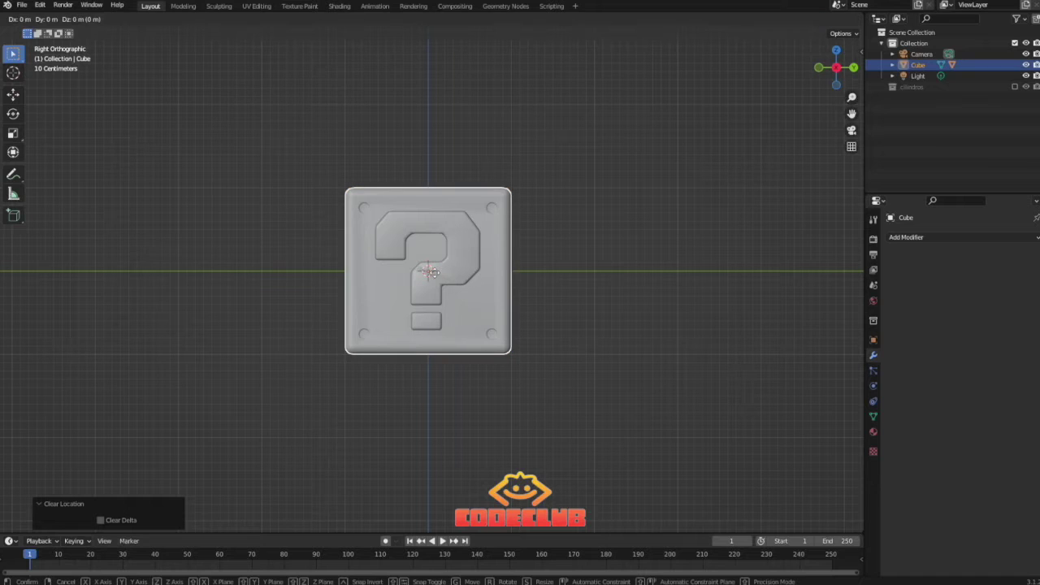
{"action": "key", "text": "z"}
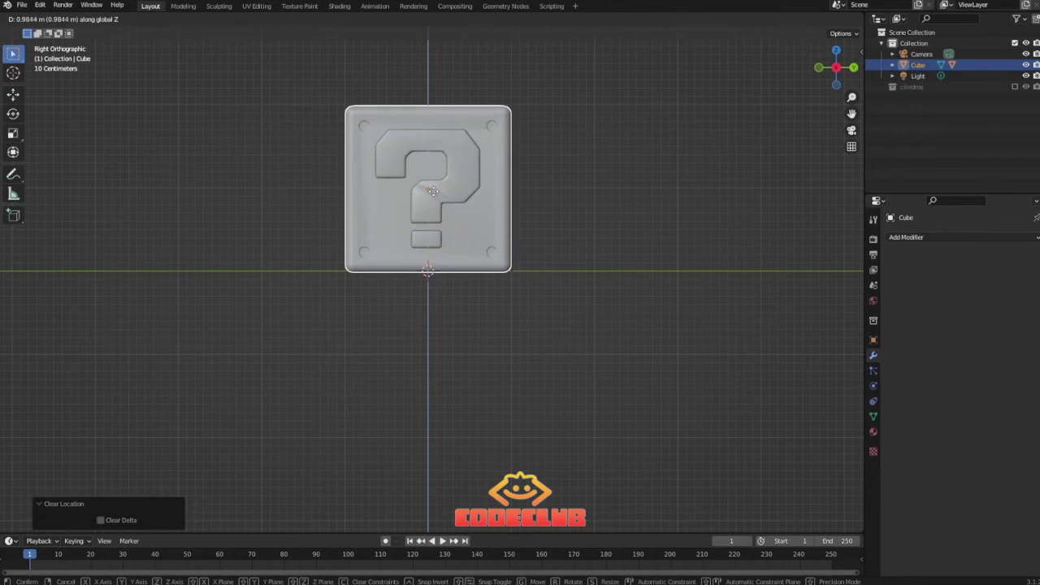
{"action": "left_click", "coordinate": [434, 193]}
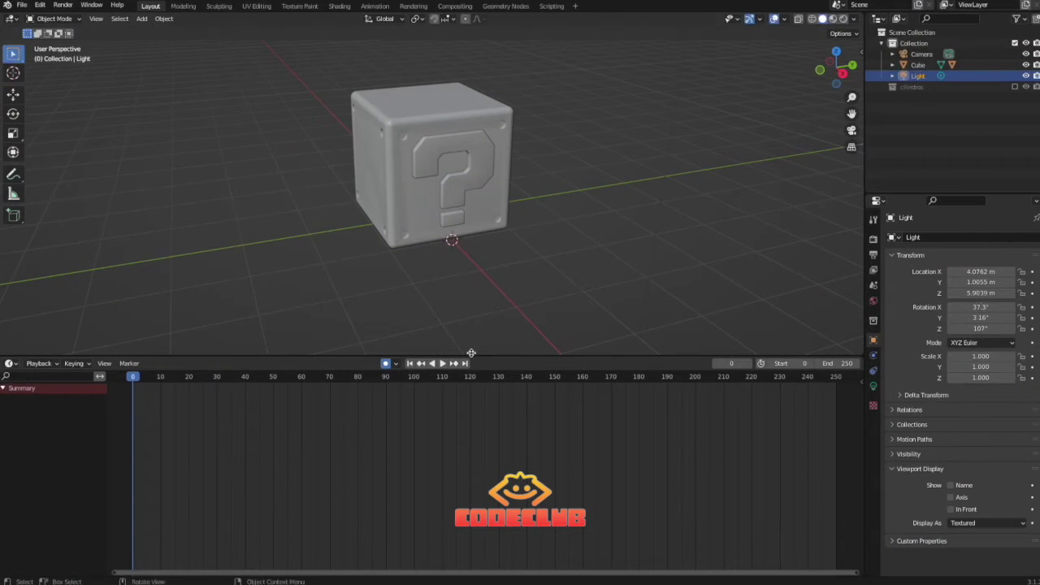
Set the active keying set to Location, Rotation & Scale and insert a keyframe for the cube at frame 0.
{"action": "middle_click_drag", "start_coordinate": [473, 191], "coordinate": [549, 211]}
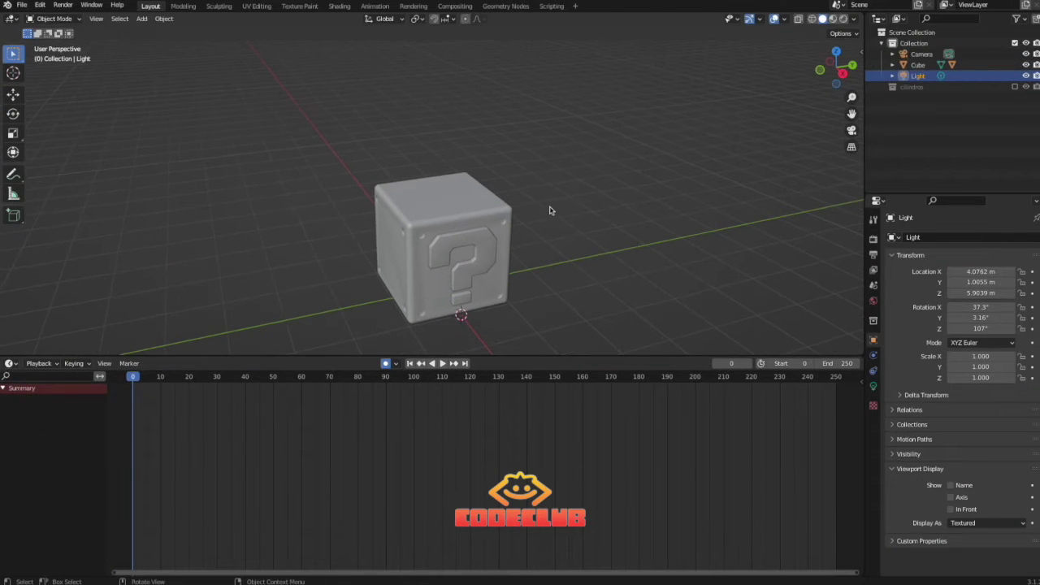
{"action": "left_click", "coordinate": [919, 64]}
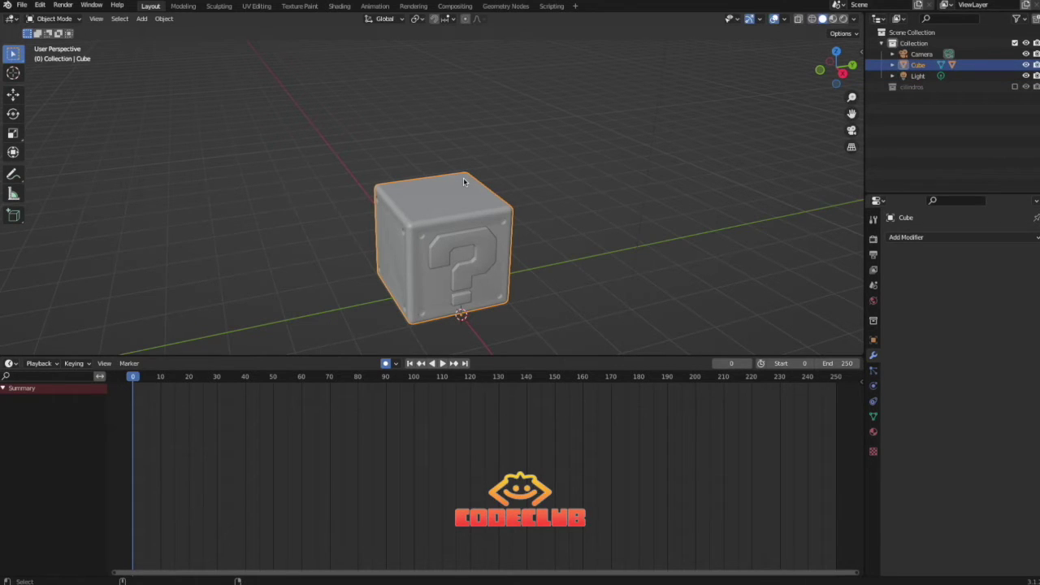
{"action": "key", "text": "k"}
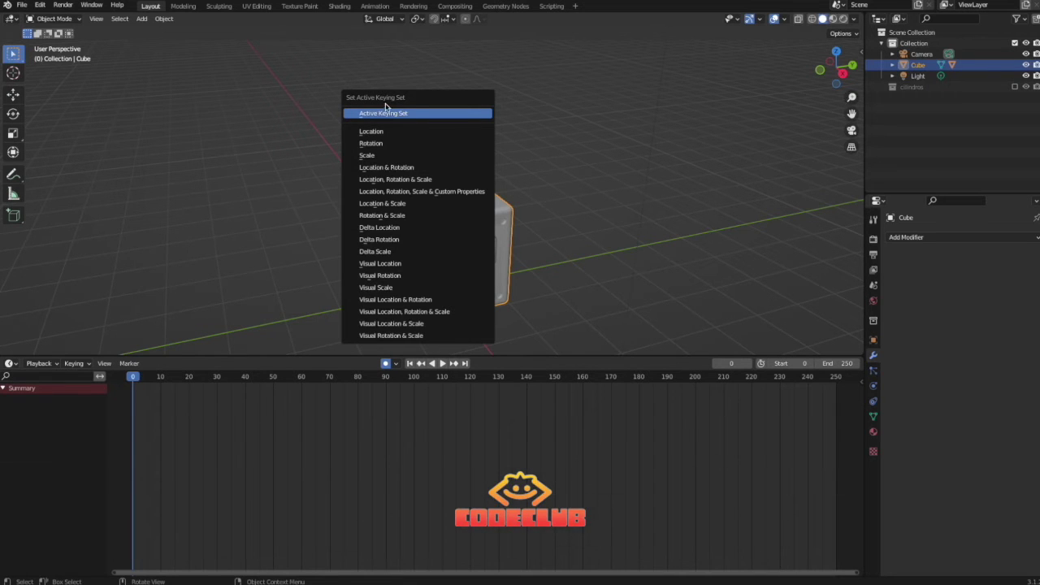
{"action": "left_click", "coordinate": [382, 179]}
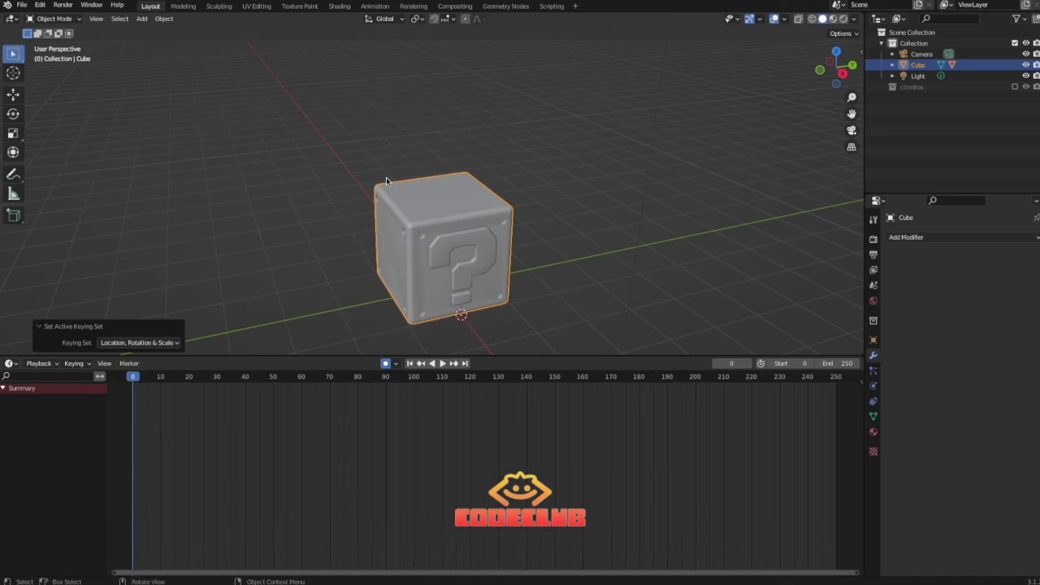
{"action": "key", "text": "i"}
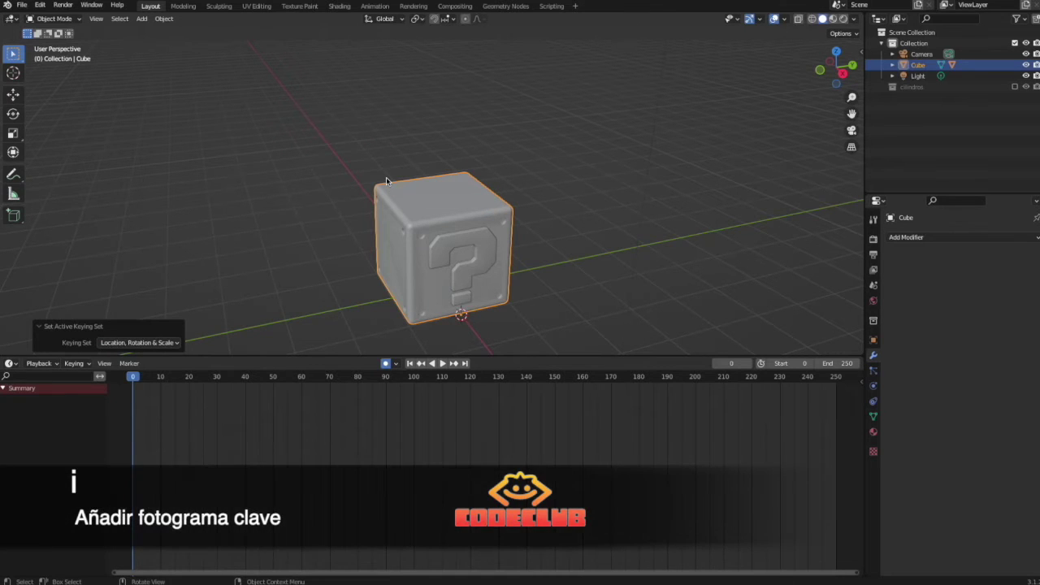
{"action": "key", "text": "i"}
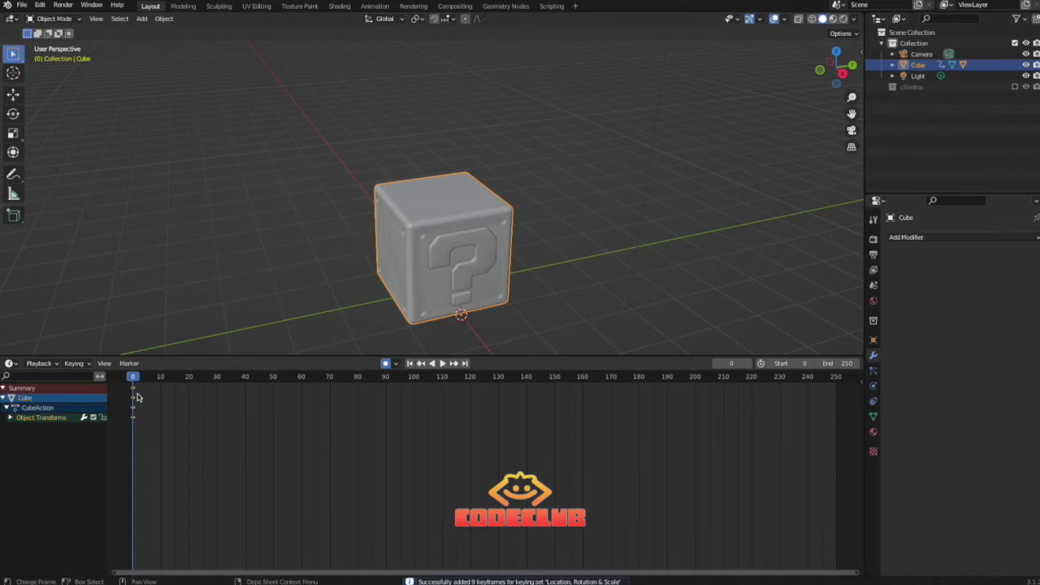
At frame 10, squash the cube along Z to a scale of about 0.865 with auto keying on.
{"action": "left_click_drag", "start_coordinate": [132, 379], "coordinate": [161, 378]}
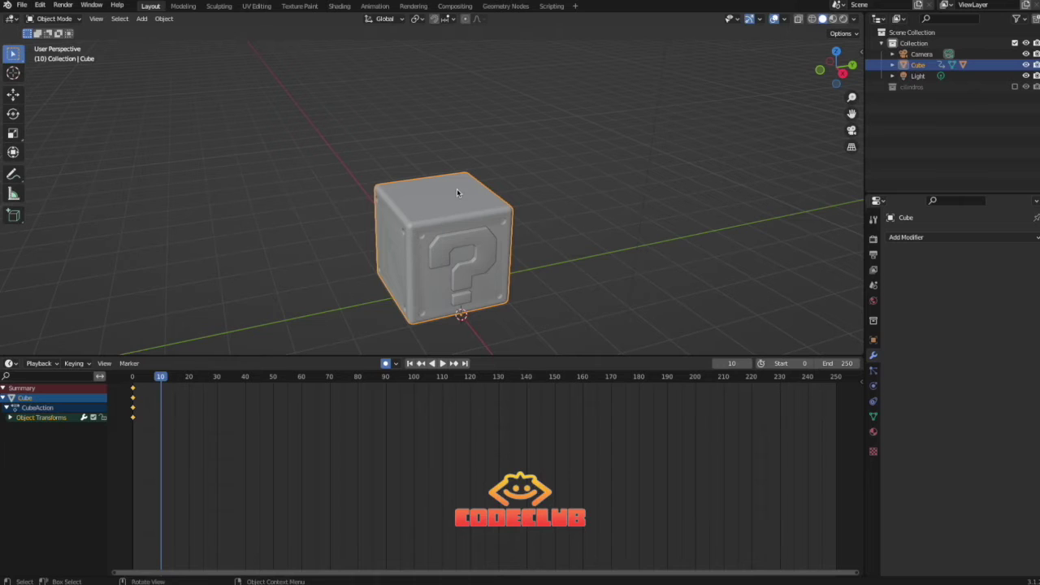
{"action": "key", "text": "s"}
{"action": "key", "text": "z"}
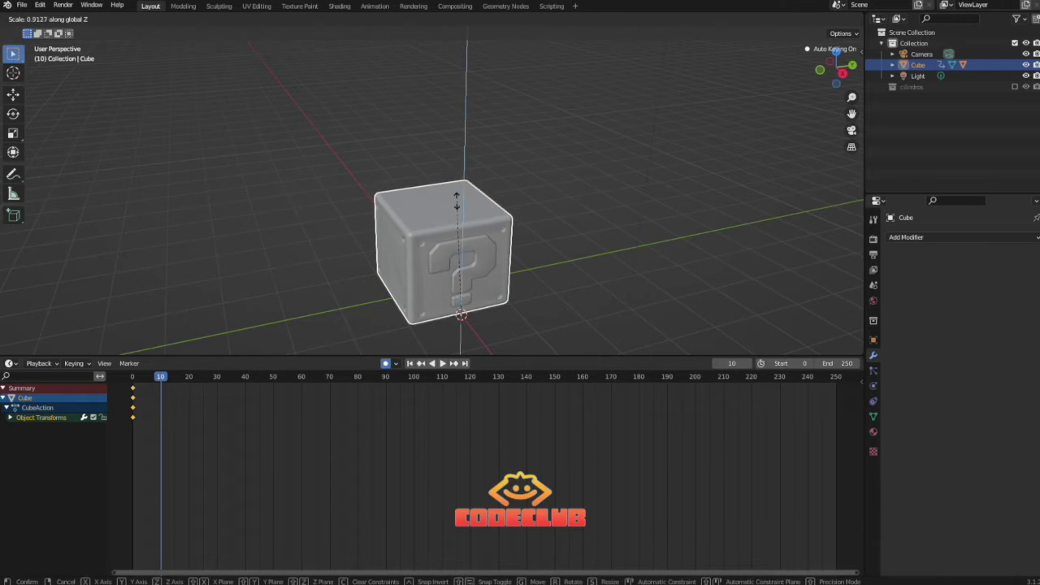
{"action": "left_click", "coordinate": [456, 209]}
Widen the cube at frame 10 by about 1.092 along Y and 1.116 along X, and play back the squash.
{"action": "key", "text": "s"}
{"action": "key", "text": "y"}
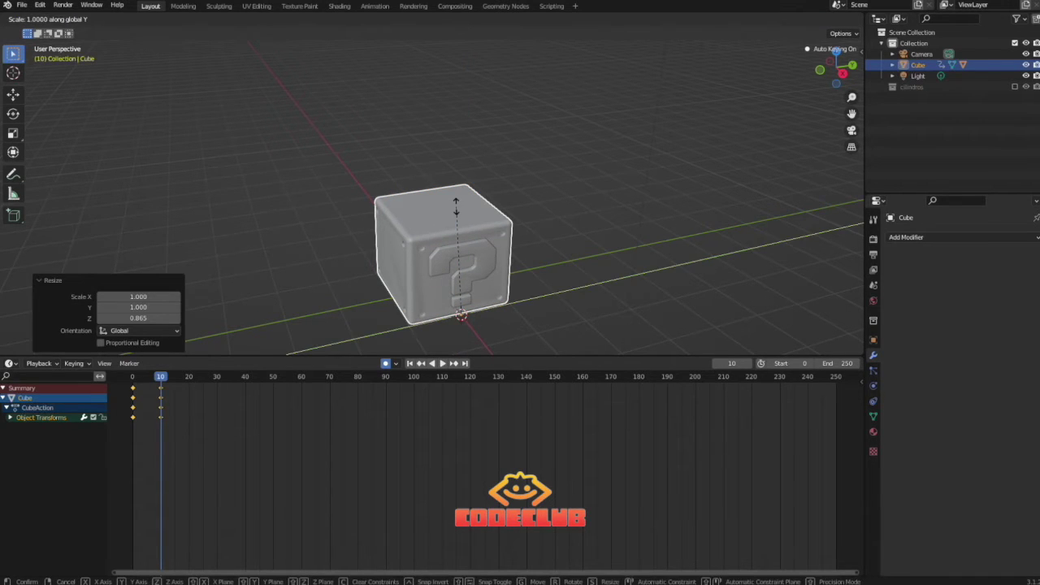
{"action": "left_click", "coordinate": [454, 199]}
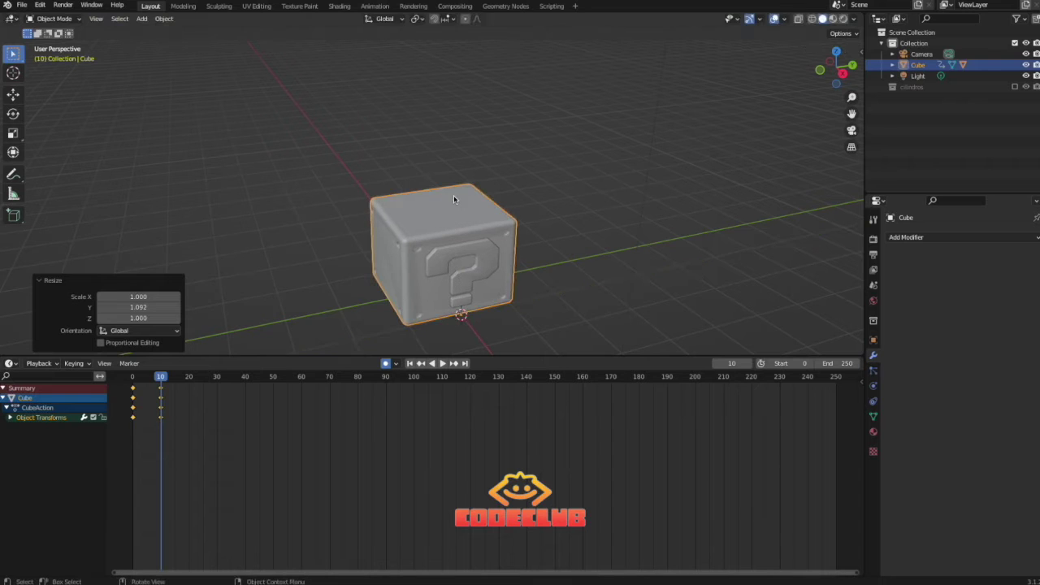
{"action": "key", "text": "s"}
{"action": "key", "text": "x"}
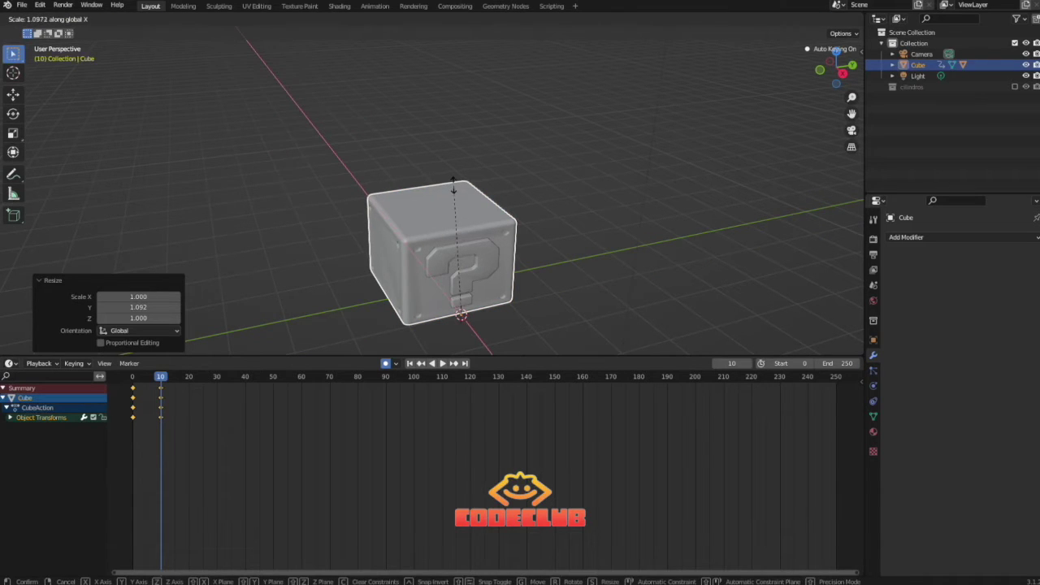
{"action": "left_click", "coordinate": [452, 181]}
{"action": "key", "text": "space"}
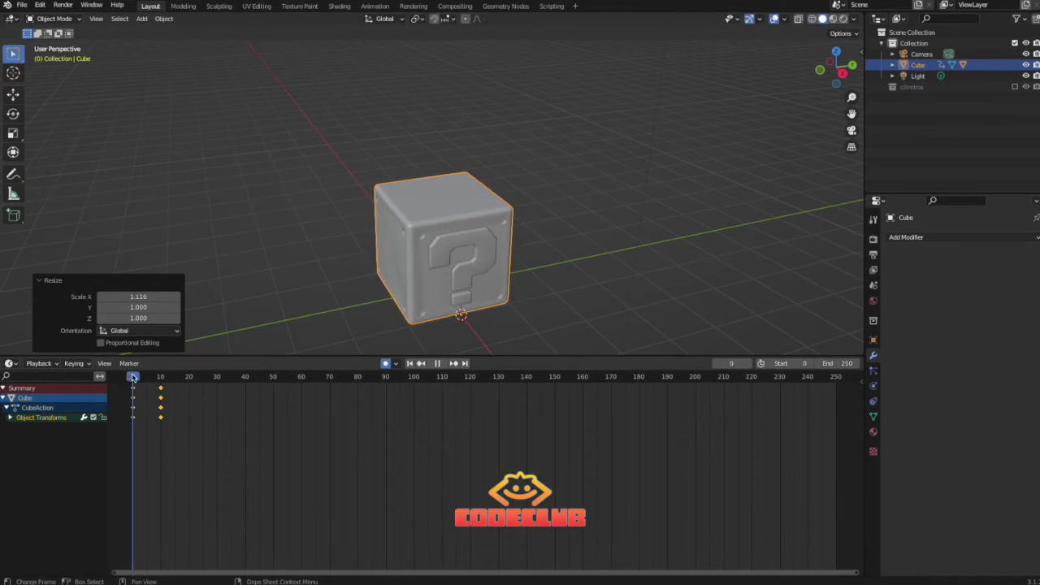
{"action": "key", "text": "space"}
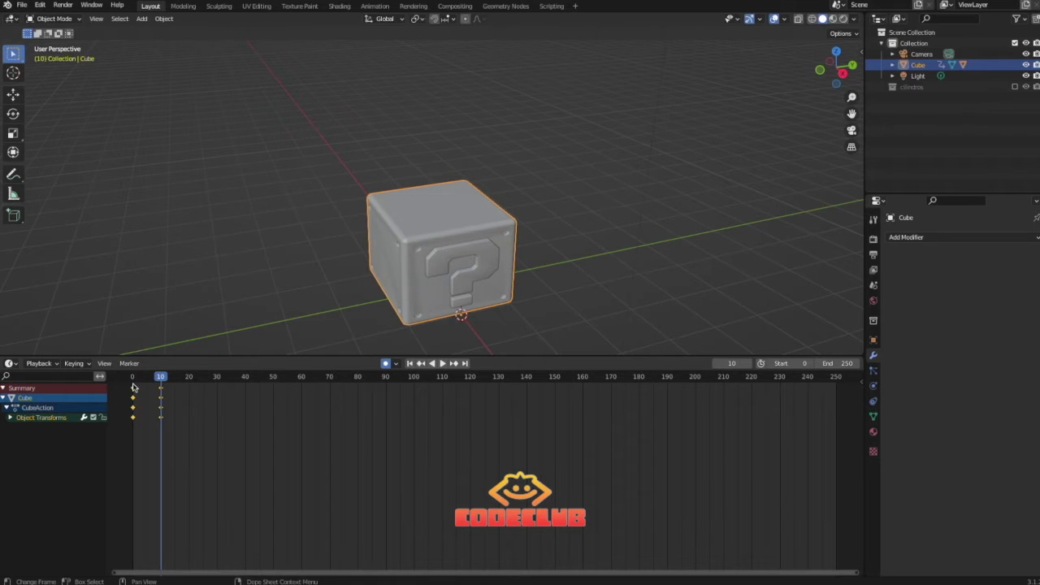
Duplicate the cube's frame 0 keyframes to frame 20 and play back the squash and return.
{"action": "left_click_drag", "start_coordinate": [153, 379], "coordinate": [135, 382]}
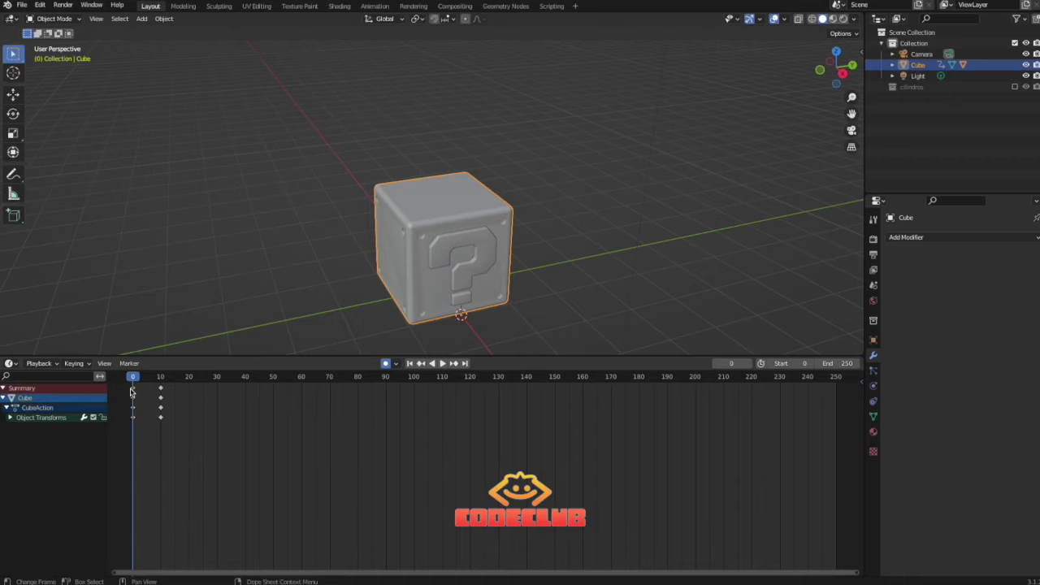
{"action": "key", "text": "shift+d"}
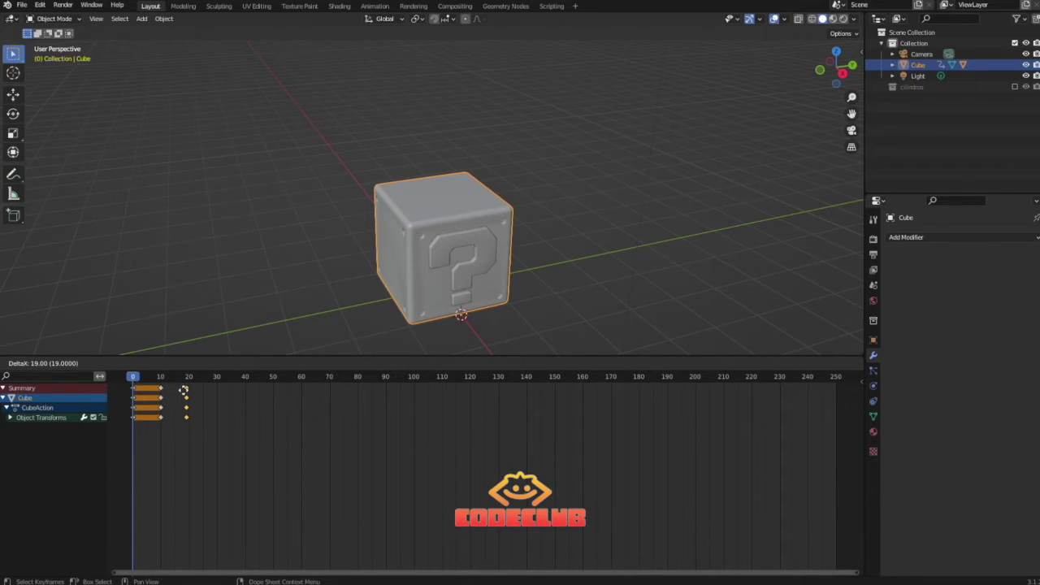
{"action": "left_click", "coordinate": [189, 394]}
{"action": "key", "text": "space"}
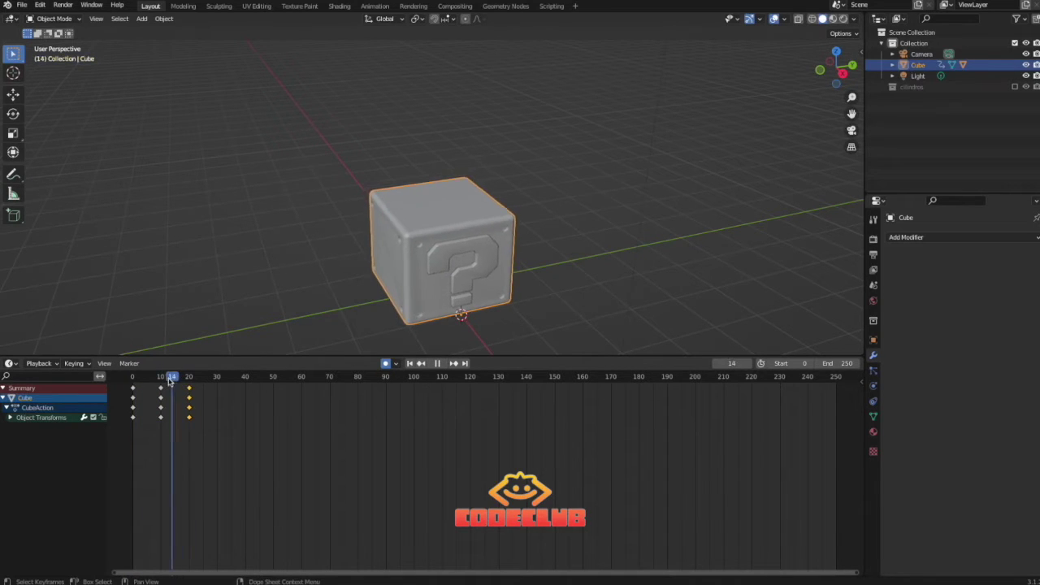
{"action": "mouse_move", "coordinate": [192, 388]}
{"action": "left_mouse_down"}
{"action": "mouse_move", "coordinate": [132, 384]}
{"action": "mouse_move", "coordinate": [188, 379]}
{"action": "left_mouse_up"}
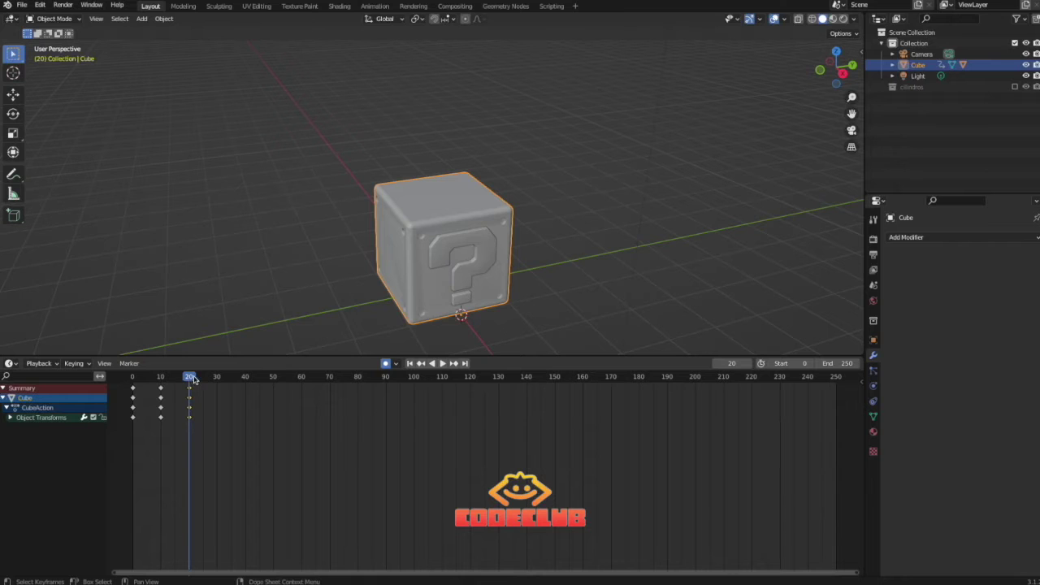
Expand the Object Transforms channels, shift the Z Location keyframe at frame 20 to frame 15, and play the animation.
{"action": "left_click", "coordinate": [10, 418]}
{"action": "left_click", "coordinate": [36, 448]}
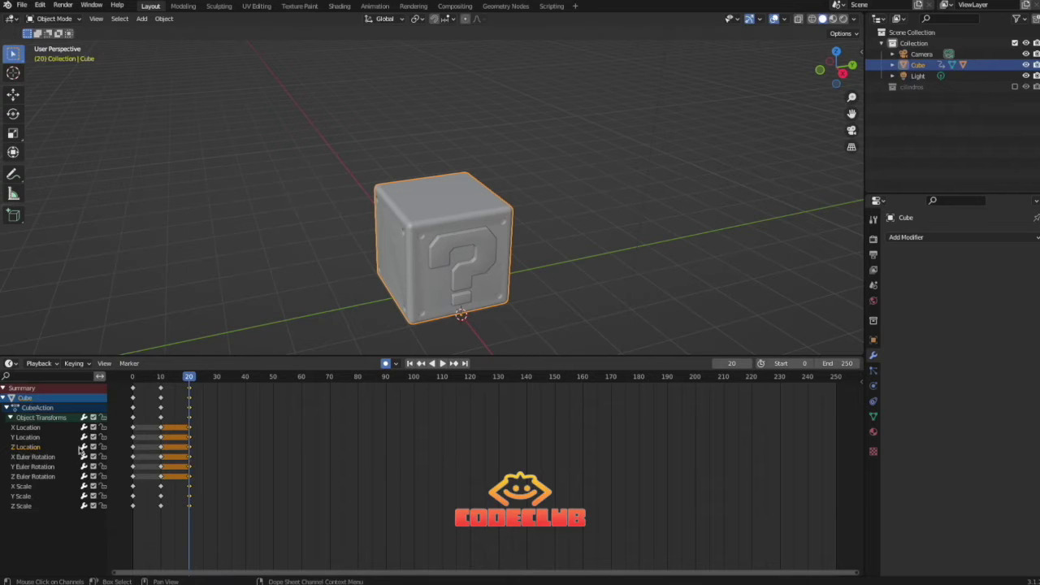
{"action": "left_click", "coordinate": [189, 447]}
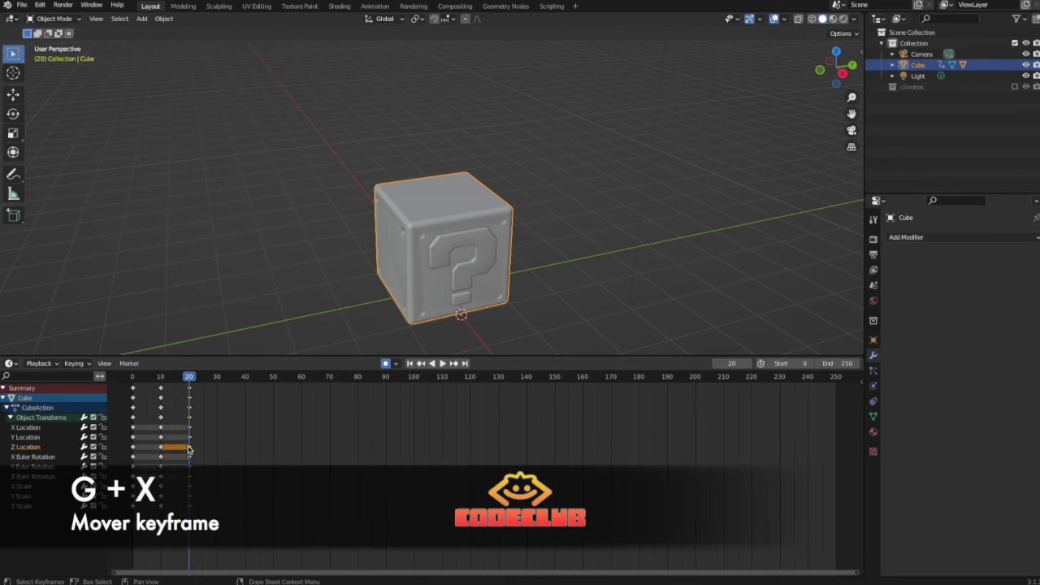
{"action": "key", "text": "g"}
{"action": "key", "text": "x"}
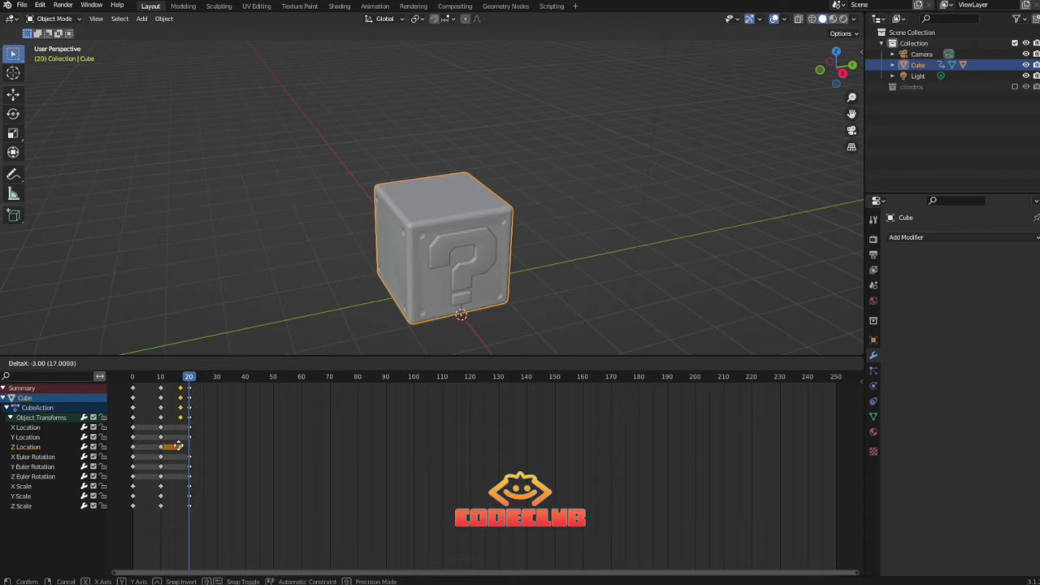
{"action": "left_click", "coordinate": [174, 447]}
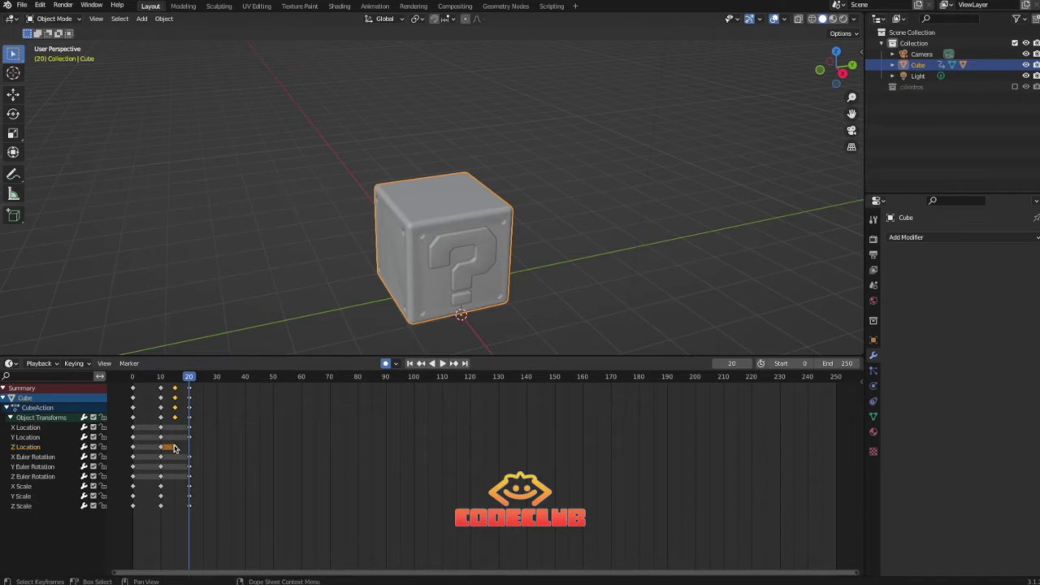
{"action": "key", "text": "shift+Left"}
{"action": "key", "text": "space"}
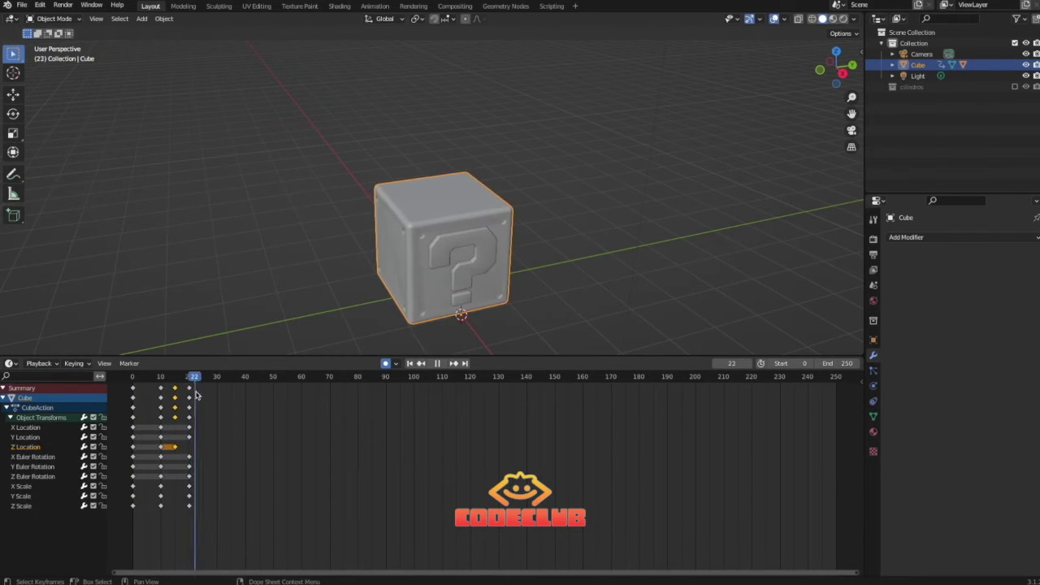
Stop the playback and, at frame 30, raise the cube about 1.95 m along Z.
{"action": "left_click", "coordinate": [437, 363]}
{"action": "key", "text": "g"}
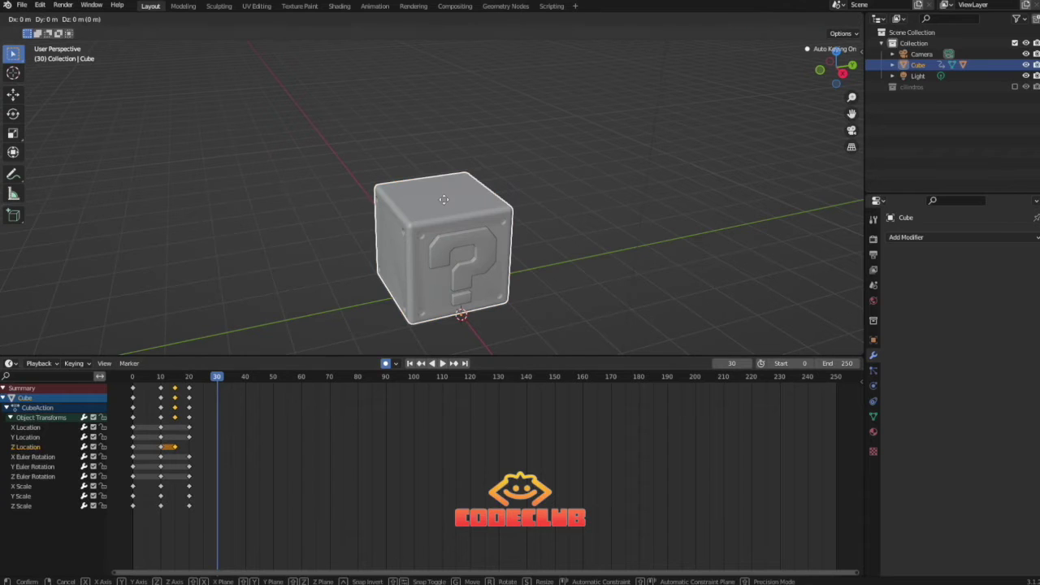
{"action": "key", "text": "z"}
{"action": "left_click", "coordinate": [445, 103]}
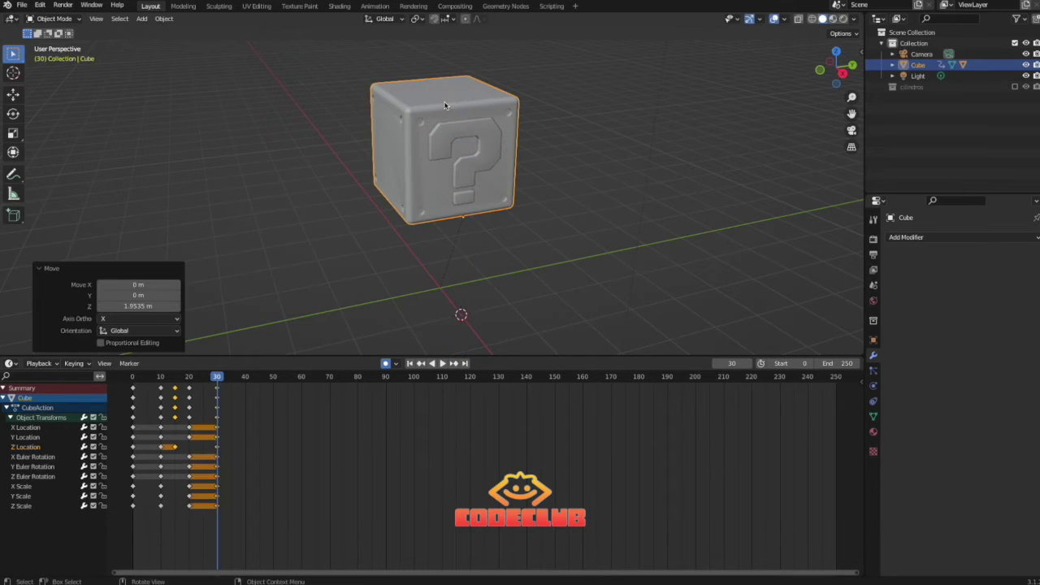
{"action": "left_click_drag", "start_coordinate": [224, 379], "coordinate": [217, 421]}
{"action": "key", "text": "space"}
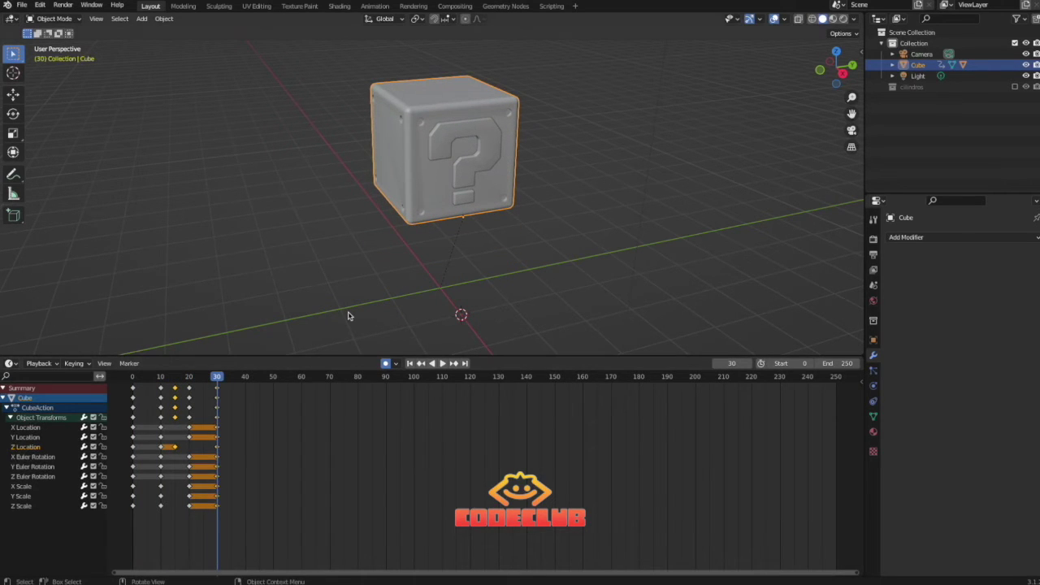
At frame 35, stretch the cube along Z to a scale of about 1.133.
{"action": "left_click_drag", "start_coordinate": [217, 378], "coordinate": [231, 380]}
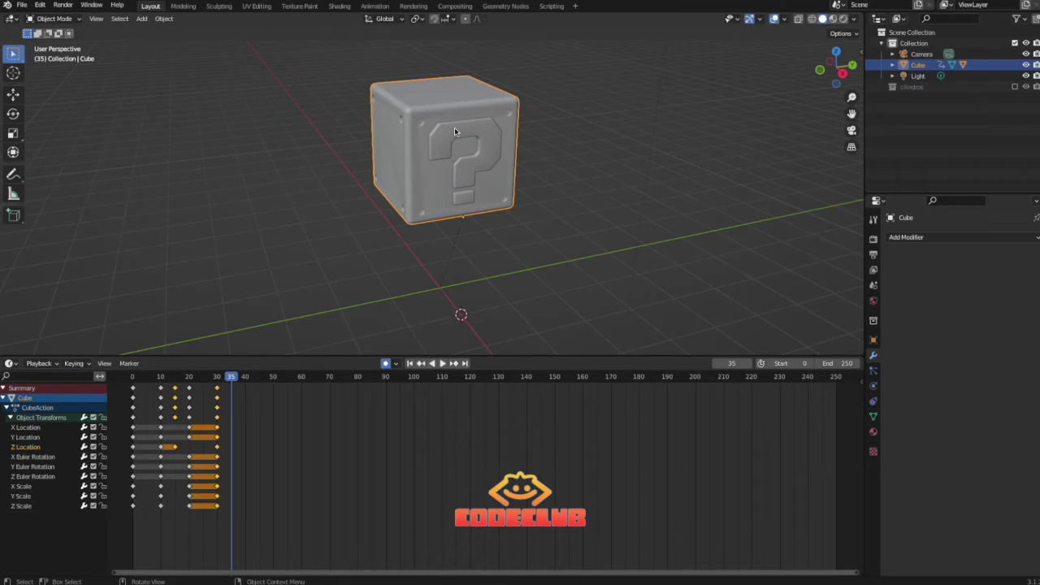
{"action": "key", "text": "s"}
{"action": "key", "text": "z"}
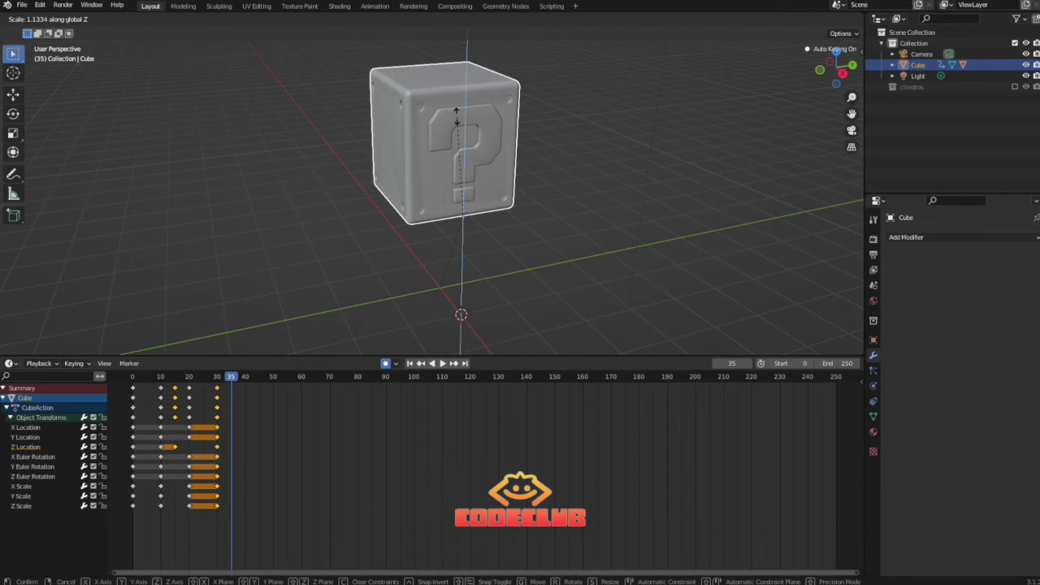
{"action": "left_click", "coordinate": [456, 119]}
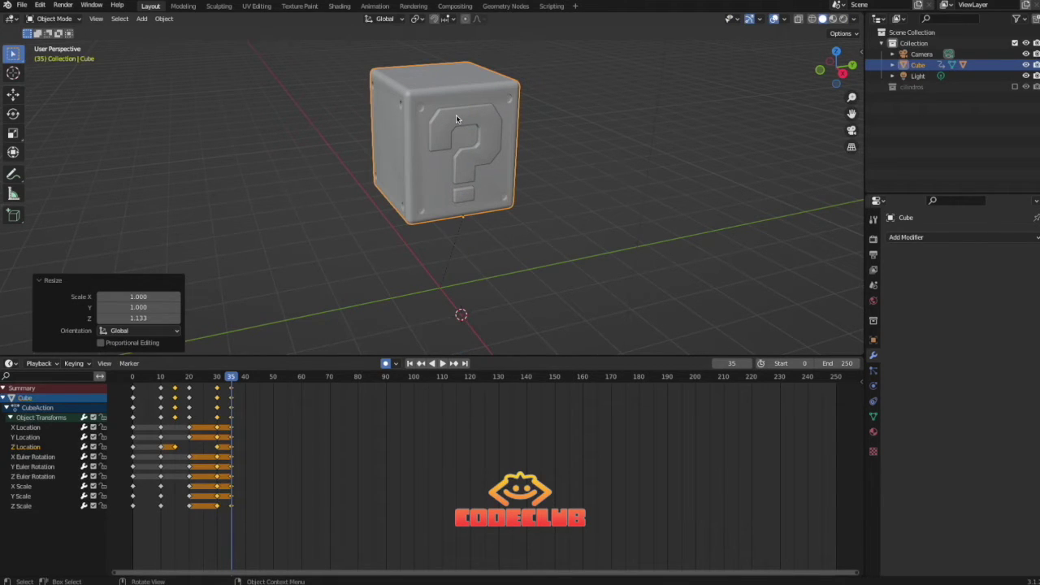
{"action": "key", "text": "space"}
At frame 40, bring the cube back to the ground by setting its Z location to 0 m.
{"action": "left_click_drag", "start_coordinate": [232, 381], "coordinate": [245, 382]}
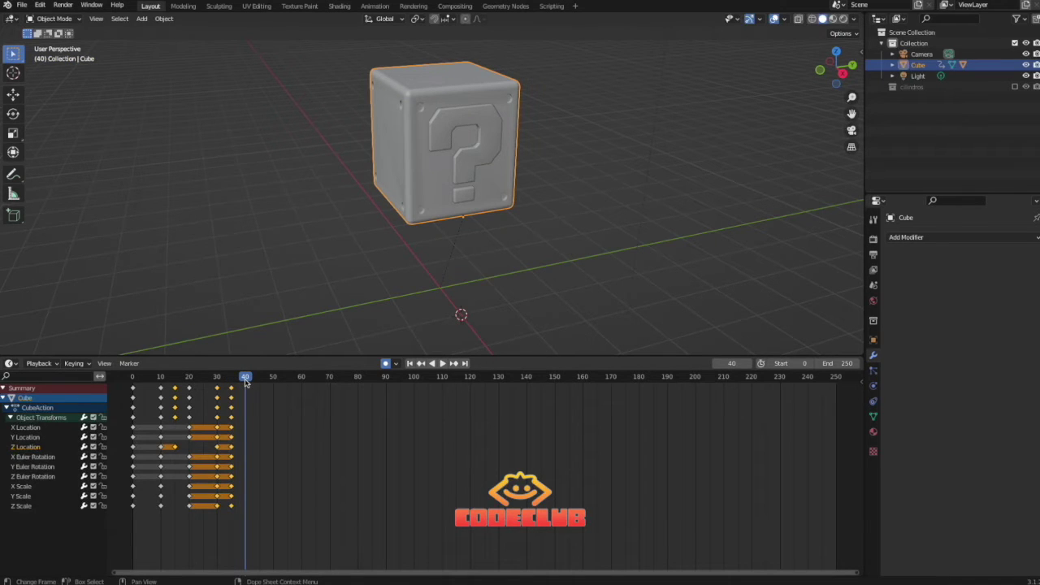
{"action": "key", "text": "n"}
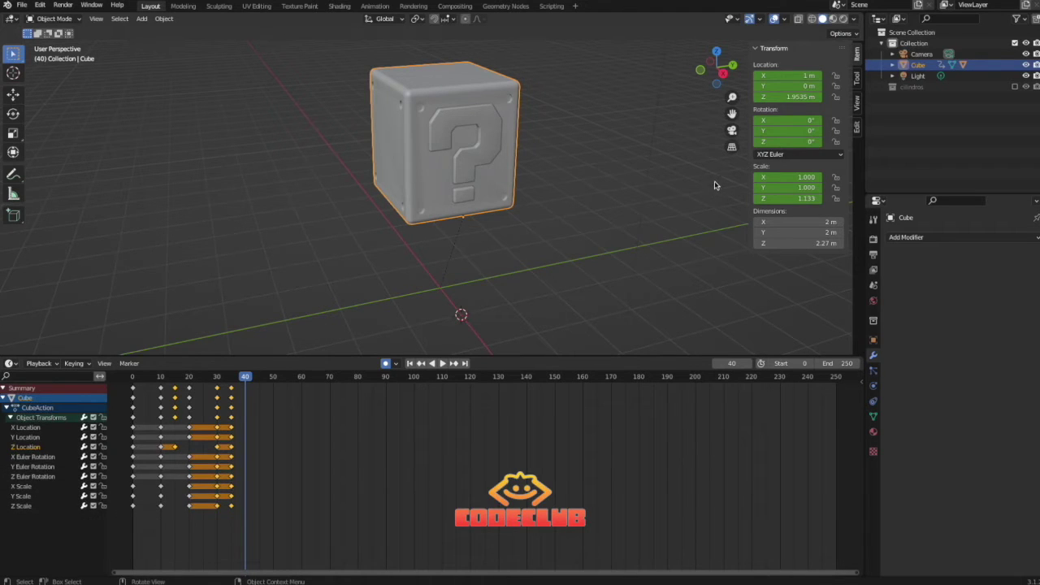
{"action": "double_click", "coordinate": [785, 97]}
{"action": "type", "text": "0"}
{"action": "key", "text": "Return"}
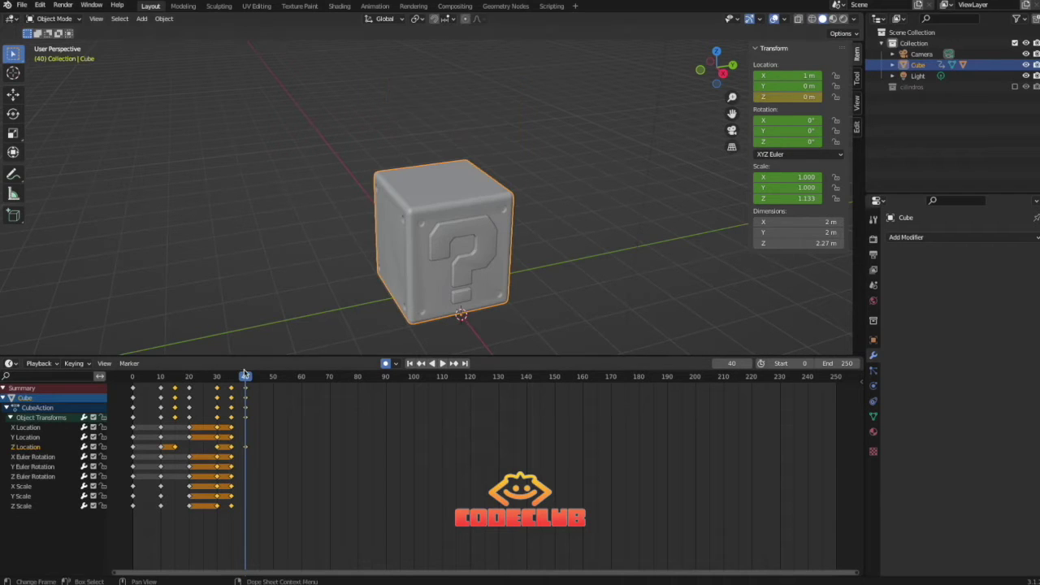
Delete the Z Location keyframe at frame 30.
{"action": "left_click", "coordinate": [217, 447]}
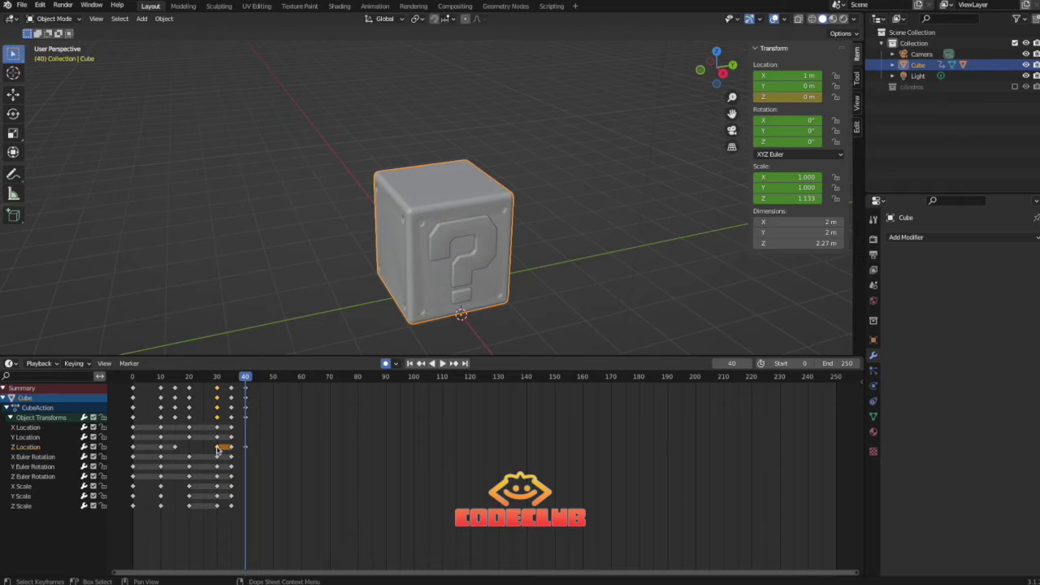
{"action": "key", "text": "x"}
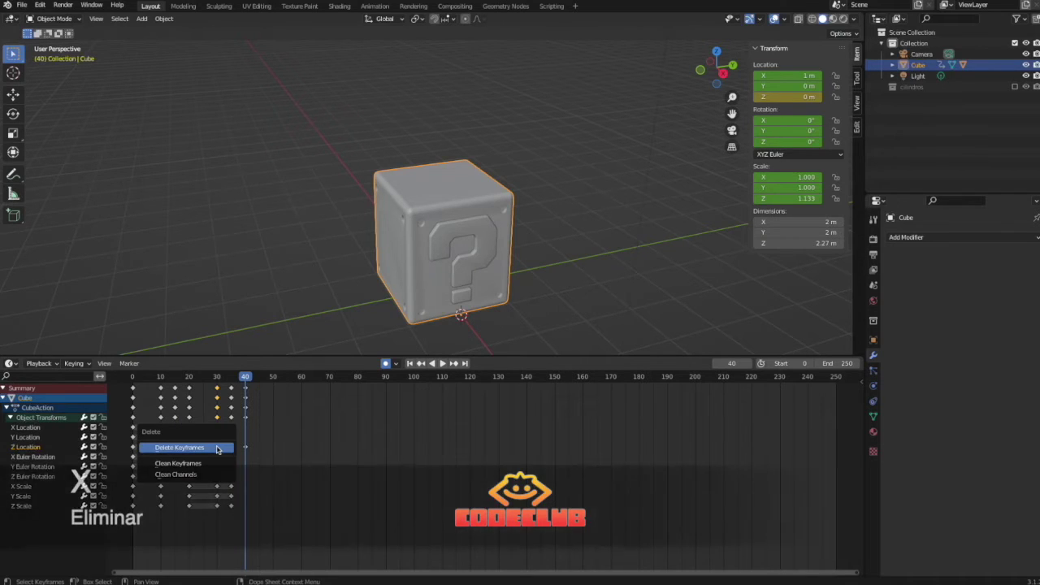
{"action": "left_click", "coordinate": [217, 448]}
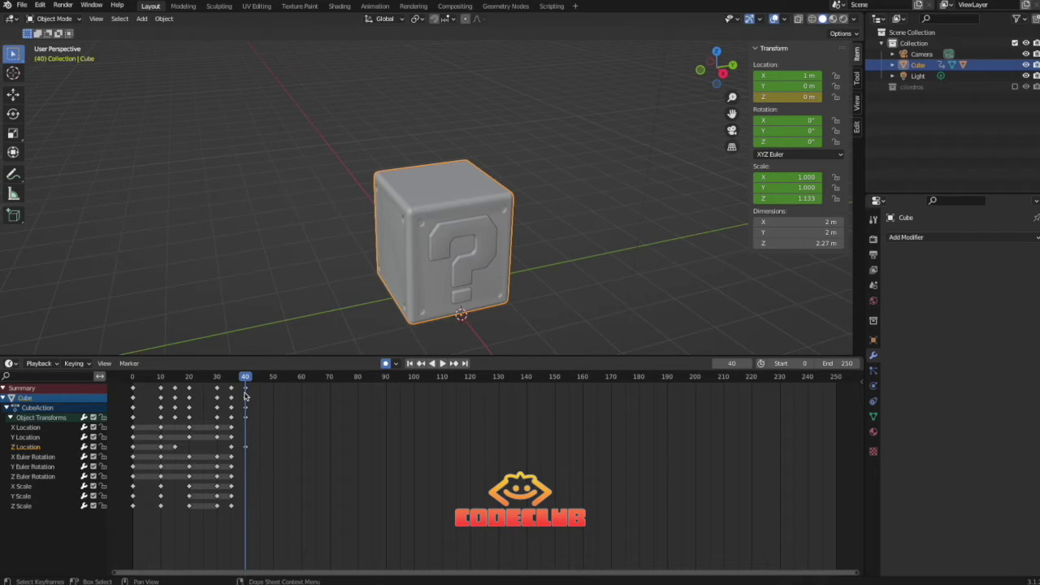
At frame 50, squash the cube by setting its Z scale to 0.8.
{"action": "key", "text": "space"}
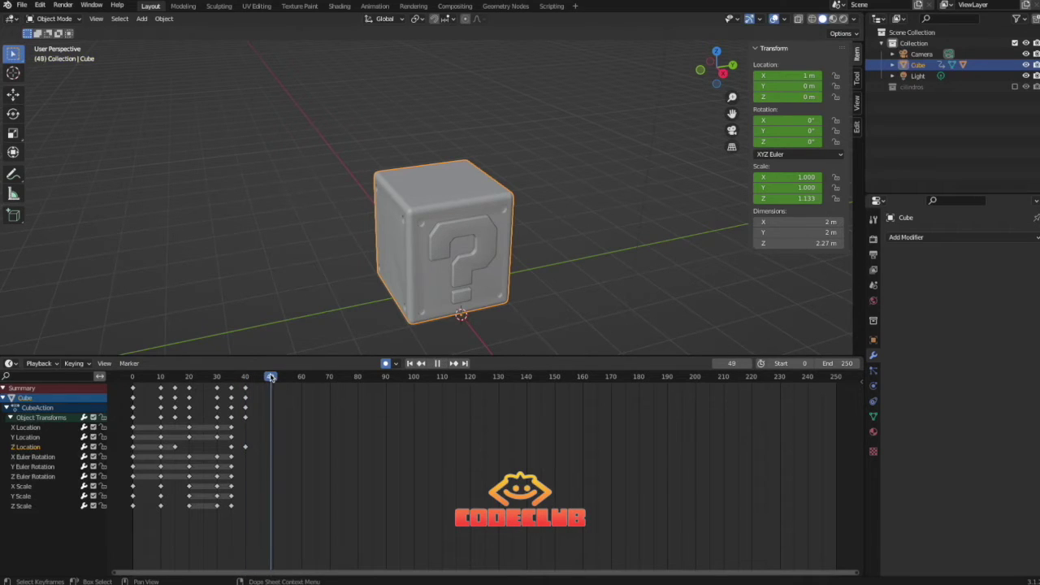
{"action": "key", "text": "space"}
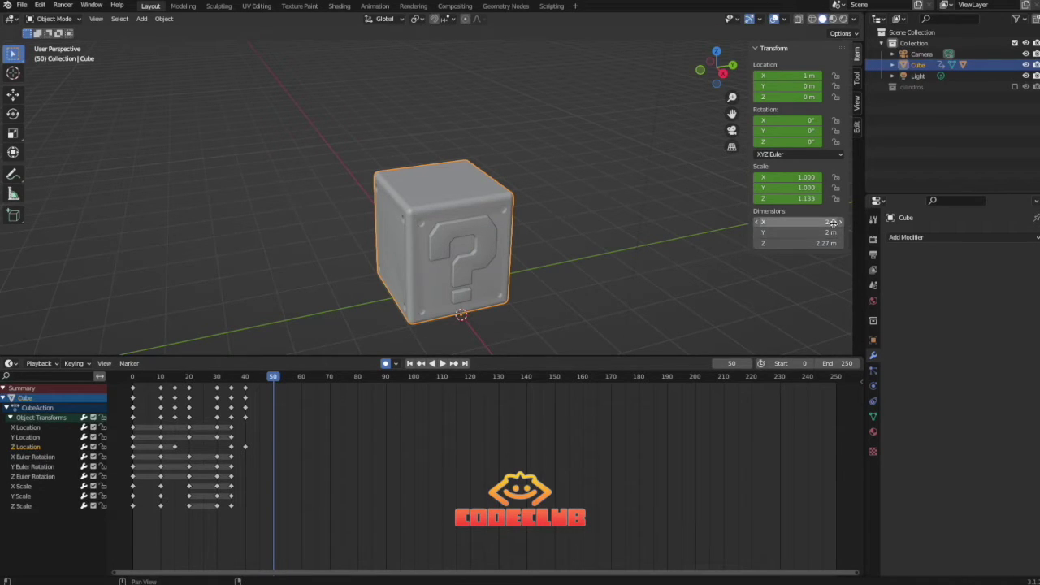
{"action": "left_click", "coordinate": [798, 199]}
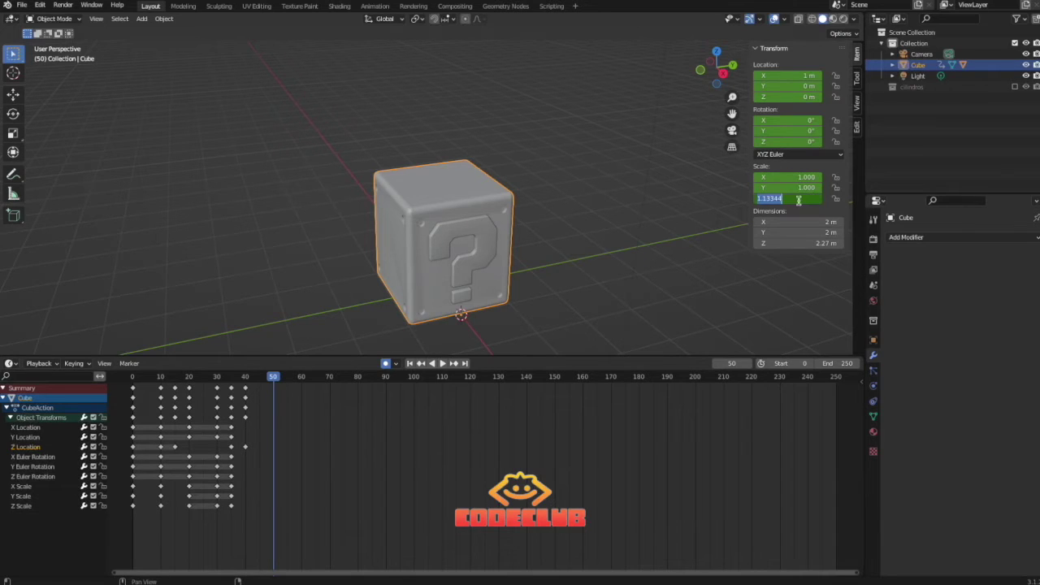
{"action": "type", "text": "0.08"}
{"action": "key", "text": "Return"}
{"action": "left_click", "coordinate": [783, 200]}
{"action": "type", "text": "0.0"}
{"action": "key", "text": "Return"}
{"action": "left_click", "coordinate": [783, 200]}
{"action": "type", "text": "0.8"}
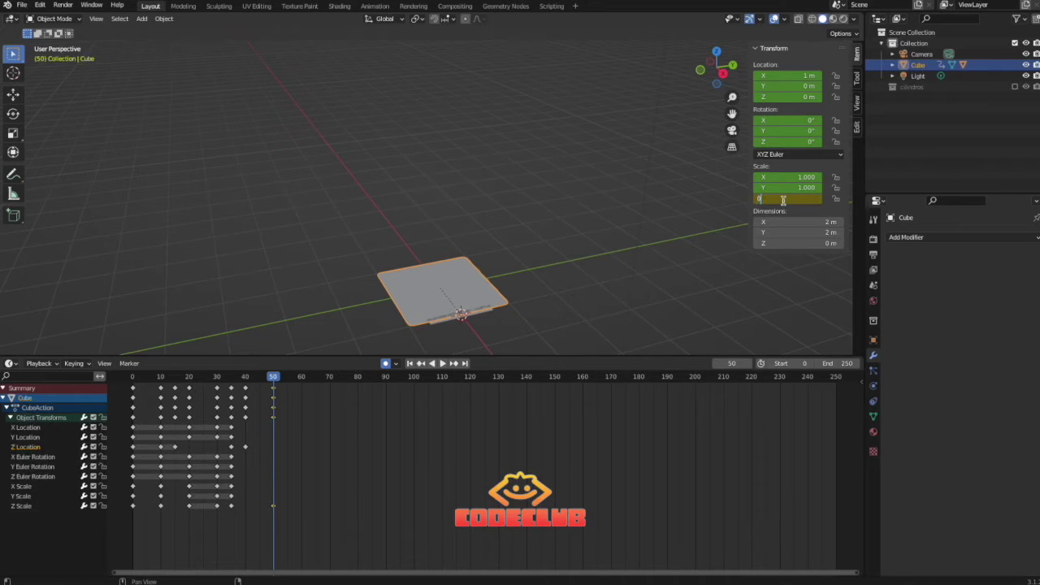
{"action": "key", "text": "Return"}
Widen the cube at frame 50 by setting its Y and X scale to 1.15.
{"action": "left_click", "coordinate": [787, 188]}
{"action": "type", "text": "1"}
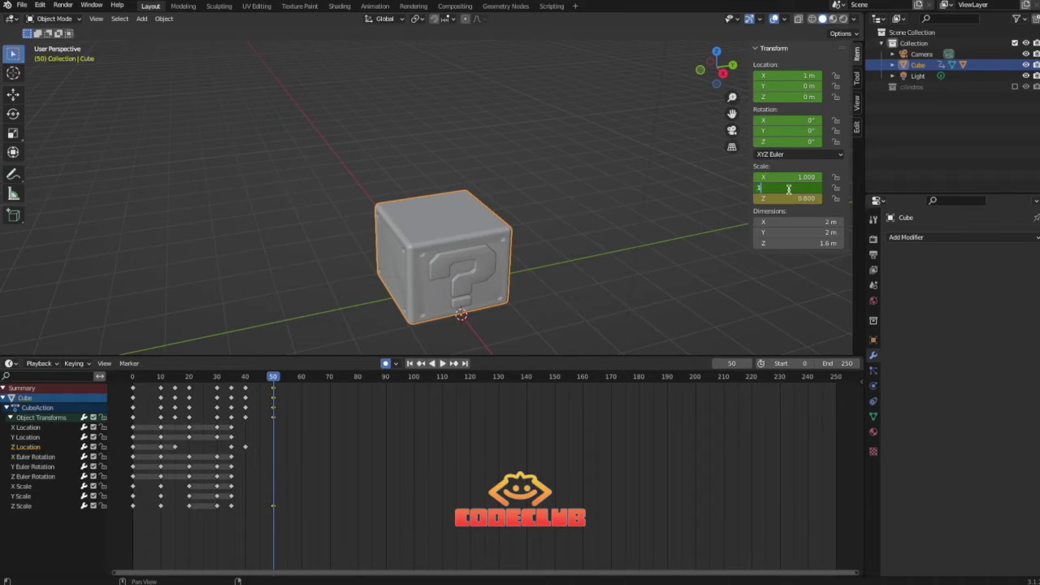
{"action": "type", "text": ".15"}
{"action": "key", "text": "Return"}
{"action": "left_click", "coordinate": [791, 178]}
{"action": "type", "text": "1.1"}
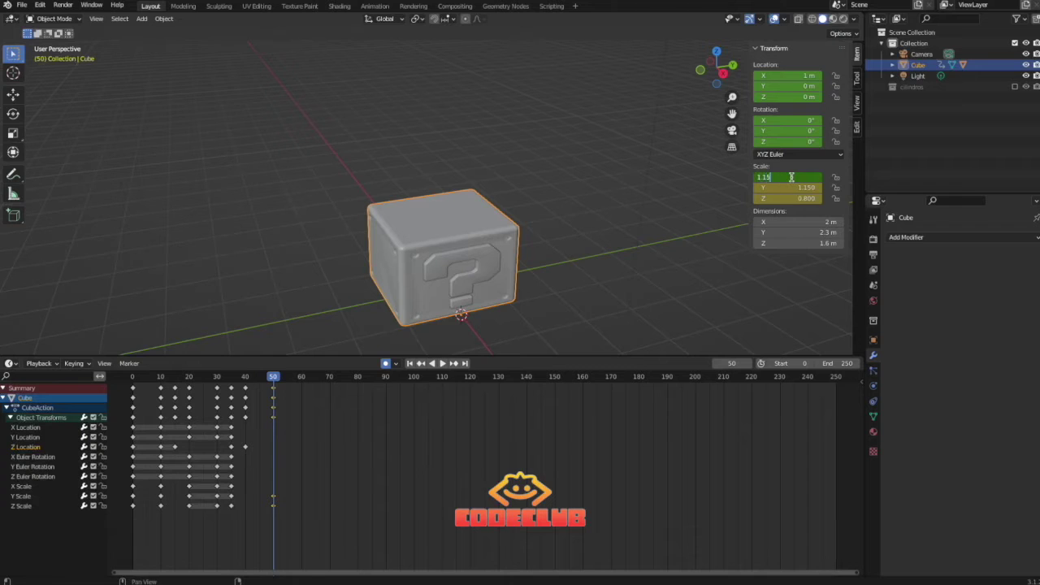
{"action": "type", "text": "5"}
{"action": "key", "text": "Return"}
At frame 55, restore the cube's proportions by setting its X, Y and Z scale to 1.
{"action": "key", "text": "Right"}
{"action": "key", "text": "Right"}
{"action": "key", "text": "Right"}
{"action": "key", "text": "Right"}
{"action": "key", "text": "Right"}
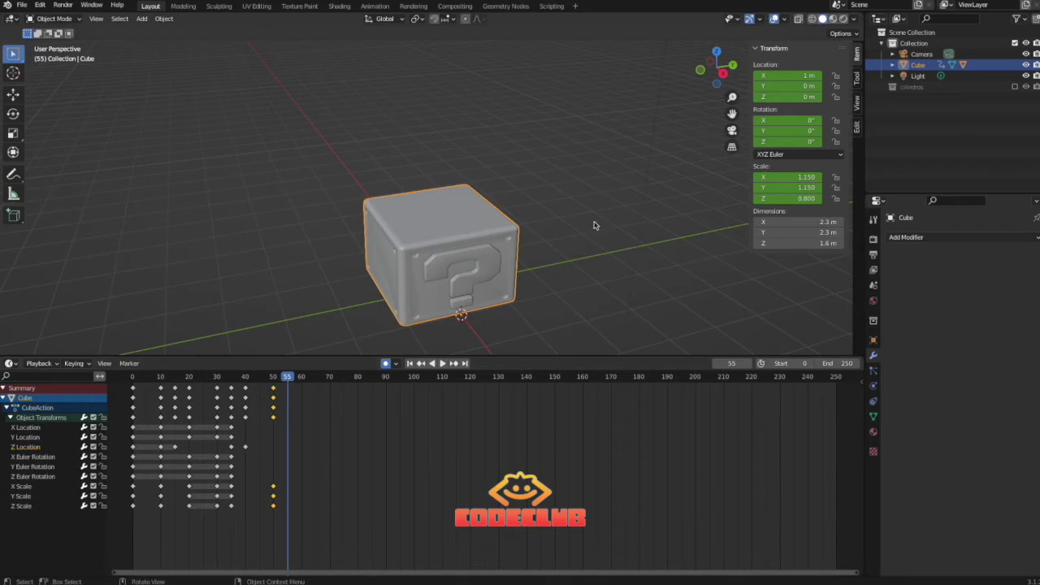
{"action": "left_click", "coordinate": [800, 177]}
{"action": "type", "text": "1"}
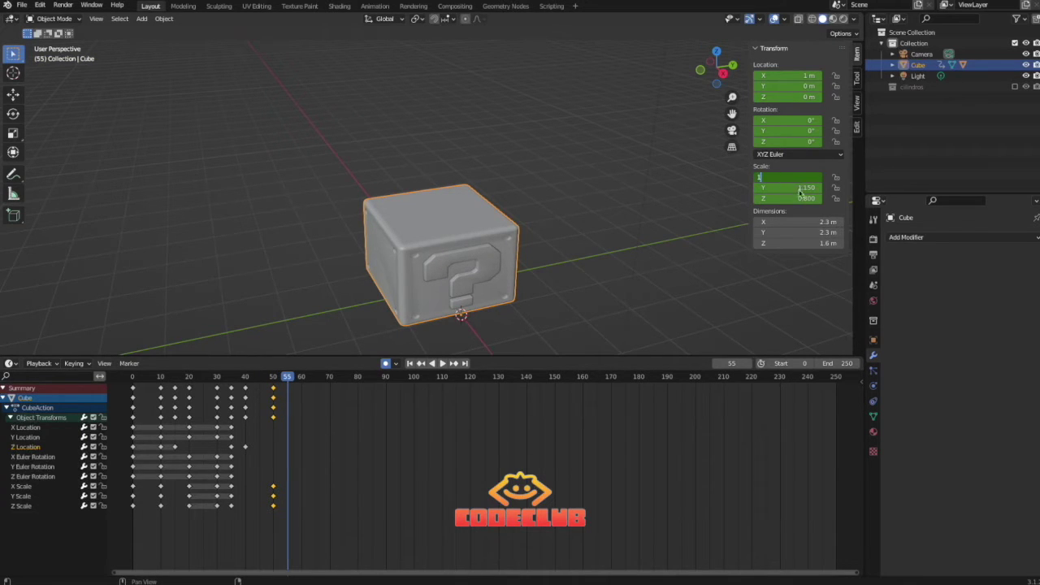
{"action": "key", "text": "Return"}
{"action": "left_click", "coordinate": [801, 188]}
{"action": "type", "text": "1"}
{"action": "key", "text": "Return"}
{"action": "left_click", "coordinate": [801, 198]}
{"action": "type", "text": "1"}
{"action": "key", "text": "Return"}
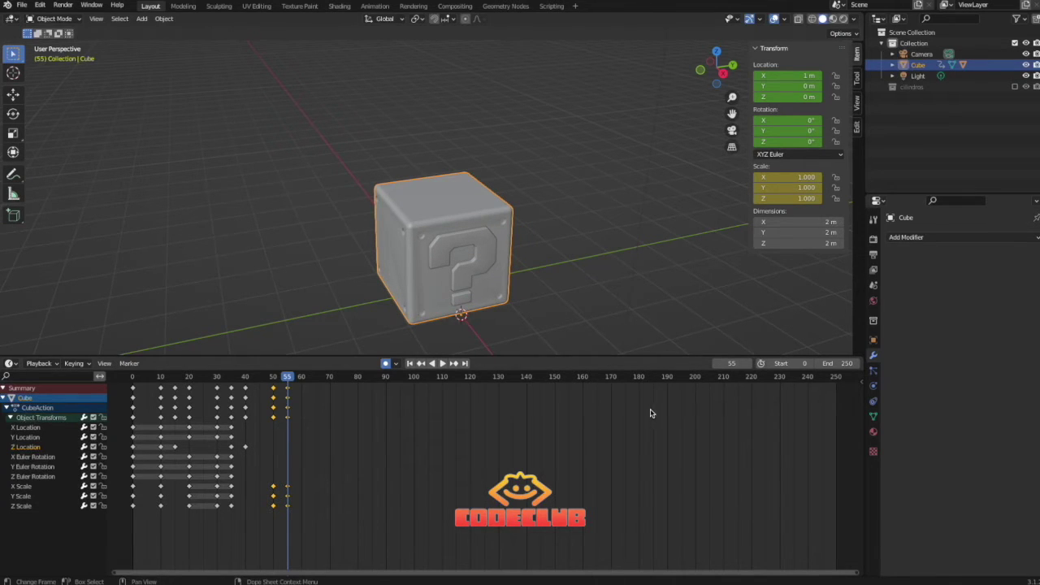
Set the animation's end frame to 80 and play back the full jump.
{"action": "left_click", "coordinate": [841, 366]}
{"action": "type", "text": "8"}
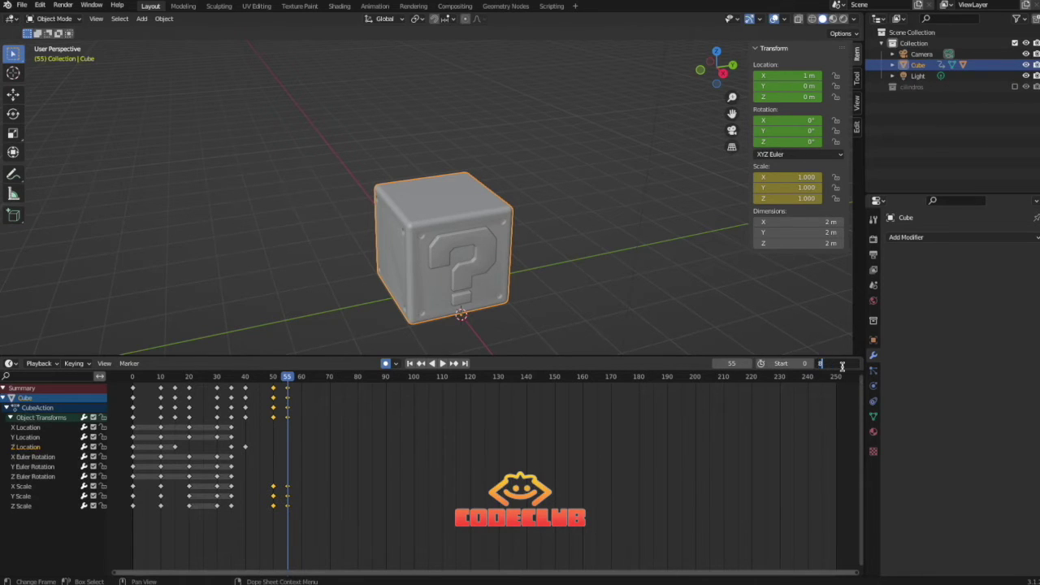
{"action": "type", "text": "0"}
{"action": "key", "text": "Return"}
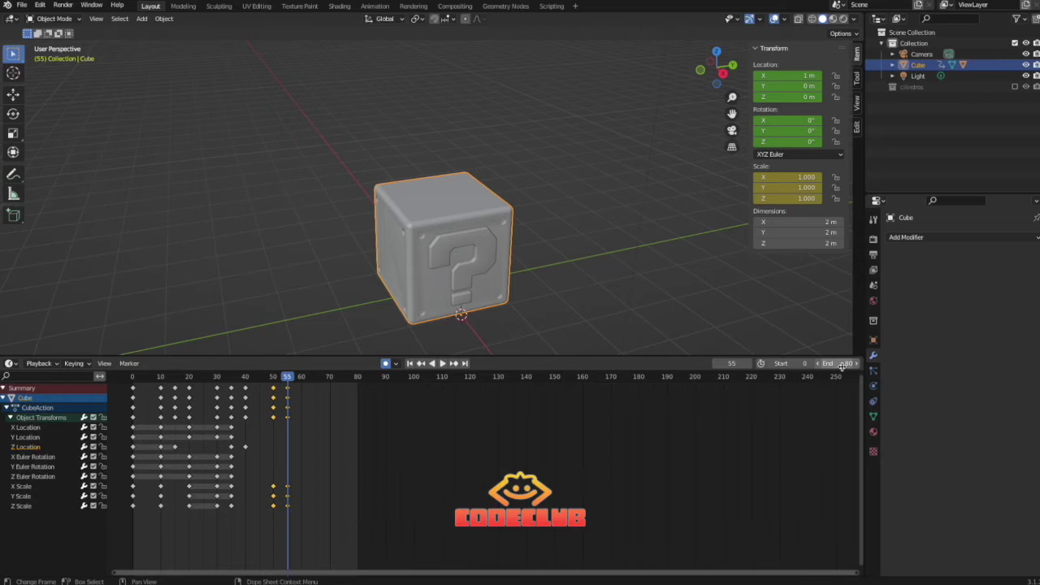
{"action": "left_click", "coordinate": [440, 364]}
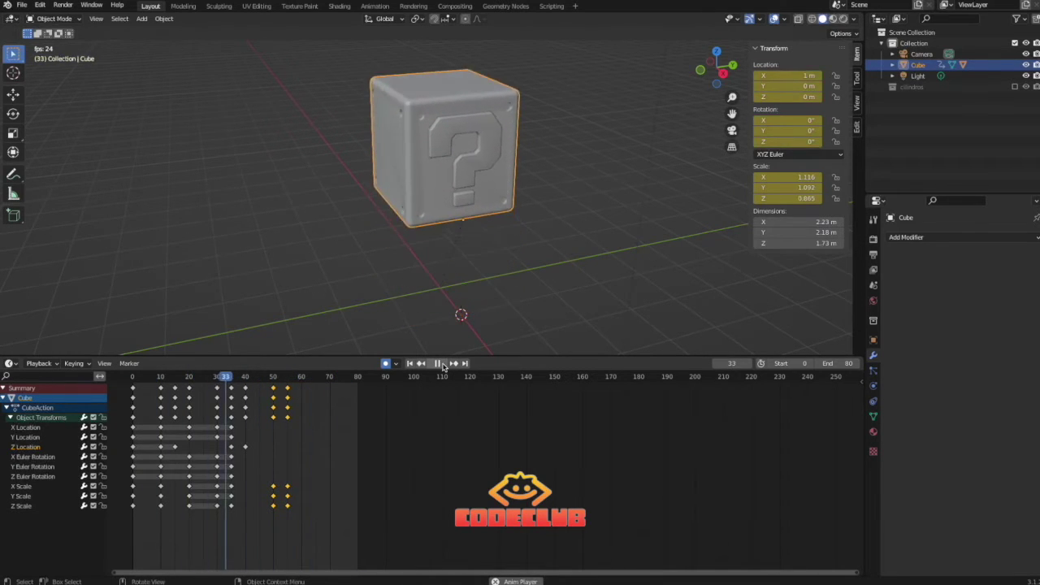
{"action": "left_click", "coordinate": [438, 363]}
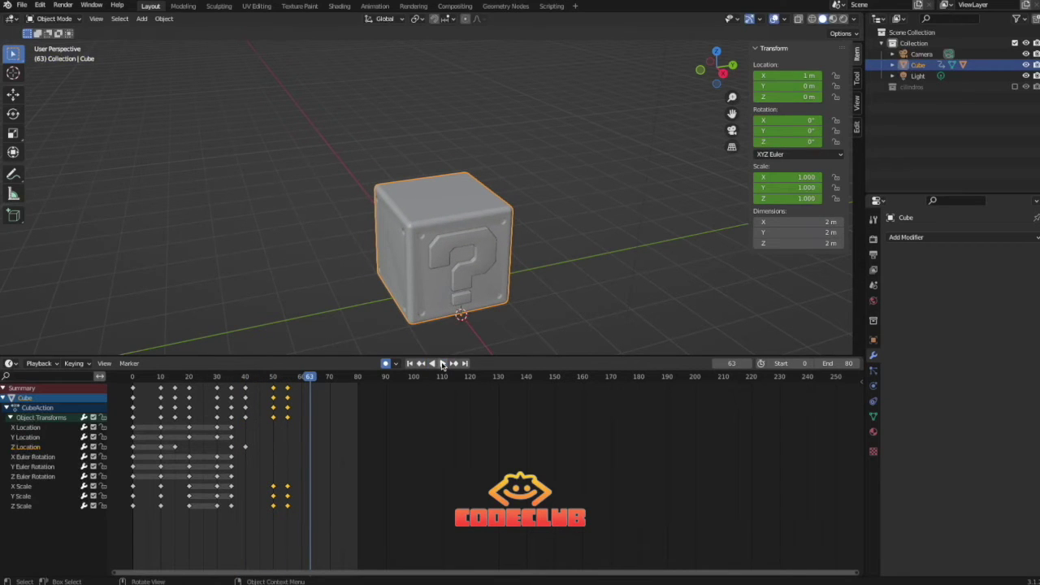
Set the scene's output frame rate to 30 fps and play the animation.
{"action": "left_click", "coordinate": [874, 257]}
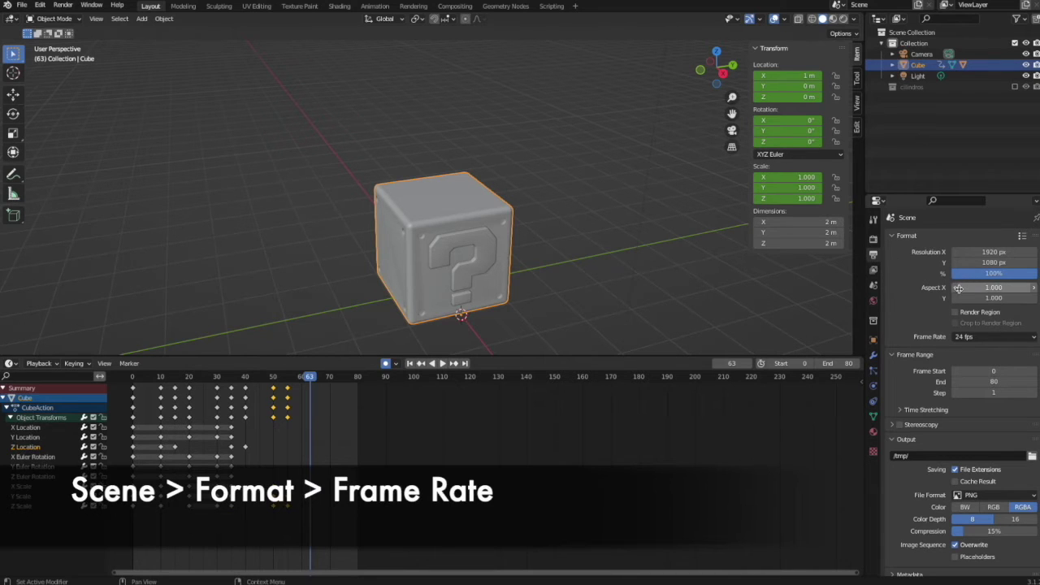
{"action": "left_click", "coordinate": [970, 336]}
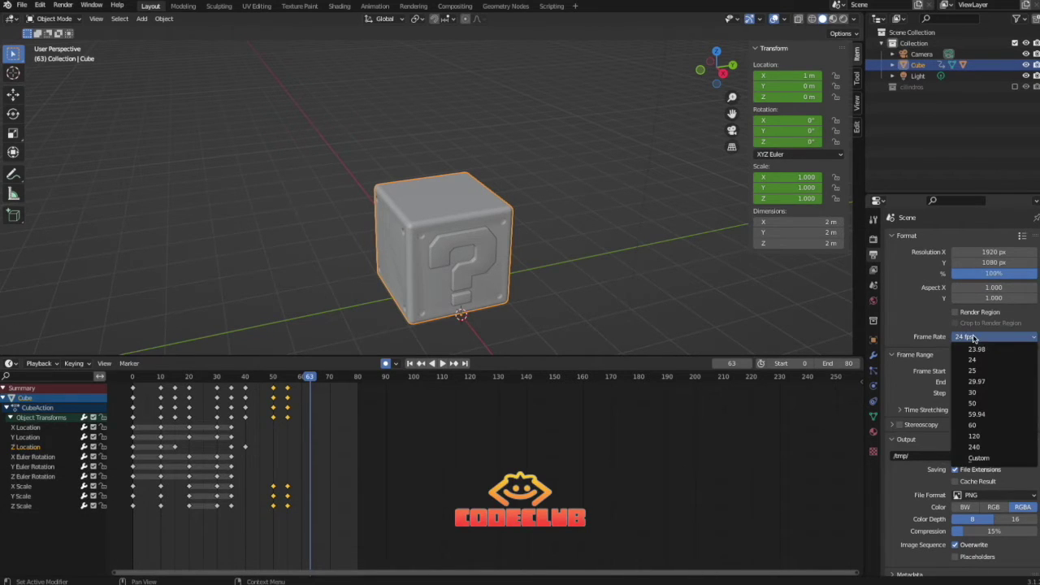
{"action": "left_click", "coordinate": [971, 391]}
{"action": "left_click", "coordinate": [442, 364]}
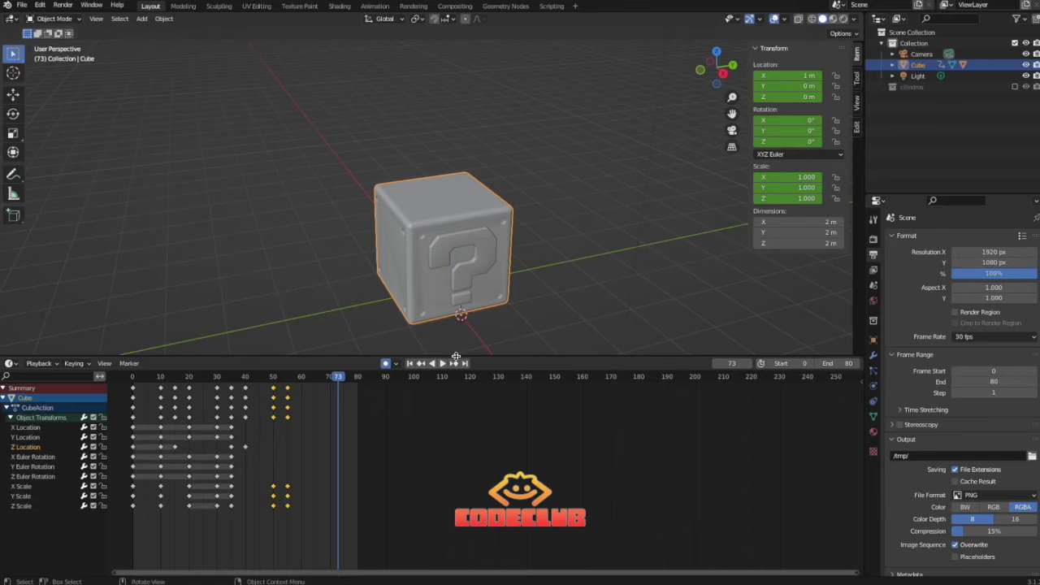
Enlarge the animation area, switch it to the Graph Editor and expand the Object Transforms channels.
{"action": "left_click_drag", "start_coordinate": [456, 358], "coordinate": [458, 273]}
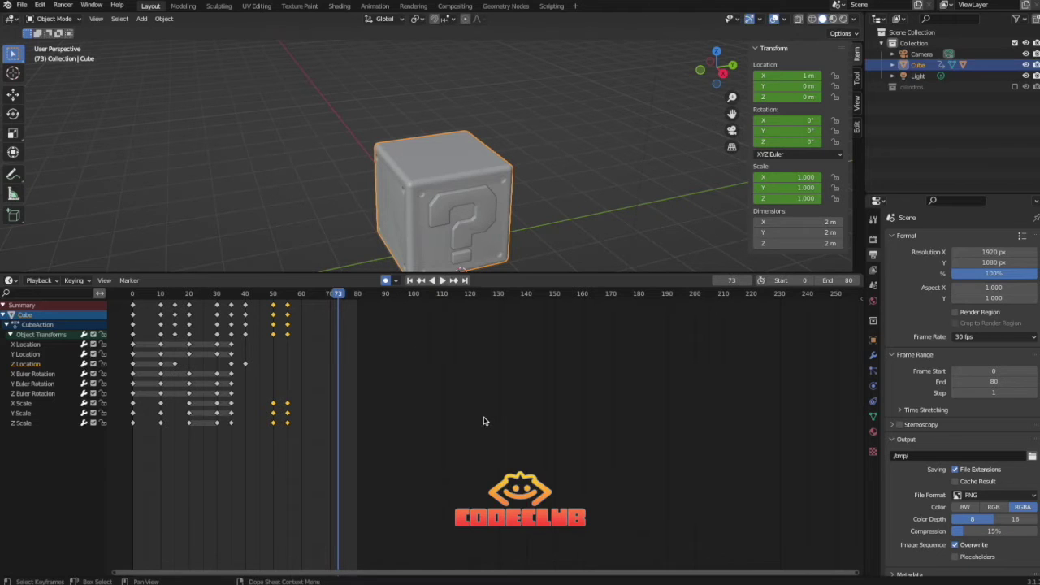
{"action": "key", "text": "ctrl+Tab"}
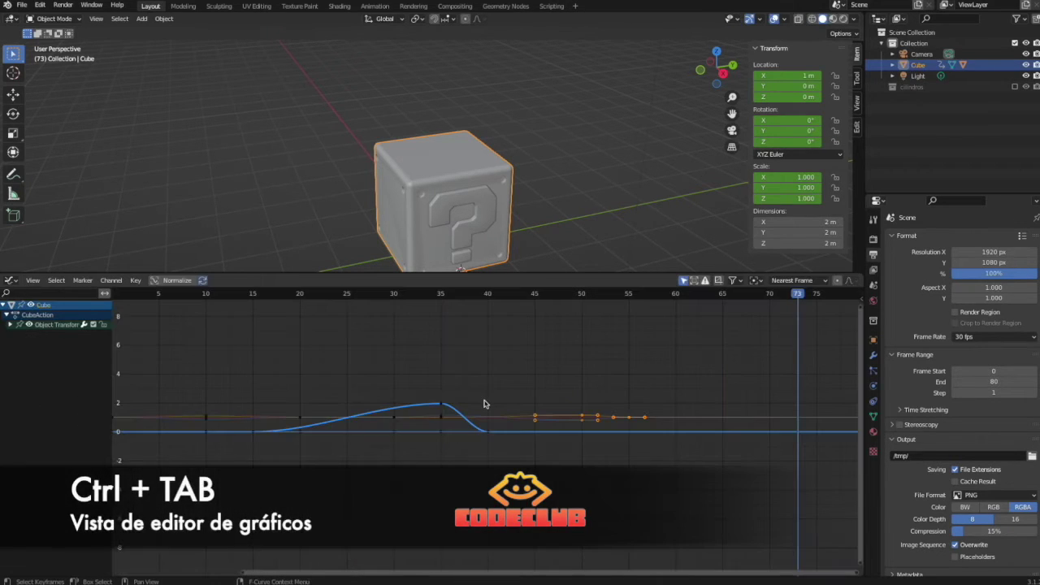
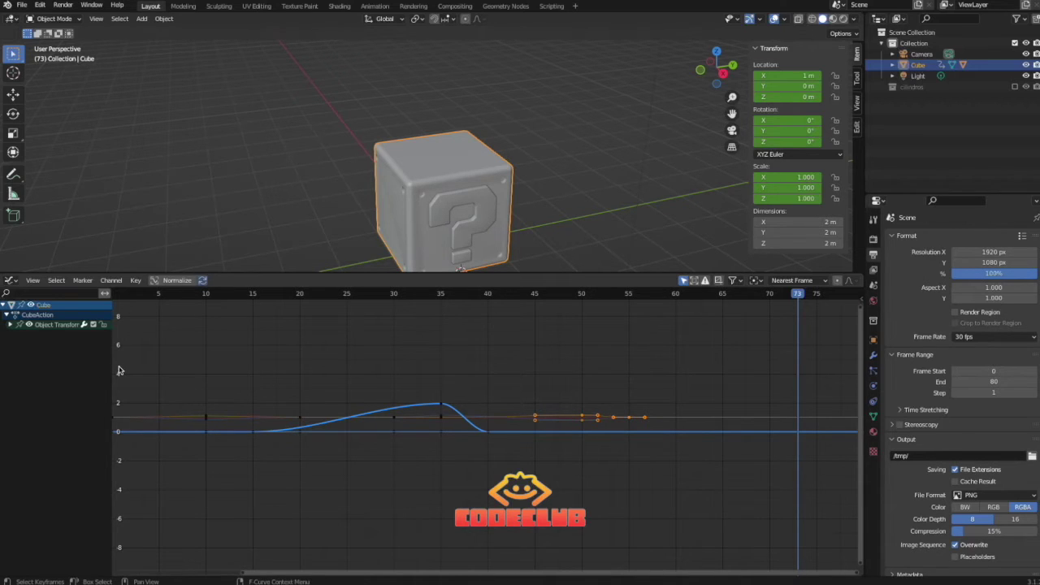
{"action": "left_click", "coordinate": [9, 324]}
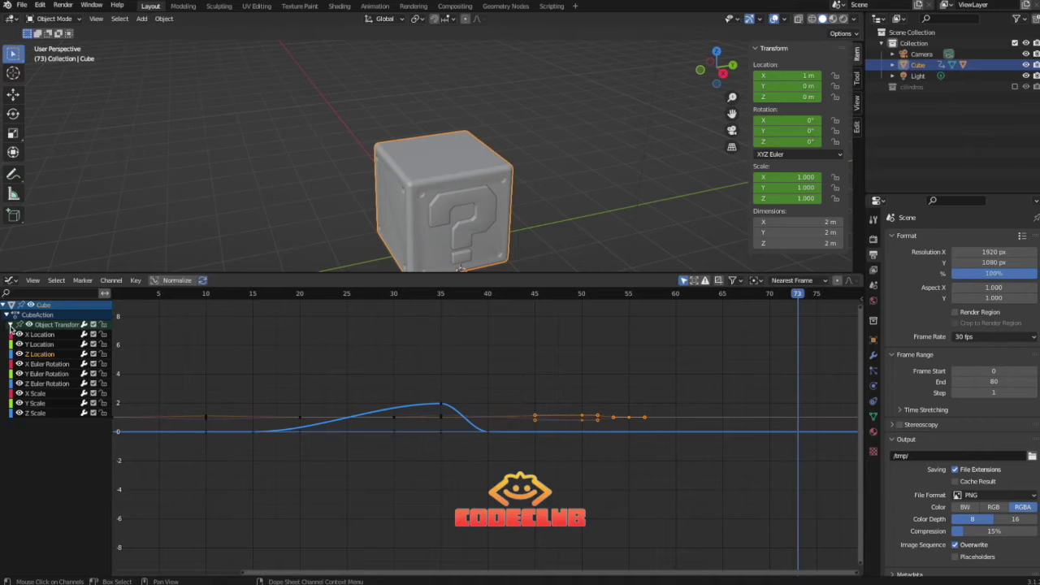
Delete the X and Y Location channels and the X and Y Euler Rotation channels from the cube's action.
{"action": "left_click", "coordinate": [39, 335]}
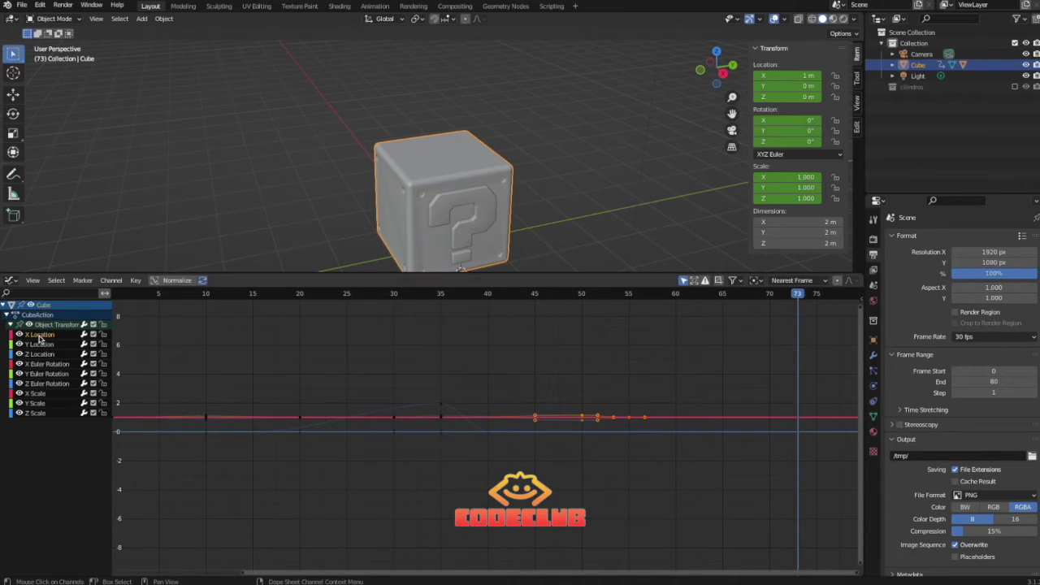
{"action": "key", "text": "x"}
{"action": "key", "text": "x"}
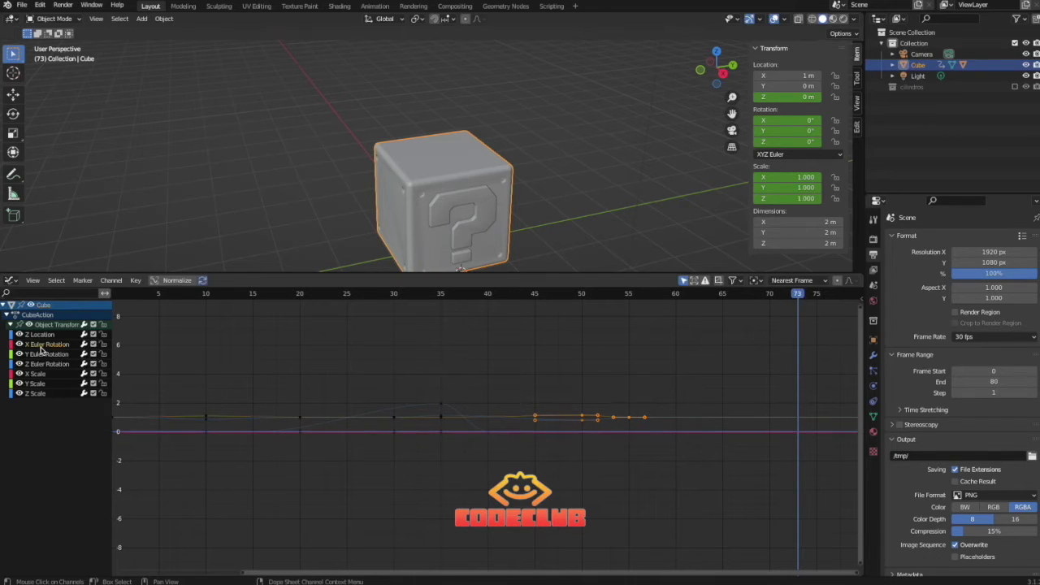
{"action": "key", "text": "x"}
{"action": "left_click", "coordinate": [41, 347]}
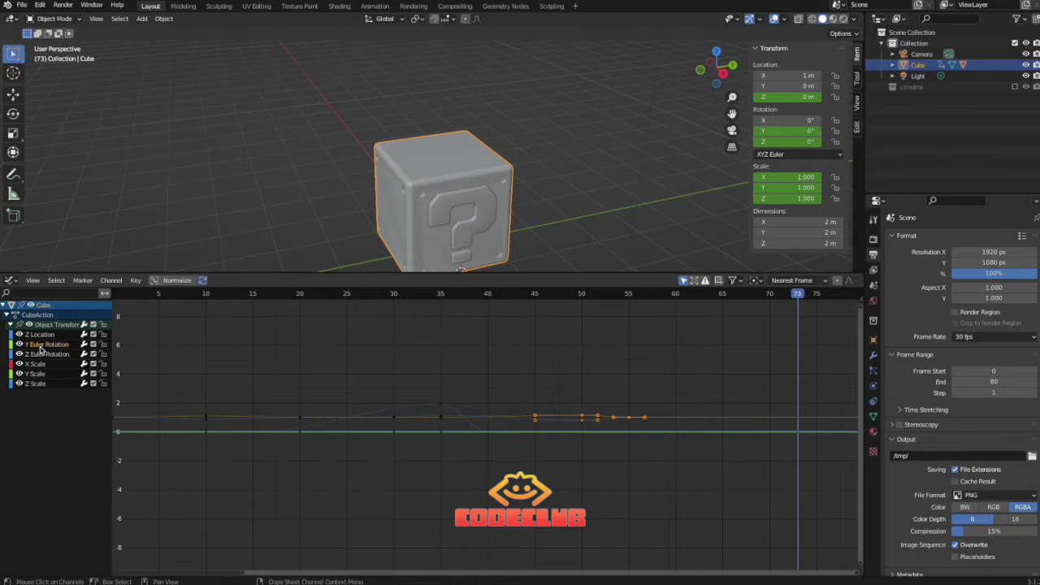
{"action": "key", "text": "x"}
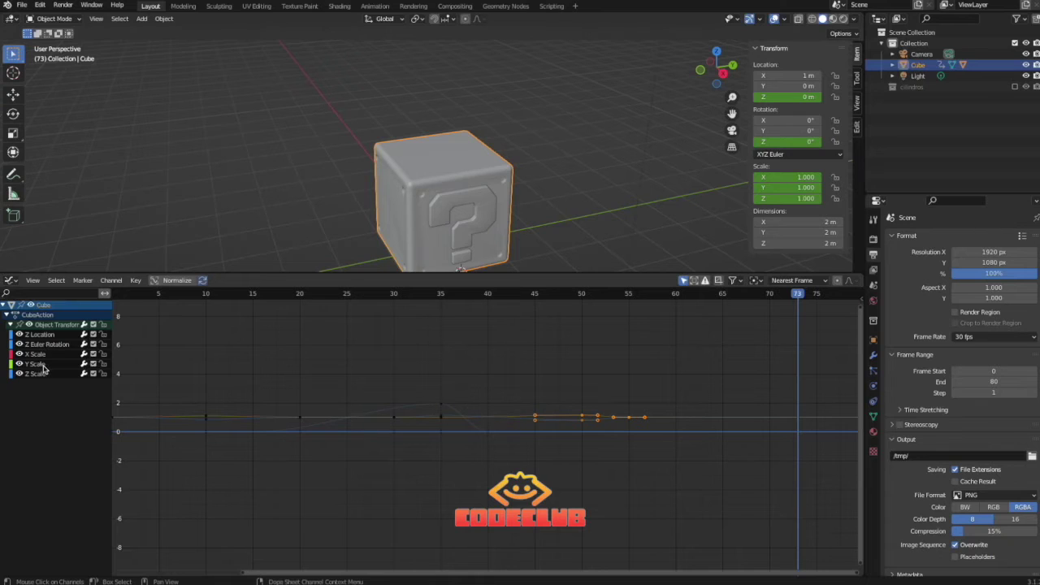
Isolate the Z Euler Rotation curve by hiding the other channels, delete all its keyframes and return to the animation's start.
{"action": "left_click_drag", "start_coordinate": [19, 355], "coordinate": [19, 375]}
{"action": "left_click", "coordinate": [19, 334]}
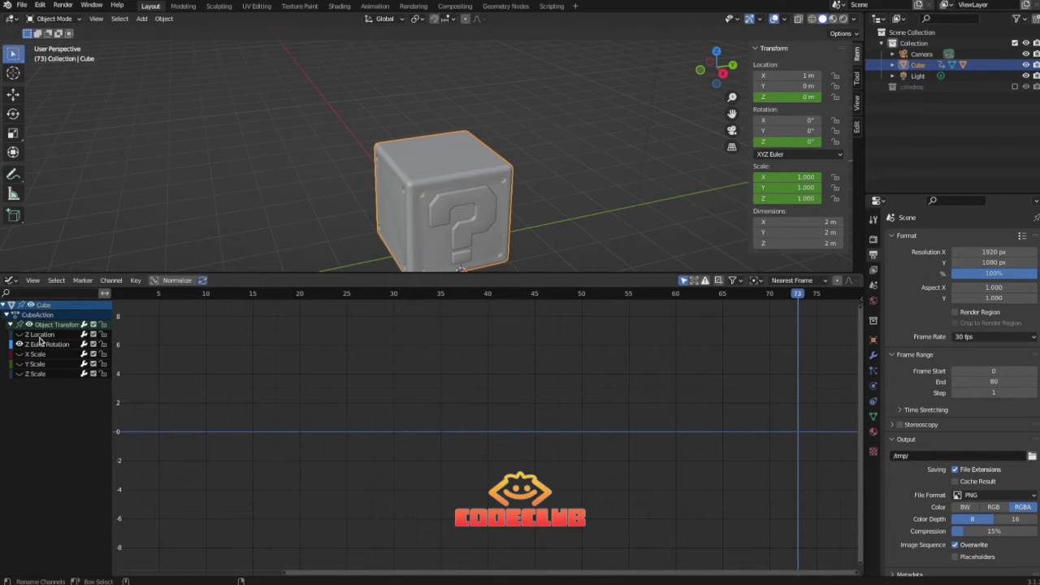
{"action": "key", "text": "ctrl+Tab"}
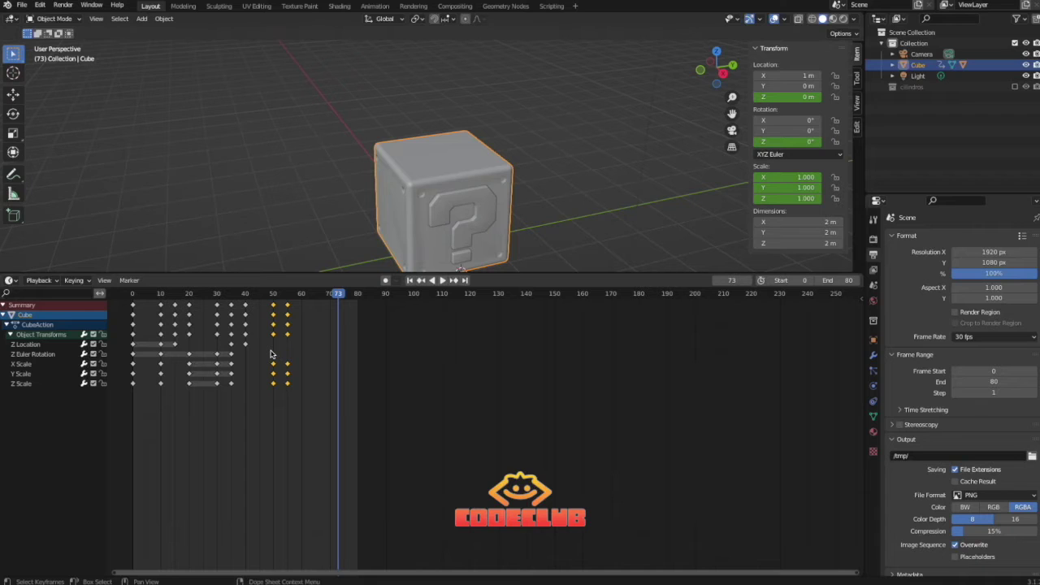
{"action": "key", "text": "ctrl+Tab"}
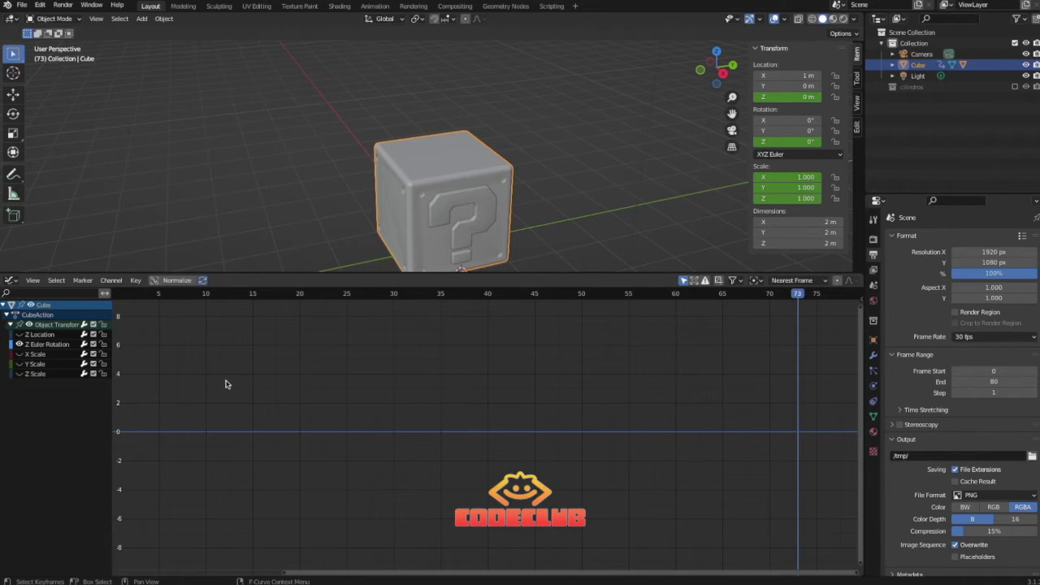
{"action": "left_click_drag", "start_coordinate": [147, 410], "coordinate": [737, 455]}
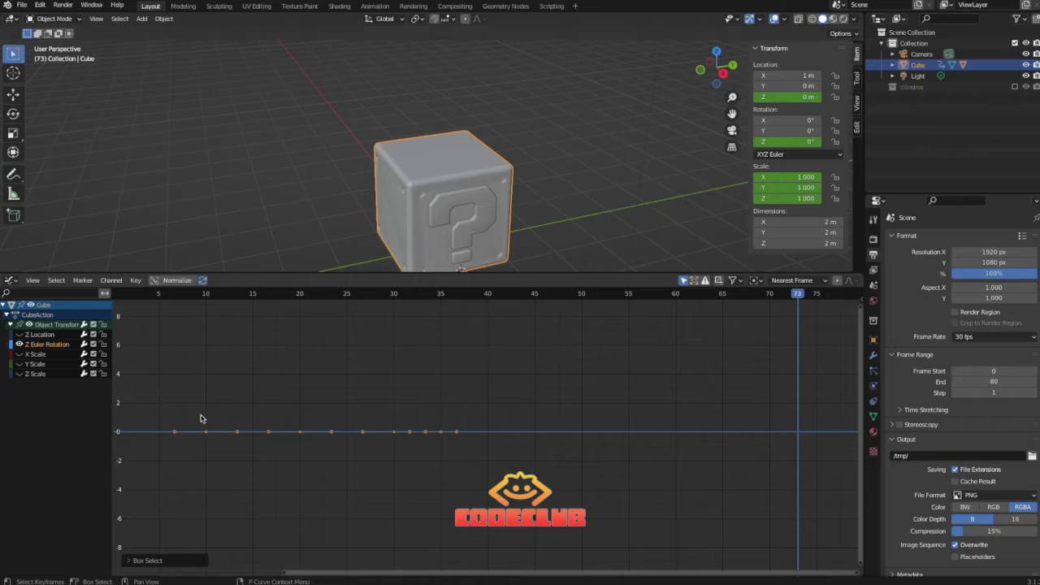
{"action": "key", "text": "x"}
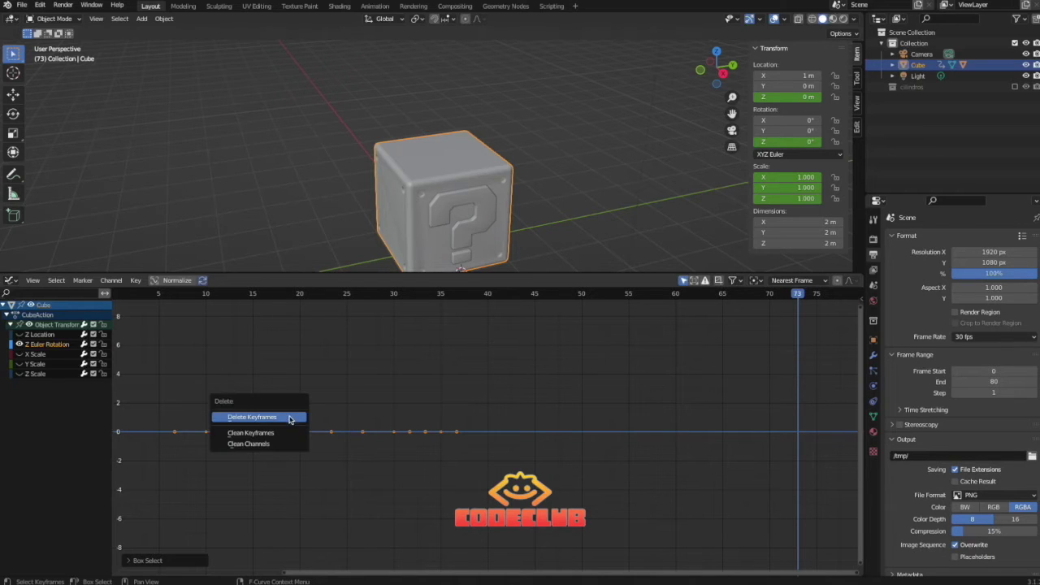
{"action": "left_click", "coordinate": [289, 418]}
{"action": "key", "text": "shift+Left"}
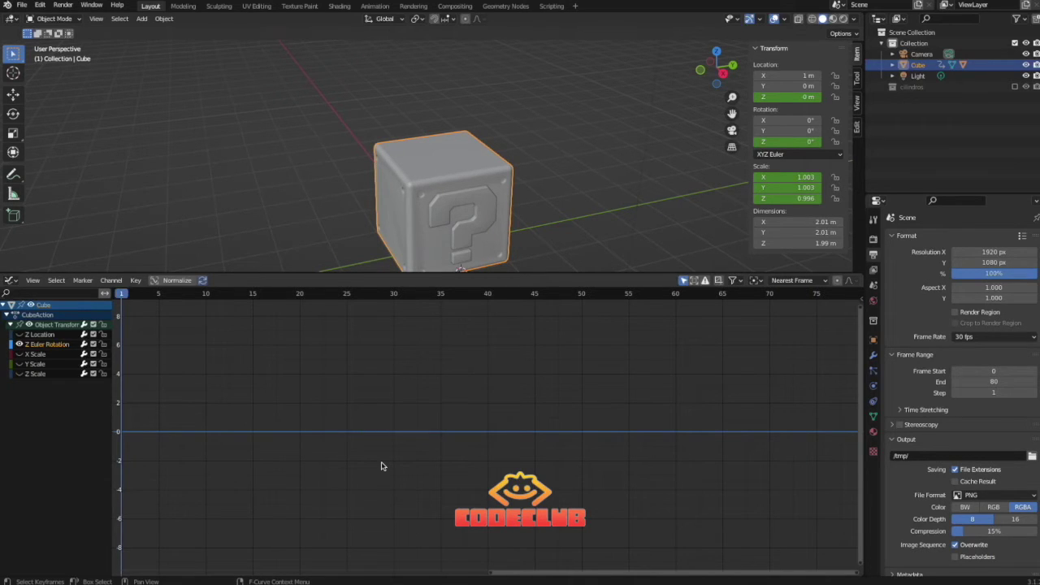
Hide the Z Euler Rotation channel and show the Z Location and X, Y, Z Scale curves over the whole jump.
{"action": "left_click", "coordinate": [19, 355]}
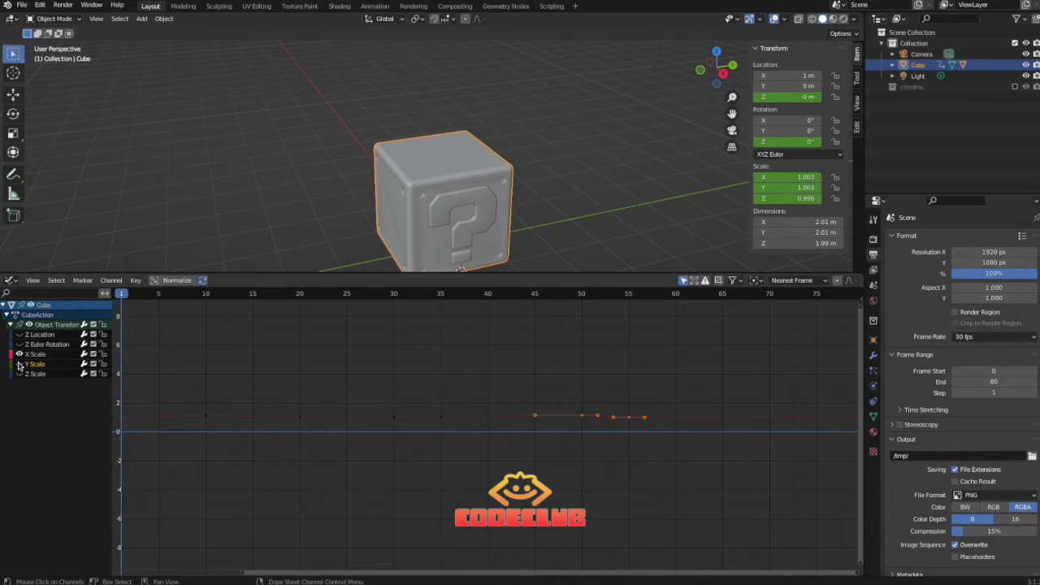
{"action": "left_click", "coordinate": [19, 364]}
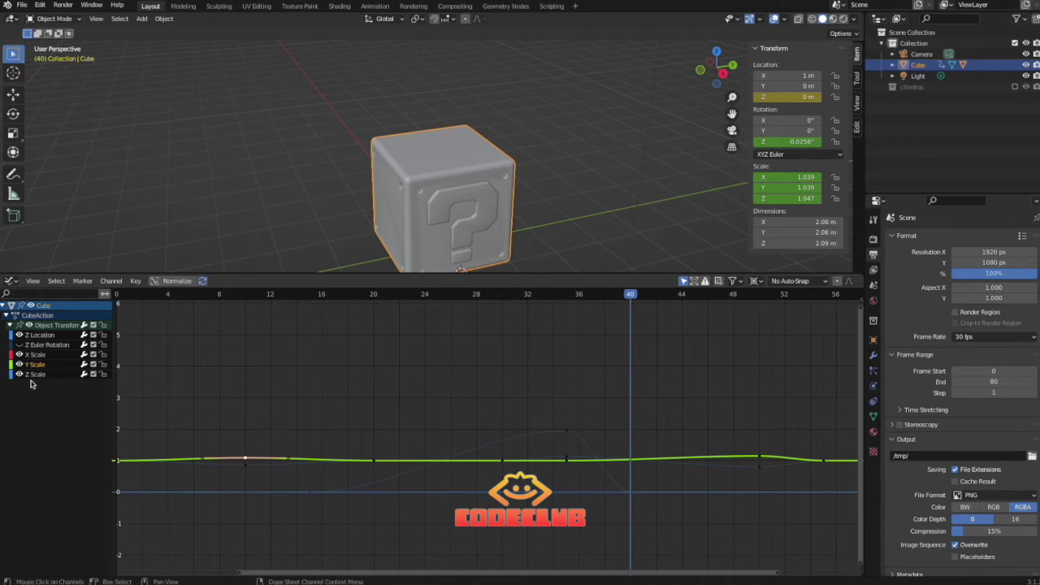
{"action": "left_click", "coordinate": [245, 460]}
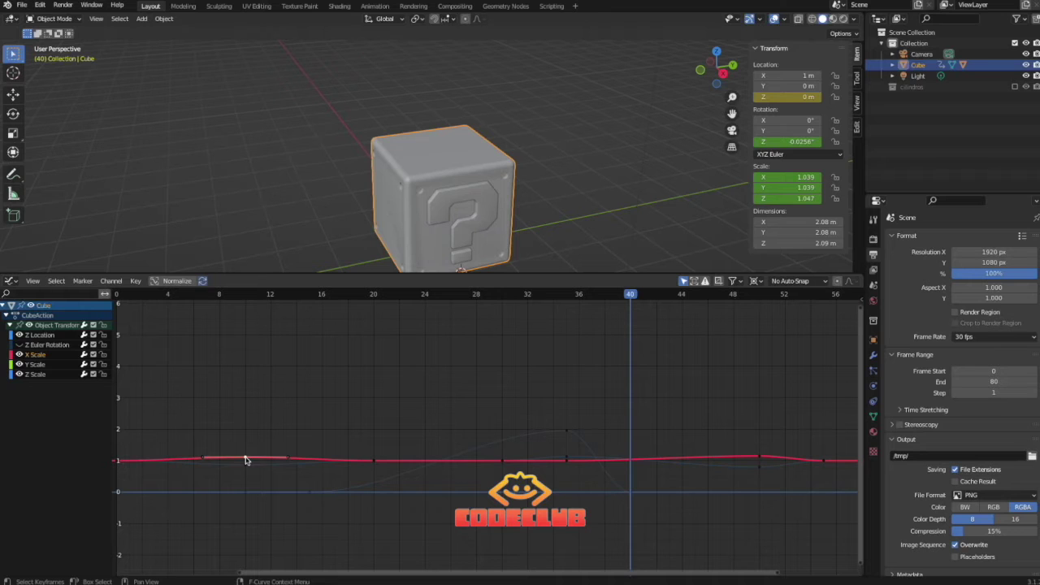
{"action": "key", "text": "Home"}
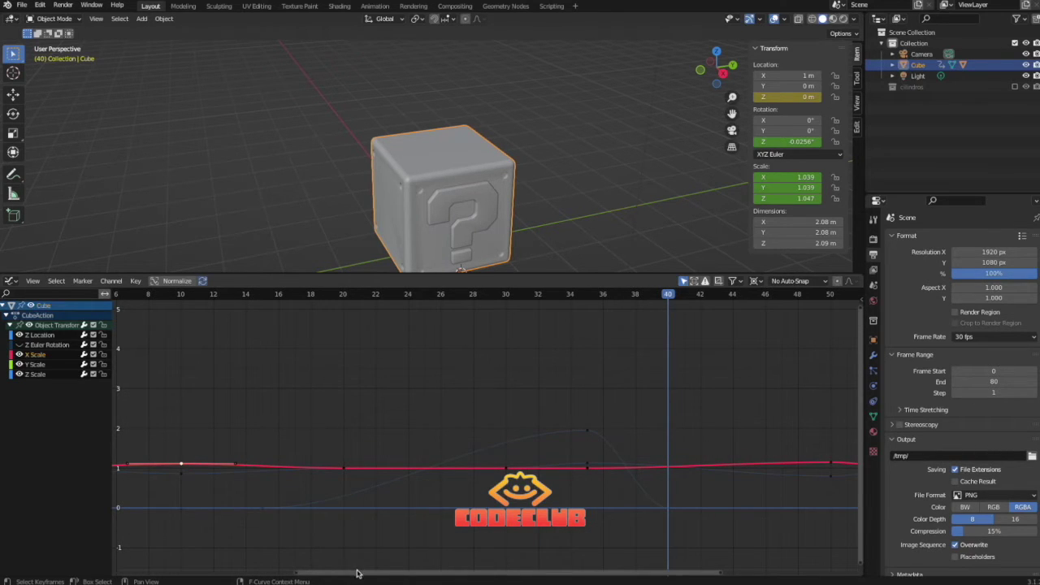
{"action": "left_click_drag", "start_coordinate": [716, 575], "coordinate": [856, 576]}
{"action": "left_click_drag", "start_coordinate": [297, 573], "coordinate": [169, 573]}
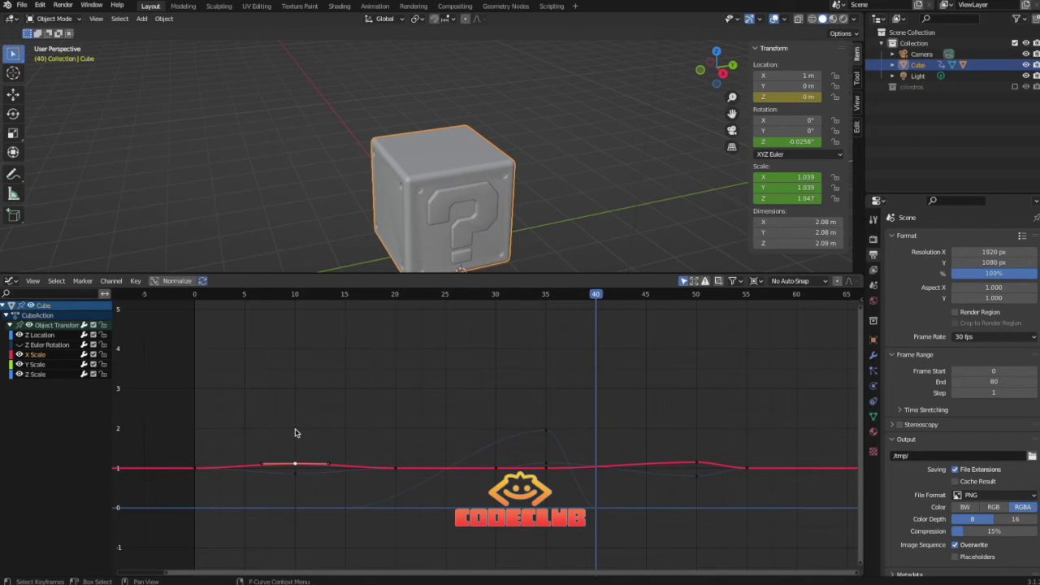
At frame 10, raise the Y Scale key to about 1.5 and lower the Z Scale key to about 0.6.
{"action": "left_click", "coordinate": [295, 463]}
{"action": "key", "text": "g"}
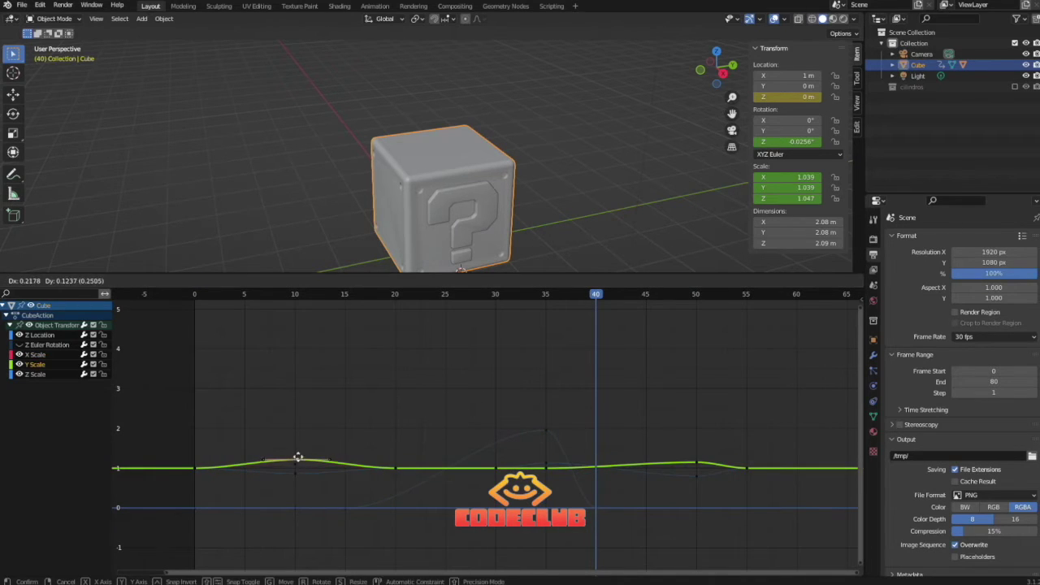
{"action": "left_click", "coordinate": [298, 447]}
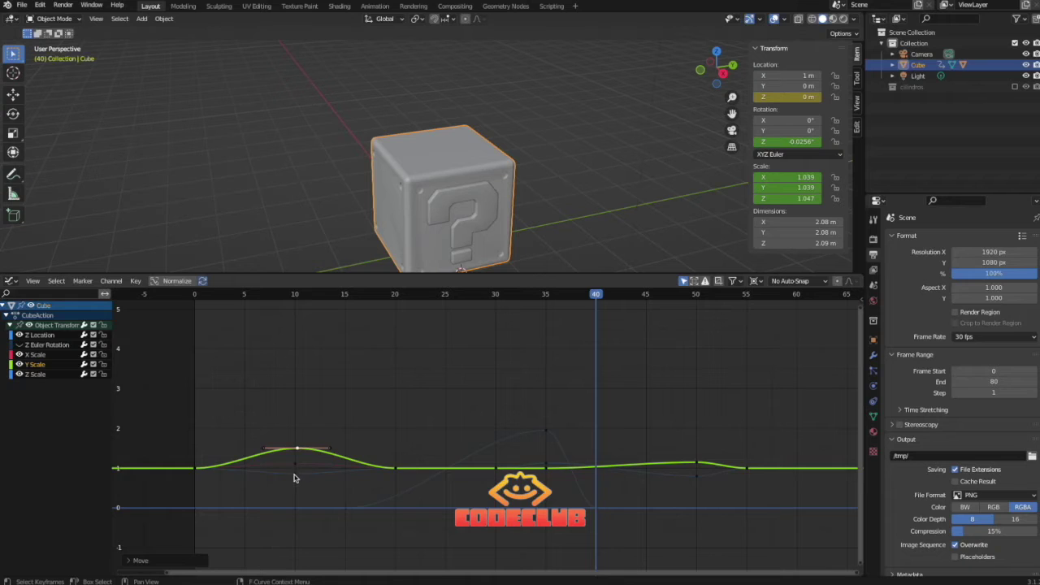
{"action": "left_click", "coordinate": [295, 475]}
{"action": "key", "text": "g"}
{"action": "left_click", "coordinate": [295, 488]}
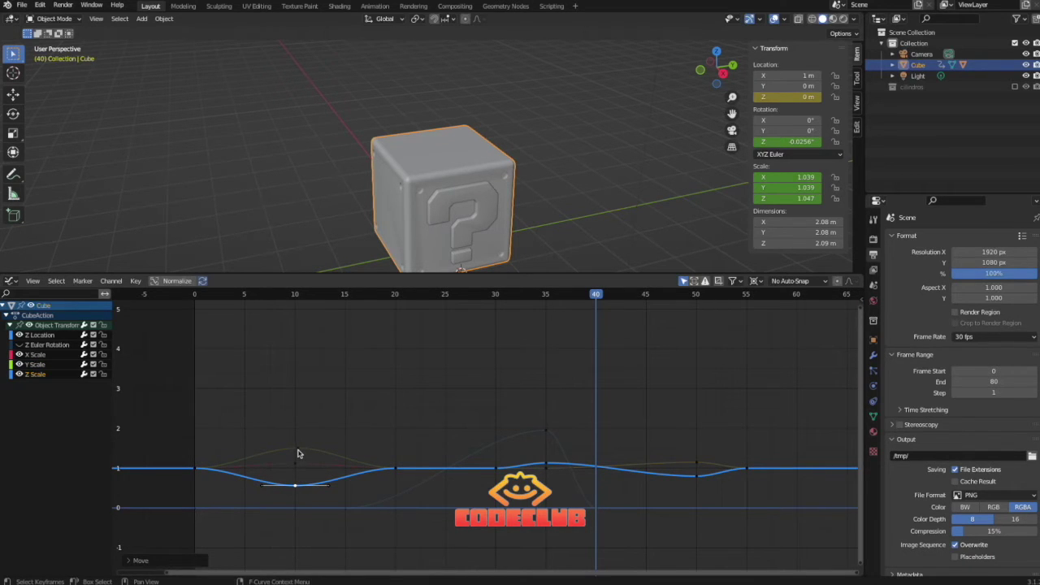
Shift the Y and Z Scale squash keys to about frame 7, with Y near 1.65 and Z near 0.45.
{"action": "left_click", "coordinate": [298, 451]}
{"action": "left_click_drag", "start_coordinate": [298, 451], "coordinate": [266, 450]}
{"action": "left_click_drag", "start_coordinate": [294, 488], "coordinate": [263, 485]}
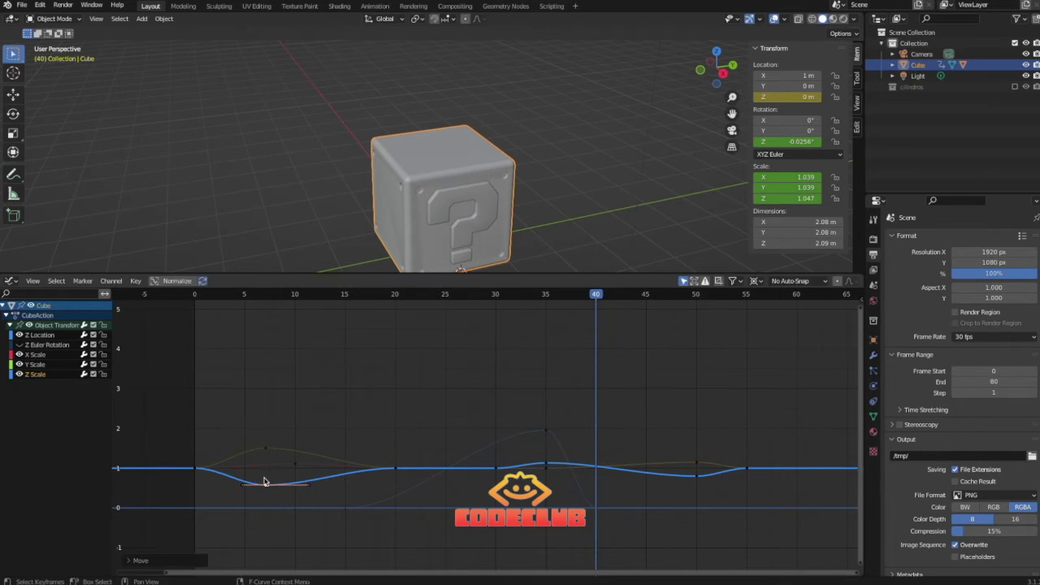
{"action": "left_click", "coordinate": [264, 452]}
{"action": "left_click_drag", "start_coordinate": [262, 448], "coordinate": [263, 443]}
{"action": "left_click", "coordinate": [263, 487]}
{"action": "left_click_drag", "start_coordinate": [264, 485], "coordinate": [243, 496]}
{"action": "left_click", "coordinate": [264, 445]}
{"action": "left_click_drag", "start_coordinate": [244, 443], "coordinate": [241, 436]}
Move the Z Location peak key to about frame 27 and height 2.7, and adjust its handles.
{"action": "left_click", "coordinate": [545, 432]}
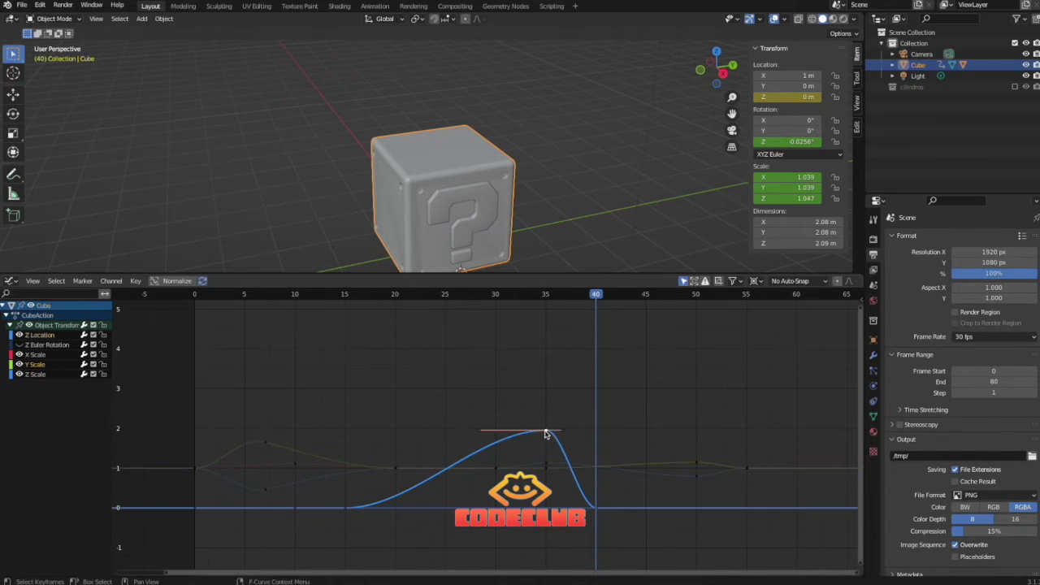
{"action": "left_click_drag", "start_coordinate": [545, 432], "coordinate": [403, 401]}
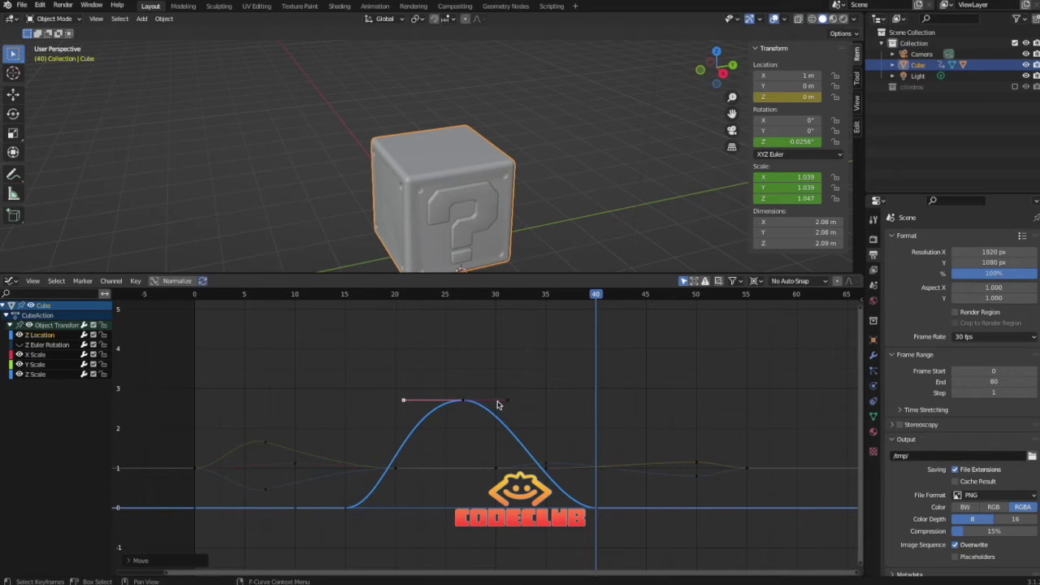
{"action": "left_click_drag", "start_coordinate": [506, 404], "coordinate": [522, 403]}
Slide the Z Location keys before the jump earlier along the time axis so the rise starts at about frame 11.
{"action": "mouse_move", "coordinate": [345, 508]}
{"action": "left_mouse_down"}
{"action": "mouse_move", "coordinate": [325, 506]}
{"action": "mouse_move", "coordinate": [356, 514]}
{"action": "left_mouse_up"}
{"action": "key", "text": "ctrl+z"}
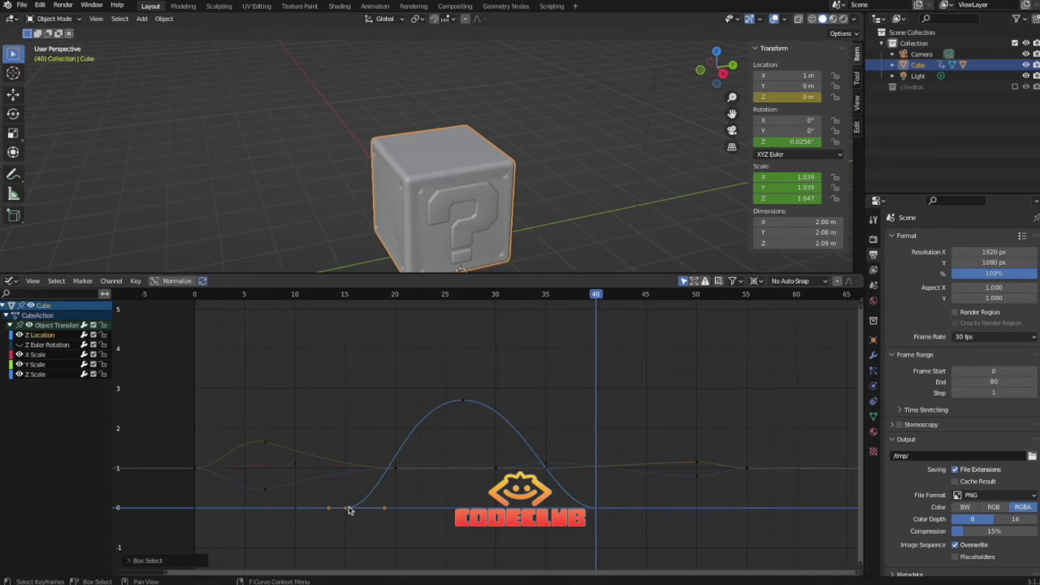
{"action": "key", "text": "g"}
{"action": "key", "text": "x"}
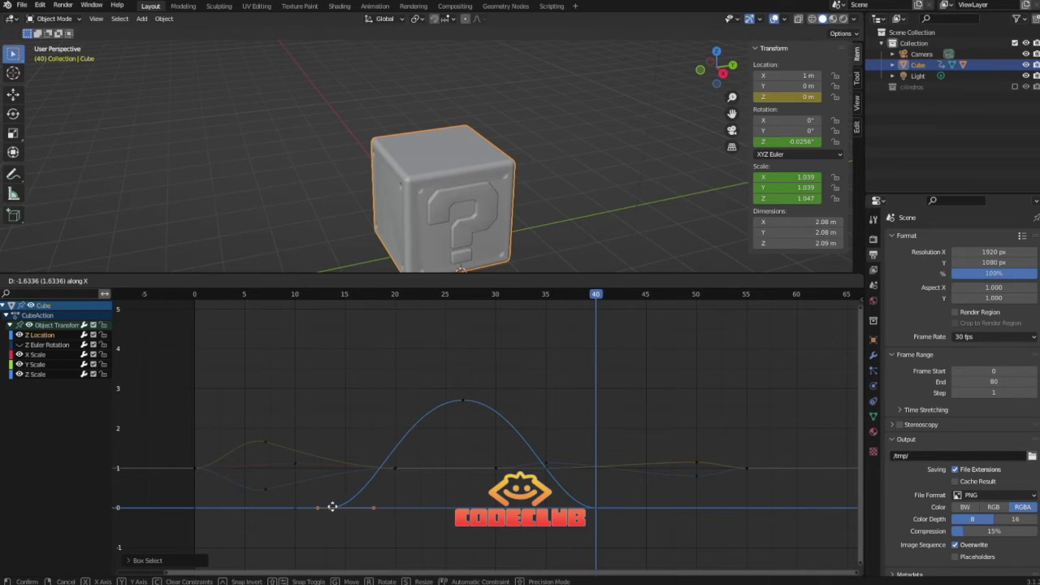
{"action": "left_click", "coordinate": [328, 507]}
{"action": "left_click", "coordinate": [299, 524]}
{"action": "left_click_drag", "start_coordinate": [288, 519], "coordinate": [333, 507]}
{"action": "key", "text": "g"}
{"action": "key", "text": "x"}
{"action": "left_click", "coordinate": [324, 502]}
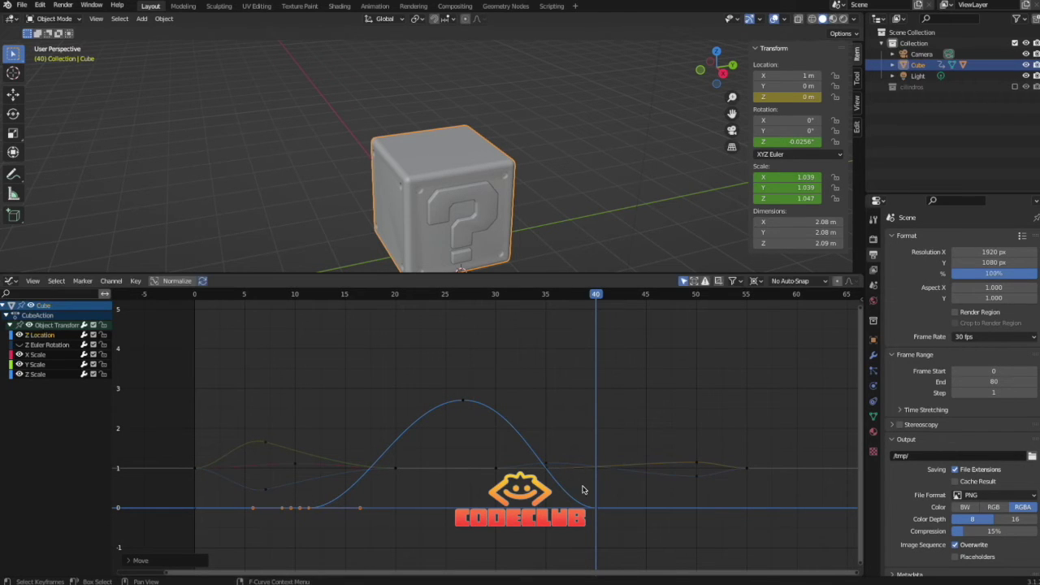
Move the X, Y and Z Scale keys at frames 50 and 55 about 6 frames earlier.
{"action": "left_click", "coordinate": [628, 471]}
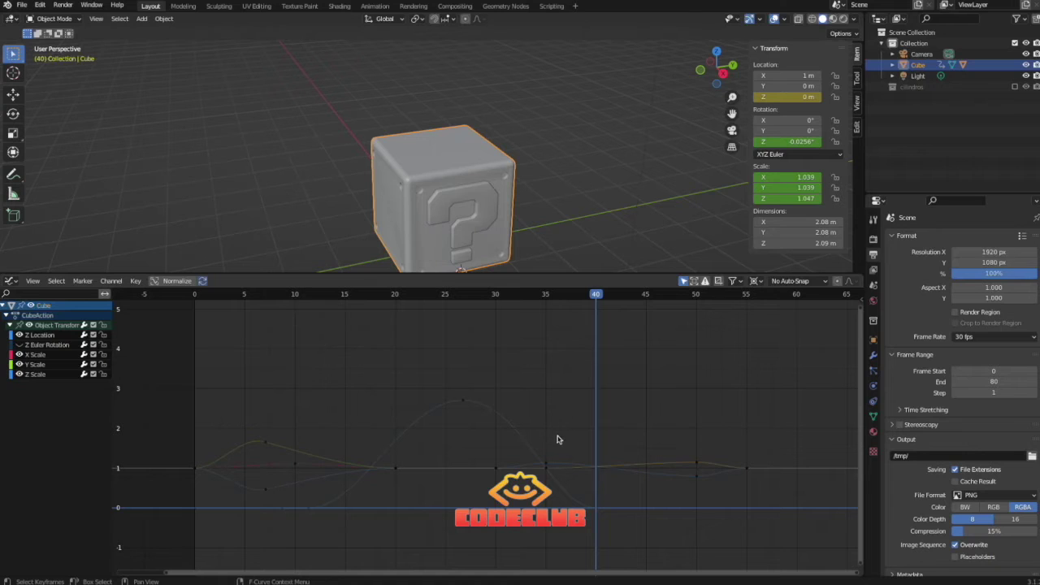
{"action": "left_click_drag", "start_coordinate": [604, 439], "coordinate": [764, 499]}
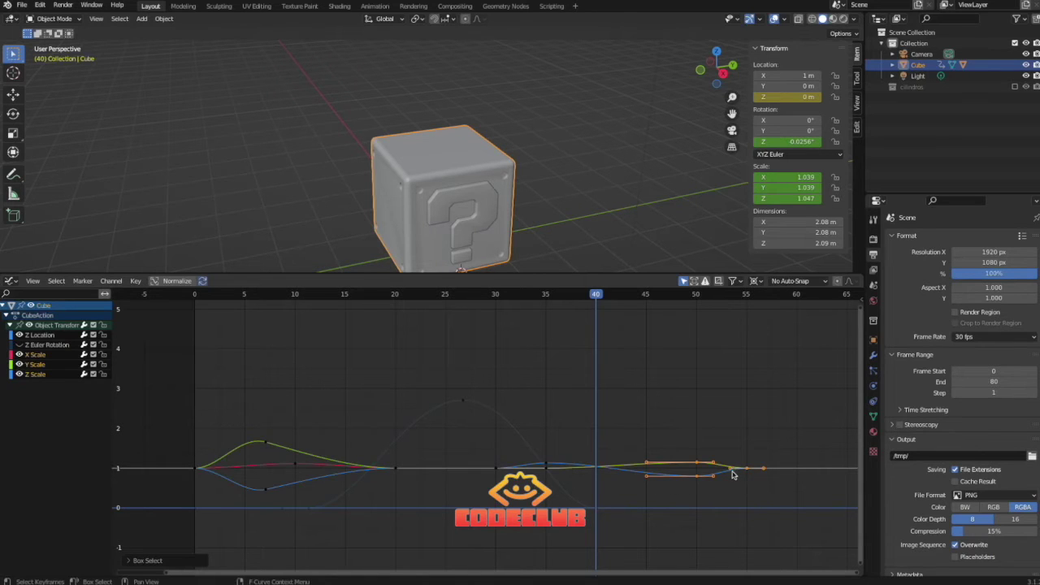
{"action": "key", "text": "g"}
{"action": "key", "text": "x"}
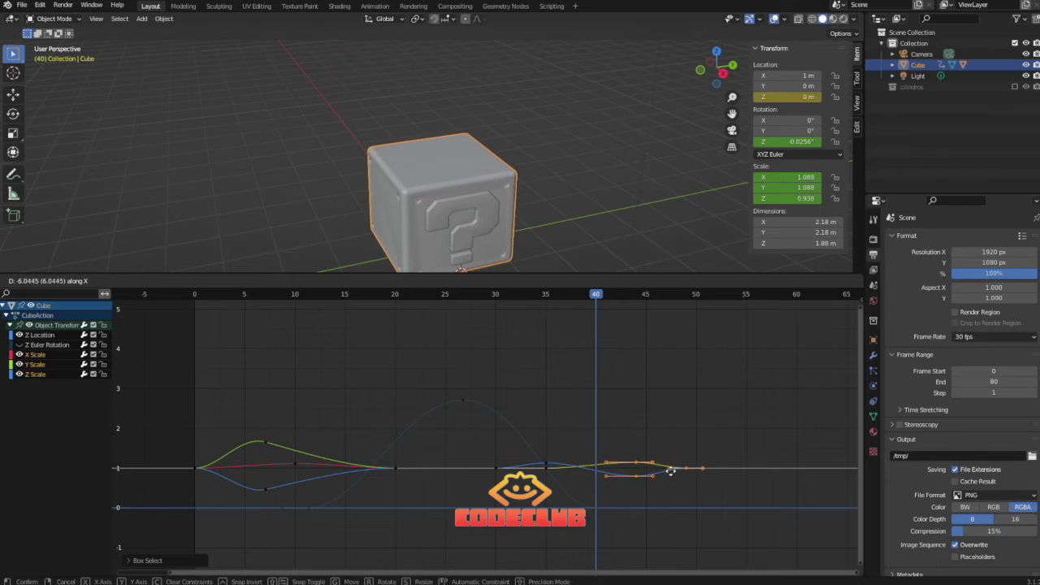
{"action": "left_click", "coordinate": [670, 472]}
Exaggerate the landing squash near frame 44: raise X Scale to about 1.25, Y Scale to about 1.4 and lower Z Scale to about 0.7.
{"action": "left_click", "coordinate": [630, 461]}
{"action": "left_click", "coordinate": [631, 461]}
{"action": "left_click", "coordinate": [630, 462]}
{"action": "key", "text": "g"}
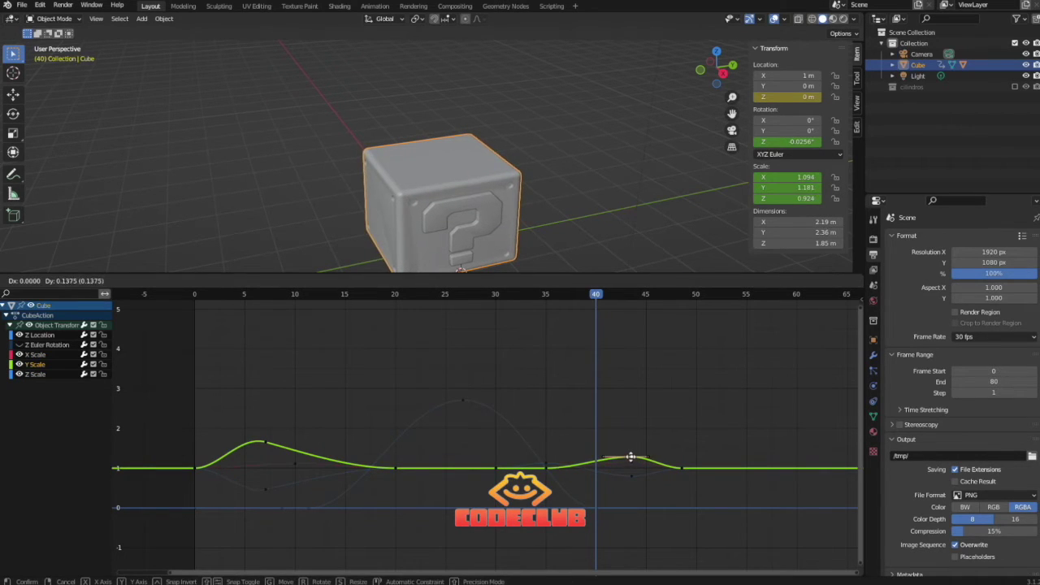
{"action": "left_click", "coordinate": [631, 460]}
{"action": "left_click_drag", "start_coordinate": [629, 476], "coordinate": [632, 456]}
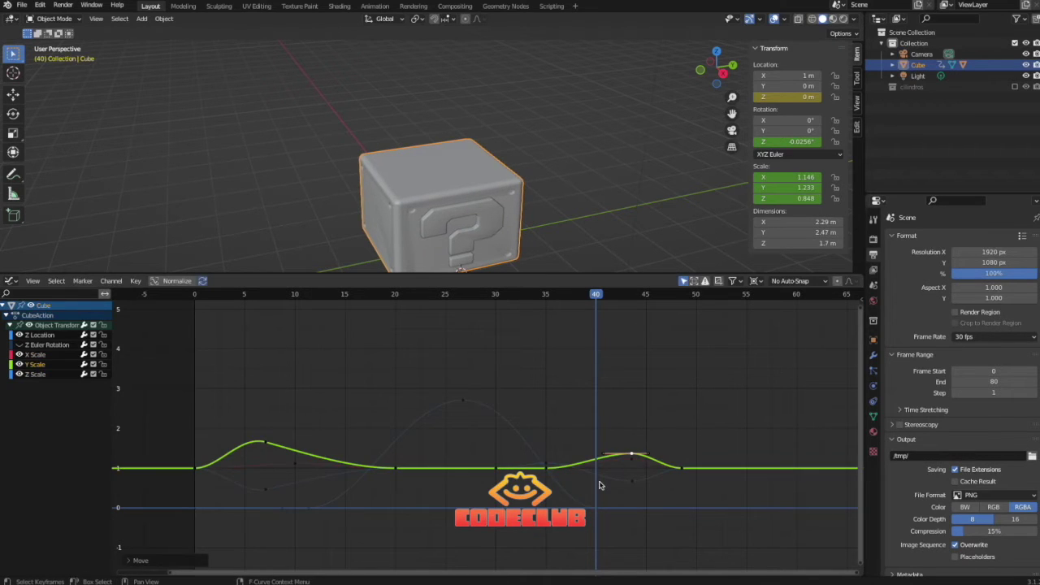
Deselect the keyframes and play back the adjusted jump.
{"action": "left_click", "coordinate": [542, 483]}
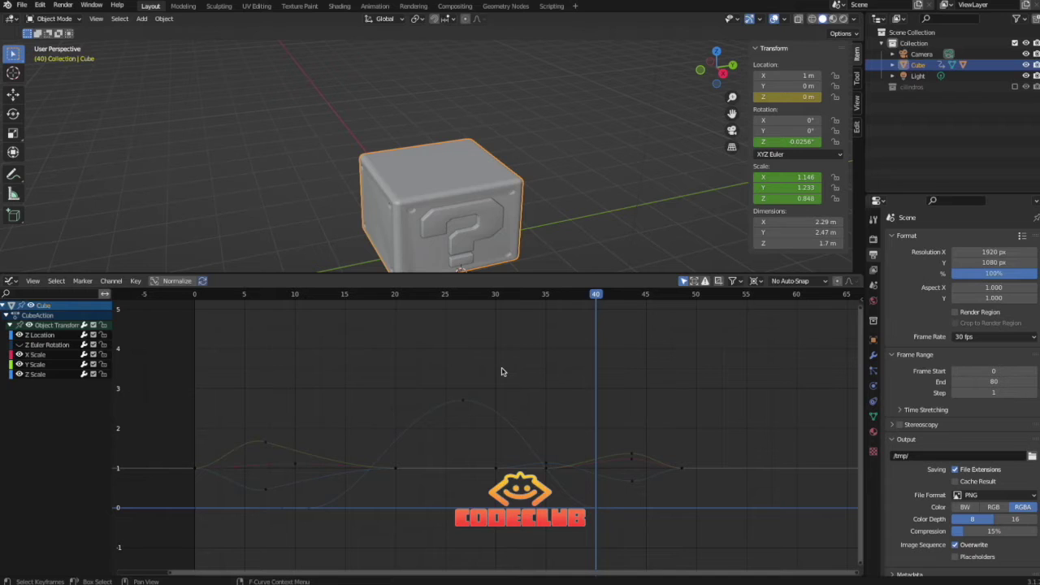
{"action": "key", "text": "space"}
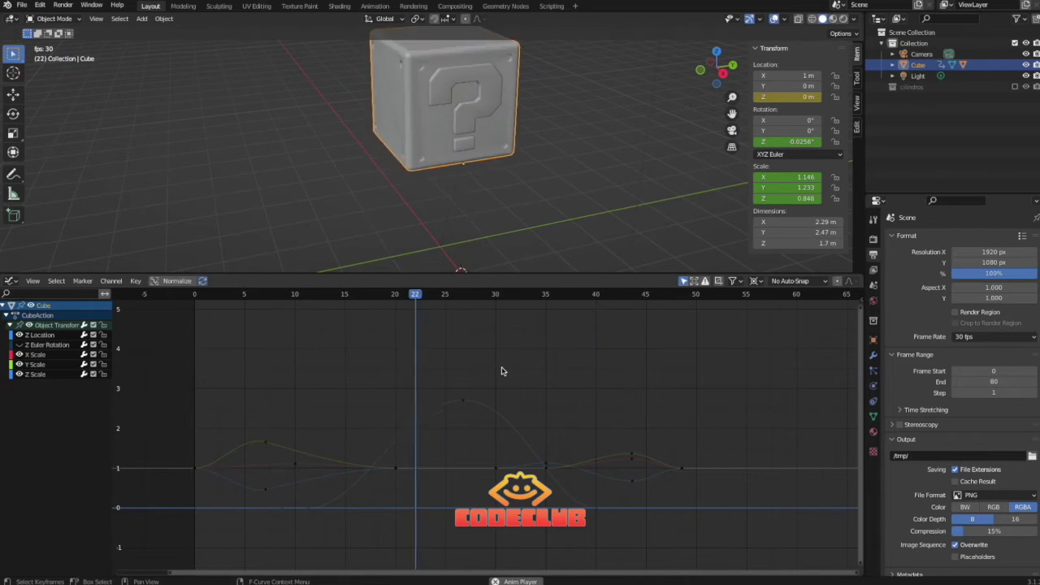
{"action": "key", "text": "space"}
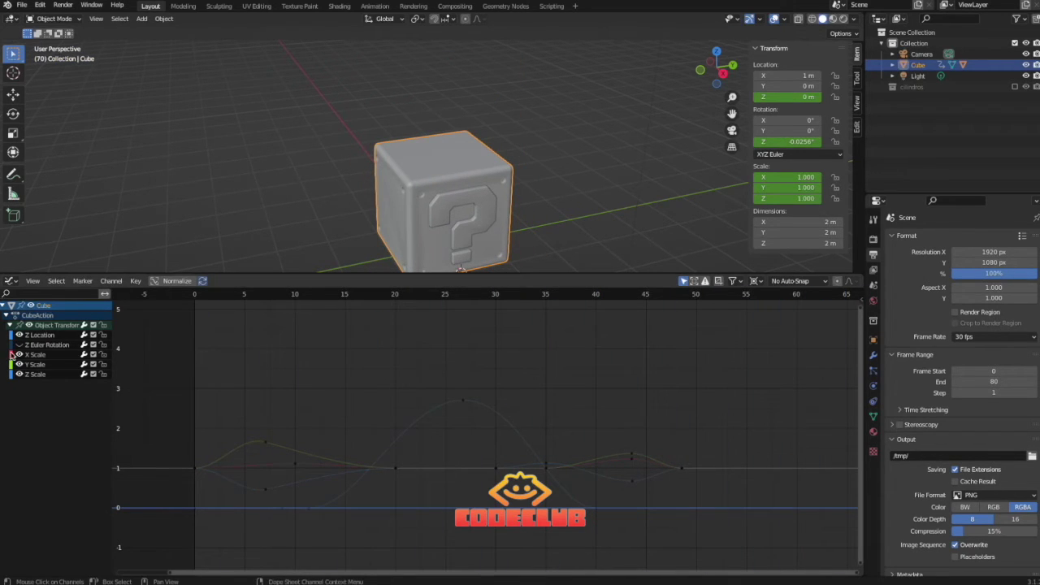
Hide the scale and Z Location curves, show the Z Euler Rotation channel and view the question block from the front.
{"action": "left_click", "coordinate": [19, 364]}
{"action": "left_click", "coordinate": [19, 374]}
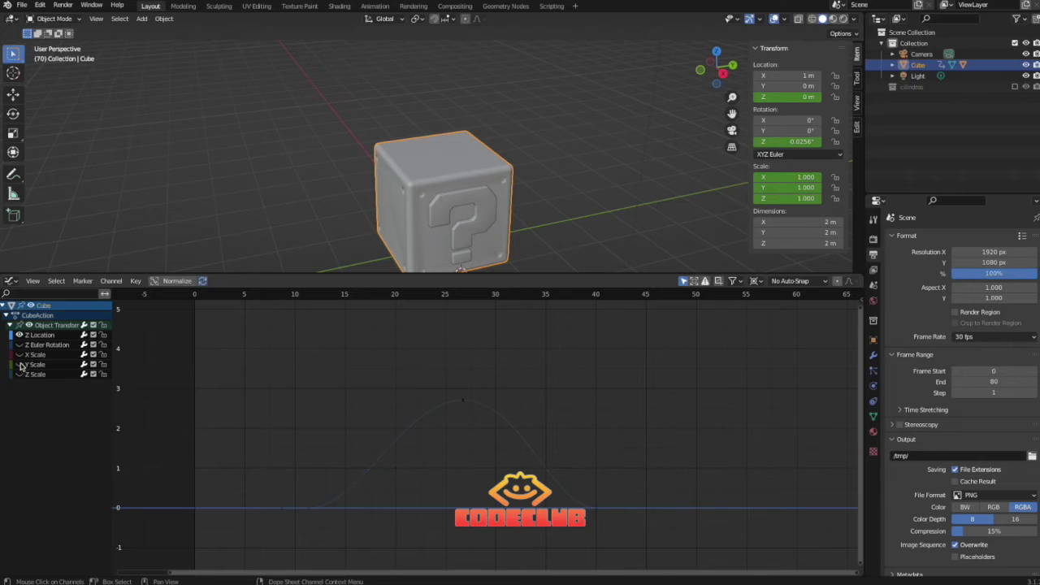
{"action": "left_click", "coordinate": [20, 336]}
{"action": "left_click", "coordinate": [19, 345]}
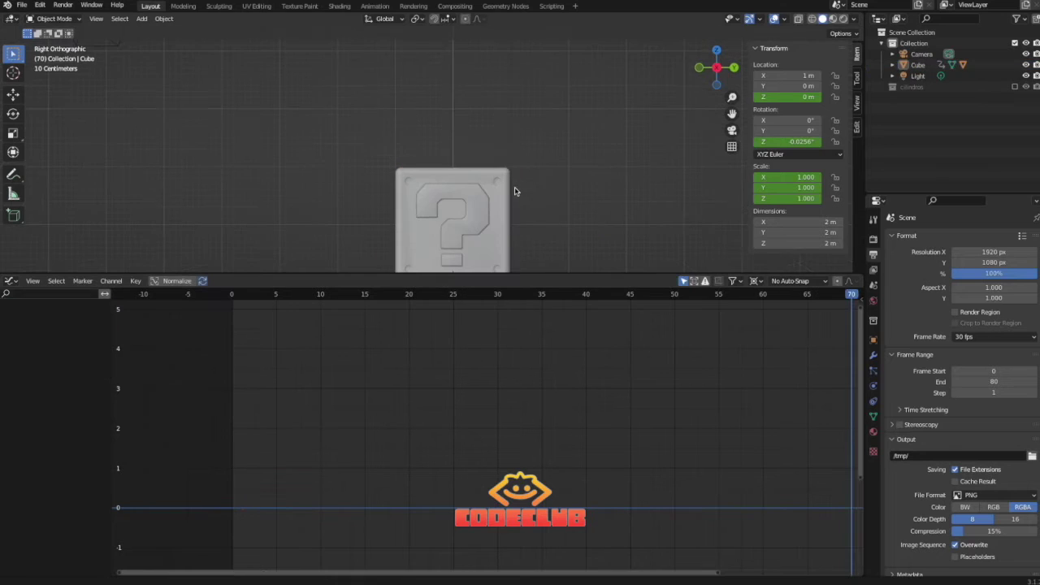
{"action": "mouse_move", "coordinate": [514, 187]}
{"action": "middle_mouse_down", "text": "shift"}
{"action": "mouse_move", "coordinate": [531, 130]}
{"action": "mouse_move", "coordinate": [520, 185]}
{"action": "middle_mouse_up", "text": "shift"}
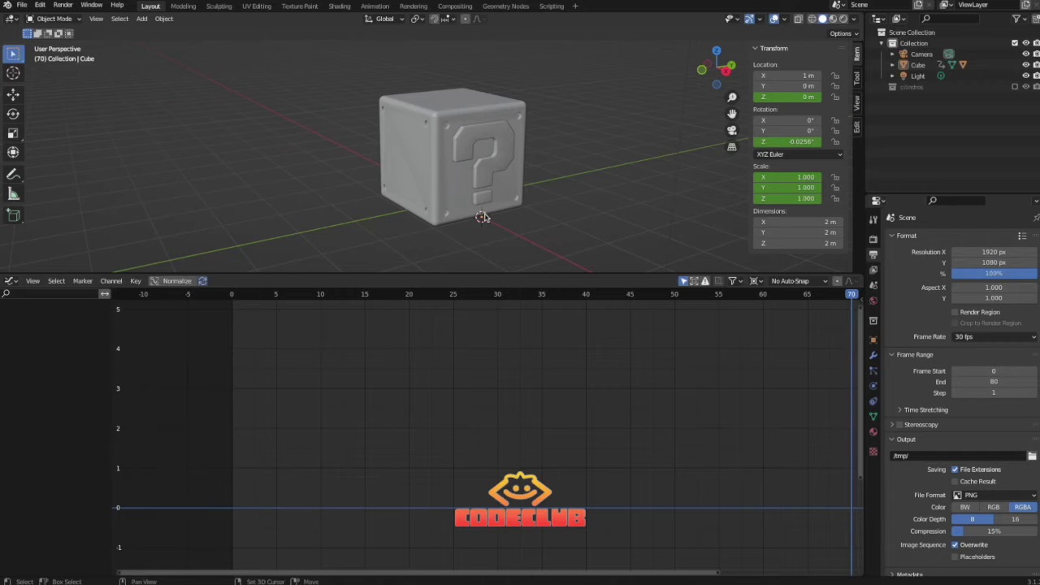
Reset the 3D cursor to the world origin and set the question block's origin to the 3D cursor.
{"action": "key", "text": "shift+c"}
{"action": "scroll", "coordinate": [413, 155], "scroll_direction": "up", "scroll_amount": 6}
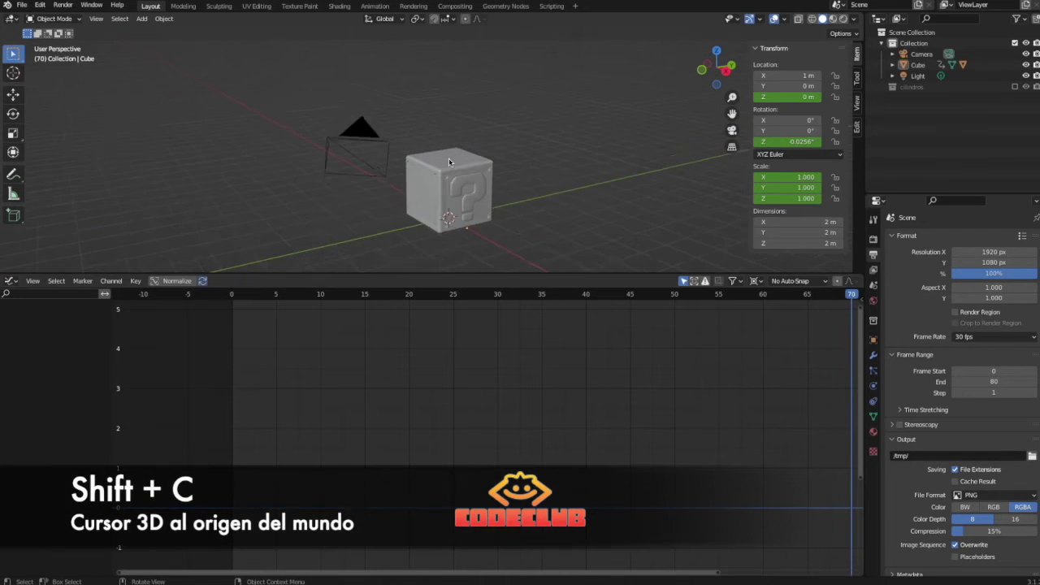
{"action": "left_click", "coordinate": [919, 65]}
{"action": "middle_click_drag", "start_coordinate": [571, 165], "coordinate": [564, 172]}
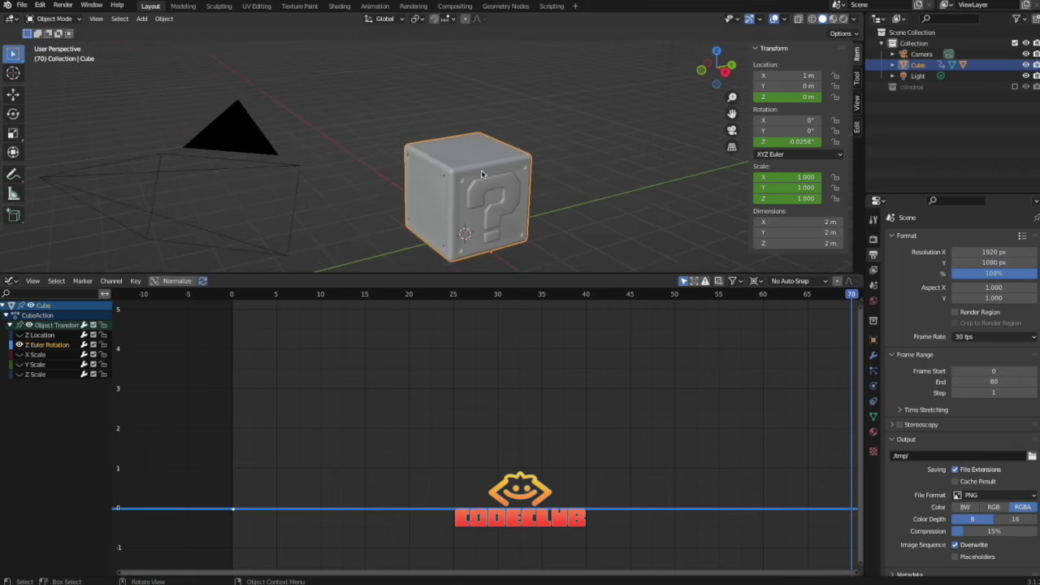
{"action": "right_click", "coordinate": [483, 169]}
{"action": "mouse_move", "coordinate": [483, 170]}
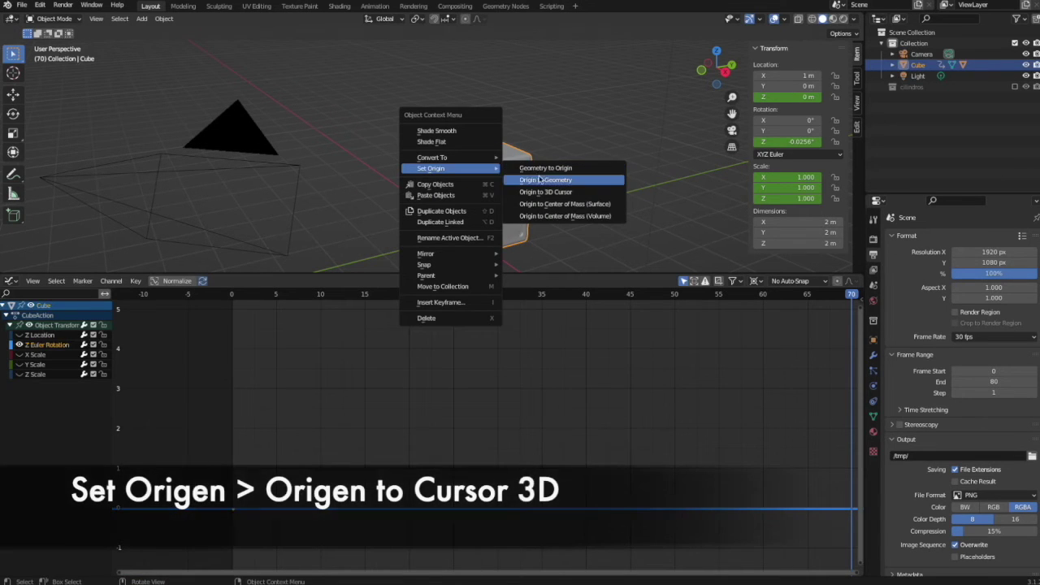
{"action": "left_click", "coordinate": [541, 192]}
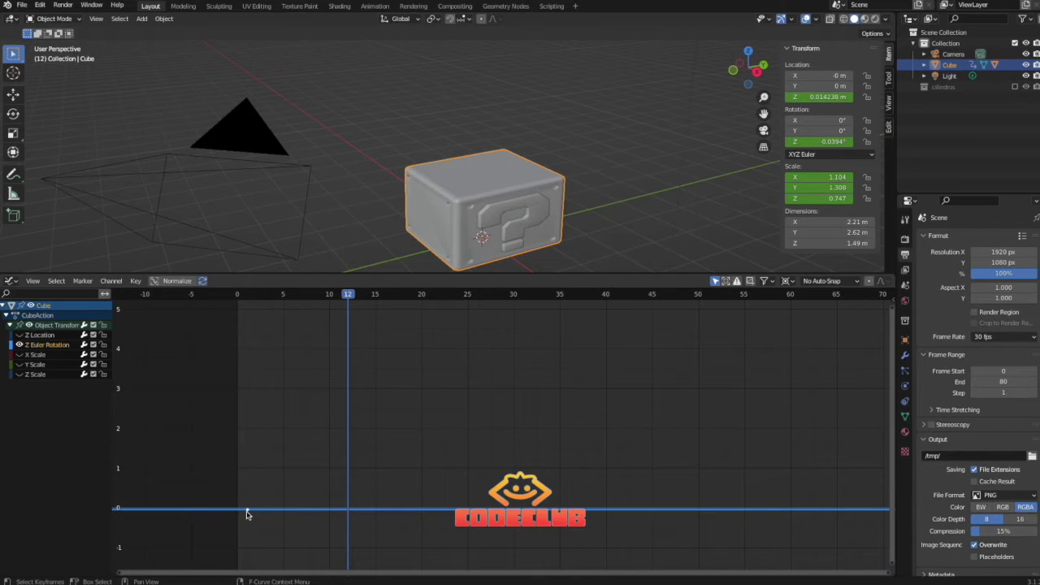
Move the Z Euler Rotation key along time to frame 12.
{"action": "key", "text": "g"}
{"action": "key", "text": "x"}
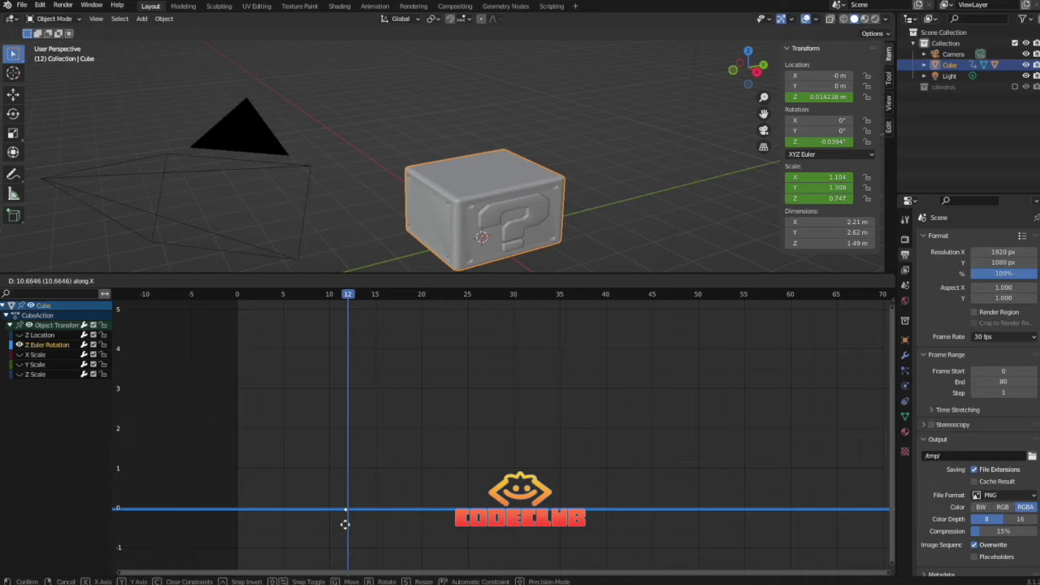
{"action": "left_click", "coordinate": [346, 528]}
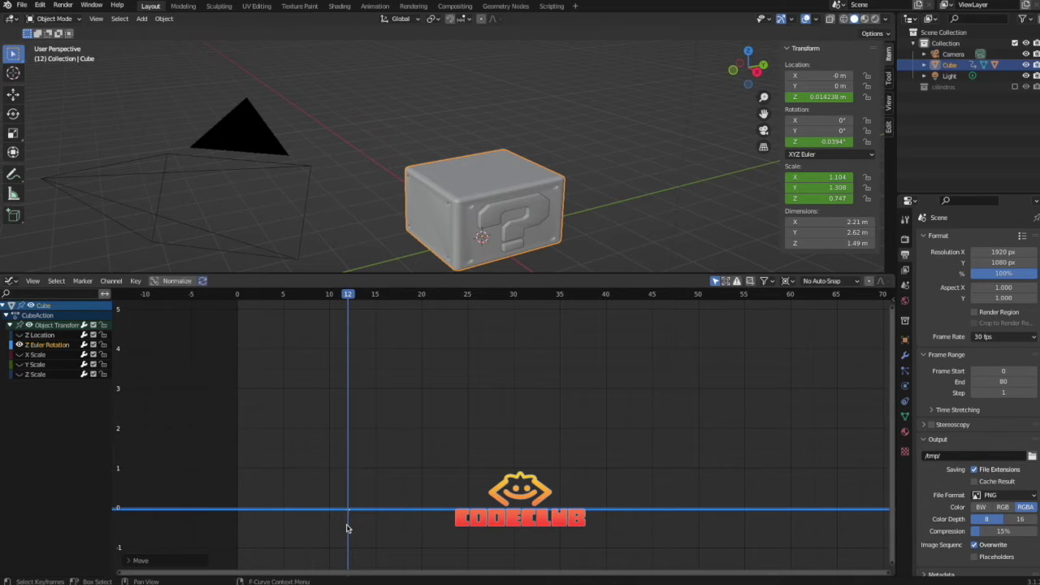
Duplicate the Z Euler Rotation key to about frame 35 and raise the copy by 360 degrees for a full spin.
{"action": "key", "text": "g"}
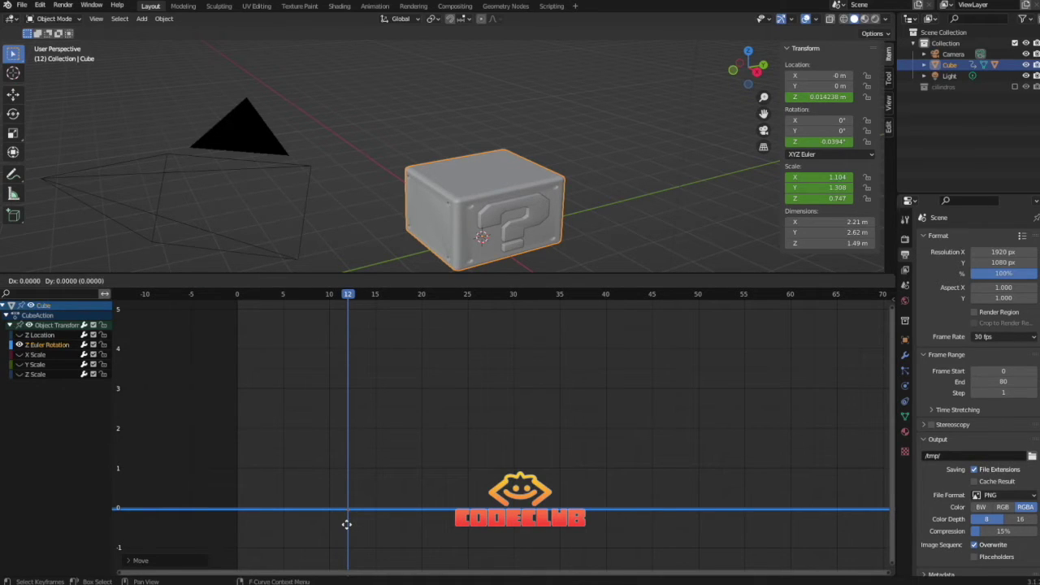
{"action": "key", "text": "x"}
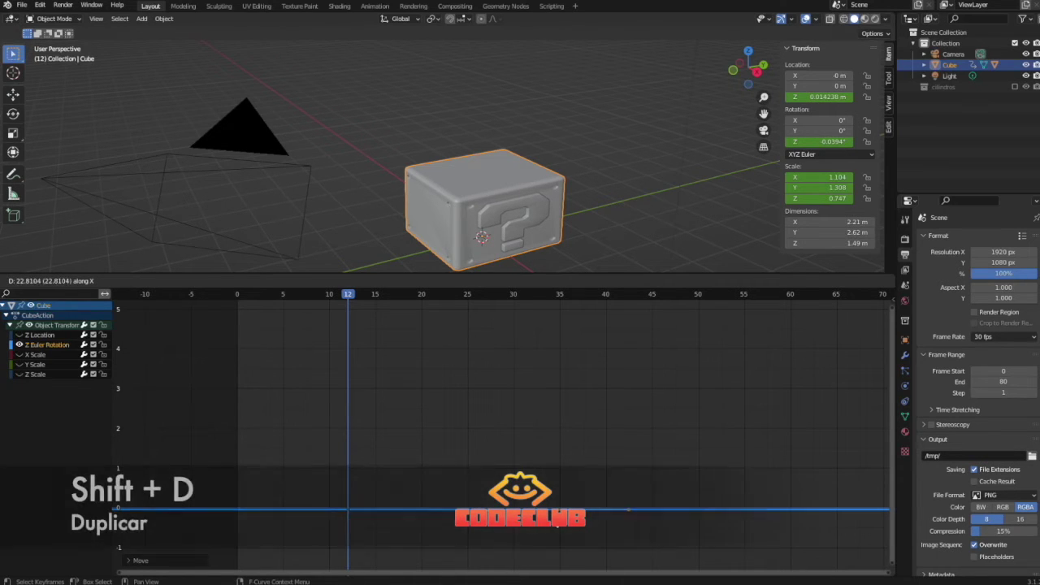
{"action": "left_click", "coordinate": [560, 528]}
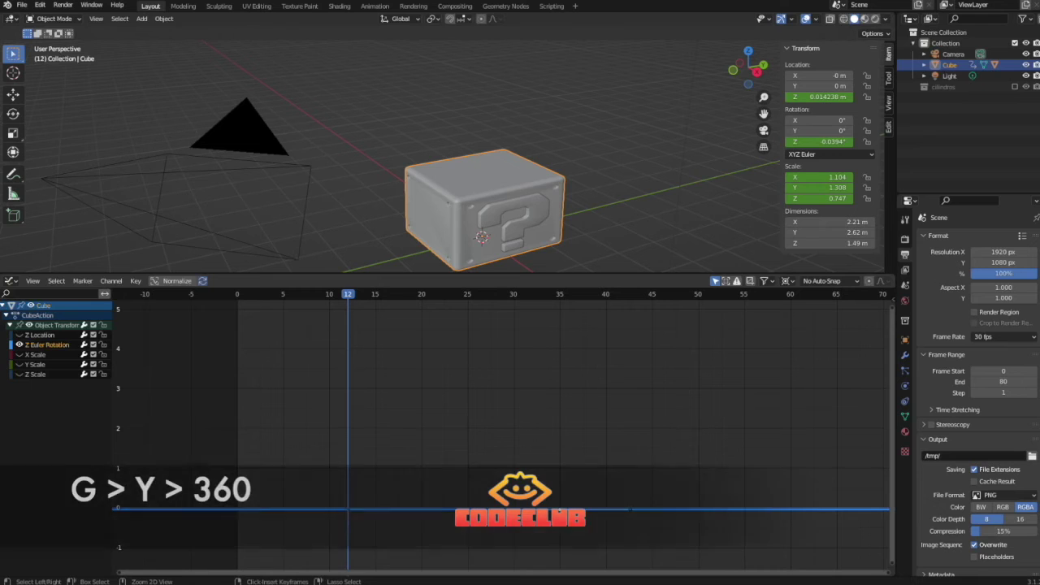
{"action": "type", "text": "y"}
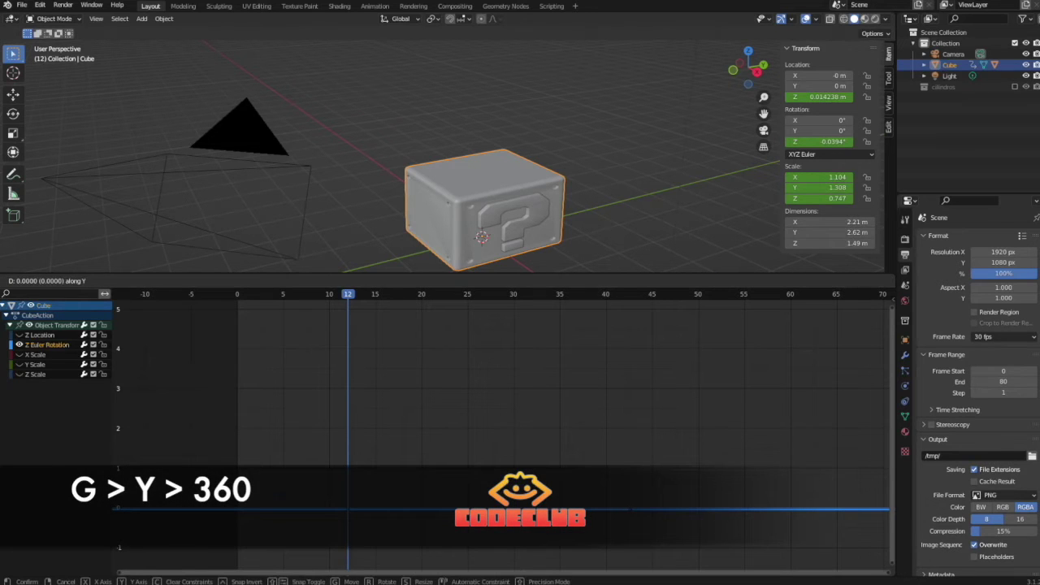
{"action": "type", "text": "360"}
{"action": "key", "text": "Return"}
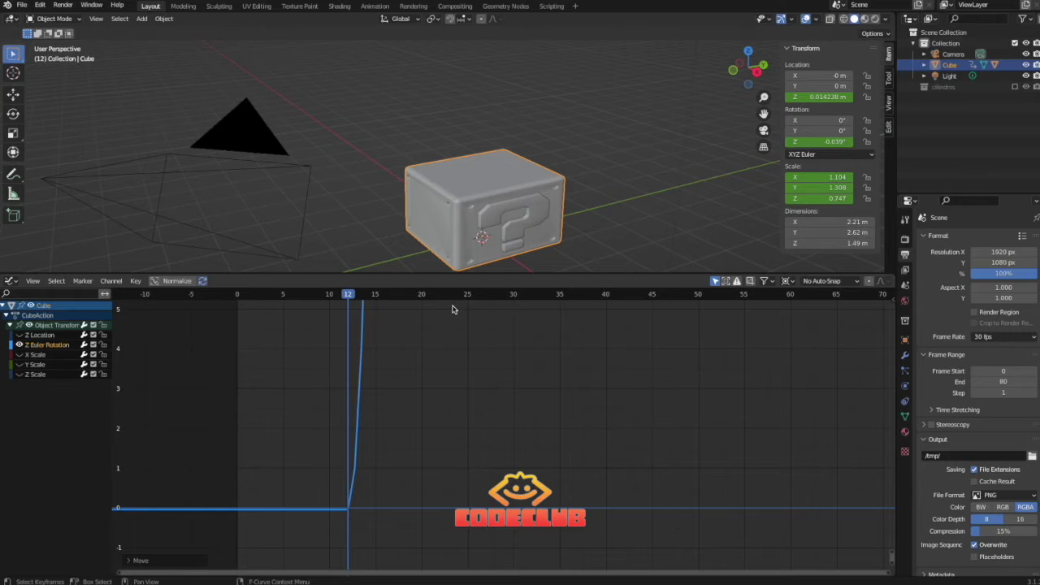
Play back the spinning jump and examine the full Z Euler Rotation curve.
{"action": "key", "text": "space"}
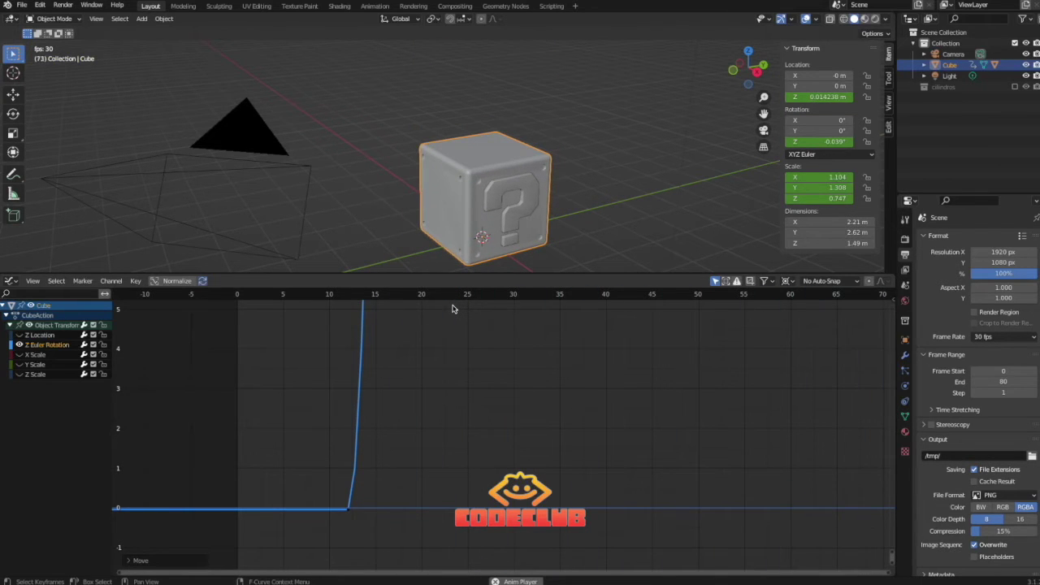
{"action": "key", "text": "space"}
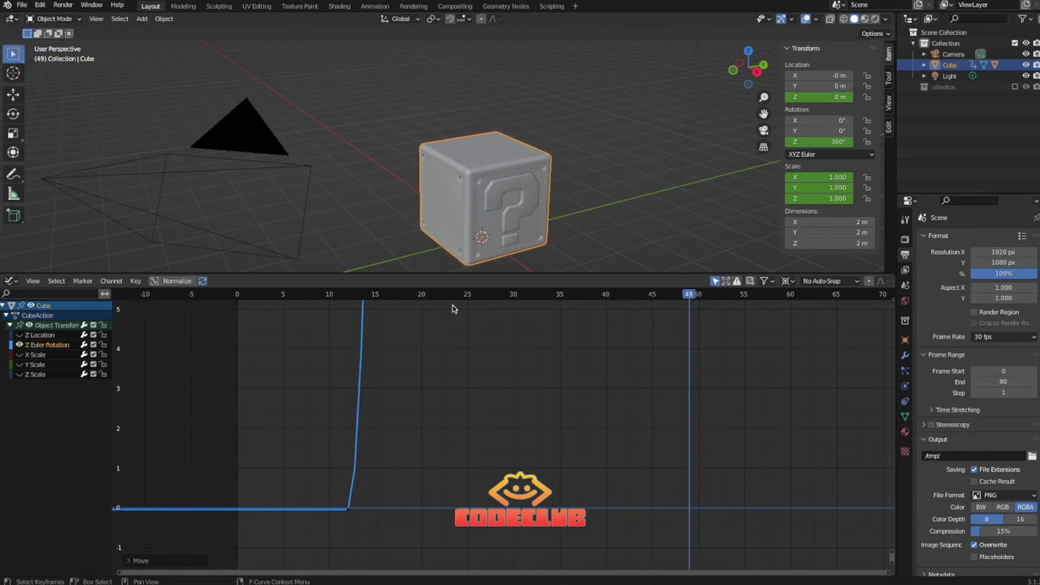
{"action": "scroll", "coordinate": [461, 302], "scroll_direction": "up", "scroll_amount": 2}
{"action": "scroll", "coordinate": [464, 382], "scroll_direction": "down", "scroll_amount": 10}
{"action": "left_click_drag", "start_coordinate": [891, 460], "coordinate": [891, 569]}
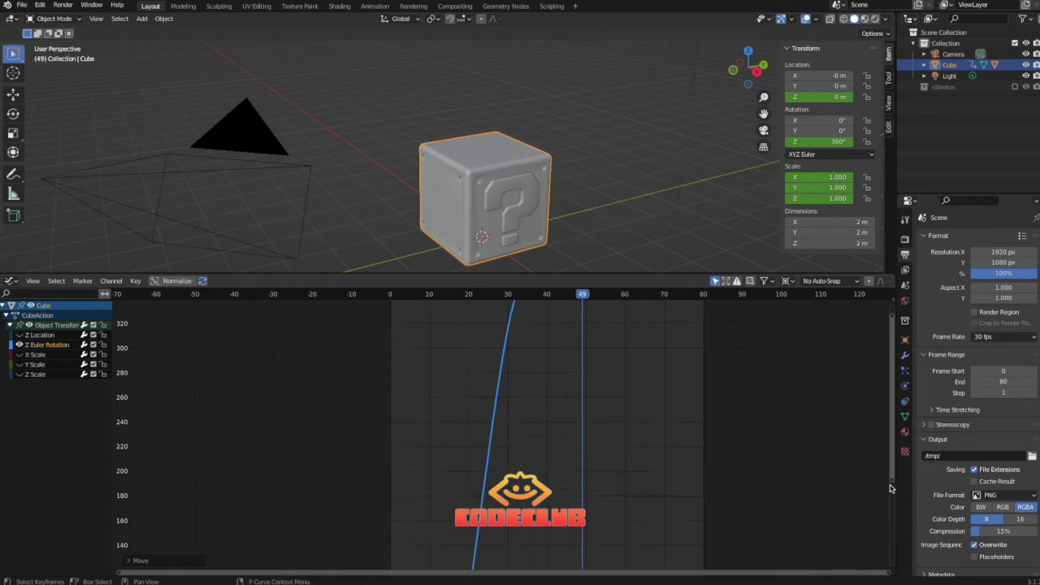
{"action": "key", "text": "Home"}
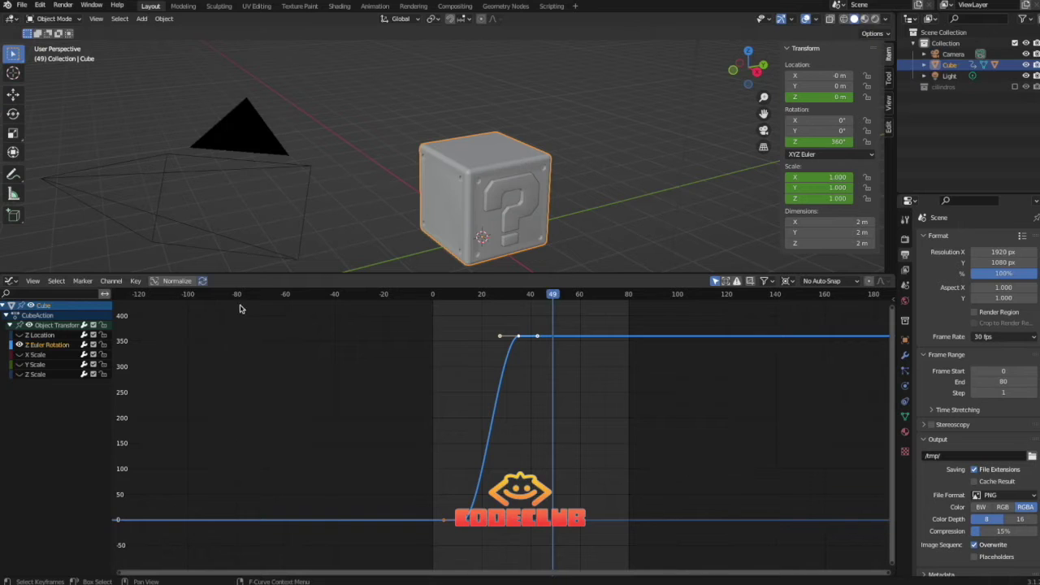
Enable Normalize in the Graph Editor and make all of the block's location, rotation and scale curves visible.
{"action": "left_click", "coordinate": [179, 281]}
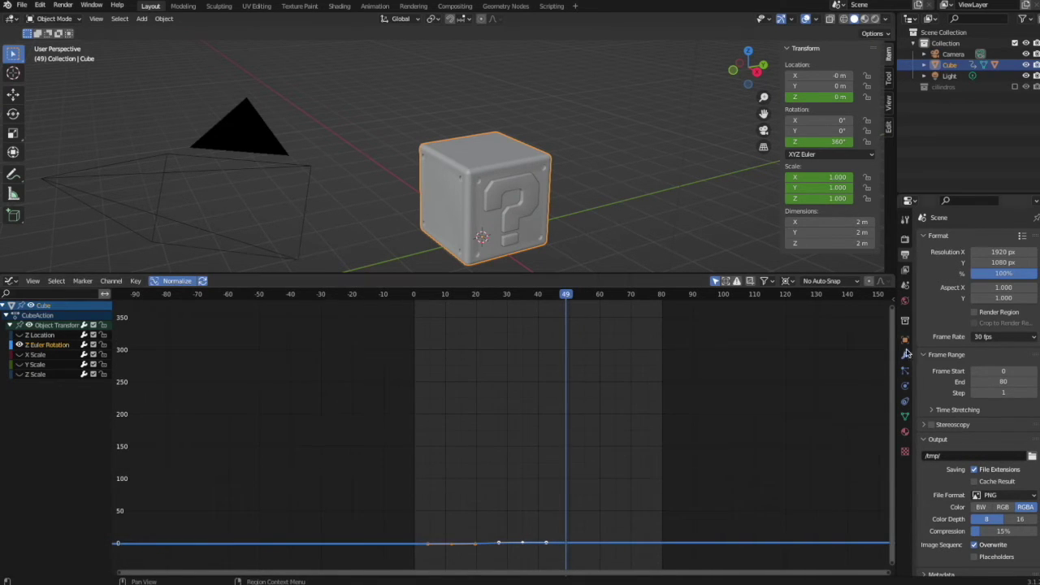
{"action": "key", "text": "Home"}
{"action": "left_click", "coordinate": [32, 334]}
{"action": "left_click", "coordinate": [19, 346]}
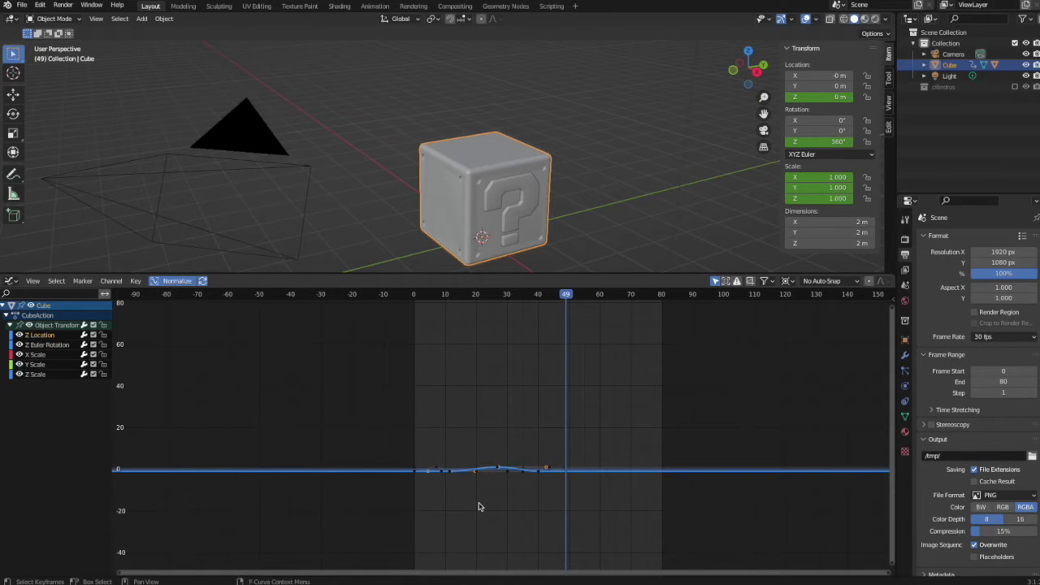
Stretch the incoming handle of the Z Location peak key near frame 27 horizontally to about frame 15.
{"action": "scroll", "coordinate": [480, 506], "scroll_direction": "up", "scroll_amount": 8}
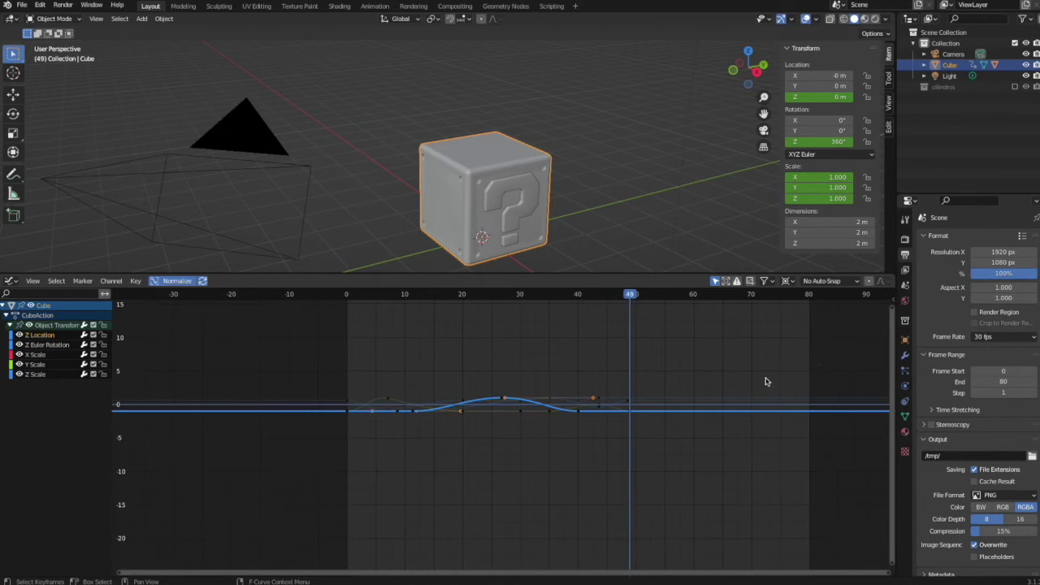
{"action": "left_click_drag", "start_coordinate": [891, 312], "coordinate": [890, 443]}
{"action": "middle_click_drag", "start_coordinate": [695, 326], "coordinate": [687, 446]}
{"action": "scroll", "coordinate": [484, 351], "scroll_direction": "up", "scroll_amount": 2}
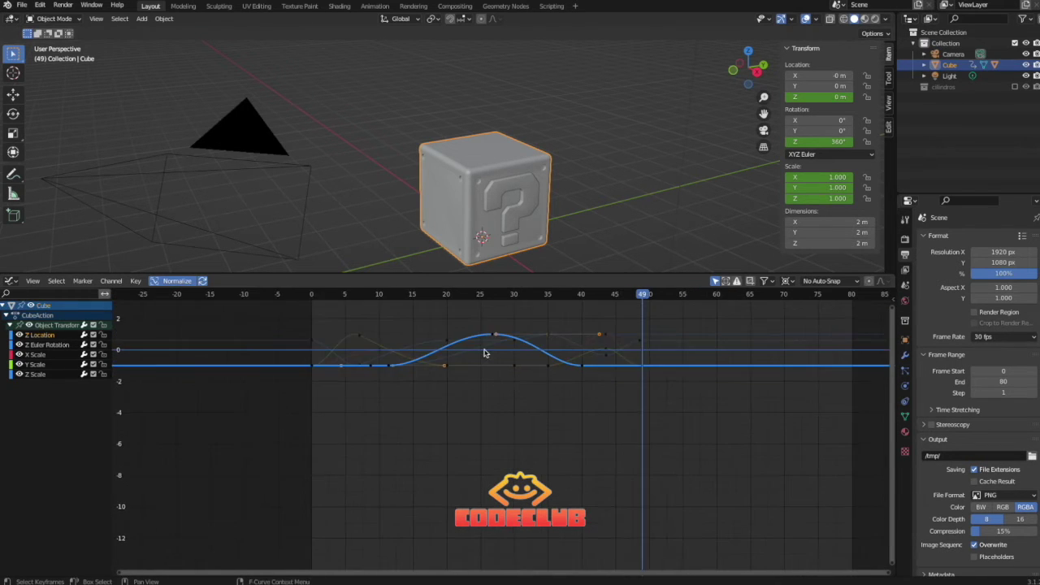
{"action": "scroll", "coordinate": [485, 349], "scroll_direction": "up", "scroll_amount": 2}
{"action": "middle_click_drag", "start_coordinate": [492, 363], "coordinate": [513, 468]}
{"action": "scroll", "coordinate": [514, 441], "scroll_direction": "up", "scroll_amount": 2}
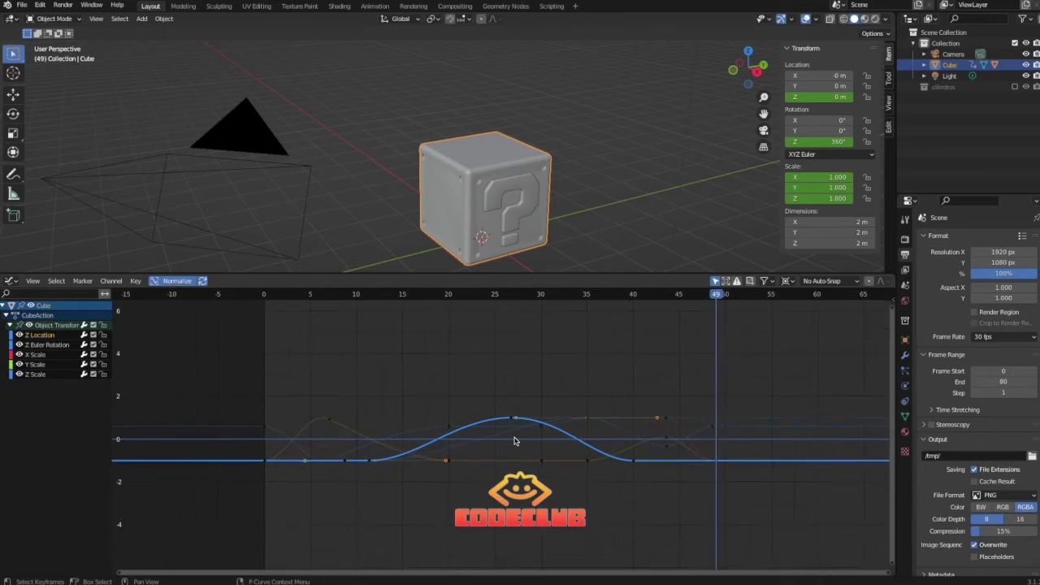
{"action": "scroll", "coordinate": [514, 441], "scroll_direction": "up", "scroll_amount": 2}
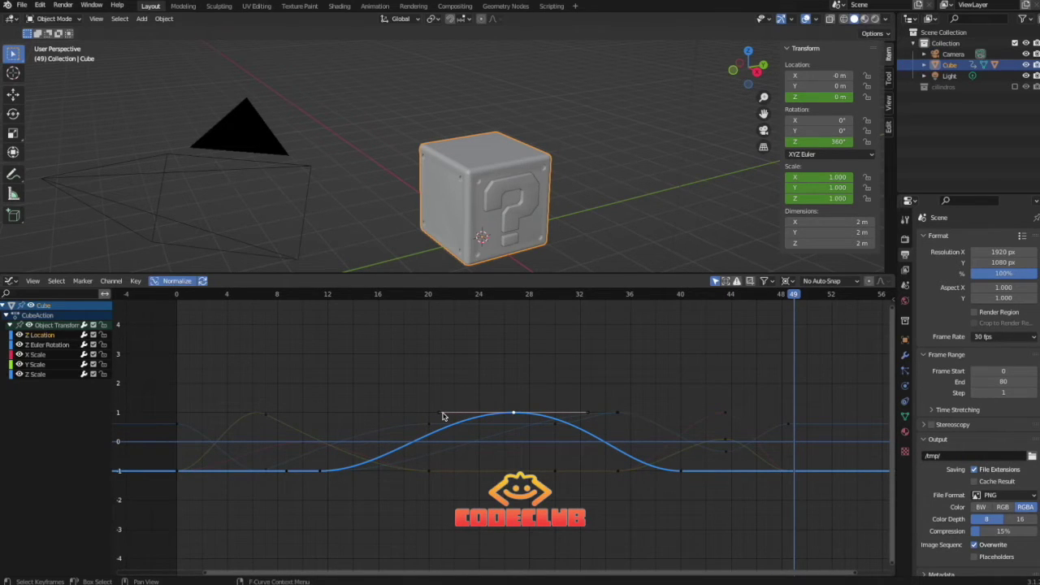
{"action": "left_click_drag", "start_coordinate": [440, 417], "coordinate": [367, 415]}
{"action": "key", "text": "x"}
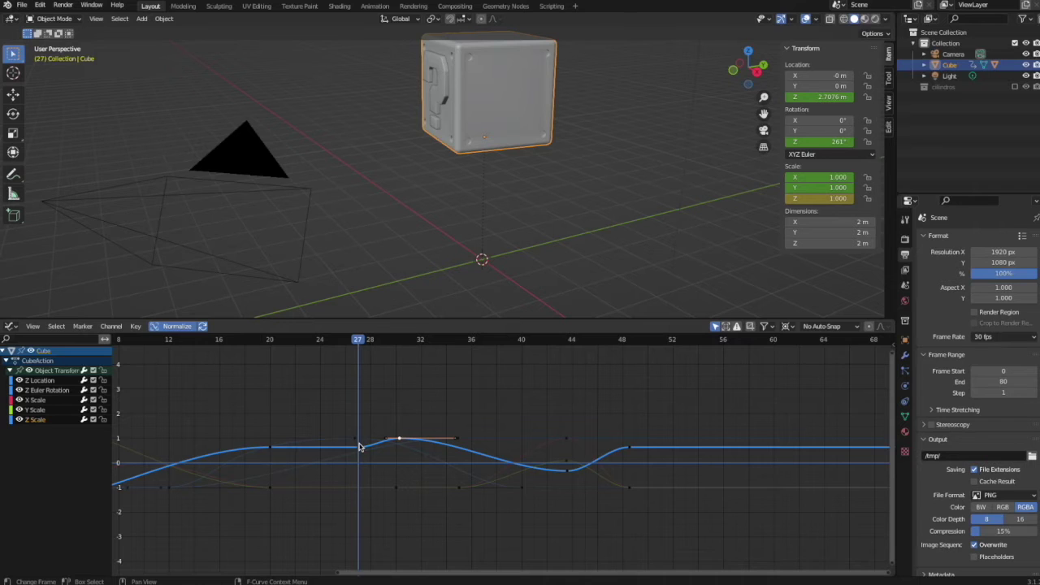
Shift the Z Scale peak to frame 27 and its neighbouring key to about frame 30, and scrub through the jump.
{"action": "left_click_drag", "start_coordinate": [361, 450], "coordinate": [398, 448]}
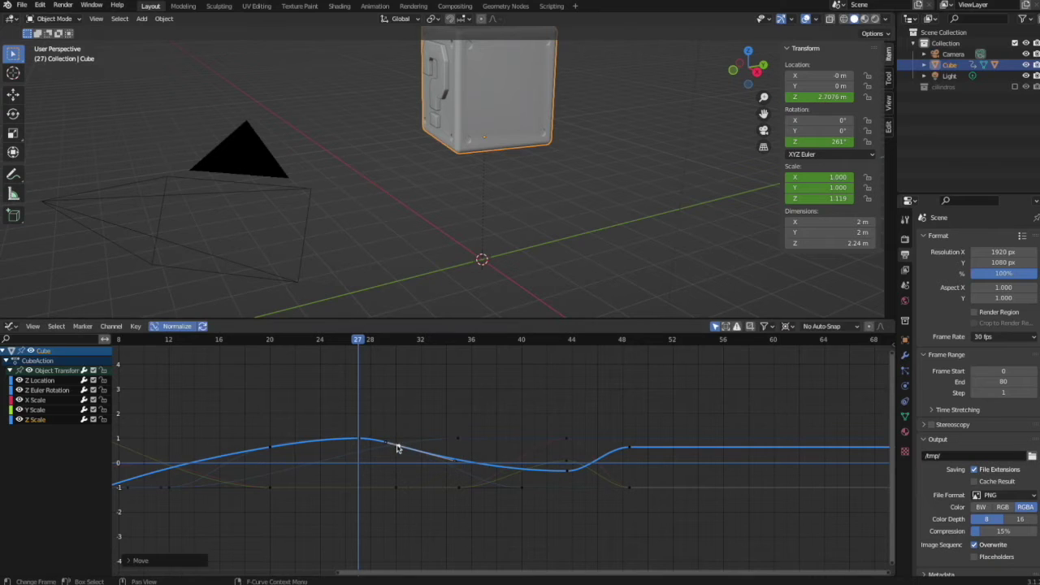
{"action": "left_click_drag", "start_coordinate": [341, 342], "coordinate": [459, 409]}
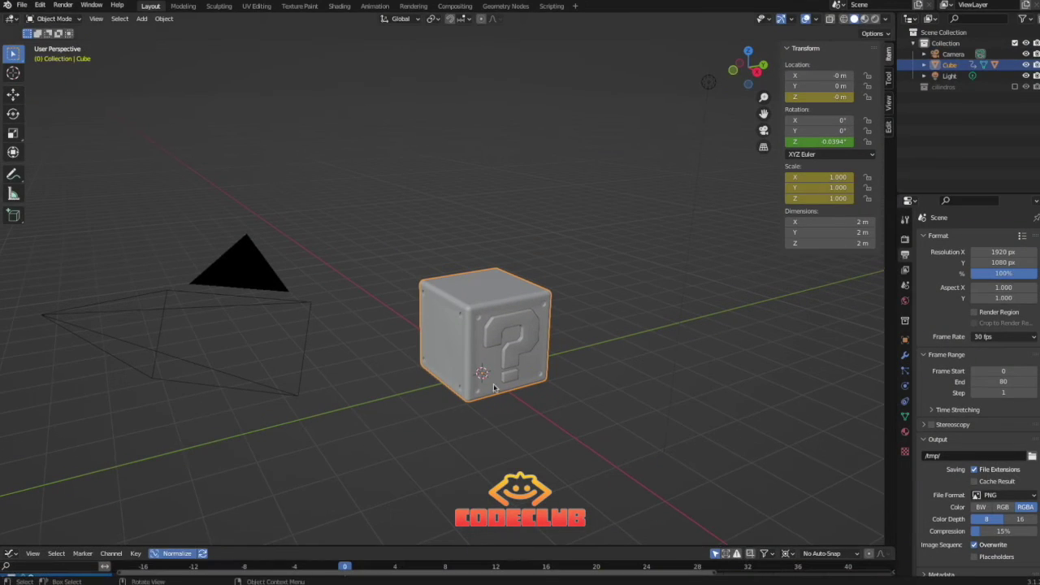
Add a plane under the question block and scale it uniformly to about 5.37 m per side.
{"action": "middle_click_drag", "start_coordinate": [488, 368], "coordinate": [463, 240], "text": "shift"}
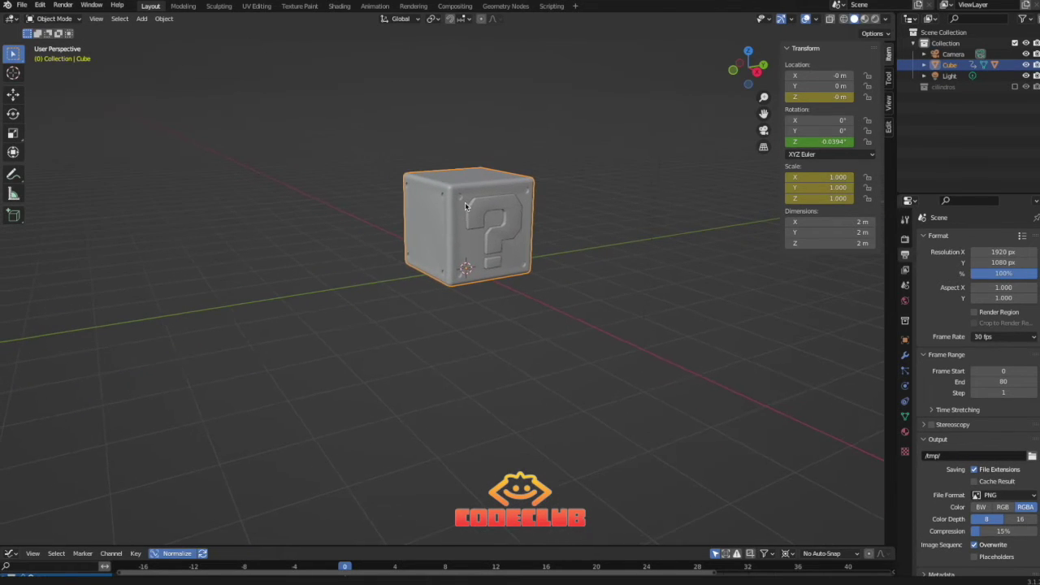
{"action": "key", "text": "shift+a"}
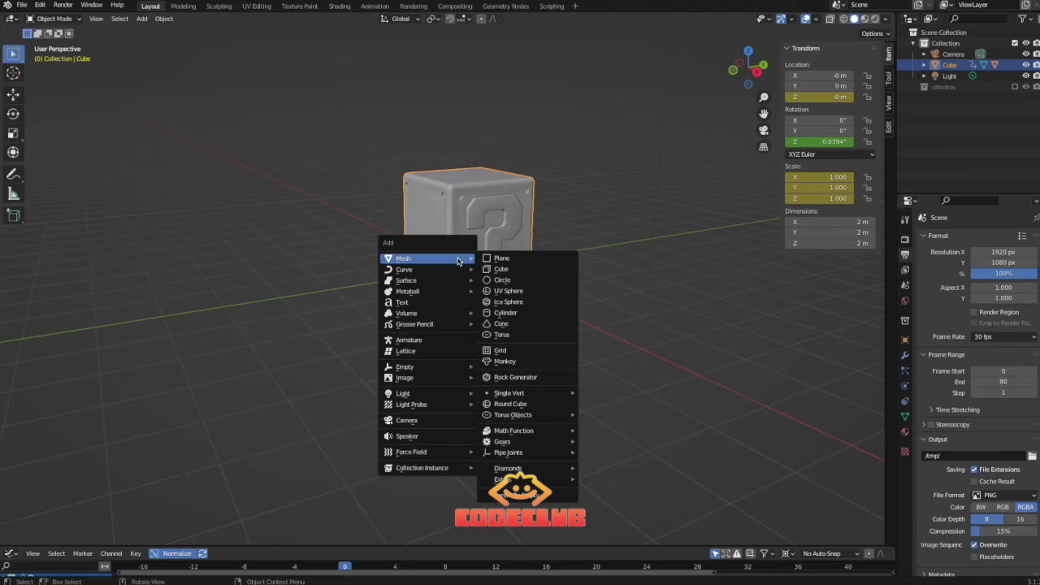
{"action": "left_click", "coordinate": [483, 258]}
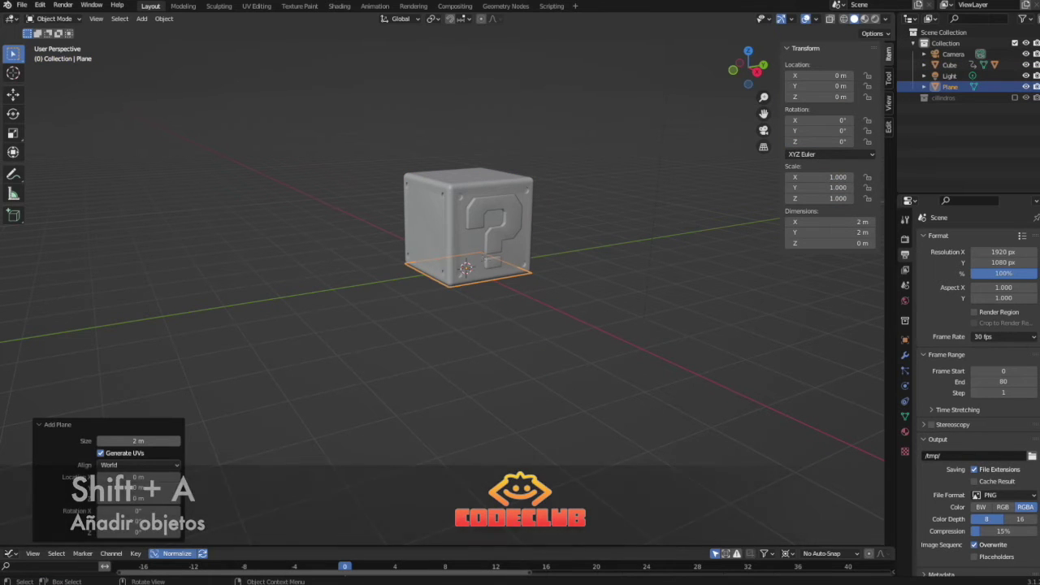
{"action": "key", "text": "s"}
{"action": "left_click", "coordinate": [515, 246]}
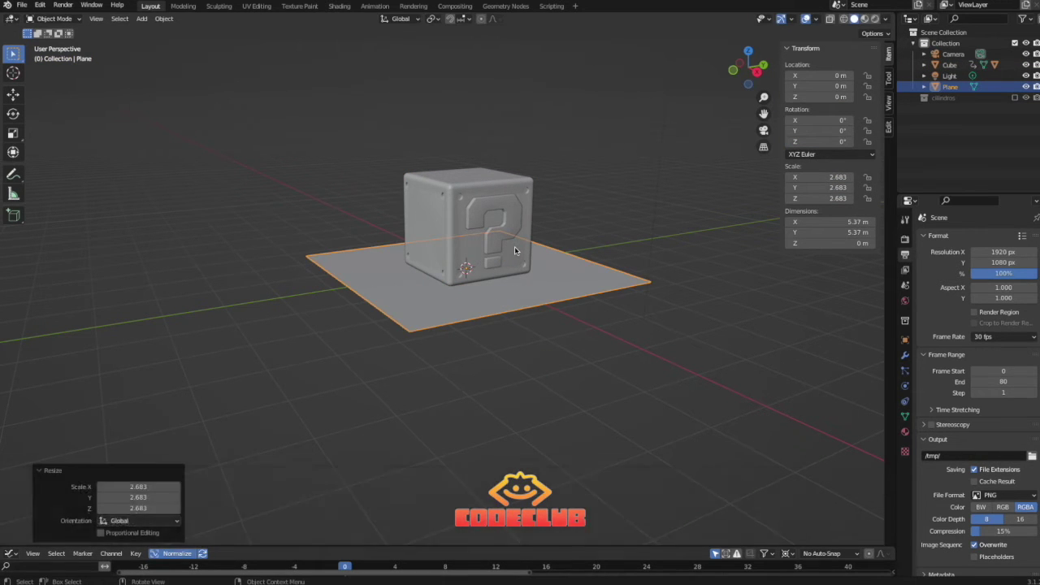
Extrude the plane downward about 0.8 m to form a platform slab.
{"action": "key", "text": "Tab"}
{"action": "key", "text": "e"}
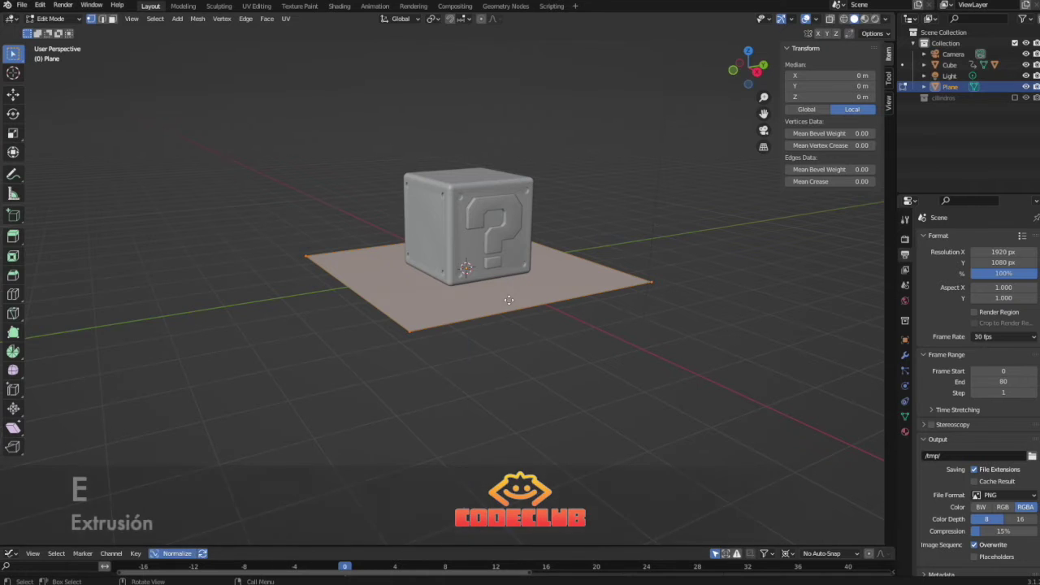
{"action": "left_click", "coordinate": [508, 336]}
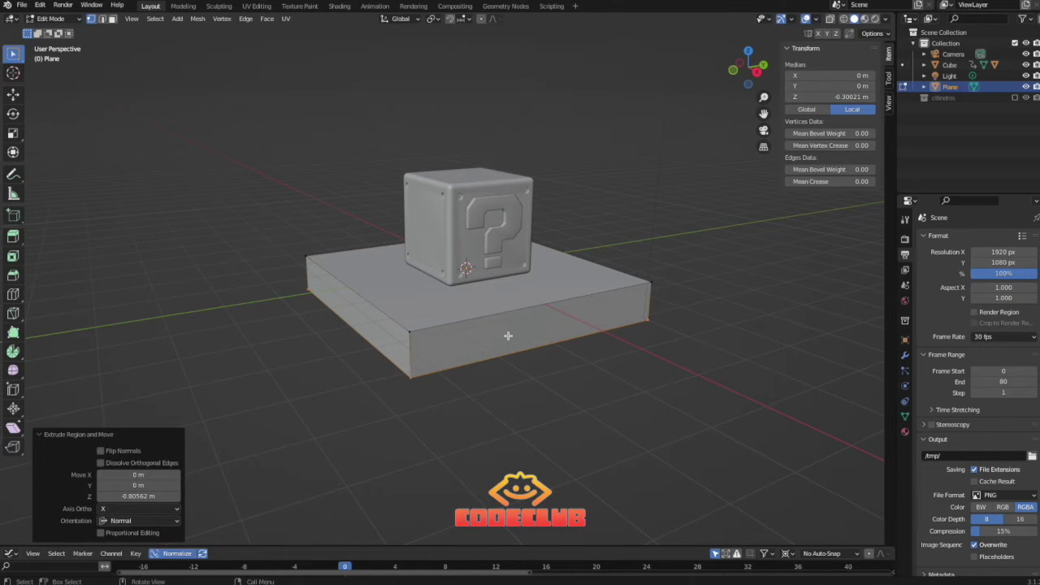
Add a Bevel modifier to the platform slab with 6 segments and an amount of 0.05 m.
{"action": "key", "text": "a"}
{"action": "left_click", "coordinate": [905, 355]}
{"action": "left_click", "coordinate": [938, 237]}
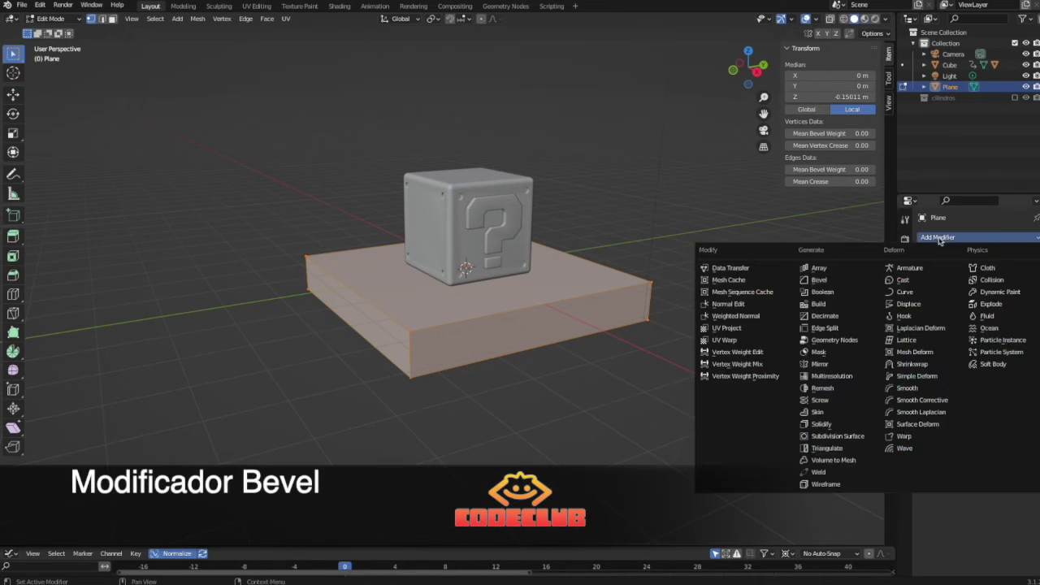
{"action": "left_click", "coordinate": [833, 281]}
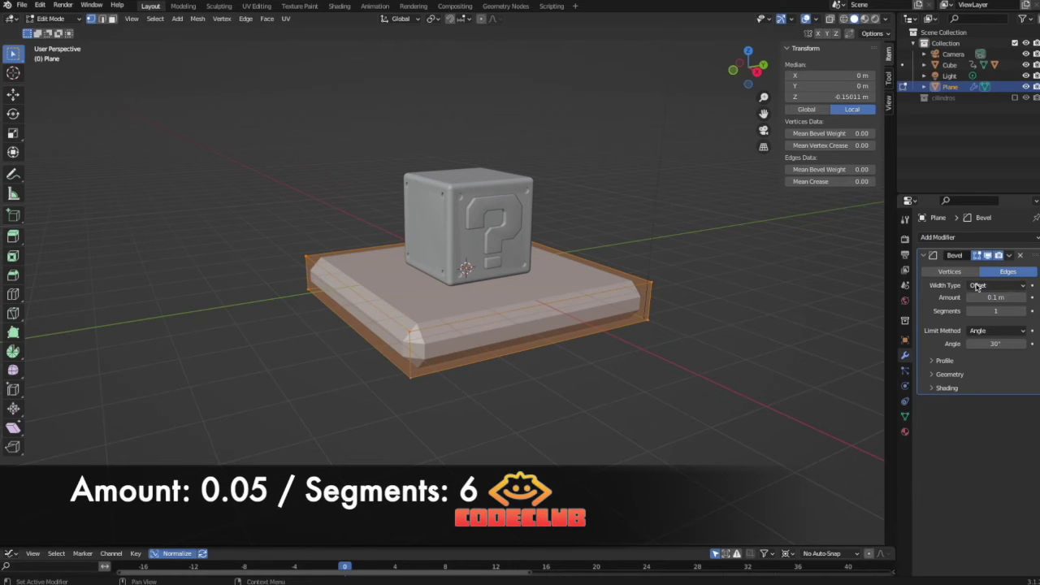
{"action": "left_click", "coordinate": [1023, 311]}
{"action": "left_click", "coordinate": [1023, 311]}
{"action": "left_click", "coordinate": [1023, 311]}
{"action": "left_click", "coordinate": [1023, 312]}
{"action": "left_click", "coordinate": [971, 299]}
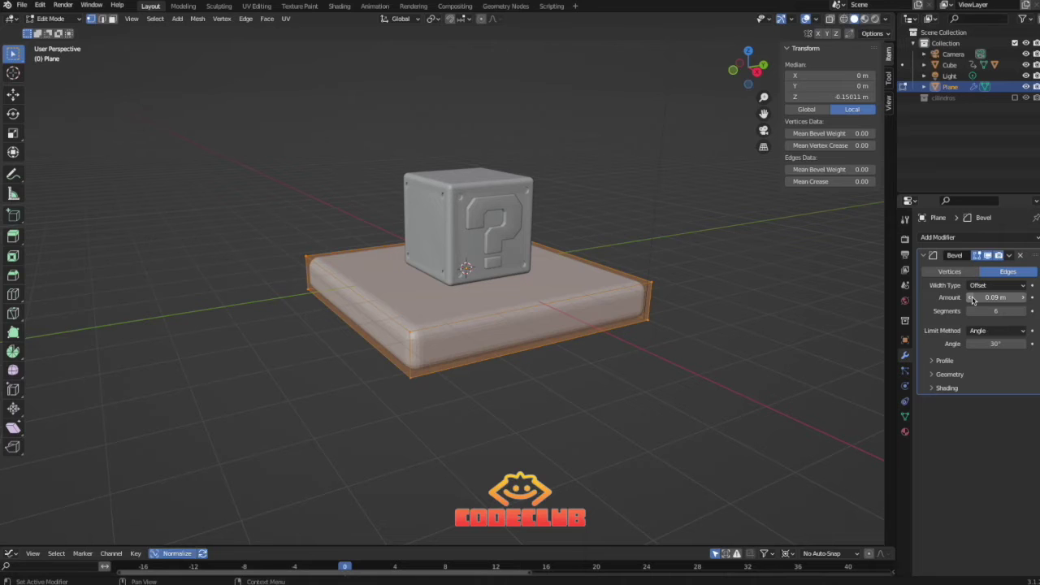
{"action": "left_click", "coordinate": [971, 298]}
{"action": "key", "text": "Tab"}
{"action": "key", "text": "Tab"}
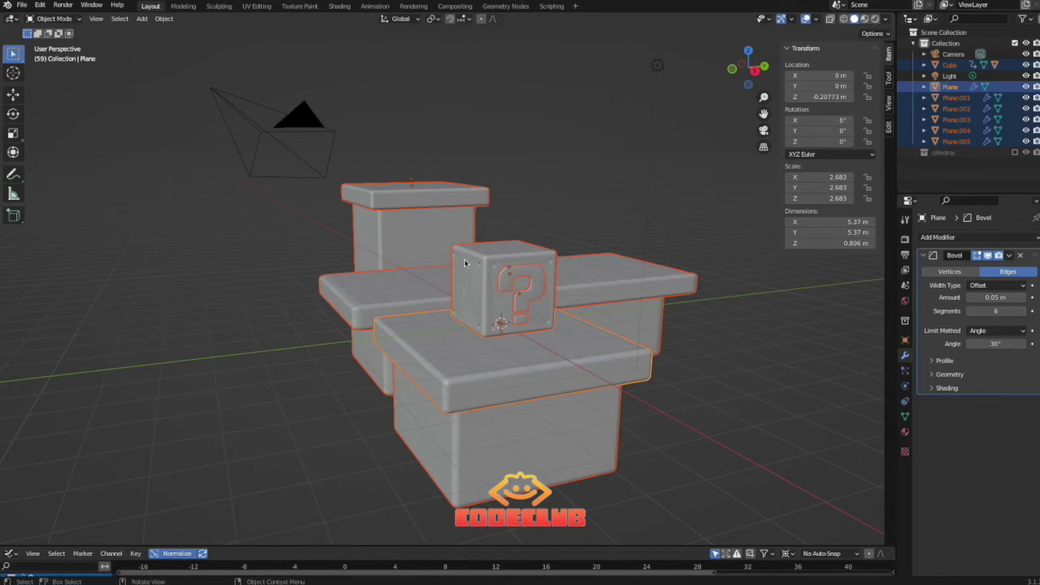
{"action": "middle_click_drag", "start_coordinate": [464, 260], "coordinate": [428, 254], "text": "shift"}
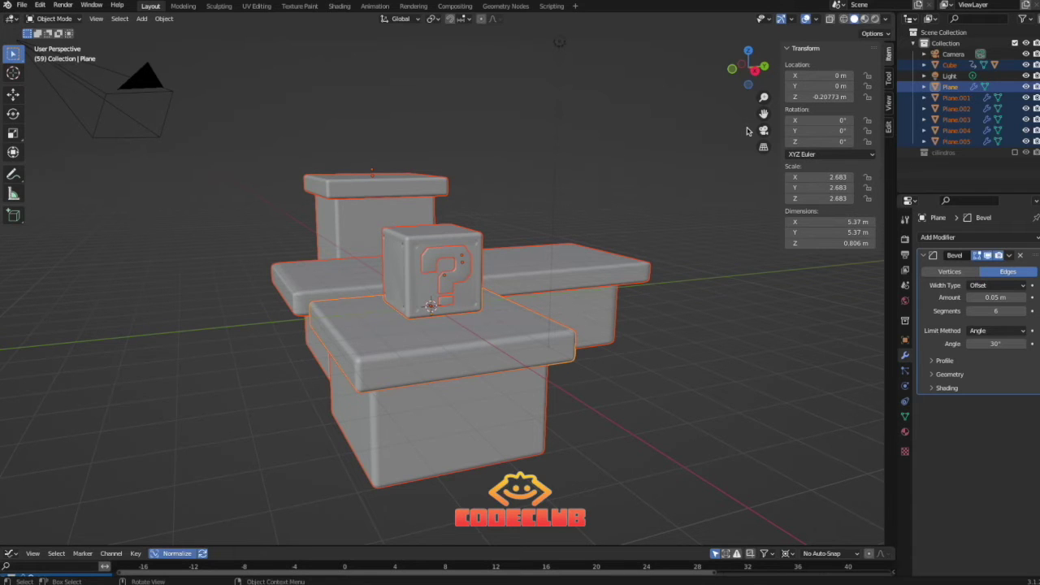
Look through the scene camera and set the render resolution to 1080 x 1080 px.
{"action": "key", "text": "alt+a"}
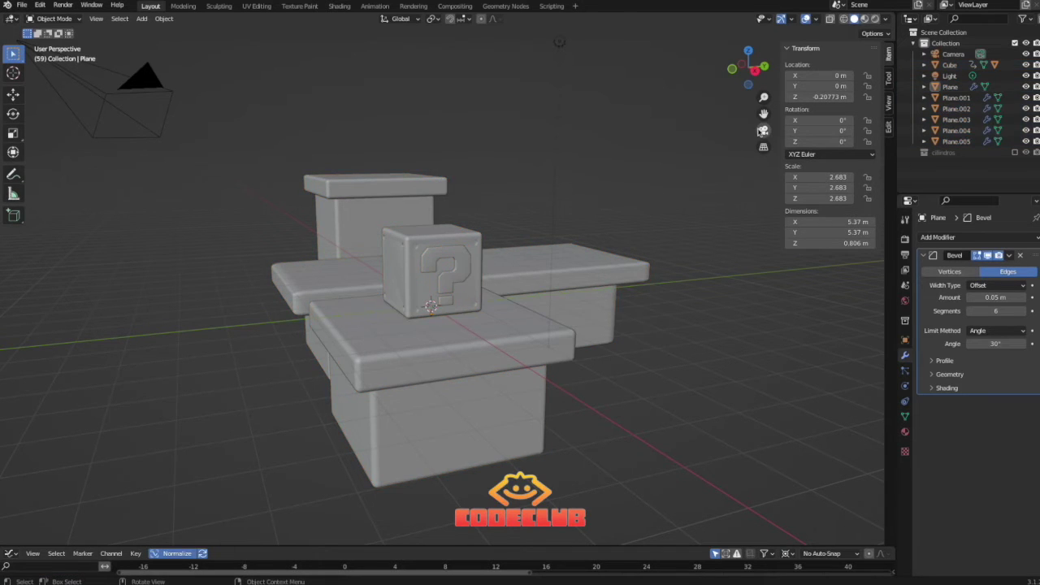
{"action": "left_click", "coordinate": [763, 130]}
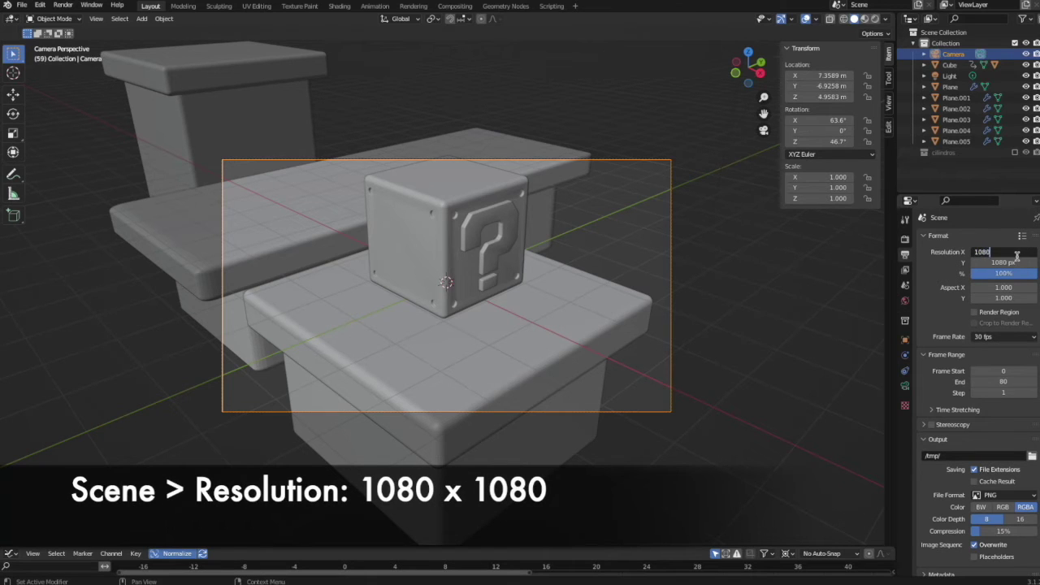
{"action": "type", "text": "0"}
{"action": "key", "text": "Return"}
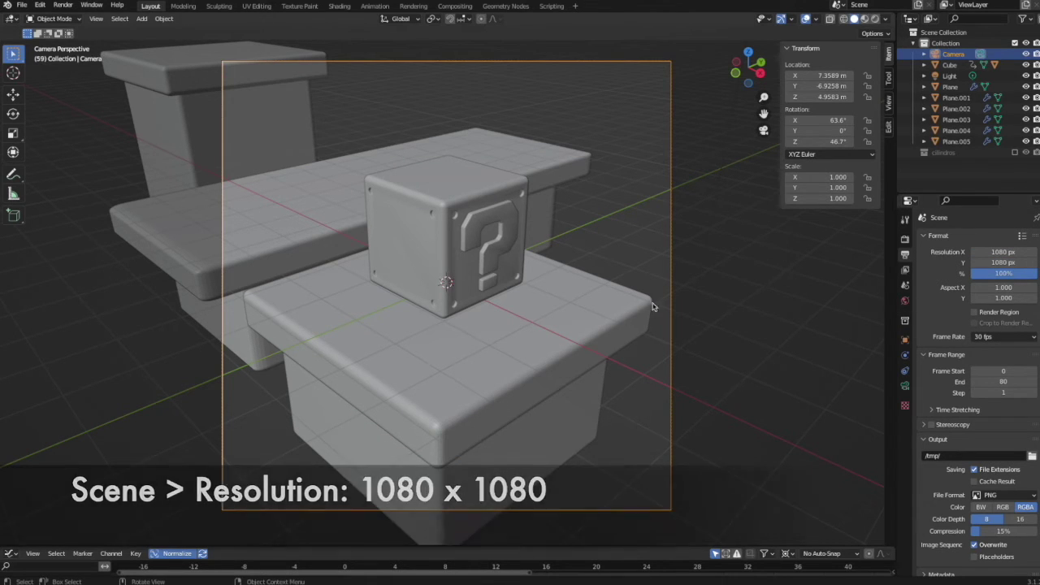
Move the camera to frame the block lower in the shot, and lock the camera to the view.
{"action": "key", "text": "g"}
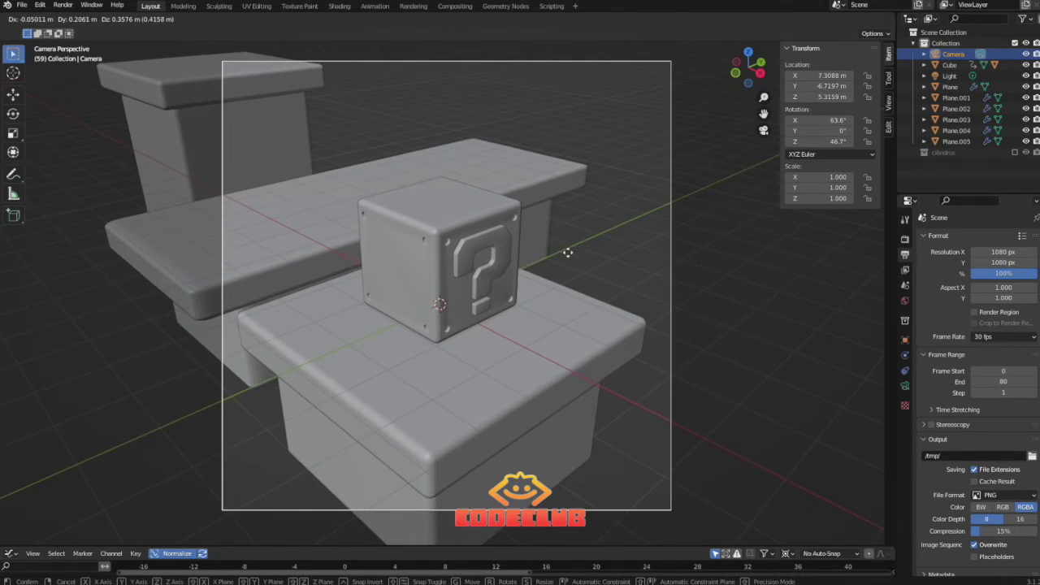
{"action": "left_click", "coordinate": [543, 273]}
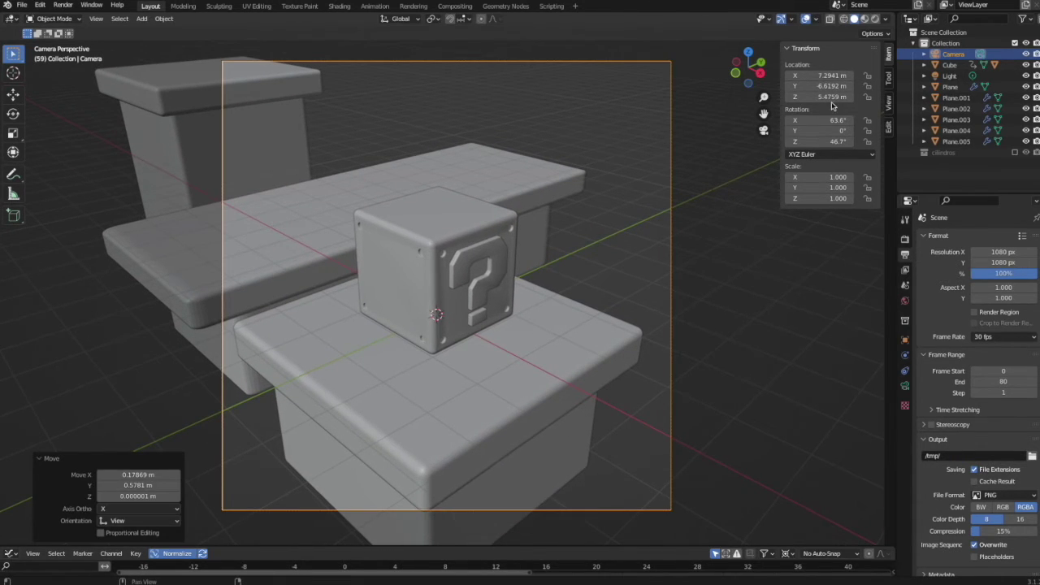
{"action": "left_click", "coordinate": [888, 103]}
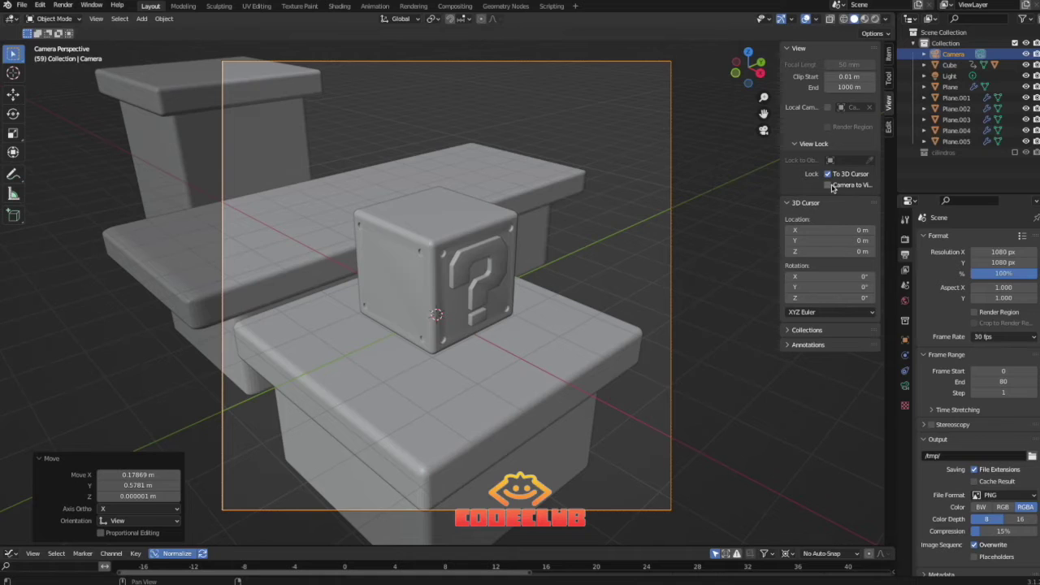
{"action": "left_click", "coordinate": [828, 184]}
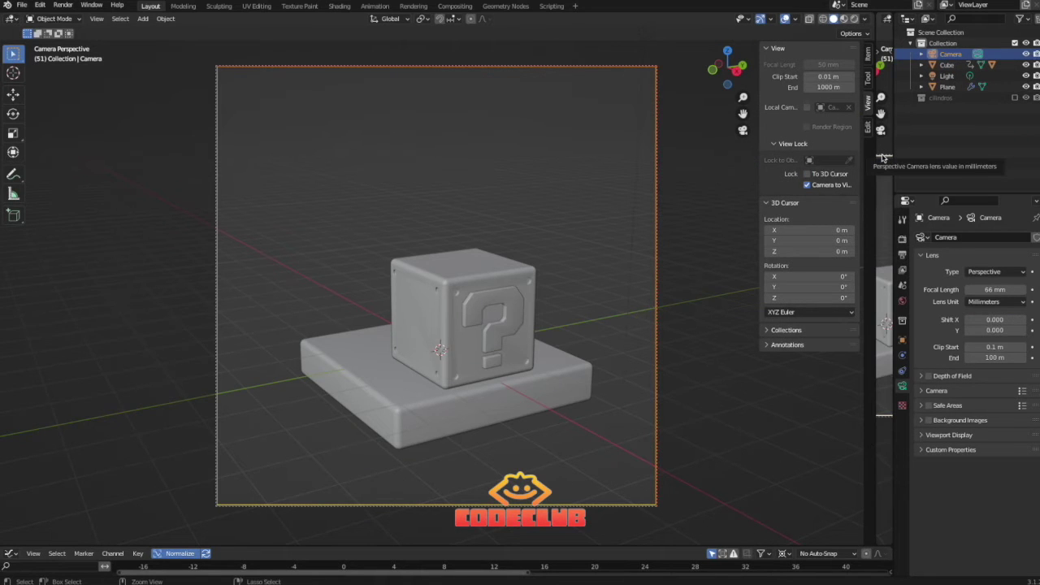
Split the 3D viewport into two side-by-side views, keeping the camera view as the narrower one with its sidebar hidden.
{"action": "left_click_drag", "start_coordinate": [881, 162], "coordinate": [884, 162]}
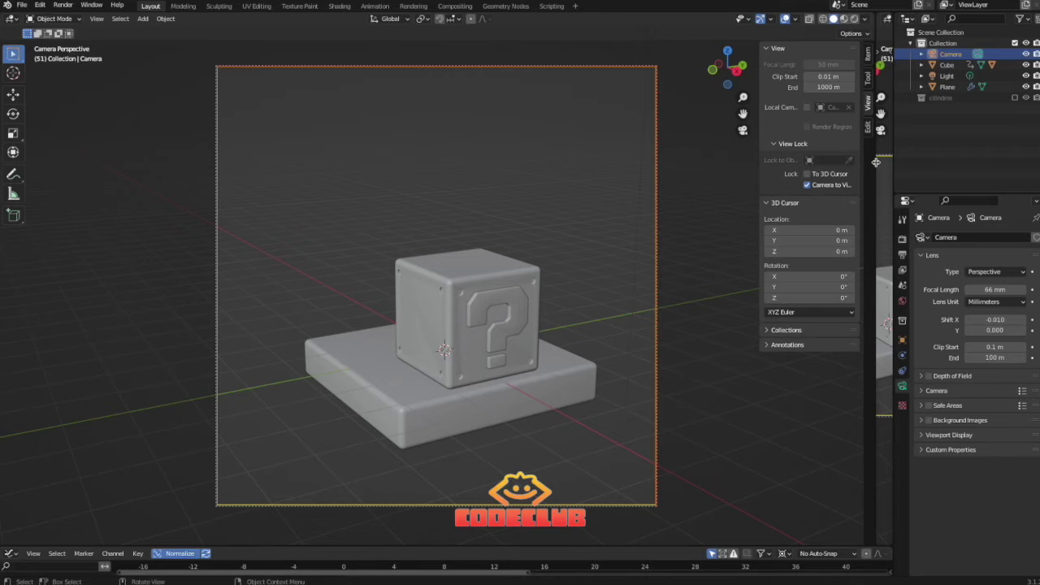
{"action": "left_click_drag", "start_coordinate": [876, 162], "coordinate": [429, 195]}
{"action": "key", "text": "n"}
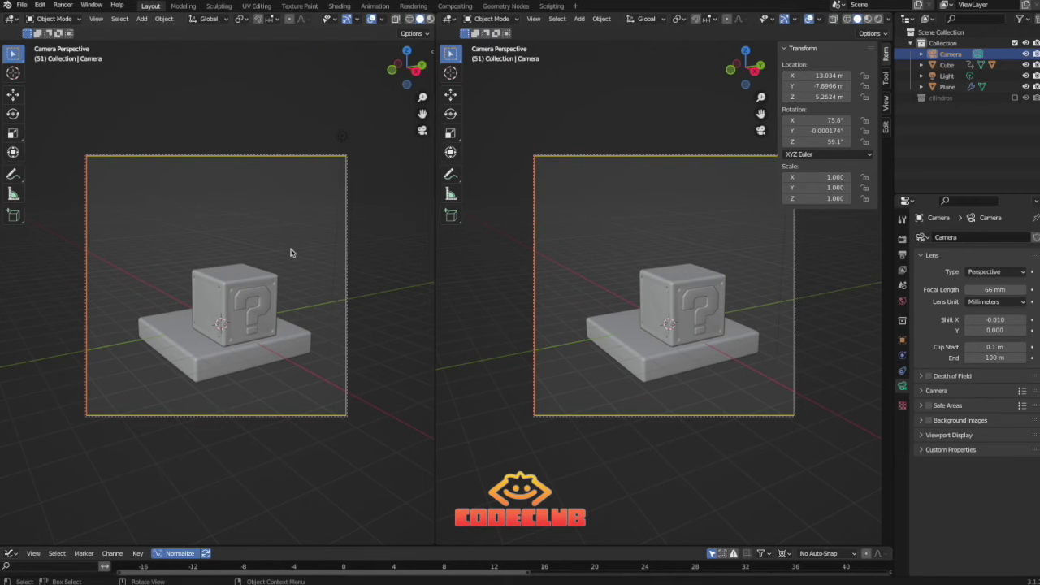
{"action": "left_click_drag", "start_coordinate": [435, 245], "coordinate": [340, 247]}
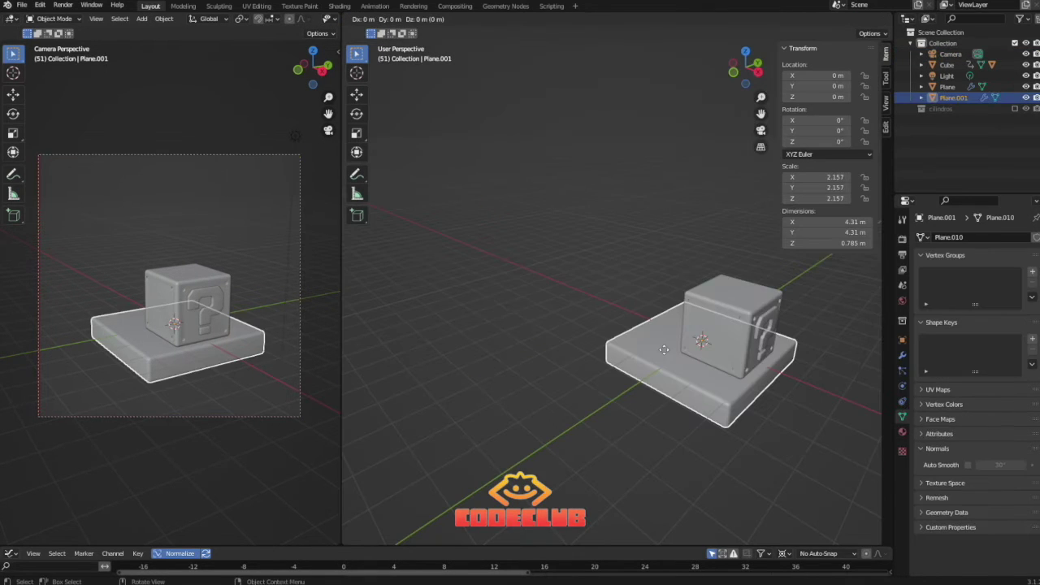
Move the slab copy about 5.3 m along negative X and lengthen it by moving its positive Y end face about 6.95 m.
{"action": "key", "text": "x"}
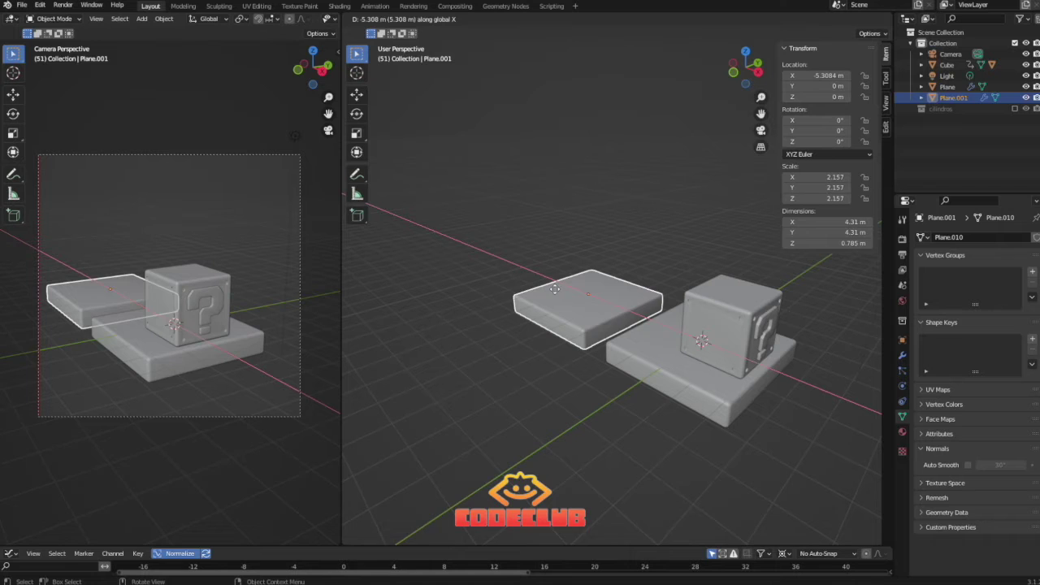
{"action": "left_click", "coordinate": [551, 288]}
{"action": "mouse_move", "coordinate": [552, 290]}
{"action": "middle_mouse_down"}
{"action": "mouse_move", "coordinate": [565, 289]}
{"action": "mouse_move", "coordinate": [557, 286]}
{"action": "middle_mouse_up"}
{"action": "key", "text": "Tab"}
{"action": "key", "text": "alt+a"}
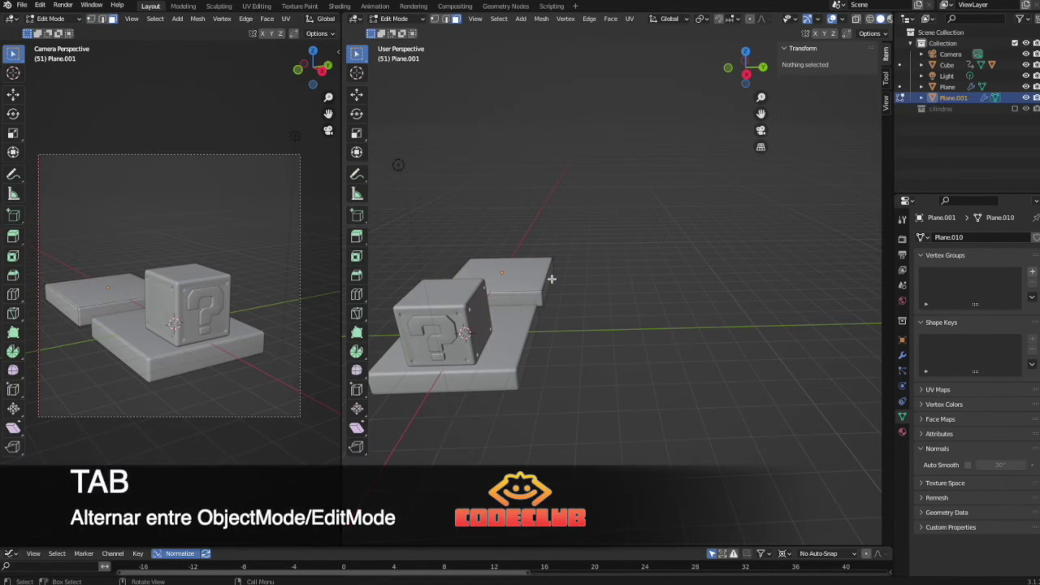
{"action": "left_click", "coordinate": [549, 278]}
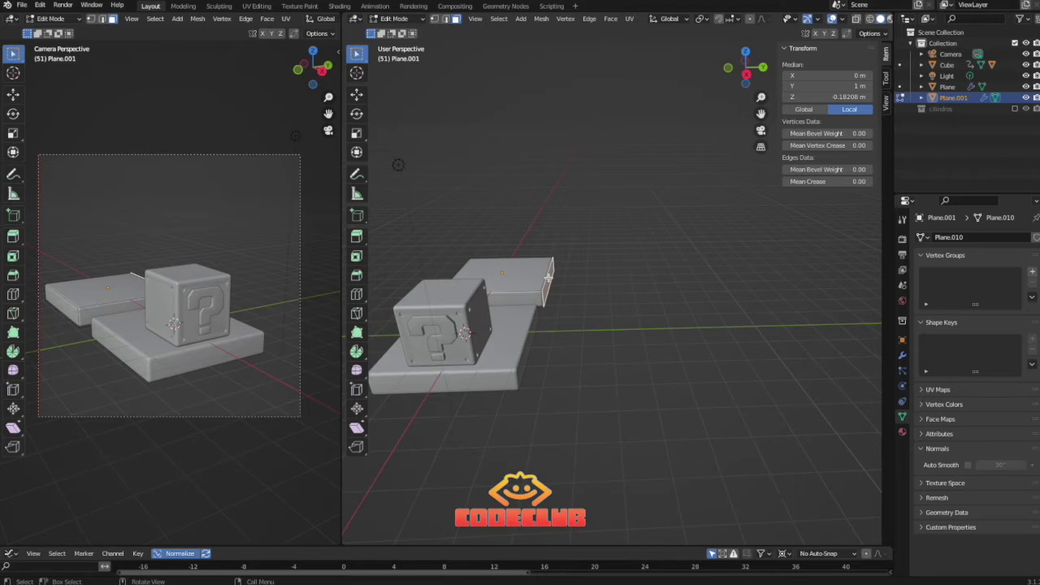
{"action": "key", "text": "g"}
{"action": "key", "text": "y"}
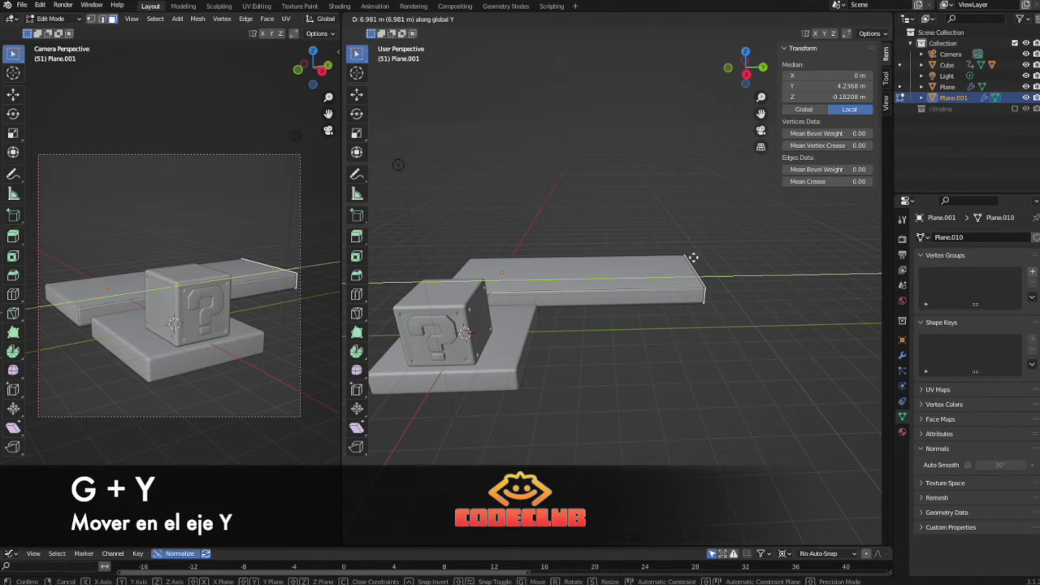
{"action": "left_click", "coordinate": [692, 258]}
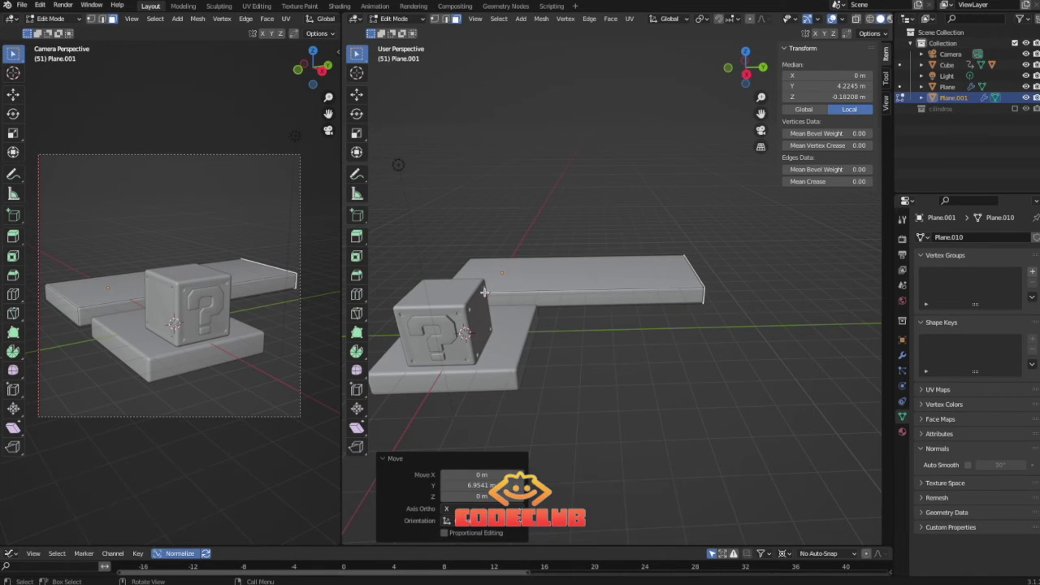
{"action": "middle_click_drag", "start_coordinate": [481, 314], "coordinate": [572, 320]}
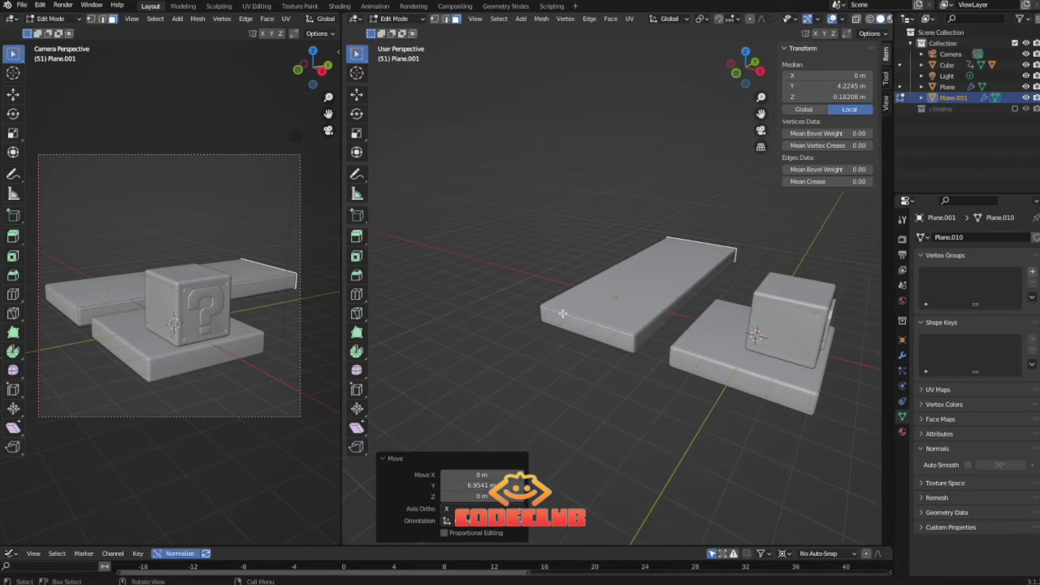
{"action": "key", "text": "Tab"}
Duplicate the slab under the block and place the copy behind the long platform at about X -11.46 m, Y 1.61 m.
{"action": "left_click", "coordinate": [704, 340]}
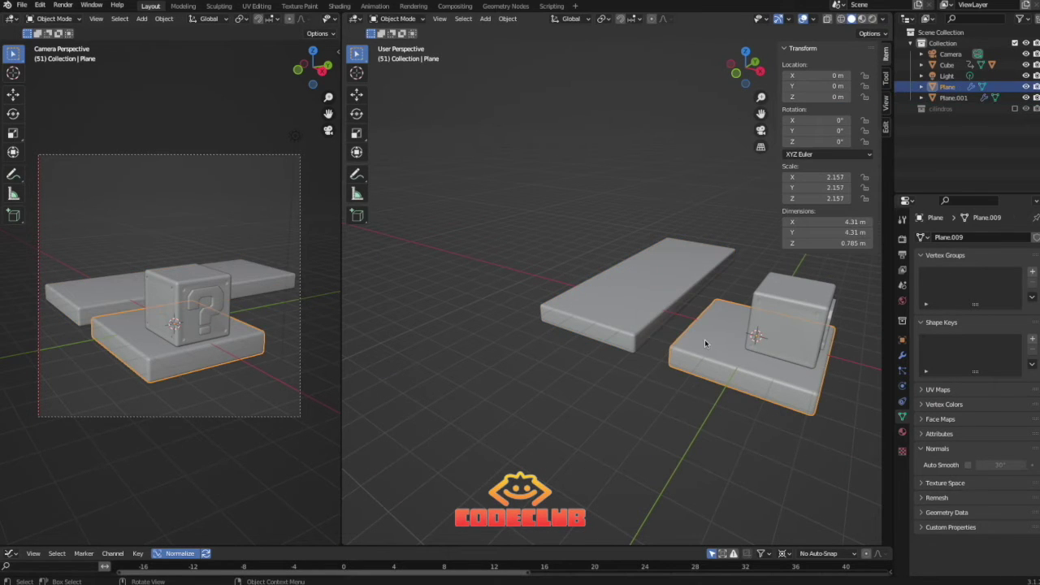
{"action": "key", "text": "shift+d"}
{"action": "key", "text": "x"}
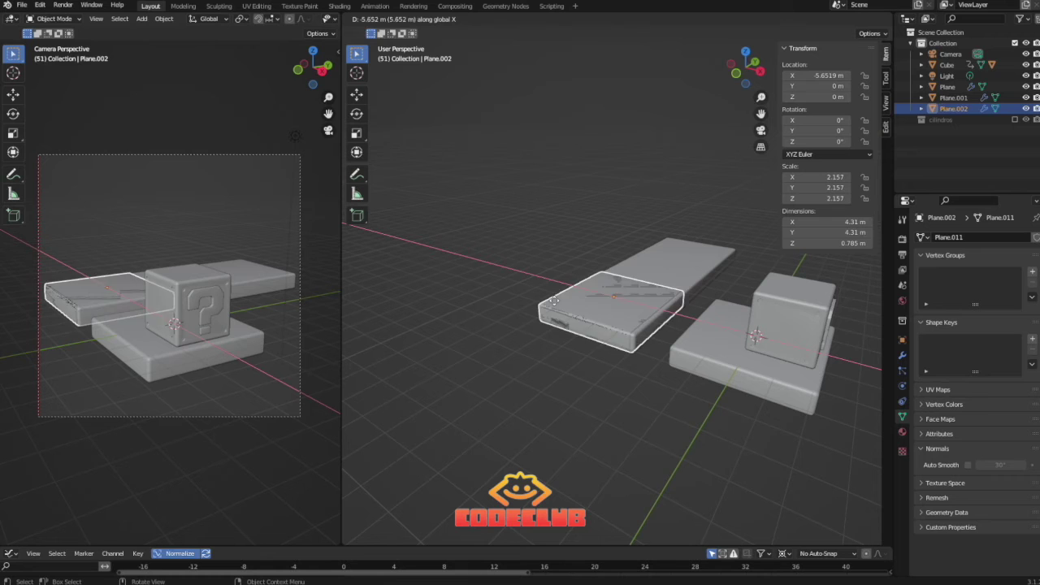
{"action": "left_click", "coordinate": [555, 258]}
{"action": "middle_click_drag", "start_coordinate": [556, 259], "coordinate": [536, 253]}
{"action": "key", "text": "g"}
{"action": "key", "text": "y"}
{"action": "left_click", "coordinate": [553, 251]}
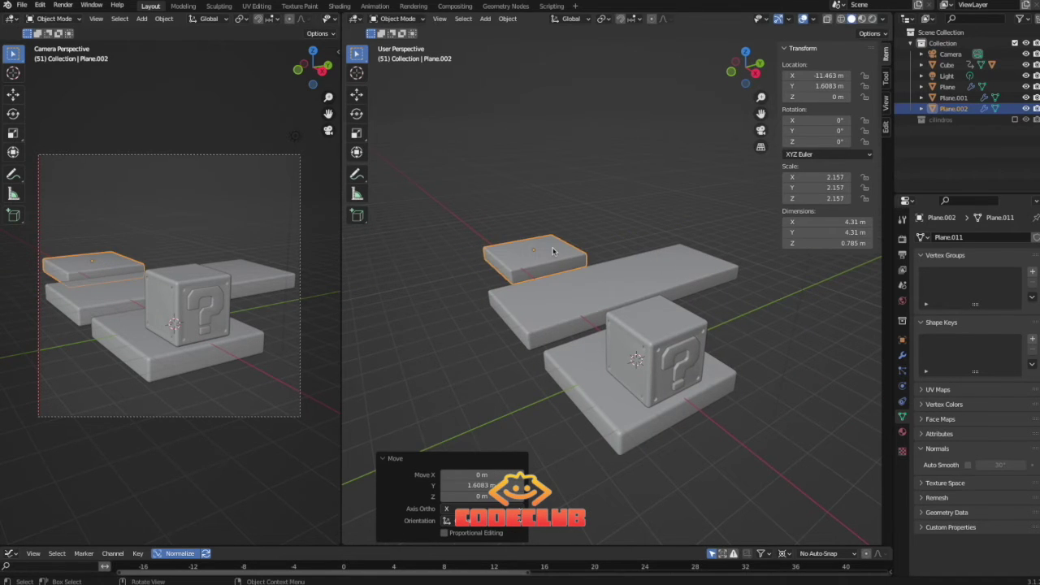
Raise the rear slab copy along Z above the level of the other platforms.
{"action": "key", "text": "g"}
{"action": "key", "text": "z"}
{"action": "left_click", "coordinate": [548, 230]}
Duplicate the raised rear slab about 0.59 m downward and scale the copy uniformly by about 0.873 to about 3.76 m per side.
{"action": "middle_click_drag", "start_coordinate": [549, 231], "coordinate": [561, 229]}
{"action": "key", "text": "shift+d"}
{"action": "key", "text": "z"}
{"action": "left_click", "coordinate": [560, 238]}
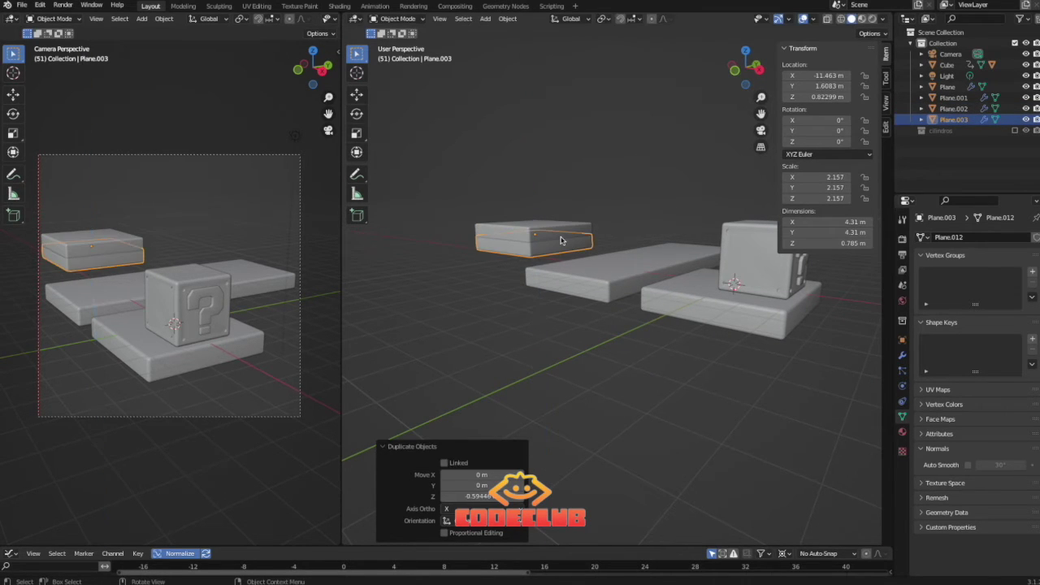
{"action": "key", "text": "s"}
{"action": "left_click", "coordinate": [537, 246]}
{"action": "middle_click_drag", "start_coordinate": [538, 247], "coordinate": [540, 237]}
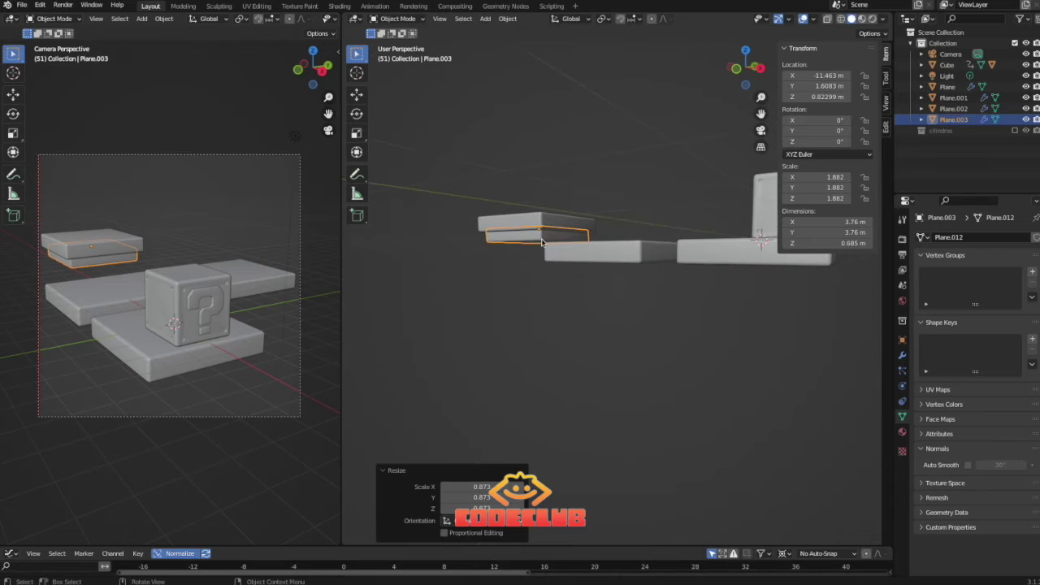
Lower the bottom face of the block under the raised platform along Z, making the block about 2.41 m tall.
{"action": "key", "text": "Tab"}
{"action": "key", "text": "alt+a"}
{"action": "left_click", "coordinate": [529, 242]}
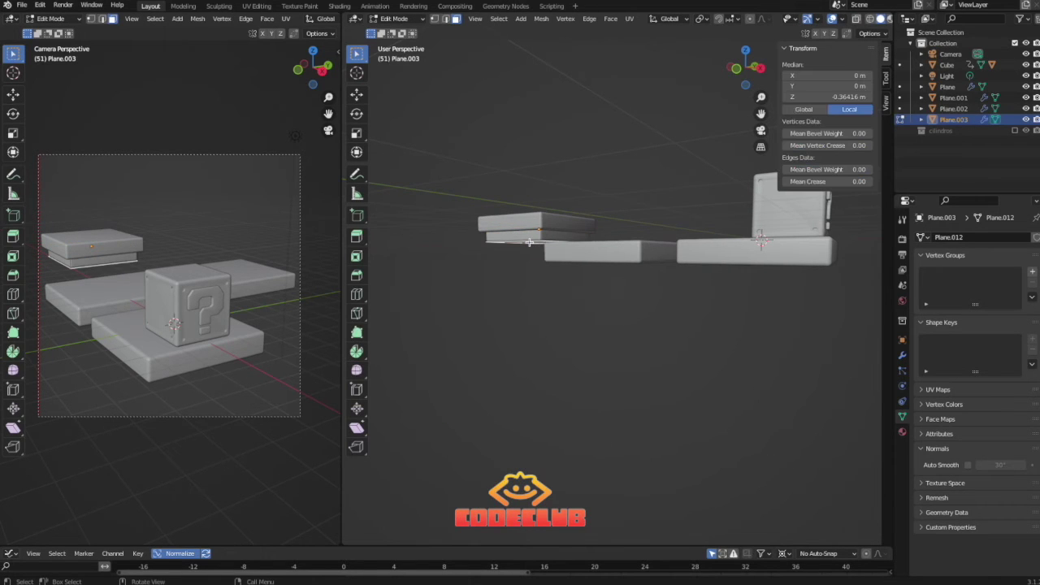
{"action": "key", "text": "g"}
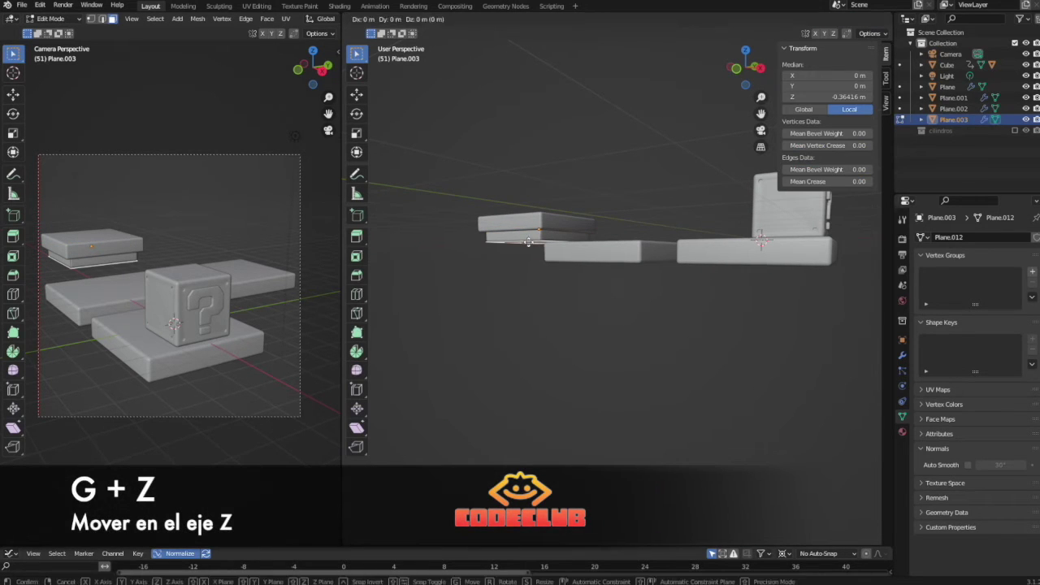
{"action": "key", "text": "z"}
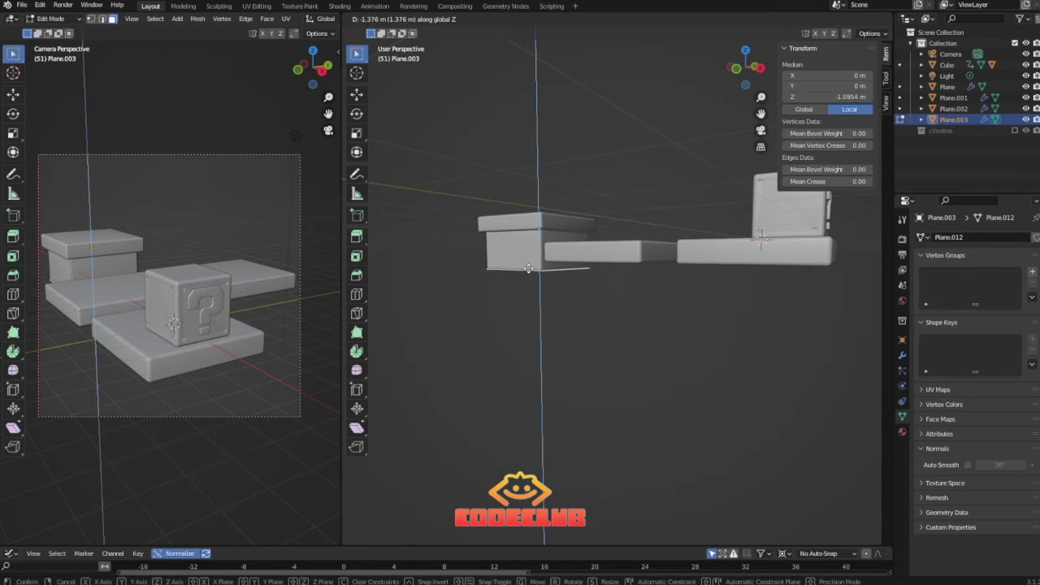
{"action": "left_click", "coordinate": [529, 275]}
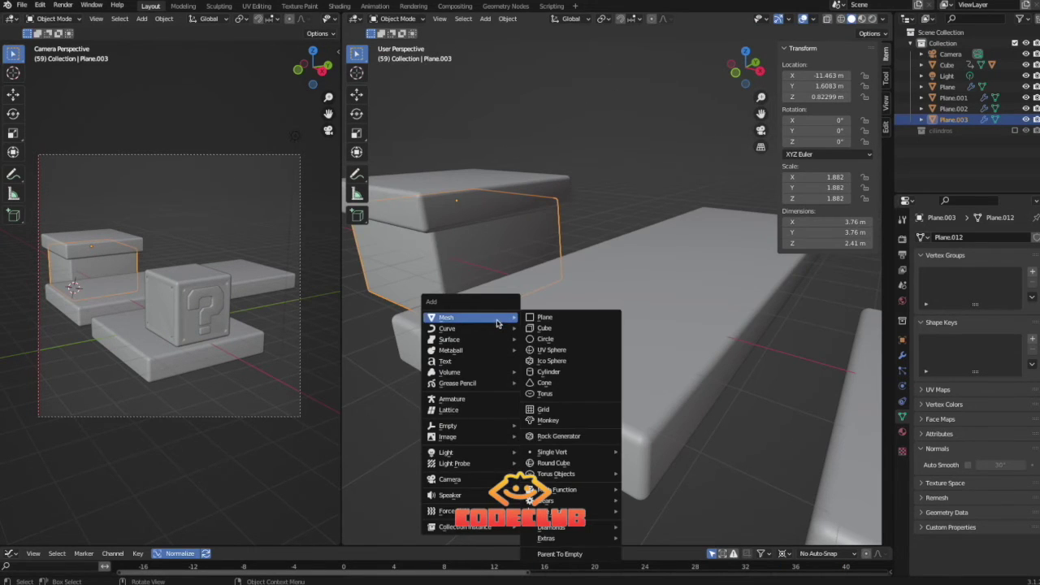
Add a cylinder at the 3D cursor on the long platform and scale it down to about 0.158.
{"action": "left_click", "coordinate": [539, 371]}
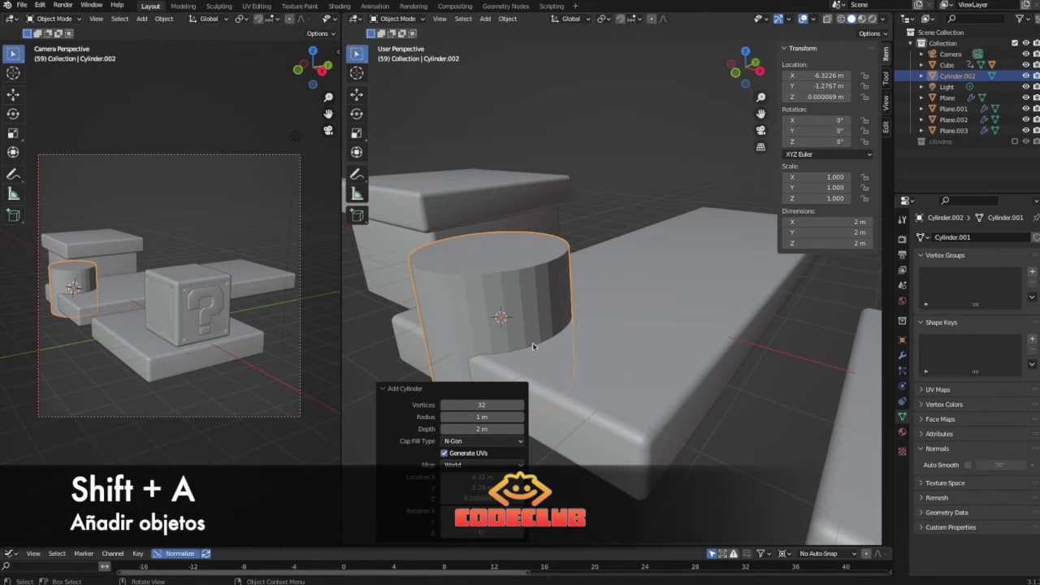
{"action": "key", "text": "s"}
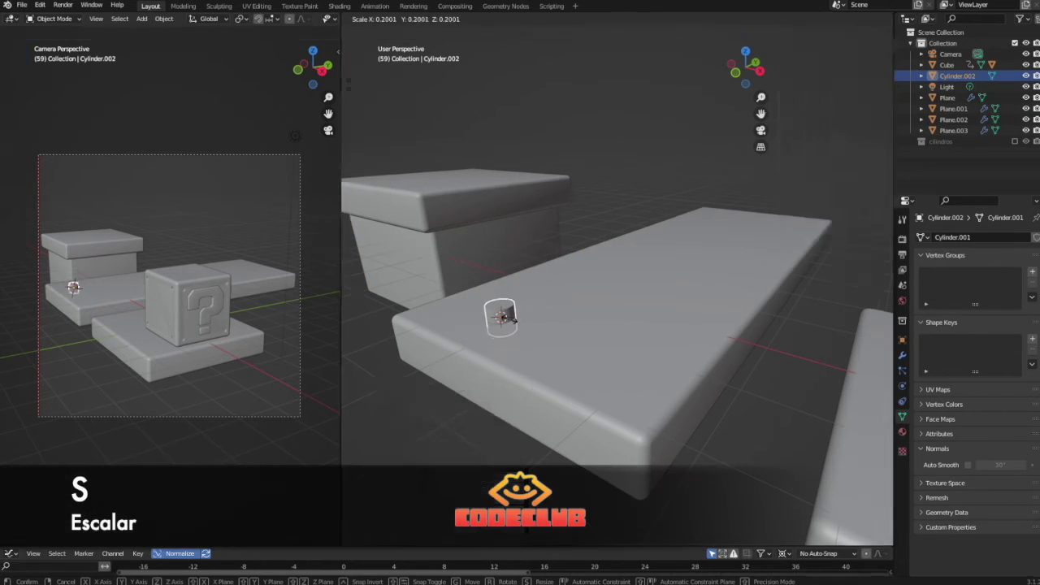
{"action": "left_click", "coordinate": [507, 317]}
In Edit Mode, raise the small cylinder's top face about 0.79 m along Z.
{"action": "scroll", "coordinate": [504, 312], "scroll_direction": "up", "scroll_amount": 3}
{"action": "key", "text": "Tab"}
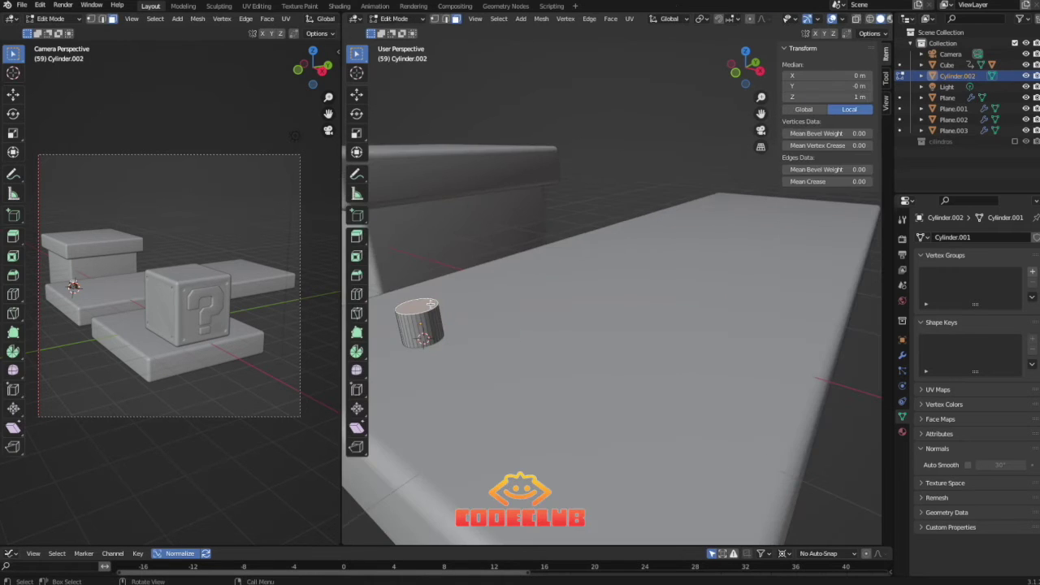
{"action": "middle_click_drag", "start_coordinate": [433, 289], "coordinate": [467, 264]}
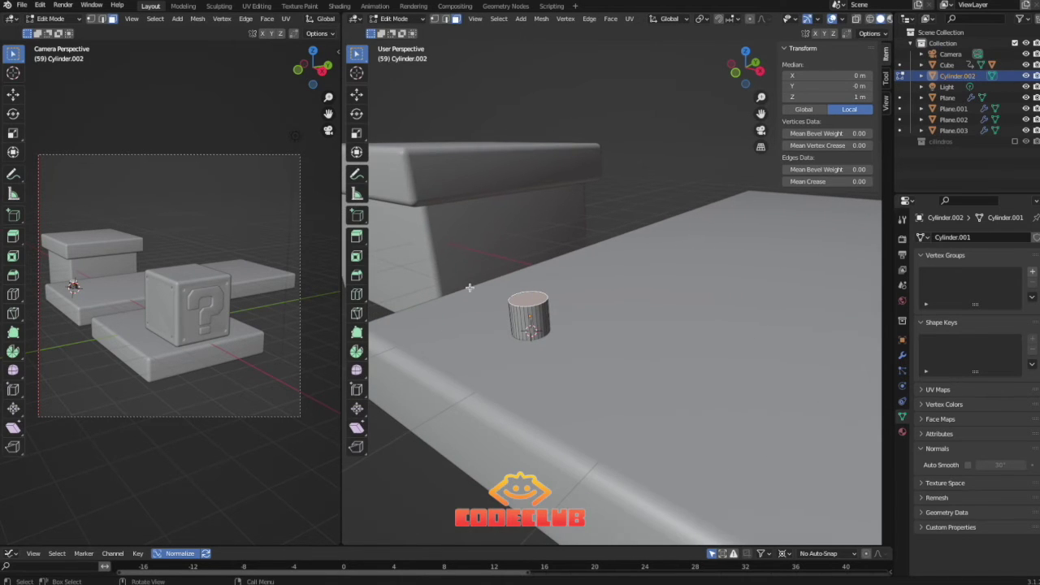
{"action": "key", "text": "g"}
{"action": "key", "text": "z"}
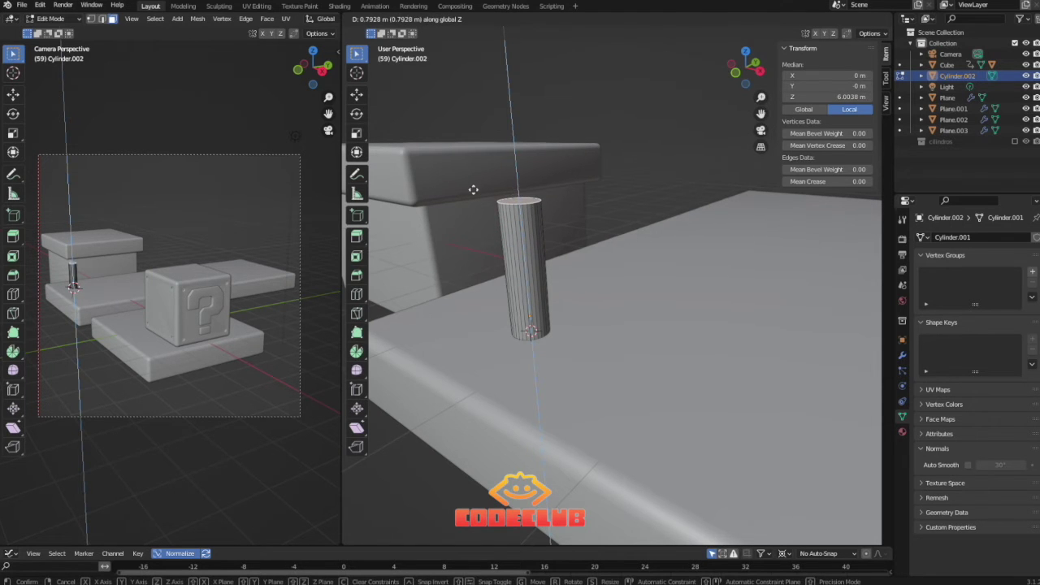
{"action": "left_click", "coordinate": [473, 189]}
Select the whole cylinder mesh and add a Subdivision Surface modifier with a viewport level of 4.
{"action": "key", "text": "a"}
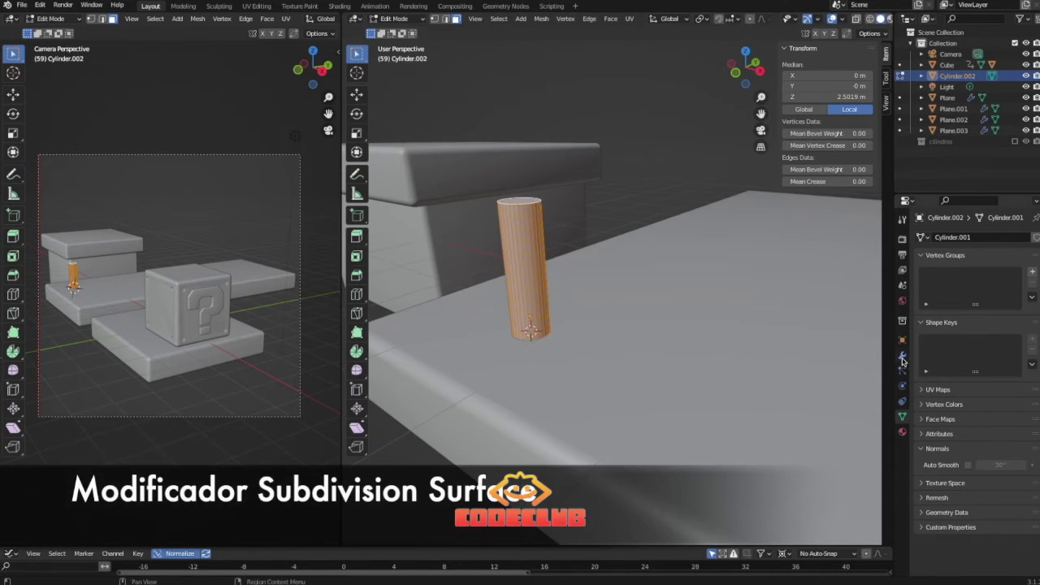
{"action": "left_click", "coordinate": [901, 355]}
{"action": "left_click", "coordinate": [935, 237]}
{"action": "left_click", "coordinate": [849, 431]}
{"action": "left_click", "coordinate": [1022, 286]}
Cut edge loops around the cylinder, sliding the first toward the top with a factor of about -0.459.
{"action": "key", "text": "ctrl+r"}
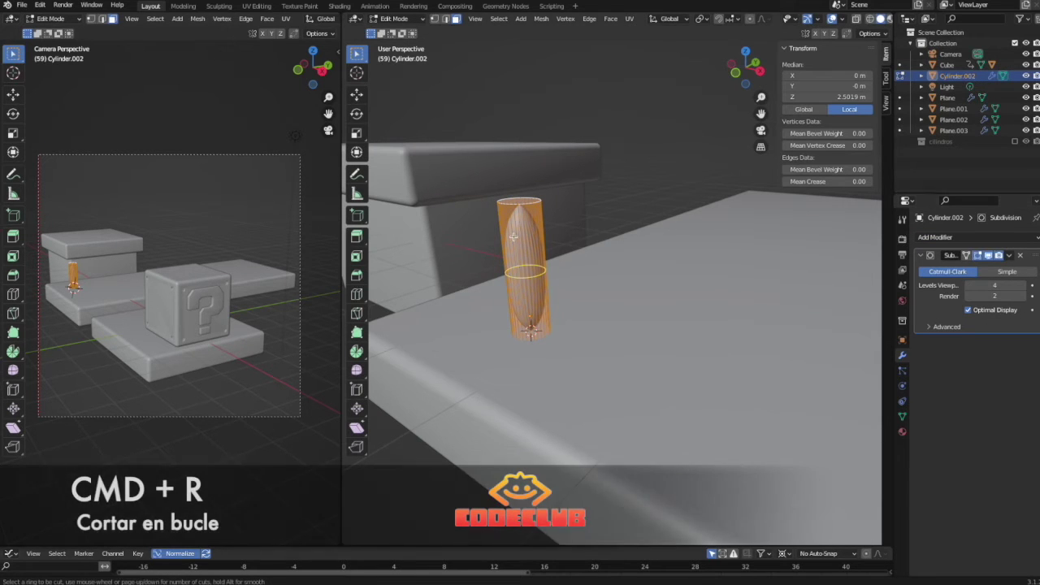
{"action": "left_click", "coordinate": [536, 261]}
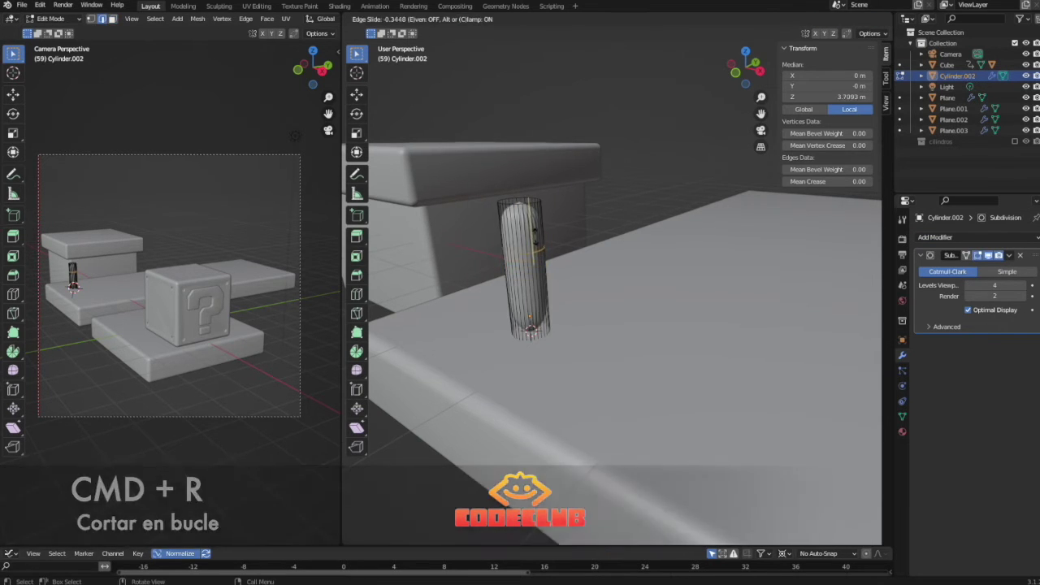
{"action": "left_click", "coordinate": [534, 231]}
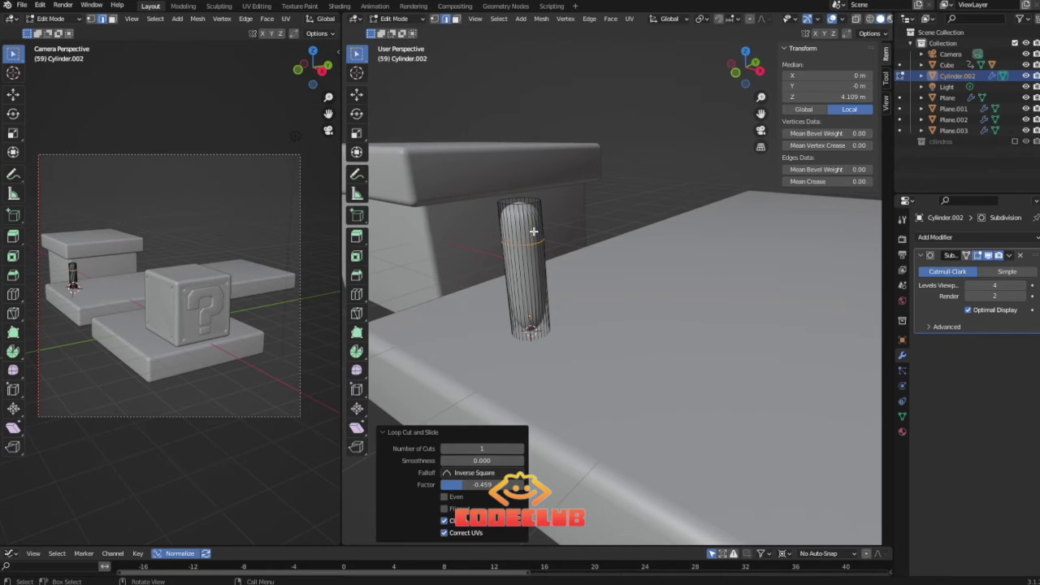
{"action": "left_click", "coordinate": [536, 206]}
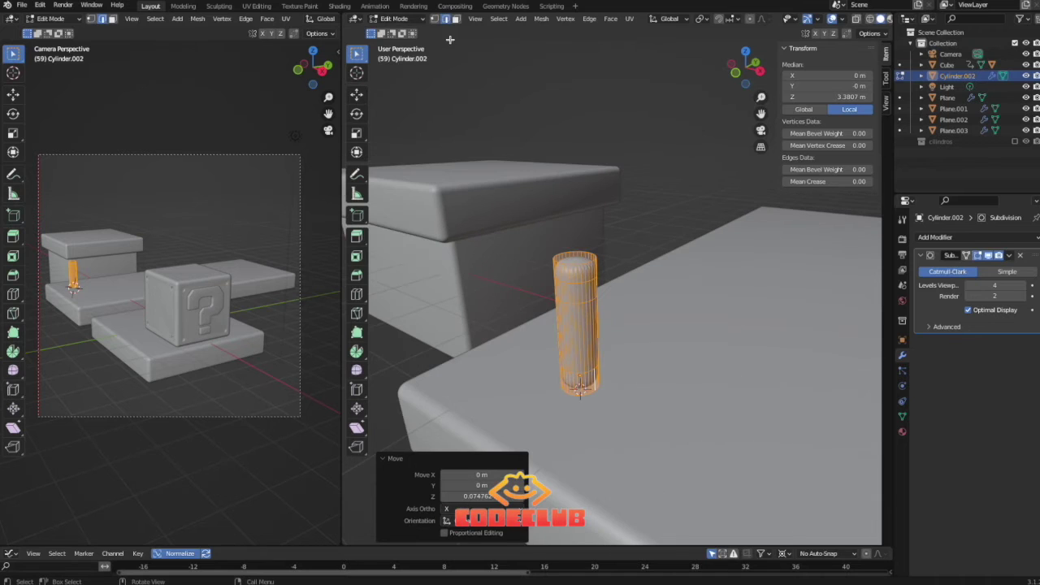
Isolate the cylinder in Local View.
{"action": "left_click", "coordinate": [474, 20]}
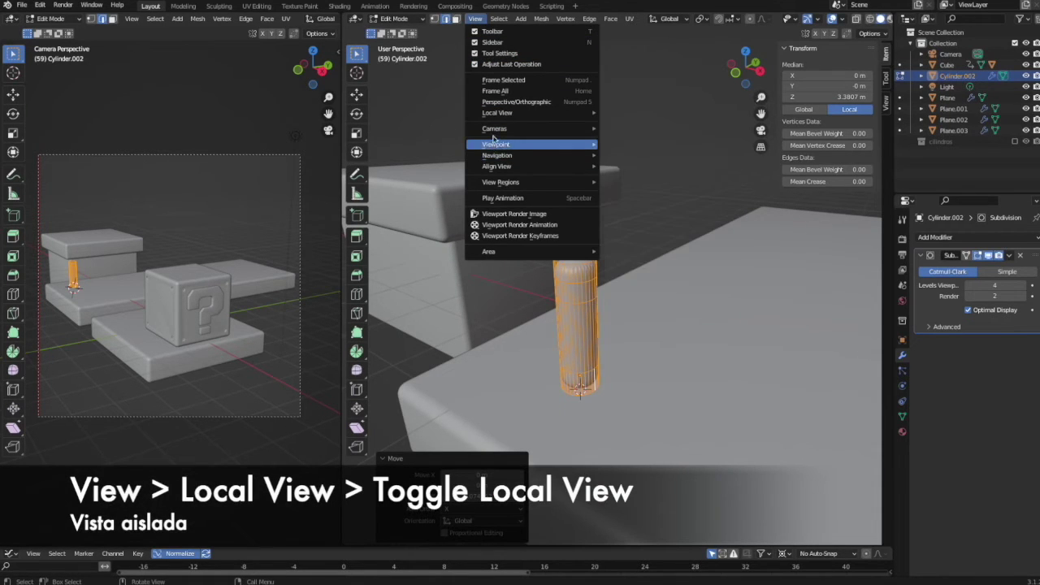
{"action": "mouse_move", "coordinate": [493, 131]}
{"action": "mouse_move", "coordinate": [505, 114]}
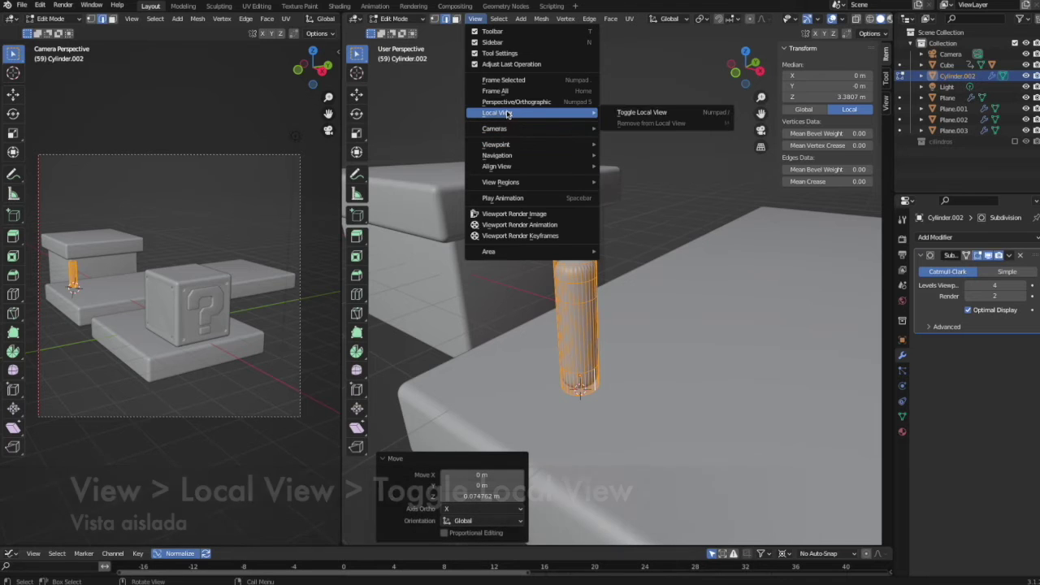
{"action": "left_click", "coordinate": [622, 111]}
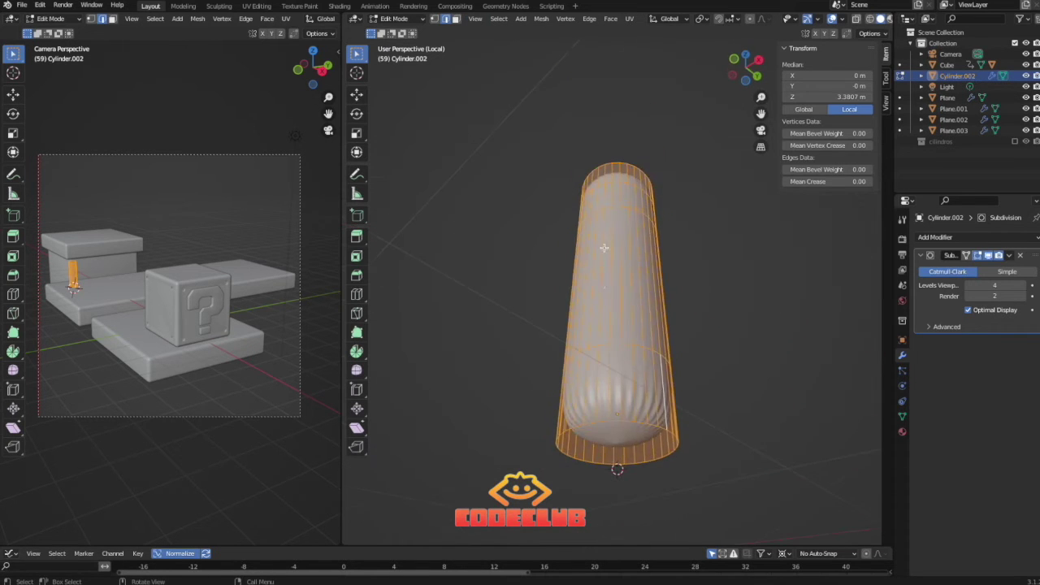
Scale the cylinder's bottom face down to about 0.509.
{"action": "left_click", "coordinate": [589, 487]}
{"action": "left_click", "coordinate": [619, 443]}
{"action": "key", "text": "s"}
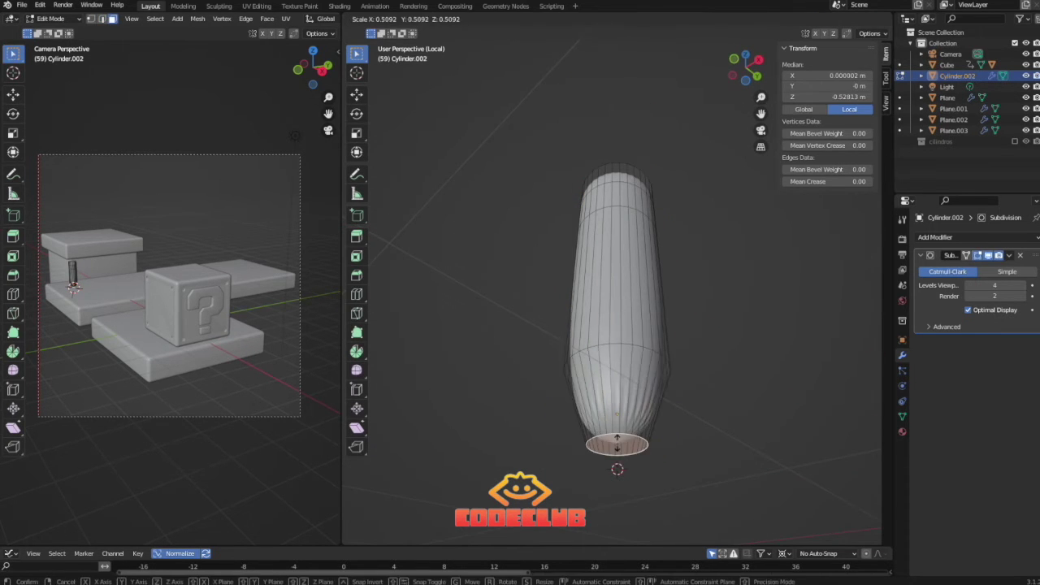
{"action": "left_click", "coordinate": [617, 443]}
Select the edge loop just above the bottom and scale it to about 0.67 to taper the base.
{"action": "middle_click_drag", "start_coordinate": [616, 409], "coordinate": [622, 393]}
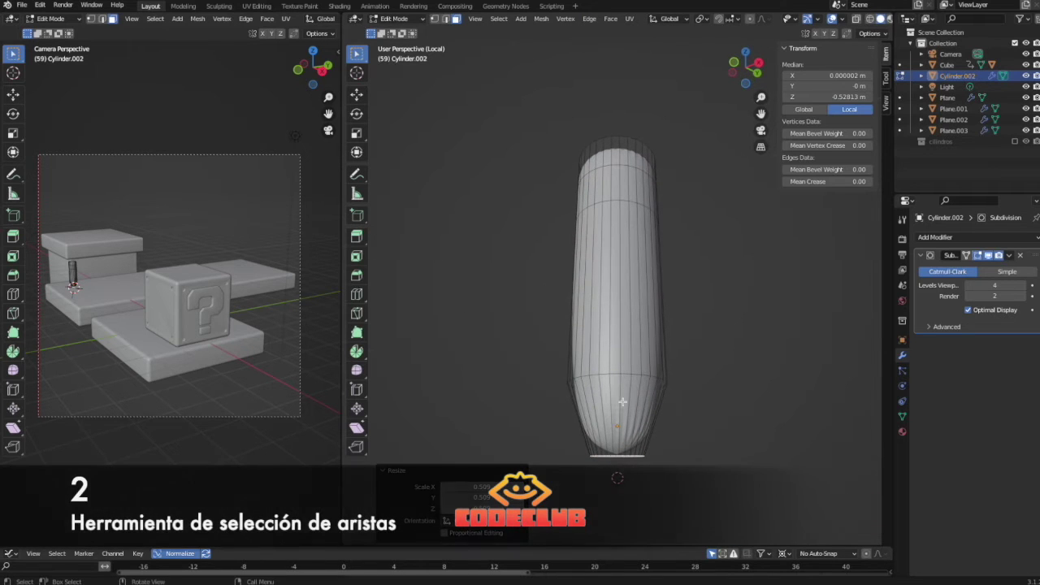
{"action": "key", "text": "2"}
{"action": "left_click", "coordinate": [617, 377], "text": "alt"}
{"action": "key", "text": "s"}
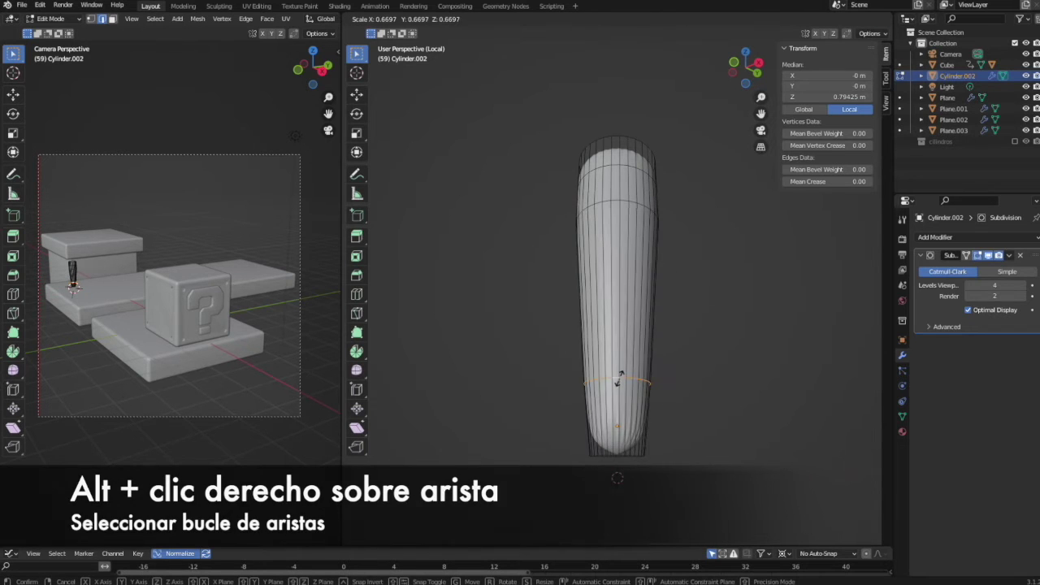
{"action": "left_click", "coordinate": [619, 377]}
Widen the uppermost edge loop below the top rim by scaling it to about 1.082.
{"action": "middle_click_drag", "start_coordinate": [617, 338], "coordinate": [613, 376]}
{"action": "left_click", "coordinate": [629, 157], "text": "alt"}
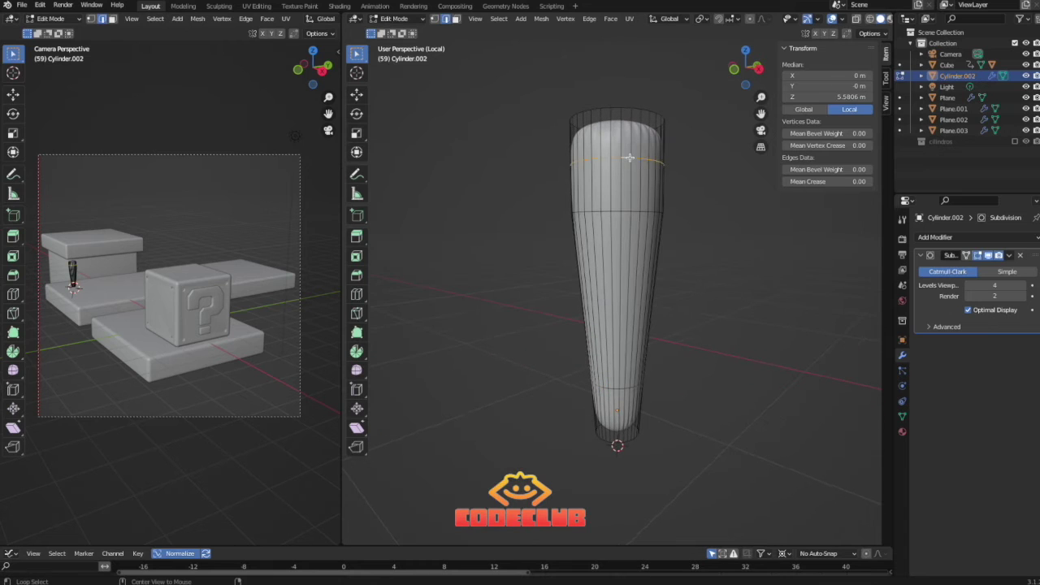
{"action": "key", "text": "s"}
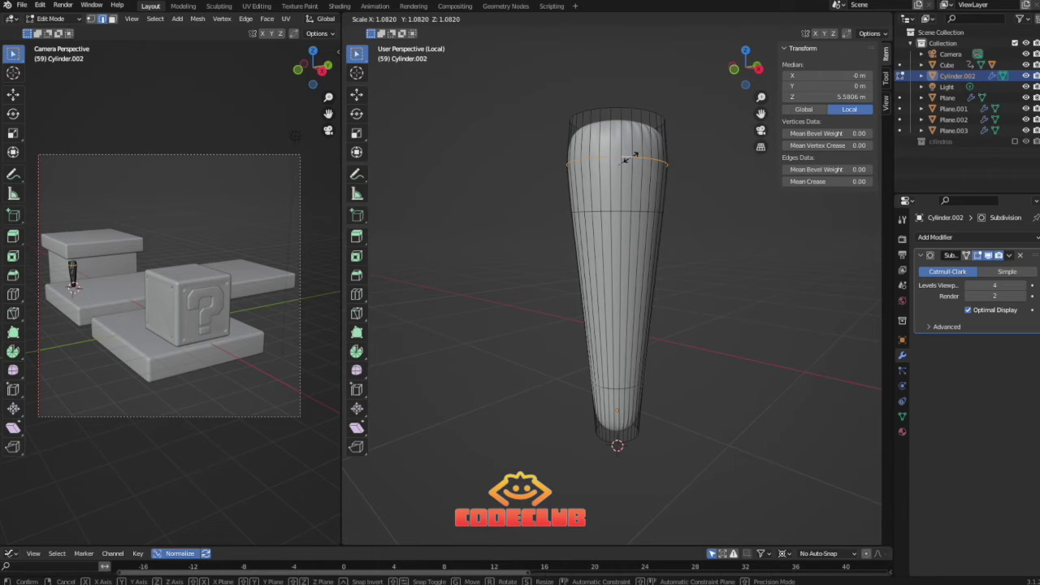
{"action": "left_click", "coordinate": [631, 156]}
Select the top rim edge loop and narrow it to a scale of about 0.787.
{"action": "middle_click_drag", "start_coordinate": [628, 157], "coordinate": [628, 179]}
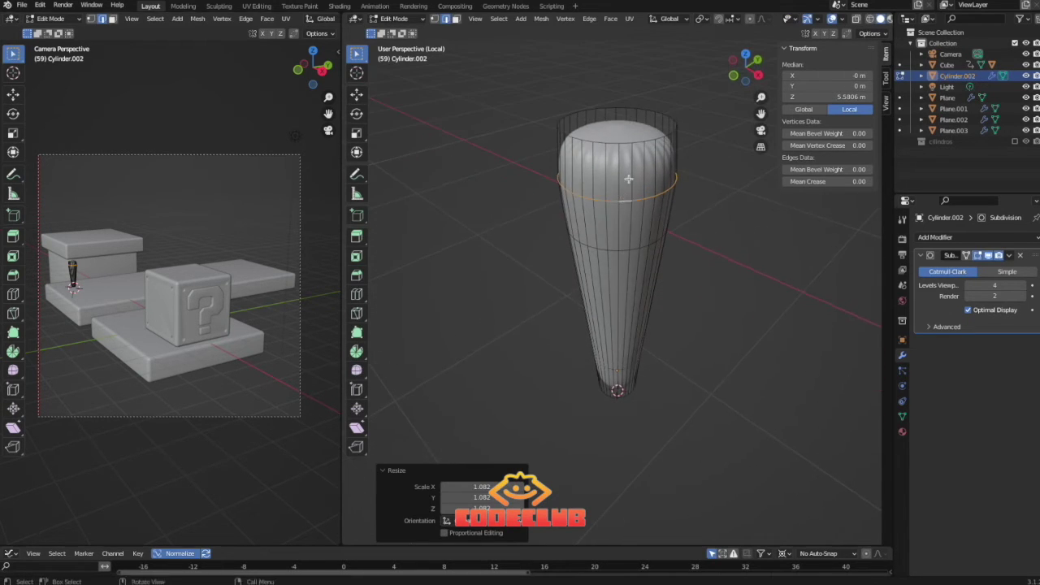
{"action": "left_click", "coordinate": [643, 140]}
{"action": "left_click", "coordinate": [643, 142], "text": "alt"}
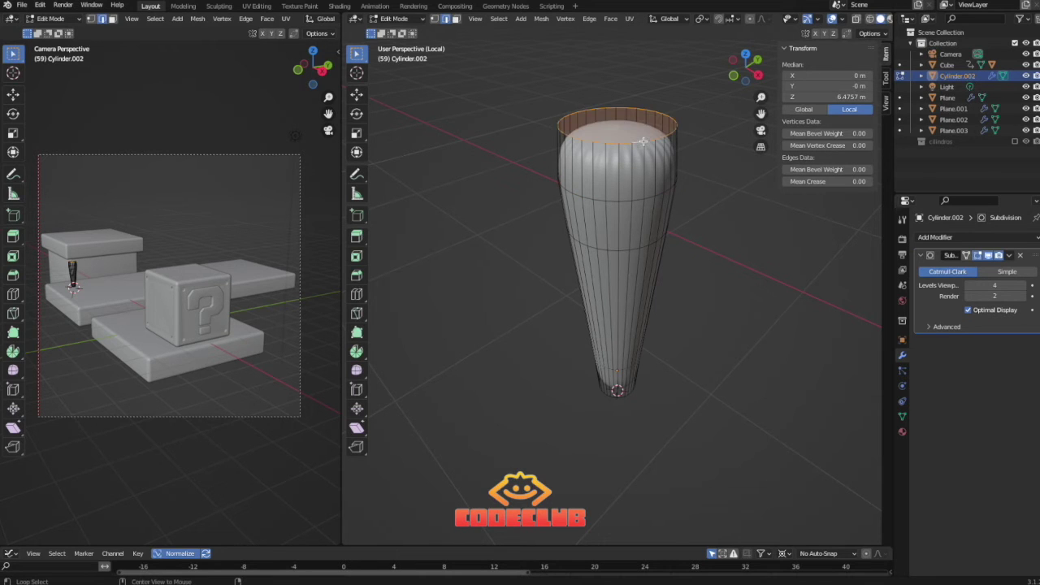
{"action": "key", "text": "s"}
{"action": "left_click", "coordinate": [637, 144]}
Cut an edge loop between the top rim and the widened loop with a slide factor of about 0.604.
{"action": "key", "text": "ctrl+r"}
{"action": "left_click", "coordinate": [636, 145]}
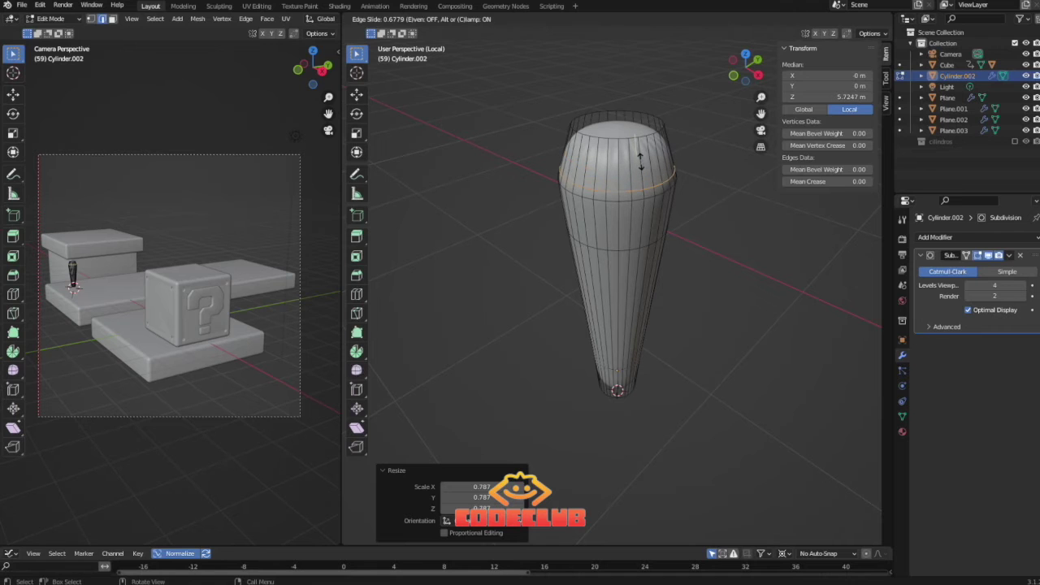
{"action": "left_click", "coordinate": [641, 160]}
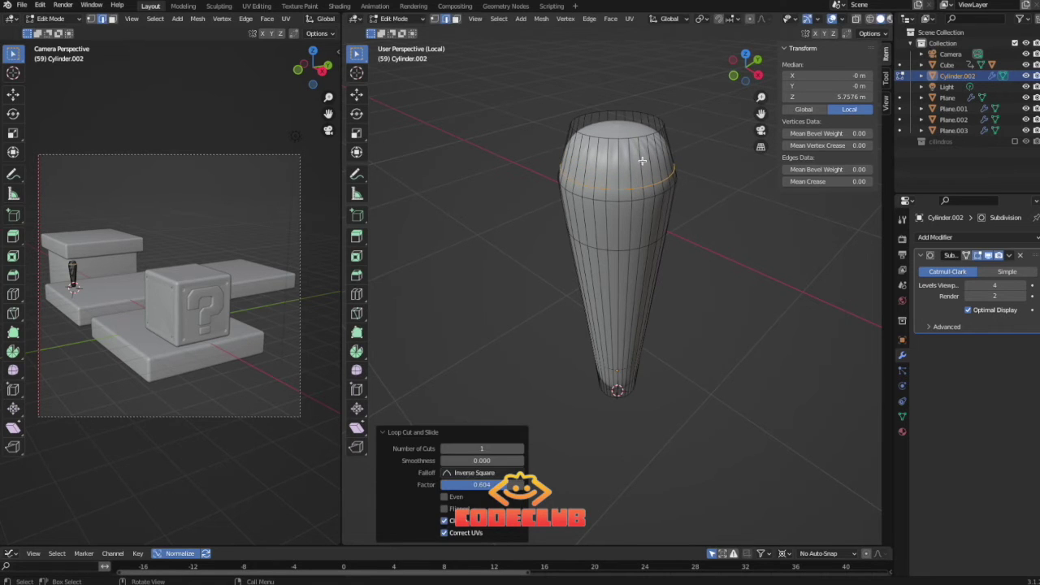
Move the widened edge loop beneath the new cut slightly down along Z.
{"action": "middle_click_drag", "start_coordinate": [642, 161], "coordinate": [642, 153]}
{"action": "left_click", "coordinate": [639, 192], "text": "alt"}
{"action": "key", "text": "g"}
{"action": "key", "text": "z"}
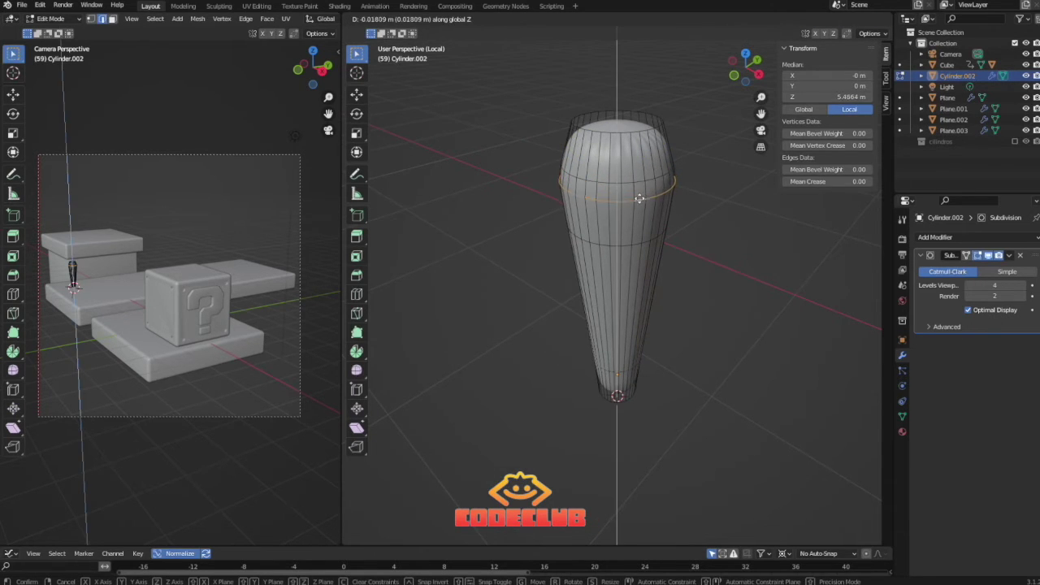
{"action": "left_click", "coordinate": [638, 216]}
Inset the top face by about 0.29 m.
{"action": "mouse_move", "coordinate": [639, 216]}
{"action": "middle_mouse_down"}
{"action": "mouse_move", "coordinate": [599, 186]}
{"action": "mouse_move", "coordinate": [626, 232]}
{"action": "middle_mouse_up"}
{"action": "key", "text": "3"}
{"action": "left_click", "coordinate": [626, 165]}
{"action": "key", "text": "i"}
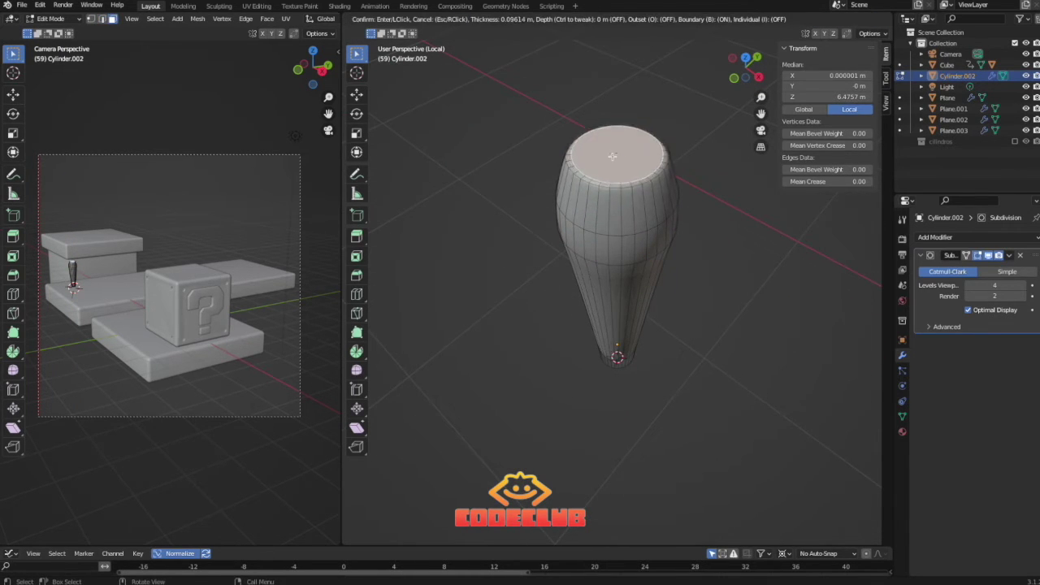
{"action": "left_click", "coordinate": [618, 157]}
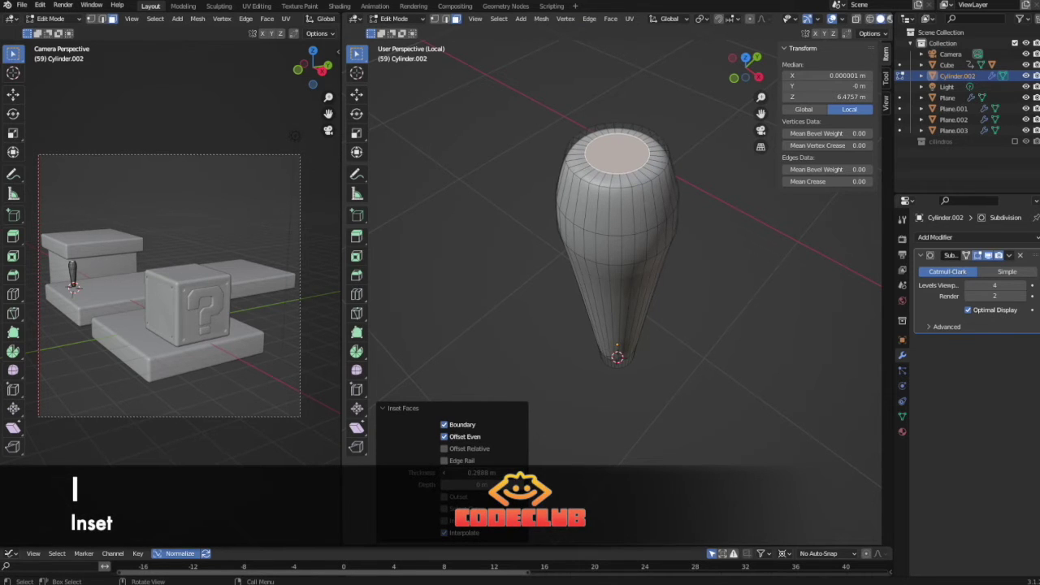
Lower the outer rim loop around the inset face about 0.039 m along Z to round the top.
{"action": "key", "text": "2"}
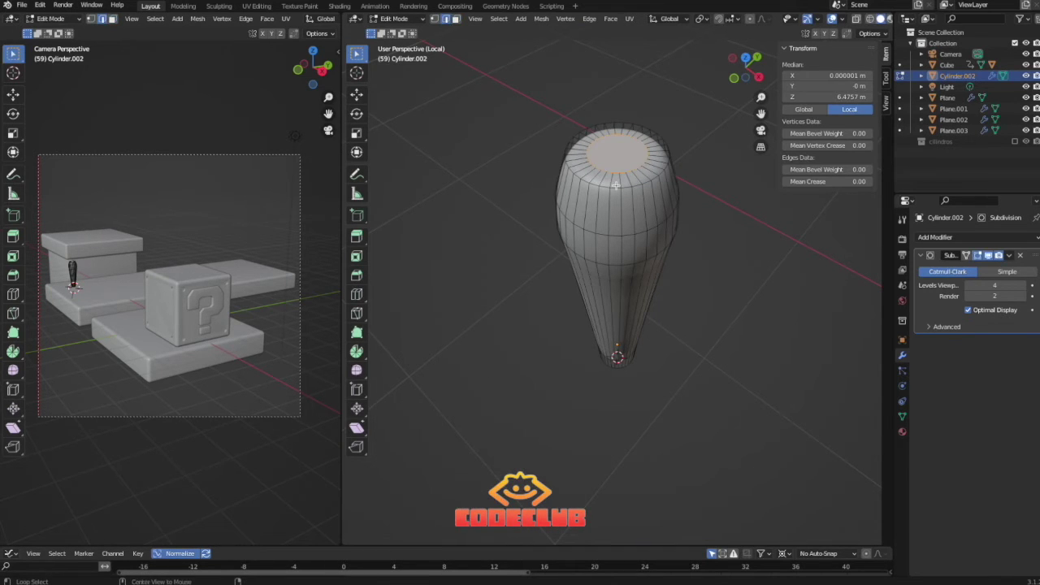
{"action": "key", "text": "g"}
{"action": "key", "text": "z"}
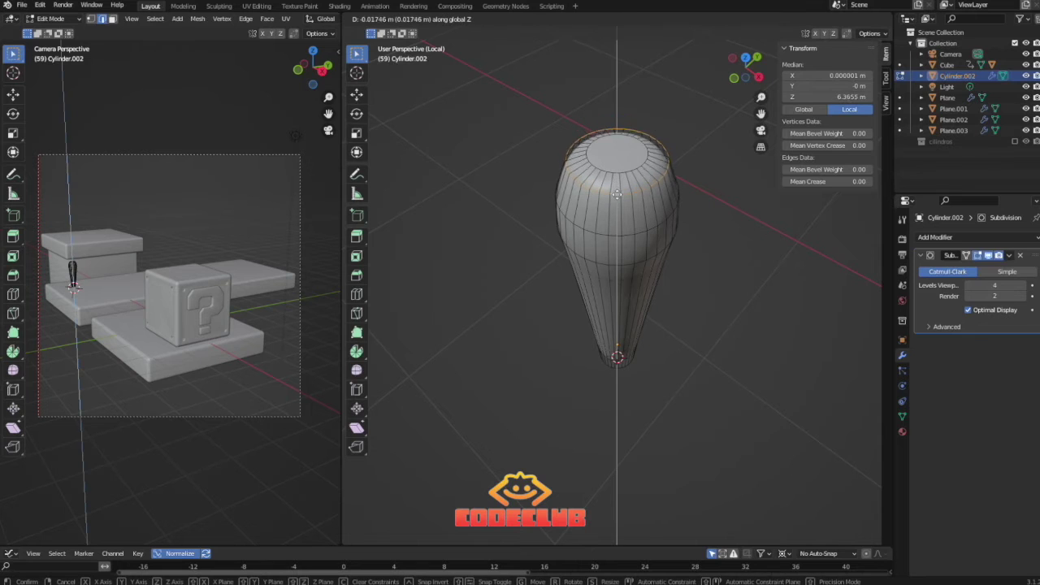
{"action": "left_click", "coordinate": [617, 199]}
Return to Object Mode and apply Shade Smooth to the tapered shape.
{"action": "middle_click_drag", "start_coordinate": [617, 199], "coordinate": [611, 177]}
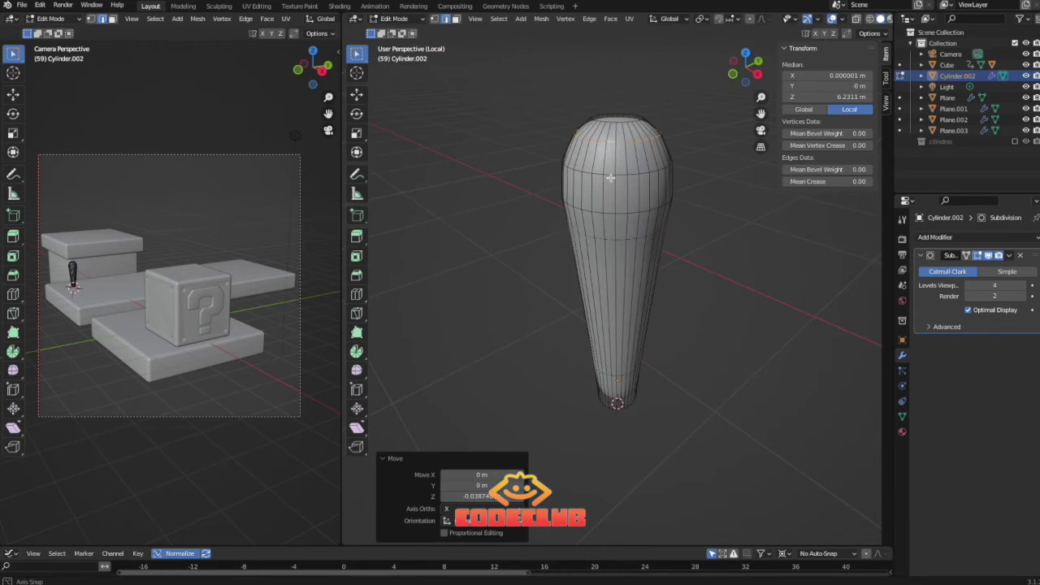
{"action": "key", "text": "Tab"}
{"action": "right_click", "coordinate": [611, 188]}
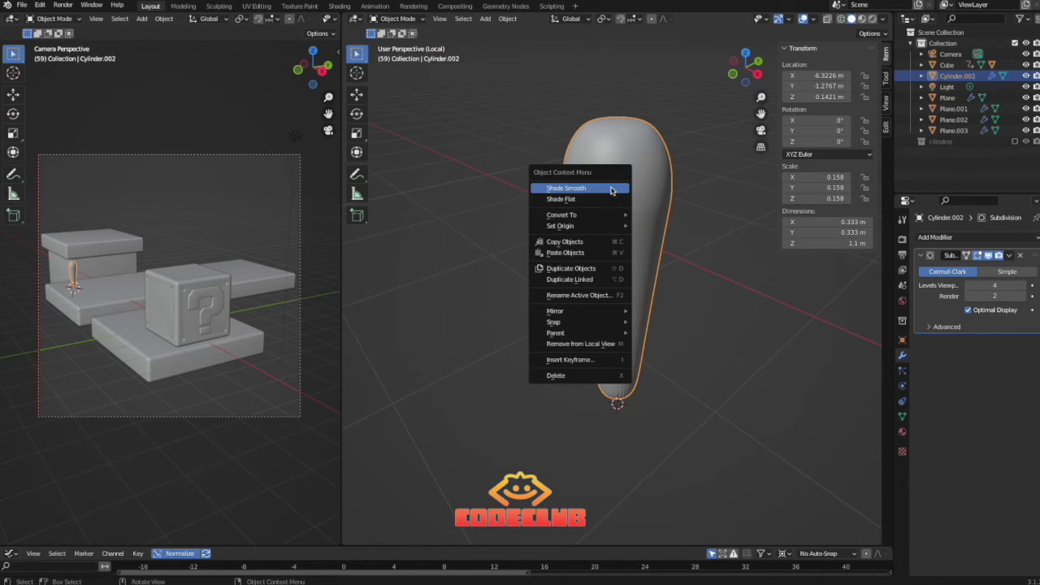
{"action": "left_click", "coordinate": [611, 189]}
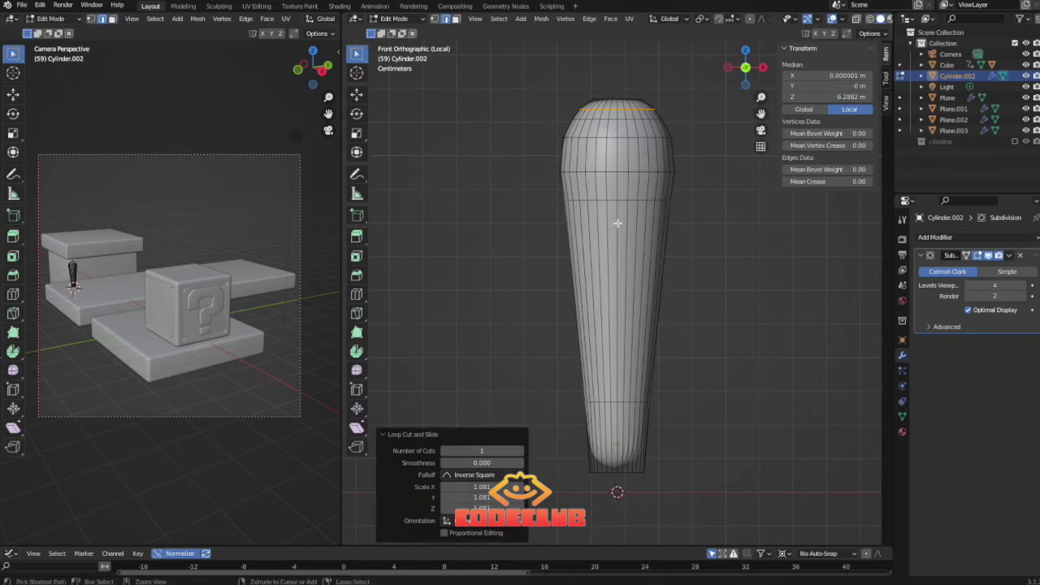
Narrow the stem by scaling its upper edge loop to 0.922, a new mid-stem loop cut to about 0.89, and the lowest loop.
{"action": "key", "text": "s"}
{"action": "left_click", "coordinate": [627, 244]}
{"action": "key", "text": "ctrl+r"}
{"action": "left_click", "coordinate": [627, 317]}
{"action": "left_click", "coordinate": [628, 319]}
{"action": "key", "text": "s"}
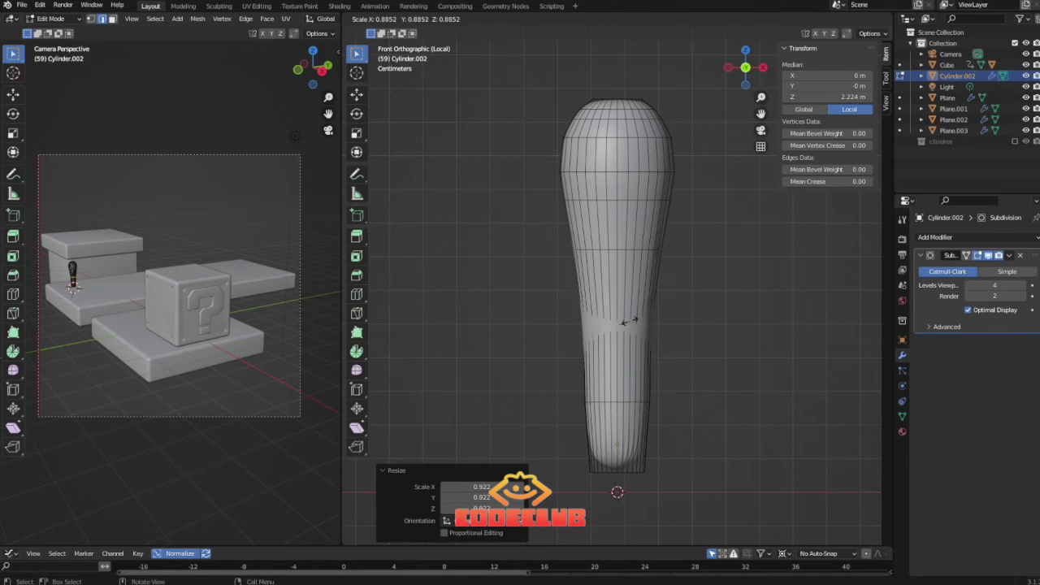
{"action": "left_click", "coordinate": [627, 321]}
{"action": "left_click", "coordinate": [616, 401], "text": "alt"}
{"action": "key", "text": "s"}
{"action": "left_click", "coordinate": [616, 401]}
Scale the four edge loops around the rounded head one by one to refine its profile, and return to Object Mode.
{"action": "left_click", "coordinate": [564, 171], "text": "alt"}
{"action": "key", "text": "s"}
{"action": "left_click", "coordinate": [684, 177]}
{"action": "left_click", "coordinate": [564, 137], "text": "alt"}
{"action": "key", "text": "s"}
{"action": "left_click", "coordinate": [677, 142]}
{"action": "left_click", "coordinate": [572, 120], "text": "alt"}
{"action": "key", "text": "s"}
{"action": "left_click", "coordinate": [674, 126]}
{"action": "left_click", "coordinate": [656, 105], "text": "alt"}
{"action": "key", "text": "s"}
{"action": "left_click", "coordinate": [662, 112]}
{"action": "key", "text": "Tab"}
{"action": "middle_click_drag", "start_coordinate": [618, 483], "coordinate": [626, 178]}
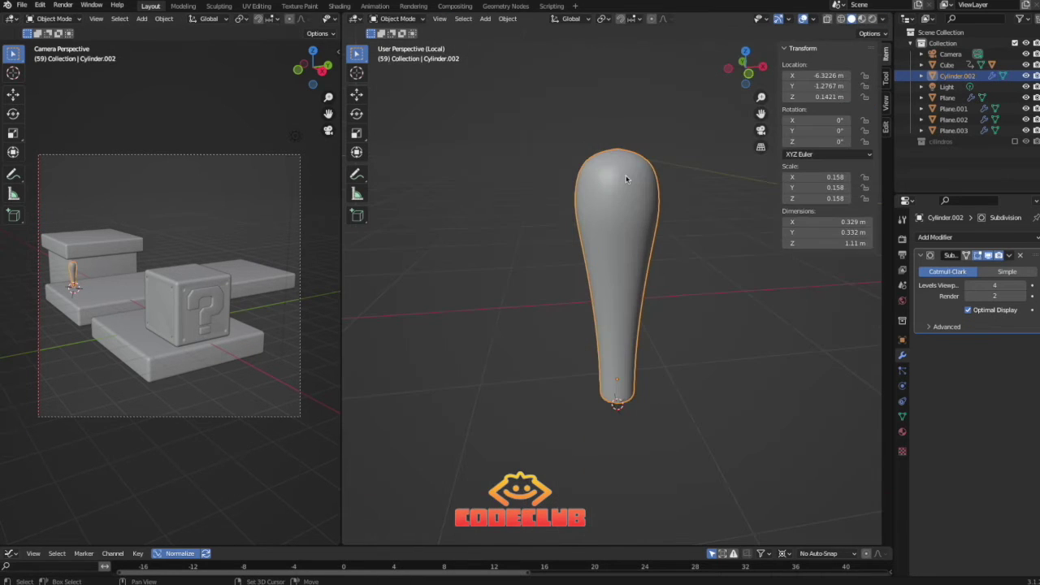
Duplicate the tapered shape in place and set the transform pivot point to 3D Cursor.
{"action": "key", "text": "shift+d"}
{"action": "right_click", "coordinate": [626, 179]}
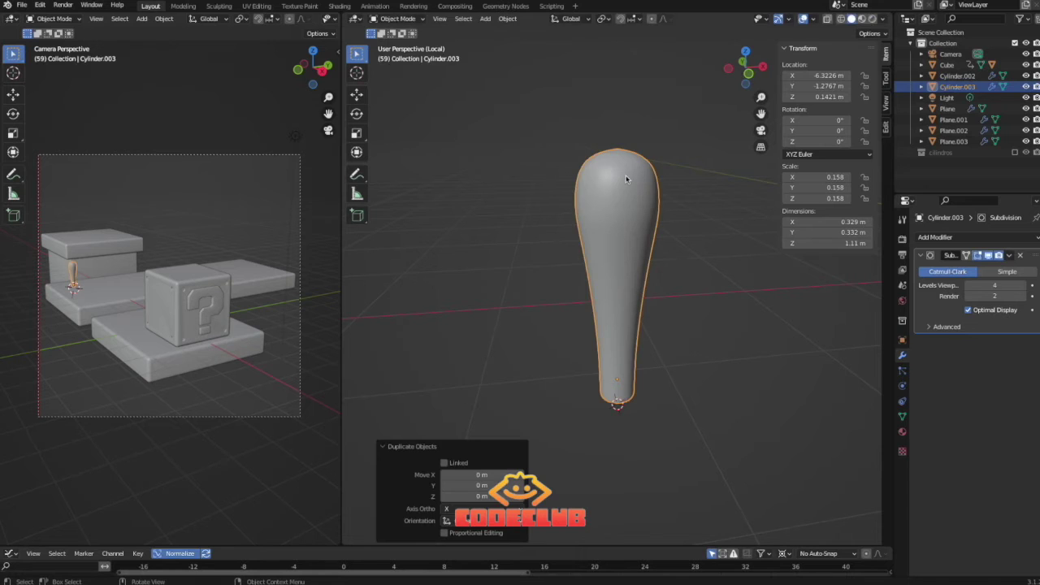
{"action": "left_click", "coordinate": [602, 18]}
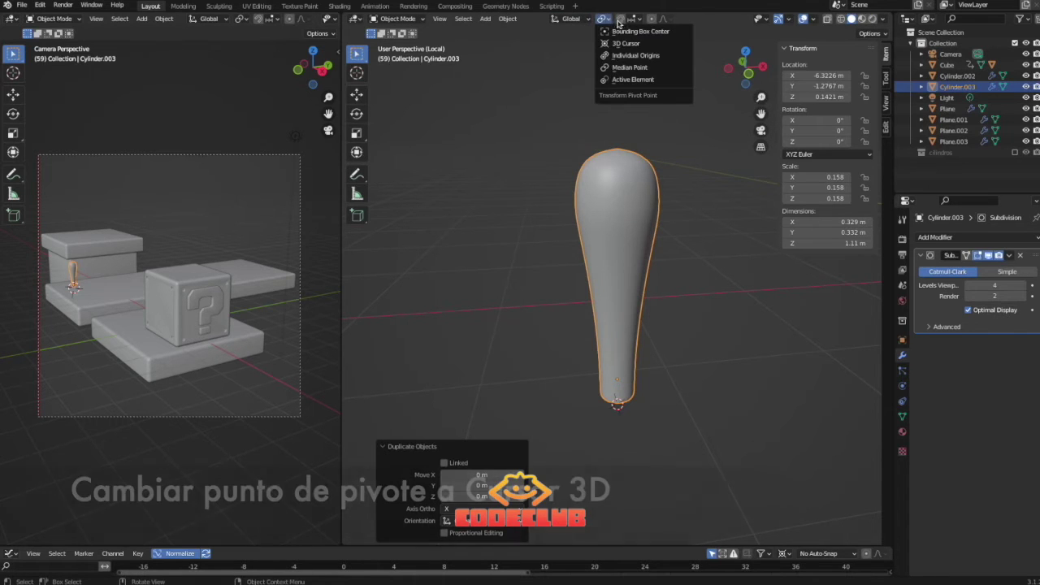
{"action": "left_click", "coordinate": [626, 43]}
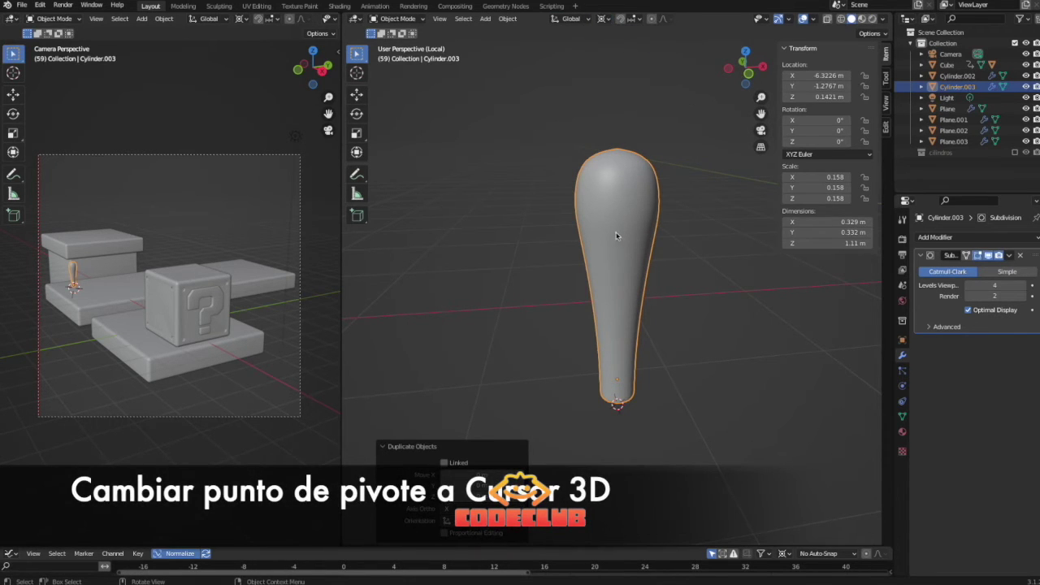
Rotate the copy about 27° sideways around the 3D cursor and scale it to 0.829.
{"action": "key", "text": "r"}
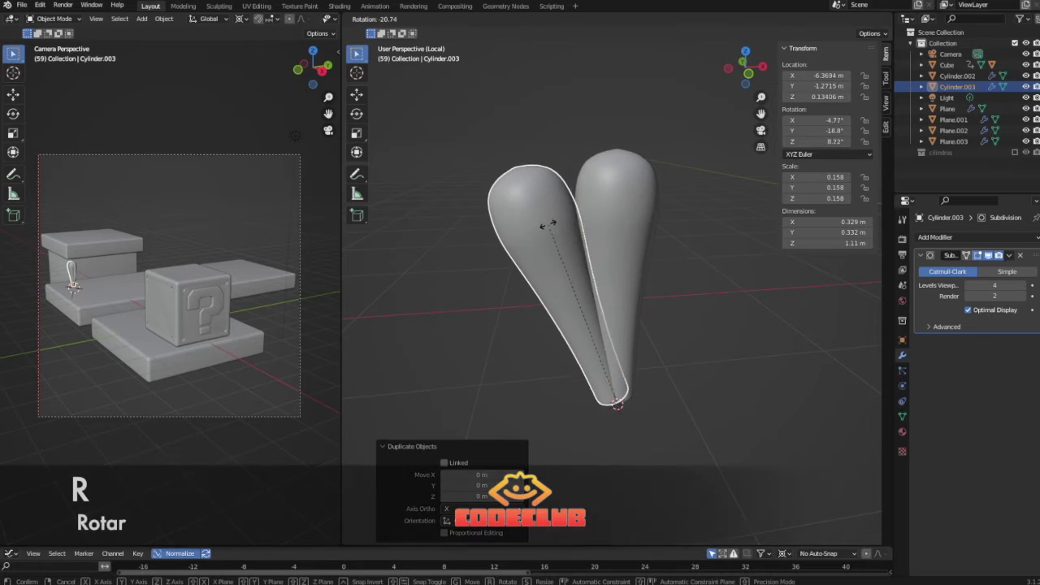
{"action": "left_click", "coordinate": [532, 241]}
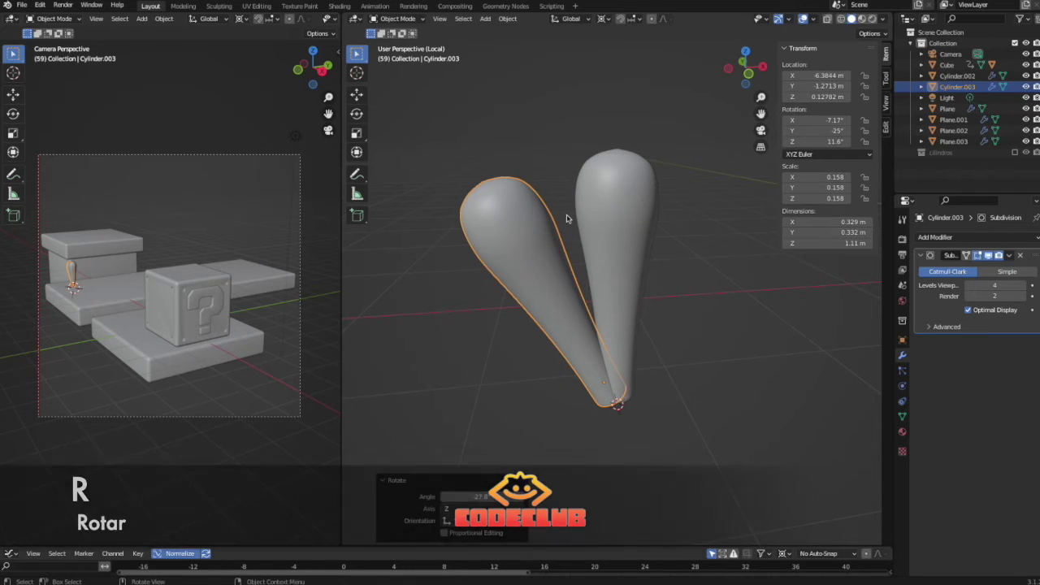
{"action": "key", "text": "s"}
{"action": "left_click", "coordinate": [547, 260]}
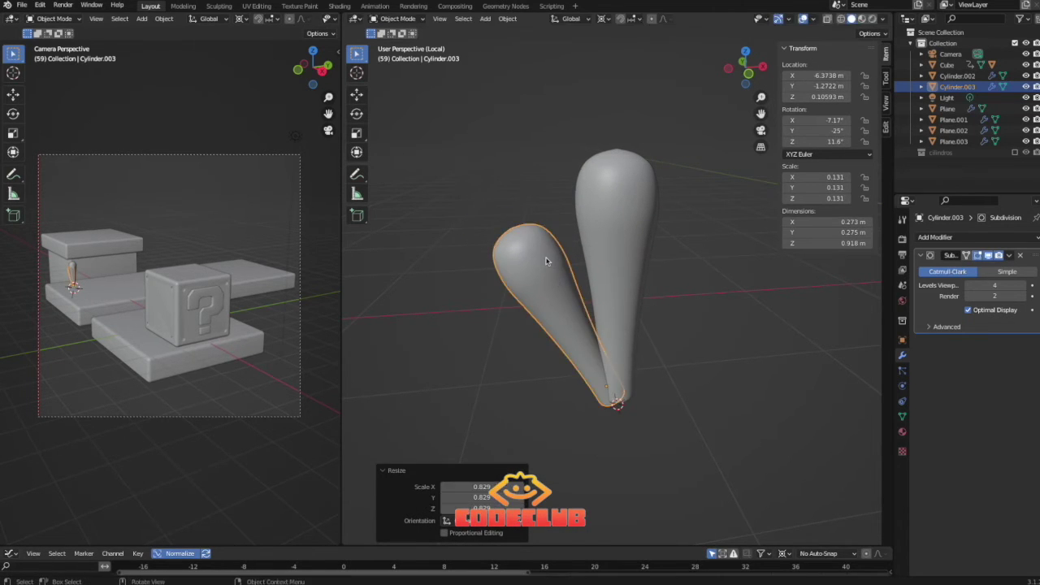
Duplicate the smaller tilted shape and rotate the copy to the opposite side of the central shape.
{"action": "key", "text": "shift+d"}
{"action": "key", "text": "r"}
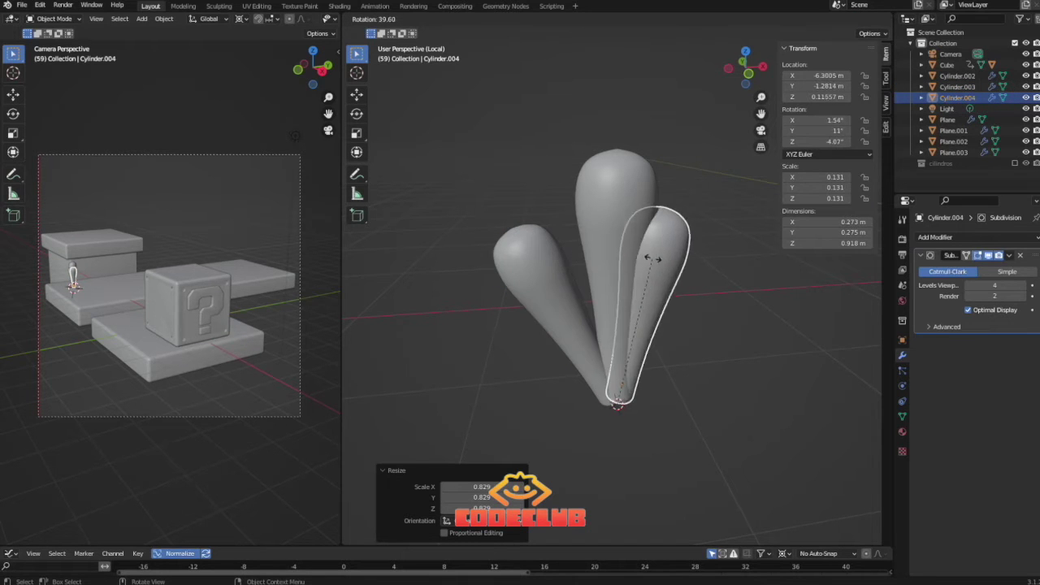
{"action": "left_click", "coordinate": [651, 277]}
Duplicate the central shape, rotate the copy 386° around X to tilt it forward, and scale it to about 0.71.
{"action": "middle_click_drag", "start_coordinate": [652, 278], "coordinate": [612, 262]}
{"action": "left_click", "coordinate": [611, 262]}
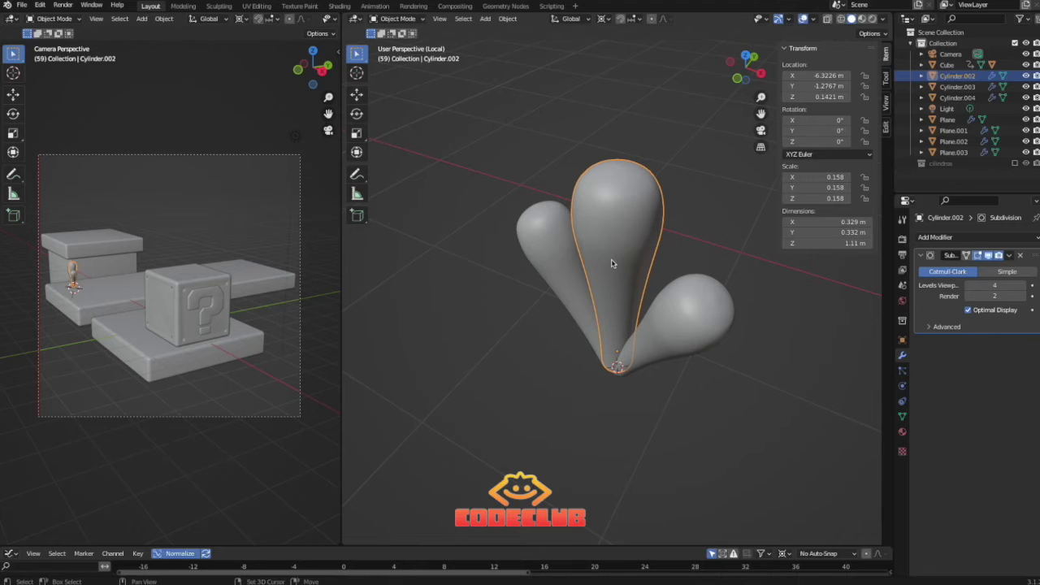
{"action": "key", "text": "shift+d"}
{"action": "right_click", "coordinate": [613, 262]}
{"action": "middle_click_drag", "start_coordinate": [613, 262], "coordinate": [622, 242]}
{"action": "key", "text": "r"}
{"action": "key", "text": "x"}
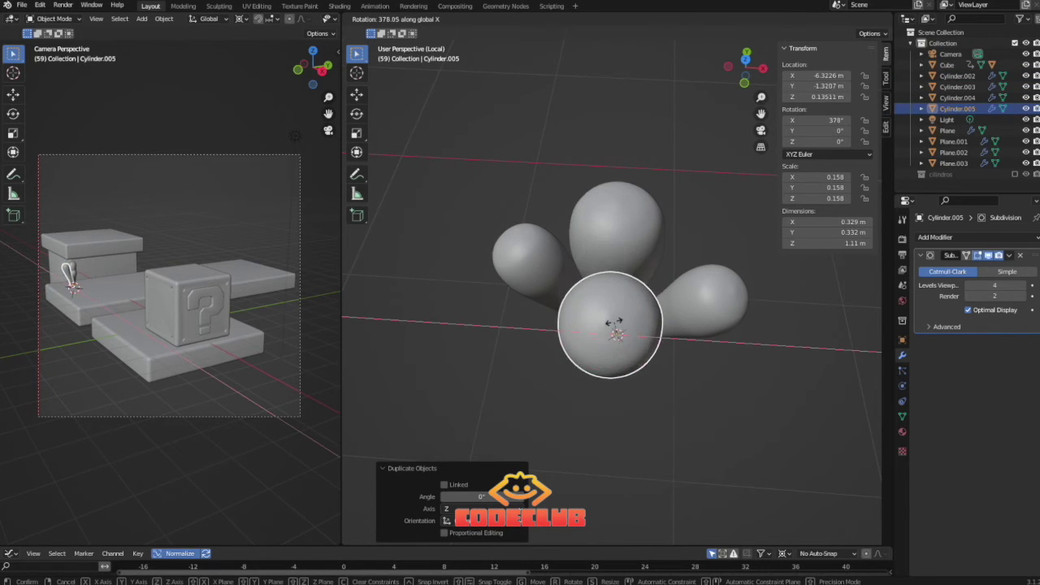
{"action": "left_click", "coordinate": [613, 325]}
{"action": "middle_click_drag", "start_coordinate": [614, 324], "coordinate": [518, 268]}
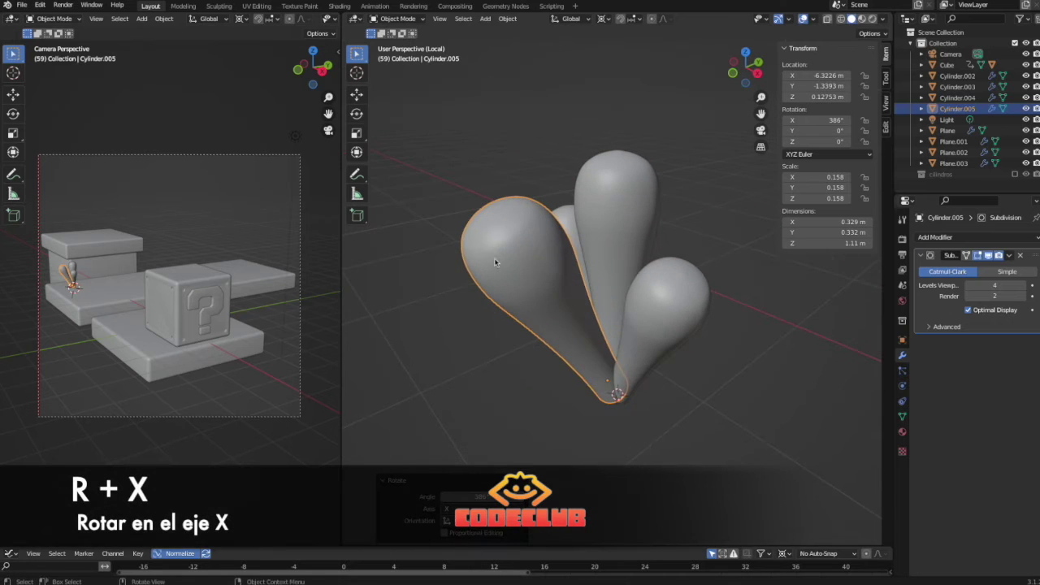
{"action": "key", "text": "s"}
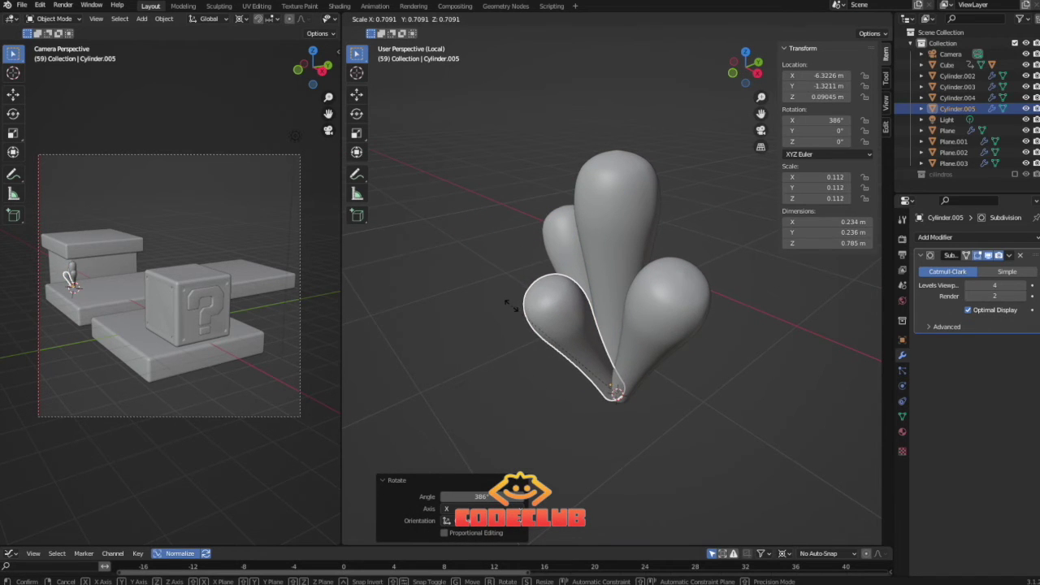
{"action": "left_click", "coordinate": [511, 306]}
Duplicate the central shape again, rotate the copy -24.8° around X, and scale it to about 0.74.
{"action": "middle_click_drag", "start_coordinate": [518, 301], "coordinate": [518, 338]}
{"action": "left_click", "coordinate": [632, 196]}
{"action": "key", "text": "shift+d"}
{"action": "key", "text": "x"}
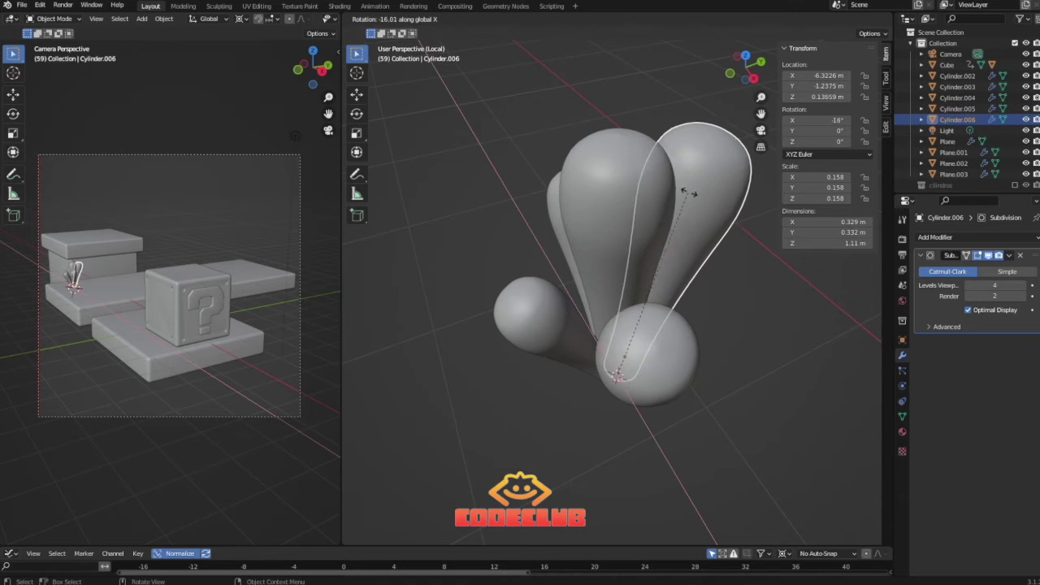
{"action": "left_click", "coordinate": [713, 208]}
{"action": "key", "text": "s"}
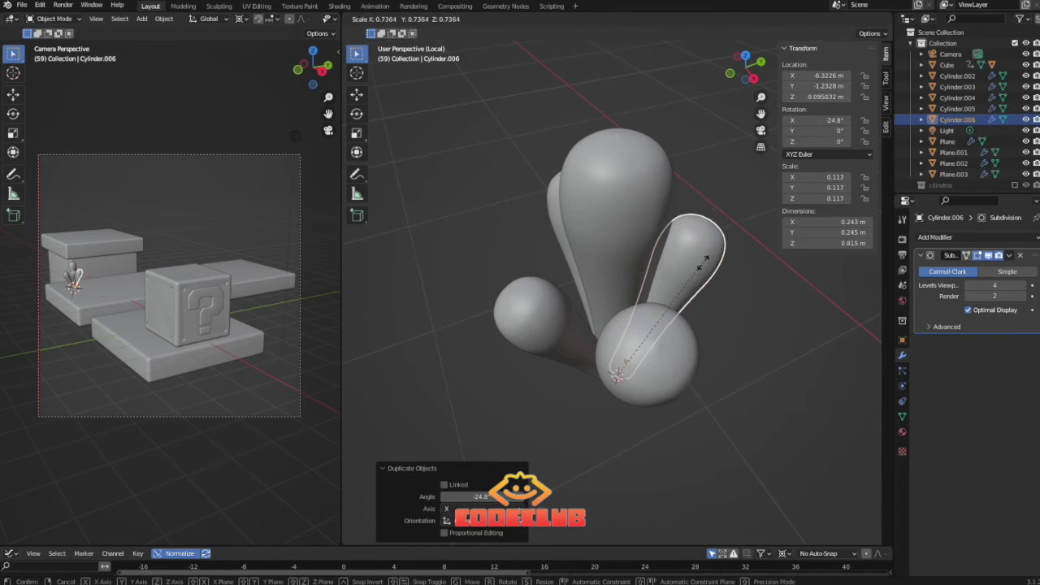
{"action": "left_click", "coordinate": [696, 271]}
Select all five tapered shapes and parent them to the small forward-tilted one with the Object option.
{"action": "middle_click_drag", "start_coordinate": [695, 272], "coordinate": [648, 256]}
{"action": "key", "text": "r"}
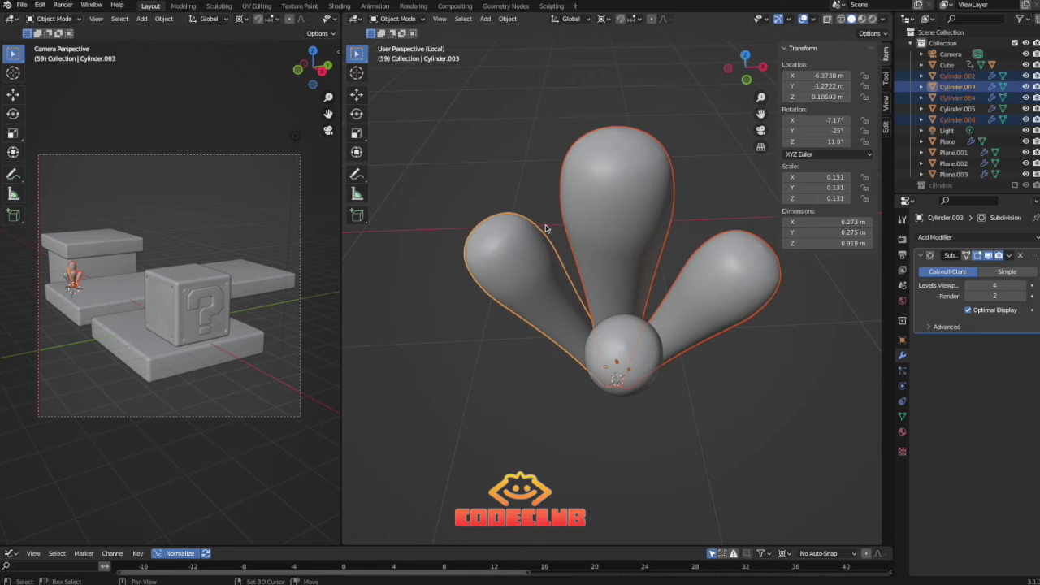
{"action": "middle_click_drag", "start_coordinate": [593, 276], "coordinate": [674, 294]}
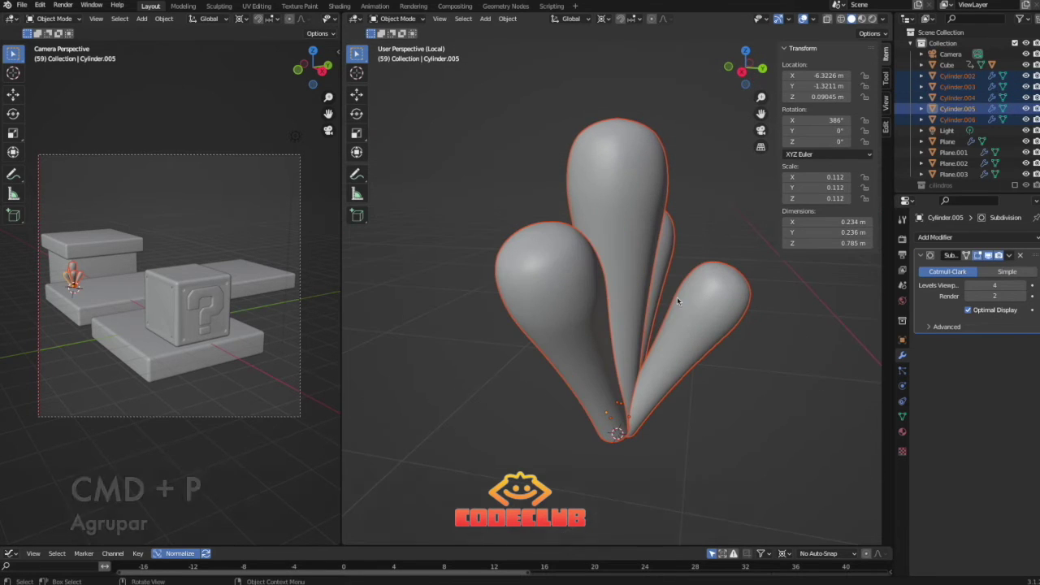
{"action": "key", "text": "super+p"}
{"action": "left_click", "coordinate": [642, 298]}
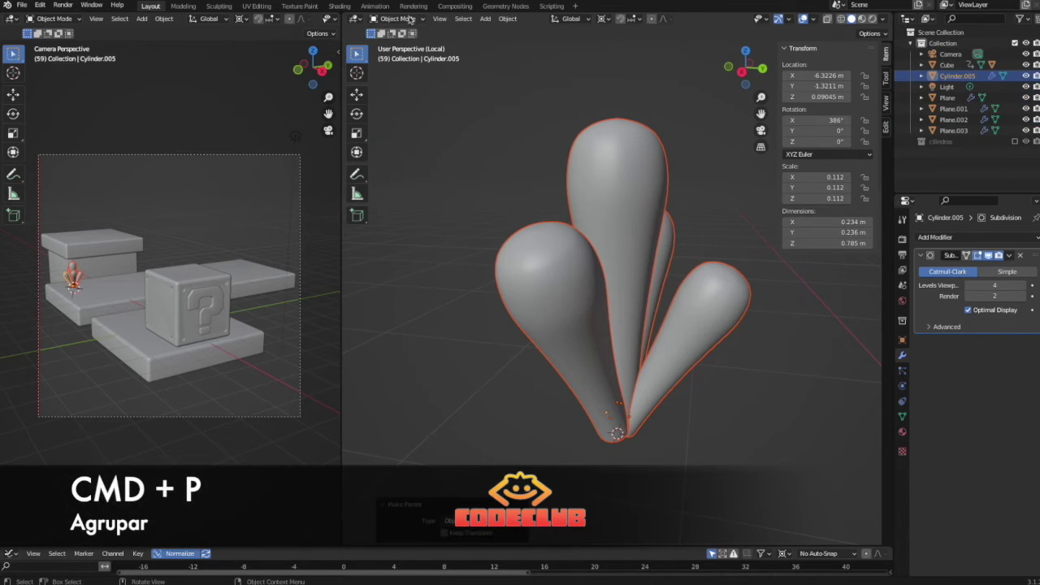
Exit local view and lower the parented cluster about 0.113 m along Z onto the long platform.
{"action": "left_click", "coordinate": [439, 18]}
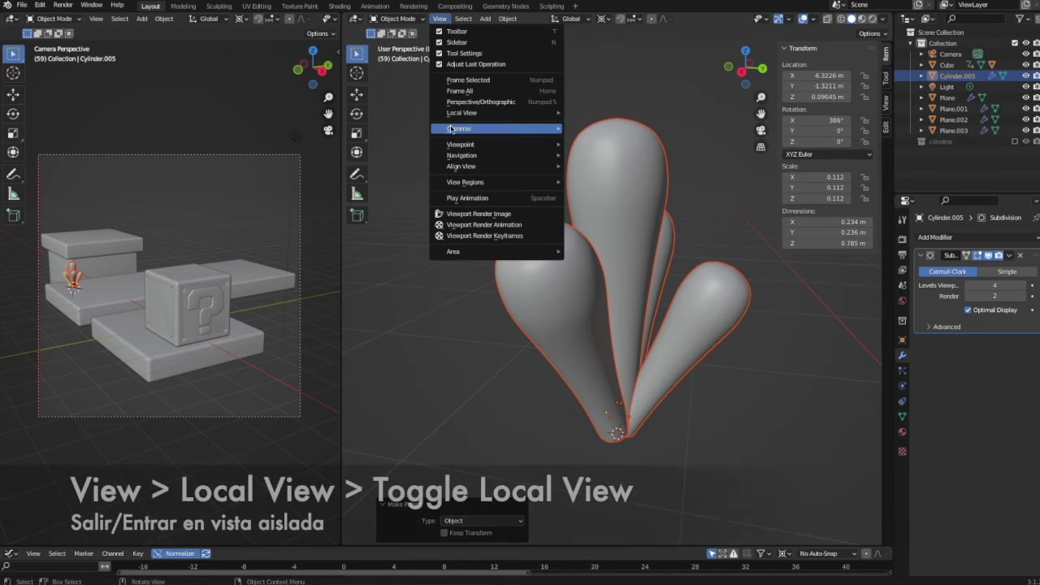
{"action": "mouse_move", "coordinate": [463, 118]}
{"action": "left_click", "coordinate": [606, 113]}
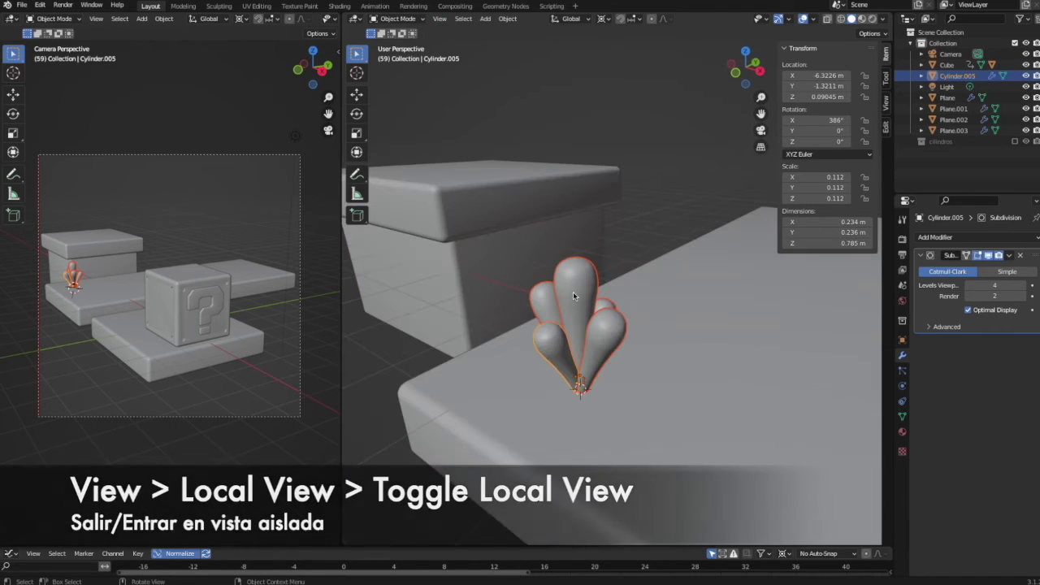
{"action": "key", "text": "g"}
{"action": "key", "text": "z"}
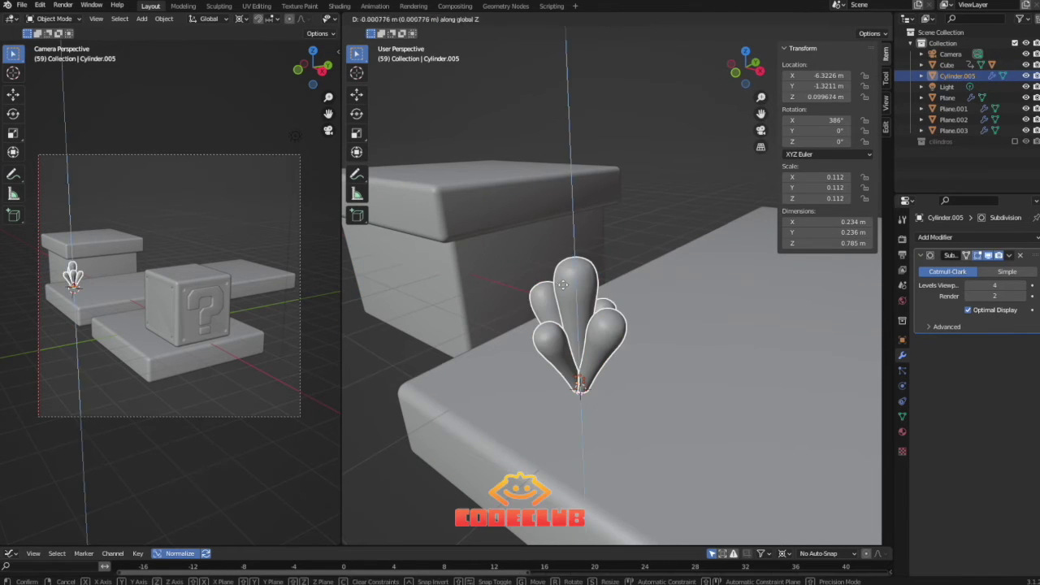
{"action": "left_click", "coordinate": [560, 306]}
Duplicate the cluster and raise the copy about 1.93 m along Z.
{"action": "scroll", "coordinate": [562, 280], "scroll_direction": "down", "scroll_amount": 5}
{"action": "middle_click_drag", "start_coordinate": [571, 249], "coordinate": [557, 239]}
{"action": "key", "text": "shift+d"}
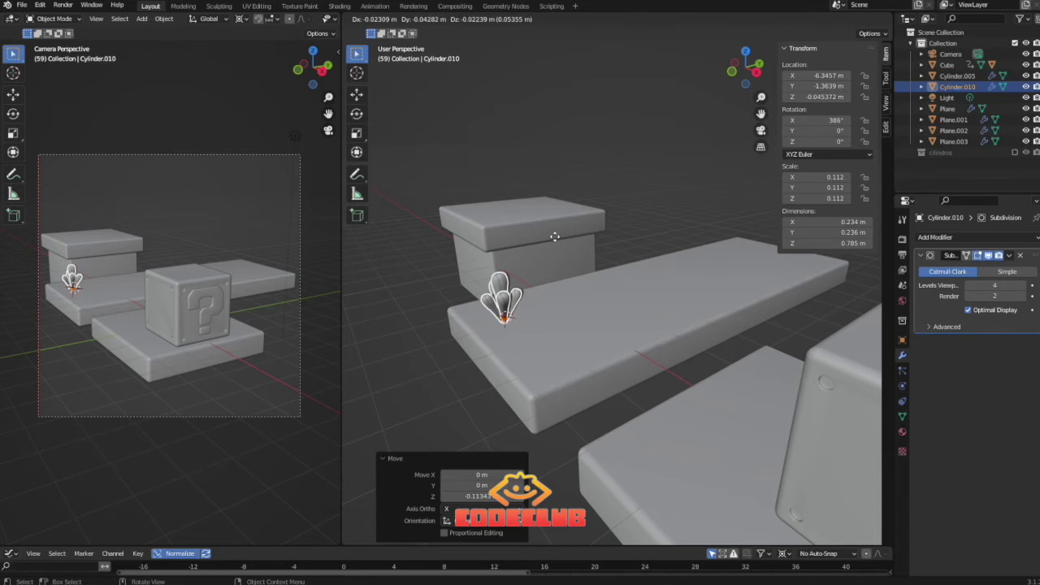
{"action": "key", "text": "z"}
{"action": "left_click", "coordinate": [551, 189]}
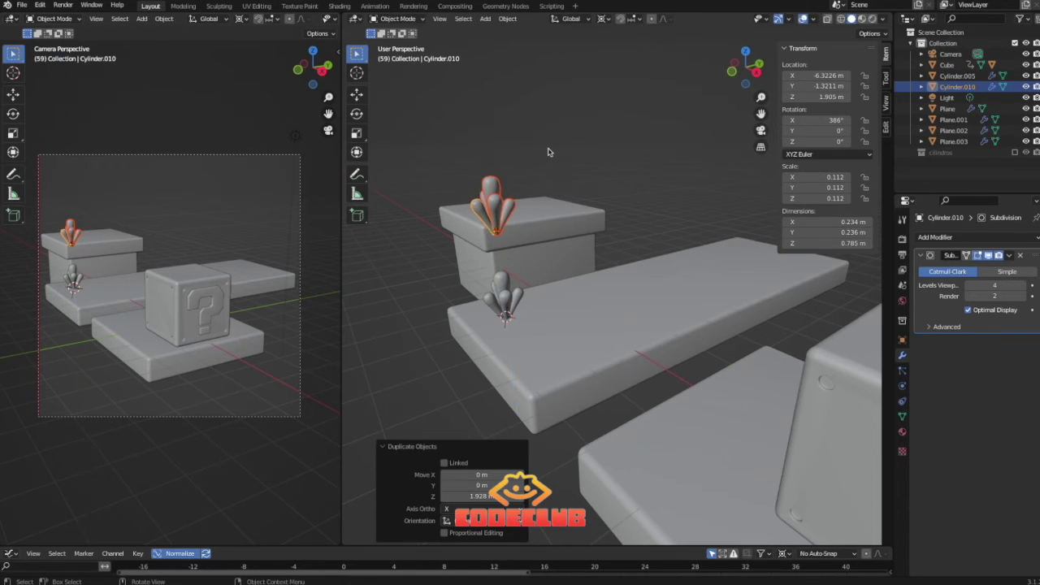
From the top view, move the copy about 3.59 m along negative X and along Y to the far corner of the square platform.
{"action": "key", "text": "KP_7"}
{"action": "key", "text": "g"}
{"action": "key", "text": "x"}
{"action": "left_click", "coordinate": [593, 396]}
{"action": "key", "text": "g"}
{"action": "key", "text": "y"}
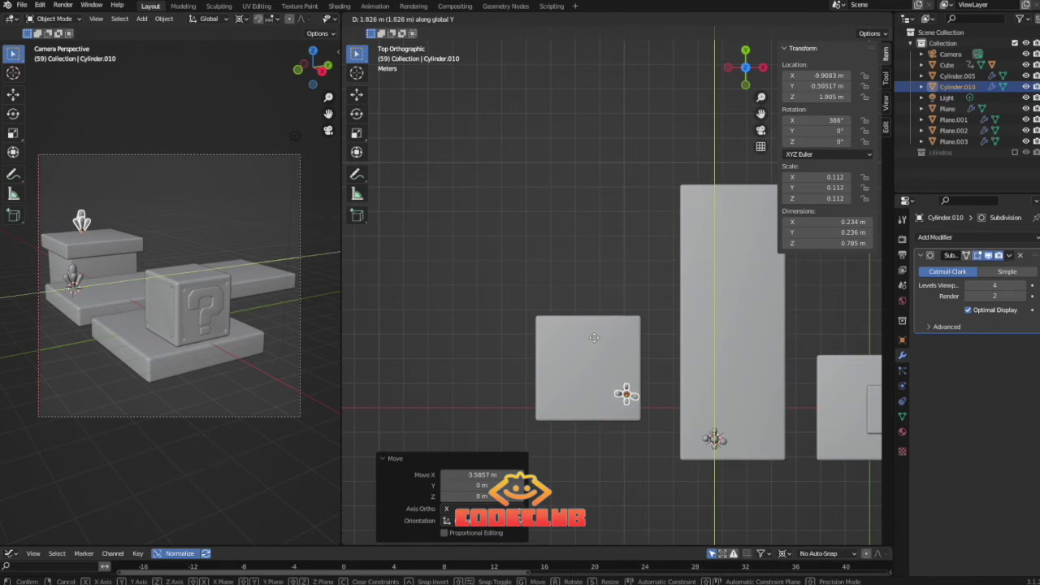
{"action": "left_click", "coordinate": [596, 285]}
Lower the copied cluster about 0.82 m along Z onto the square platform.
{"action": "middle_click_drag", "start_coordinate": [621, 351], "coordinate": [545, 277]}
{"action": "key", "text": "g"}
{"action": "key", "text": "z"}
{"action": "left_click", "coordinate": [597, 232]}
Reset the copied cluster's origin, rotate it about 96° around Z, and adjust its height along Z.
{"action": "scroll", "coordinate": [569, 211], "scroll_direction": "up", "scroll_amount": 3}
{"action": "key", "text": "r"}
{"action": "key", "text": "z"}
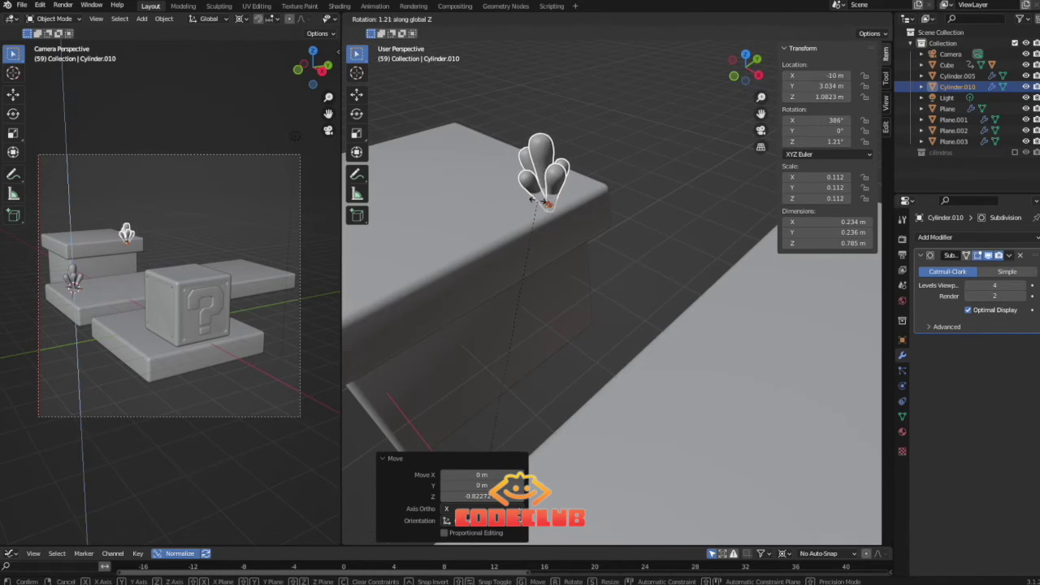
{"action": "left_click", "coordinate": [547, 197]}
{"action": "key", "text": "r"}
{"action": "key", "text": "z"}
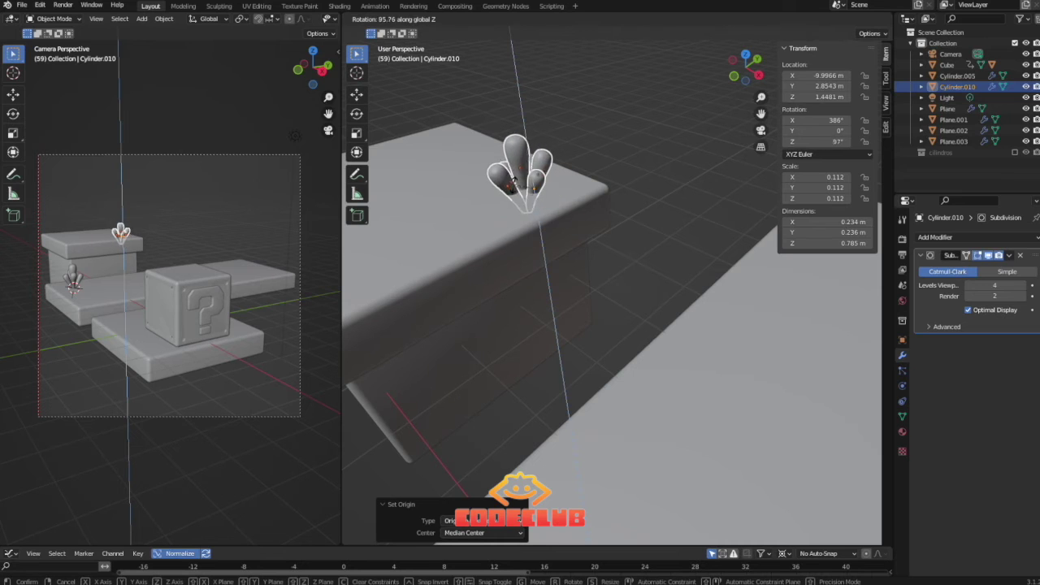
{"action": "left_click", "coordinate": [520, 199]}
{"action": "key", "text": "g"}
{"action": "key", "text": "z"}
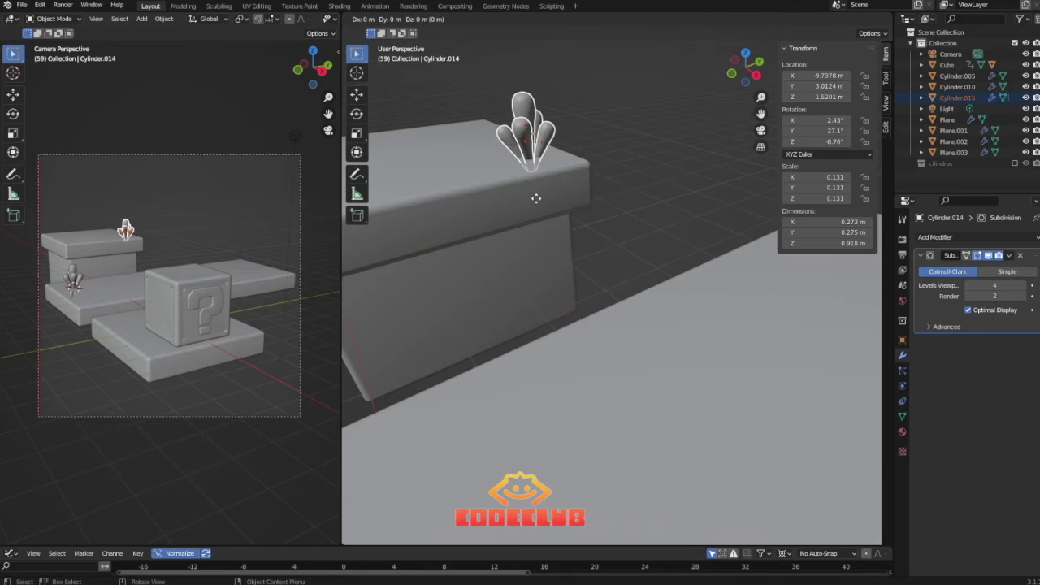
Duplicate the cluster on the square platform, move the copy about 4.16 m along X, and lower it onto the long platform.
{"action": "key", "text": "x"}
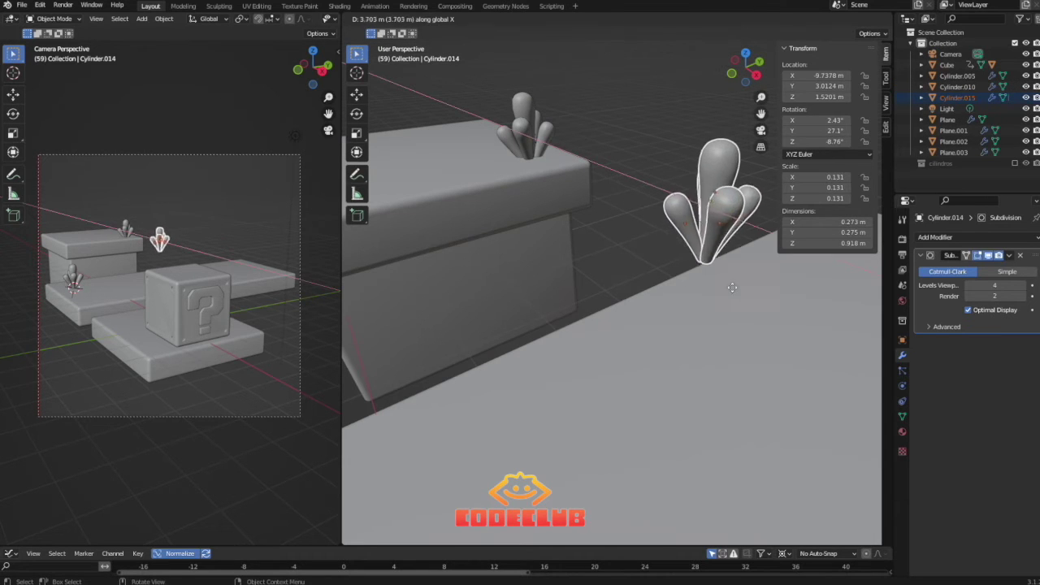
{"action": "left_click", "coordinate": [760, 290]}
{"action": "scroll", "coordinate": [760, 290], "scroll_direction": "down", "scroll_amount": 4}
{"action": "middle_click_drag", "start_coordinate": [739, 270], "coordinate": [683, 234]}
{"action": "key", "text": "g"}
{"action": "key", "text": "z"}
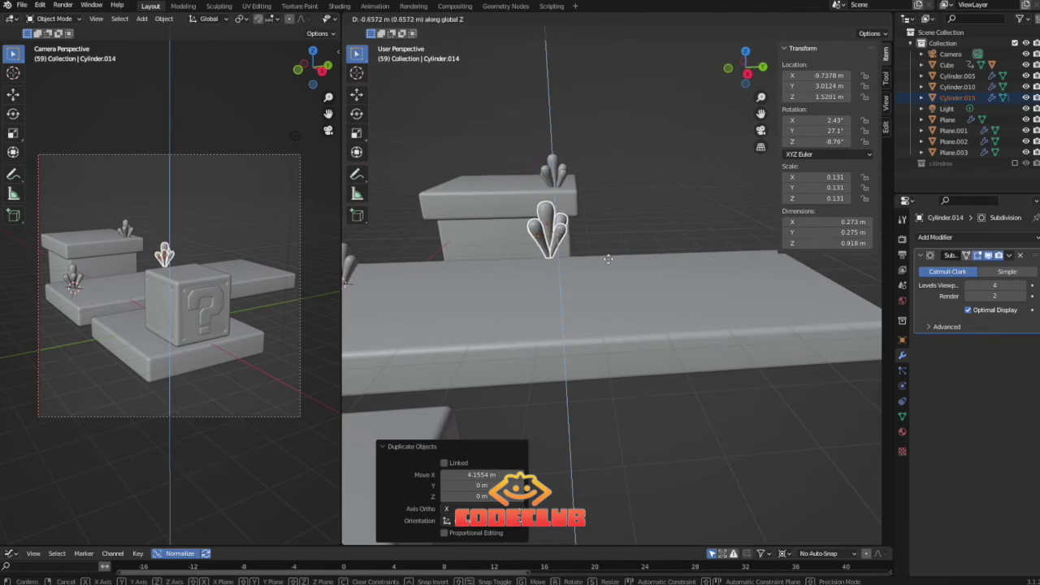
{"action": "left_click", "coordinate": [613, 297]}
Move the new cluster along Y to the far end of the long platform.
{"action": "key", "text": "g"}
{"action": "key", "text": "y"}
{"action": "left_click", "coordinate": [784, 259]}
{"action": "left_click", "coordinate": [759, 285]}
From the top view, select the far-end cluster and move it along negative X toward the long platform's side edge.
{"action": "key", "text": "KP_7"}
{"action": "scroll", "coordinate": [742, 182], "scroll_direction": "up", "scroll_amount": 2}
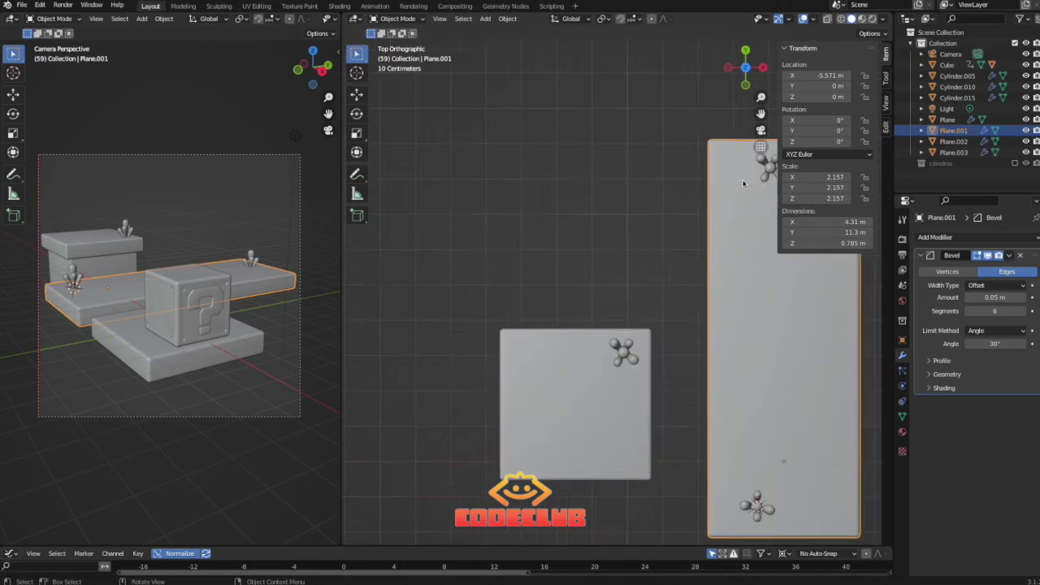
{"action": "scroll", "coordinate": [742, 182], "scroll_direction": "down", "scroll_amount": 1}
{"action": "middle_click_drag", "start_coordinate": [743, 182], "coordinate": [626, 193], "text": "shift"}
{"action": "scroll", "coordinate": [626, 193], "scroll_direction": "up", "scroll_amount": 2}
{"action": "left_click", "coordinate": [677, 136]}
{"action": "key", "text": "g"}
{"action": "key", "text": "x"}
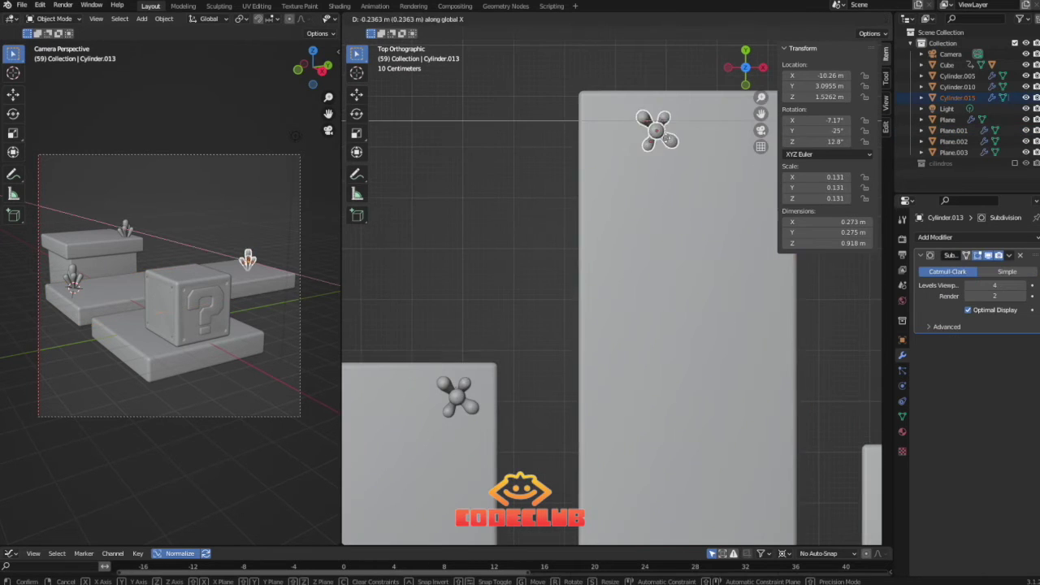
{"action": "left_click", "coordinate": [625, 137]}
Scale the far-end cluster to 0.793, rotate it about 88° around Z, and adjust its position.
{"action": "key", "text": "s"}
{"action": "left_click", "coordinate": [624, 133]}
{"action": "key", "text": "r"}
{"action": "key", "text": "z"}
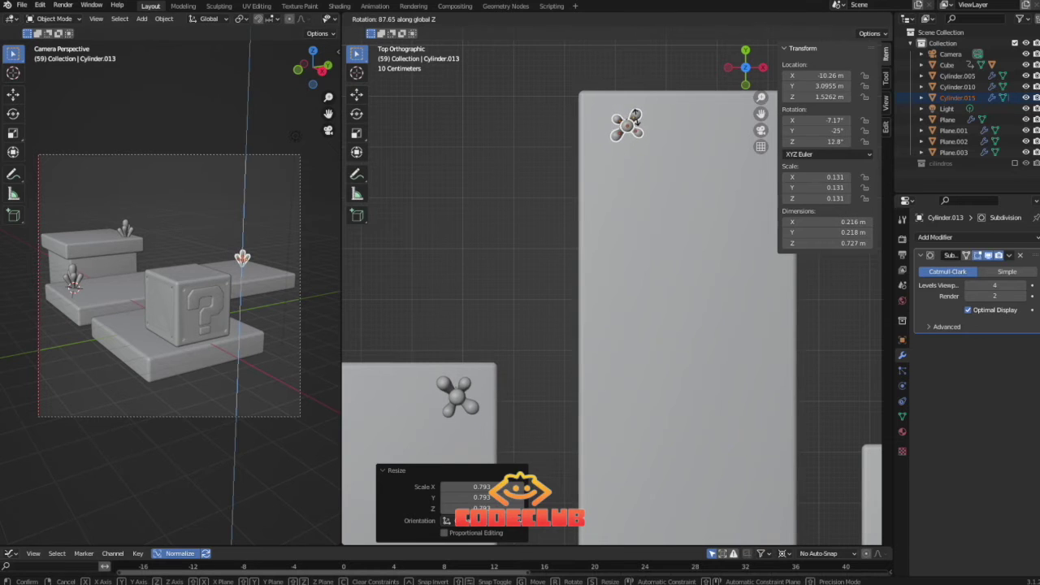
{"action": "left_click", "coordinate": [634, 117]}
{"action": "key", "text": "g"}
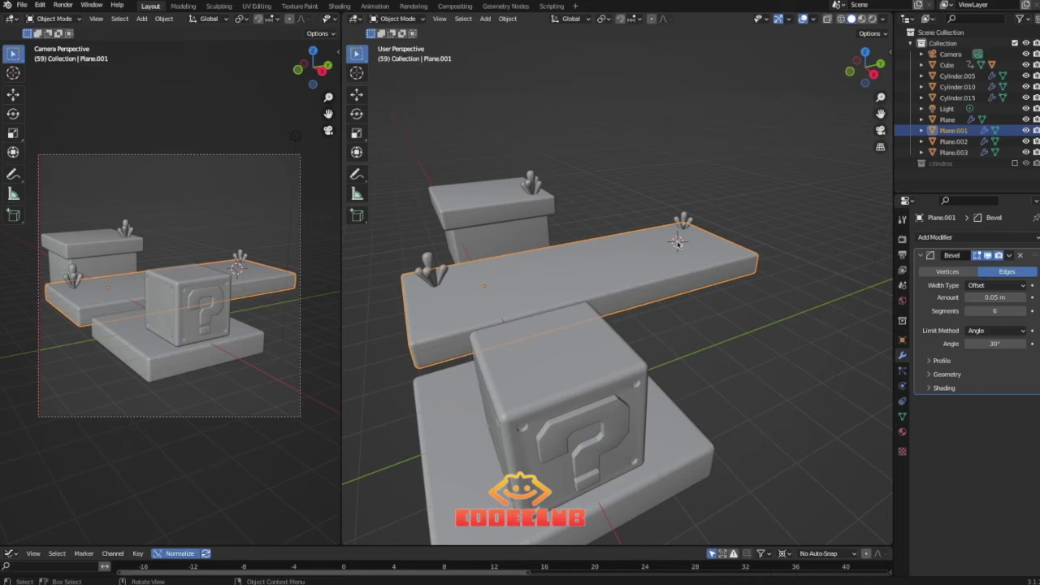
Add a UV sphere at the 3D cursor on the long platform's far end and isolate it in local view.
{"action": "left_click", "coordinate": [713, 226]}
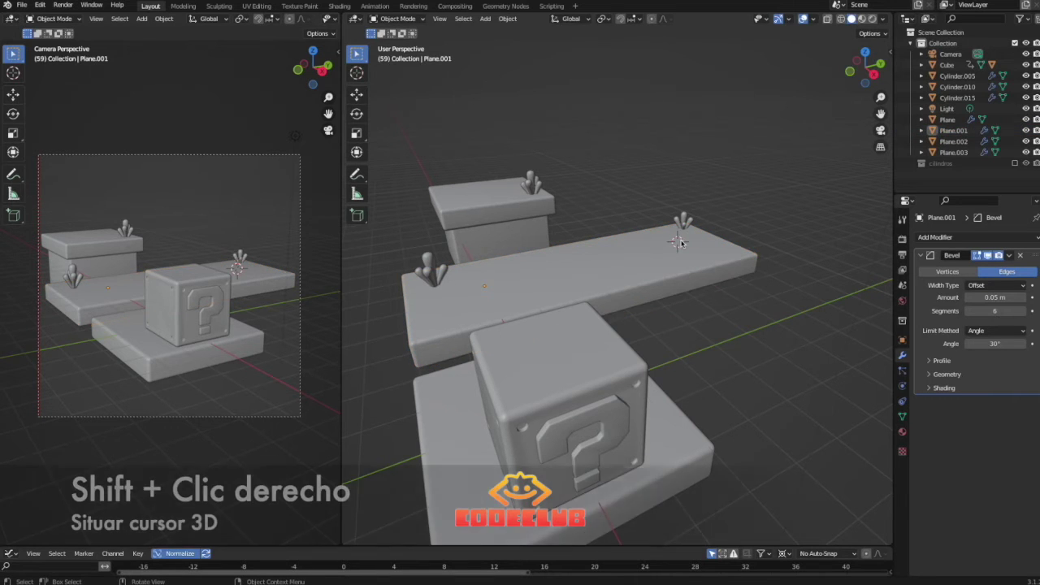
{"action": "key", "text": "shift+a"}
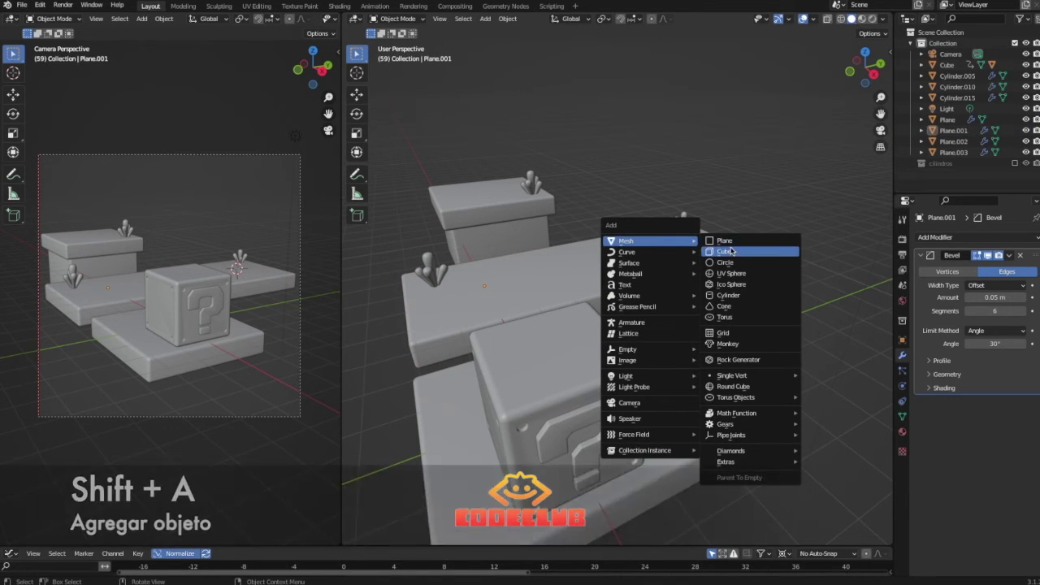
{"action": "left_click", "coordinate": [729, 274]}
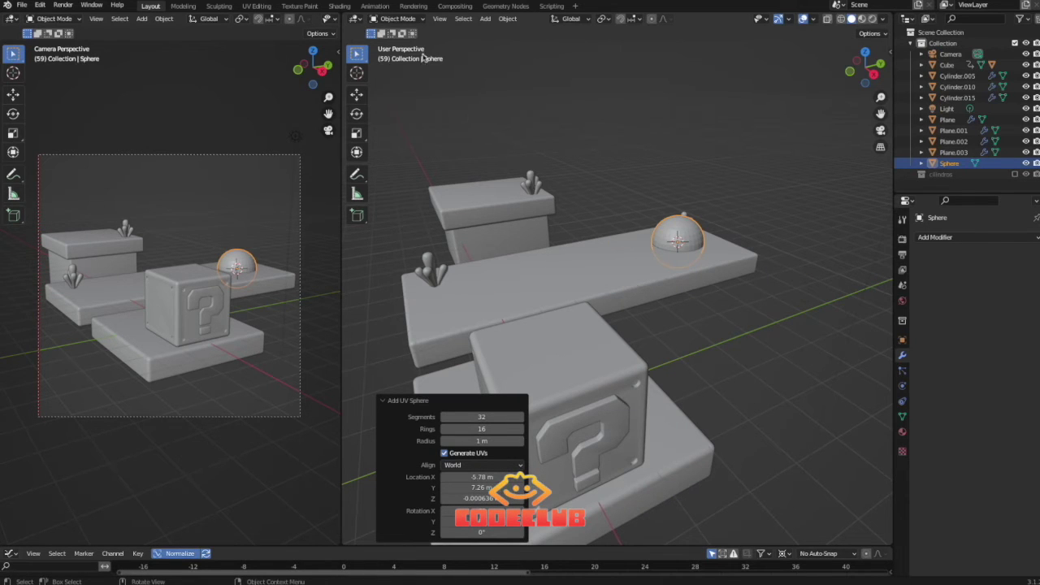
{"action": "left_click", "coordinate": [438, 17]}
{"action": "mouse_move", "coordinate": [480, 112]}
{"action": "left_click", "coordinate": [605, 111]}
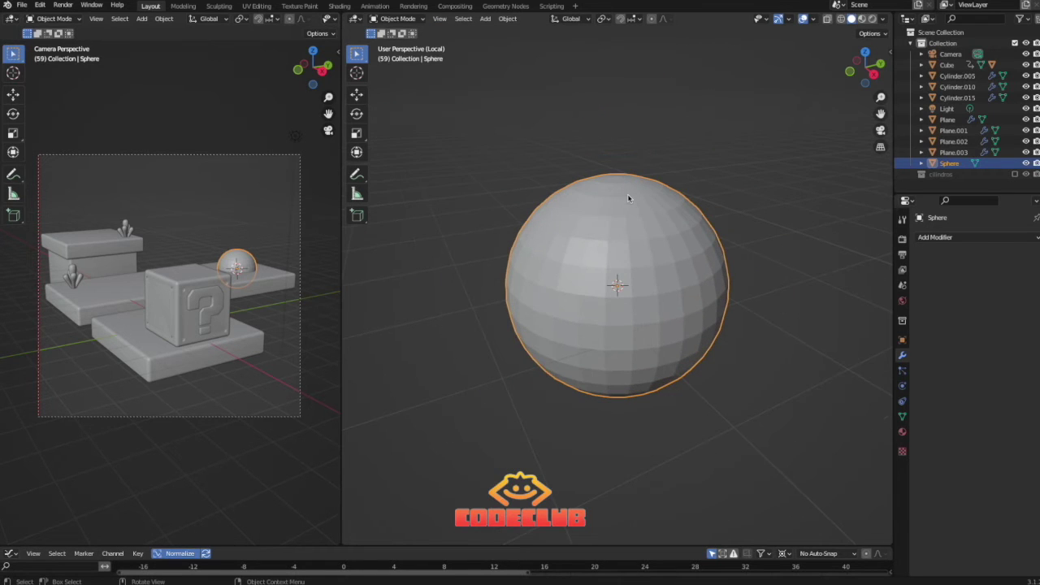
From the front view, add the mushroom image imagenseta.jpg as a reference image.
{"action": "key", "text": "KP_1"}
{"action": "key", "text": "shift+a"}
{"action": "mouse_move", "coordinate": [641, 239]}
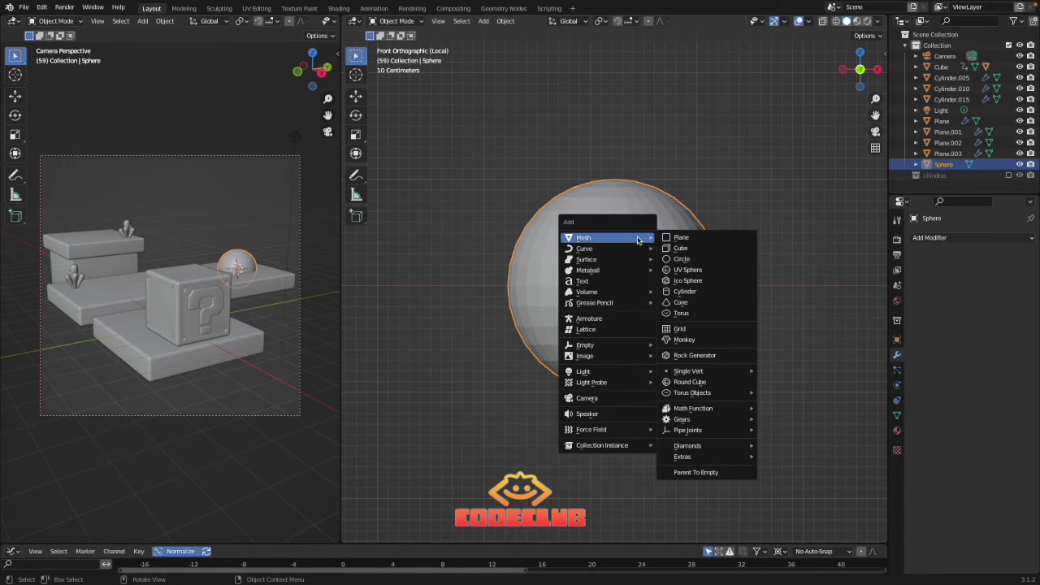
{"action": "mouse_move", "coordinate": [619, 356]}
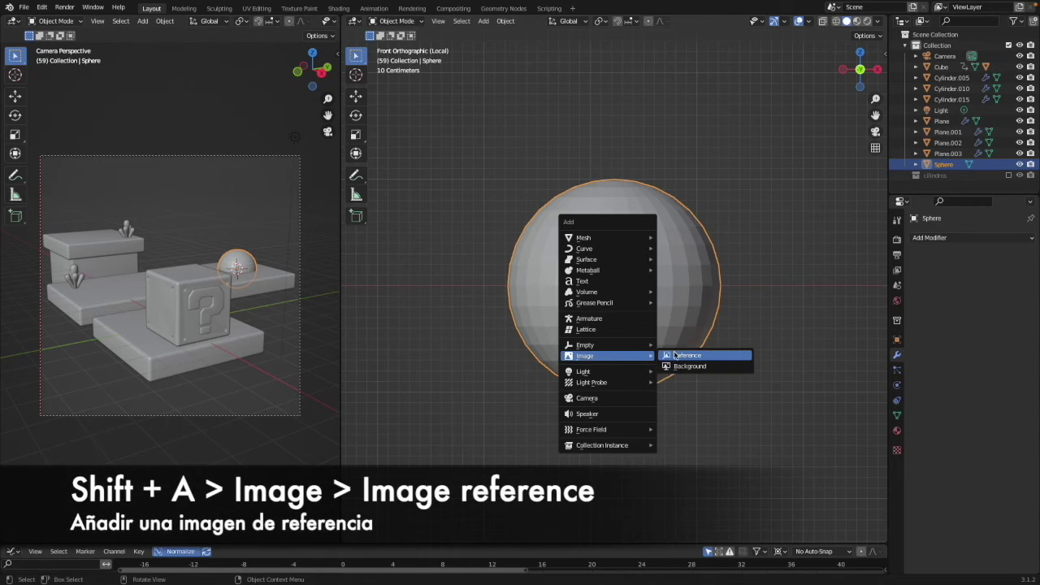
{"action": "left_click", "coordinate": [675, 355]}
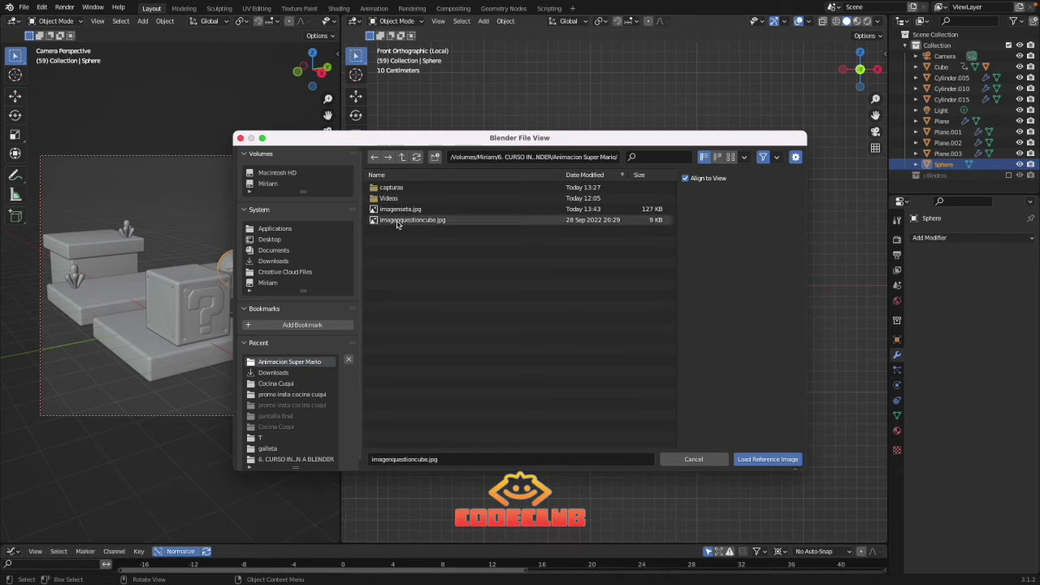
{"action": "left_click", "coordinate": [400, 209]}
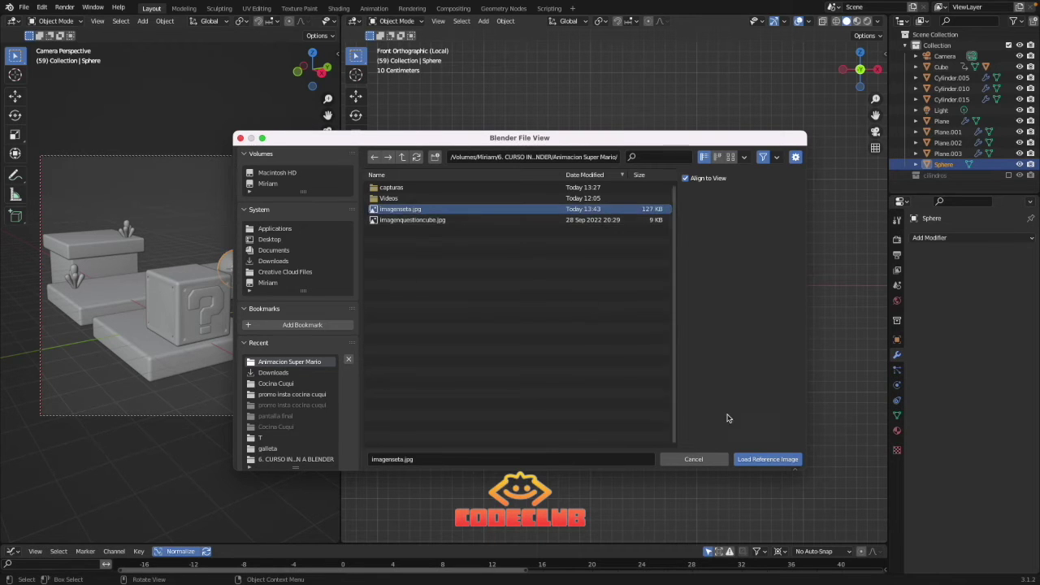
{"action": "left_click", "coordinate": [762, 460]}
Scale the mushroom reference image down around the sphere.
{"action": "scroll", "coordinate": [717, 299], "scroll_direction": "down", "scroll_amount": 2}
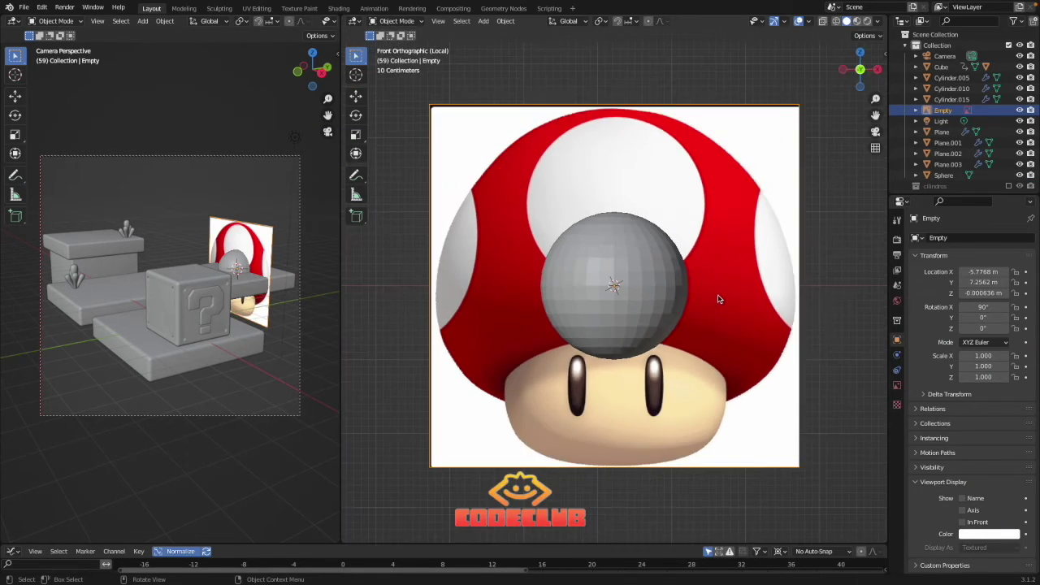
{"action": "key", "text": "s"}
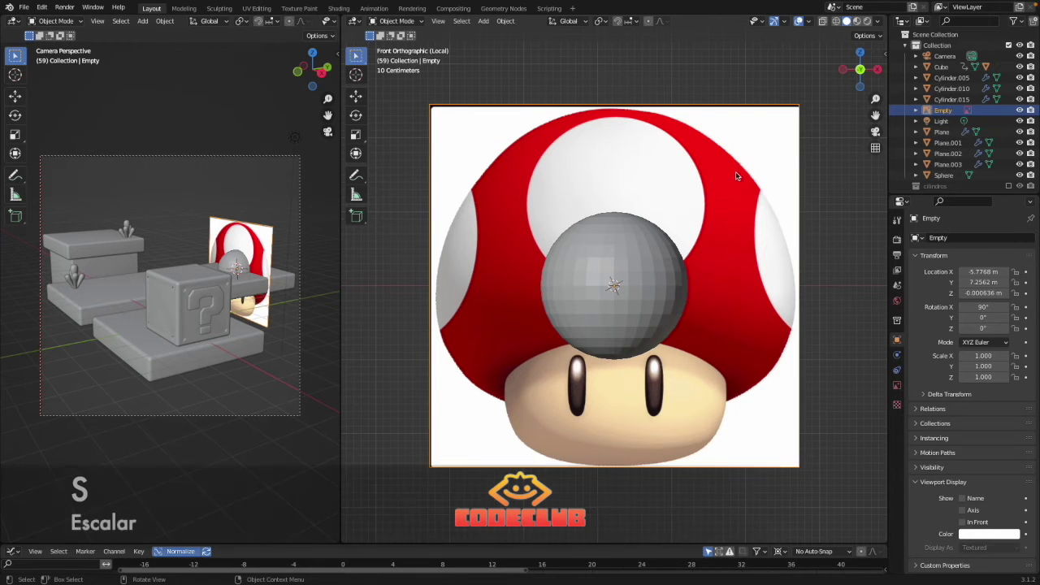
{"action": "left_click", "coordinate": [696, 216]}
{"action": "scroll", "coordinate": [649, 257], "scroll_direction": "up", "scroll_amount": 4}
Scale the sphere to about 0.959 and move it down about 0.435 m along Z over the mushroom's stem.
{"action": "left_click", "coordinate": [648, 257]}
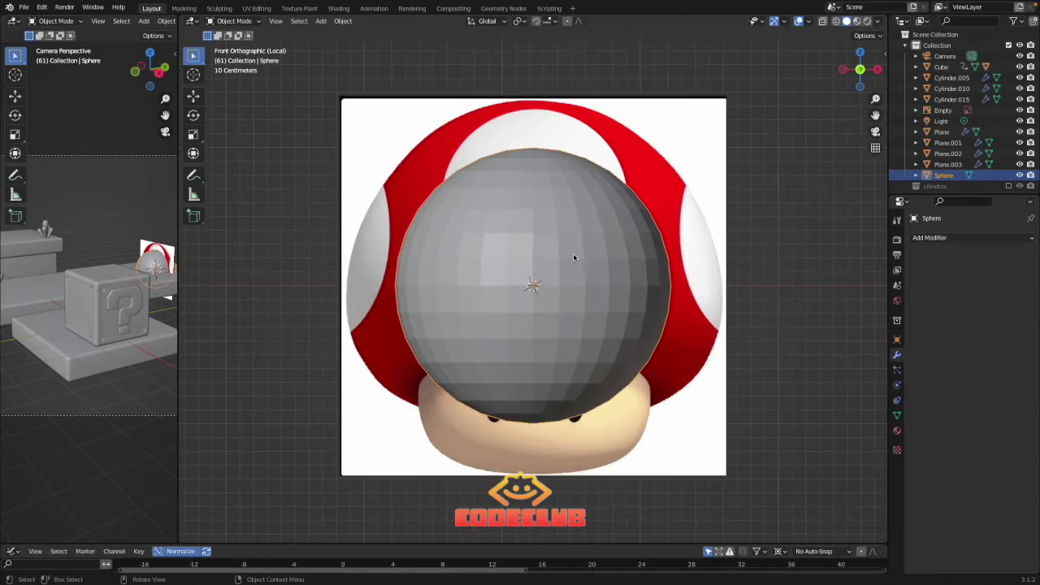
{"action": "key", "text": "s"}
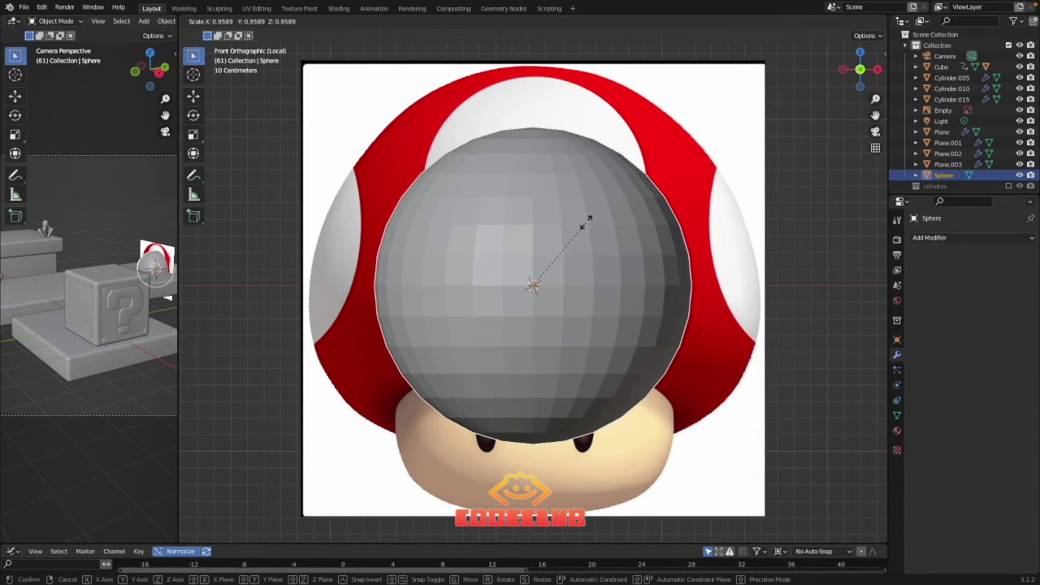
{"action": "left_click", "coordinate": [586, 225]}
{"action": "key", "text": "g"}
{"action": "key", "text": "z"}
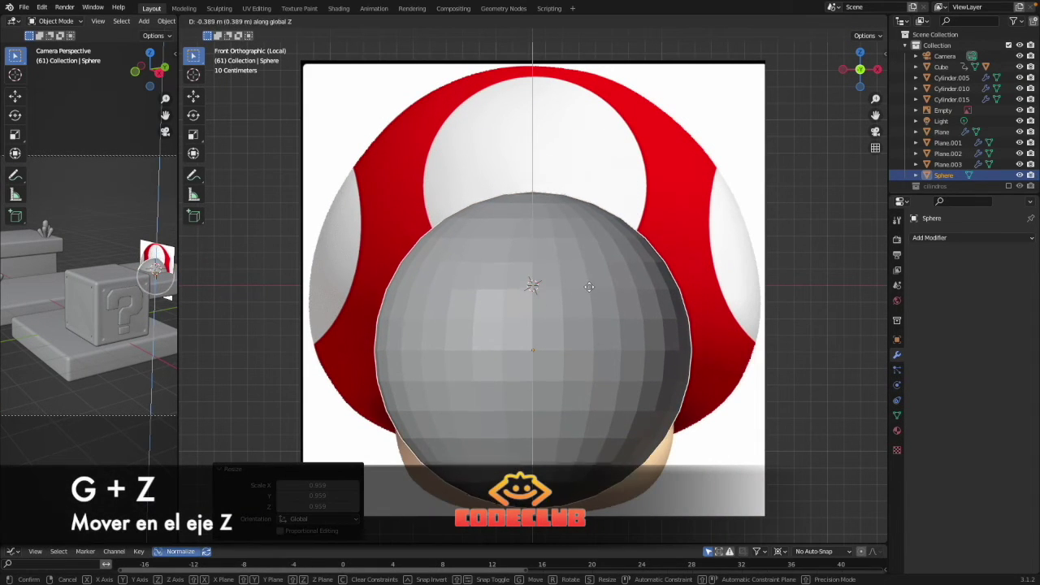
{"action": "left_click", "coordinate": [539, 248]}
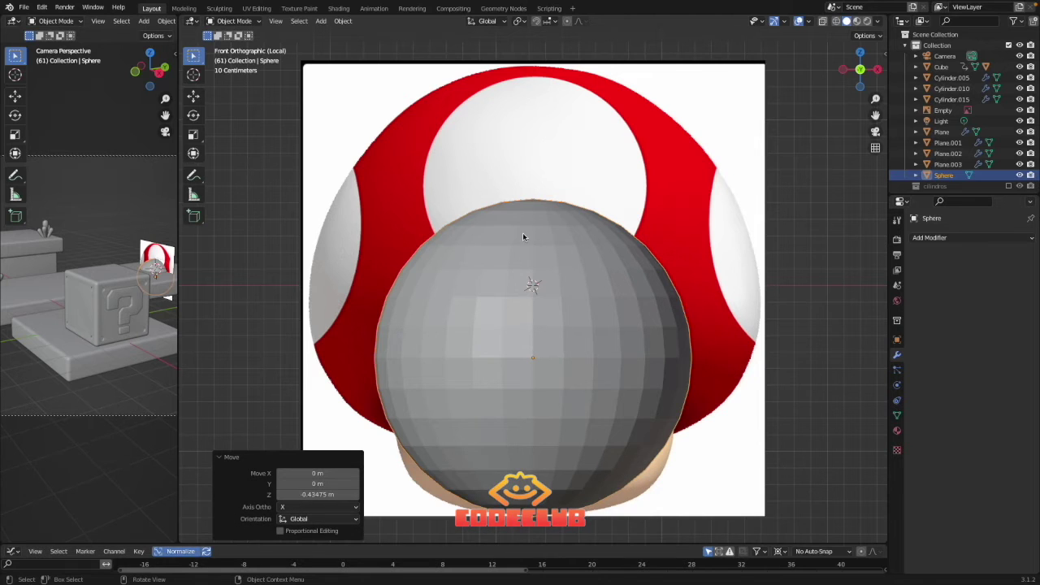
Flatten the sphere to about 0.872 along Z and lower it about 0.11 m to the stem's base.
{"action": "key", "text": "s"}
{"action": "key", "text": "z"}
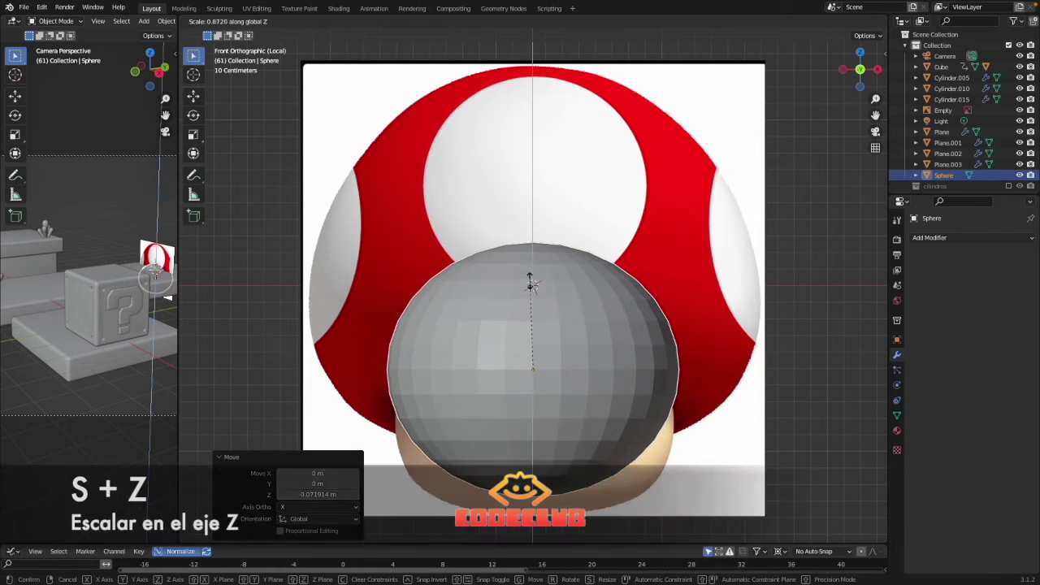
{"action": "left_click", "coordinate": [530, 284]}
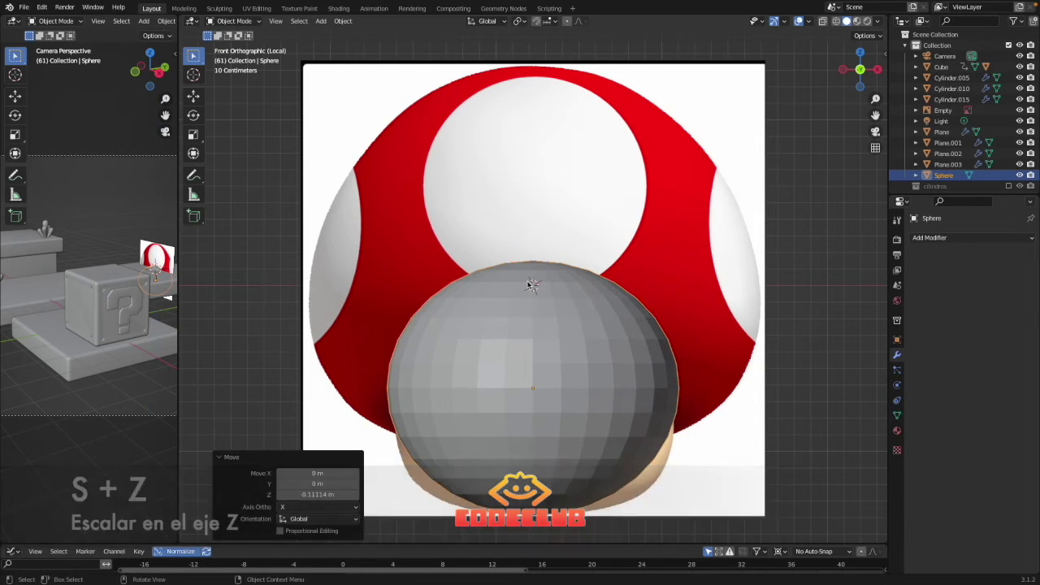
In Edit Mode, enable proportional editing and nudge the sphere's top vertex with a proportional size of 0.513.
{"action": "key", "text": "Tab"}
{"action": "key", "text": "o"}
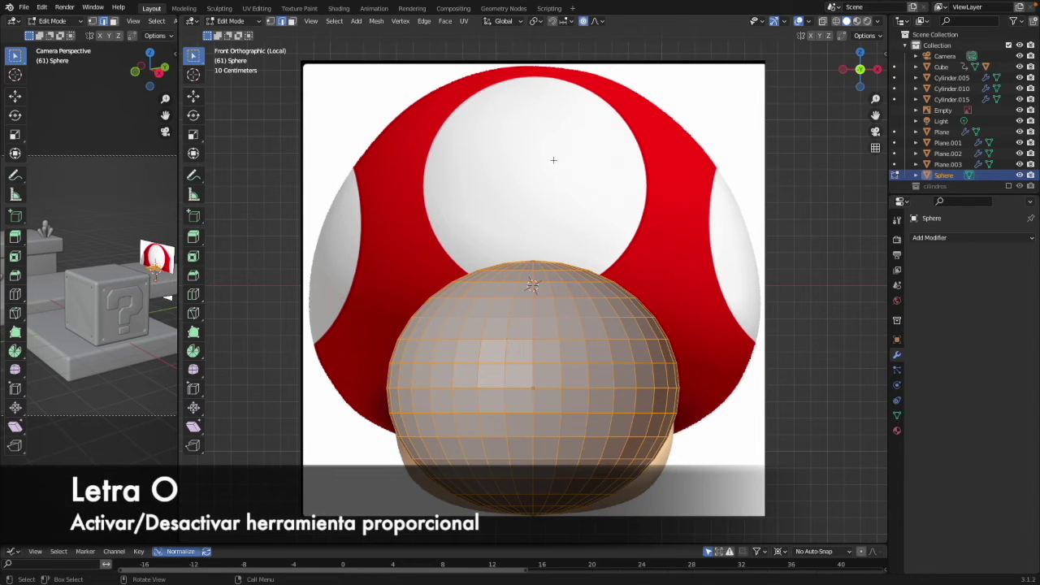
{"action": "key", "text": "1"}
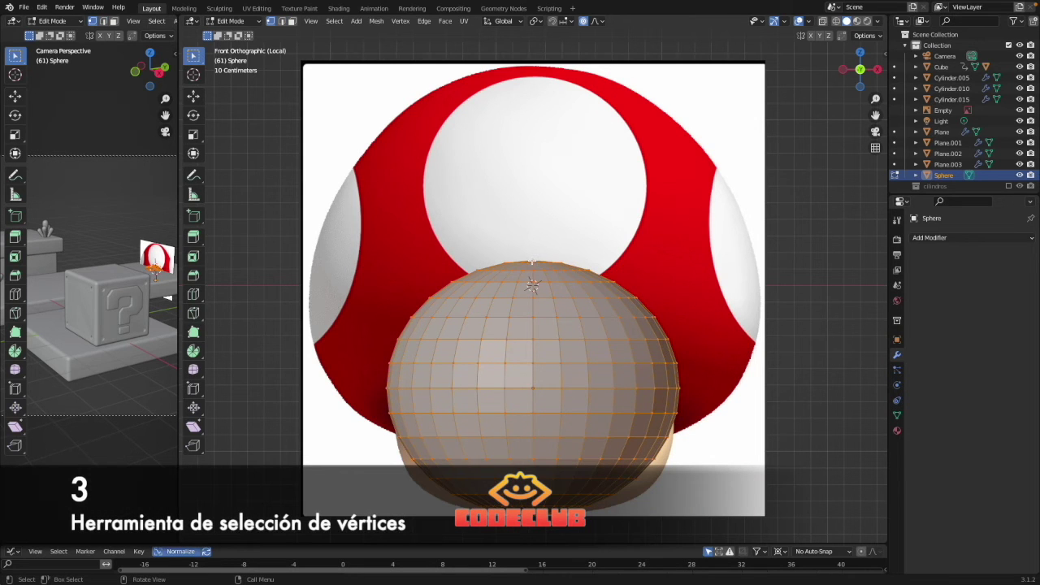
{"action": "key", "text": "alt+a"}
{"action": "key", "text": "g"}
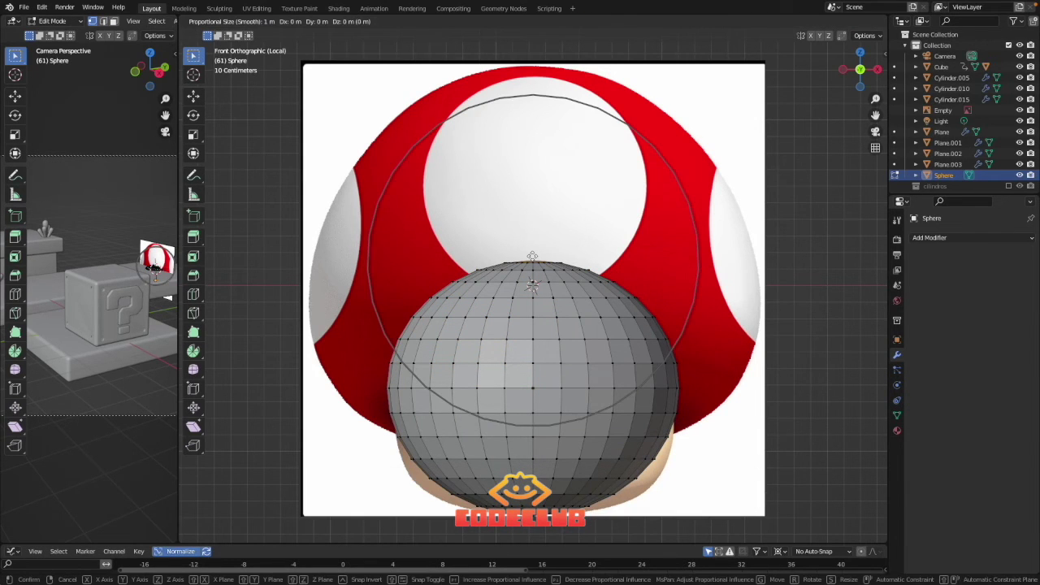
{"action": "scroll", "coordinate": [532, 256], "scroll_direction": "up", "scroll_amount": 7}
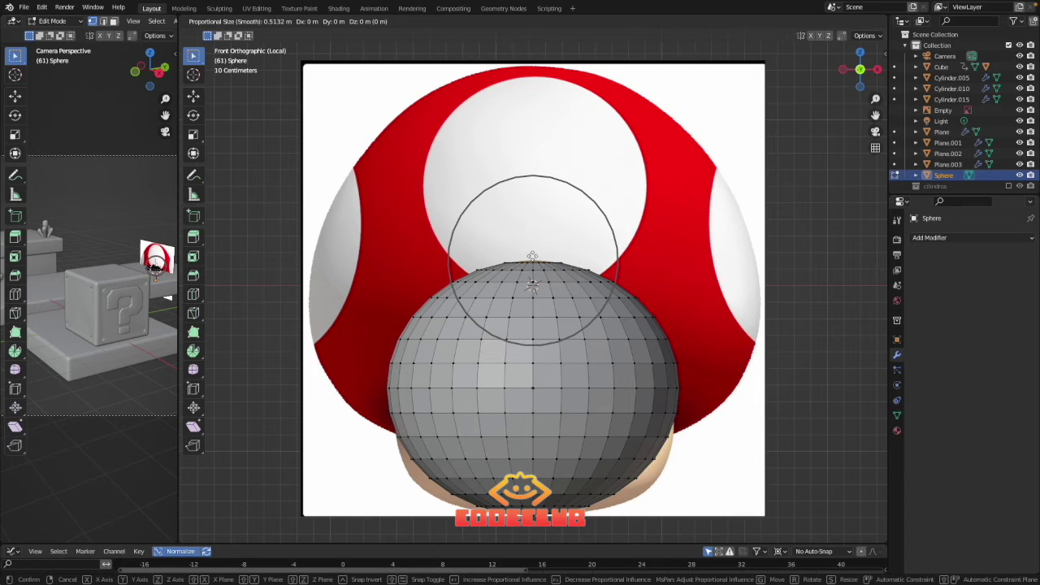
{"action": "scroll", "coordinate": [532, 256], "scroll_direction": "up", "scroll_amount": 6}
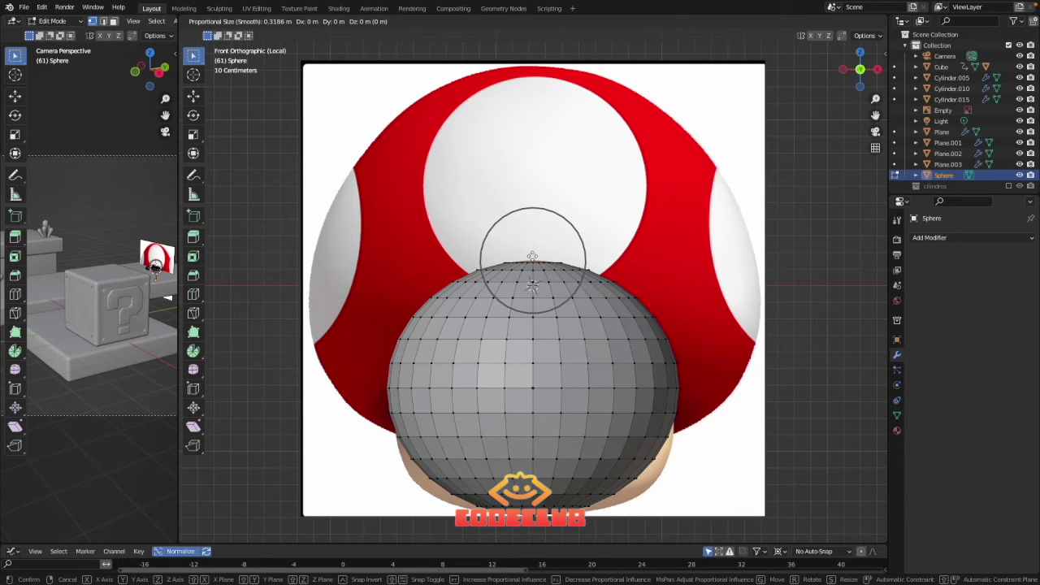
{"action": "scroll", "coordinate": [533, 256], "scroll_direction": "down", "scroll_amount": 1}
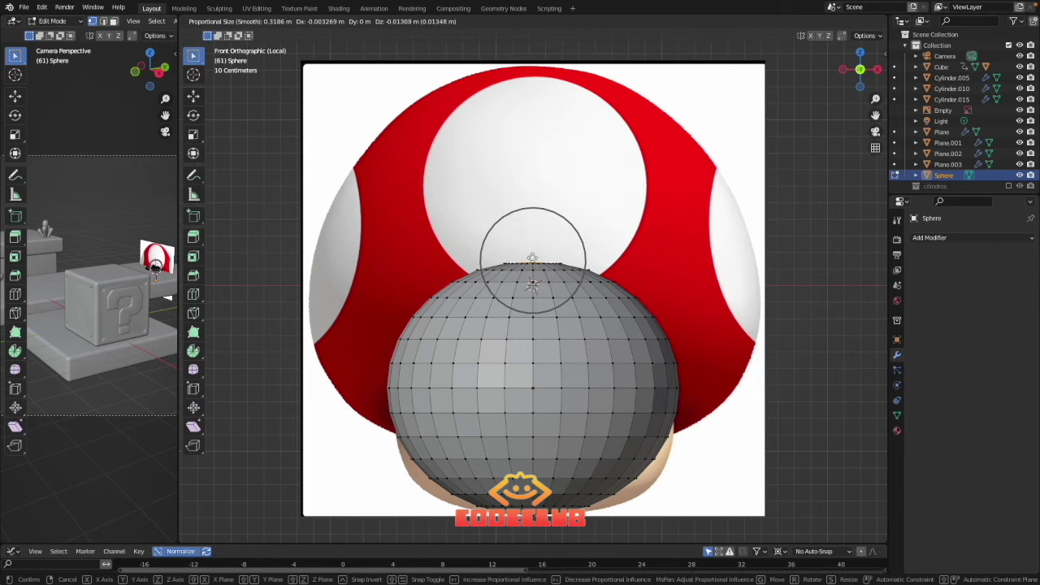
{"action": "scroll", "coordinate": [533, 252], "scroll_direction": "down", "scroll_amount": 5}
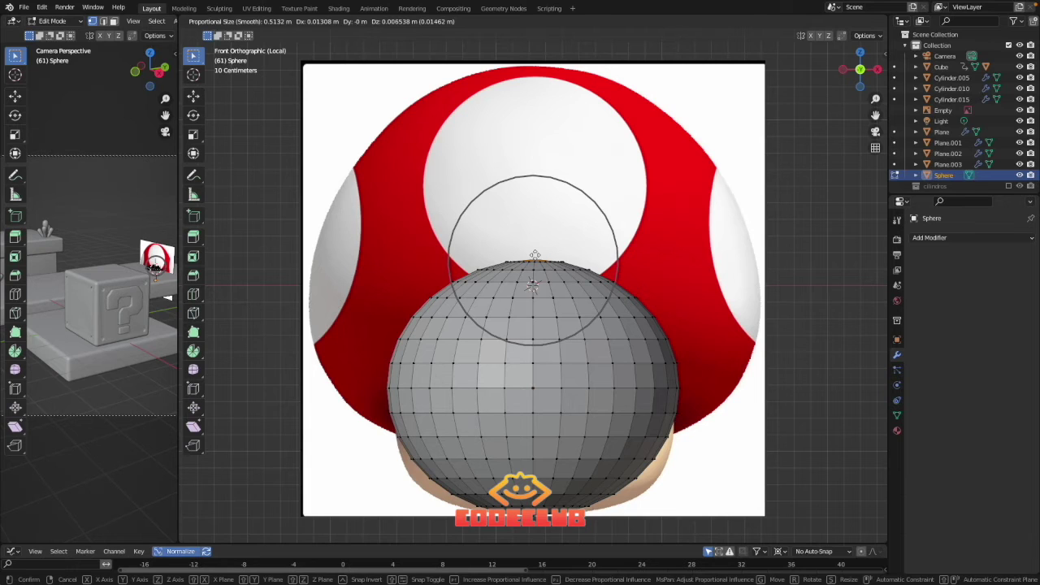
{"action": "left_click", "coordinate": [534, 256]}
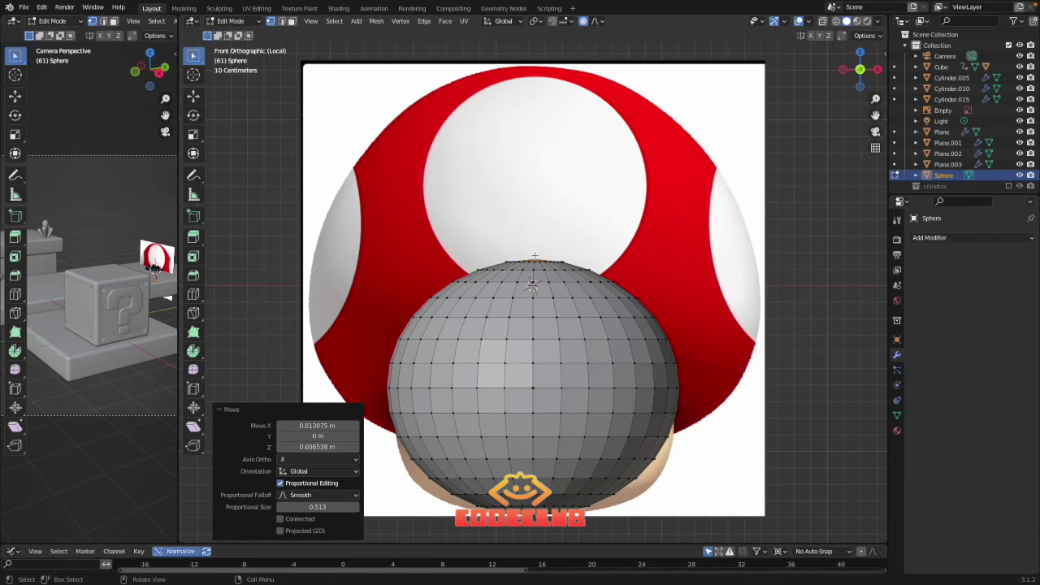
Set the proportional falloff to Sphere and lower the top vertex about 0.046 m along Z with a proportional size of 0.826.
{"action": "left_click", "coordinate": [600, 21]}
{"action": "scroll", "coordinate": [531, 259], "scroll_direction": "up", "scroll_amount": 1}
{"action": "key", "text": "g"}
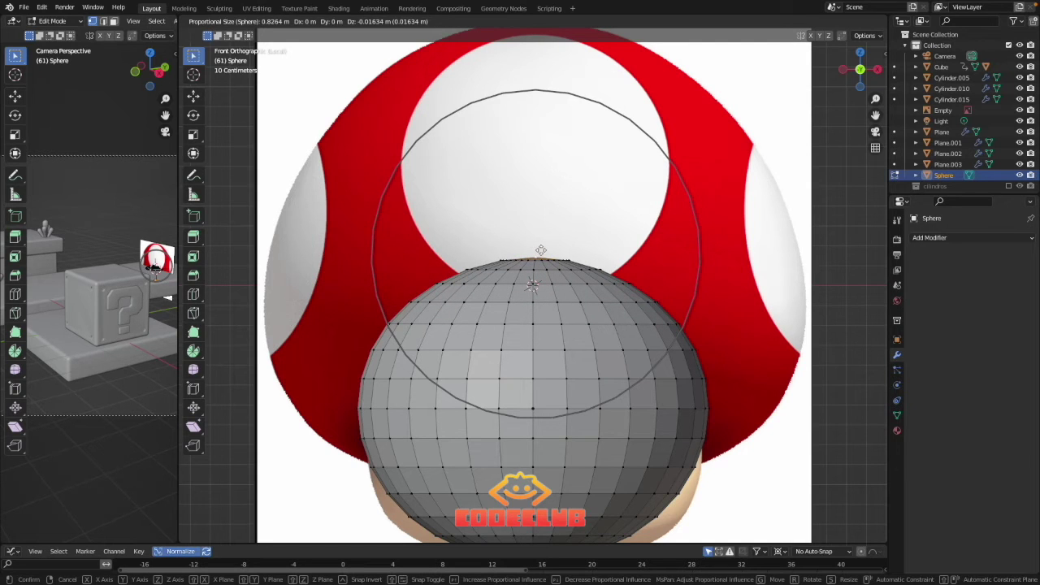
{"action": "key", "text": "z"}
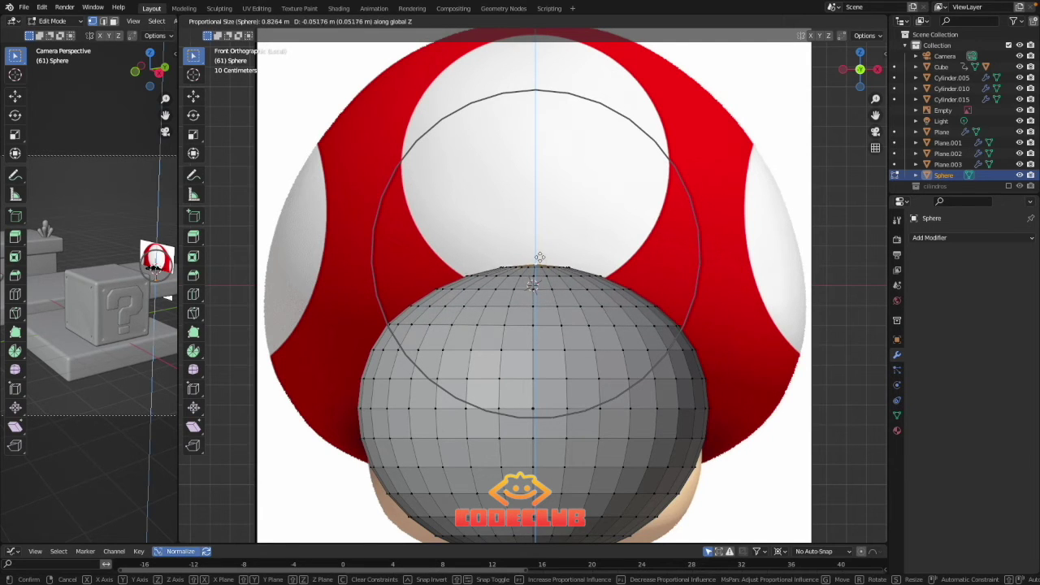
{"action": "left_click", "coordinate": [540, 256]}
Raise the bottom vertex about 0.07 m with proportional editing and lower the whole mesh along Z to the reference's base.
{"action": "middle_click_drag", "start_coordinate": [539, 279], "coordinate": [538, 211], "text": "shift"}
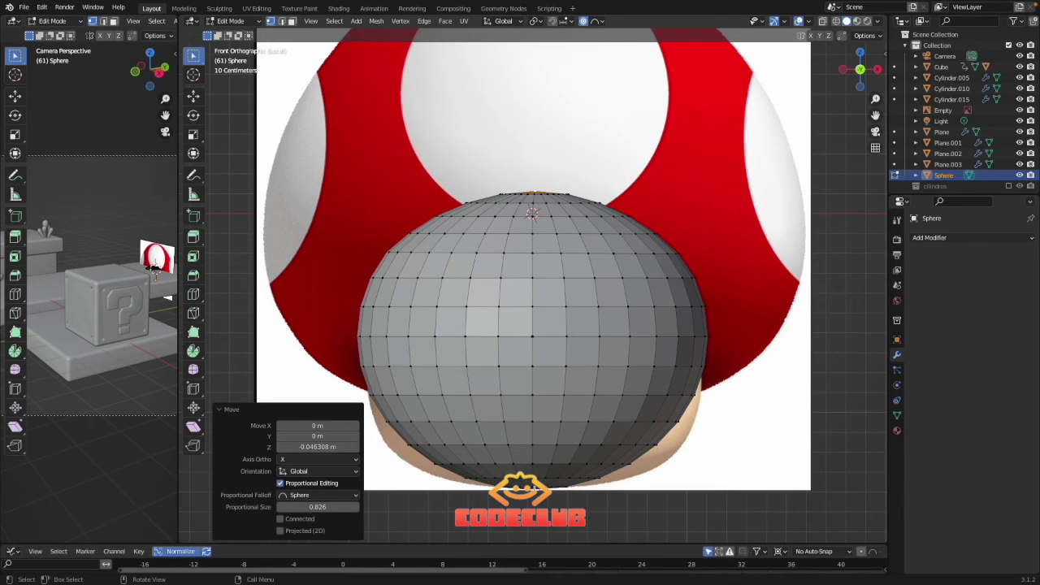
{"action": "left_click", "coordinate": [534, 488]}
{"action": "key", "text": "g"}
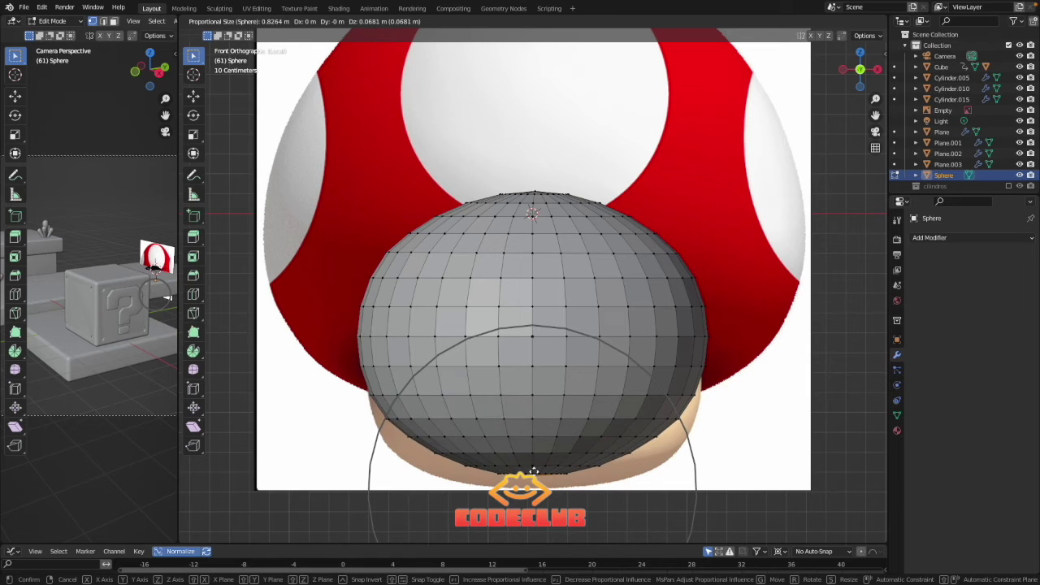
{"action": "left_click", "coordinate": [533, 471]}
{"action": "key", "text": "a"}
{"action": "key", "text": "g"}
{"action": "key", "text": "z"}
{"action": "left_click", "coordinate": [532, 486]}
Turn on X-ray and scale the lower edge loops individually, without proportional editing, to follow the stem's outline in the reference.
{"action": "key", "text": "alt+a"}
{"action": "key", "text": "2"}
{"action": "scroll", "coordinate": [517, 490], "scroll_direction": "up", "scroll_amount": 2}
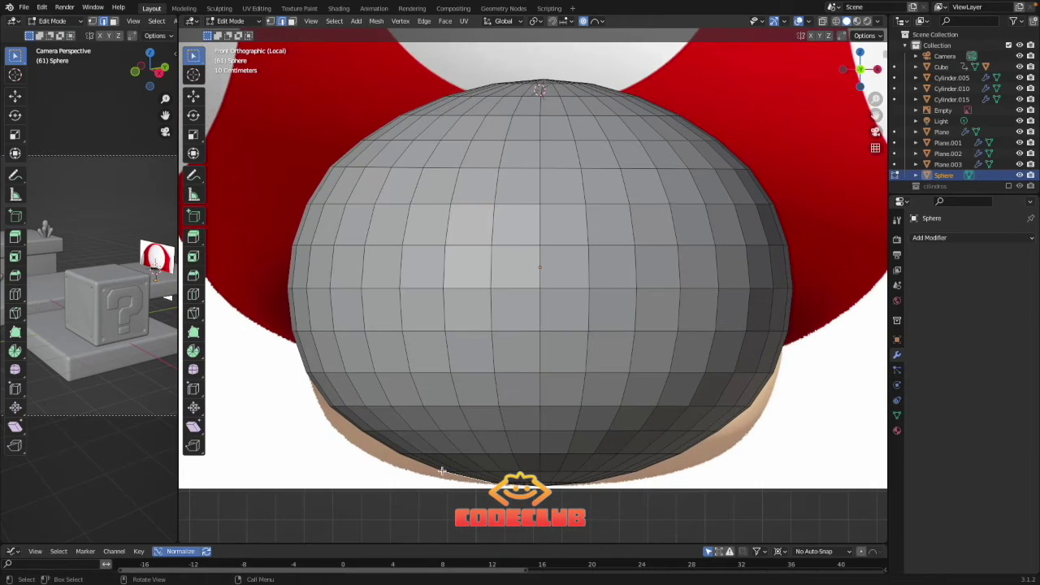
{"action": "key", "text": "alt+z"}
{"action": "left_click", "coordinate": [451, 484], "text": "alt"}
{"action": "key", "text": "s"}
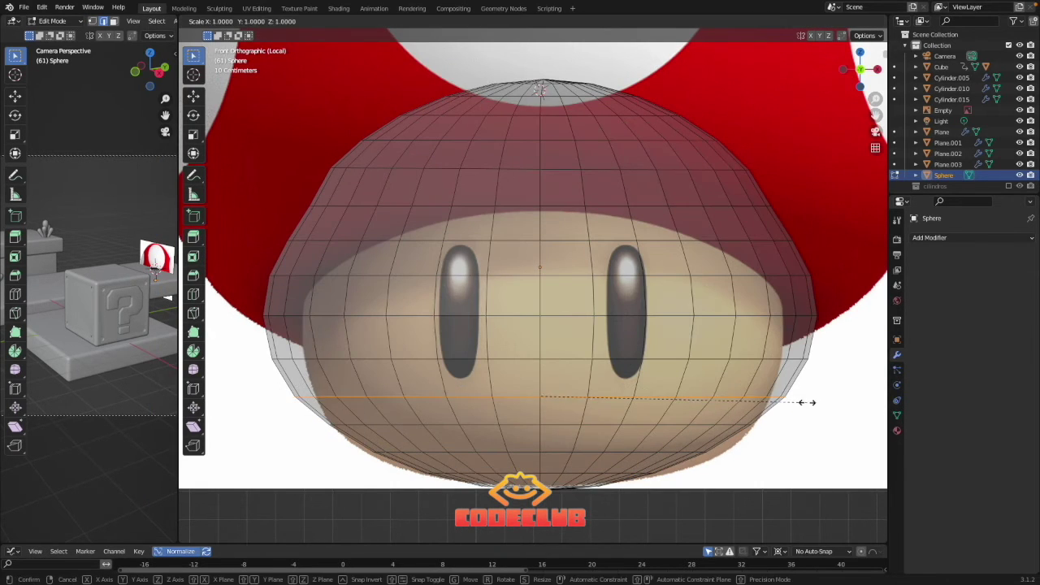
{"action": "left_click", "coordinate": [817, 369]}
{"action": "key", "text": "s"}
{"action": "left_click", "coordinate": [793, 369]}
{"action": "left_click", "coordinate": [254, 311], "text": "alt"}
{"action": "key", "text": "s"}
{"action": "left_click", "coordinate": [796, 330]}
Scale in the two edge loops around the stem's upper edge to narrow it toward the reference outline.
{"action": "left_click", "coordinate": [273, 240], "text": "alt"}
{"action": "key", "text": "s"}
{"action": "left_click", "coordinate": [776, 251]}
{"action": "left_click", "coordinate": [285, 206], "text": "alt"}
{"action": "key", "text": "s"}
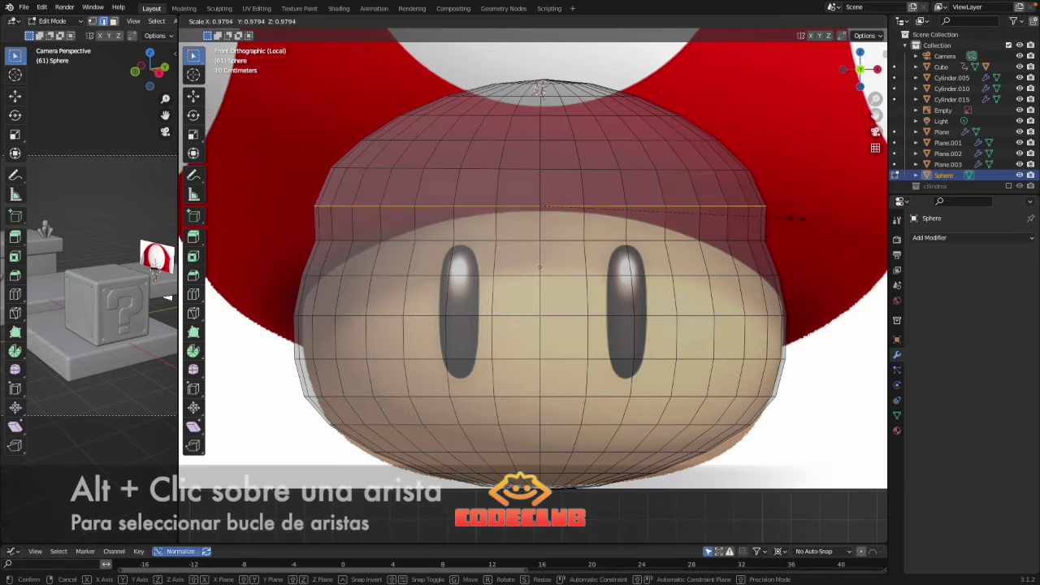
{"action": "left_click", "coordinate": [752, 218]}
Narrow the next two edge loops above the stem's upper edge into a tapered neck.
{"action": "left_click_drag", "start_coordinate": [305, 159], "coordinate": [764, 177]}
{"action": "key", "text": "s"}
{"action": "left_click", "coordinate": [700, 179]}
{"action": "left_click_drag", "start_coordinate": [336, 134], "coordinate": [740, 150]}
{"action": "key", "text": "s"}
{"action": "left_click", "coordinate": [694, 151]}
Select the mesh's top cap down to the neck, including the flared ring, and delete its faces.
{"action": "left_click_drag", "start_coordinate": [366, 58], "coordinate": [688, 130]}
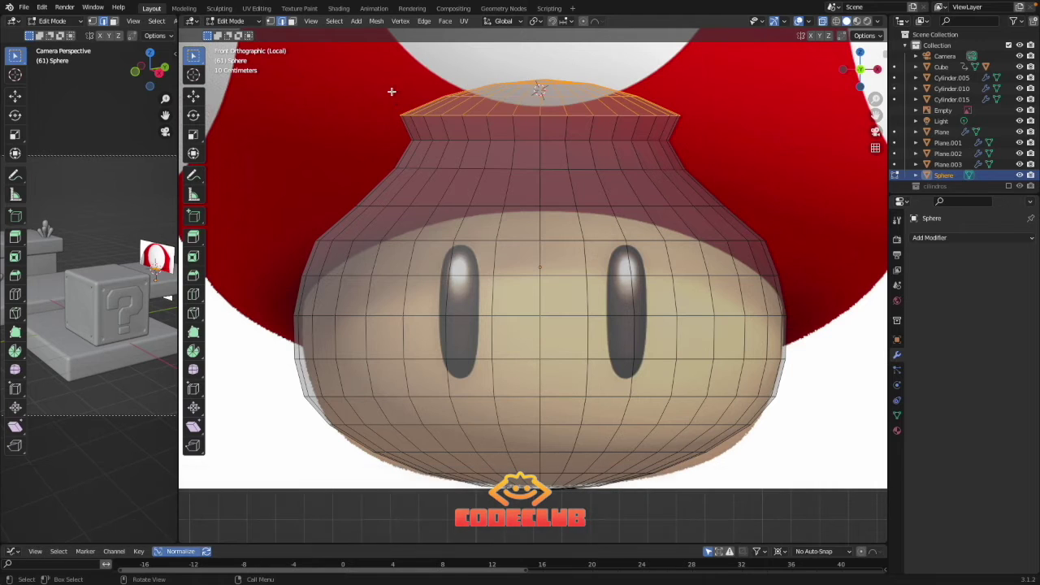
{"action": "left_click", "coordinate": [383, 82]}
{"action": "left_click_drag", "start_coordinate": [381, 79], "coordinate": [692, 154]}
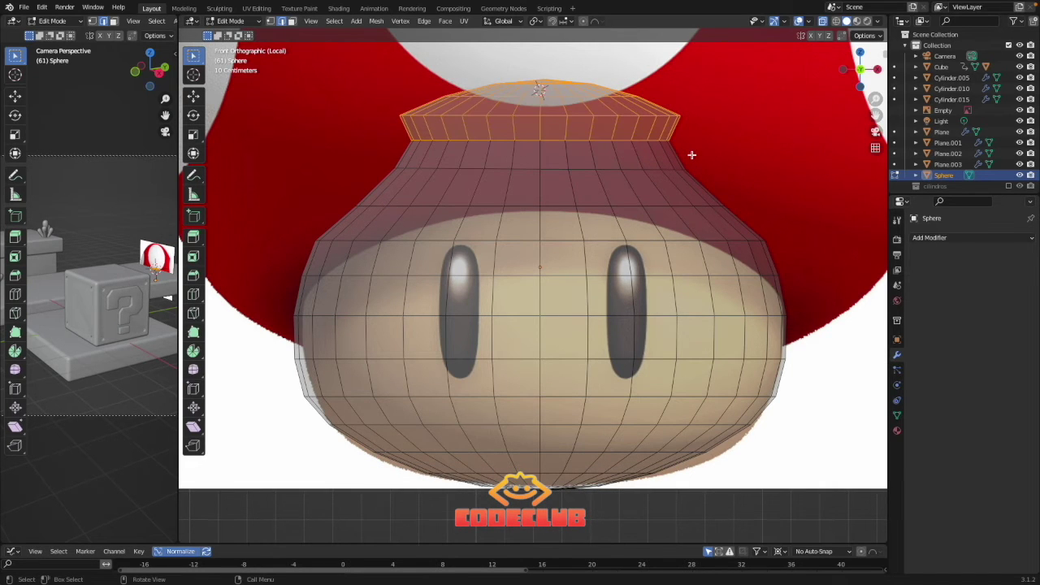
{"action": "key", "text": "x"}
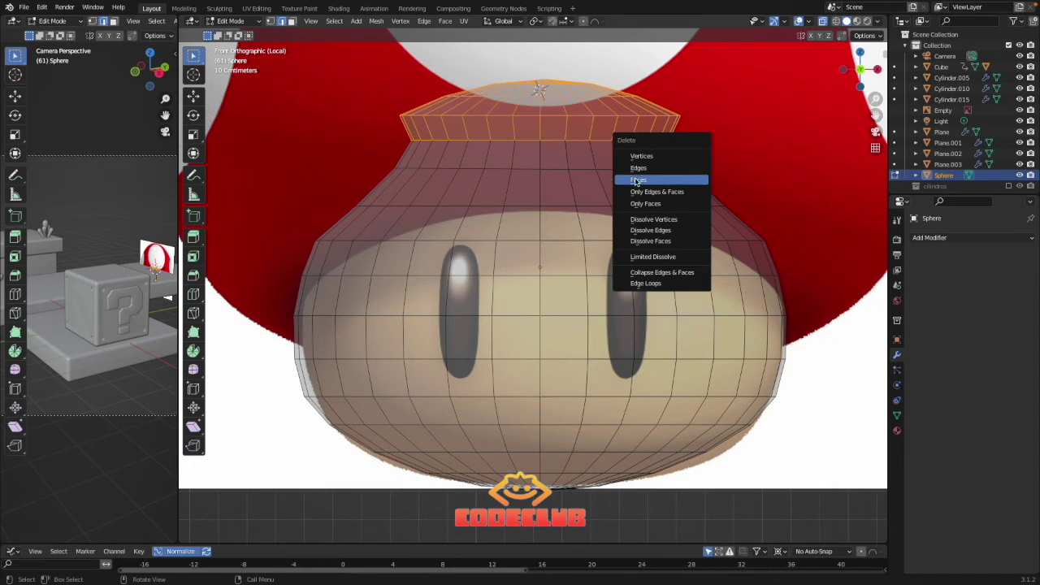
{"action": "left_click", "coordinate": [636, 178]}
Select the remaining neck ring above the stem's shoulder and delete its faces.
{"action": "left_click_drag", "start_coordinate": [662, 147], "coordinate": [685, 154]}
{"action": "left_click_drag", "start_coordinate": [365, 126], "coordinate": [694, 176]}
{"action": "key", "text": "x"}
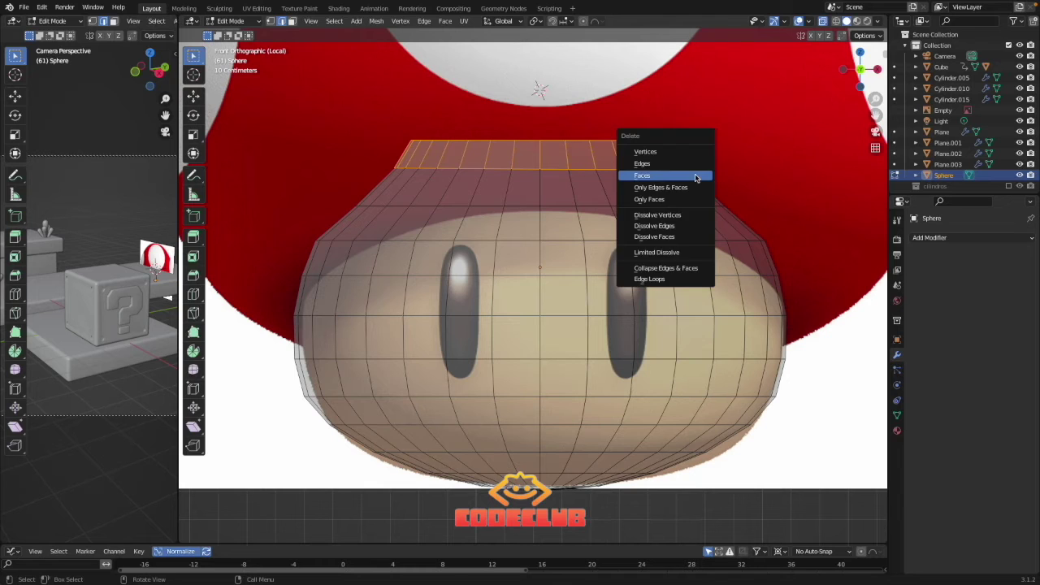
{"action": "left_click", "coordinate": [696, 174]}
Move the whole stem mesh about 0.01 m along X to align it with the reference.
{"action": "key", "text": "a"}
{"action": "key", "text": "g"}
{"action": "key", "text": "x"}
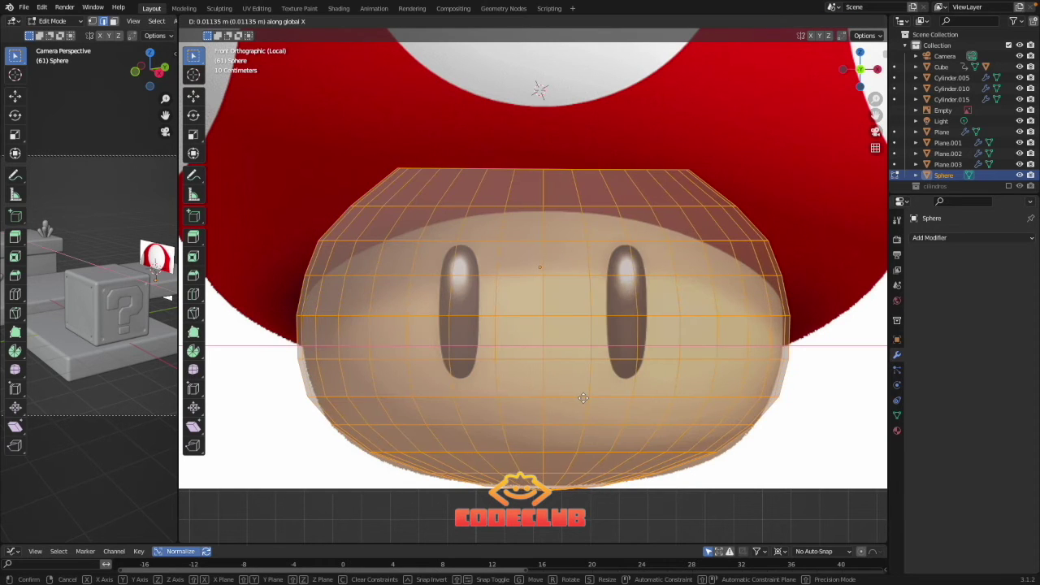
{"action": "left_click", "coordinate": [585, 398]}
Add a horizontal loop cut near the stem's base and scale it to 1.086 to follow the reference outline.
{"action": "left_click", "coordinate": [383, 459]}
{"action": "left_click", "coordinate": [641, 461], "text": "alt"}
{"action": "key", "text": "s"}
{"action": "left_click", "coordinate": [652, 460]}
{"action": "key", "text": "g"}
{"action": "key", "text": "g"}
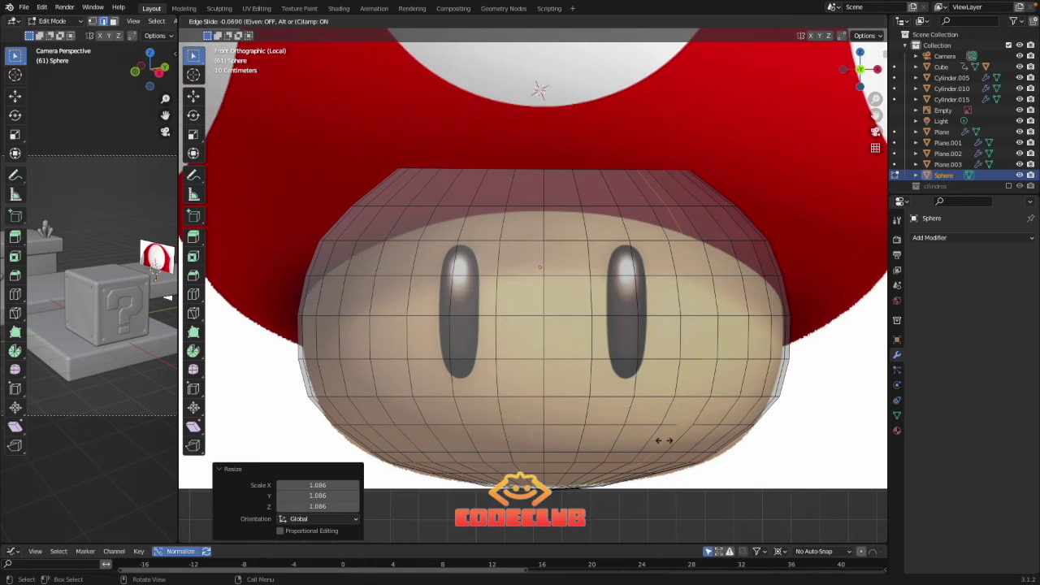
{"action": "left_click", "coordinate": [735, 444]}
{"action": "key", "text": "ctrl+z"}
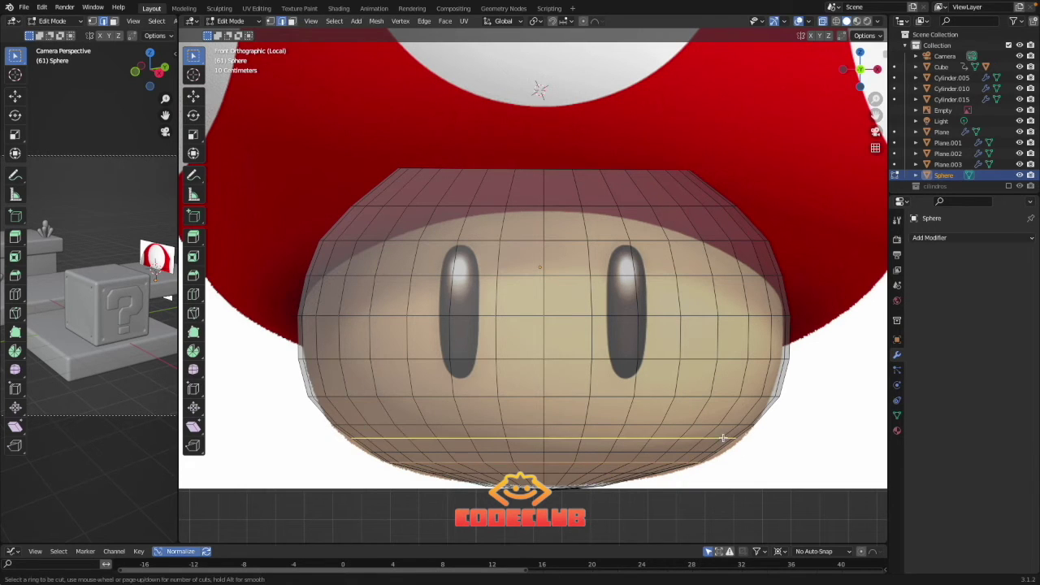
Add another loop cut higher on the stem's lower curve scaled to 1.033, and scale the loop below it to 1.036.
{"action": "left_click", "coordinate": [722, 439]}
{"action": "right_click", "coordinate": [722, 438]}
{"action": "key", "text": "s"}
{"action": "left_click", "coordinate": [728, 437]}
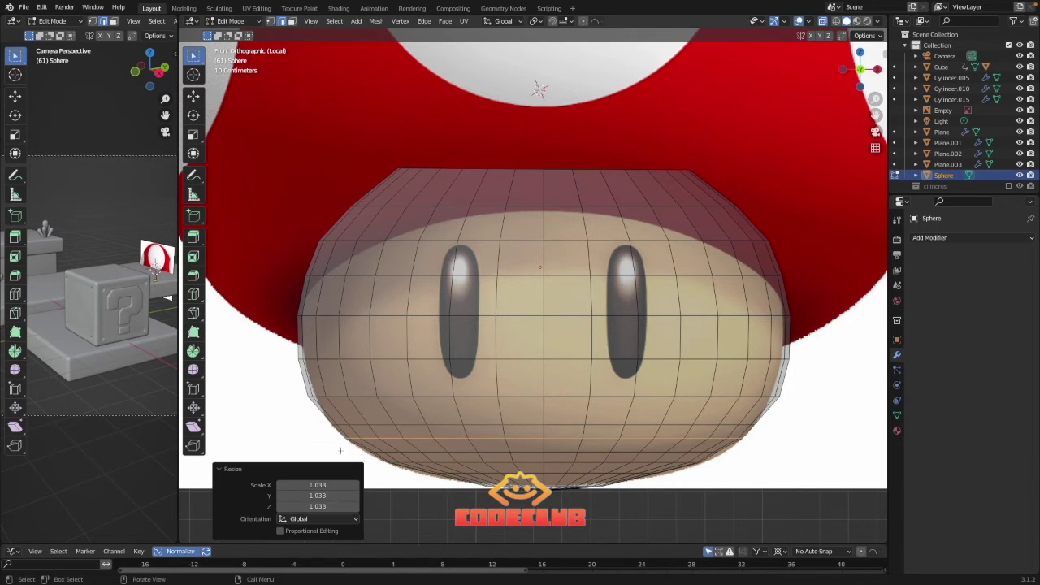
{"action": "left_click", "coordinate": [711, 453]}
{"action": "key", "text": "ctrl+r"}
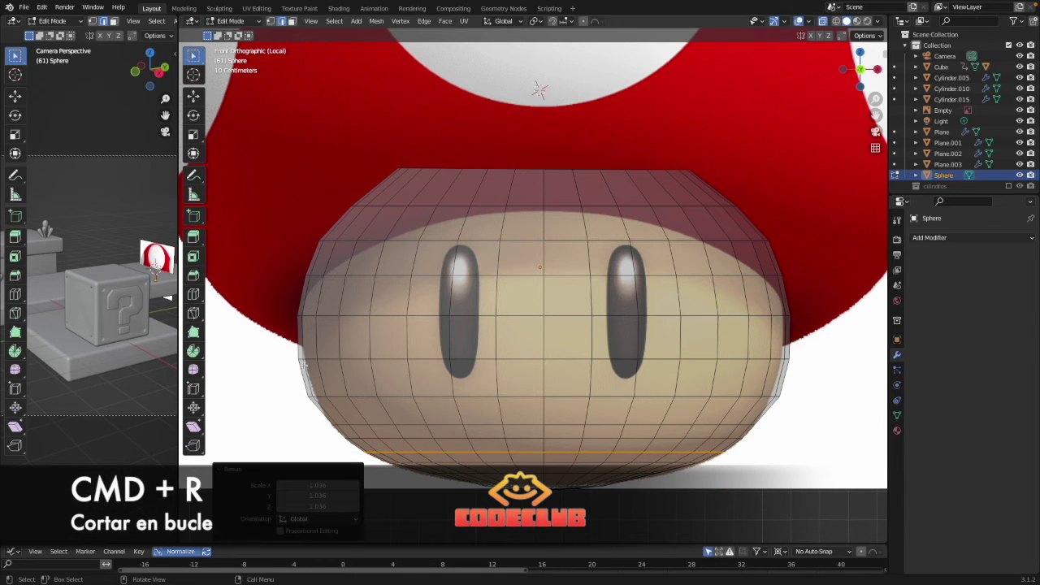
Scale the two edge loops just below the stem's middle to 0.978 and 0.988.
{"action": "left_click_drag", "start_coordinate": [785, 412], "coordinate": [793, 411]}
{"action": "key", "text": "s"}
{"action": "left_click", "coordinate": [790, 408]}
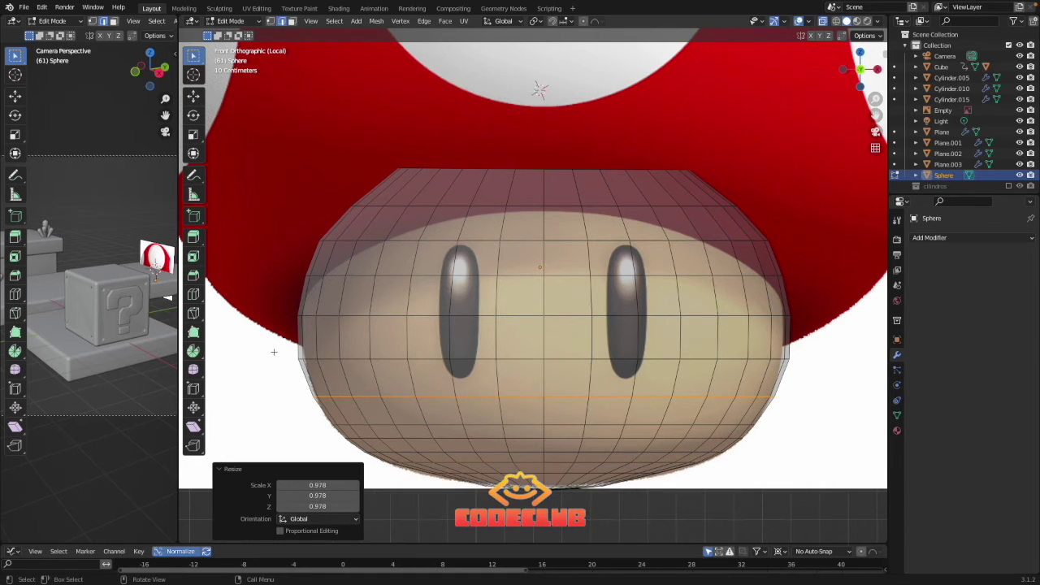
{"action": "left_click_drag", "start_coordinate": [274, 350], "coordinate": [815, 365]}
{"action": "key", "text": "s"}
{"action": "left_click", "coordinate": [812, 363]}
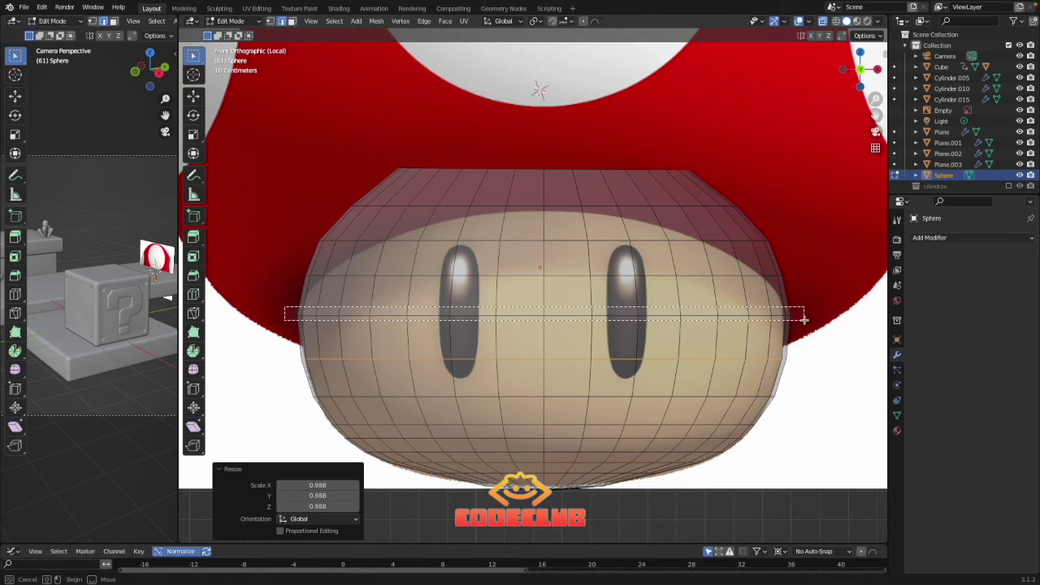
Scale the stem's middle loop and the two loops above it one by one to fit the reference outline.
{"action": "left_click_drag", "start_coordinate": [803, 319], "coordinate": [804, 320]}
{"action": "key", "text": "s"}
{"action": "left_click", "coordinate": [299, 264]}
{"action": "left_click_drag", "start_coordinate": [782, 283], "coordinate": [782, 284]}
{"action": "key", "text": "s"}
{"action": "left_click", "coordinate": [770, 285]}
{"action": "left_click_drag", "start_coordinate": [606, 233], "coordinate": [782, 249]}
{"action": "key", "text": "s"}
{"action": "left_click", "coordinate": [777, 249]}
Turn off X-ray, return to Object Mode and shade the stem smooth.
{"action": "left_click", "coordinate": [344, 218]}
{"action": "scroll", "coordinate": [297, 239], "scroll_direction": "down", "scroll_amount": 1}
{"action": "key", "text": "alt+z"}
{"action": "middle_click_drag", "start_coordinate": [324, 249], "coordinate": [424, 271]}
{"action": "key", "text": "Tab"}
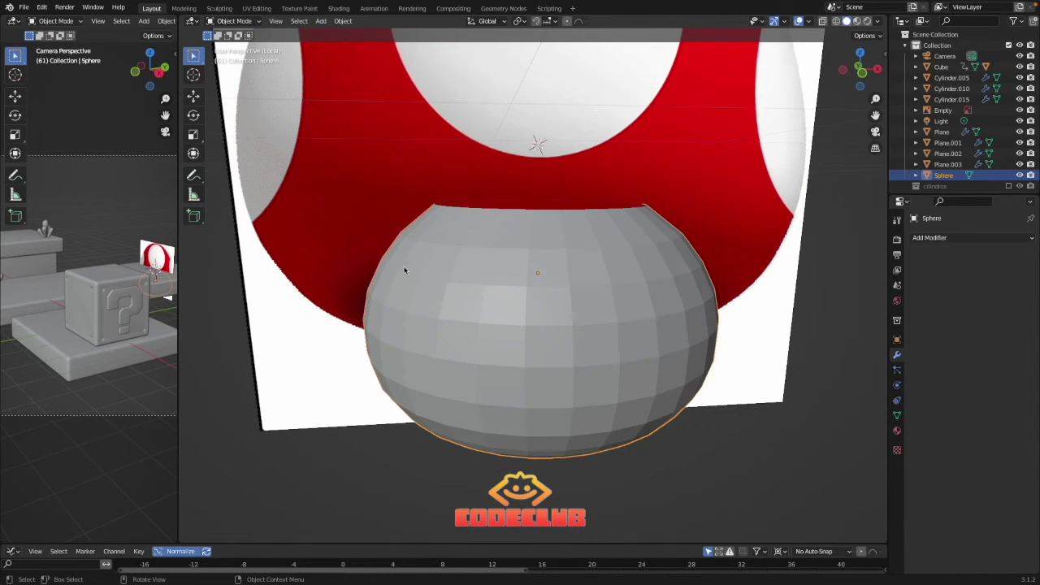
{"action": "right_click", "coordinate": [518, 266]}
{"action": "left_click", "coordinate": [516, 254]}
Add a UV sphere with 32 segments and 16 rings for the cap and scale it up slightly.
{"action": "mouse_move", "coordinate": [540, 311]}
{"action": "middle_mouse_down"}
{"action": "mouse_move", "coordinate": [541, 301]}
{"action": "mouse_move", "coordinate": [552, 320]}
{"action": "mouse_move", "coordinate": [548, 310]}
{"action": "middle_mouse_up"}
{"action": "scroll", "coordinate": [543, 284], "scroll_direction": "down", "scroll_amount": 2}
{"action": "key", "text": "shift+a"}
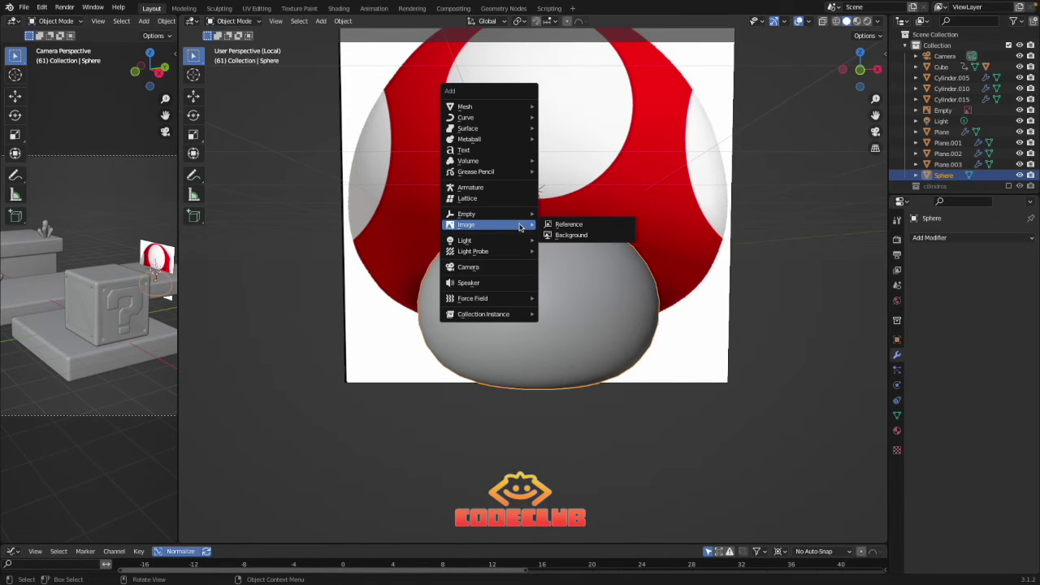
{"action": "mouse_move", "coordinate": [480, 108]}
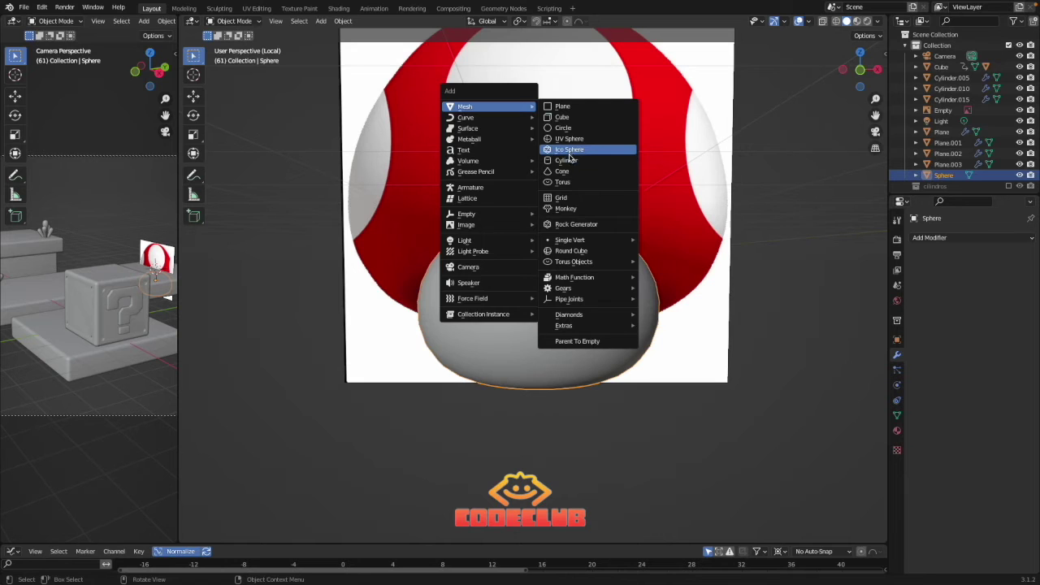
{"action": "left_click", "coordinate": [568, 139]}
{"action": "key", "text": "s"}
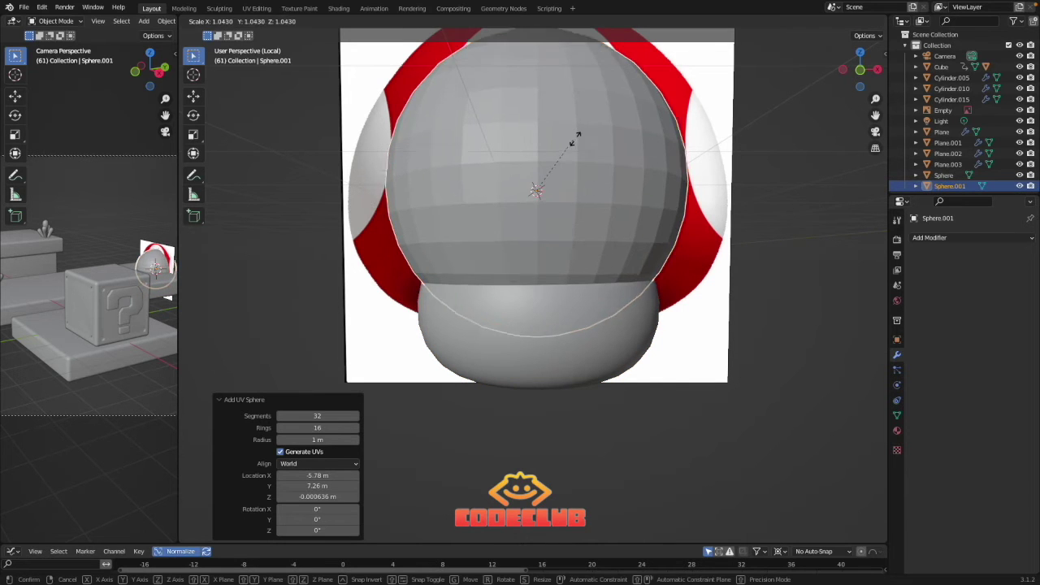
{"action": "left_click", "coordinate": [583, 139]}
Edit the cap sphere in front view with X-ray and widen the loops where the cap meets the stem.
{"action": "middle_click_drag", "start_coordinate": [557, 139], "coordinate": [559, 201], "text": "shift"}
{"action": "key", "text": "Tab"}
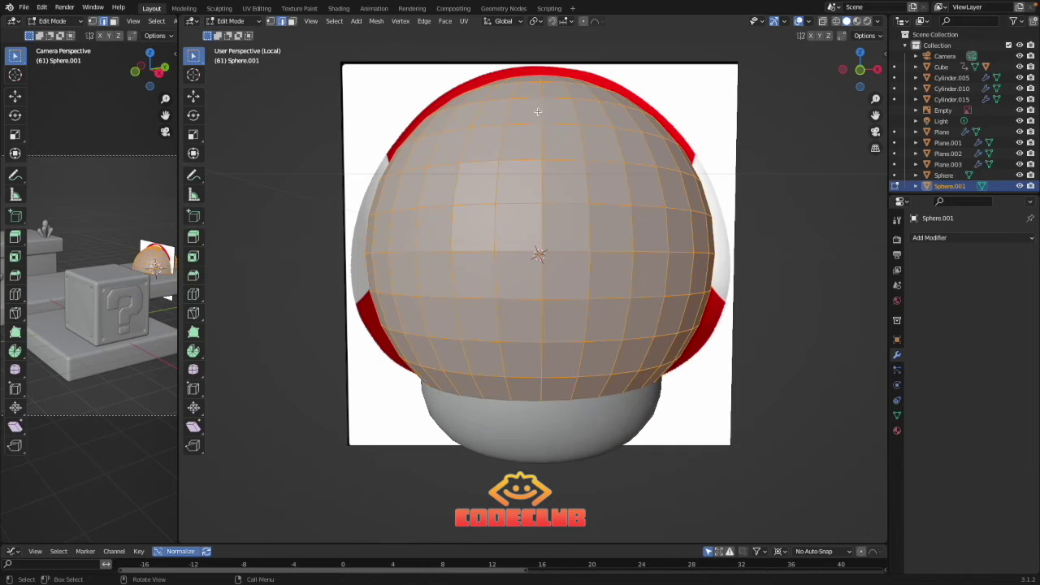
{"action": "key", "text": "KP_1"}
{"action": "key", "text": "alt+z"}
{"action": "key", "text": "s"}
{"action": "left_click", "coordinate": [667, 363]}
{"action": "double_click", "coordinate": [657, 376]}
{"action": "key", "text": "s"}
{"action": "left_click", "coordinate": [658, 376]}
Widen the next two edge loops on the cap's lower half to the red outline.
{"action": "left_click_drag", "start_coordinate": [368, 312], "coordinate": [709, 334]}
{"action": "key", "text": "s"}
{"action": "left_click", "coordinate": [742, 324]}
{"action": "left_click_drag", "start_coordinate": [393, 337], "coordinate": [687, 350]}
{"action": "key", "text": "s"}
{"action": "left_click", "coordinate": [713, 350]}
Widen the edge loops around the cap's middle to match the reference's full width.
{"action": "left_click_drag", "start_coordinate": [370, 278], "coordinate": [716, 292]}
{"action": "key", "text": "s"}
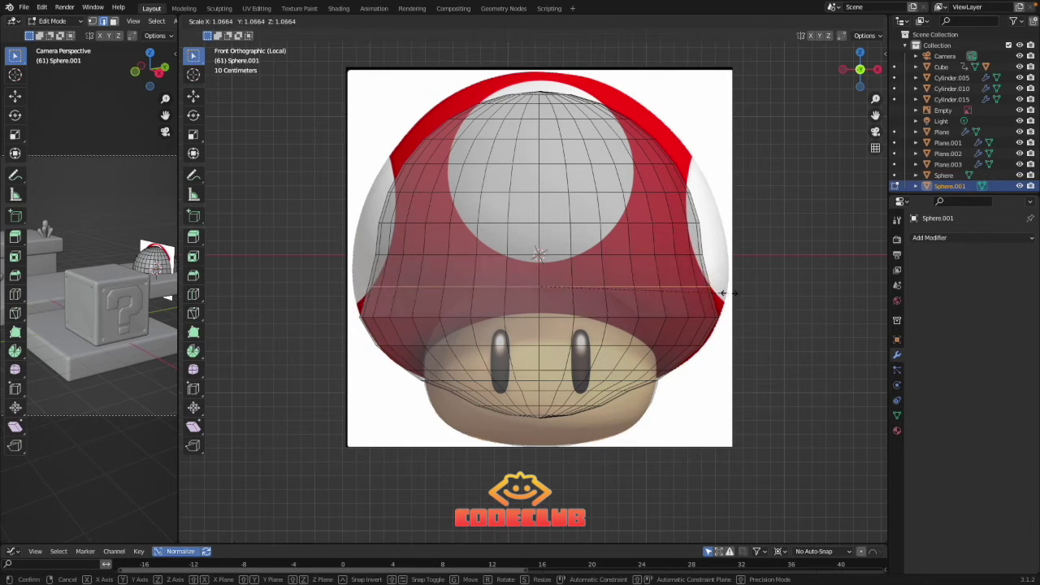
{"action": "left_click", "coordinate": [722, 293]}
{"action": "left_click_drag", "start_coordinate": [351, 241], "coordinate": [727, 258]}
{"action": "key", "text": "s"}
{"action": "left_click", "coordinate": [728, 259]}
Scale out the cap's upper-half edge loops one by one to follow the rounded reference outline.
{"action": "left_click_drag", "start_coordinate": [364, 215], "coordinate": [722, 193]}
{"action": "key", "text": "s"}
{"action": "left_click", "coordinate": [678, 227]}
{"action": "key", "text": "s"}
{"action": "left_click", "coordinate": [722, 193]}
{"action": "left_click_drag", "start_coordinate": [393, 155], "coordinate": [642, 122]}
{"action": "key", "text": "s"}
{"action": "left_click", "coordinate": [425, 140]}
{"action": "key", "text": "s"}
{"action": "left_click", "coordinate": [397, 117]}
{"action": "key", "text": "s"}
{"action": "left_click", "coordinate": [449, 99]}
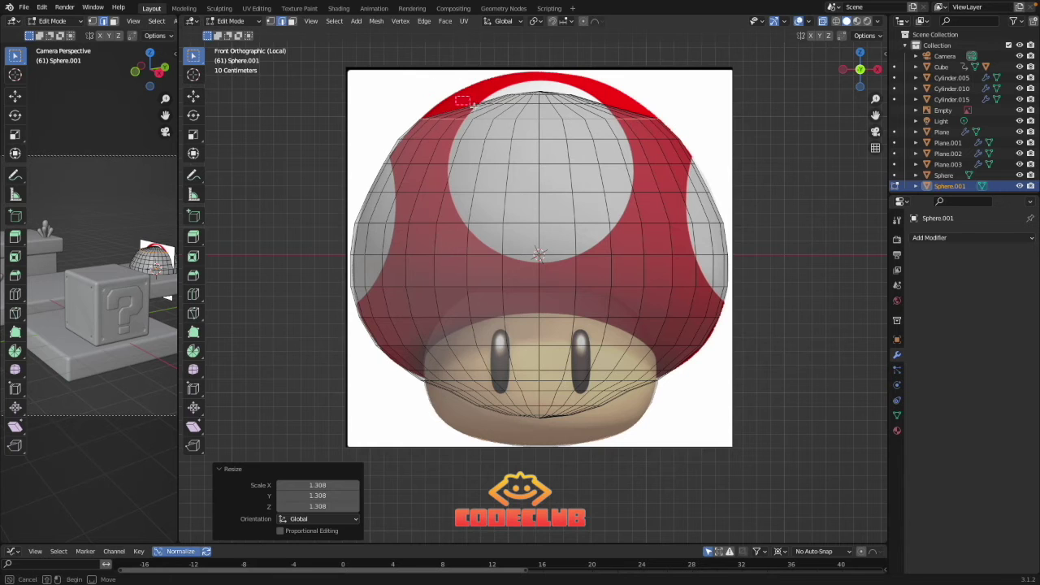
Widen the smallest edge loops near the cap's top toward the reference outline.
{"action": "left_click_drag", "start_coordinate": [465, 104], "coordinate": [619, 106]}
{"action": "key", "text": "s"}
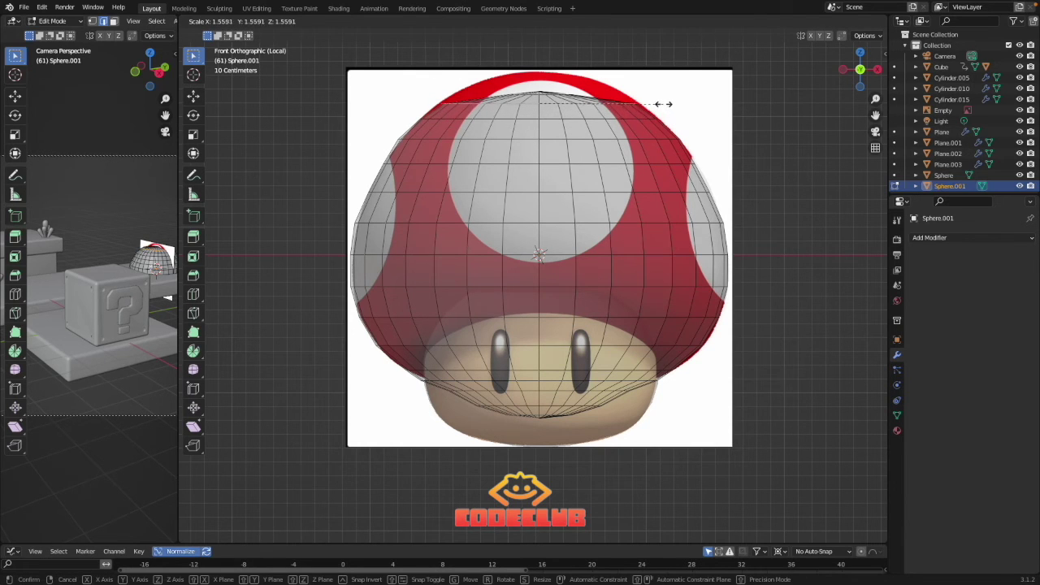
{"action": "left_click", "coordinate": [502, 84]}
{"action": "scroll", "coordinate": [536, 89], "scroll_direction": "up", "scroll_amount": 2}
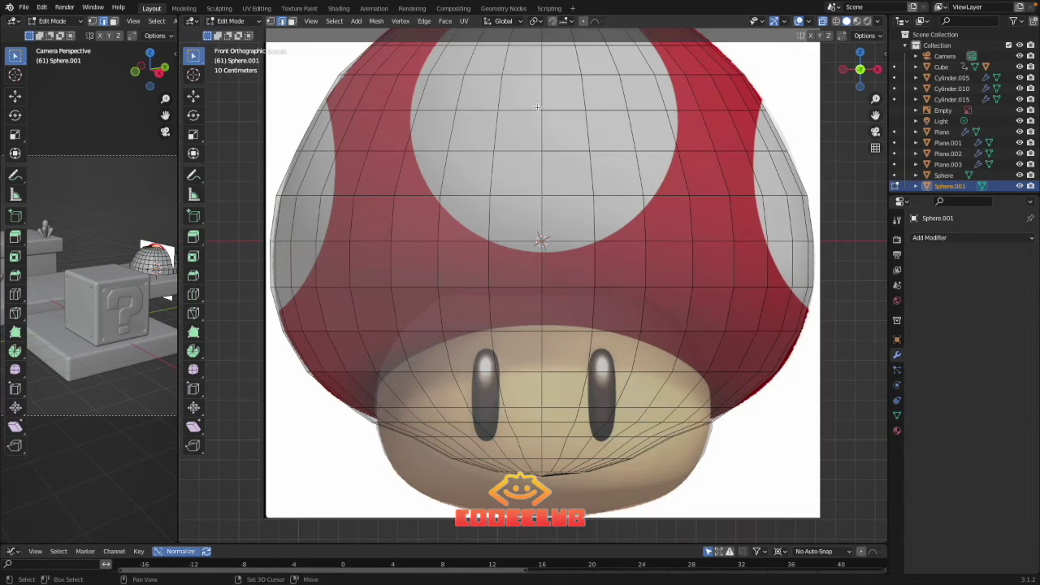
{"action": "middle_click_drag", "start_coordinate": [533, 128], "coordinate": [520, 235], "text": "shift"}
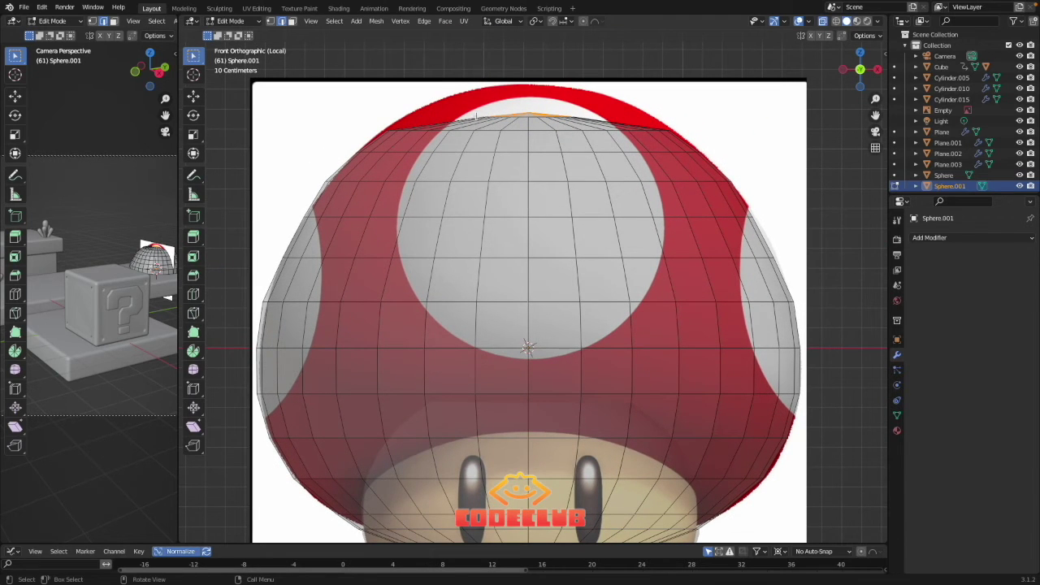
Raise the cap's top vertex 0.1471 m along Z to the reference's highest point.
{"action": "key", "text": "1"}
{"action": "left_click", "coordinate": [523, 108], "text": "alt"}
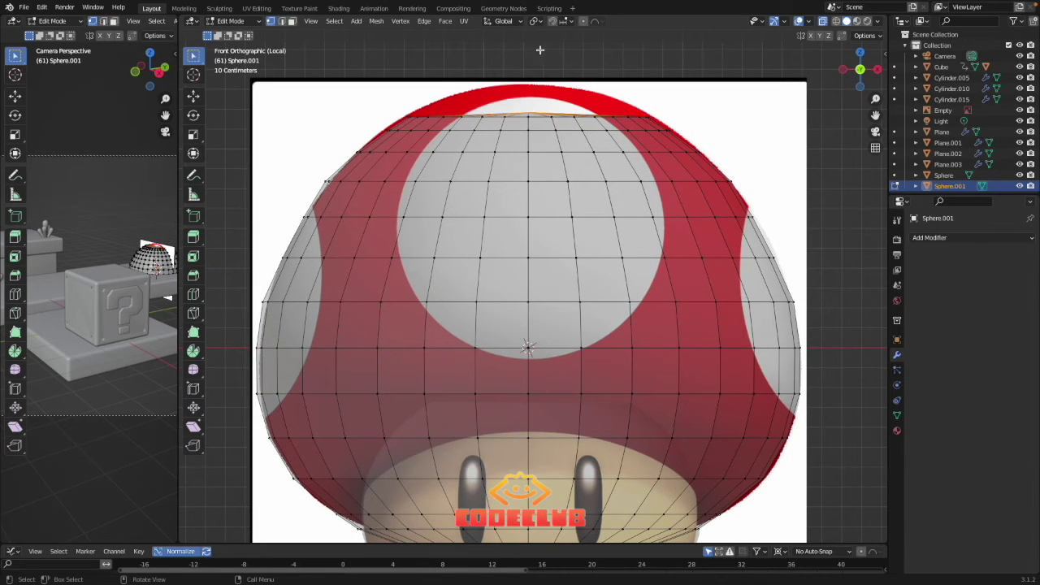
{"action": "key", "text": "g"}
{"action": "key", "text": "z"}
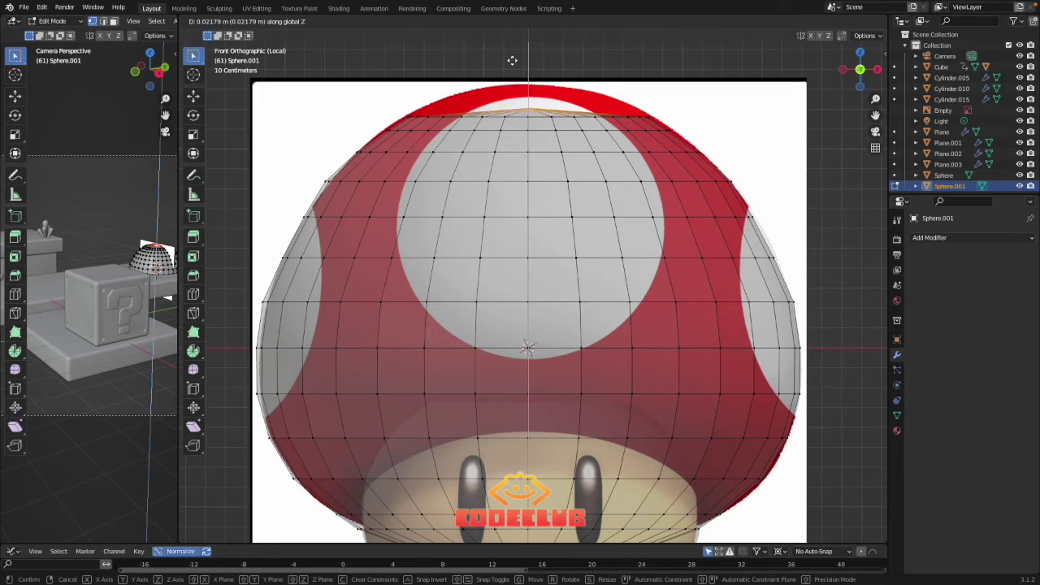
{"action": "left_click", "coordinate": [514, 36]}
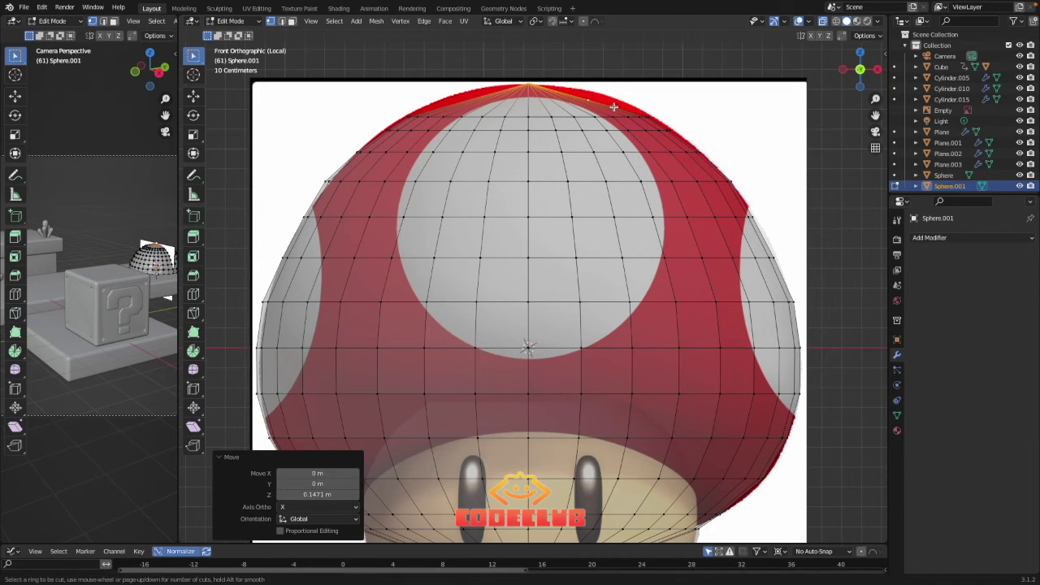
{"action": "key", "text": "Escape"}
Raise the cap's topmost edge loop along Z and scale it to 0.766 to fit the curve.
{"action": "key", "text": "2"}
{"action": "left_click", "coordinate": [536, 117], "text": "alt"}
{"action": "key", "text": "g"}
{"action": "key", "text": "z"}
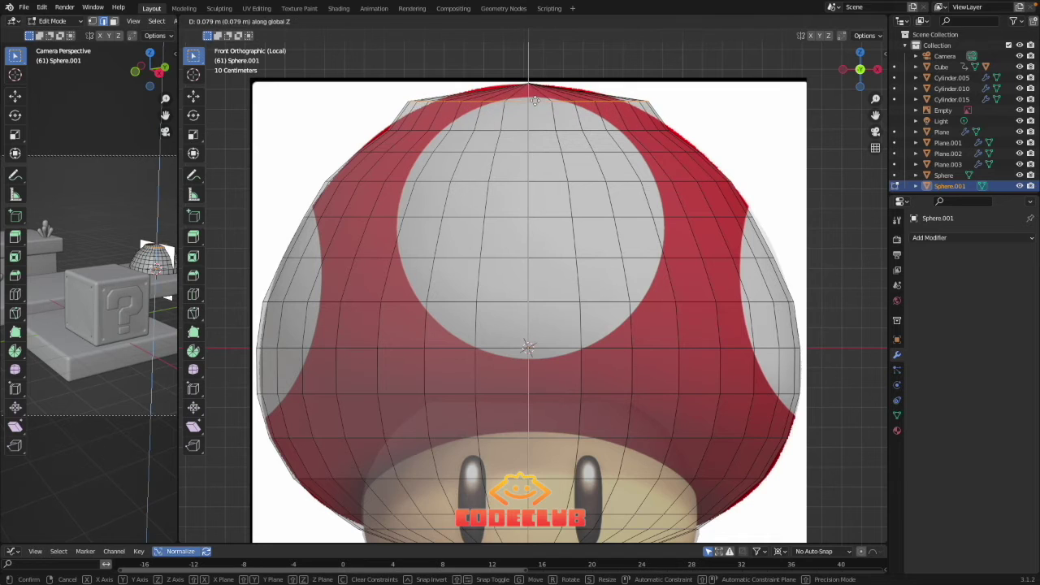
{"action": "left_click", "coordinate": [535, 96]}
{"action": "key", "text": "s"}
{"action": "left_click", "coordinate": [508, 104]}
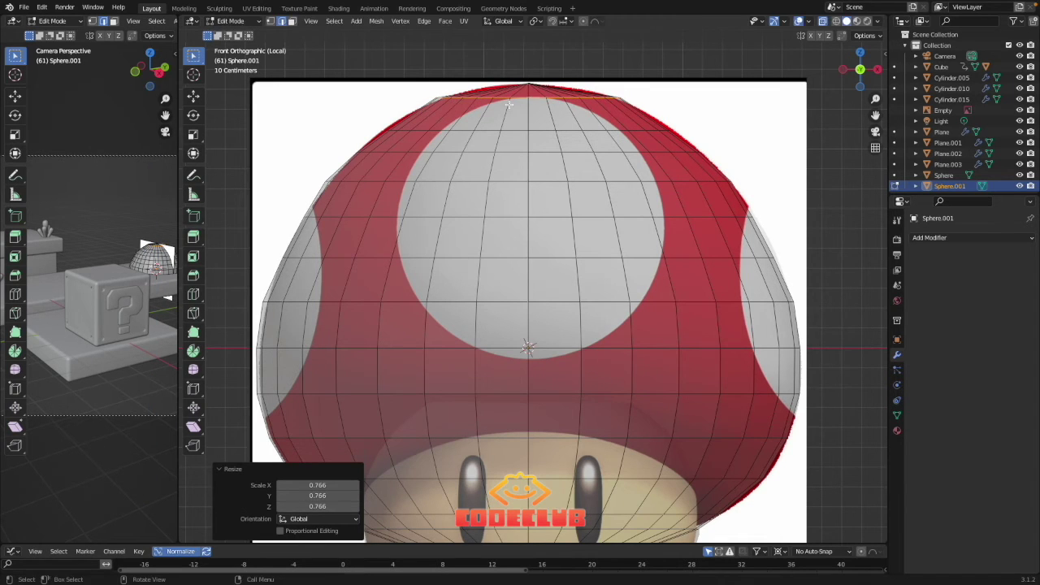
Add a loop cut below the cap's top ring scaled to 1.040, and refine the top ring's height and width.
{"action": "key", "text": "s"}
{"action": "left_click", "coordinate": [458, 108]}
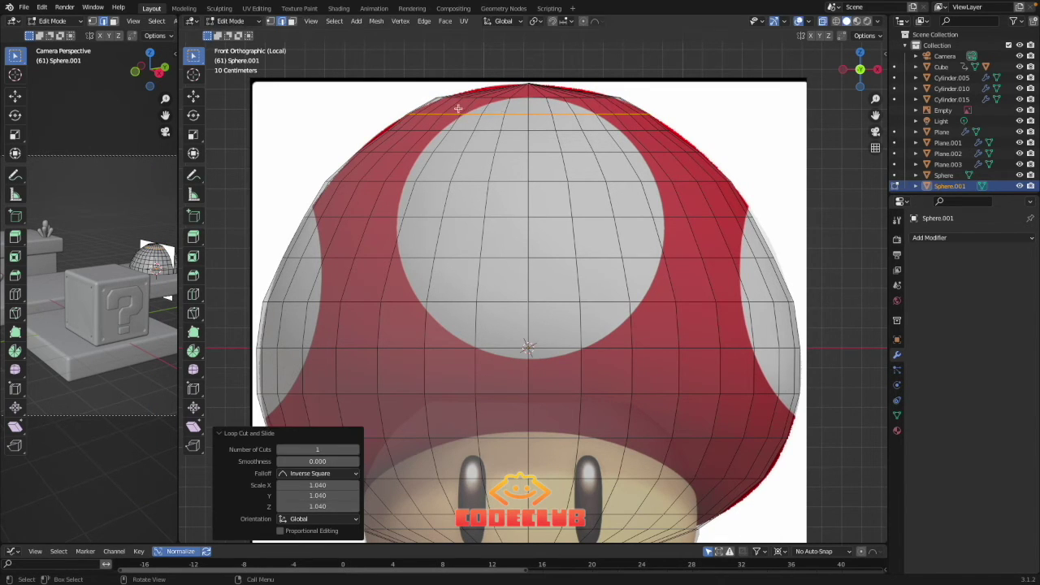
{"action": "left_click", "coordinate": [513, 100], "text": "alt"}
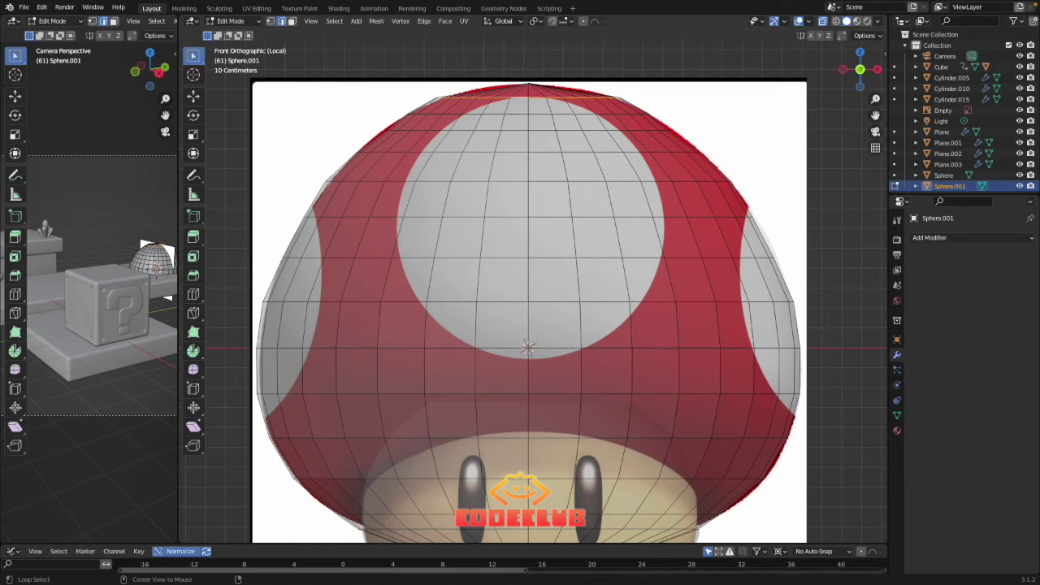
{"action": "key", "text": "g"}
{"action": "key", "text": "z"}
{"action": "left_click", "coordinate": [514, 93]}
{"action": "key", "text": "s"}
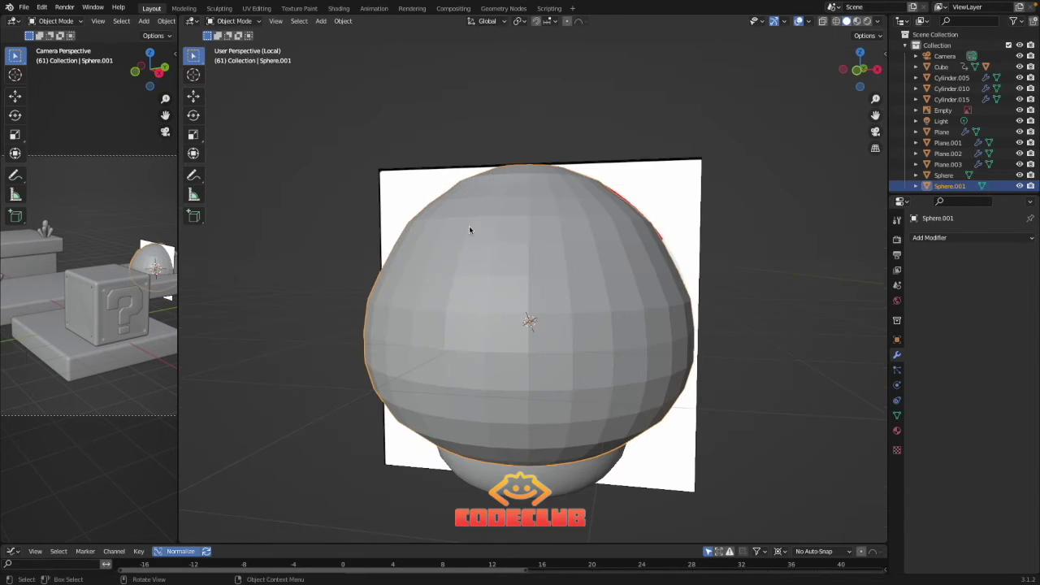
Shade the cap smooth and hide the reference image.
{"action": "right_click", "coordinate": [484, 243]}
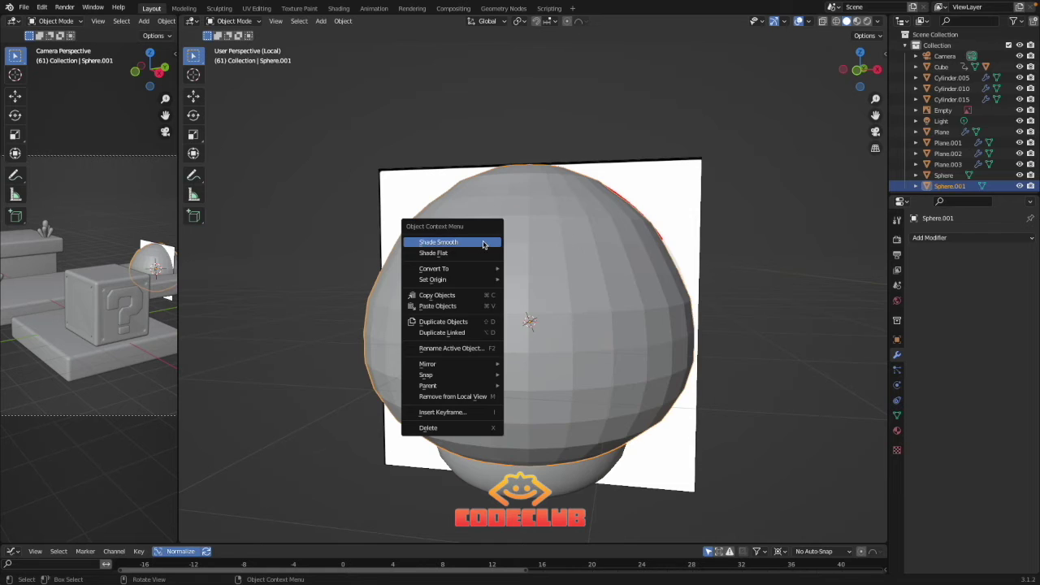
{"action": "left_click", "coordinate": [483, 242]}
{"action": "middle_click_drag", "start_coordinate": [483, 249], "coordinate": [305, 257]}
{"action": "key", "text": "KP_1"}
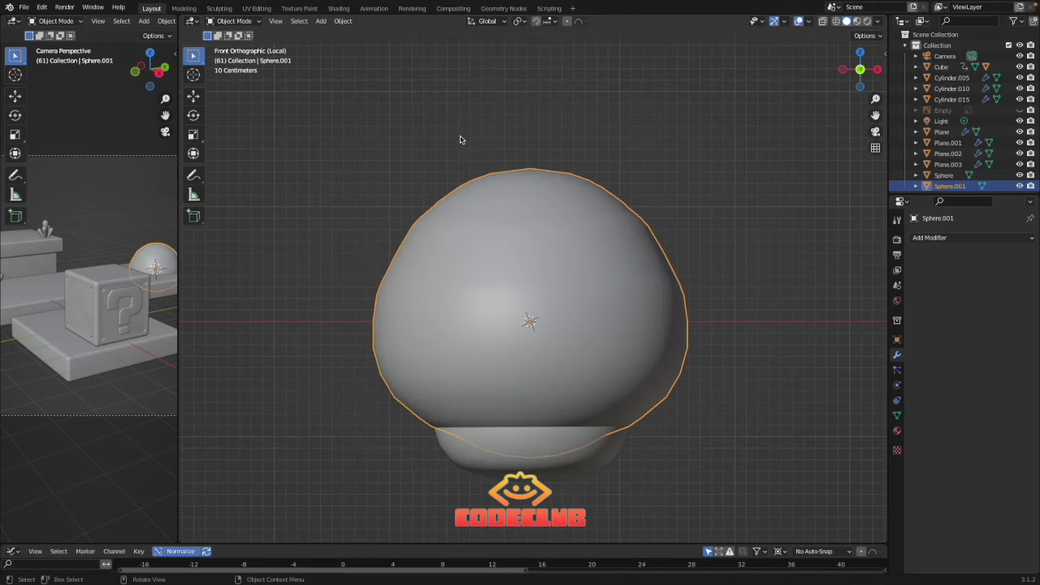
Using Local orientation, tilt the cap -28.7° about its local X axis and shift it slightly along its local Z axis.
{"action": "left_click", "coordinate": [504, 22]}
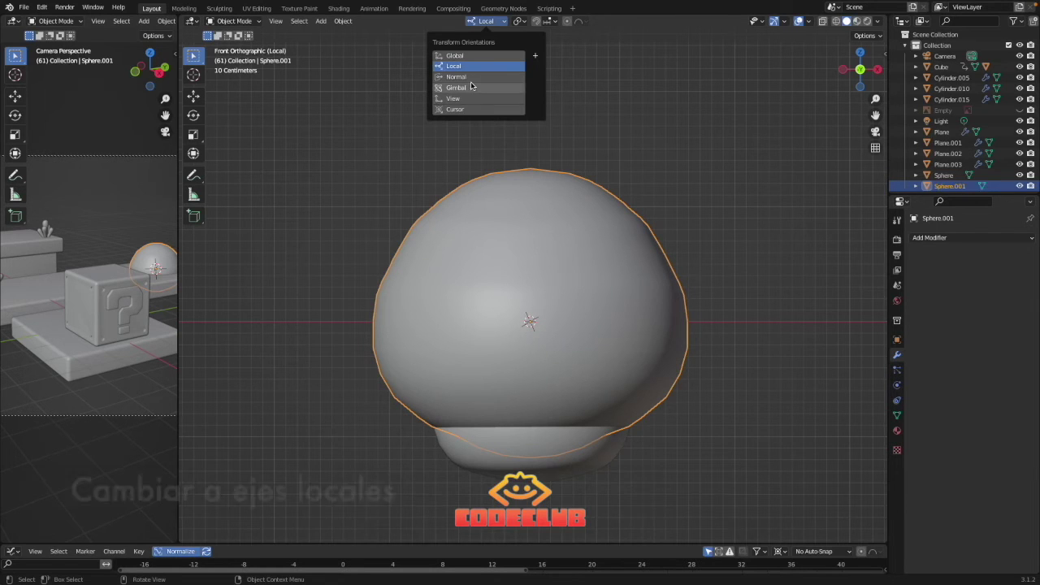
{"action": "key", "text": "KP_3"}
{"action": "key", "text": "r"}
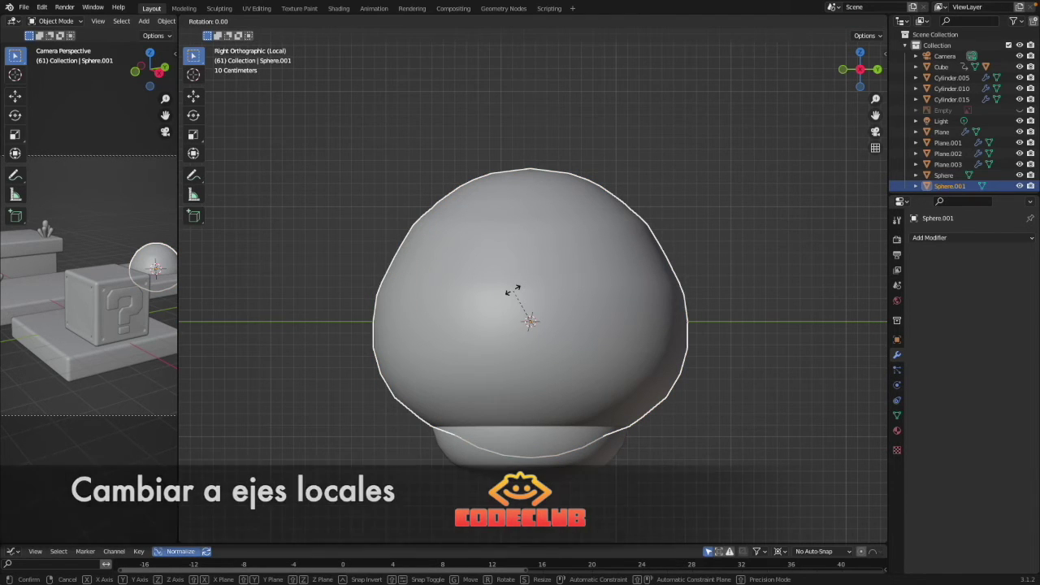
{"action": "key", "text": "x"}
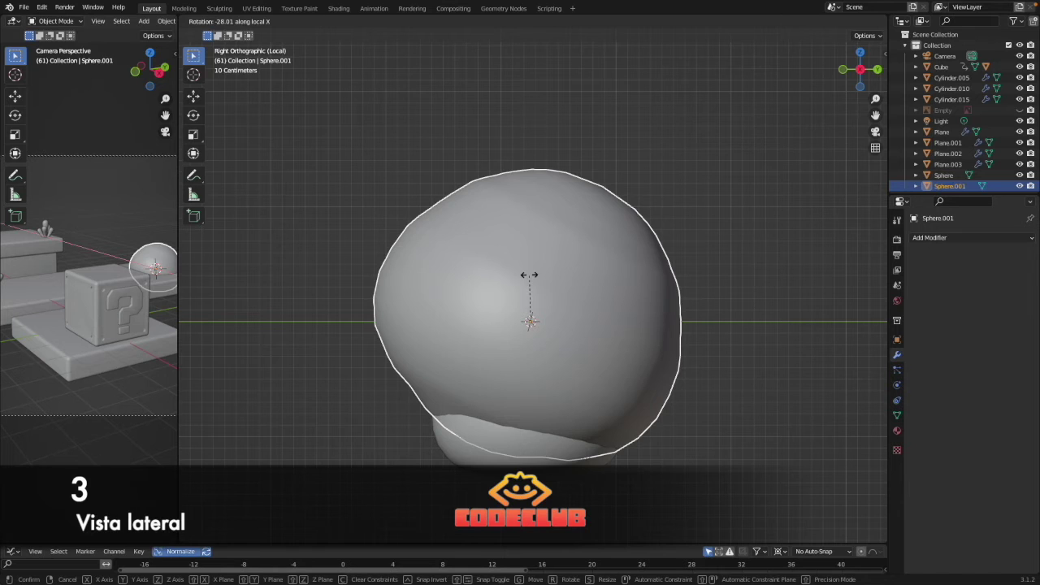
{"action": "left_click", "coordinate": [529, 273]}
{"action": "key", "text": "g"}
{"action": "key", "text": "z"}
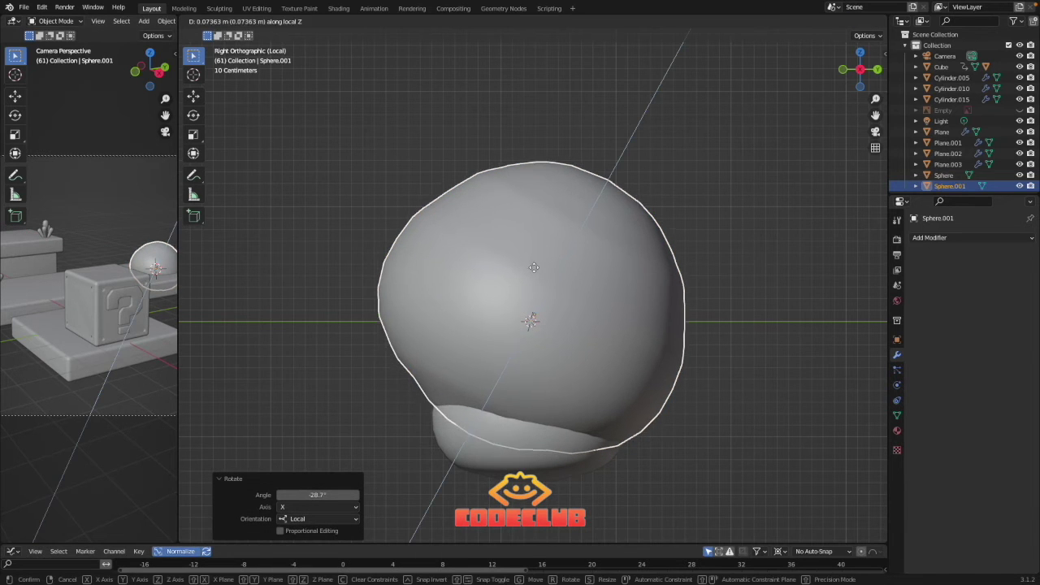
{"action": "left_click", "coordinate": [532, 264]}
Scale the three edge loops on the cap's underside around the stem individually to refine the transition.
{"action": "middle_click_drag", "start_coordinate": [532, 264], "coordinate": [525, 406]}
{"action": "key", "text": "Tab"}
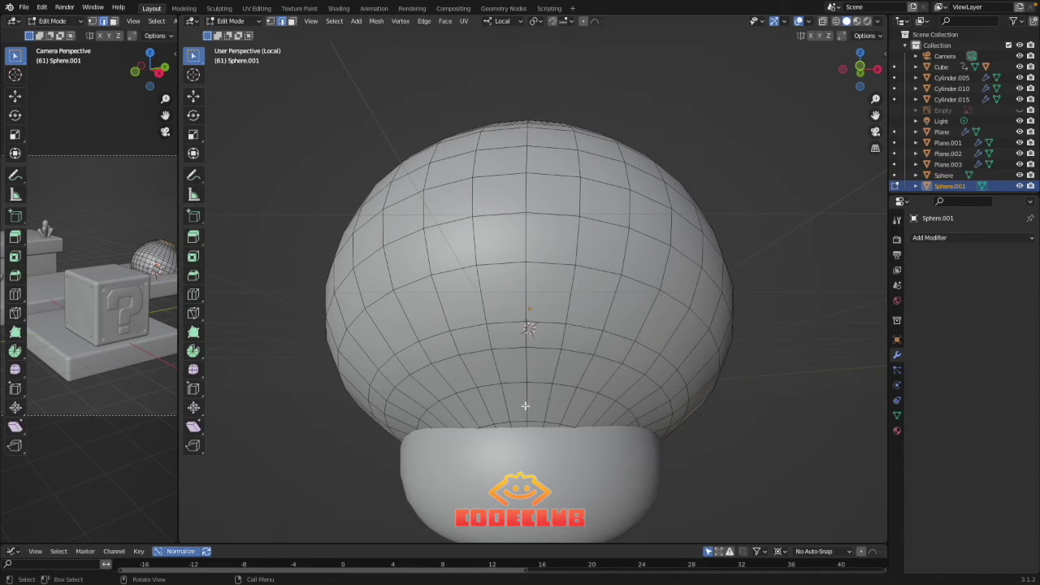
{"action": "key", "text": "s"}
{"action": "left_click", "coordinate": [548, 416]}
{"action": "left_click", "coordinate": [547, 383], "text": "alt"}
{"action": "key", "text": "s"}
{"action": "left_click", "coordinate": [561, 369]}
{"action": "left_click", "coordinate": [551, 349], "text": "alt"}
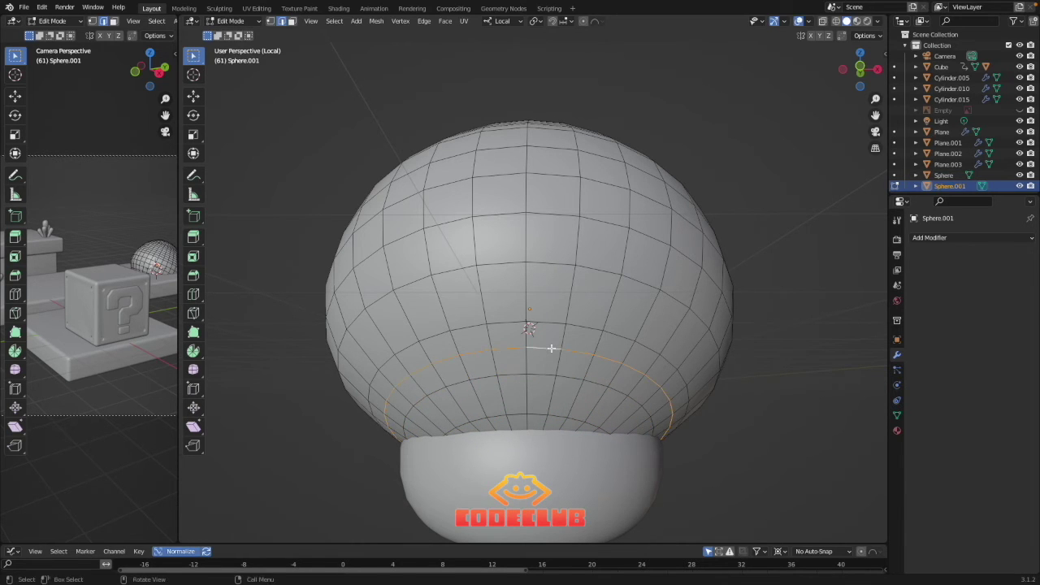
{"action": "key", "text": "s"}
{"action": "left_click", "coordinate": [560, 352]}
In the side view, rotate the cap 11.8° and reposition it over the stem.
{"action": "key", "text": "Tab"}
{"action": "key", "text": "KP_3"}
{"action": "key", "text": "r"}
{"action": "left_click", "coordinate": [543, 350]}
{"action": "key", "text": "g"}
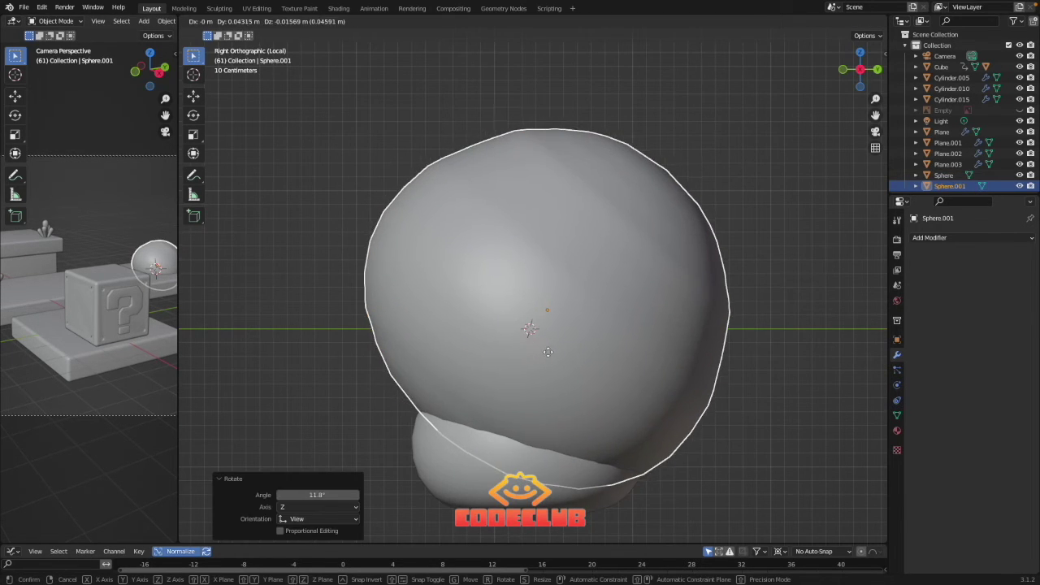
{"action": "left_click", "coordinate": [554, 352]}
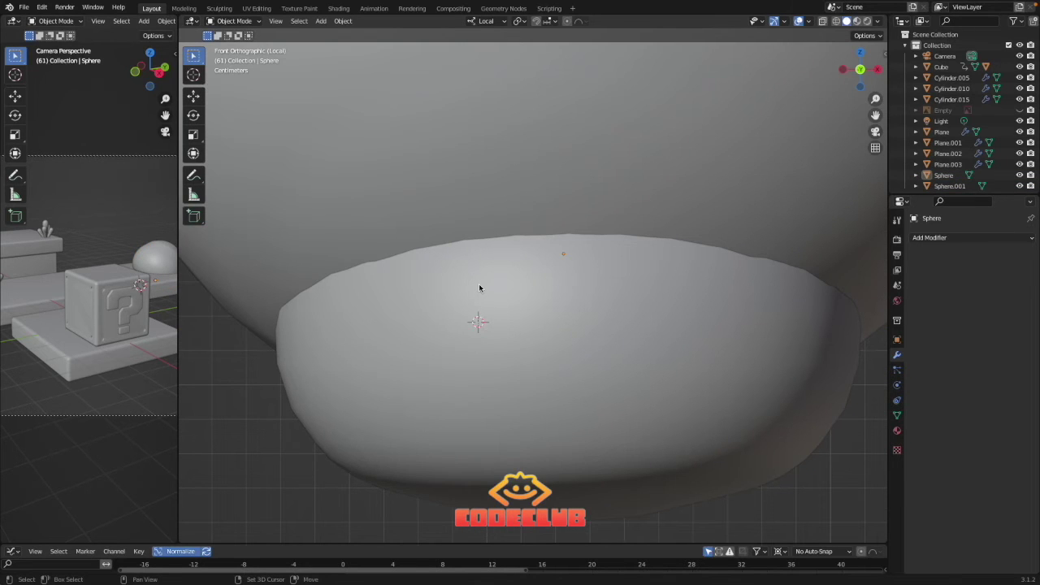
Add a small UV sphere on the front of the stem and stretch it along Z into an elongated eye.
{"action": "key", "text": "shift+a"}
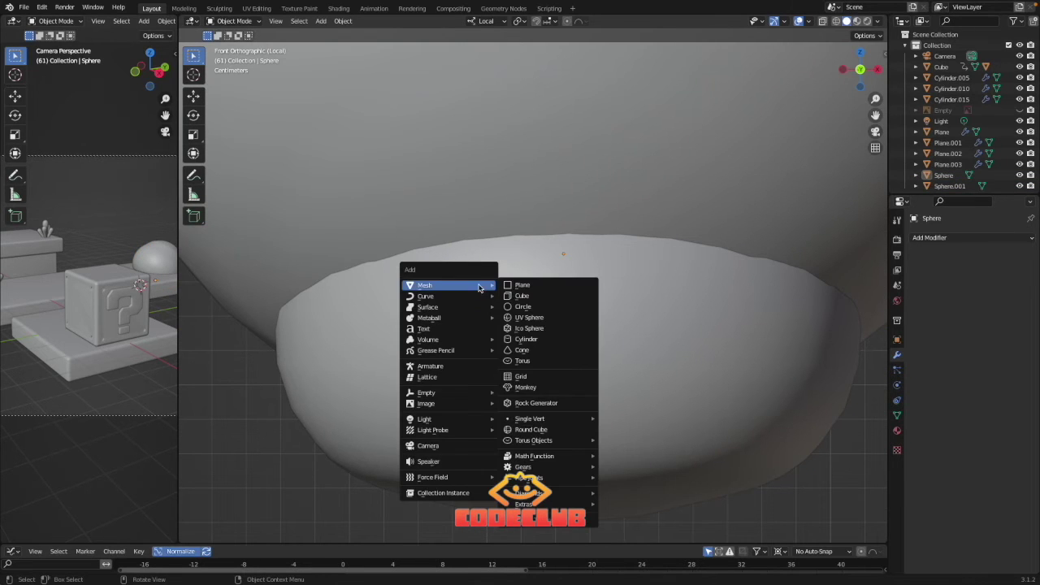
{"action": "left_click", "coordinate": [529, 317]}
{"action": "key", "text": "s"}
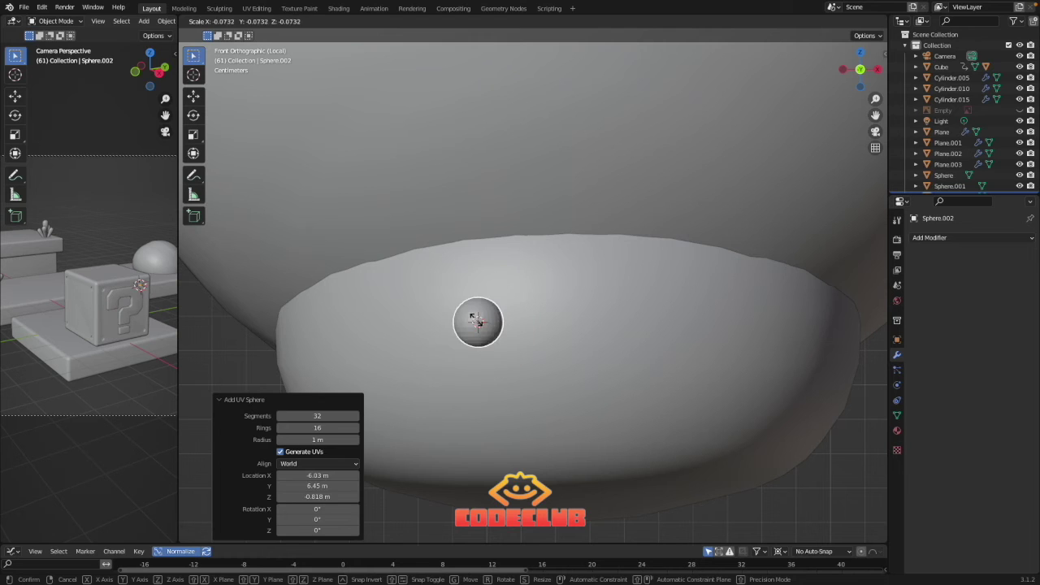
{"action": "left_click", "coordinate": [474, 319]}
{"action": "key", "text": "s"}
{"action": "key", "text": "z"}
{"action": "left_click", "coordinate": [479, 334]}
Adjust the eye's overall size and move it along Y so it sits against the stem's front surface.
{"action": "middle_click_drag", "start_coordinate": [478, 334], "coordinate": [524, 327]}
{"action": "key", "text": "s"}
{"action": "left_click", "coordinate": [549, 326]}
{"action": "mouse_move", "coordinate": [510, 324]}
{"action": "middle_mouse_down"}
{"action": "mouse_move", "coordinate": [620, 322]}
{"action": "mouse_move", "coordinate": [525, 326]}
{"action": "middle_mouse_up"}
{"action": "key", "text": "g"}
{"action": "key", "text": "y"}
{"action": "left_click", "coordinate": [621, 322]}
Duplicate the eye and move the copy about 0.5 m along local X to form the second eye.
{"action": "key", "text": "shift+d"}
{"action": "right_click", "coordinate": [497, 317]}
{"action": "key", "text": "g"}
{"action": "key", "text": "x"}
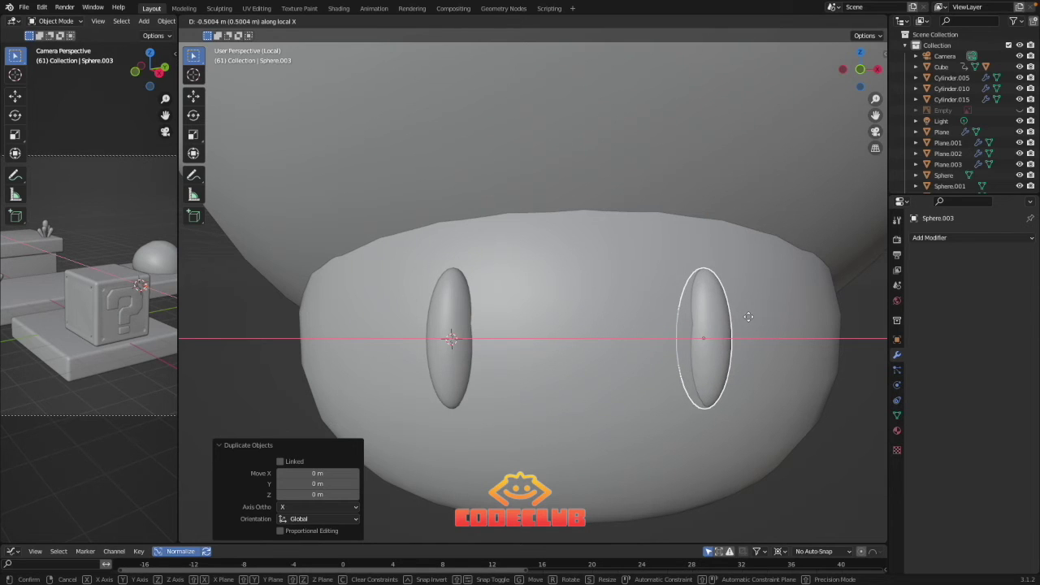
{"action": "left_click", "coordinate": [747, 315]}
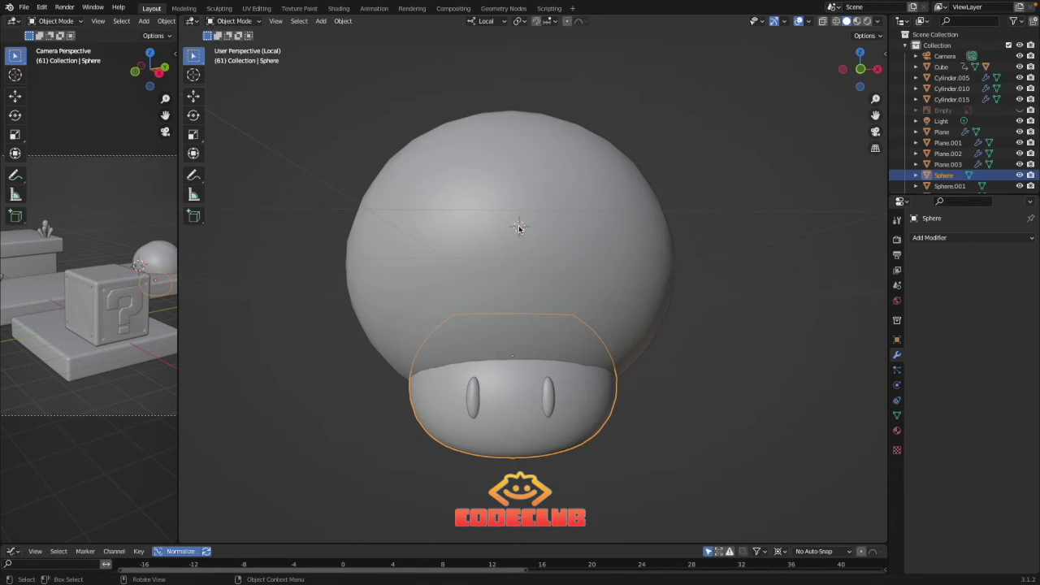
Add a UV sphere on the front of the cap and scale it to 0.410 as a spot.
{"action": "key", "text": "shift+a"}
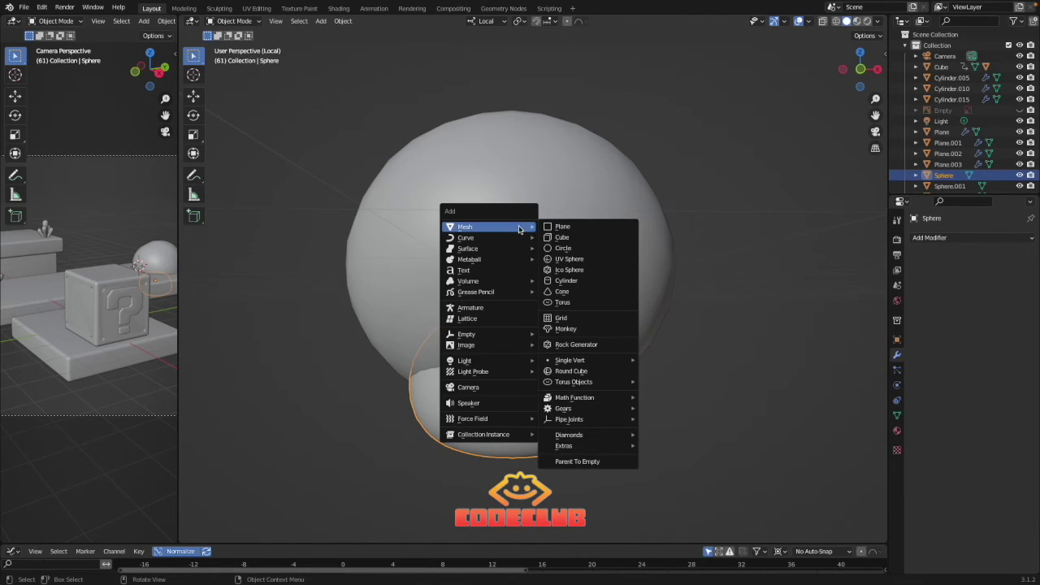
{"action": "left_click", "coordinate": [566, 259]}
{"action": "key", "text": "s"}
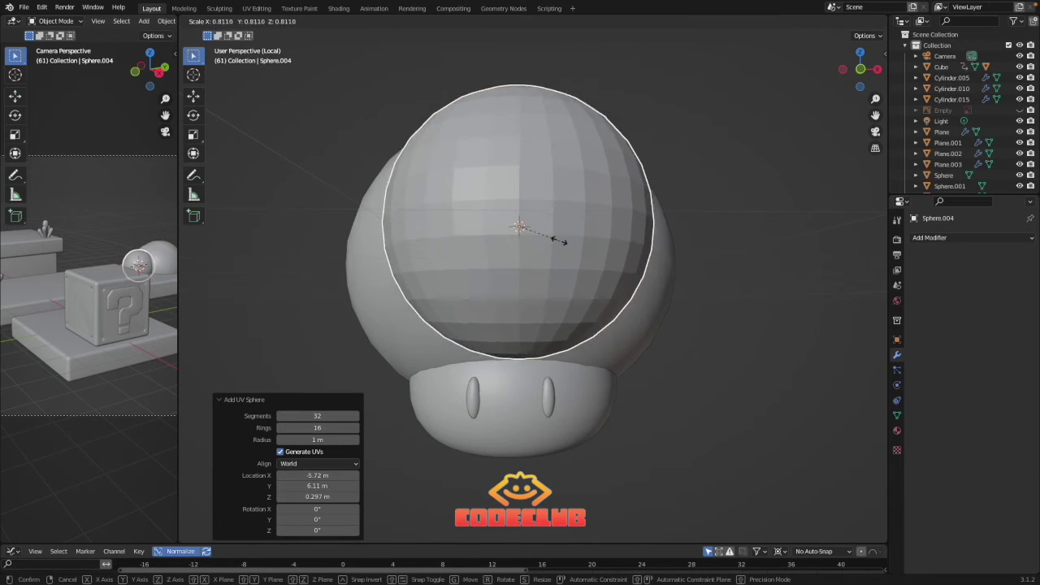
{"action": "left_click", "coordinate": [541, 228]}
Move the spot about 0.27 m along Y so it is partly embedded in the cap's front.
{"action": "middle_click_drag", "start_coordinate": [488, 246], "coordinate": [509, 247]}
{"action": "key", "text": "KP_3"}
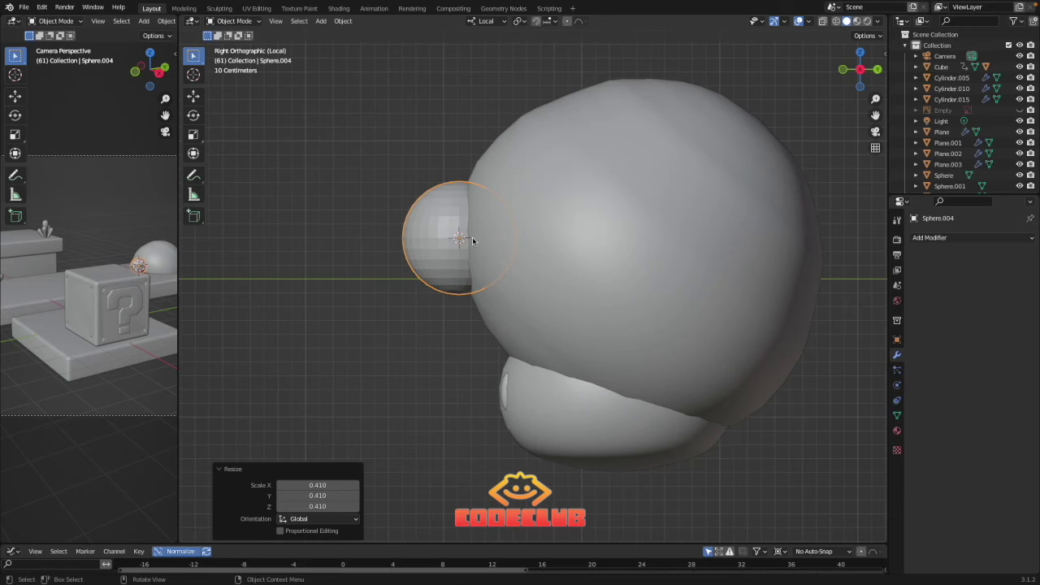
{"action": "key", "text": "g"}
{"action": "key", "text": "y"}
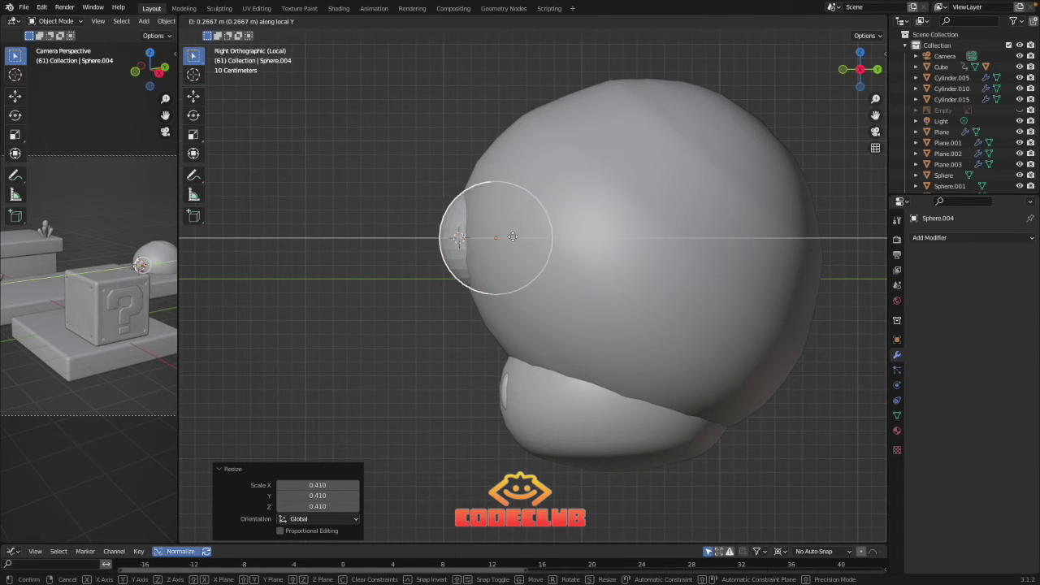
{"action": "left_click", "coordinate": [515, 238]}
Duplicate the front spot -1.0989 m along local X and shift the copy along Y to the middle of the cap's side.
{"action": "middle_click_drag", "start_coordinate": [460, 242], "coordinate": [581, 246]}
{"action": "key", "text": "shift+d"}
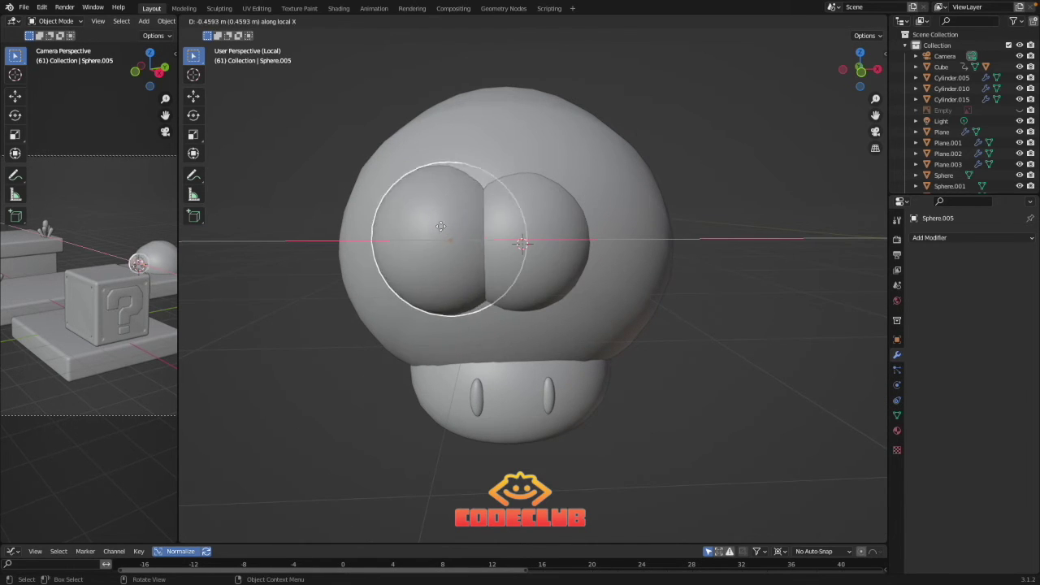
{"action": "left_click", "coordinate": [353, 227]}
{"action": "key", "text": "ctrl+KP_3"}
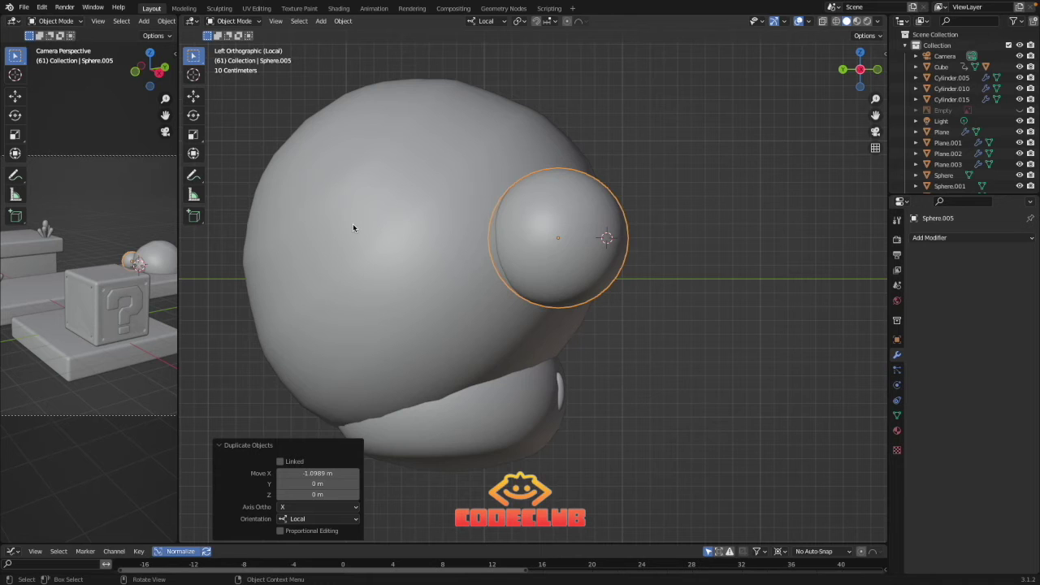
{"action": "key", "text": "g"}
{"action": "key", "text": "y"}
{"action": "left_click", "coordinate": [200, 229]}
Duplicate the side spot and move the copy along X to the opposite side of the cap.
{"action": "middle_click_drag", "start_coordinate": [415, 218], "coordinate": [379, 211]}
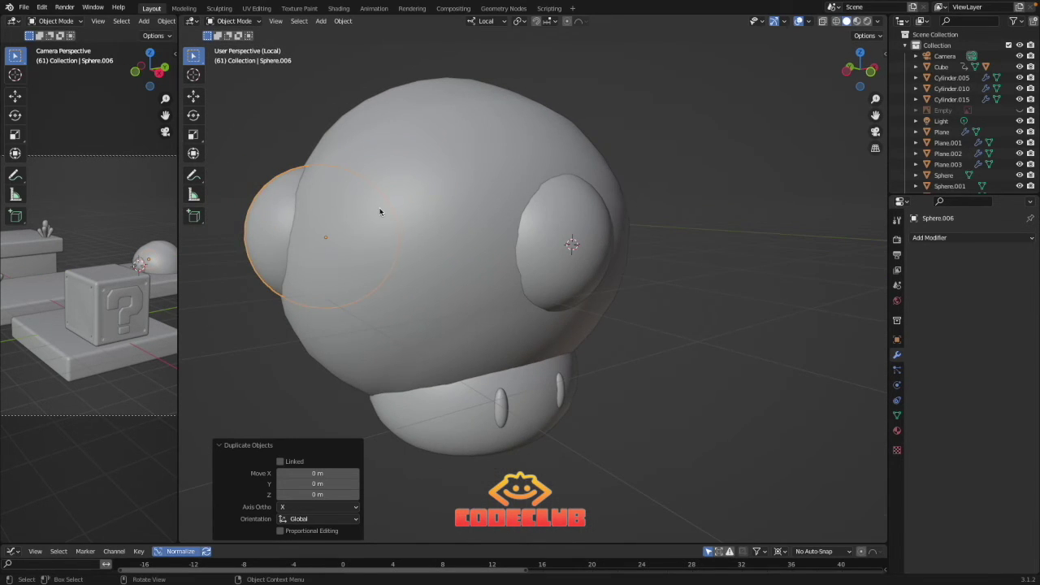
{"action": "key", "text": "KP_1"}
{"action": "key", "text": "g"}
{"action": "key", "text": "x"}
{"action": "key", "text": "x"}
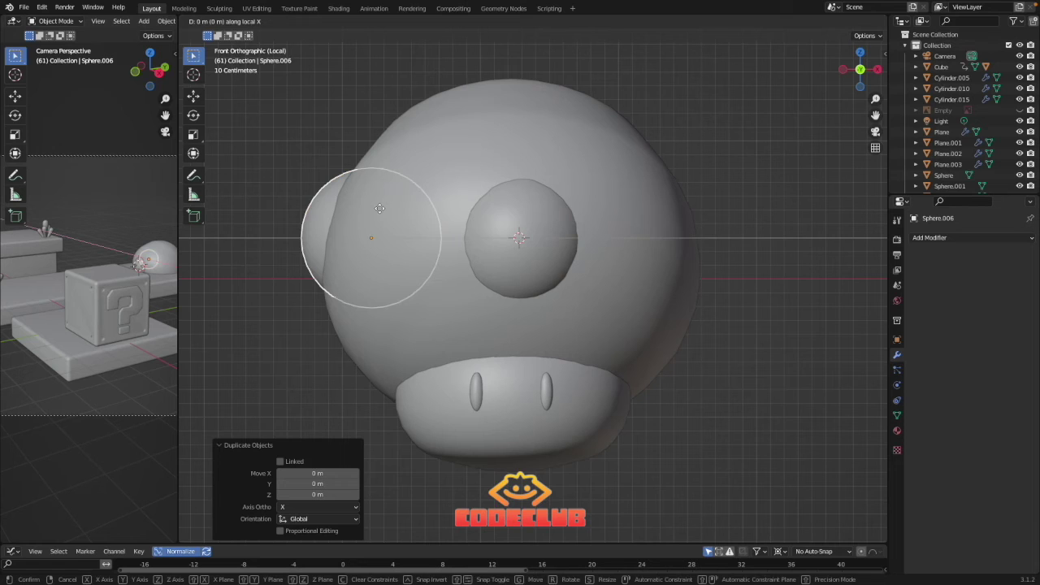
{"action": "left_click", "coordinate": [666, 195]}
Select the new side spot and shift it along X to correct how far it protrudes from the cap.
{"action": "left_click", "coordinate": [520, 236]}
{"action": "middle_click_drag", "start_coordinate": [520, 236], "coordinate": [642, 228]}
{"action": "left_click", "coordinate": [679, 225]}
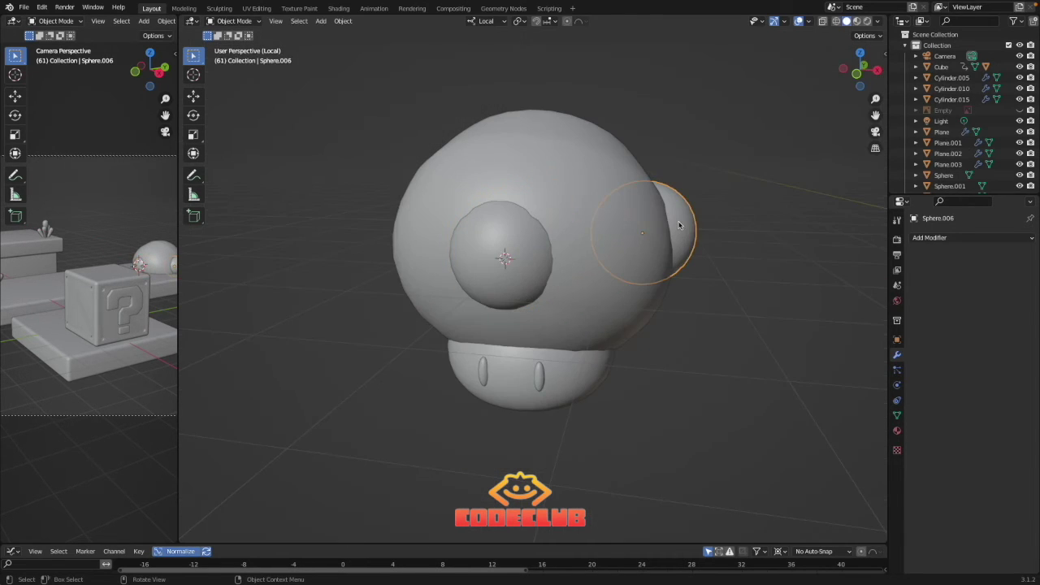
{"action": "key", "text": "g"}
{"action": "key", "text": "x"}
{"action": "left_click", "coordinate": [594, 230]}
Duplicate the front spot and move the copy along Y to the back of the cap.
{"action": "middle_click_drag", "start_coordinate": [594, 230], "coordinate": [485, 235]}
{"action": "left_click", "coordinate": [486, 236]}
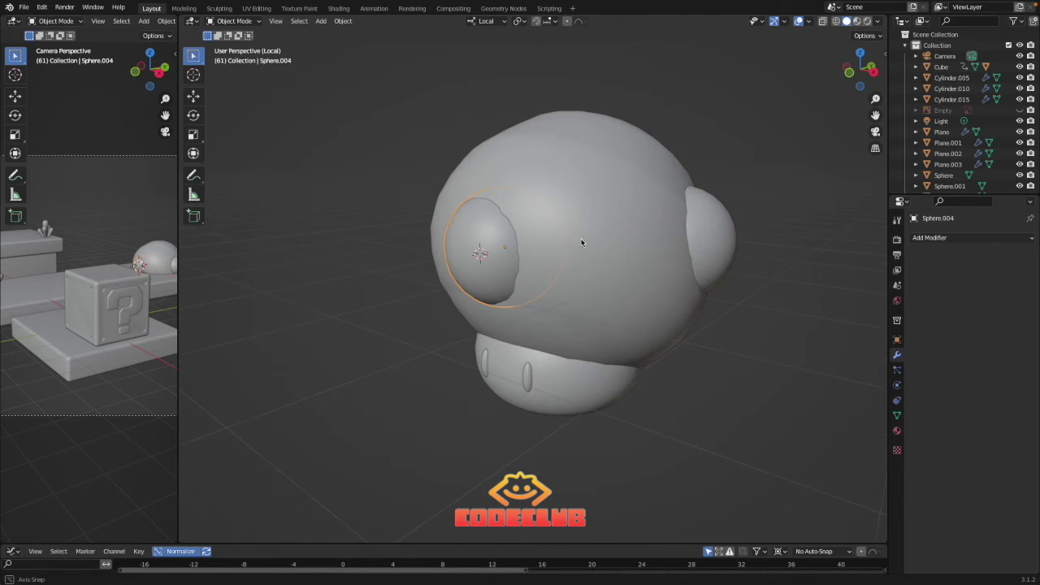
{"action": "middle_click_drag", "start_coordinate": [581, 242], "coordinate": [531, 238]}
{"action": "key", "text": "shift+d"}
{"action": "key", "text": "y"}
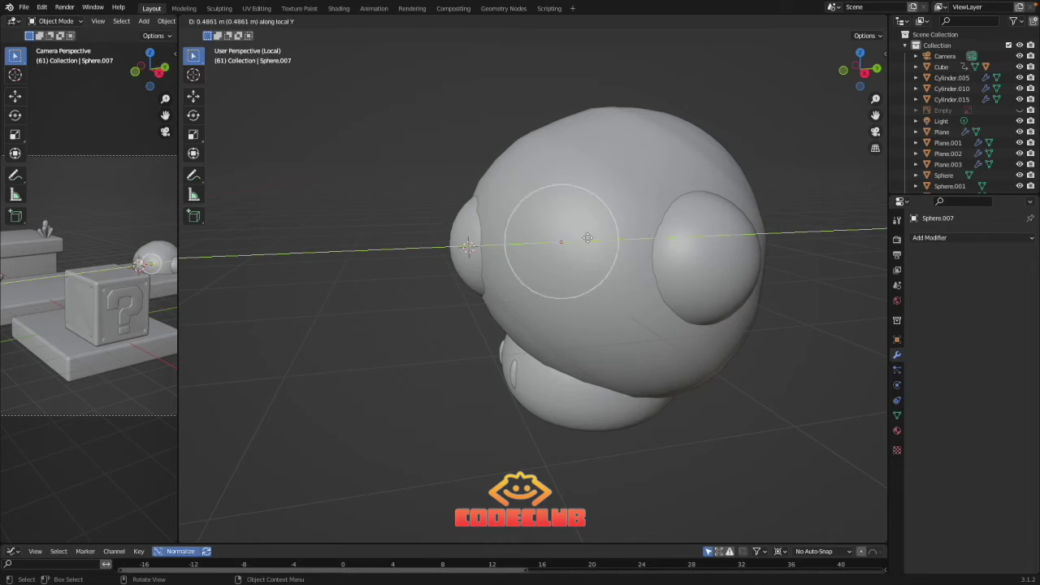
{"action": "left_click", "coordinate": [750, 231]}
{"action": "middle_click_drag", "start_coordinate": [750, 233], "coordinate": [716, 260]}
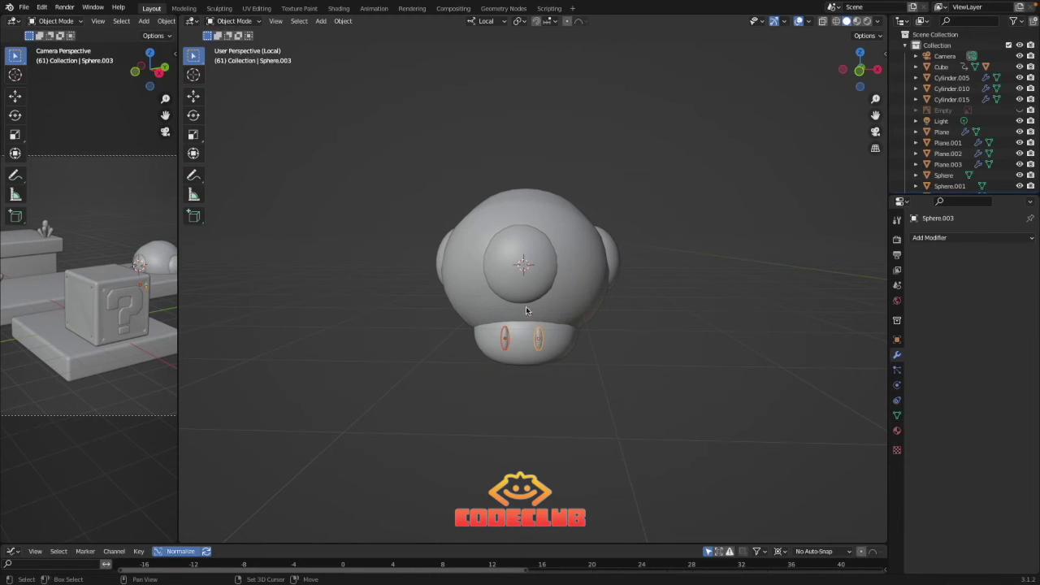
Add the spots and cap to the selected eyes and parent them all to the stem using the Object type.
{"action": "left_click", "coordinate": [528, 294]}
{"action": "mouse_move", "coordinate": [528, 294]}
{"action": "middle_mouse_down"}
{"action": "mouse_move", "coordinate": [594, 273]}
{"action": "mouse_move", "coordinate": [524, 286]}
{"action": "middle_mouse_up"}
{"action": "left_click", "coordinate": [615, 297], "text": "shift"}
{"action": "middle_click_drag", "start_coordinate": [615, 297], "coordinate": [464, 239]}
{"action": "left_click", "coordinate": [507, 289], "text": "shift"}
{"action": "left_click", "coordinate": [465, 239], "text": "shift"}
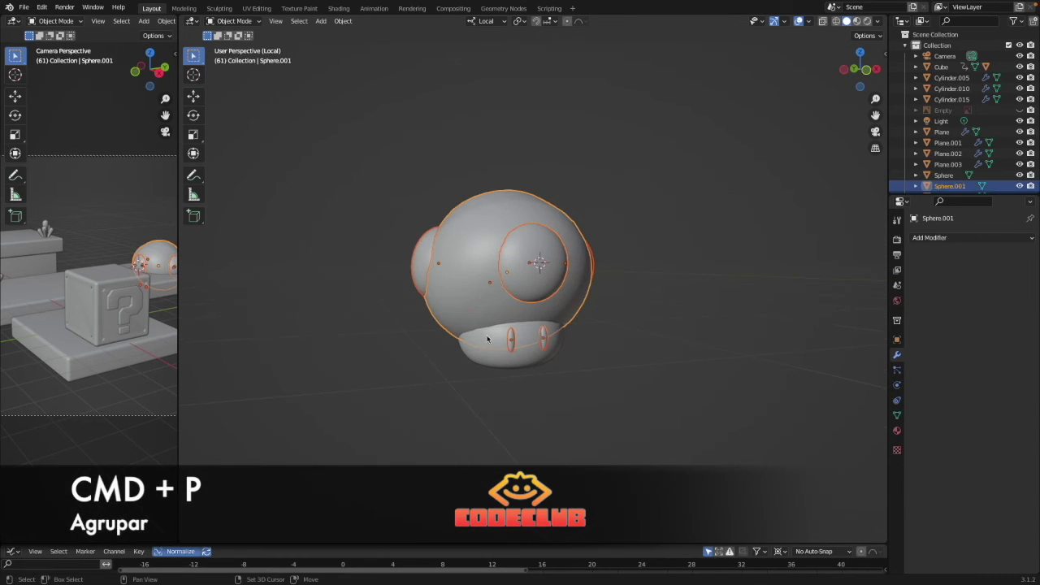
{"action": "left_click", "coordinate": [487, 338], "text": "shift"}
{"action": "key", "text": "super+p"}
{"action": "left_click", "coordinate": [486, 335]}
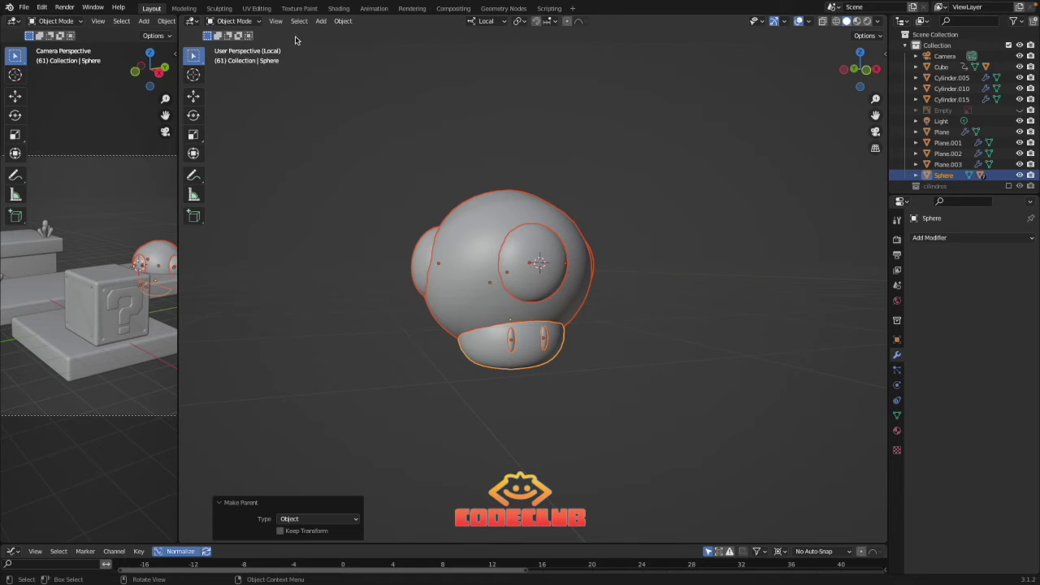
Exit local view and raise the mushroom along Z until its stem stands on the long platform.
{"action": "left_click", "coordinate": [276, 20]}
{"action": "mouse_move", "coordinate": [312, 114]}
{"action": "left_click", "coordinate": [438, 114]}
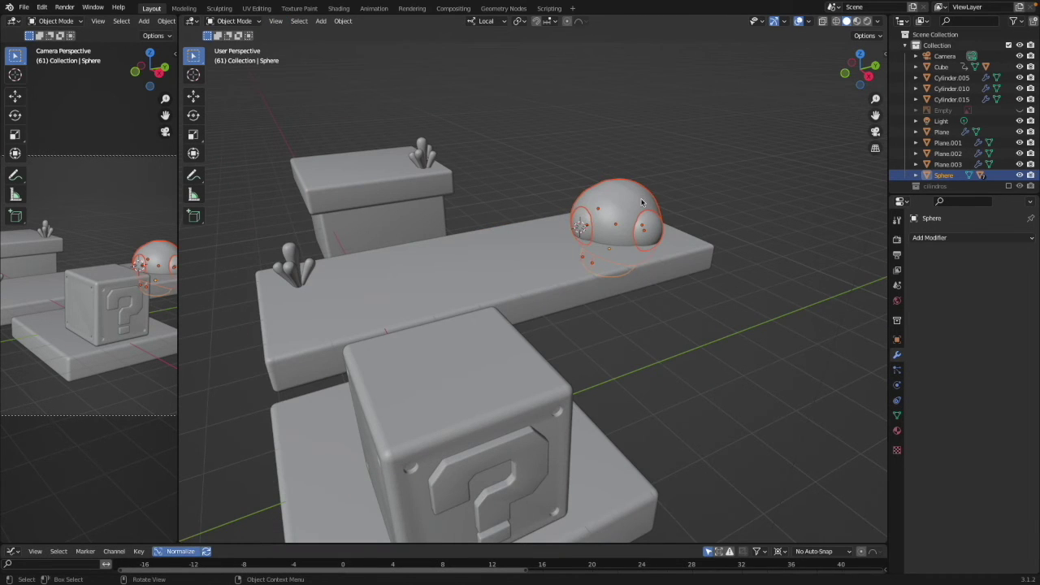
{"action": "key", "text": "g"}
{"action": "key", "text": "z"}
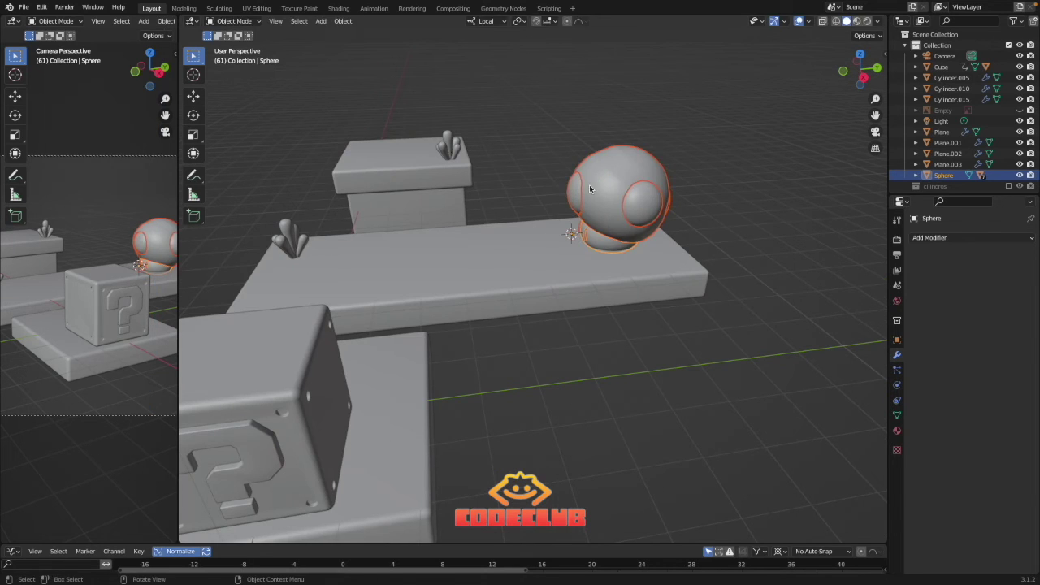
Rotate the mushroom about its Z axis and shift it along its local X axis on the platform.
{"action": "key", "text": "r"}
{"action": "key", "text": "z"}
{"action": "left_click", "coordinate": [516, 201]}
{"action": "key", "text": "g"}
{"action": "key", "text": "x"}
{"action": "left_click", "coordinate": [542, 225]}
Move the mushroom -1.973 m along its local Y axis and rotate it -26.8° about its local Z axis.
{"action": "key", "text": "g"}
{"action": "key", "text": "y"}
{"action": "left_click", "coordinate": [542, 259]}
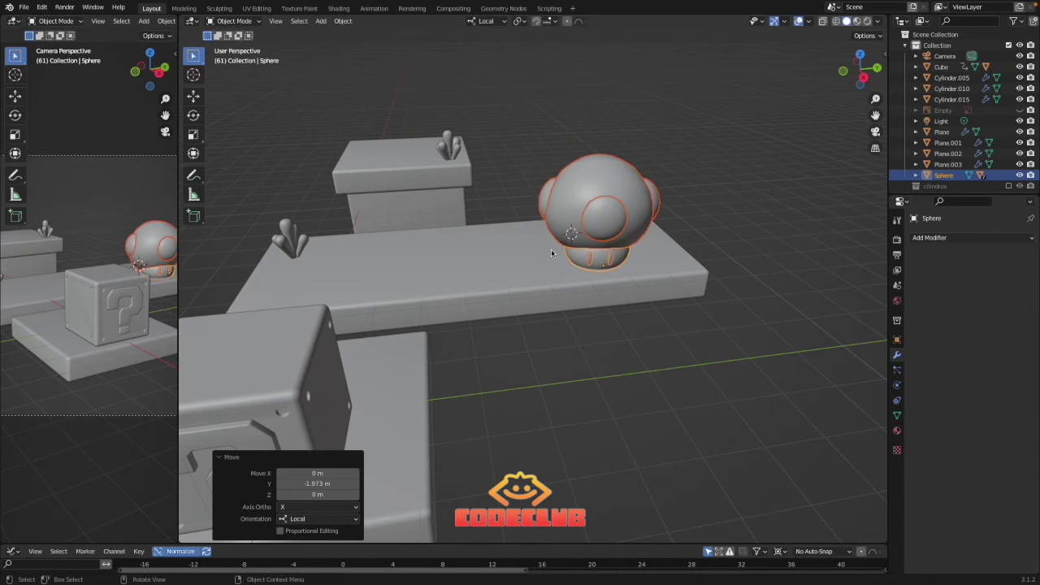
{"action": "key", "text": "r"}
{"action": "key", "text": "z"}
{"action": "left_click", "coordinate": [681, 229]}
Widen the camera viewport and scale the whole mushroom down slightly.
{"action": "left_click_drag", "start_coordinate": [178, 221], "coordinate": [302, 225]}
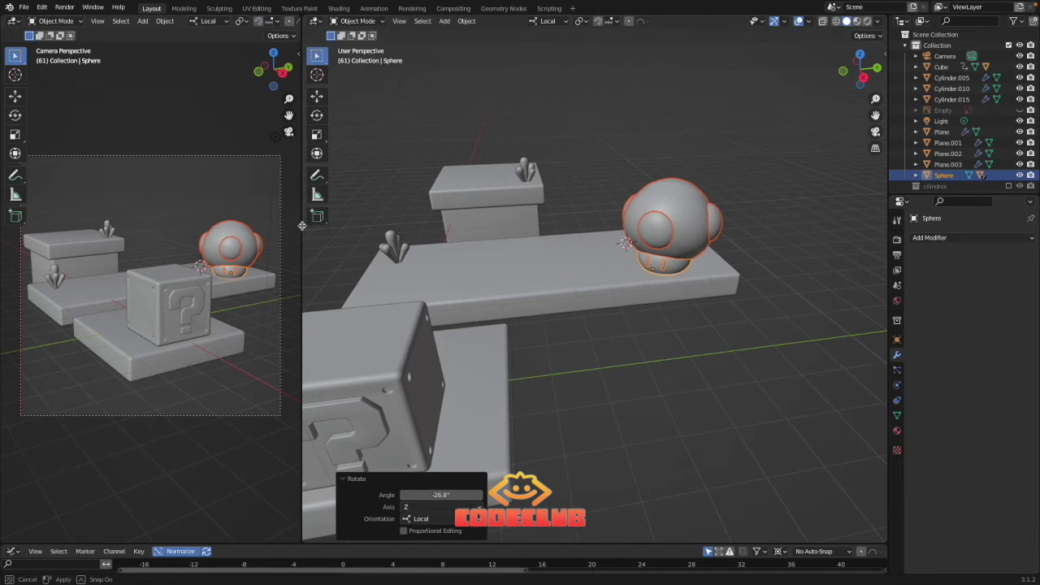
{"action": "key", "text": "s"}
{"action": "left_click", "coordinate": [660, 231]}
Rename the mushroom's parent object SETA and enlarge the animation editor area.
{"action": "scroll", "coordinate": [941, 174], "scroll_direction": "down", "scroll_amount": 1}
{"action": "left_click", "coordinate": [941, 174]}
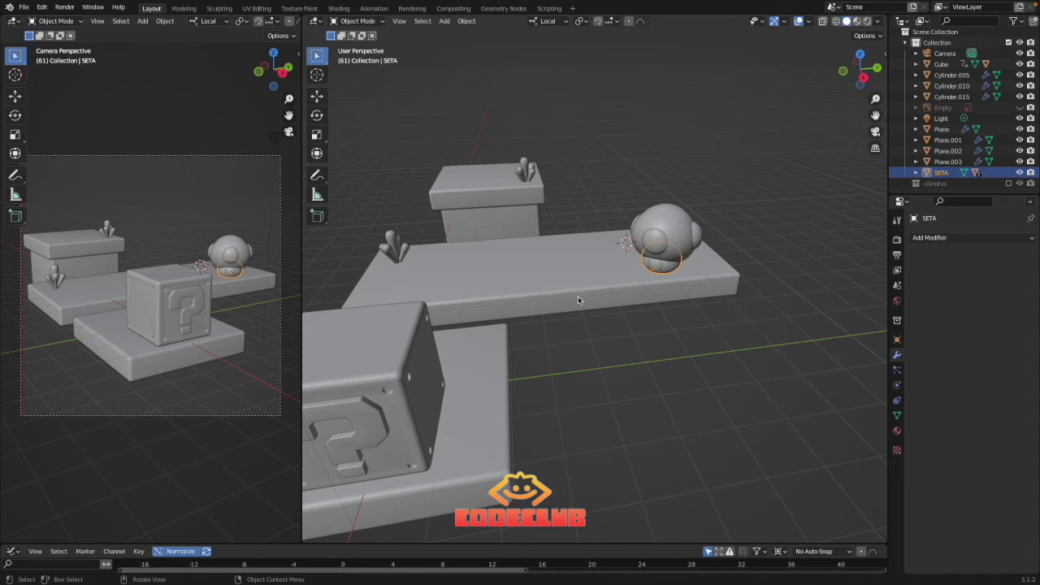
{"action": "left_click_drag", "start_coordinate": [465, 544], "coordinate": [466, 390]}
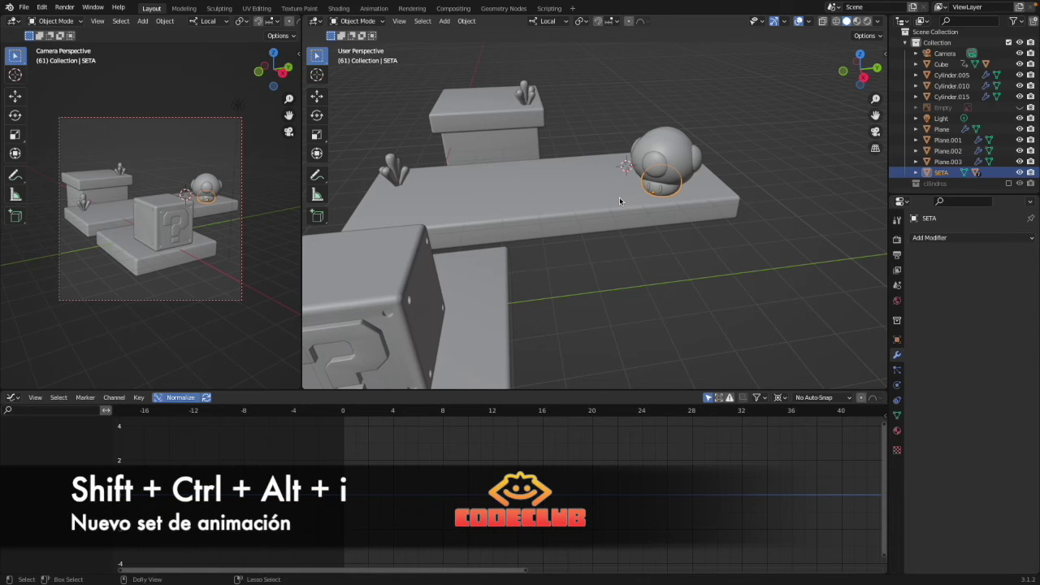
Set the active keying set to Location & Rotation and insert a keyframe for SETA.
{"action": "key", "text": "shift+ctrl+alt+i"}
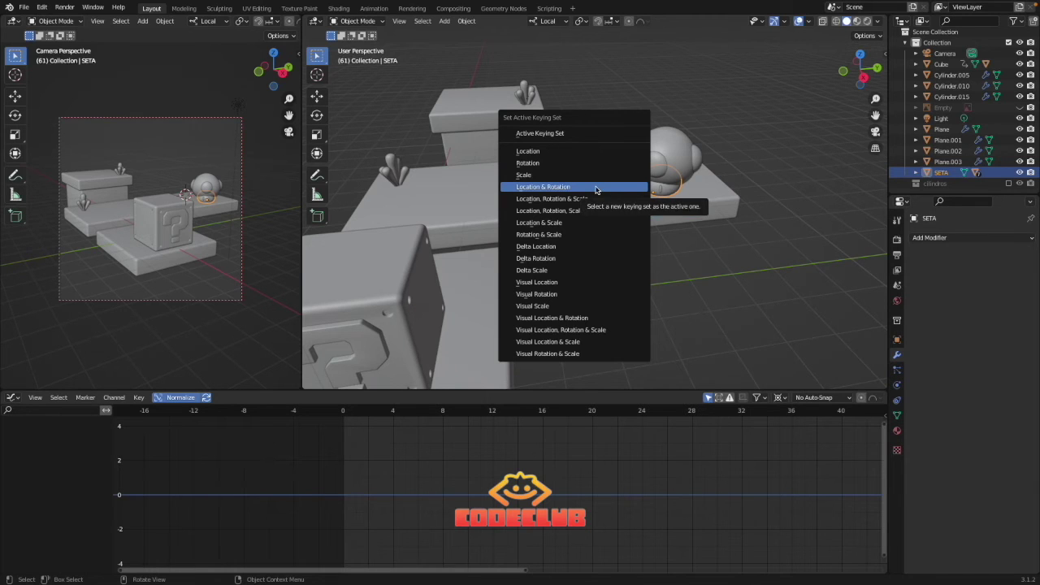
{"action": "left_click", "coordinate": [595, 189]}
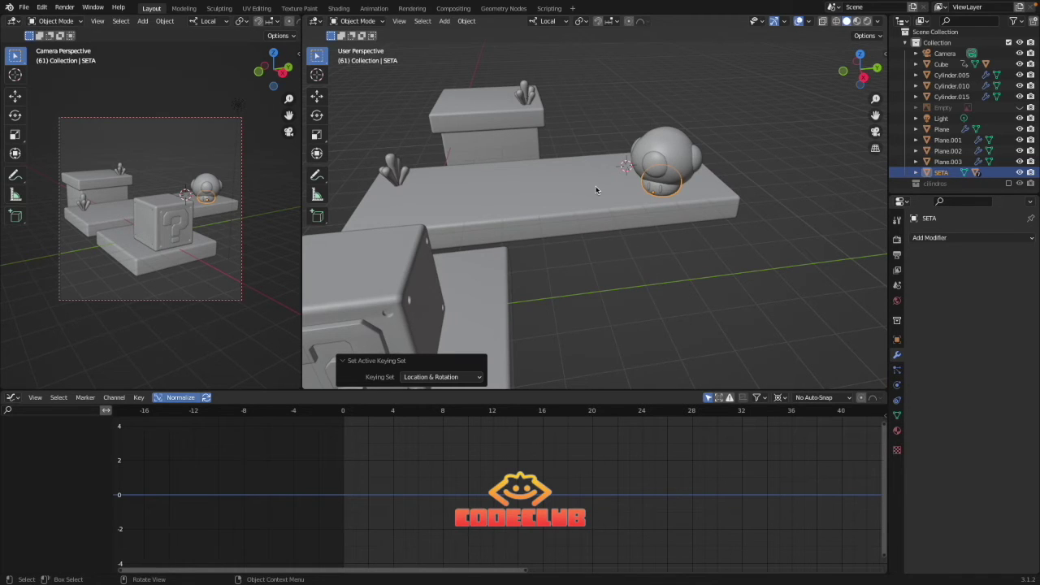
{"action": "key", "text": "i"}
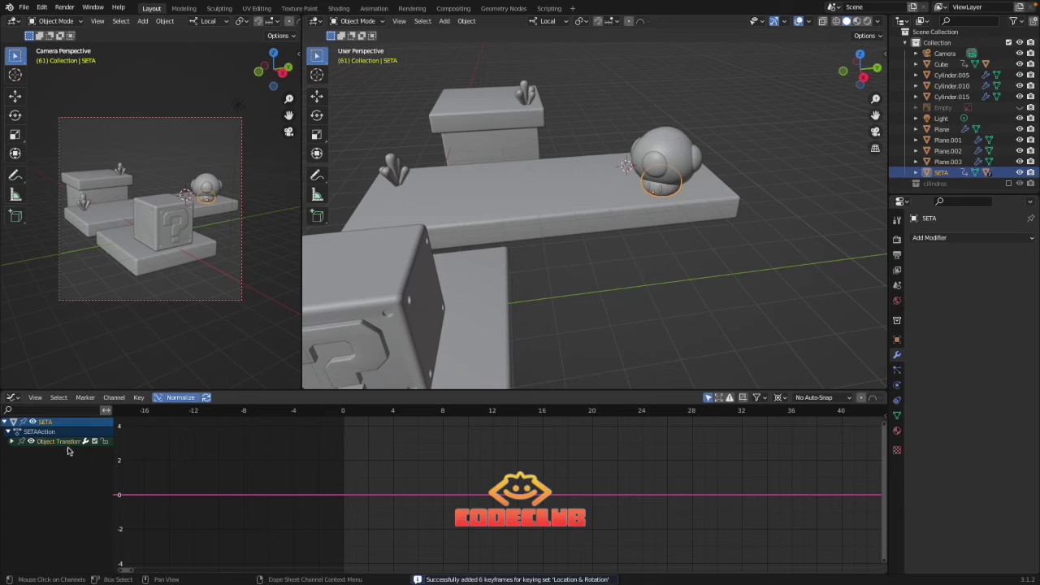
Expand SETA's transform channels, and in the timeline move its keyframes to frame 0.
{"action": "left_click", "coordinate": [12, 441]}
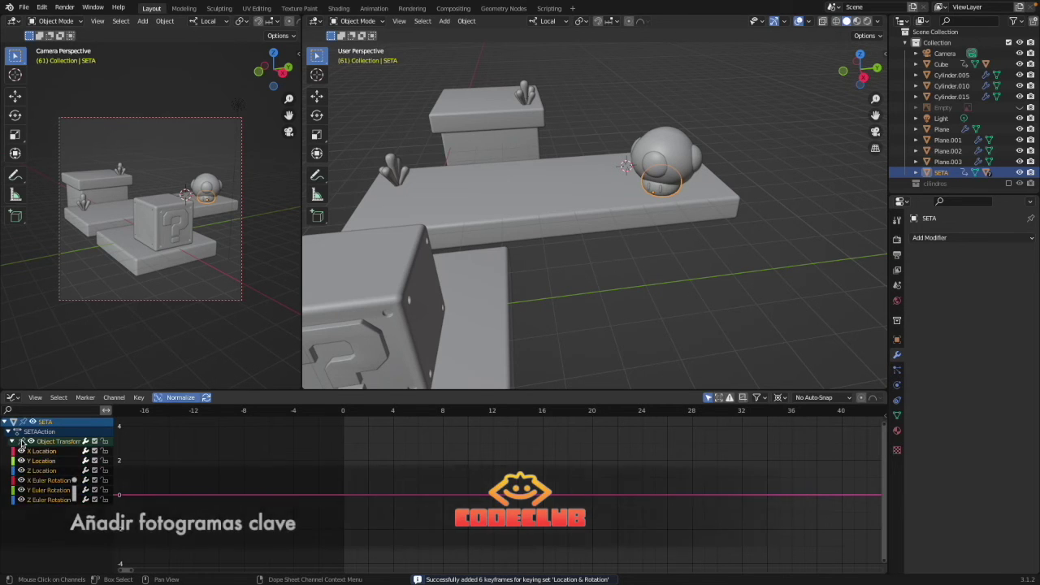
{"action": "key", "text": "ctrl+Tab"}
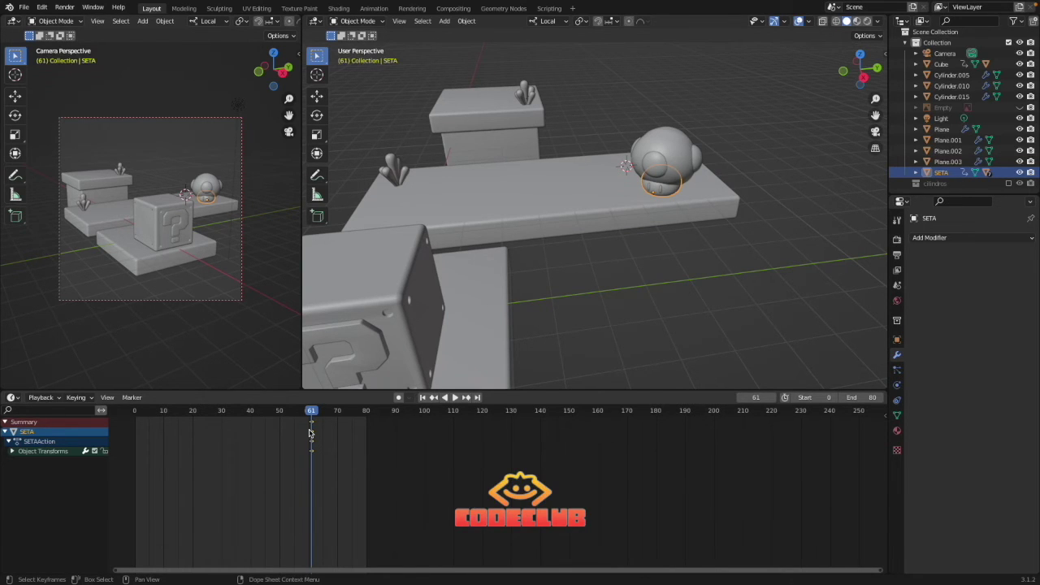
{"action": "key", "text": "g"}
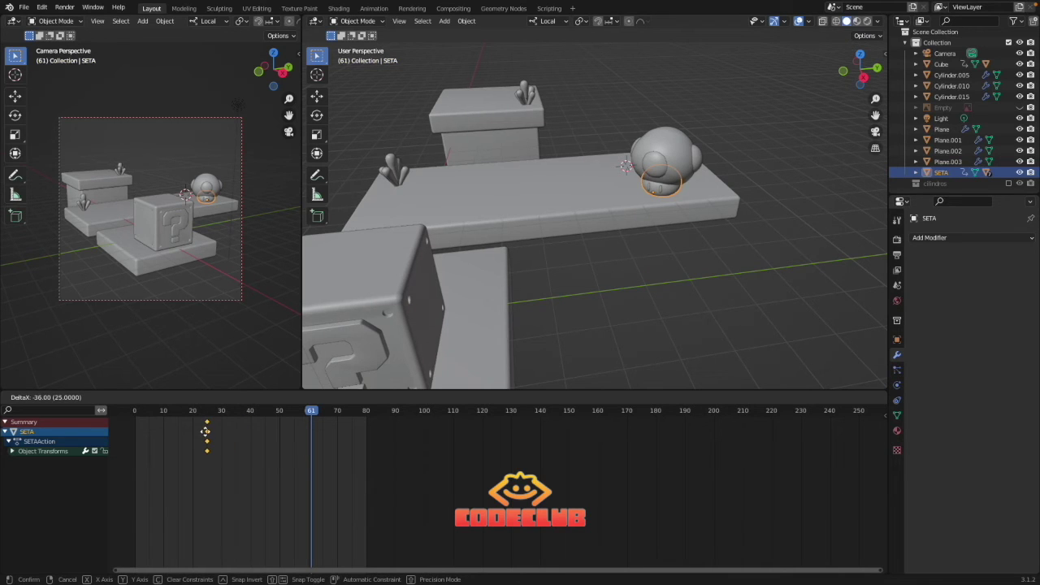
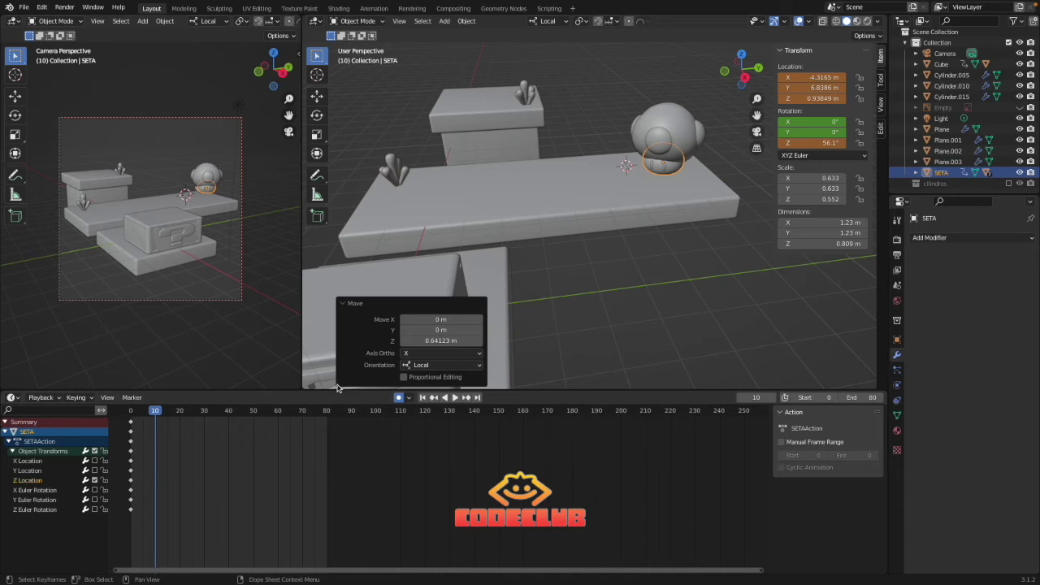
Undo the last vertical move of the mushroom at frame 10.
{"action": "key", "text": "ctrl+z"}
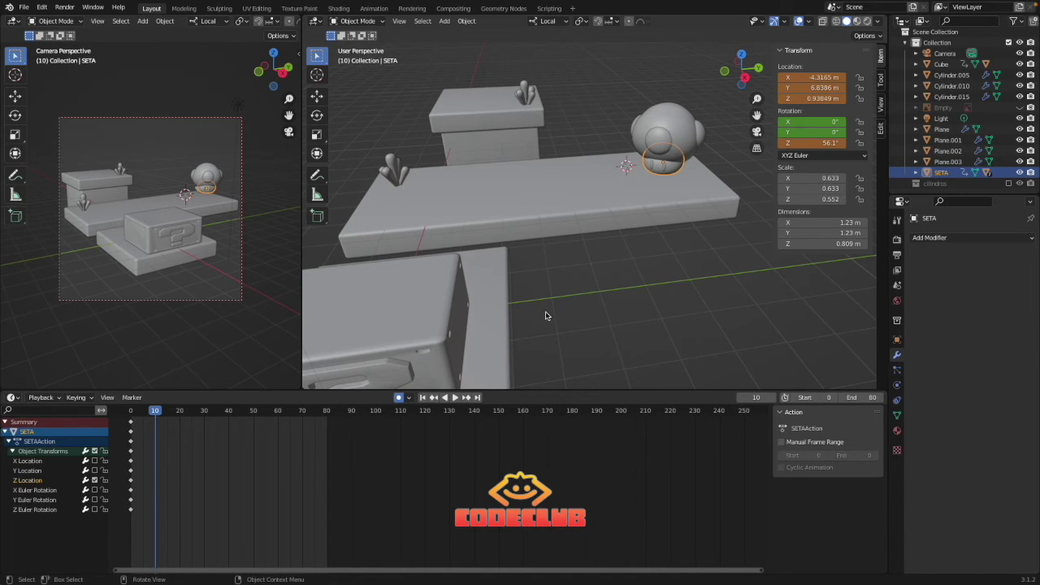
{"action": "key", "text": "ctrl+z"}
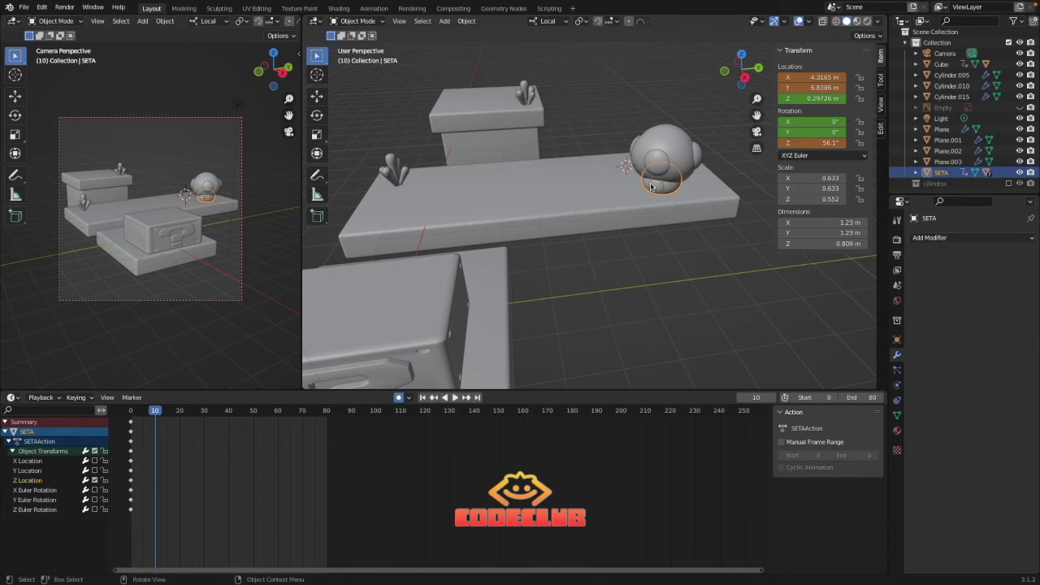
Raise the mushroom along its local Z axis at frame 10 so auto-keying records the height.
{"action": "key", "text": "g"}
{"action": "key", "text": "z"}
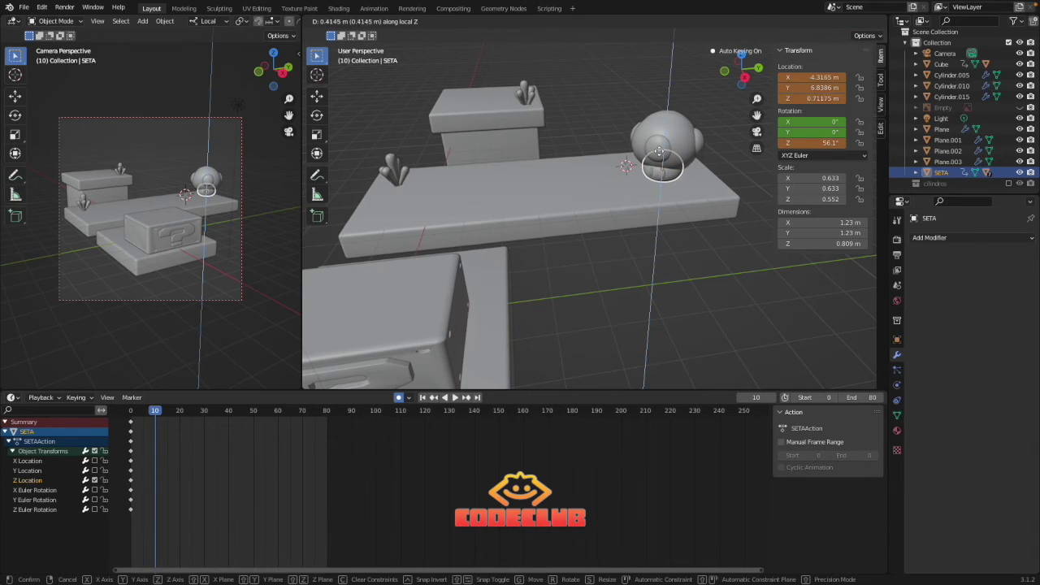
{"action": "left_click", "coordinate": [660, 151]}
Duplicate SETA's frame 0 keyframes to frame 20 and its frame 10 keyframes to frame 30.
{"action": "left_click", "coordinate": [130, 411]}
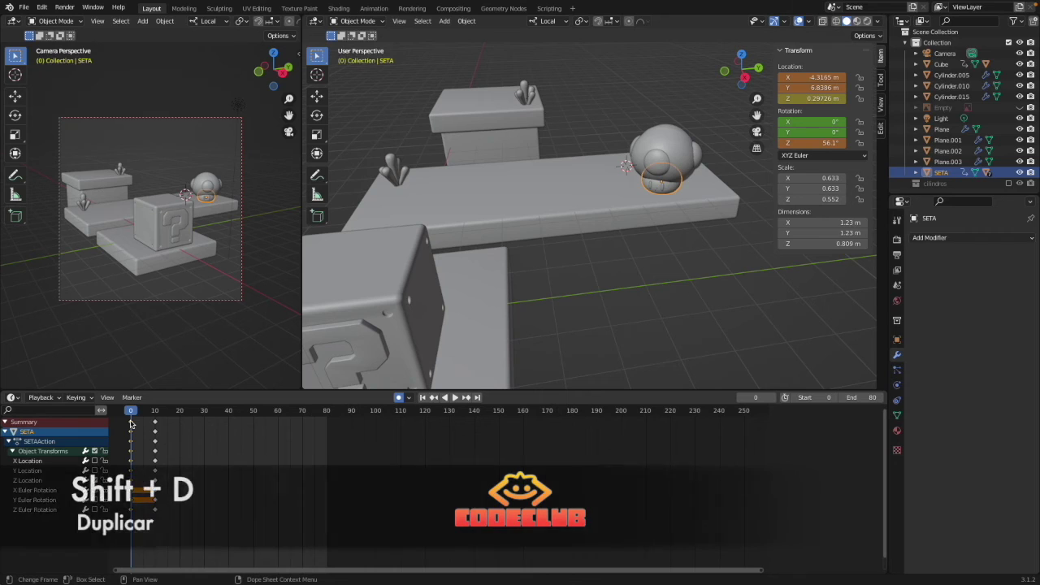
{"action": "key", "text": "a"}
{"action": "key", "text": "shift+d"}
{"action": "left_click", "coordinate": [180, 415]}
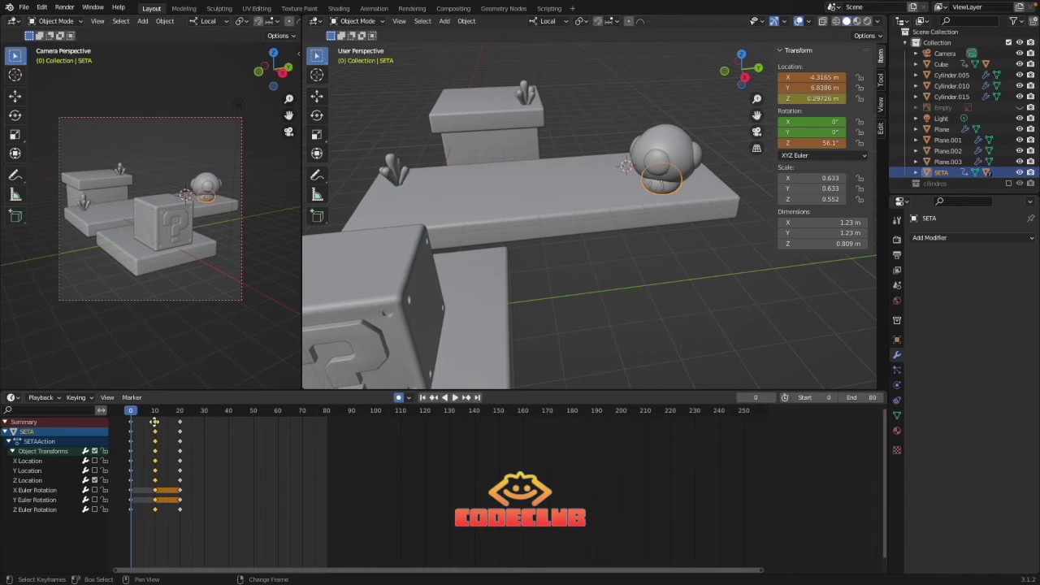
{"action": "left_click_drag", "start_coordinate": [154, 420], "coordinate": [173, 421]}
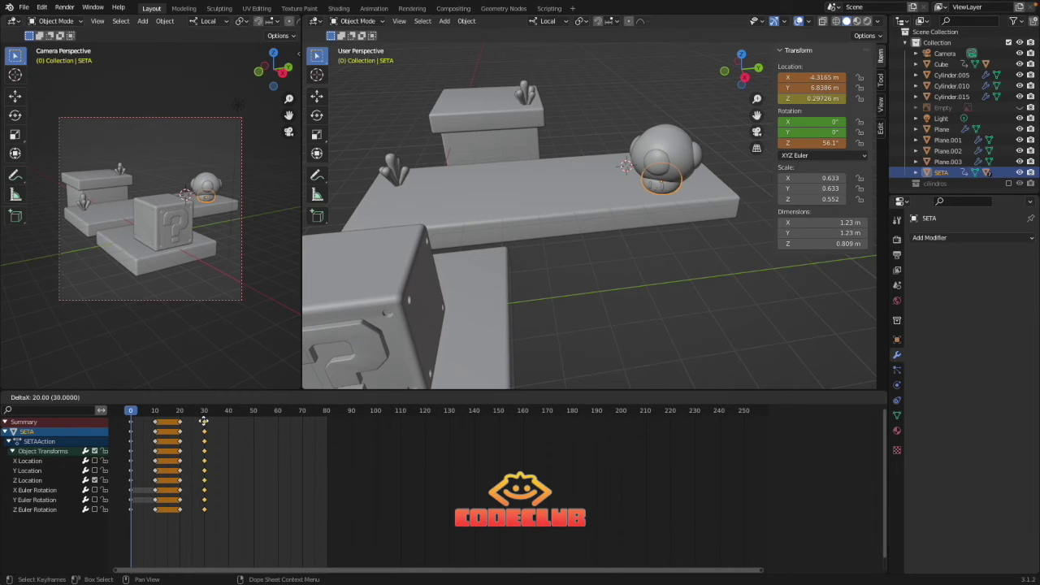
{"action": "left_click", "coordinate": [203, 421]}
Continue duplicating the alternating low and high keyframes every 10 frames from 40 to 80, and play back the bounce.
{"action": "mouse_move", "coordinate": [130, 412]}
{"action": "left_mouse_down"}
{"action": "mouse_move", "coordinate": [209, 416]}
{"action": "mouse_move", "coordinate": [135, 416]}
{"action": "left_mouse_up"}
{"action": "key", "text": "shift+d"}
{"action": "left_click", "coordinate": [228, 422]}
{"action": "left_click", "coordinate": [204, 422]}
{"action": "key", "text": "shift+d"}
{"action": "left_click", "coordinate": [254, 421]}
{"action": "left_click", "coordinate": [228, 421]}
{"action": "key", "text": "shift+d"}
{"action": "left_click", "coordinate": [278, 421]}
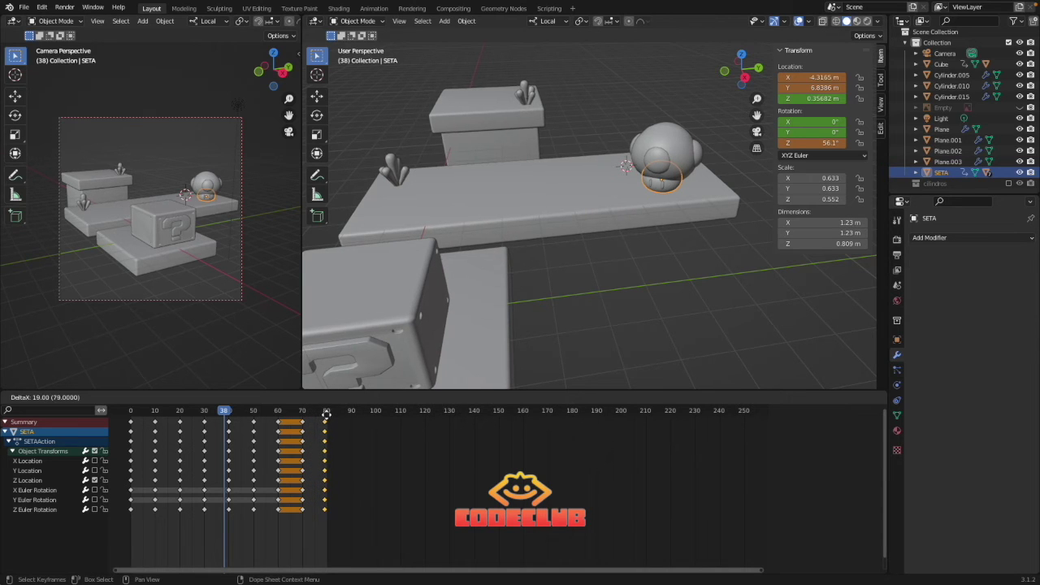
{"action": "left_click", "coordinate": [326, 414]}
{"action": "key", "text": "space"}
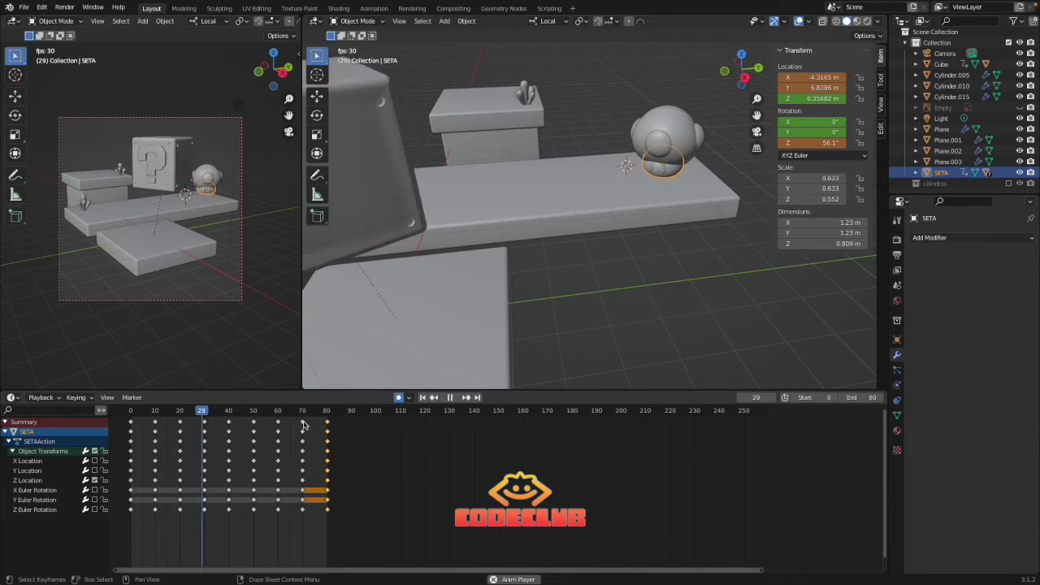
{"action": "key", "text": "space"}
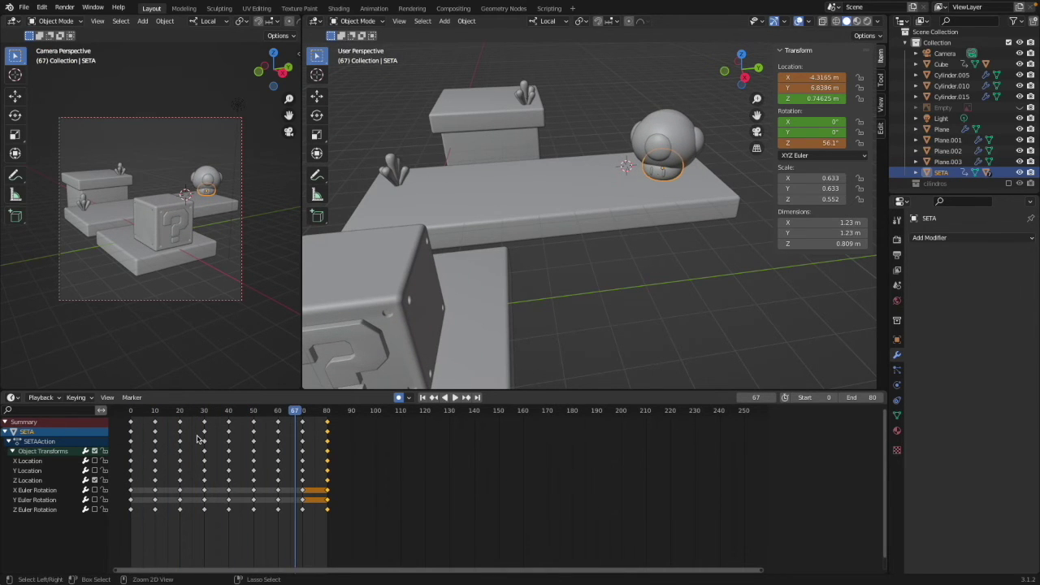
Switch the animation editor to the Graph Editor and isolate SETA's Z Location curve.
{"action": "key", "text": "ctrl+Tab"}
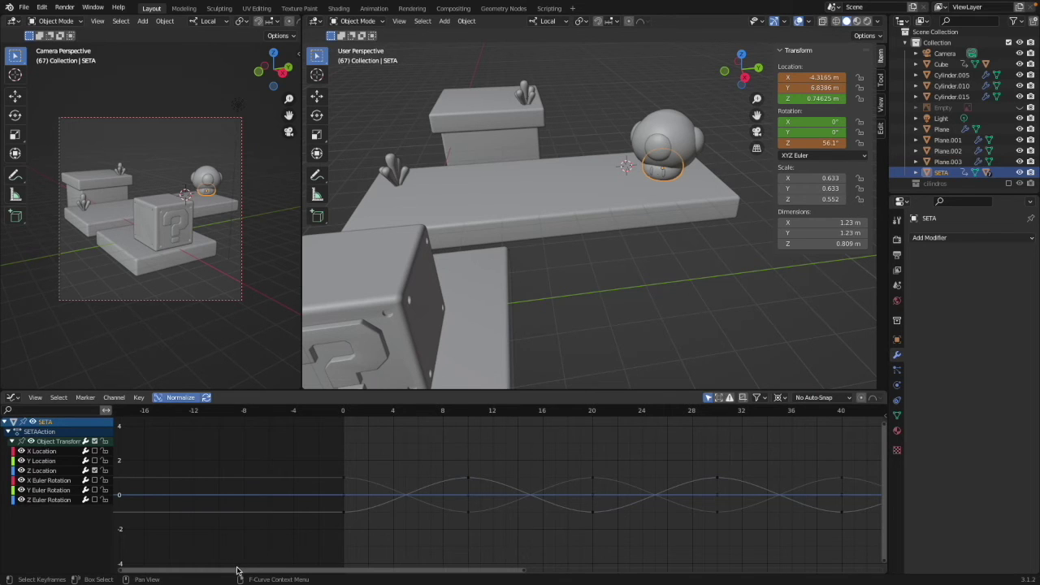
{"action": "left_click_drag", "start_coordinate": [237, 571], "coordinate": [312, 572]}
{"action": "left_click", "coordinate": [333, 478]}
{"action": "key", "text": "shift+h"}
Reshape the Z Location curve by moving keyframe handles at frames 10, 20, 30, 40 and 50, raising those on the peaks.
{"action": "left_click_drag", "start_coordinate": [298, 478], "coordinate": [297, 463]}
{"action": "left_click", "coordinate": [458, 511]}
{"action": "left_click_drag", "start_coordinate": [496, 512], "coordinate": [542, 465]}
{"action": "left_click", "coordinate": [583, 480]}
{"action": "left_click", "coordinate": [707, 510]}
{"action": "left_click_drag", "start_coordinate": [666, 510], "coordinate": [667, 523]}
{"action": "left_click", "coordinate": [832, 480]}
{"action": "left_click_drag", "start_coordinate": [792, 480], "coordinate": [792, 471]}
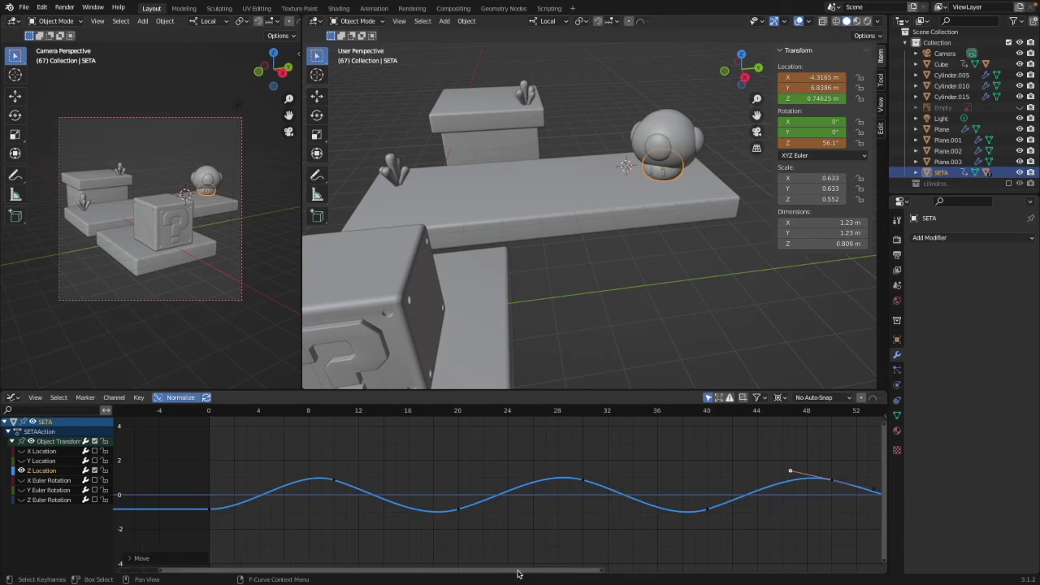
Adjust the Z Location curve's handles at frames 60 and 70, and play back the animation.
{"action": "left_click_drag", "start_coordinate": [517, 572], "coordinate": [658, 572]}
{"action": "left_click", "coordinate": [712, 510]}
{"action": "left_click_drag", "start_coordinate": [754, 510], "coordinate": [751, 515]}
{"action": "left_click", "coordinate": [837, 480]}
{"action": "left_click_drag", "start_coordinate": [796, 480], "coordinate": [794, 470]}
{"action": "key", "text": "space"}
{"action": "left_click_drag", "start_coordinate": [357, 570], "coordinate": [212, 570]}
{"action": "key", "text": "space"}
Raise the left handles of the Z Location peaks at frames 10, 30 and 50 further, previewing the bounce.
{"action": "left_click", "coordinate": [320, 481]}
{"action": "mouse_move", "coordinate": [283, 468]}
{"action": "left_mouse_down"}
{"action": "mouse_move", "coordinate": [268, 460]}
{"action": "mouse_move", "coordinate": [275, 456]}
{"action": "left_mouse_up"}
{"action": "key", "text": "space"}
{"action": "key", "text": "space"}
{"action": "left_click", "coordinate": [569, 484]}
{"action": "left_click_drag", "start_coordinate": [527, 477], "coordinate": [509, 455]}
{"action": "left_click", "coordinate": [821, 489]}
{"action": "left_click_drag", "start_coordinate": [778, 479], "coordinate": [751, 460]}
Lower the left handle at frame 60 and raise the one at frame 70 on the Z Location curve.
{"action": "left_click_drag", "start_coordinate": [409, 572], "coordinate": [612, 572]}
{"action": "left_click", "coordinate": [716, 487]}
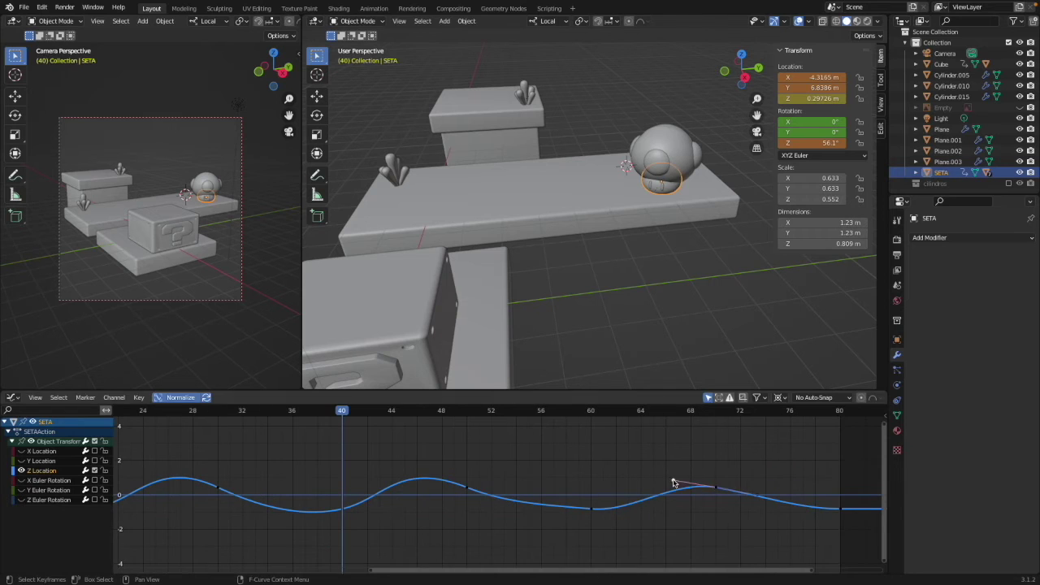
{"action": "left_click", "coordinate": [591, 509]}
{"action": "left_click_drag", "start_coordinate": [550, 503], "coordinate": [550, 510]}
{"action": "left_click", "coordinate": [716, 487]}
{"action": "left_click_drag", "start_coordinate": [661, 469], "coordinate": [652, 458]}
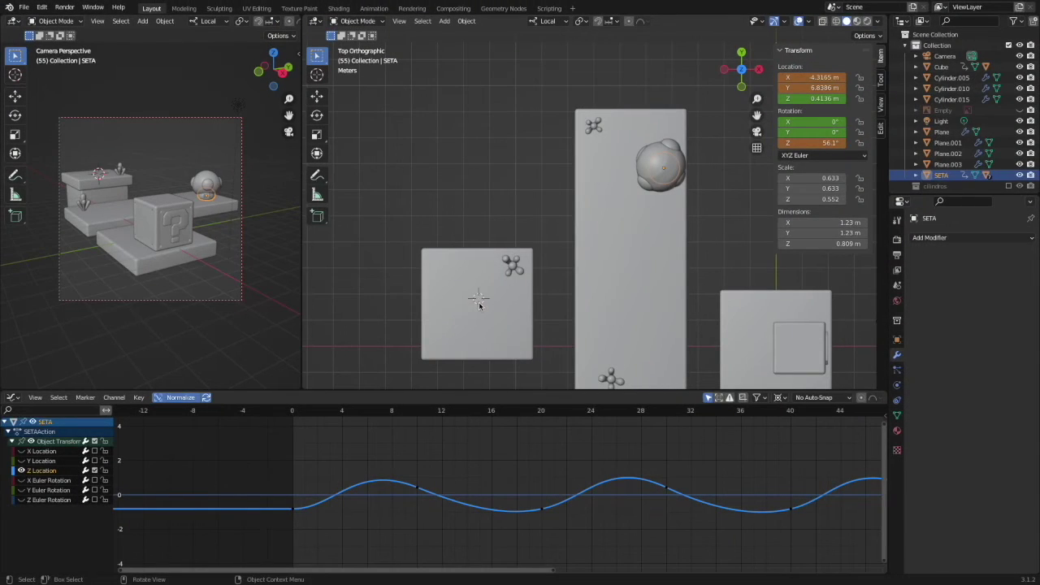
Add a mesh circle with 10 vertices at the 3D cursor on the tall square platform.
{"action": "key", "text": "shift+a"}
{"action": "mouse_move", "coordinate": [480, 305]}
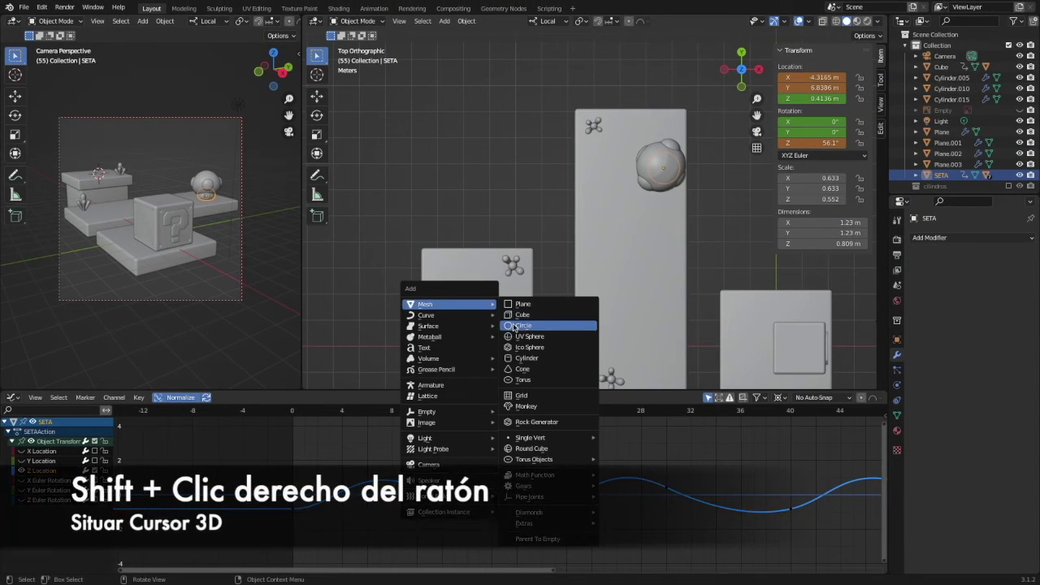
{"action": "left_click", "coordinate": [513, 326]}
{"action": "left_click", "coordinate": [441, 262]}
{"action": "type", "text": "10"}
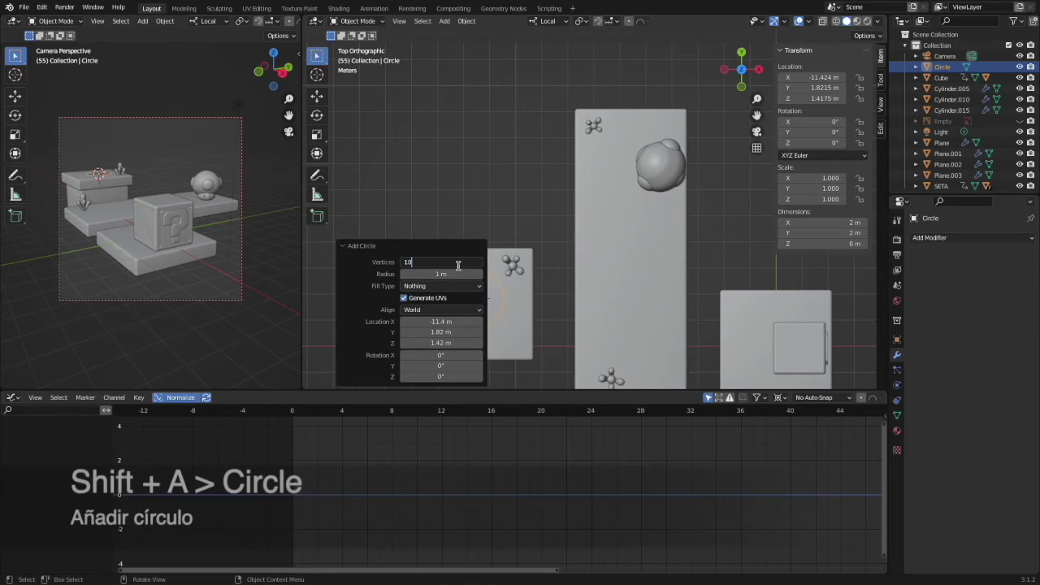
{"action": "key", "text": "Return"}
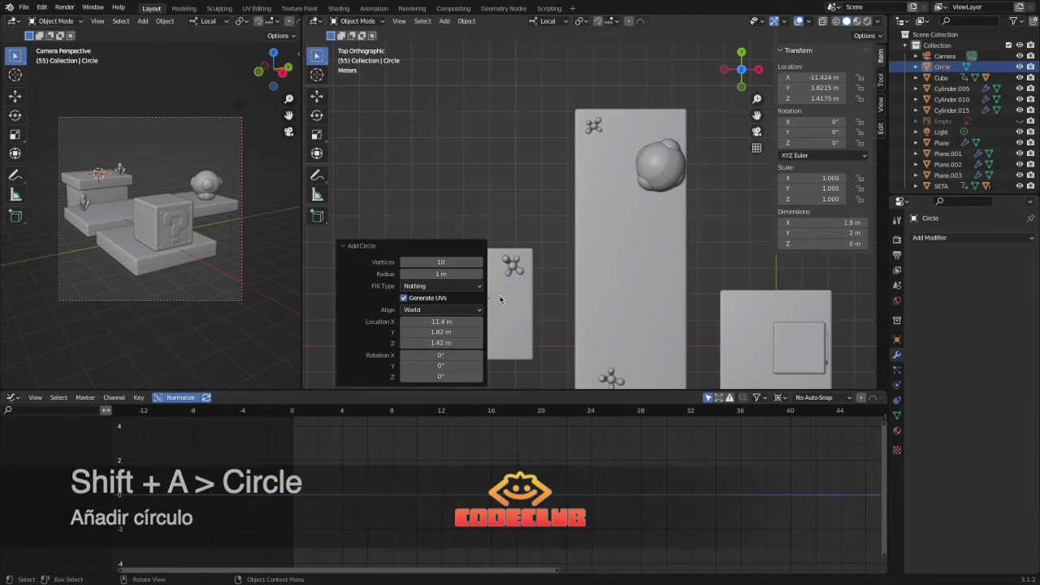
Isolate the new circle in local view.
{"action": "left_click", "coordinate": [500, 299]}
{"action": "left_click", "coordinate": [501, 298]}
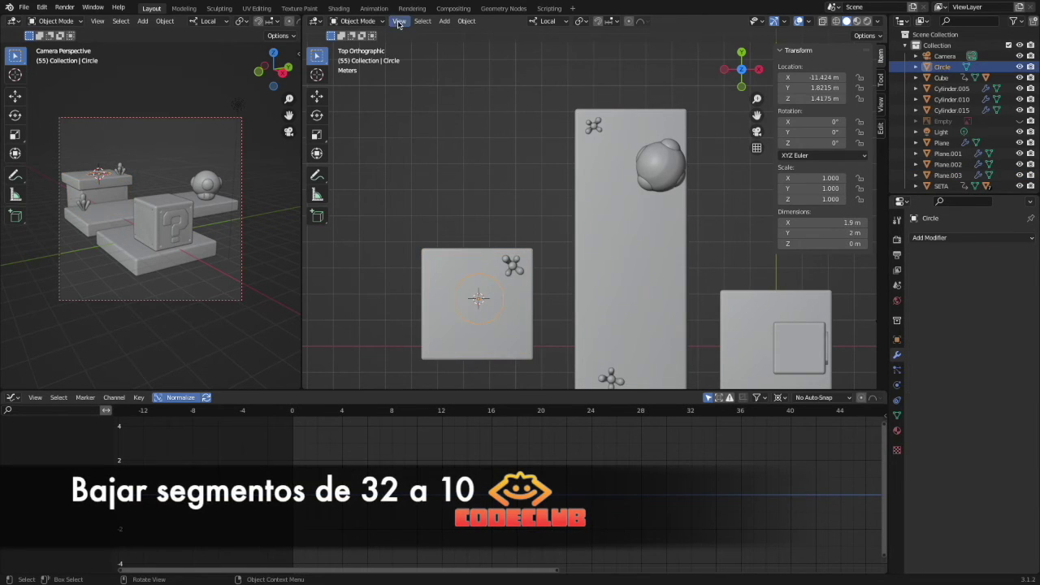
{"action": "left_click", "coordinate": [399, 21]}
{"action": "mouse_move", "coordinate": [511, 113]}
{"action": "left_click", "coordinate": [553, 113]}
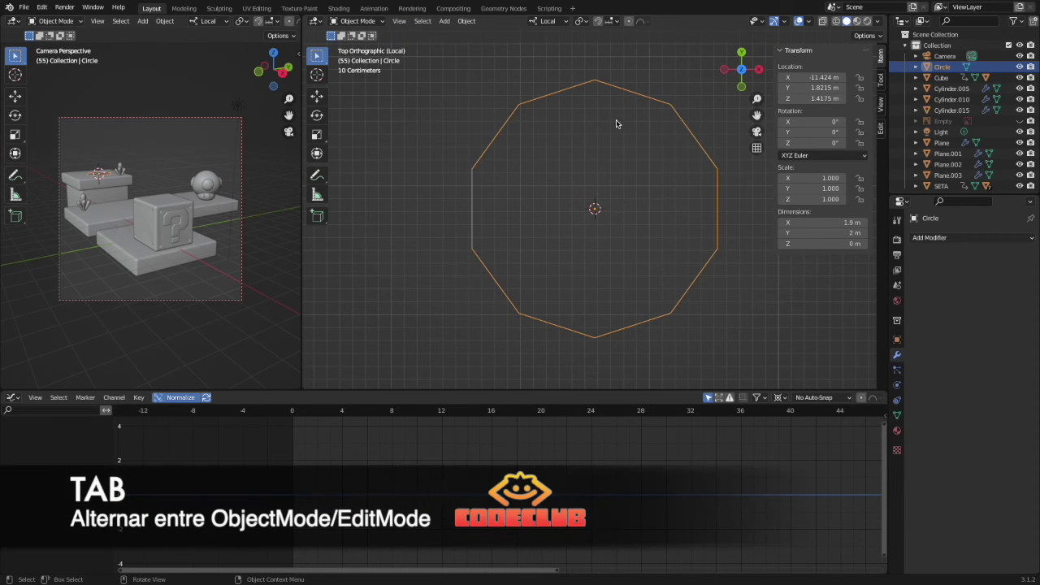
In Edit Mode, scale every other vertex of the circle inward to 0.45 to form a five-pointed star, and return to Object Mode.
{"action": "key", "text": "Tab"}
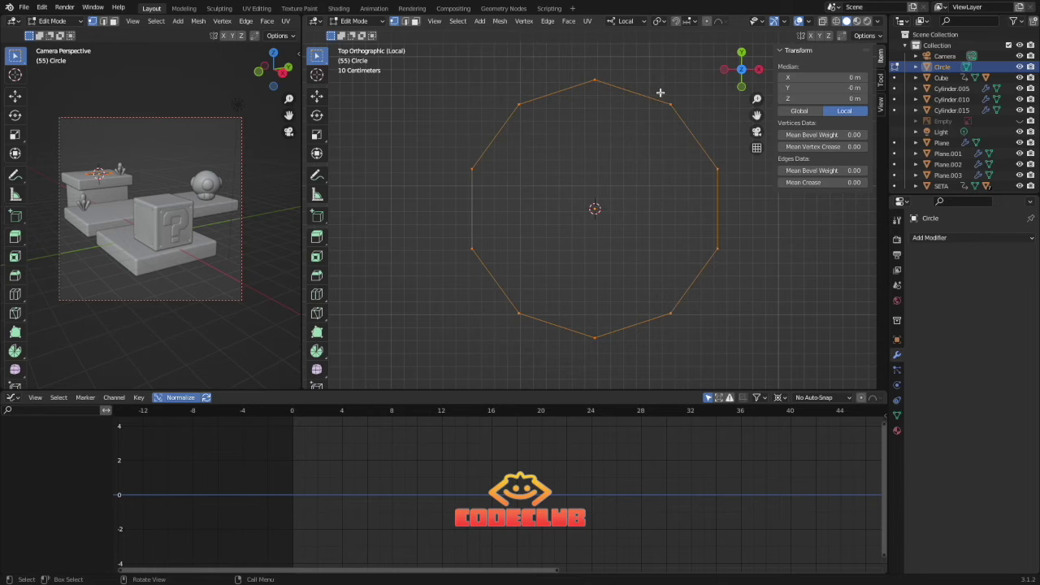
{"action": "left_click", "coordinate": [670, 104]}
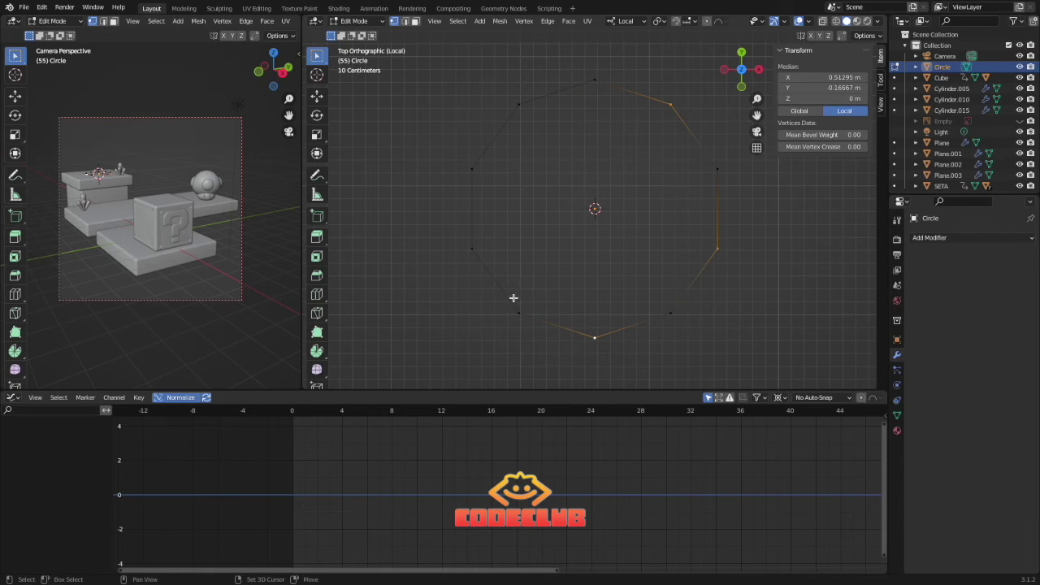
{"action": "left_click", "coordinate": [521, 107], "text": "shift"}
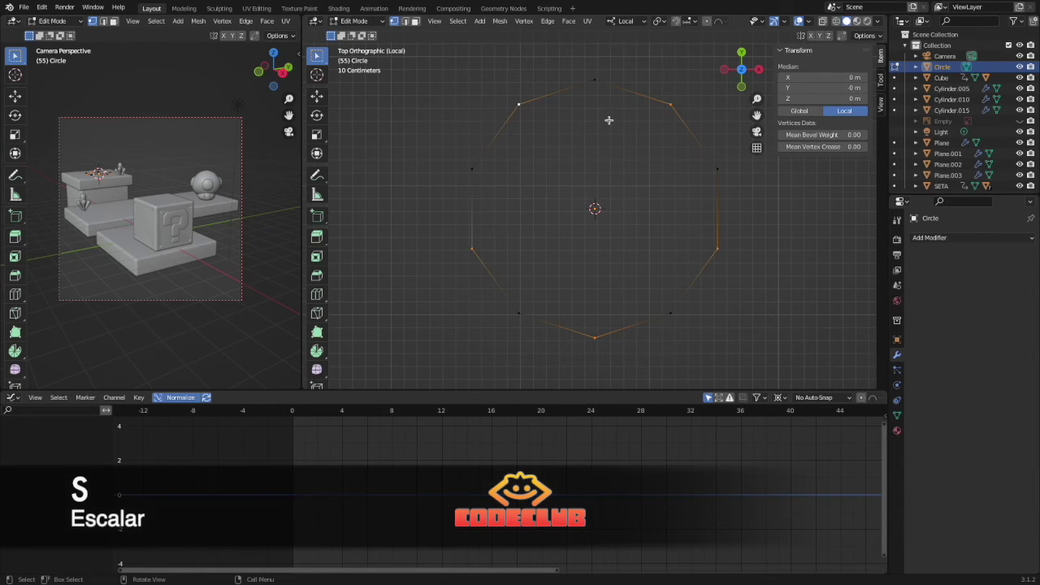
{"action": "key", "text": "s"}
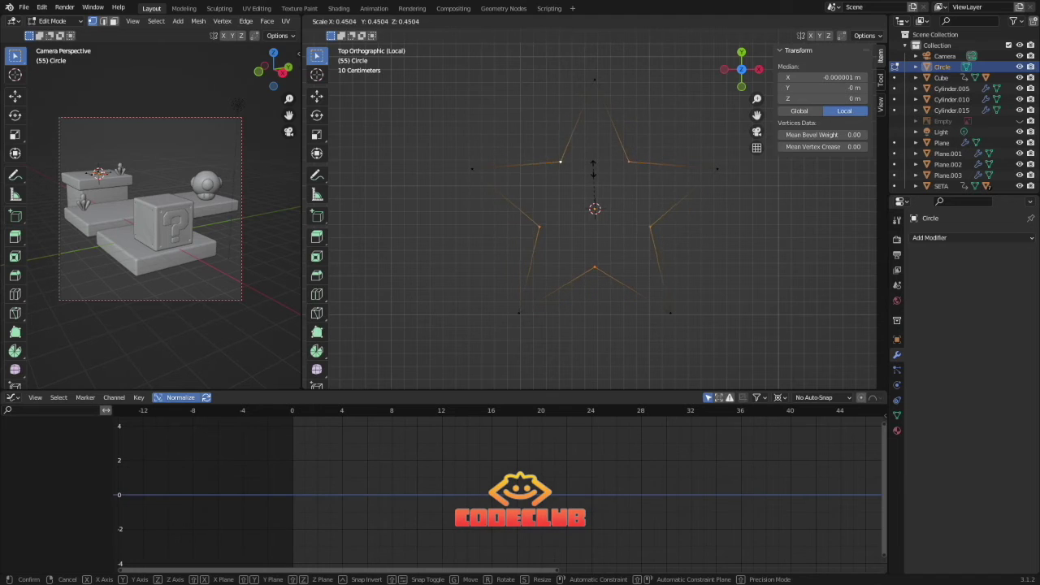
{"action": "left_click", "coordinate": [594, 168]}
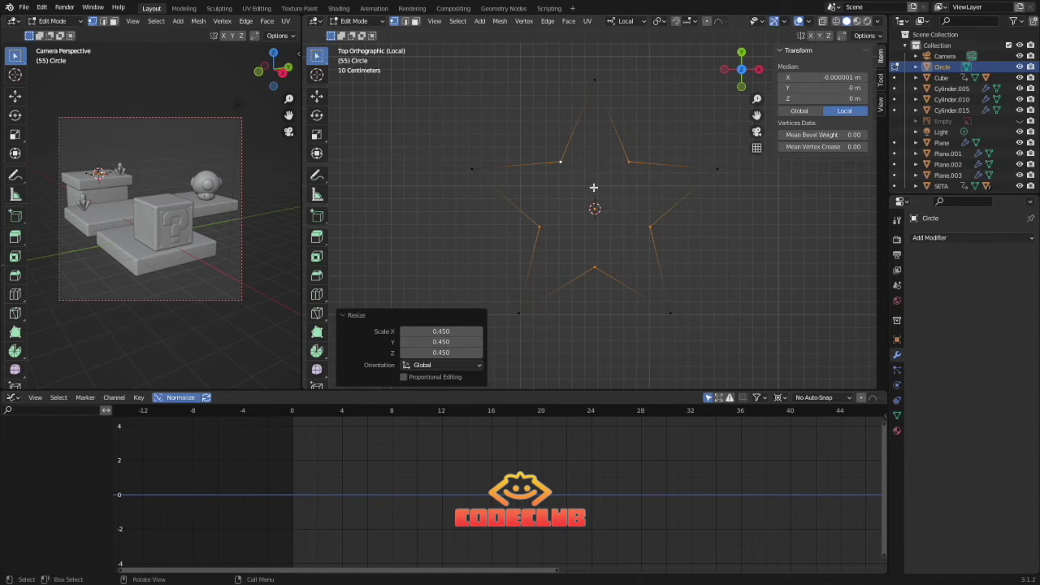
{"action": "key", "text": "Tab"}
Rotate the star outline 90 degrees about its local X axis in front view.
{"action": "key", "text": "KP_1"}
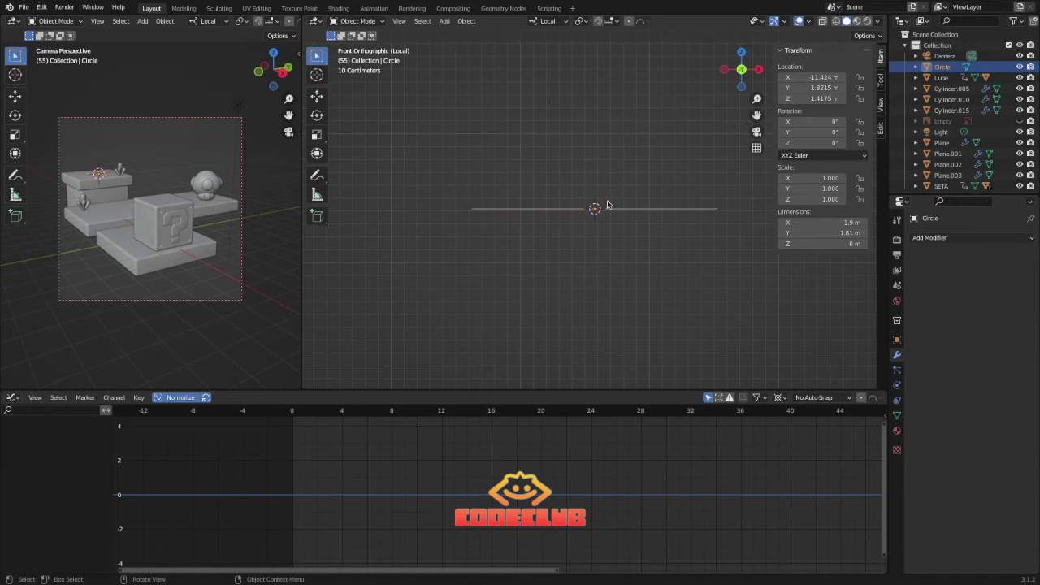
{"action": "key", "text": "r"}
{"action": "key", "text": "x"}
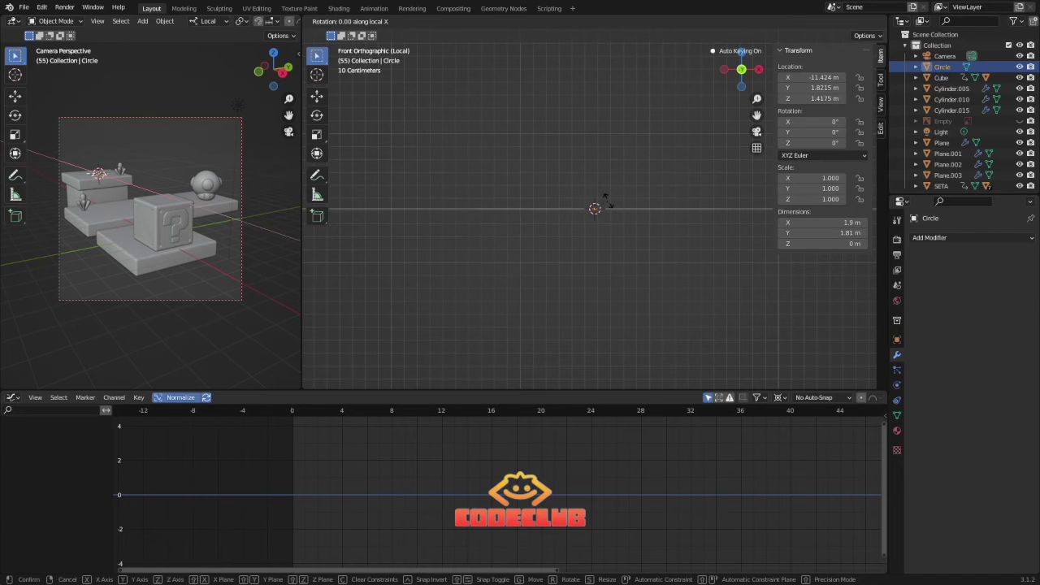
{"action": "type", "text": "90"}
{"action": "key", "text": "Return"}
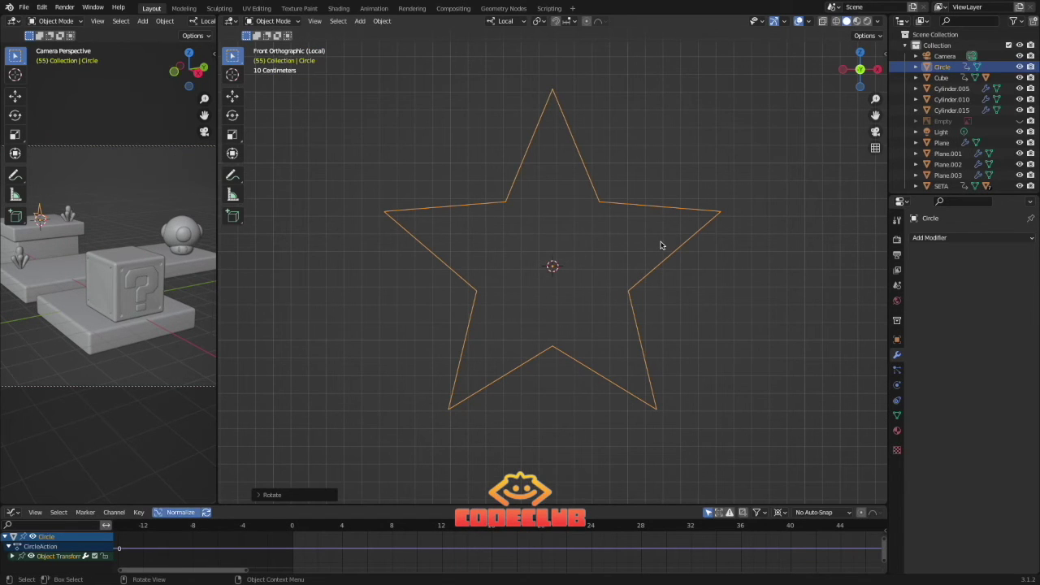
Add imagen_estrella.jpg as a reference image in the front view.
{"action": "key", "text": "shift+a"}
{"action": "mouse_move", "coordinate": [658, 247]}
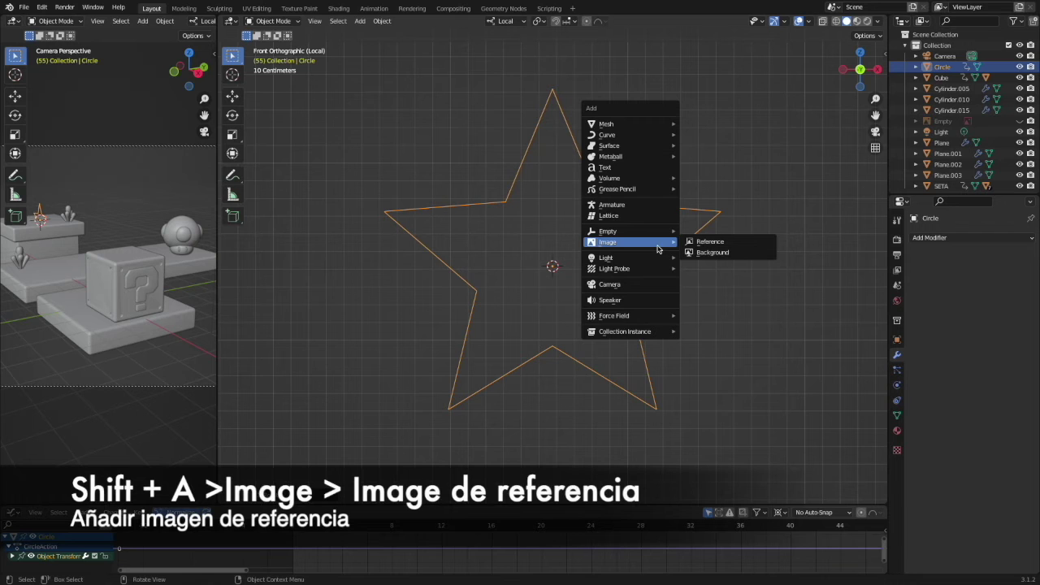
{"action": "left_click", "coordinate": [691, 242]}
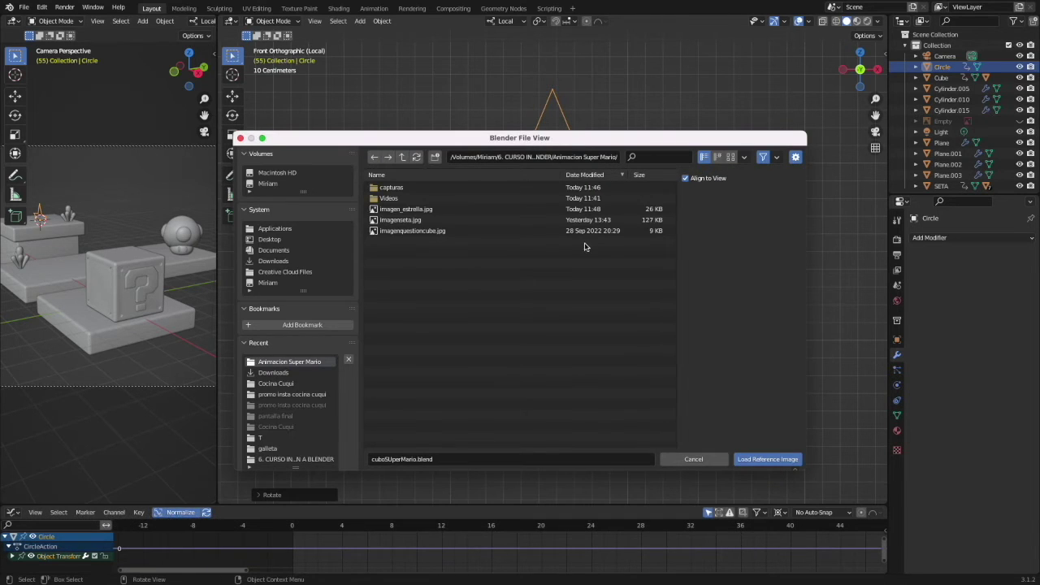
{"action": "left_click", "coordinate": [431, 208]}
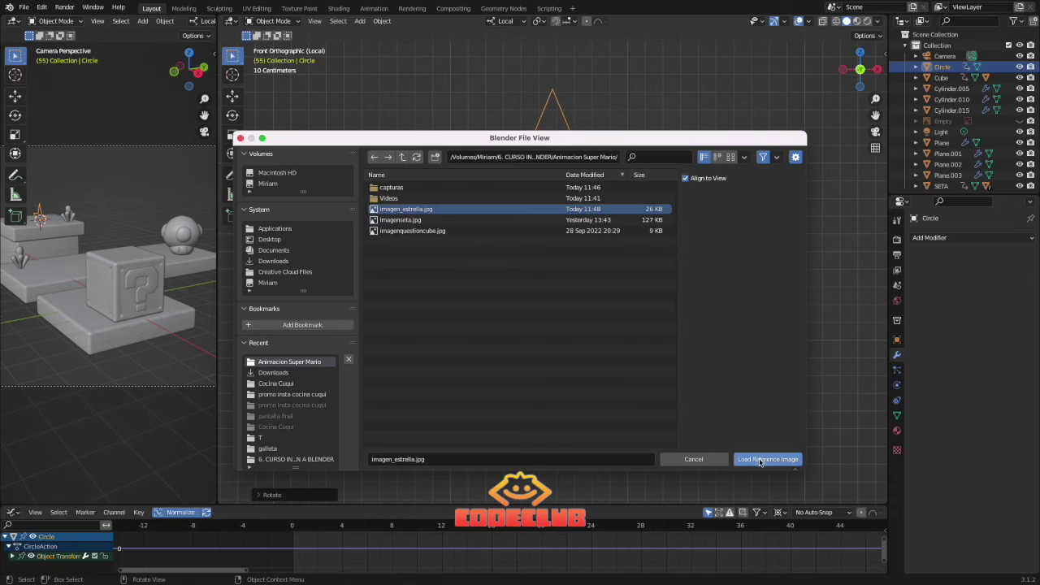
{"action": "key", "text": "Return"}
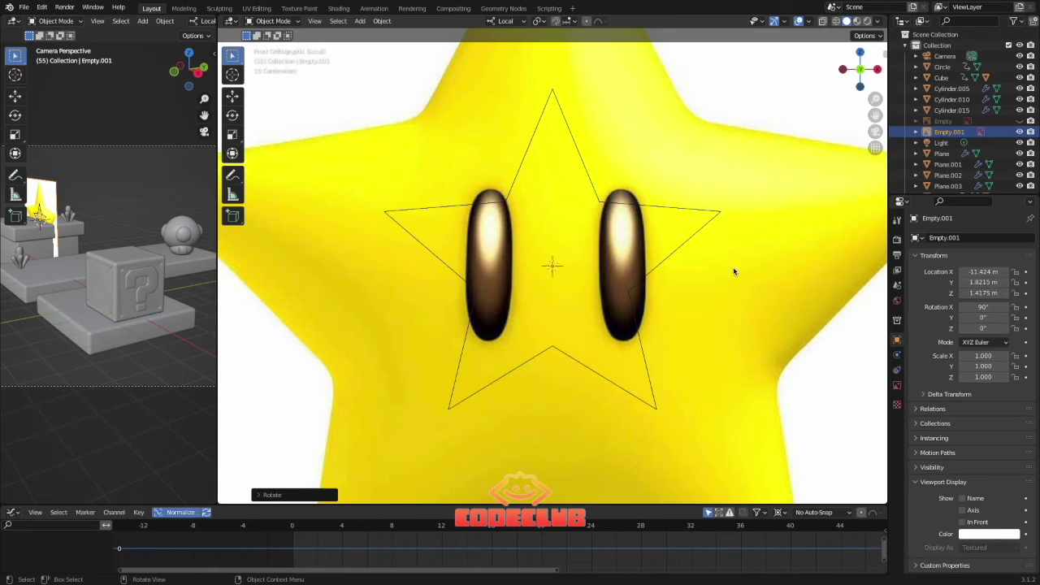
Scale the star reference image to about 0.372 and move it up along its local Y axis to line up with the outline.
{"action": "key", "text": "s"}
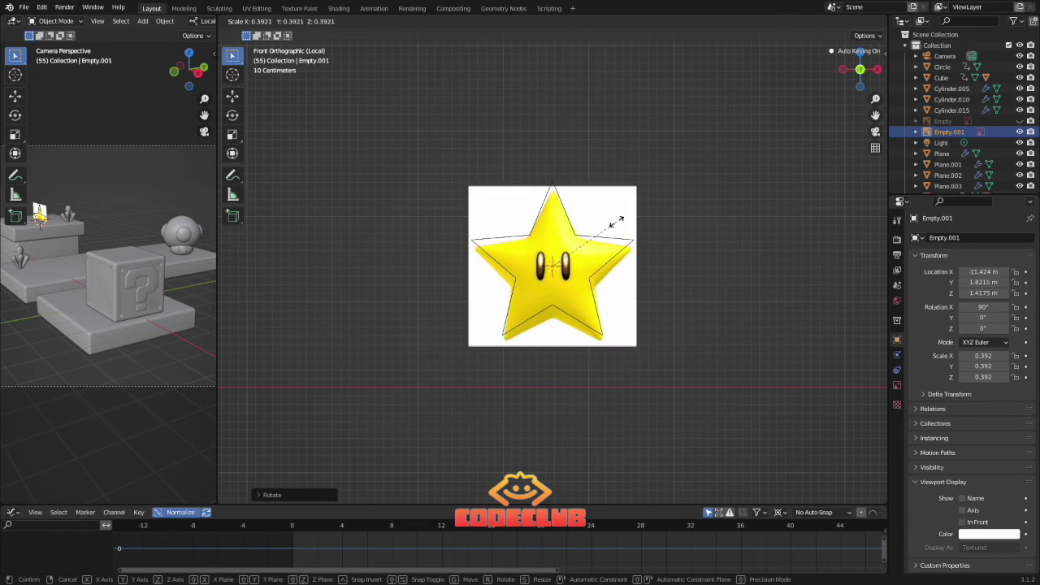
{"action": "left_click", "coordinate": [615, 224]}
{"action": "scroll", "coordinate": [569, 262], "scroll_direction": "up", "scroll_amount": 4}
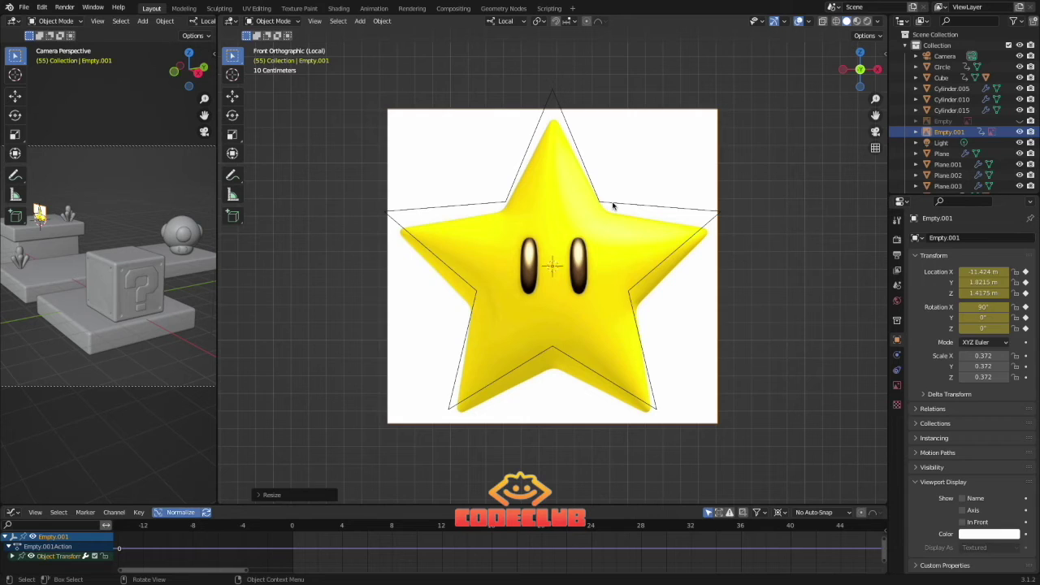
{"action": "left_click", "coordinate": [613, 206]}
{"action": "key", "text": "g"}
{"action": "key", "text": "z"}
{"action": "right_click", "coordinate": [612, 218]}
{"action": "key", "text": "g"}
{"action": "key", "text": "y"}
{"action": "left_click", "coordinate": [599, 202]}
In Edit Mode, shift the star outline's upper-left inner corner and left tip along local X to match the reference.
{"action": "scroll", "coordinate": [598, 201], "scroll_direction": "up", "scroll_amount": 2}
{"action": "key", "text": "Tab"}
{"action": "left_click", "coordinate": [497, 196]}
{"action": "key", "text": "g"}
{"action": "key", "text": "x"}
{"action": "left_click", "coordinate": [492, 185]}
{"action": "left_click", "coordinate": [340, 222]}
{"action": "key", "text": "g"}
{"action": "key", "text": "x"}
{"action": "left_click", "coordinate": [358, 222]}
Shift the star outline's lower tips and upper-right inner corner along local X to fit the reference.
{"action": "left_click", "coordinate": [417, 492]}
{"action": "key", "text": "g"}
{"action": "key", "text": "x"}
{"action": "left_click", "coordinate": [701, 483]}
{"action": "left_click", "coordinate": [621, 202]}
{"action": "key", "text": "g"}
{"action": "key", "text": "x"}
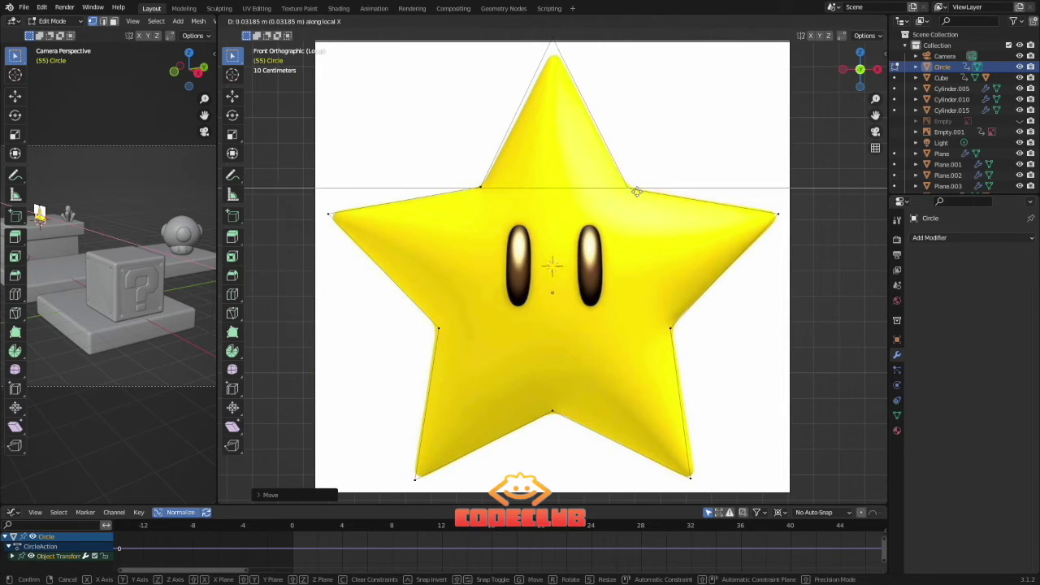
{"action": "left_click", "coordinate": [627, 192]}
Lower the star outline's top tip to the reference image's tip, and hide Empty.001.
{"action": "scroll", "coordinate": [675, 416], "scroll_direction": "down", "scroll_amount": 1}
{"action": "left_click", "coordinate": [553, 83]}
{"action": "key", "text": "g"}
{"action": "key", "text": "z"}
{"action": "left_click", "coordinate": [554, 87]}
{"action": "scroll", "coordinate": [561, 98], "scroll_direction": "down", "scroll_amount": 2}
{"action": "left_click", "coordinate": [1020, 132]}
Extrude the whole star outline about 0.26 m along local Z and fill its open side with a face.
{"action": "scroll", "coordinate": [619, 209], "scroll_direction": "up", "scroll_amount": 1}
{"action": "key", "text": "a"}
{"action": "middle_click_drag", "start_coordinate": [602, 211], "coordinate": [610, 171]}
{"action": "key", "text": "e"}
{"action": "key", "text": "z"}
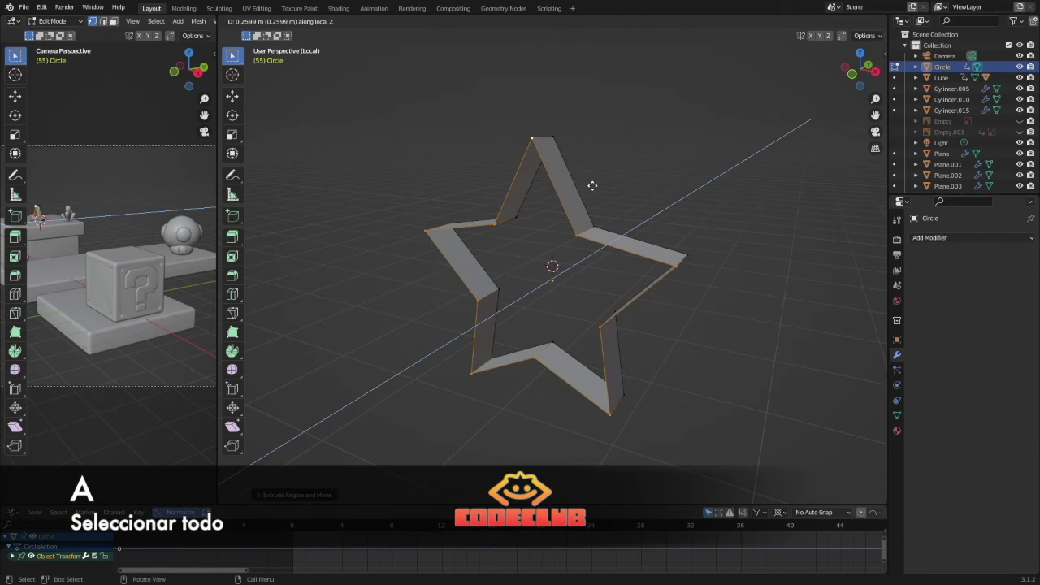
{"action": "left_click", "coordinate": [592, 185]}
{"action": "middle_click_drag", "start_coordinate": [594, 186], "coordinate": [634, 172]}
{"action": "key", "text": "f"}
Adjust the edge across the star's side arm tip to taper the arm's thickness.
{"action": "middle_click_drag", "start_coordinate": [593, 209], "coordinate": [737, 228]}
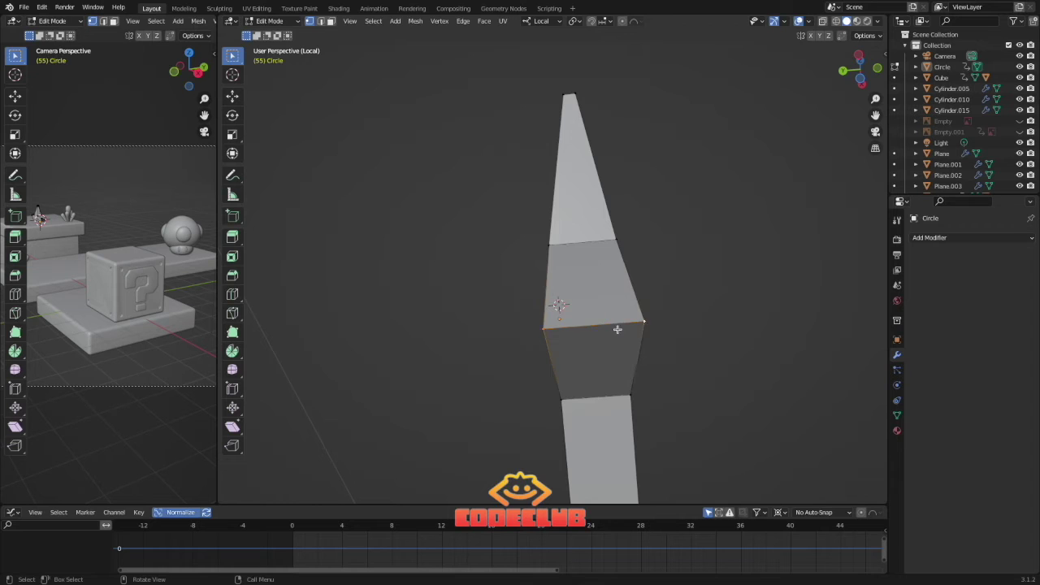
{"action": "key", "text": "g"}
{"action": "left_click", "coordinate": [605, 329]}
{"action": "middle_click_drag", "start_coordinate": [604, 329], "coordinate": [642, 358]}
{"action": "key", "text": "x"}
{"action": "left_click", "coordinate": [636, 408]}
{"action": "middle_click_drag", "start_coordinate": [636, 409], "coordinate": [588, 222]}
Try to narrow the edge across the star's side arm tip by scaling it down.
{"action": "key", "text": "s"}
{"action": "left_click", "coordinate": [575, 242]}
{"action": "left_click", "coordinate": [638, 237]}
{"action": "key", "text": "x"}
{"action": "left_click", "coordinate": [620, 247]}
{"action": "left_click", "coordinate": [587, 222]}
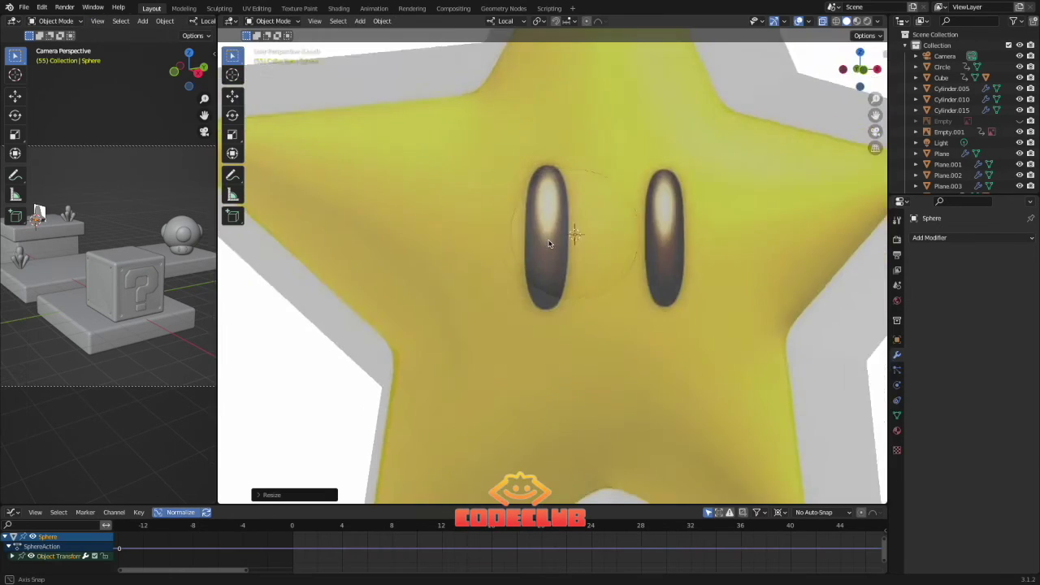
Delete the rear half of the sphere's mesh inside the star, keeping only the half that projects from the front.
{"action": "middle_click_drag", "start_coordinate": [552, 235], "coordinate": [623, 254]}
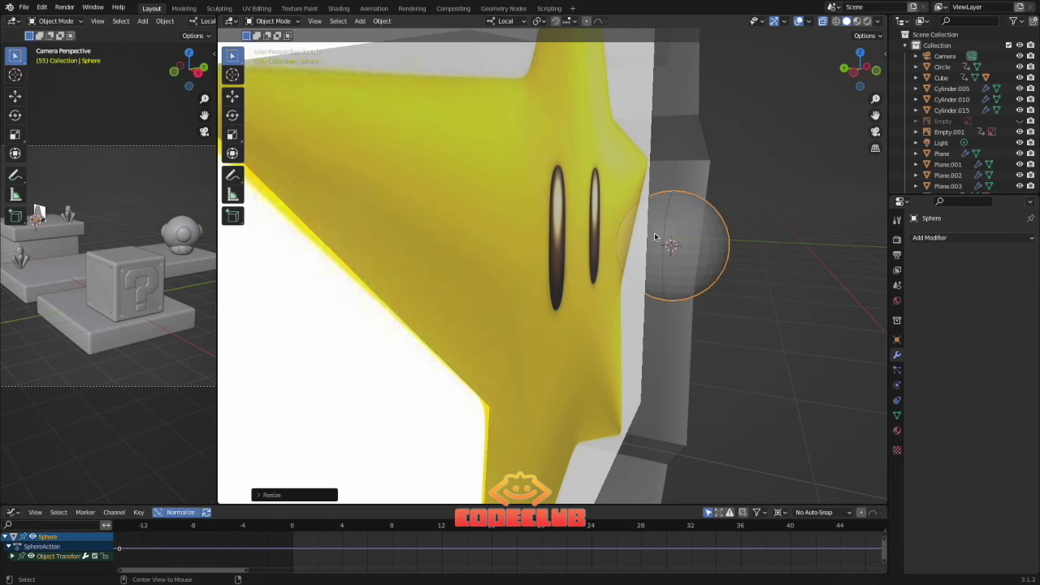
{"action": "key", "text": "KP_3"}
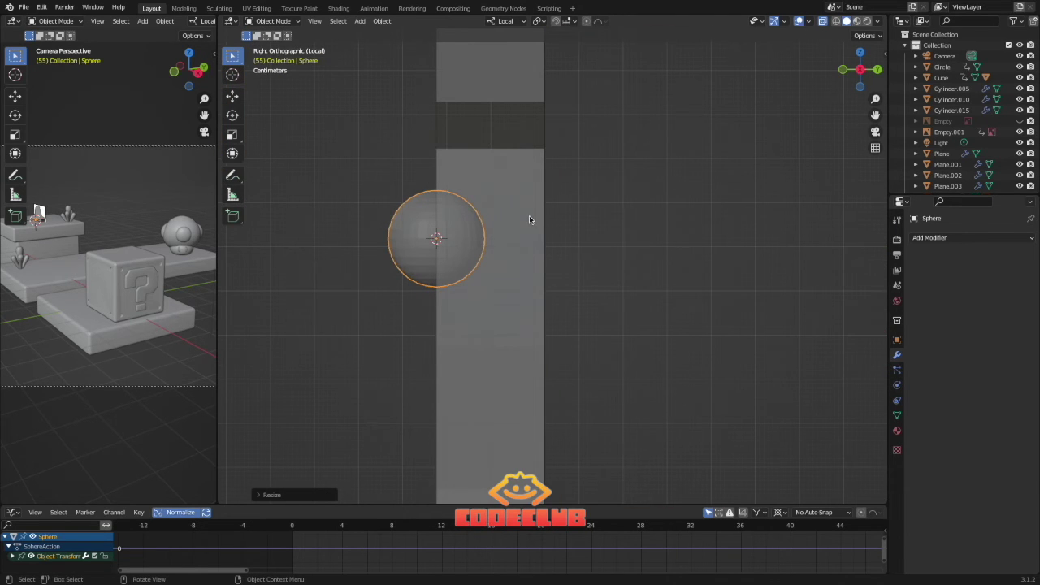
{"action": "key", "text": "Tab"}
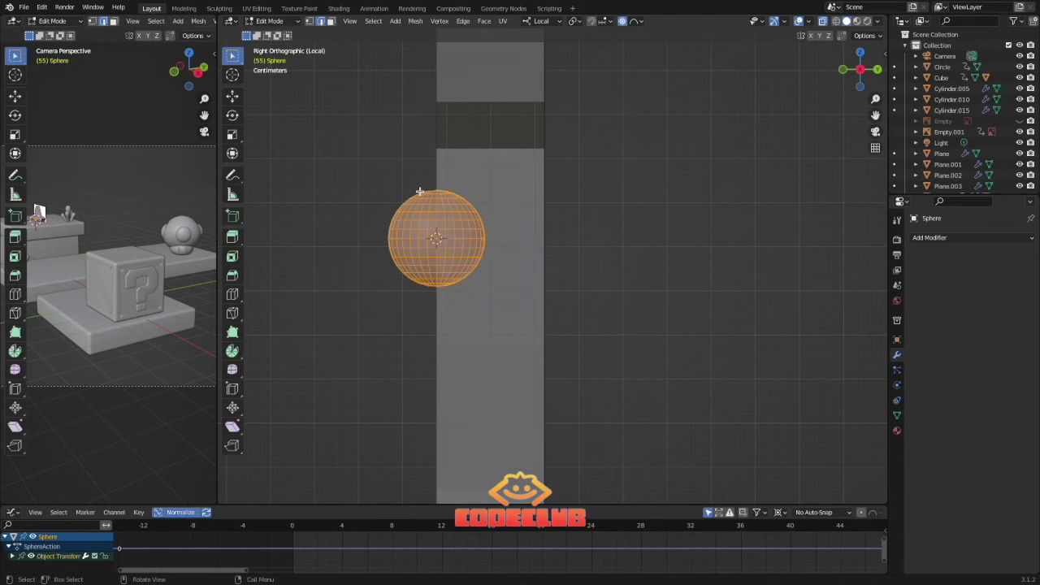
{"action": "left_click_drag", "start_coordinate": [477, 287], "coordinate": [490, 300]}
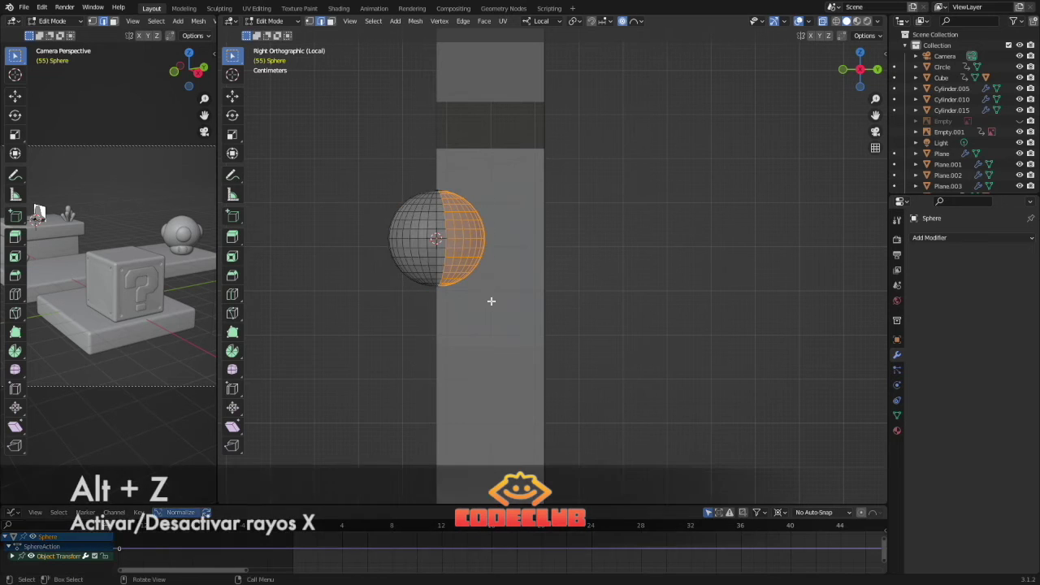
{"action": "key", "text": "x"}
{"action": "left_click", "coordinate": [486, 314]}
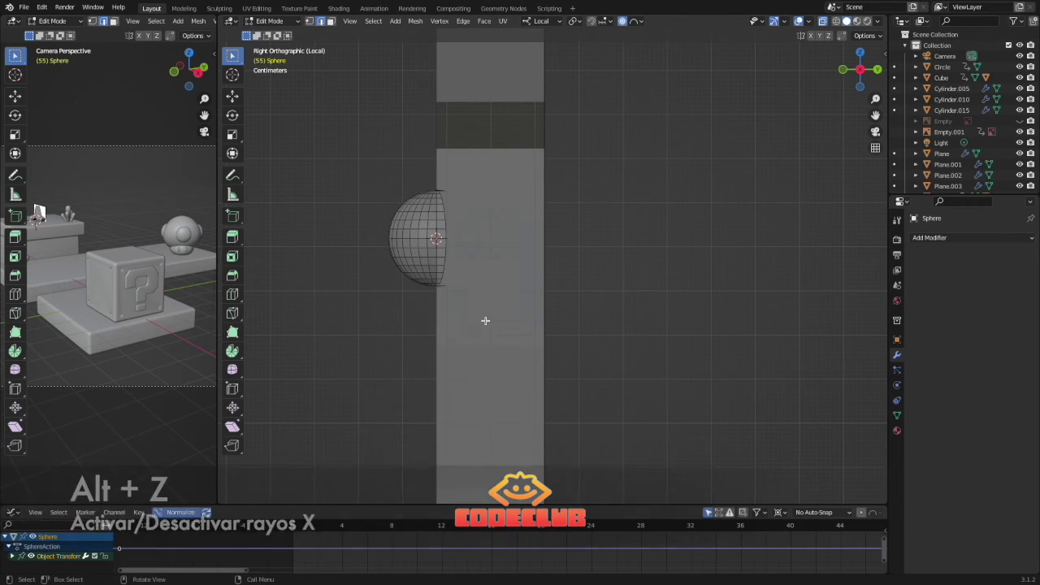
{"action": "scroll", "coordinate": [456, 224], "scroll_direction": "up", "scroll_amount": 3}
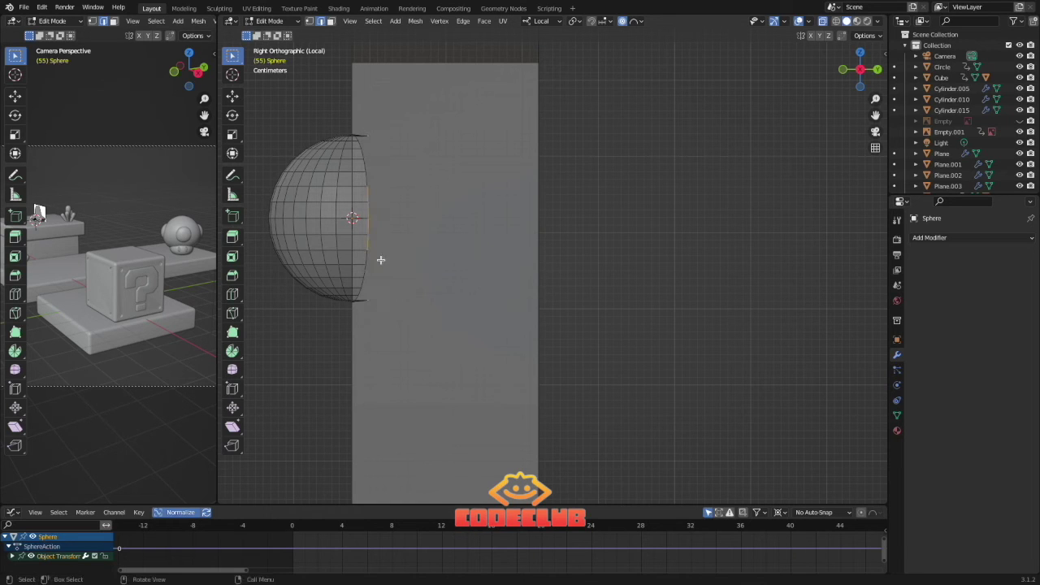
{"action": "key", "text": "x"}
{"action": "left_click", "coordinate": [355, 316]}
{"action": "key", "text": "x"}
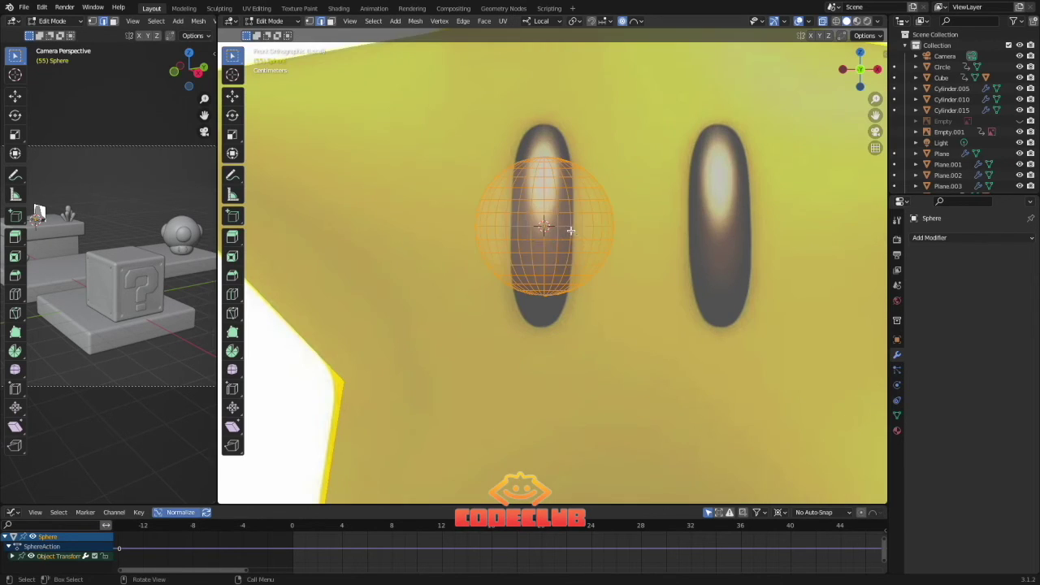
Narrow the half-sphere along local X and stretch it about 1.54 times along local Z to match the reference eye.
{"action": "key", "text": "s"}
{"action": "key", "text": "x"}
{"action": "left_click", "coordinate": [557, 228]}
{"action": "key", "text": "s"}
{"action": "key", "text": "y"}
{"action": "left_click", "coordinate": [552, 197]}
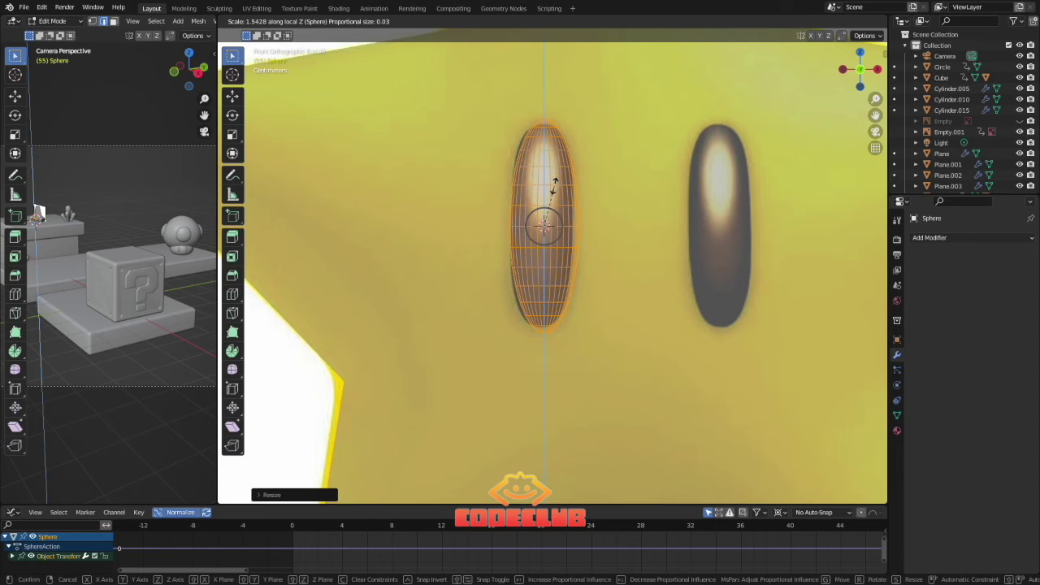
{"action": "scroll", "coordinate": [547, 192], "scroll_direction": "up", "scroll_amount": 4}
{"action": "key", "text": "x"}
{"action": "left_click", "coordinate": [548, 183]}
Fine-tune the eye mesh's width along local X and shift it onto the reference eye.
{"action": "key", "text": "s"}
{"action": "key", "text": "x"}
{"action": "left_click", "coordinate": [543, 187]}
{"action": "key", "text": "g"}
{"action": "key", "text": "x"}
{"action": "left_click", "coordinate": [543, 321]}
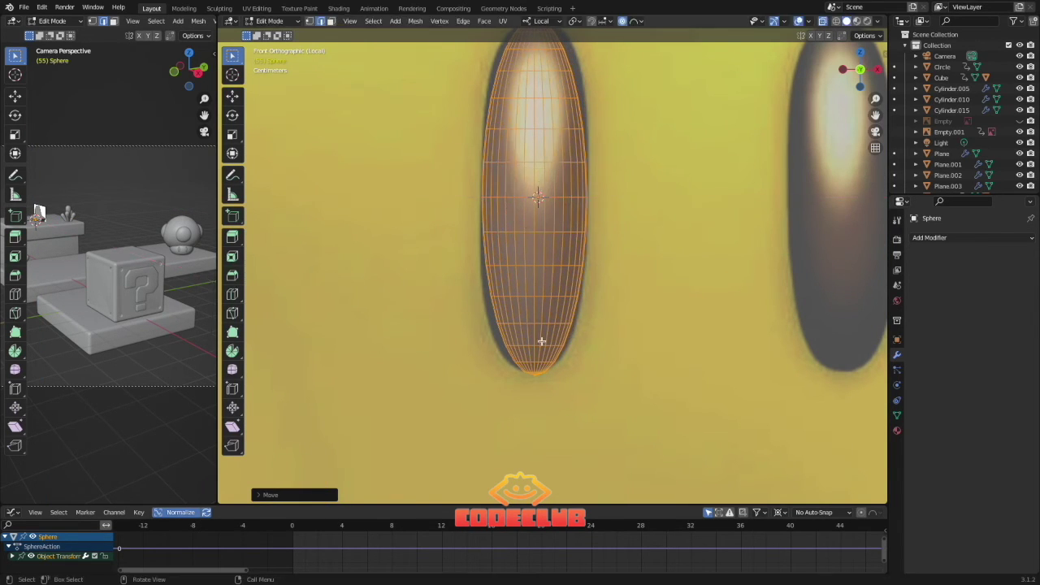
Widen the eye's lower edge rings one after another to match the reference eye's rounded lower end.
{"action": "left_click_drag", "start_coordinate": [527, 346], "coordinate": [526, 348]}
{"action": "left_click", "coordinate": [471, 290]}
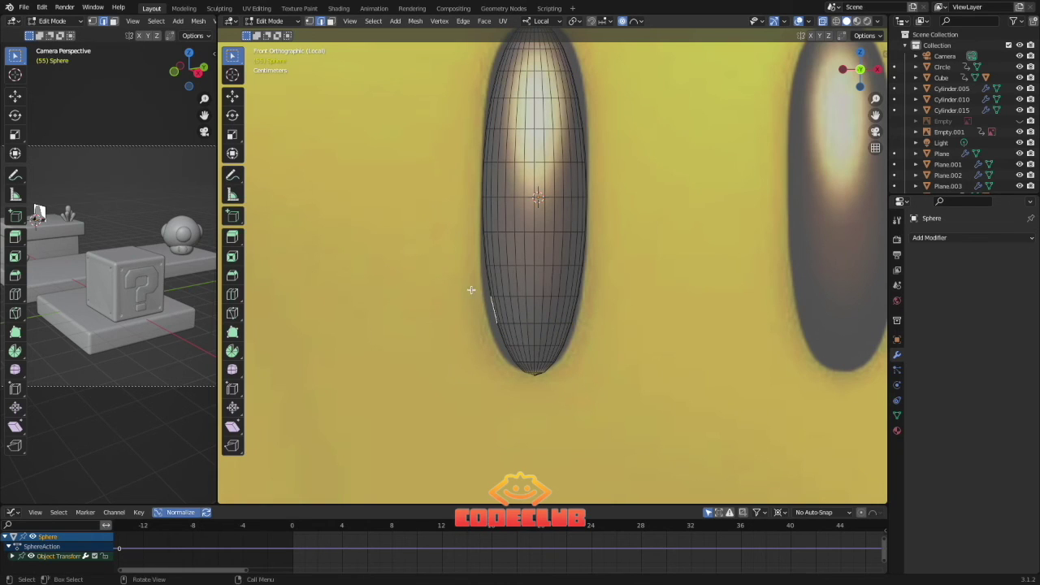
{"action": "key", "text": "s"}
{"action": "left_click", "coordinate": [600, 304]}
{"action": "left_click_drag", "start_coordinate": [487, 316], "coordinate": [572, 337]}
{"action": "key", "text": "s"}
{"action": "left_click", "coordinate": [586, 333]}
{"action": "left_click_drag", "start_coordinate": [495, 338], "coordinate": [574, 352]}
{"action": "key", "text": "s"}
{"action": "left_click", "coordinate": [586, 358]}
{"action": "left_click_drag", "start_coordinate": [503, 353], "coordinate": [567, 367]}
{"action": "key", "text": "s"}
{"action": "left_click", "coordinate": [574, 367]}
Widen the first edge rings in the eye's upper half to the reference outline and select the ring above them.
{"action": "scroll", "coordinate": [558, 309], "scroll_direction": "up", "scroll_amount": 3}
{"action": "scroll", "coordinate": [558, 310], "scroll_direction": "down", "scroll_amount": 6}
{"action": "middle_click_drag", "start_coordinate": [558, 309], "coordinate": [553, 376], "text": "shift"}
{"action": "scroll", "coordinate": [552, 374], "scroll_direction": "up", "scroll_amount": 5}
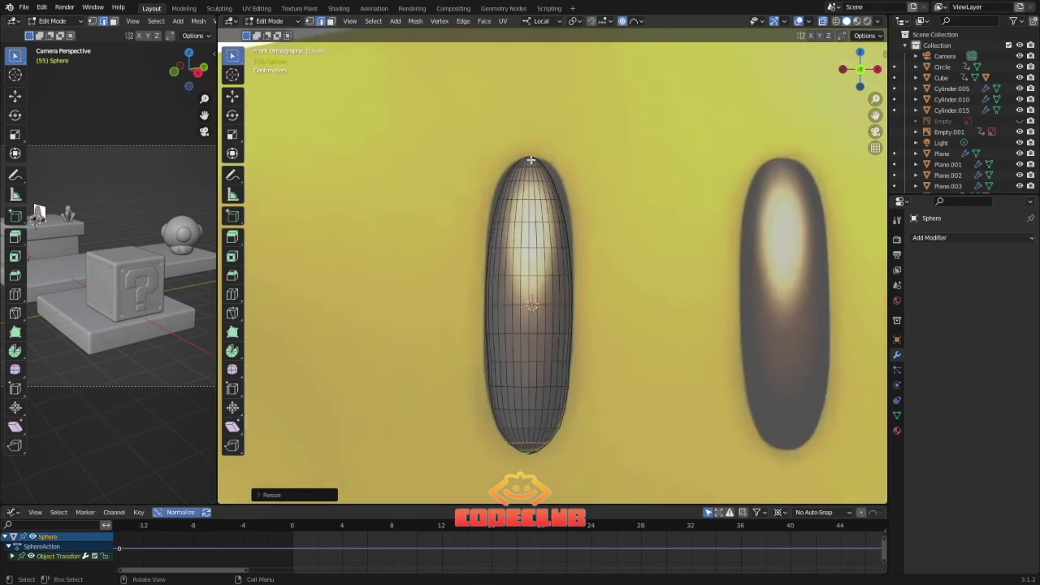
{"action": "left_click_drag", "start_coordinate": [586, 200], "coordinate": [584, 199]}
{"action": "key", "text": "s"}
{"action": "left_click", "coordinate": [580, 198]}
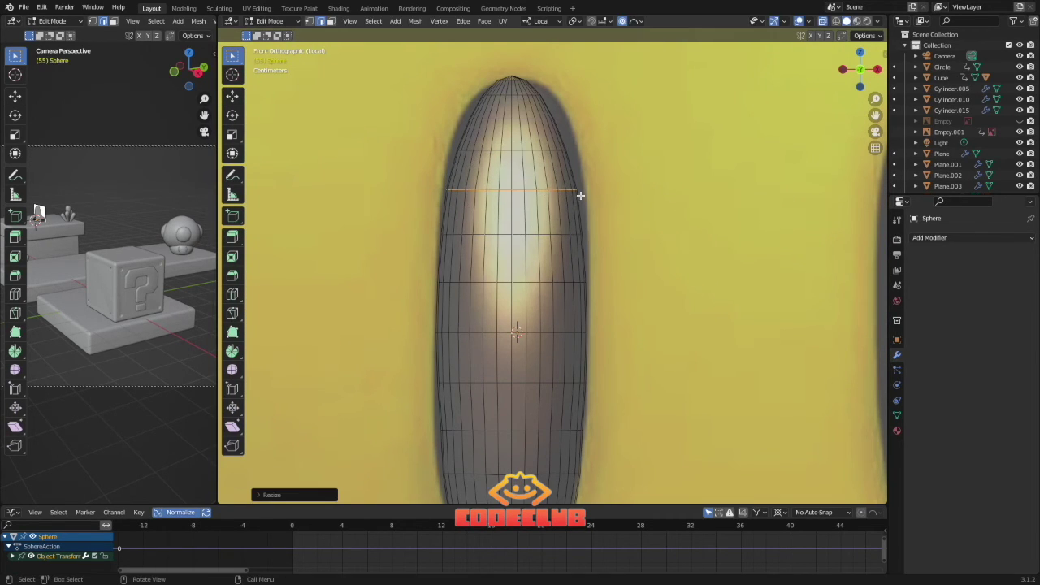
{"action": "key", "text": "s"}
{"action": "left_click", "coordinate": [441, 160]}
{"action": "left_click_drag", "start_coordinate": [442, 144], "coordinate": [574, 158]}
{"action": "key", "text": "s"}
{"action": "left_click", "coordinate": [585, 156]}
{"action": "key", "text": "ctrl+z"}
{"action": "key", "text": "s"}
{"action": "right_click", "coordinate": [485, 148]}
Widen the remaining edge rings near the eye's upper tip to match the reference eye's rounded end.
{"action": "scroll", "coordinate": [486, 147], "scroll_direction": "up", "scroll_amount": 1}
{"action": "key", "text": "s"}
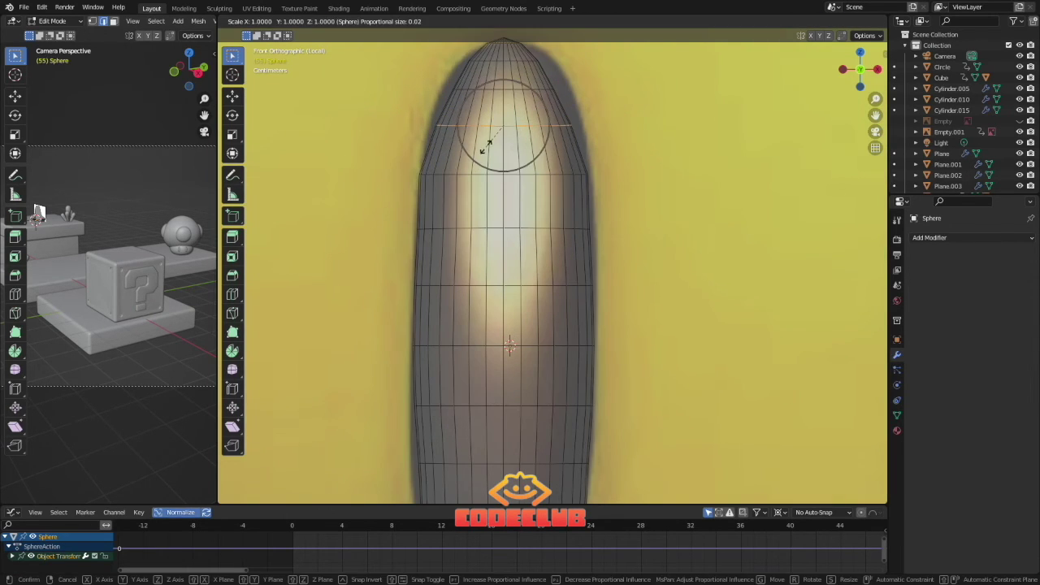
{"action": "left_click", "coordinate": [480, 141]}
{"action": "left_click_drag", "start_coordinate": [438, 77], "coordinate": [560, 97]}
{"action": "key", "text": "s"}
{"action": "left_click", "coordinate": [528, 96]}
{"action": "scroll", "coordinate": [487, 130], "scroll_direction": "down", "scroll_amount": 2}
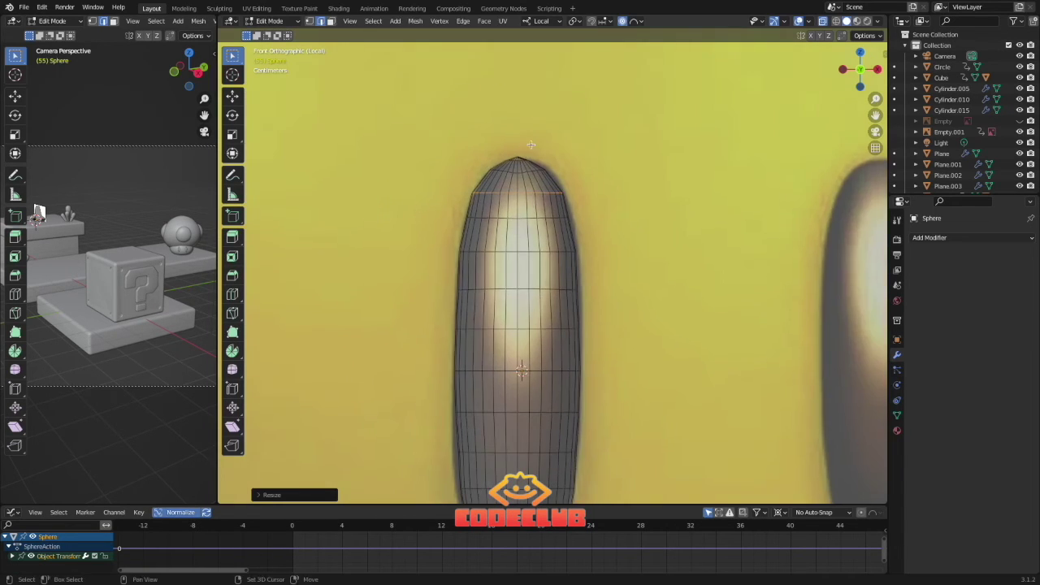
{"action": "scroll", "coordinate": [460, 145], "scroll_direction": "up", "scroll_amount": 1}
{"action": "left_click_drag", "start_coordinate": [553, 160], "coordinate": [554, 161]}
{"action": "key", "text": "s"}
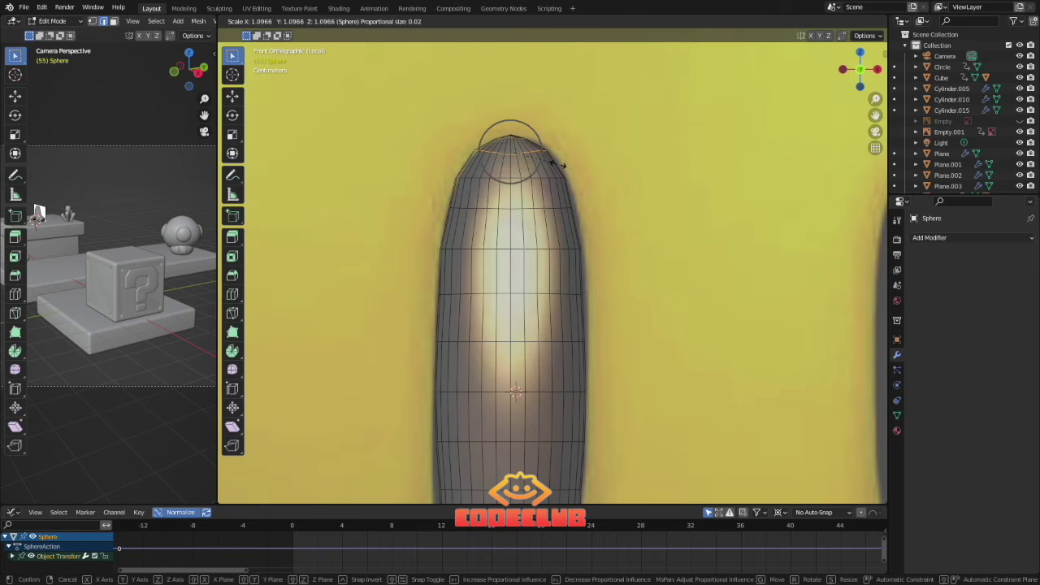
{"action": "left_click", "coordinate": [561, 165]}
{"action": "scroll", "coordinate": [524, 179], "scroll_direction": "down", "scroll_amount": 4}
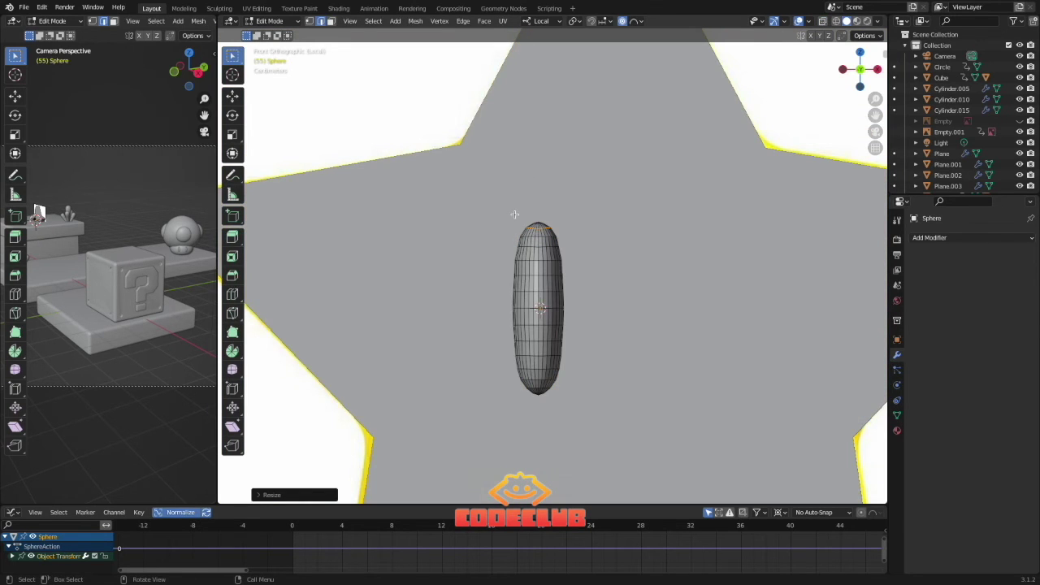
Leave mesh editing and shade the eye smooth.
{"action": "key", "text": "Tab"}
{"action": "middle_click_drag", "start_coordinate": [515, 237], "coordinate": [529, 242]}
{"action": "right_click", "coordinate": [579, 260]}
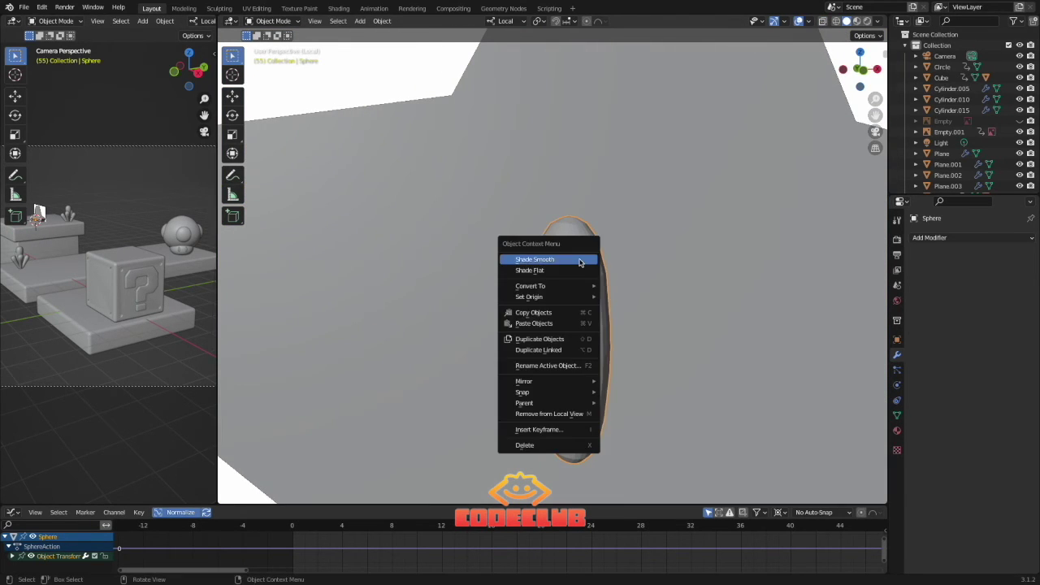
{"action": "left_click", "coordinate": [578, 264]}
{"action": "scroll", "coordinate": [561, 325], "scroll_direction": "down", "scroll_amount": 3}
Flatten the eye along local Y and move it along that axis against the star's front face.
{"action": "key", "text": "KP_3"}
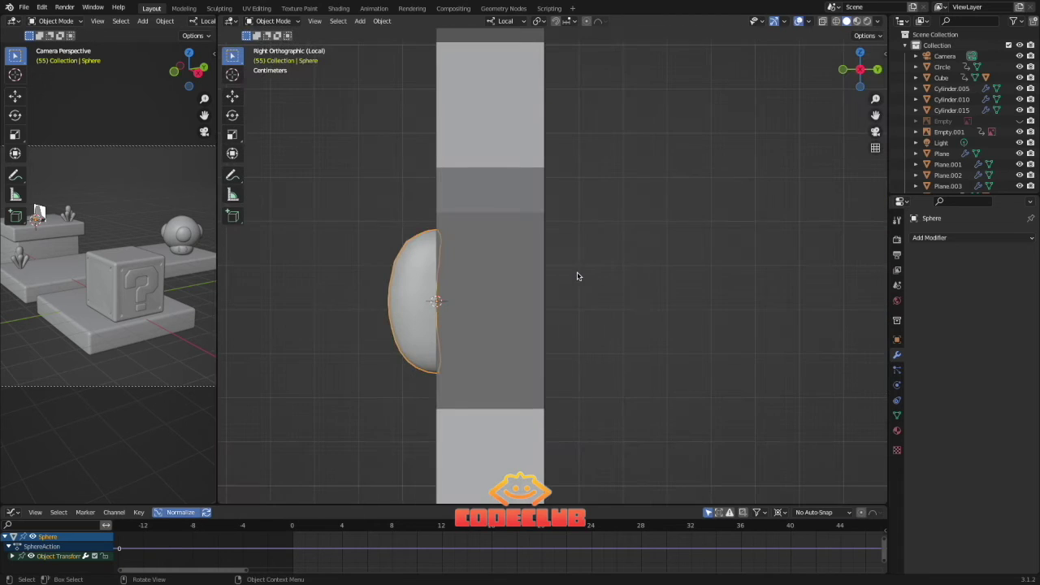
{"action": "key", "text": "g"}
{"action": "key", "text": "x"}
{"action": "key", "text": "x"}
{"action": "key", "text": "Return"}
{"action": "key", "text": "g"}
{"action": "key", "text": "y"}
{"action": "key", "text": "y"}
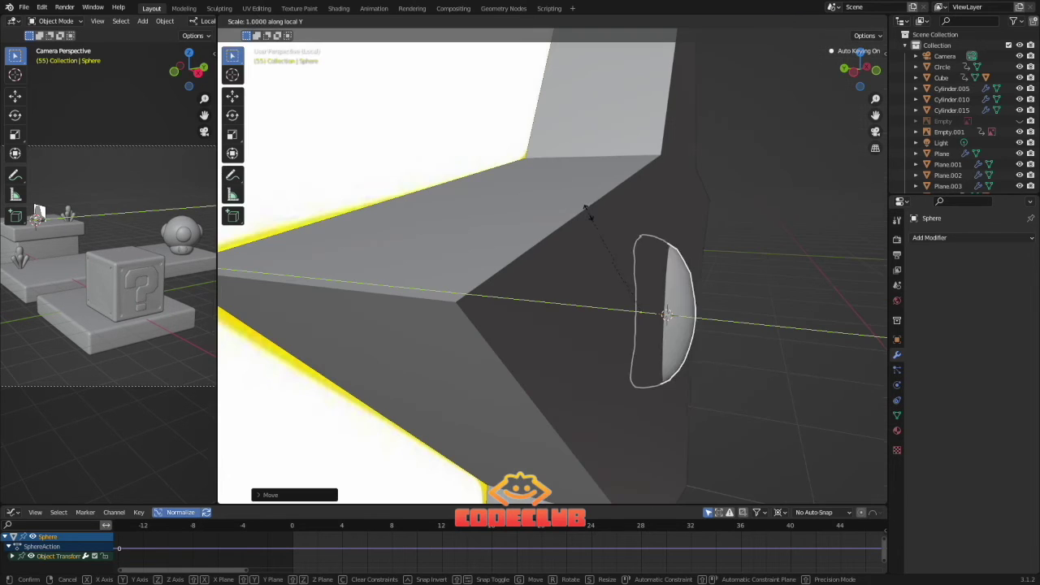
{"action": "left_click", "coordinate": [624, 236]}
{"action": "key", "text": "g"}
{"action": "key", "text": "y"}
{"action": "left_click", "coordinate": [572, 222]}
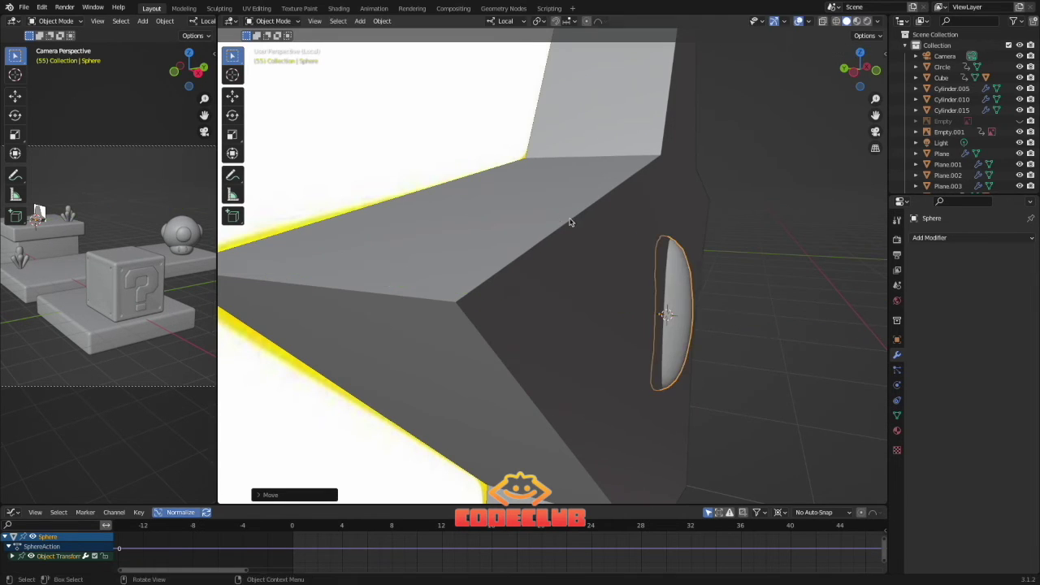
Duplicate the eye onto the reference image's second eye and turn off X-ray display.
{"action": "middle_click_drag", "start_coordinate": [573, 223], "coordinate": [506, 211]}
{"action": "key", "text": "KP_1"}
{"action": "key", "text": "shift+d"}
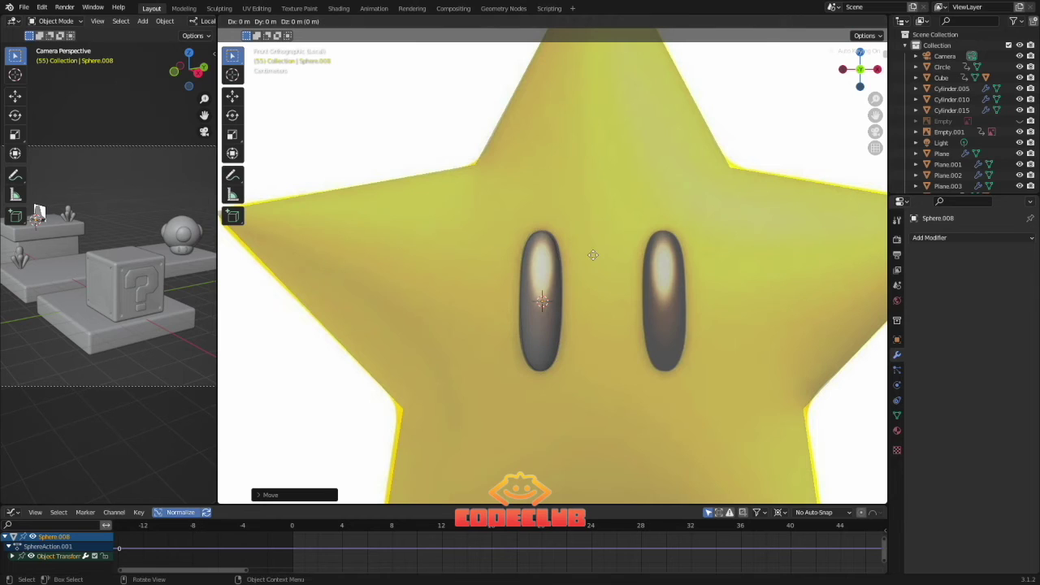
{"action": "left_click", "coordinate": [715, 258]}
{"action": "key", "text": "z"}
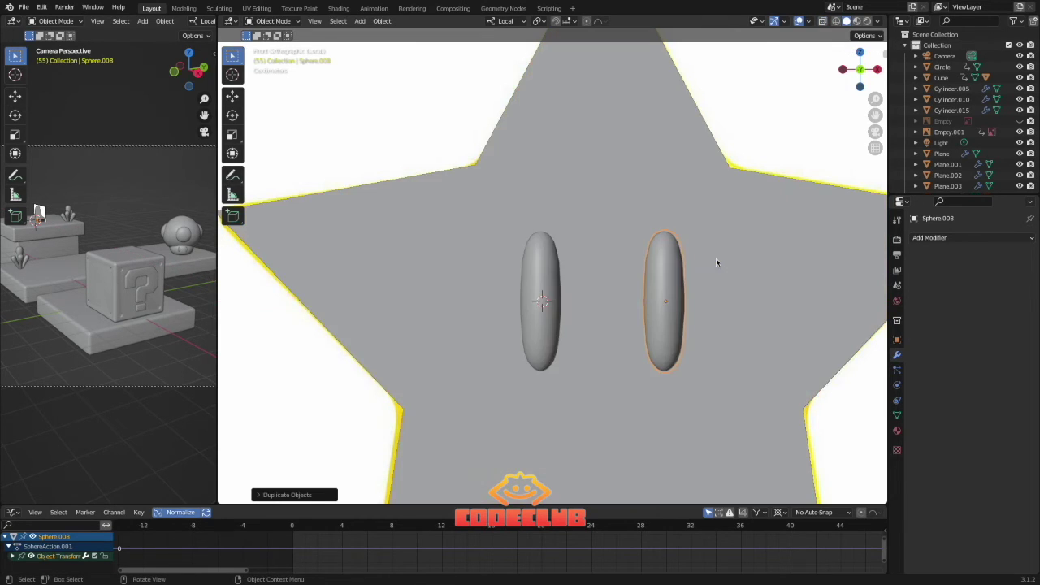
Hide the Empty.001 reference image and shade the star smooth.
{"action": "mouse_move", "coordinate": [604, 273]}
{"action": "middle_mouse_down"}
{"action": "mouse_move", "coordinate": [609, 287]}
{"action": "mouse_move", "coordinate": [635, 296]}
{"action": "middle_mouse_up"}
{"action": "scroll", "coordinate": [635, 297], "scroll_direction": "down", "scroll_amount": 6}
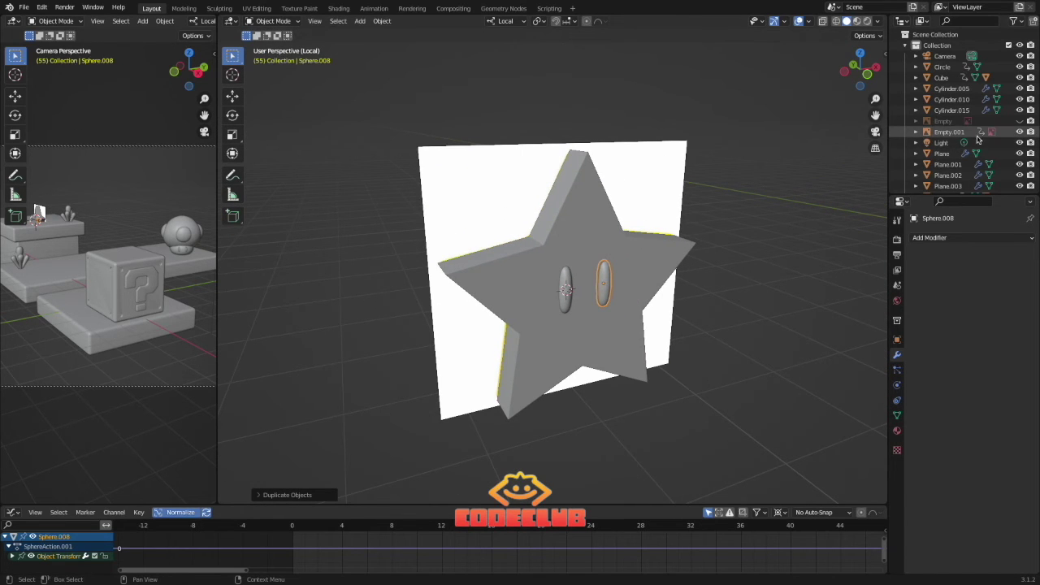
{"action": "left_click", "coordinate": [1019, 133]}
{"action": "left_click", "coordinate": [601, 212]}
{"action": "right_click", "coordinate": [589, 198]}
{"action": "left_click", "coordinate": [589, 197]}
Open the star's mesh for editing and leave local view to show the whole scene.
{"action": "mouse_move", "coordinate": [589, 197]}
{"action": "middle_mouse_down"}
{"action": "mouse_move", "coordinate": [517, 235]}
{"action": "mouse_move", "coordinate": [569, 213]}
{"action": "middle_mouse_up"}
{"action": "key", "text": "Tab"}
{"action": "left_click", "coordinate": [352, 21]}
{"action": "mouse_move", "coordinate": [368, 116]}
{"action": "left_click", "coordinate": [503, 114]}
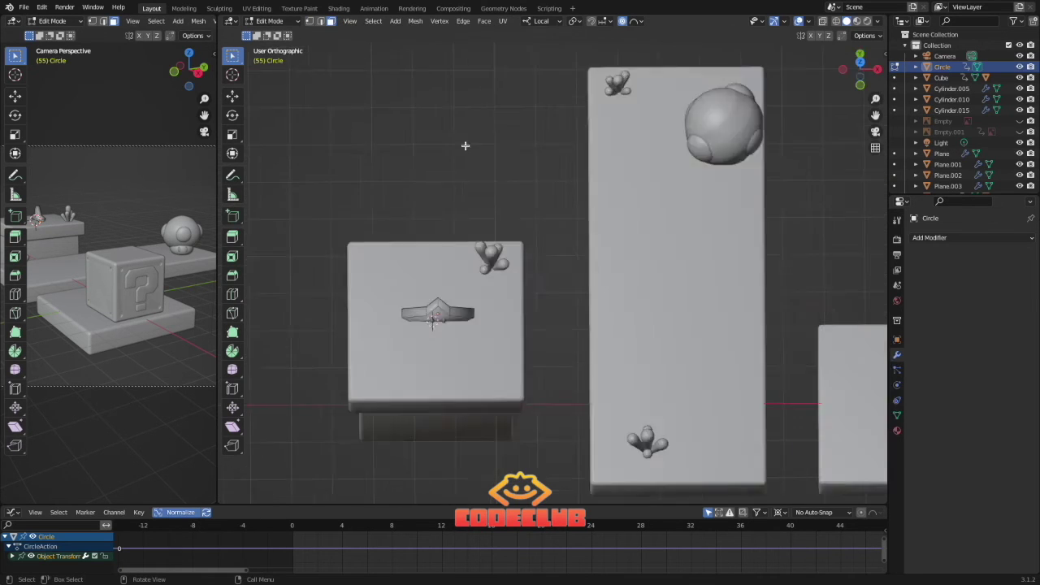
Parent both eyes to the star using the Object option.
{"action": "middle_click_drag", "start_coordinate": [437, 321], "coordinate": [448, 250]}
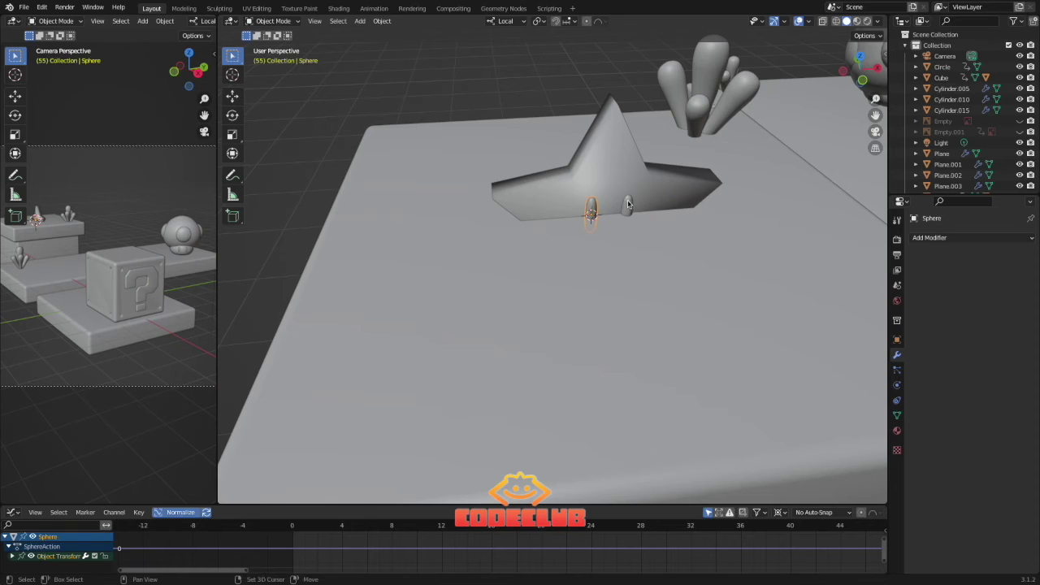
{"action": "left_click", "coordinate": [625, 202], "text": "shift"}
{"action": "left_click", "coordinate": [608, 165], "text": "shift"}
{"action": "key", "text": "ctrl+p"}
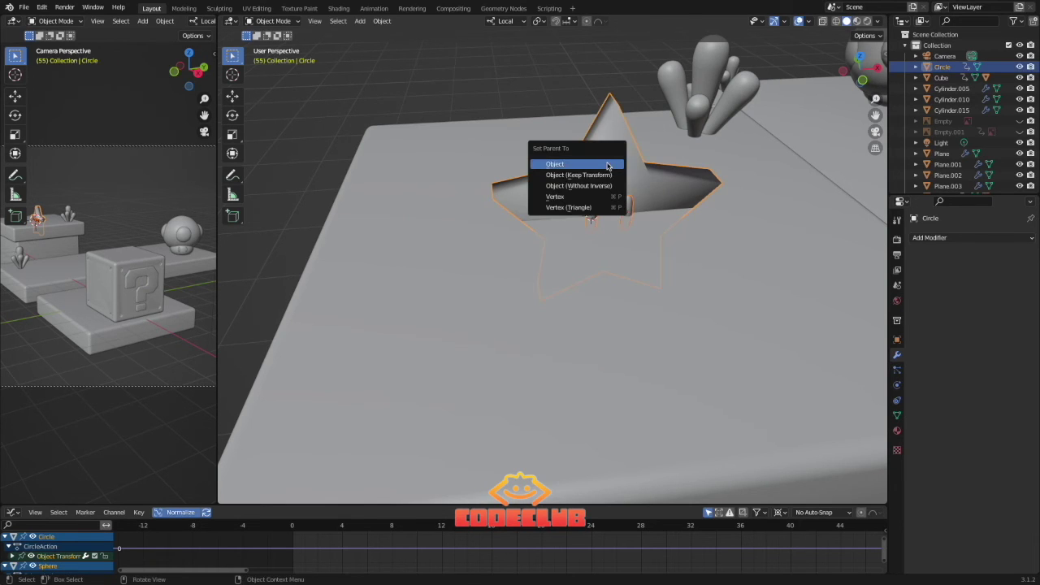
{"action": "left_click", "coordinate": [608, 166]}
Raise the star with its eyes about 0.77 m along local Y above the platform and rotate it about local Y.
{"action": "key", "text": "g"}
{"action": "key", "text": "z"}
{"action": "left_click", "coordinate": [607, 162]}
{"action": "key", "text": "g"}
{"action": "key", "text": "y"}
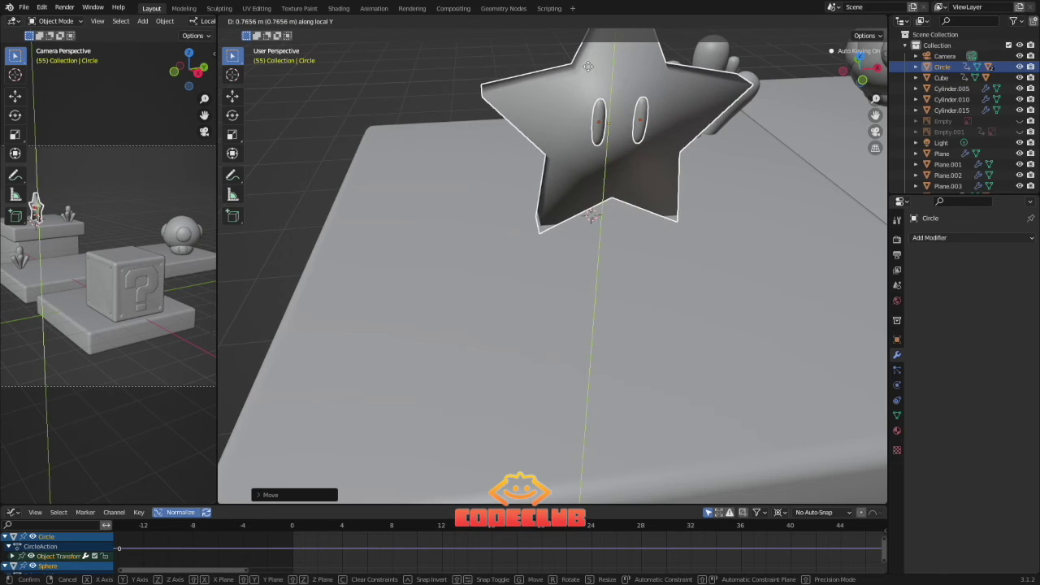
{"action": "left_click", "coordinate": [584, 58]}
{"action": "scroll", "coordinate": [614, 101], "scroll_direction": "down", "scroll_amount": 3}
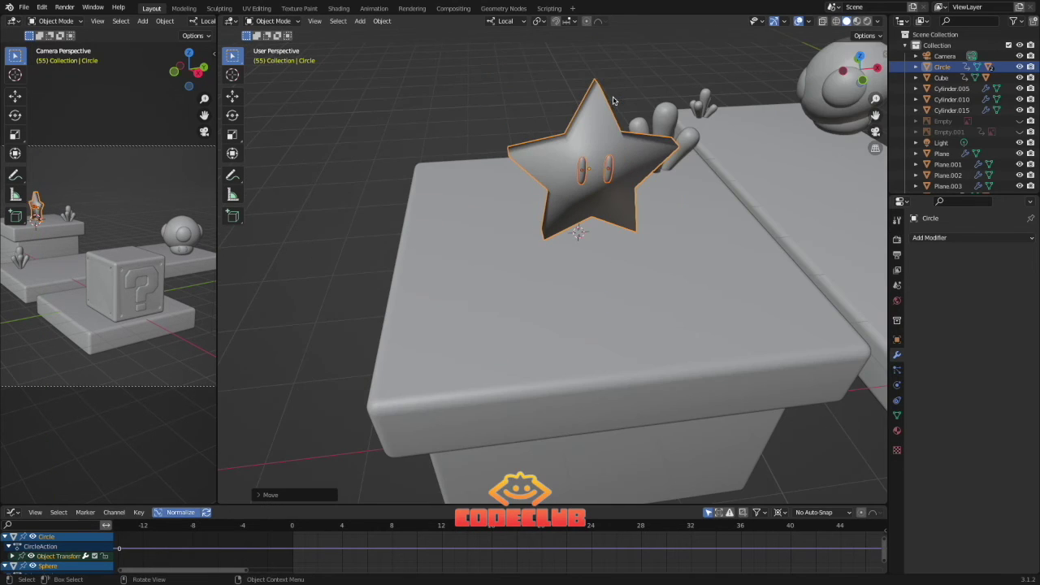
{"action": "key", "text": "r"}
{"action": "key", "text": "y"}
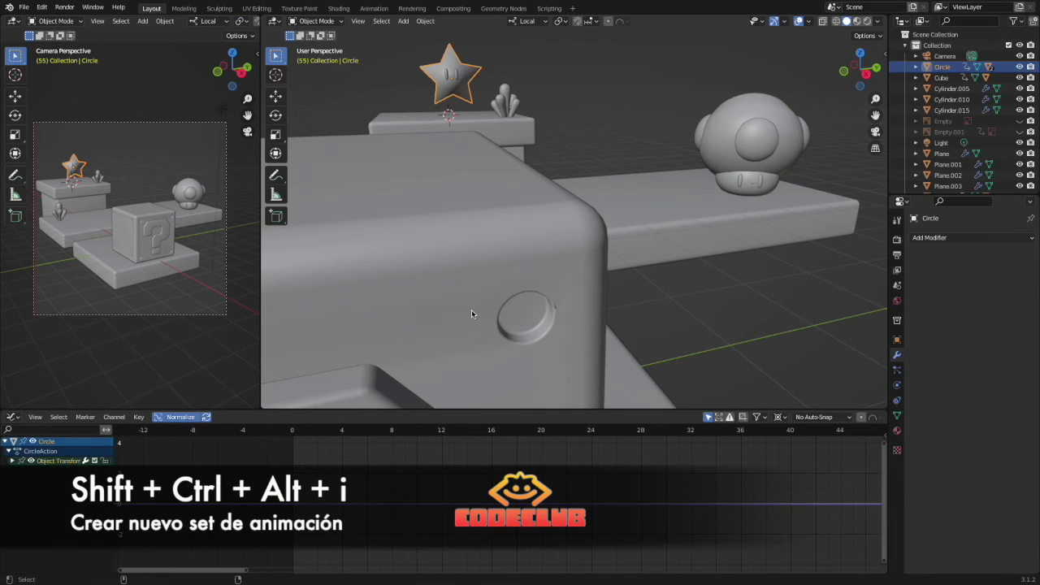
Set an active keying set, switch the animation editor to keyframe view, and shift the star's keyframes back 55 frames to frame 0.
{"action": "key", "text": "ctrl+alt+shift+i"}
{"action": "left_click", "coordinate": [425, 353]}
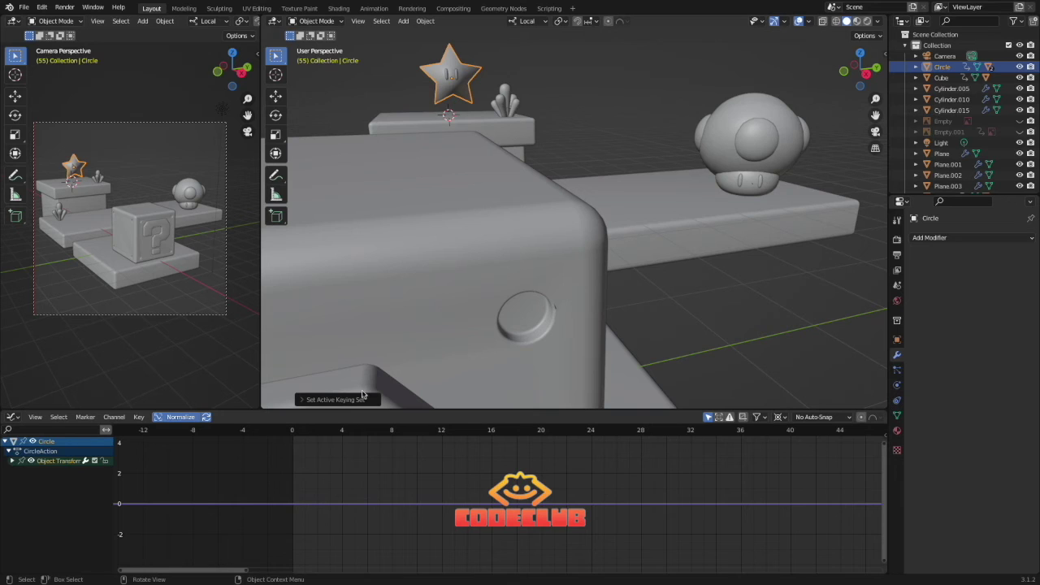
{"action": "key", "text": "ctrl+Tab"}
{"action": "key", "text": "g"}
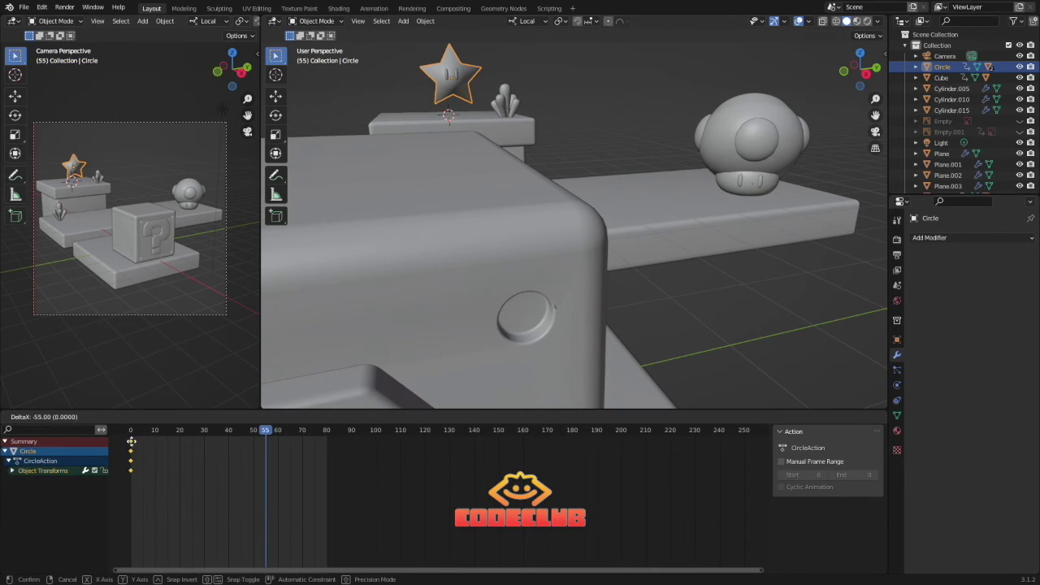
{"action": "left_click", "coordinate": [131, 441]}
Rotate the star 360 degrees about Z at frame 80 with auto keying and play the animation.
{"action": "key", "text": "space"}
{"action": "left_click_drag", "start_coordinate": [132, 433], "coordinate": [327, 433]}
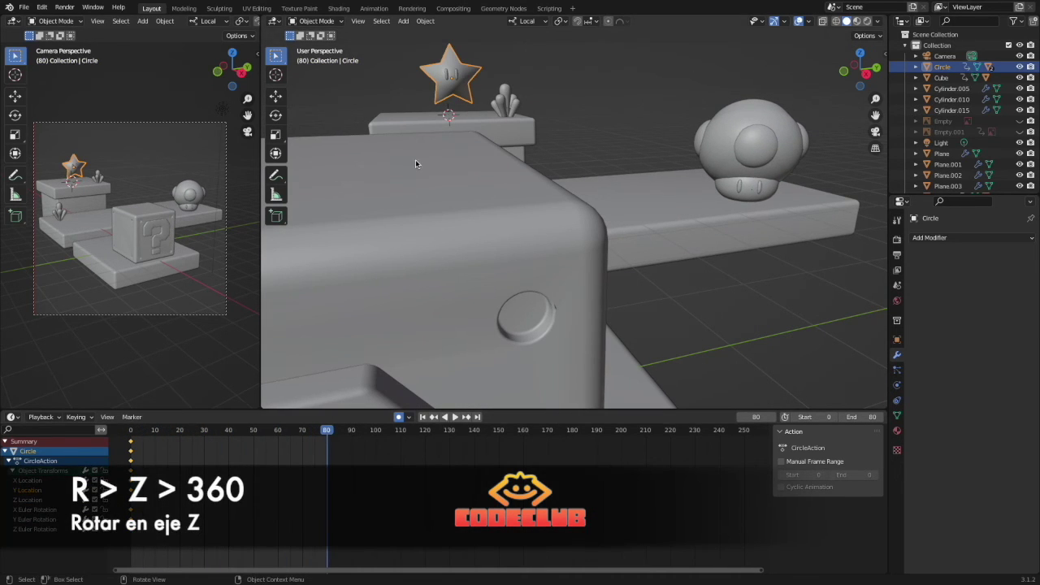
{"action": "type", "text": "rz36"}
{"action": "type", "text": "0"}
{"action": "key", "text": "Return"}
{"action": "key", "text": "space"}
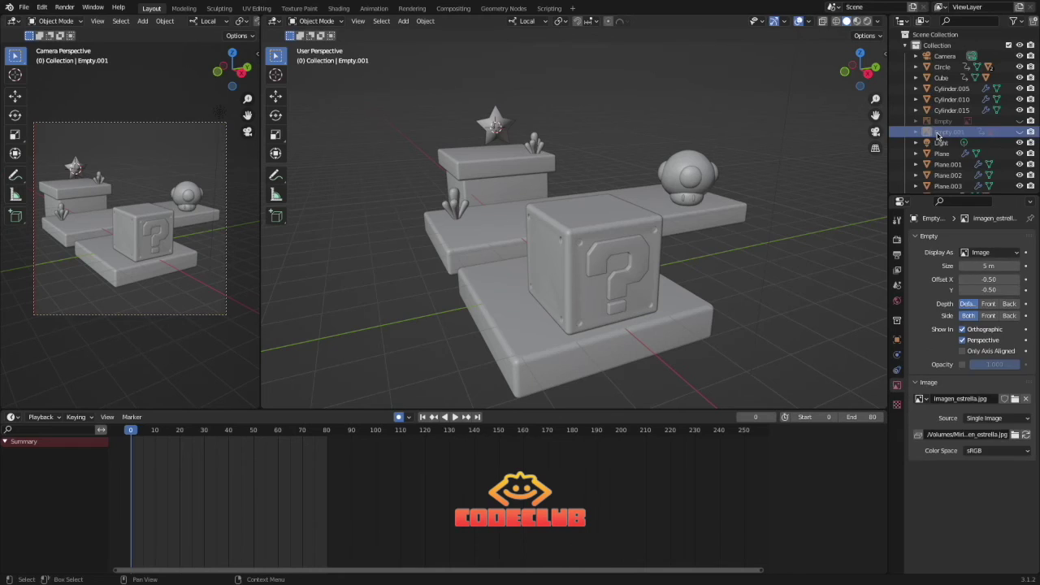
Delete Empty.001, Empty and Light from the scene collection.
{"action": "key", "text": "x"}
{"action": "left_click", "coordinate": [939, 125]}
{"action": "key", "text": "x"}
{"action": "left_click", "coordinate": [939, 124]}
{"action": "key", "text": "x"}
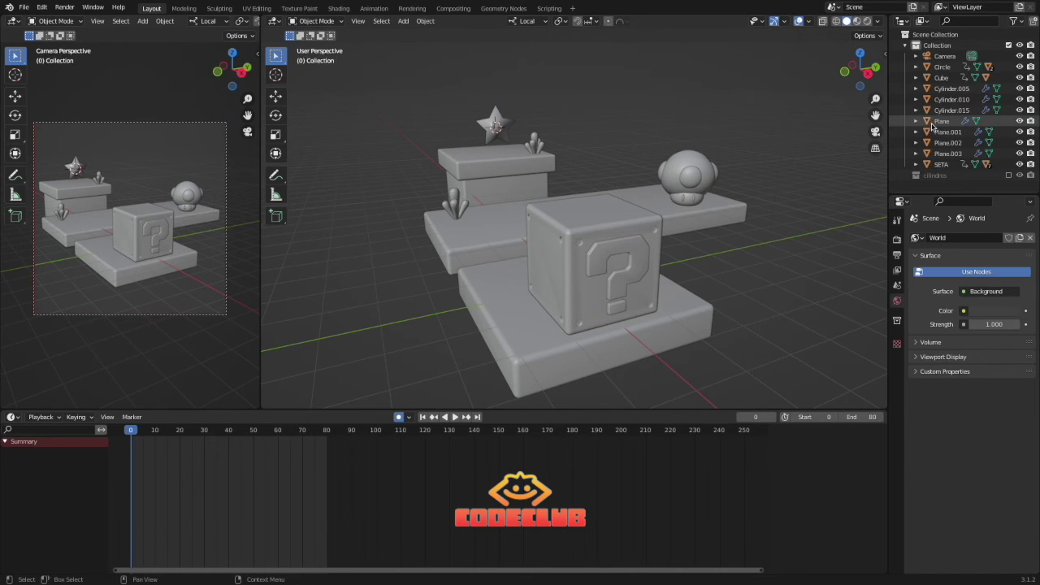
Delete the cilindros collection and the leftover Cylinder.001 object from the scene.
{"action": "left_click", "coordinate": [936, 175]}
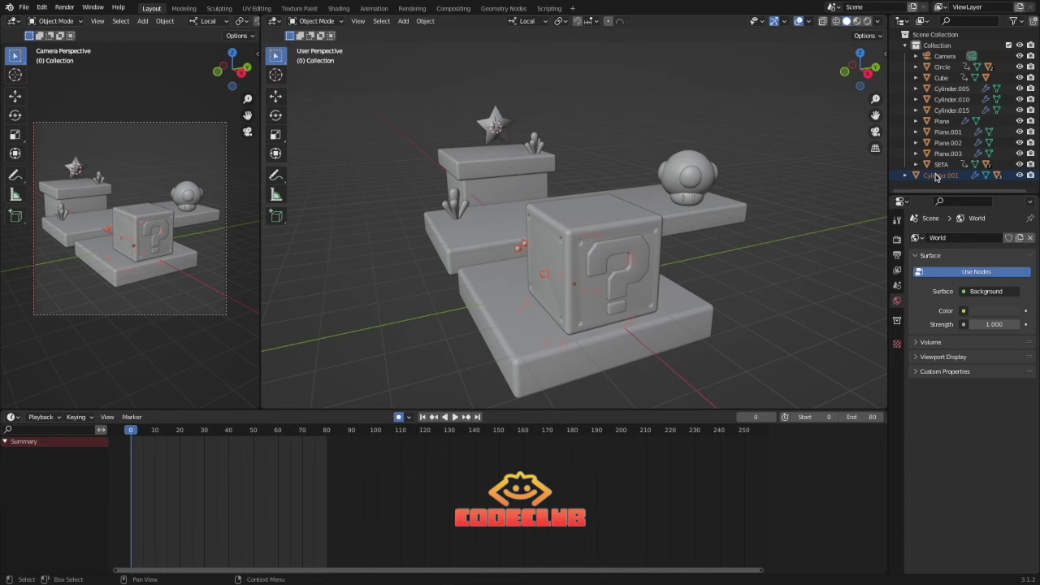
{"action": "mouse_move", "coordinate": [601, 198]}
{"action": "middle_mouse_down"}
{"action": "mouse_move", "coordinate": [617, 202]}
{"action": "mouse_move", "coordinate": [606, 202]}
{"action": "middle_mouse_up"}
{"action": "key", "text": "Delete"}
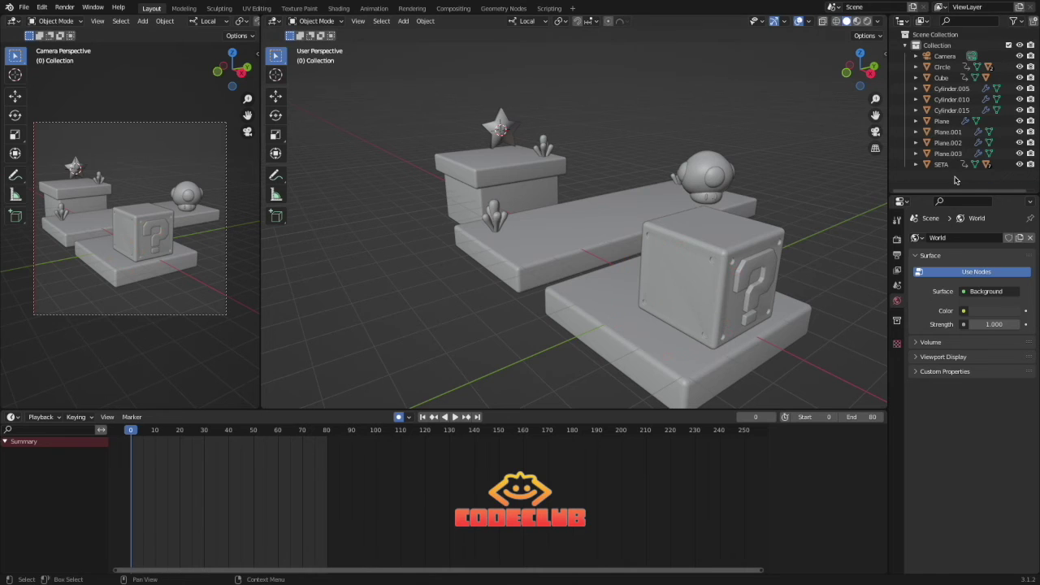
{"action": "mouse_move", "coordinate": [684, 220]}
{"action": "middle_mouse_down"}
{"action": "mouse_move", "coordinate": [662, 203]}
{"action": "mouse_move", "coordinate": [678, 204]}
{"action": "middle_mouse_up"}
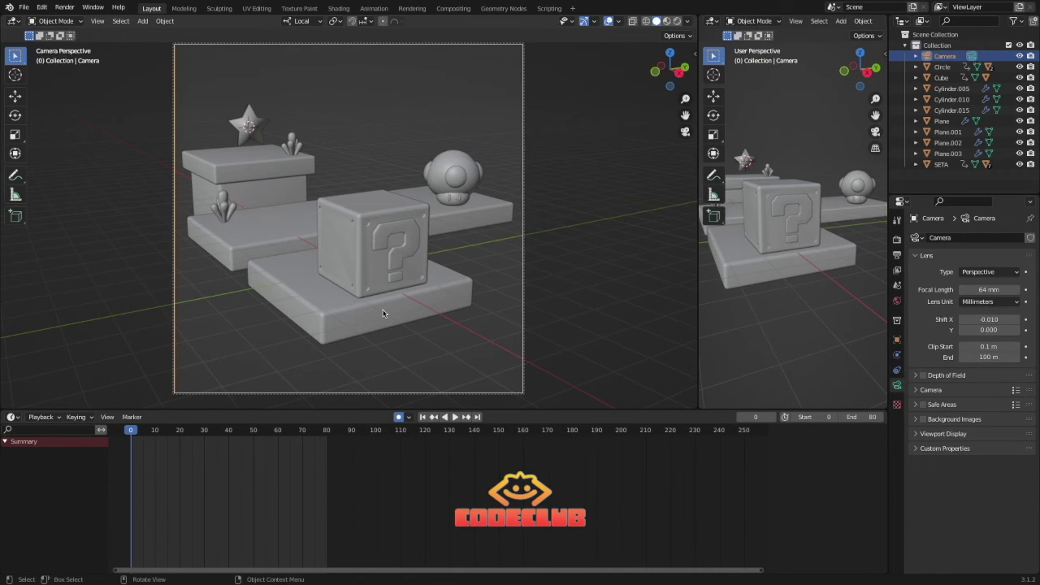
Set the active keying set to Location and insert a keyframe for the camera at frame 10.
{"action": "key", "text": "k"}
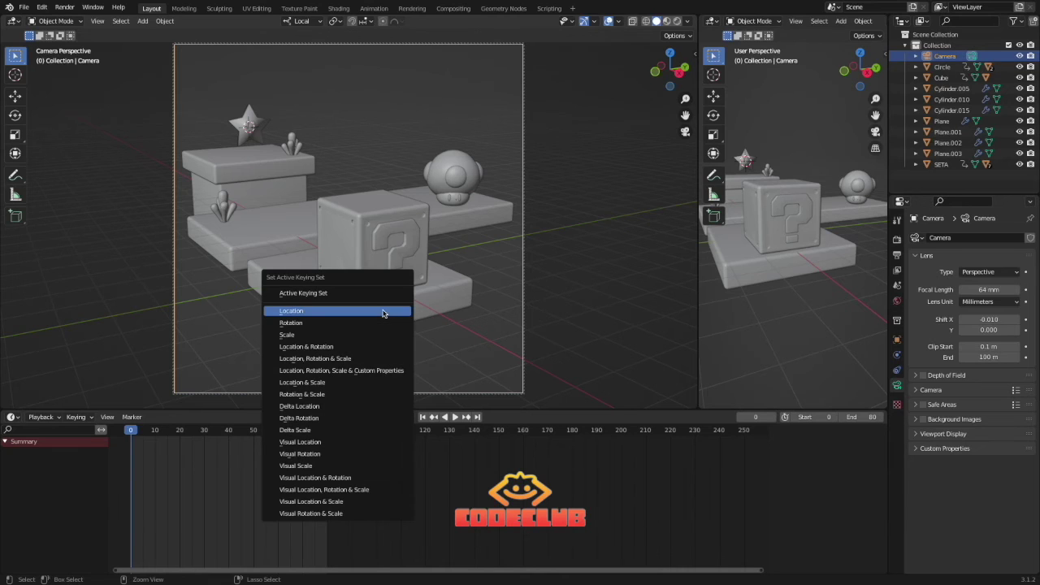
{"action": "left_click", "coordinate": [384, 312]}
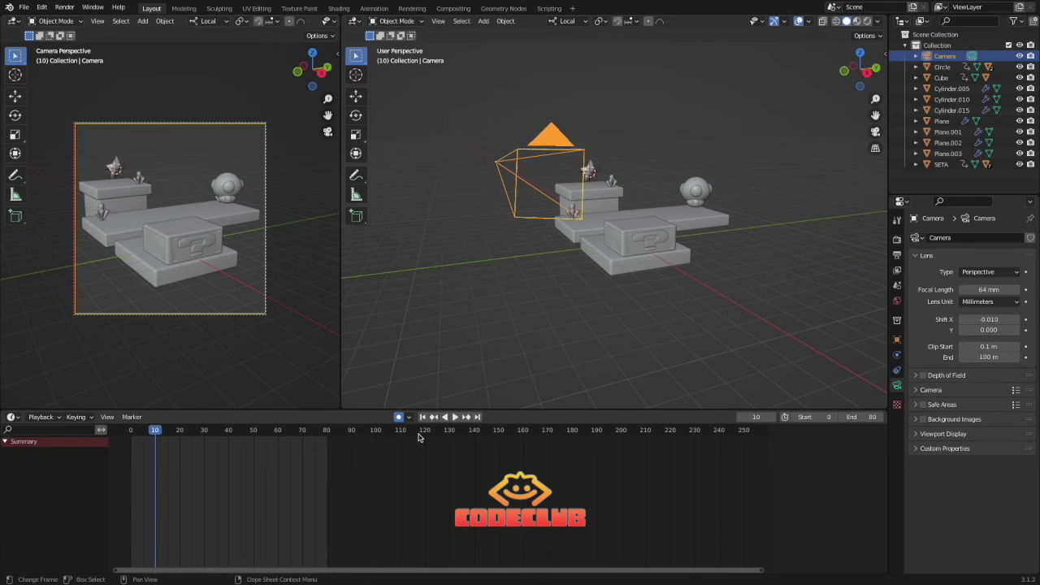
{"action": "key", "text": "g"}
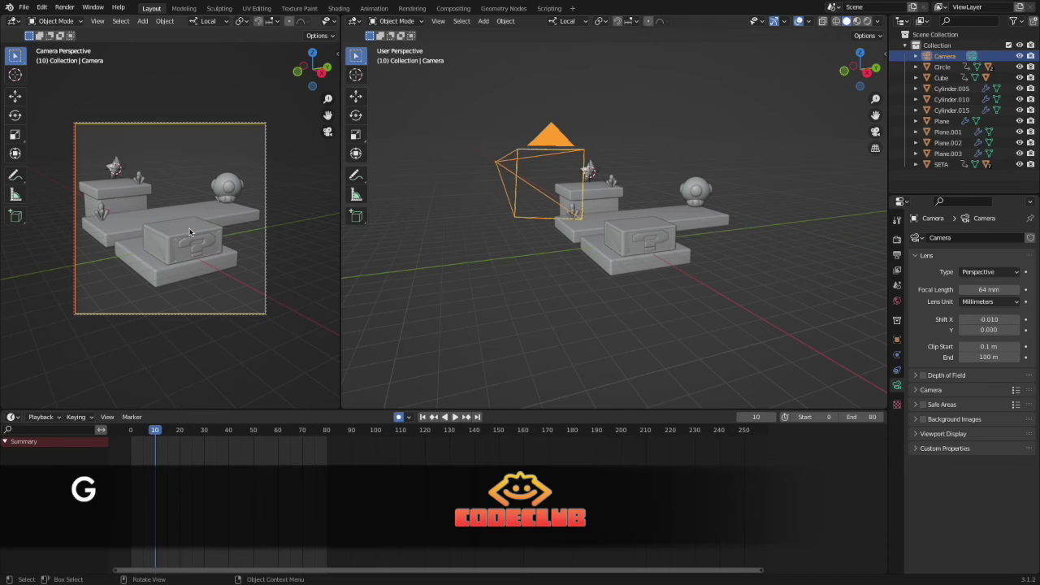
{"action": "key", "text": "i"}
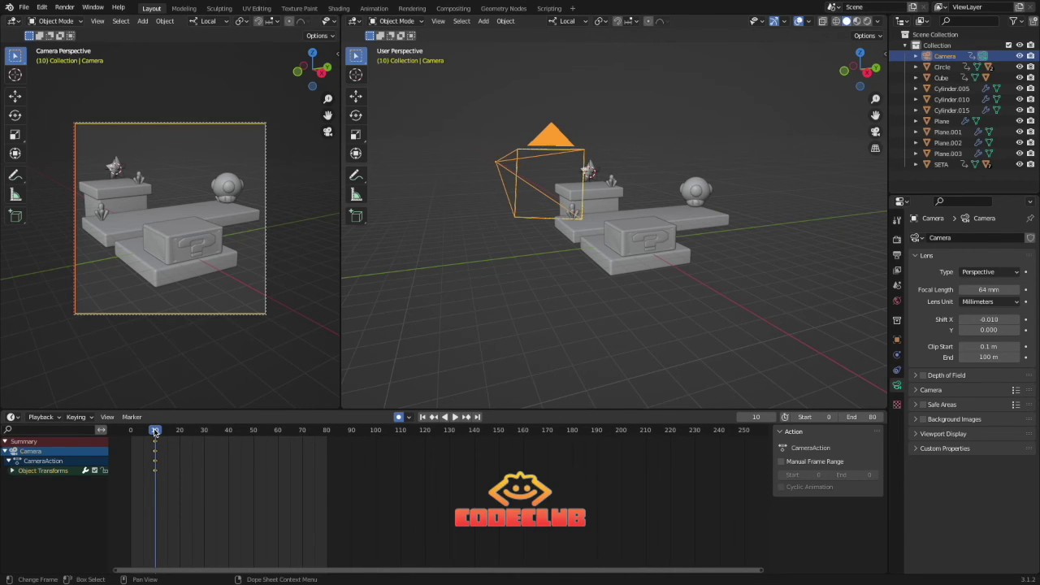
Move the camera up about 1.33 m at frame 24 with auto keying on.
{"action": "mouse_move", "coordinate": [154, 431]}
{"action": "left_mouse_down"}
{"action": "mouse_move", "coordinate": [178, 432]}
{"action": "mouse_move", "coordinate": [157, 431]}
{"action": "mouse_move", "coordinate": [168, 430]}
{"action": "left_mouse_up"}
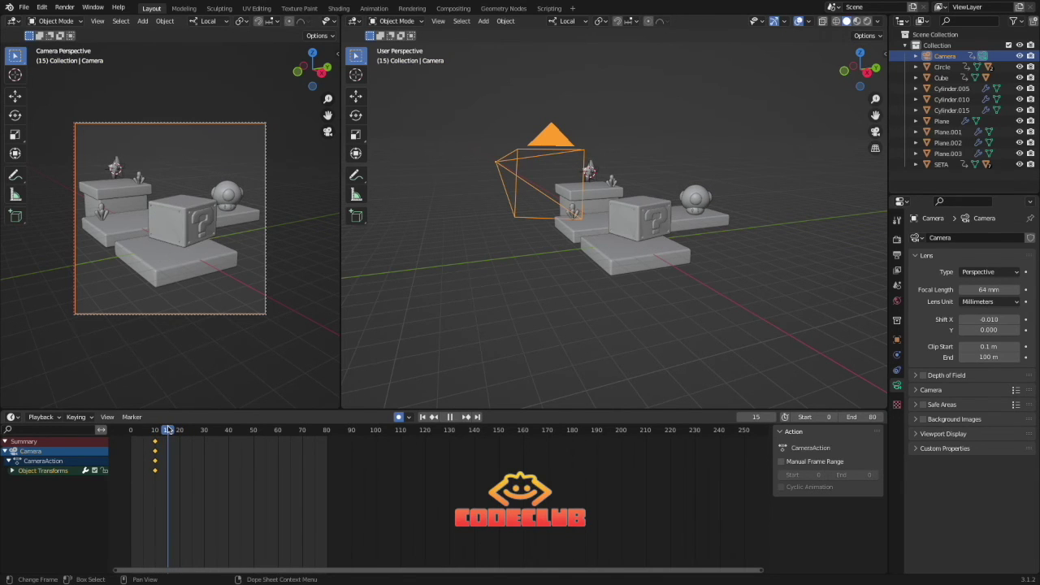
{"action": "left_click_drag", "start_coordinate": [168, 430], "coordinate": [189, 430]}
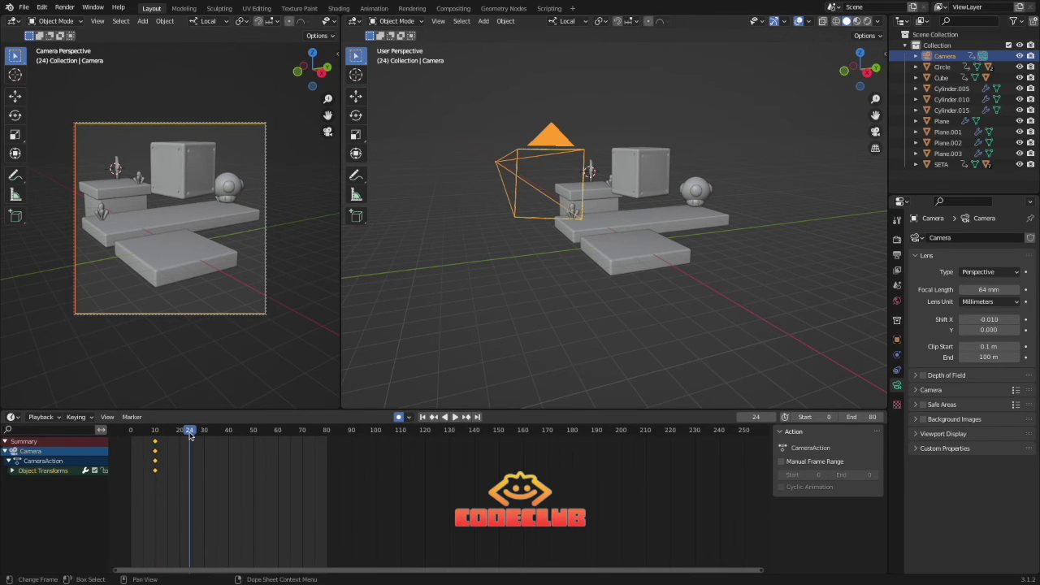
{"action": "key", "text": "g"}
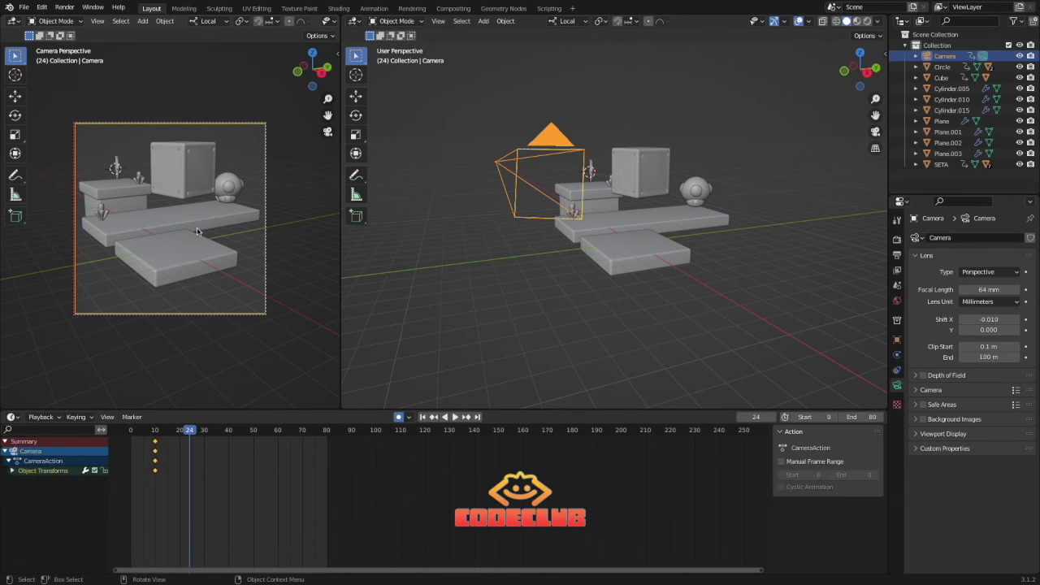
{"action": "key", "text": "g"}
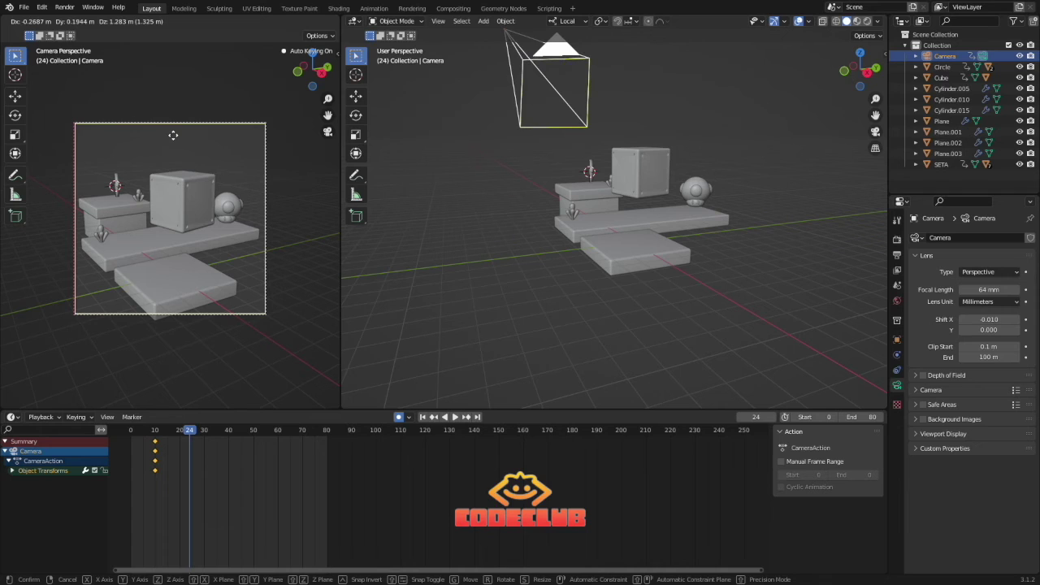
{"action": "left_click", "coordinate": [173, 136]}
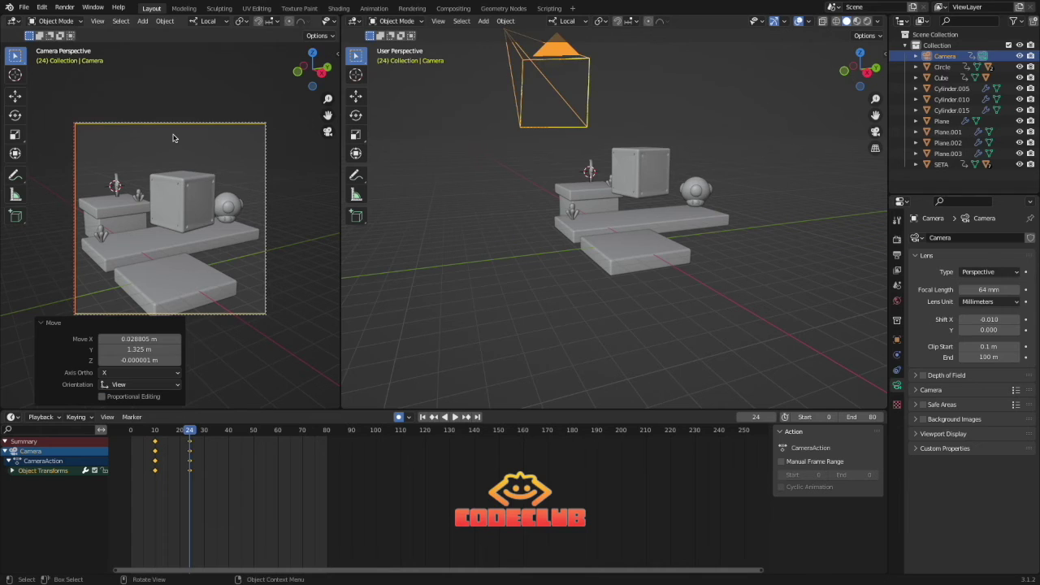
Duplicate the camera's frame 10 keyframe to frame 38 and play the animation.
{"action": "left_click", "coordinate": [155, 444]}
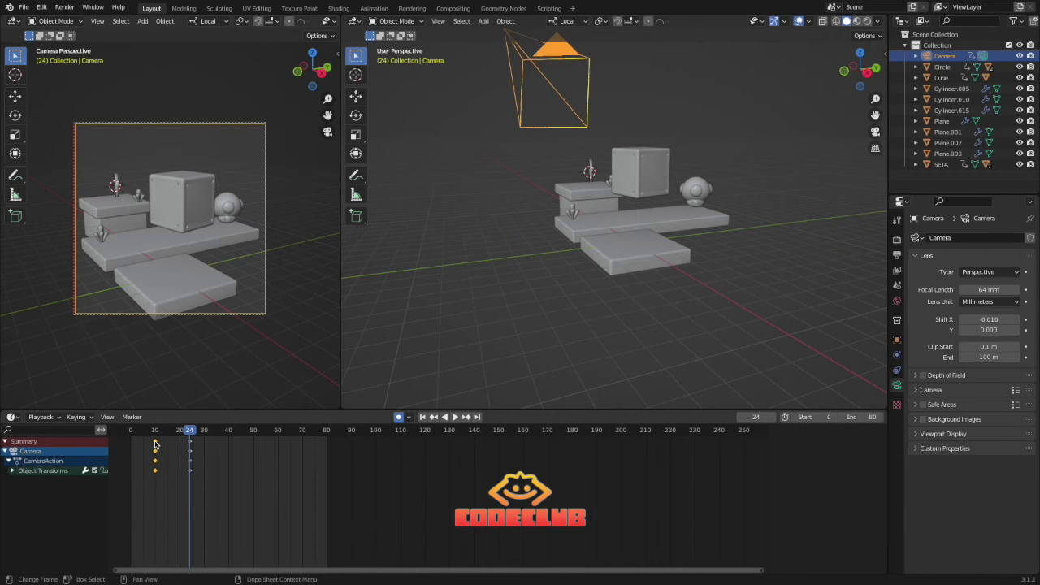
{"action": "key", "text": "g"}
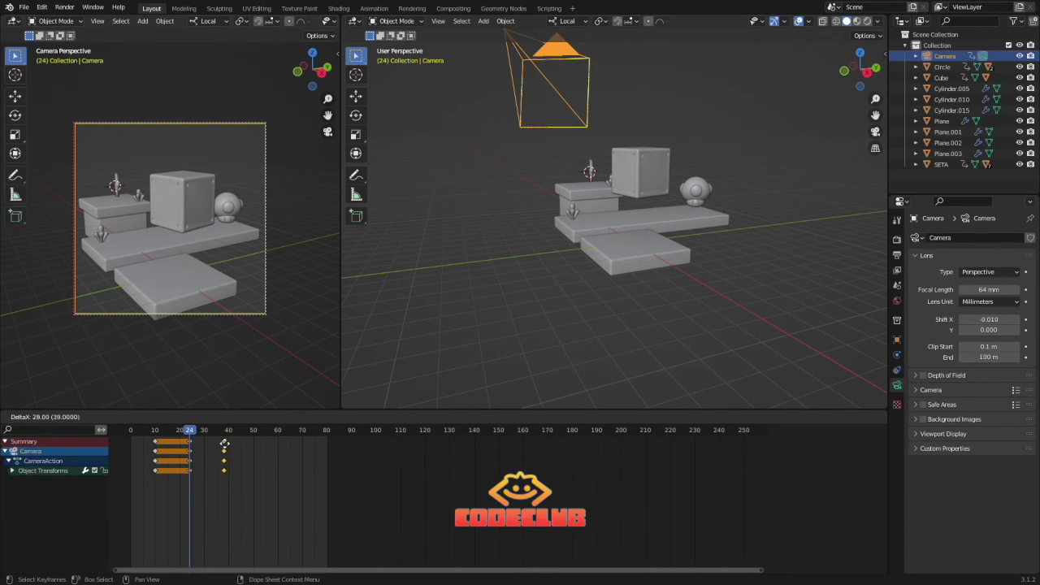
{"action": "left_click", "coordinate": [223, 444]}
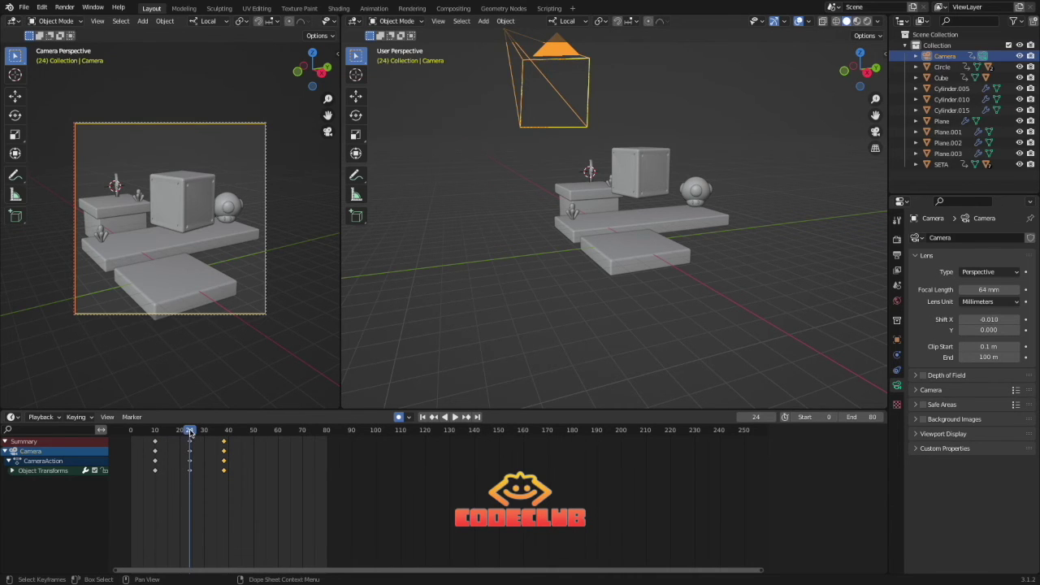
{"action": "key", "text": "space"}
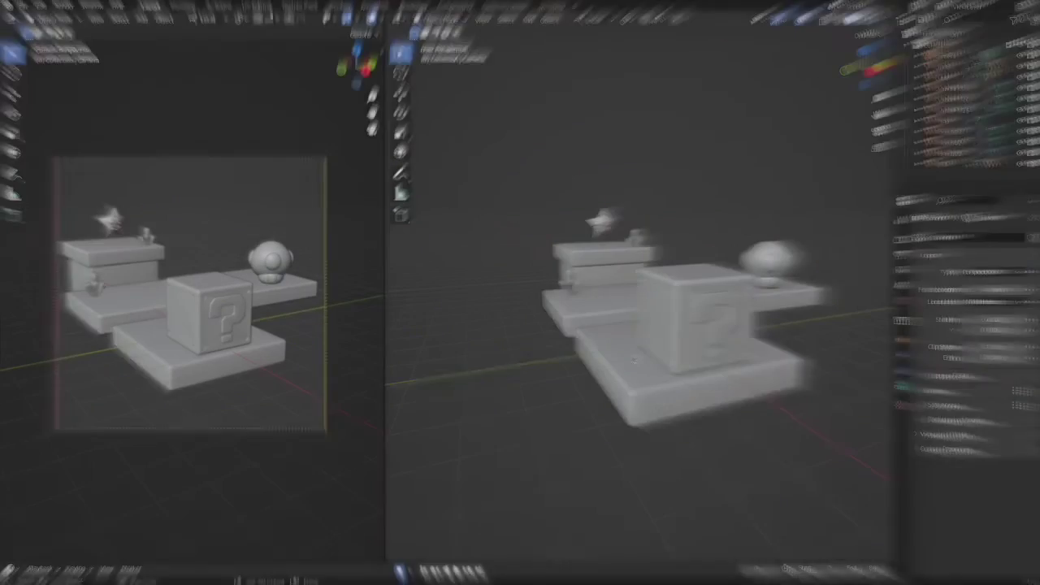
Add a plane, scale it up into a large floor, and lower it along Z beneath the platforms.
{"action": "key", "text": "shift+a"}
{"action": "mouse_move", "coordinate": [631, 357]}
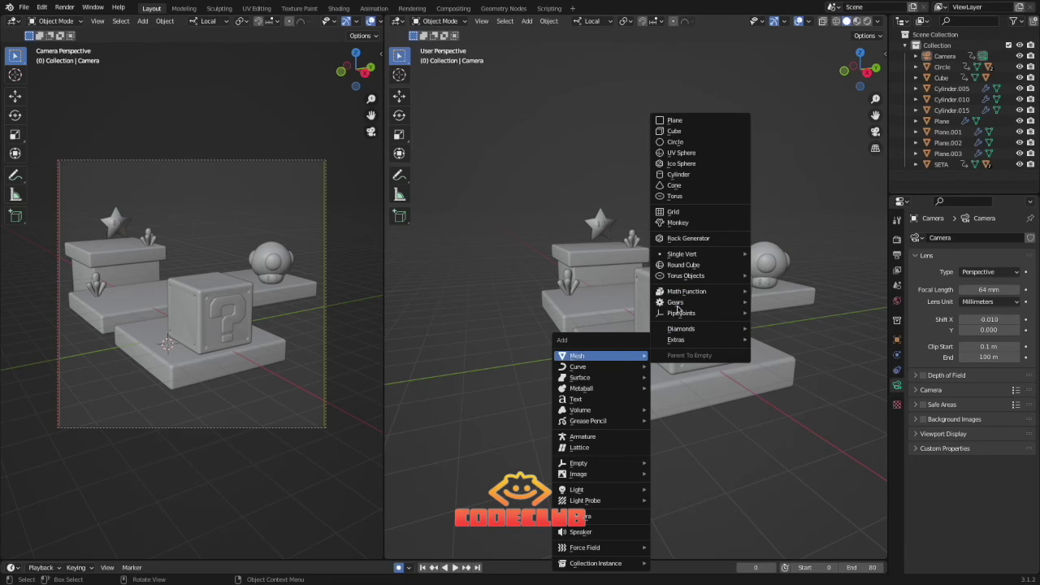
{"action": "mouse_move", "coordinate": [678, 305]}
{"action": "left_click", "coordinate": [674, 120]}
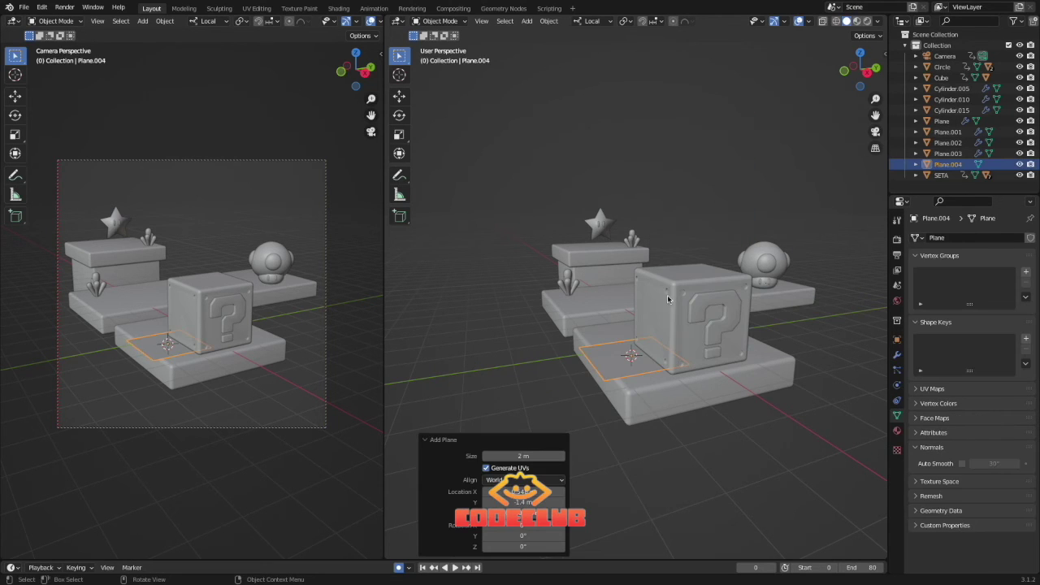
{"action": "key", "text": "s"}
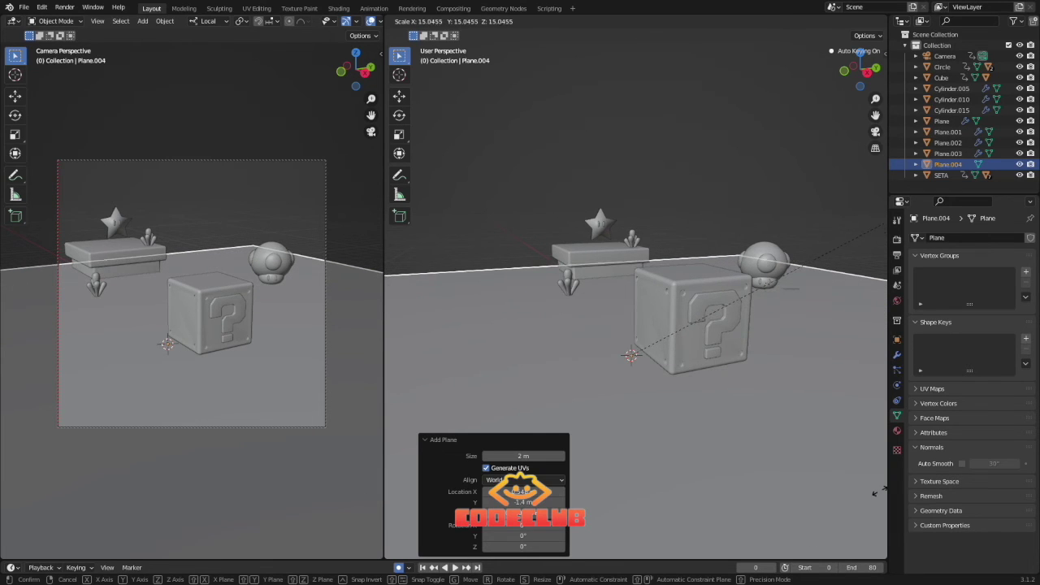
{"action": "left_click", "coordinate": [499, 47]}
{"action": "key", "text": "g"}
{"action": "key", "text": "z"}
{"action": "left_click", "coordinate": [663, 264]}
Add an area light and raise it along local Z above the scene.
{"action": "key", "text": "shift+a"}
{"action": "mouse_move", "coordinate": [650, 394]}
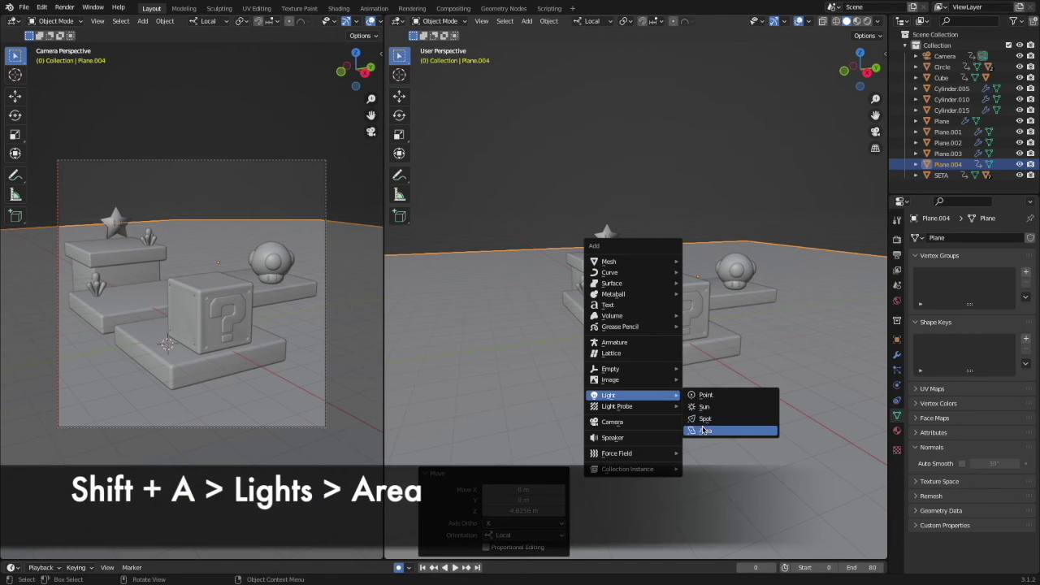
{"action": "left_click", "coordinate": [705, 429]}
{"action": "key", "text": "g"}
{"action": "key", "text": "z"}
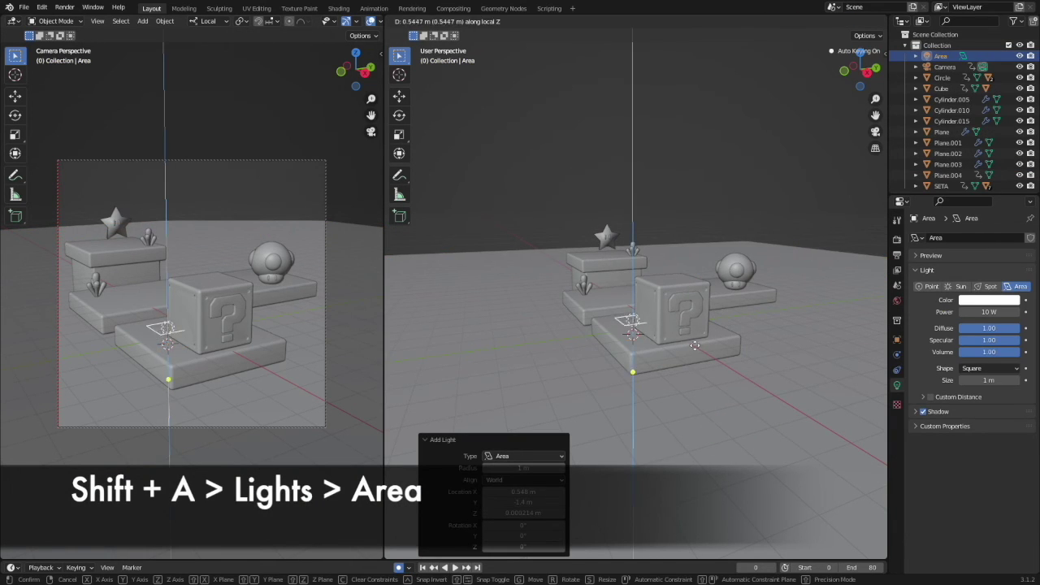
{"action": "left_click", "coordinate": [696, 186]}
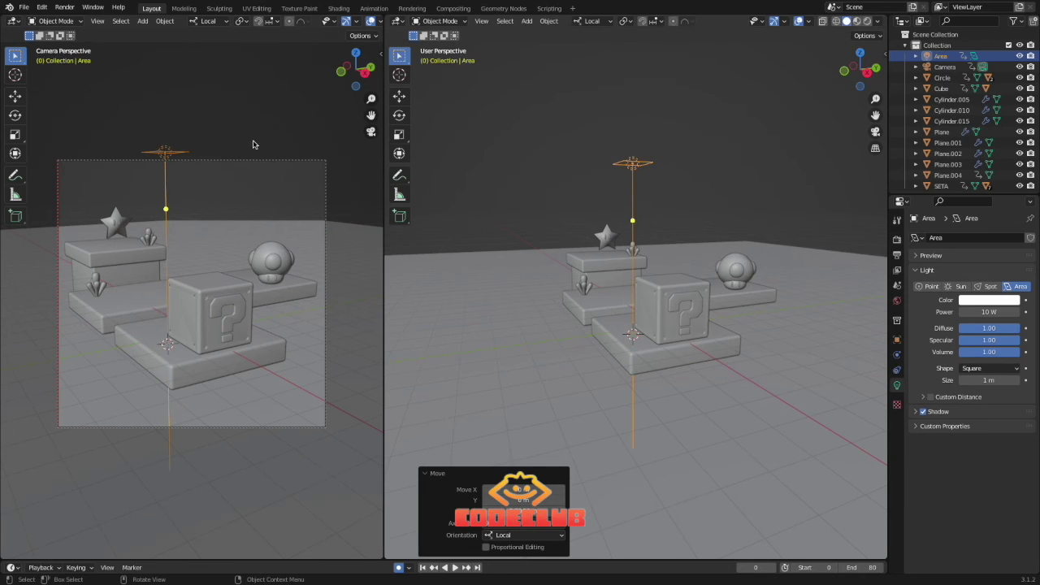
Switch the camera view to rendered shading and set the area light's power to 350 W.
{"action": "scroll", "coordinate": [348, 23], "scroll_direction": "down", "scroll_amount": 3}
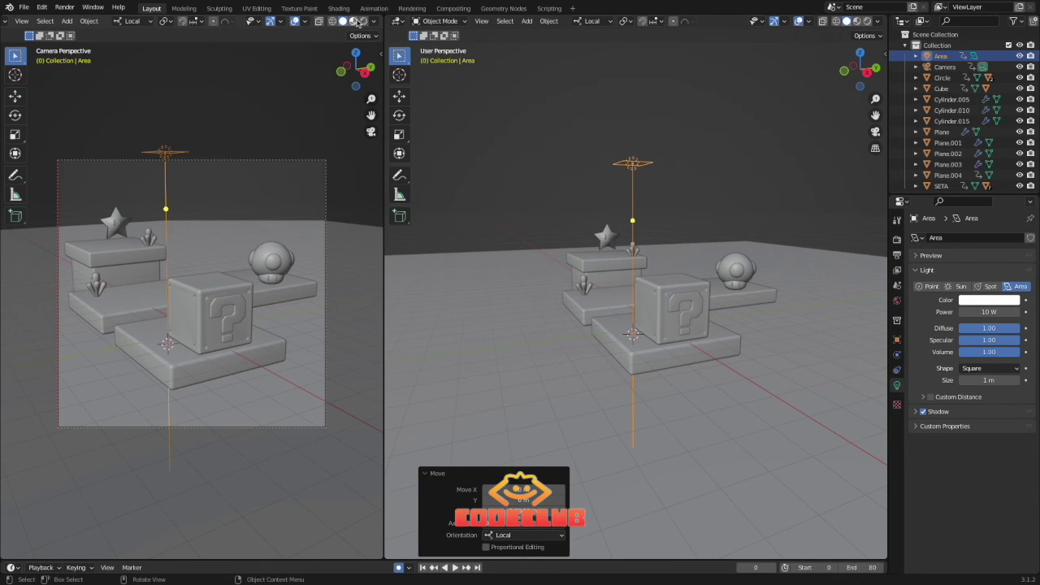
{"action": "left_click", "coordinate": [363, 22]}
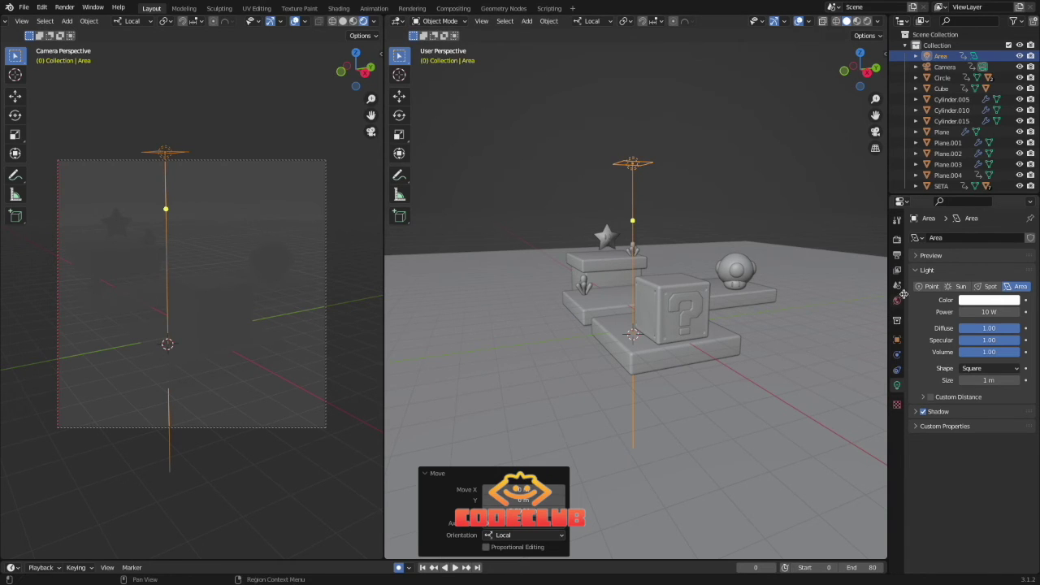
{"action": "double_click", "coordinate": [975, 312]}
{"action": "type", "text": "3"}
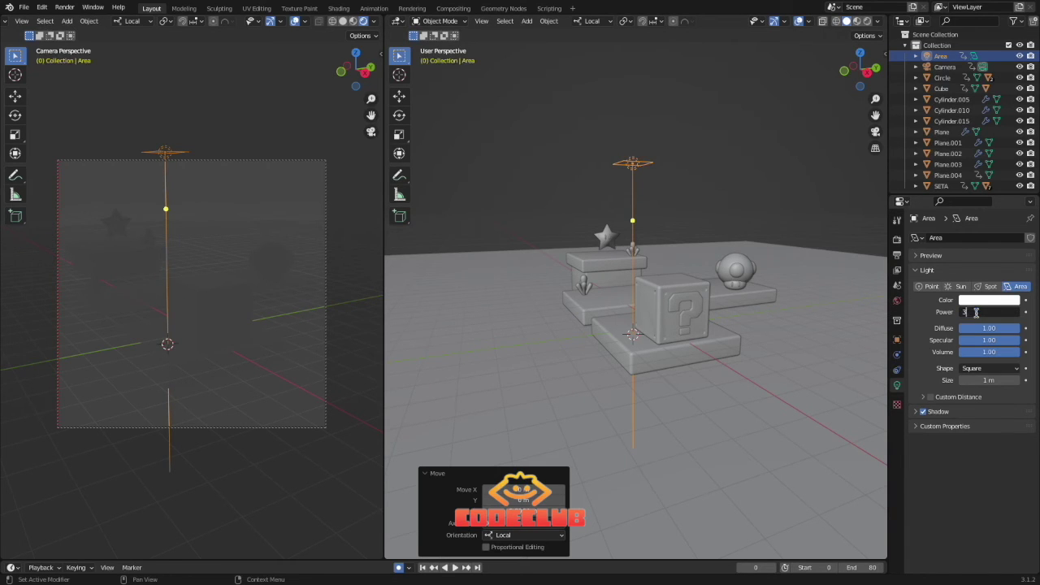
{"action": "type", "text": "50"}
{"action": "key", "text": "Return"}
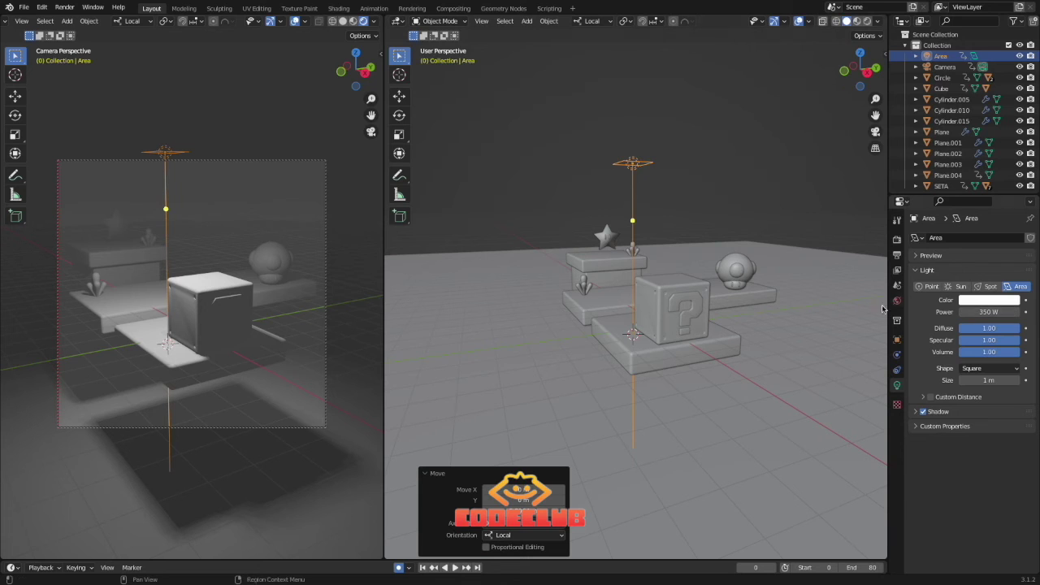
Enlarge the area light about 2.45 times, move it about 3.6 m along local X, and scale it about 2.1 times more.
{"action": "key", "text": "s"}
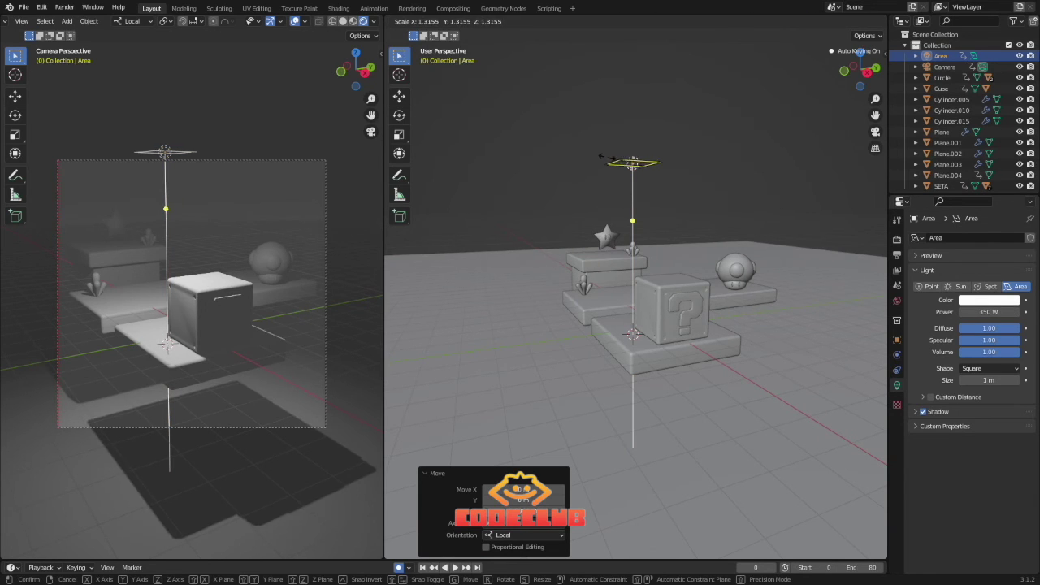
{"action": "left_click", "coordinate": [585, 160]}
{"action": "key", "text": "g"}
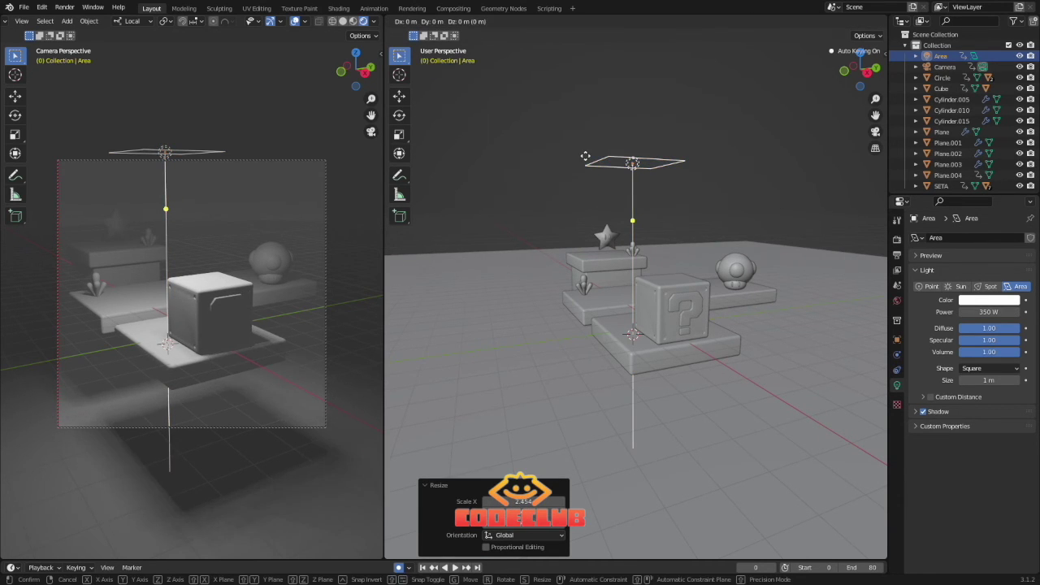
{"action": "key", "text": "x"}
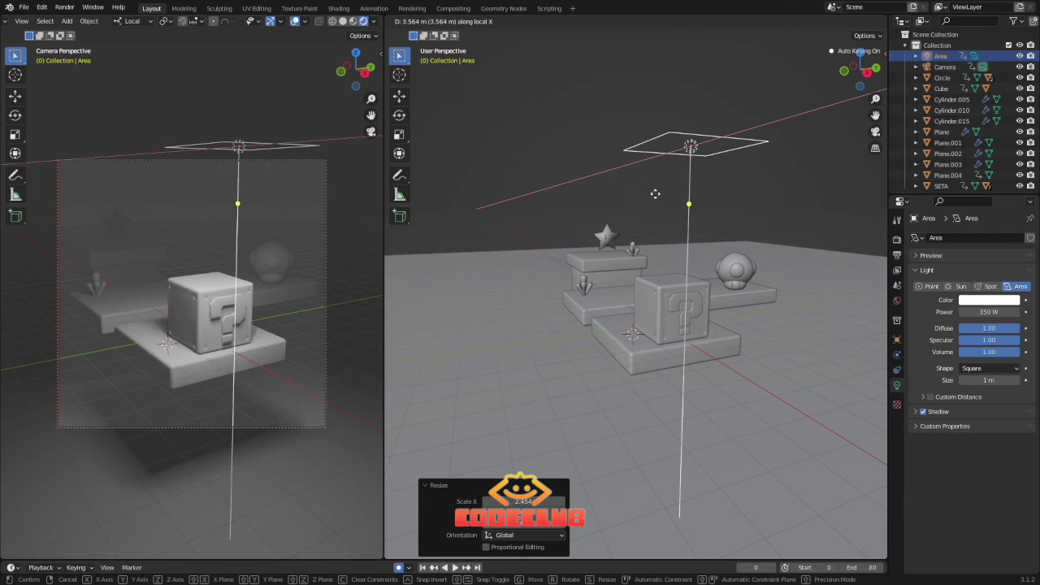
{"action": "left_click", "coordinate": [655, 193]}
{"action": "key", "text": "s"}
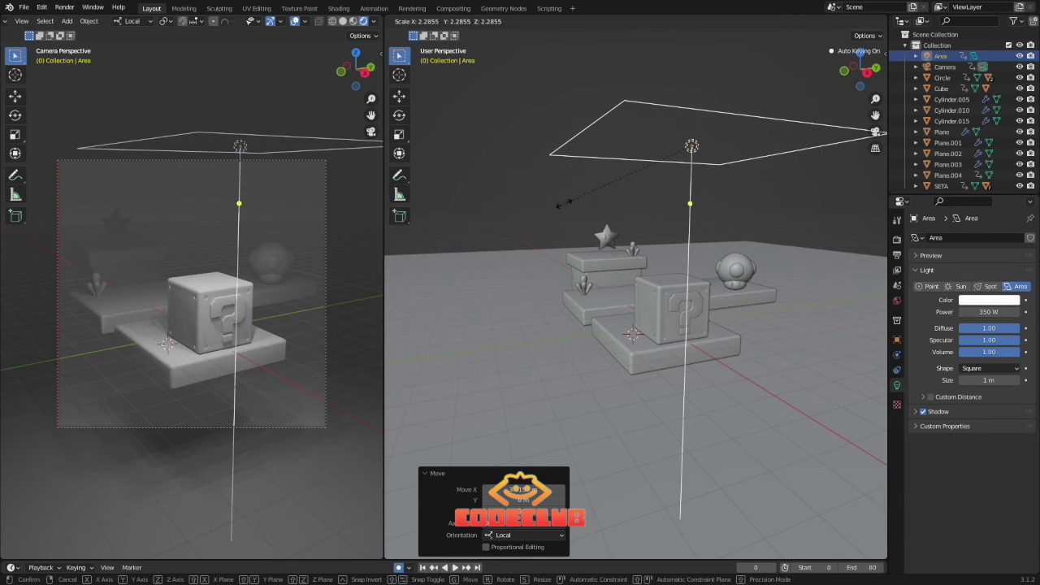
{"action": "left_click", "coordinate": [576, 205]}
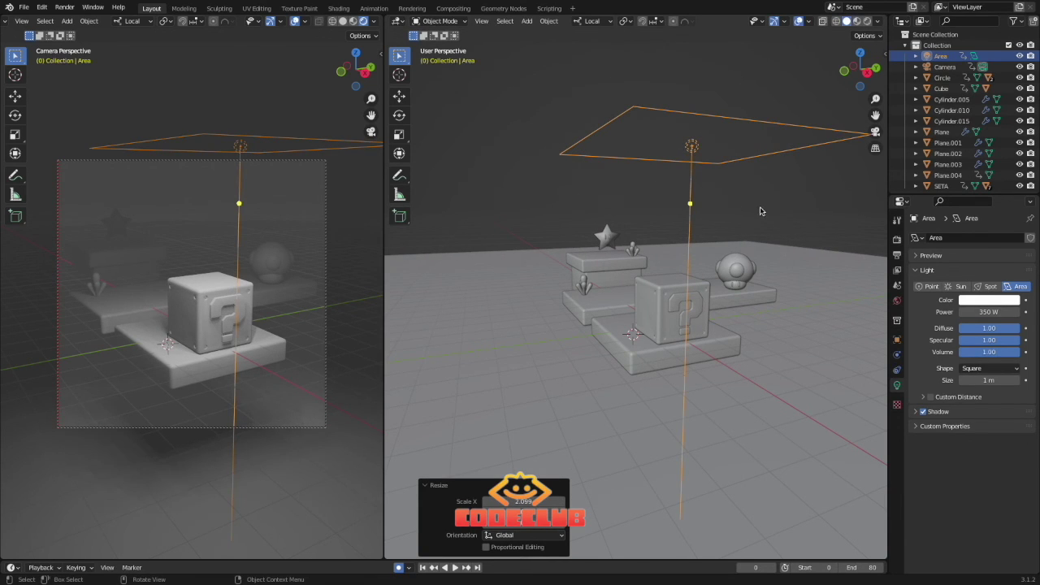
Create a new material for the floor plane and set its base color to hex 28CAE1.
{"action": "scroll", "coordinate": [701, 294], "scroll_direction": "down", "scroll_amount": 3}
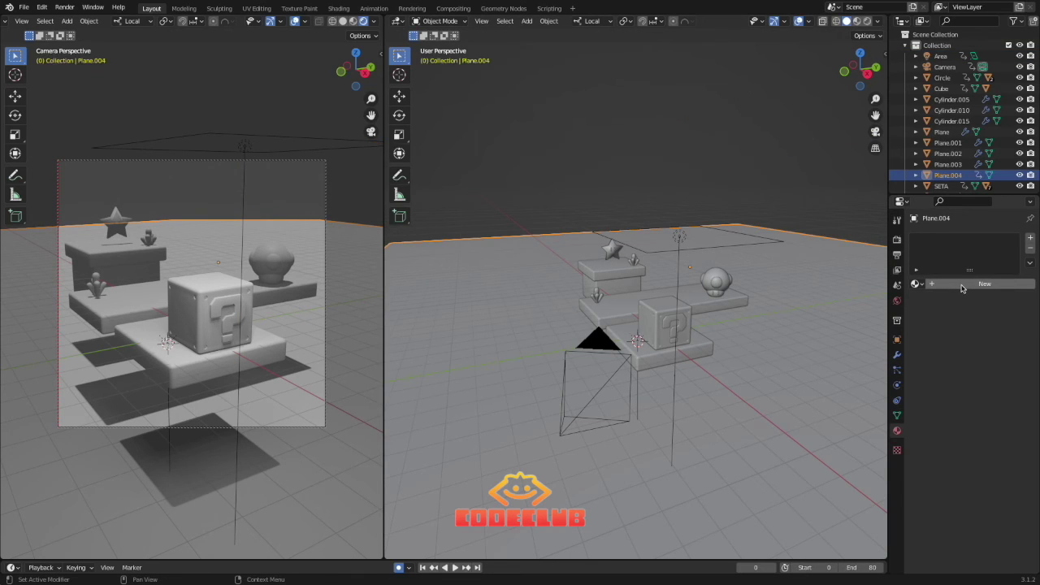
{"action": "left_click", "coordinate": [962, 286]}
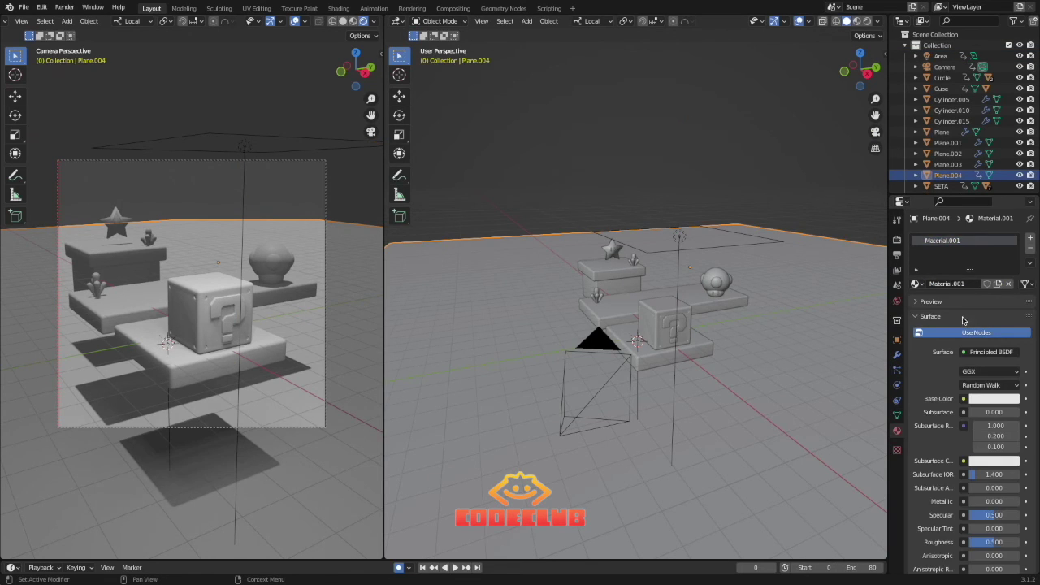
{"action": "left_click", "coordinate": [980, 399]}
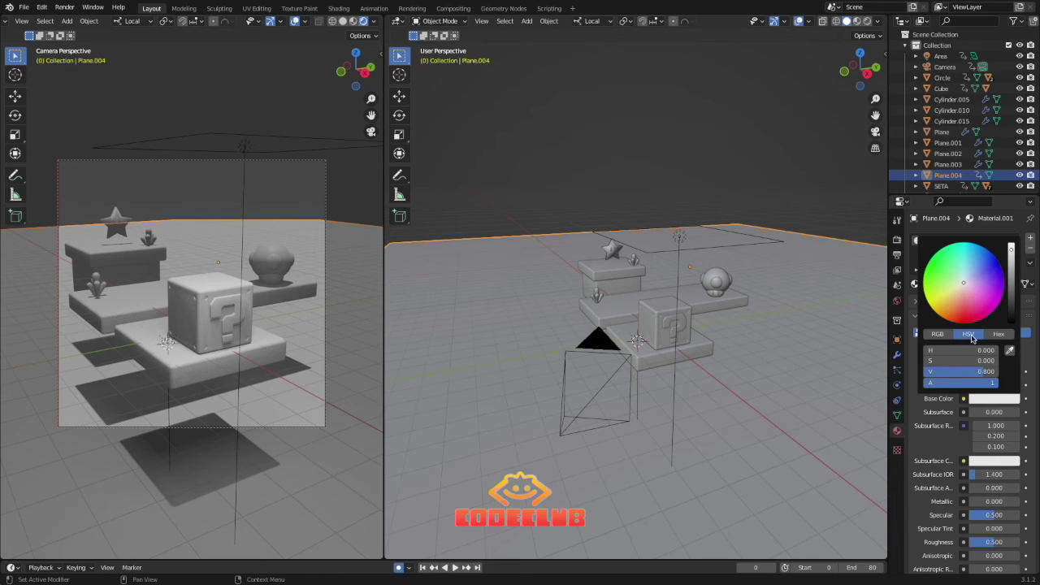
{"action": "left_click", "coordinate": [998, 335]}
{"action": "left_click", "coordinate": [968, 349]}
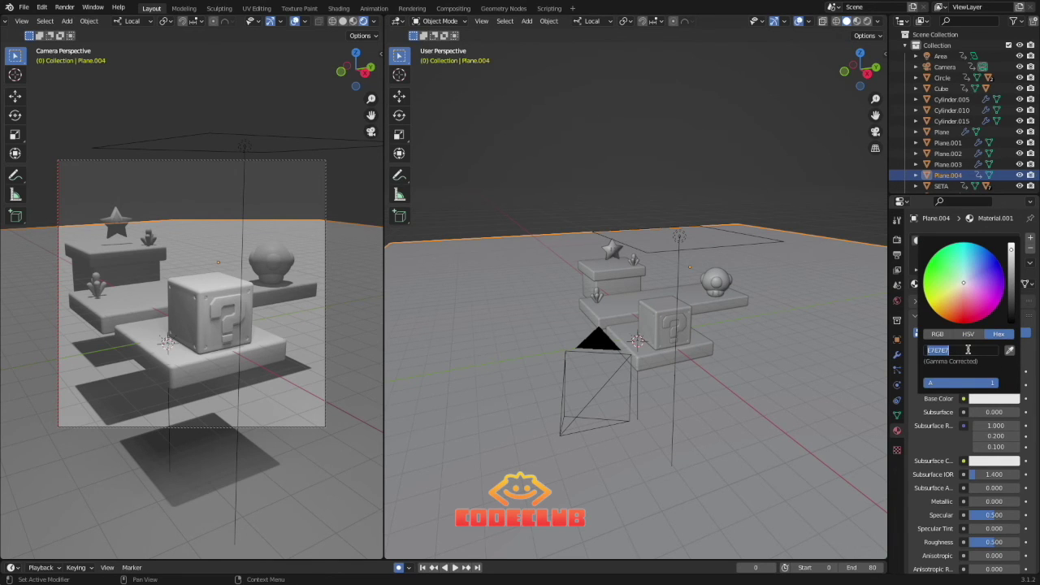
{"action": "type", "text": "28CAE1"}
{"action": "key", "text": "Return"}
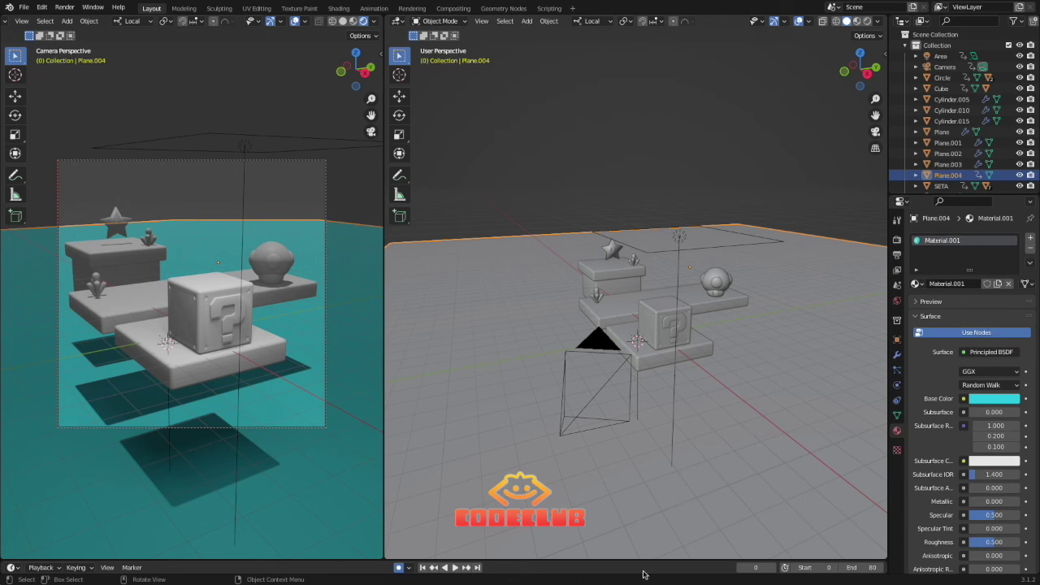
Set the world background color to hex F477DC and adjust its strength.
{"action": "left_click", "coordinate": [897, 301]}
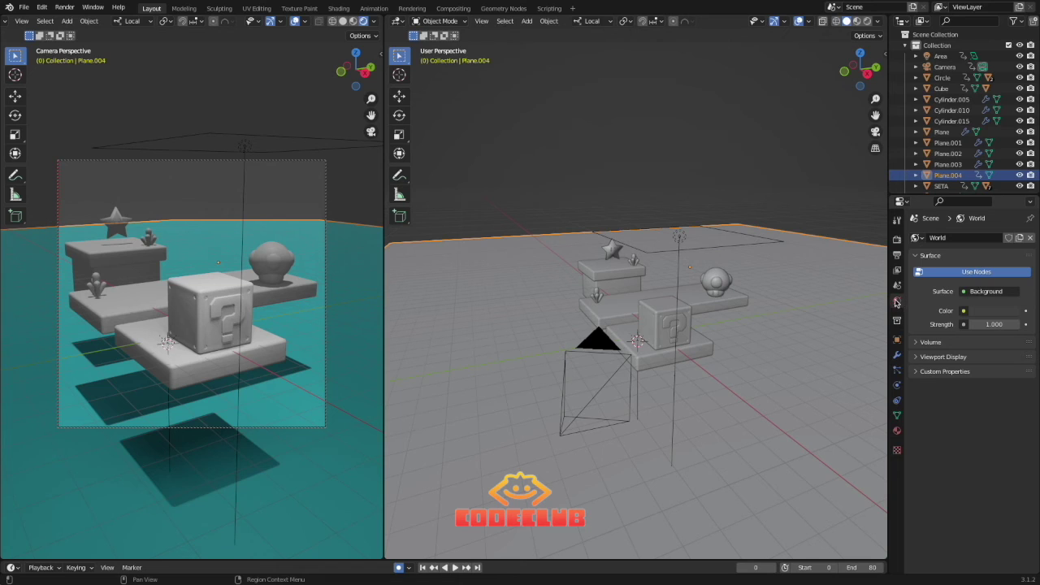
{"action": "left_click", "coordinate": [981, 312]}
{"action": "left_click", "coordinate": [977, 263]}
{"action": "type", "text": "F477DC"}
{"action": "key", "text": "Return"}
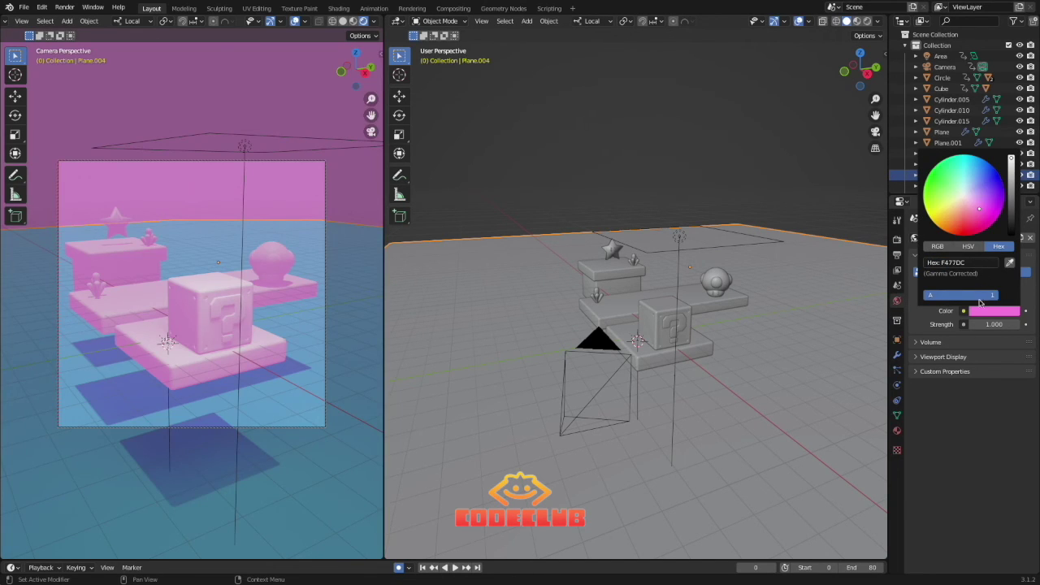
{"action": "mouse_move", "coordinate": [987, 324]}
{"action": "left_mouse_down"}
{"action": "mouse_move", "coordinate": [959, 324]}
{"action": "mouse_move", "coordinate": [1003, 324]}
{"action": "left_mouse_up"}
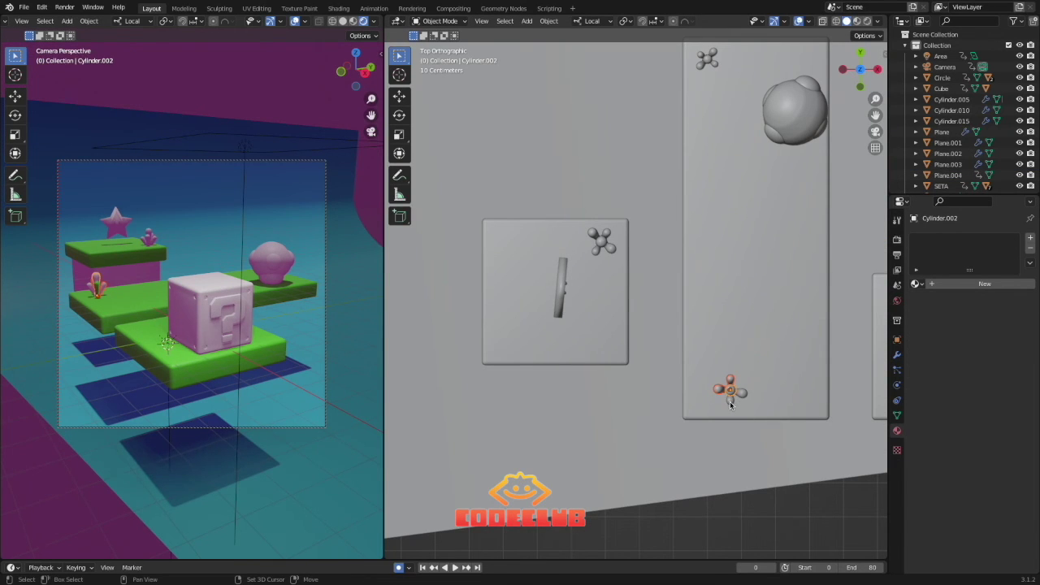
Select all parts of the three plants with the green one as the active object and link its material to them.
{"action": "left_click", "coordinate": [730, 401]}
{"action": "left_click", "coordinate": [597, 242]}
{"action": "left_click", "coordinate": [607, 240], "text": "shift"}
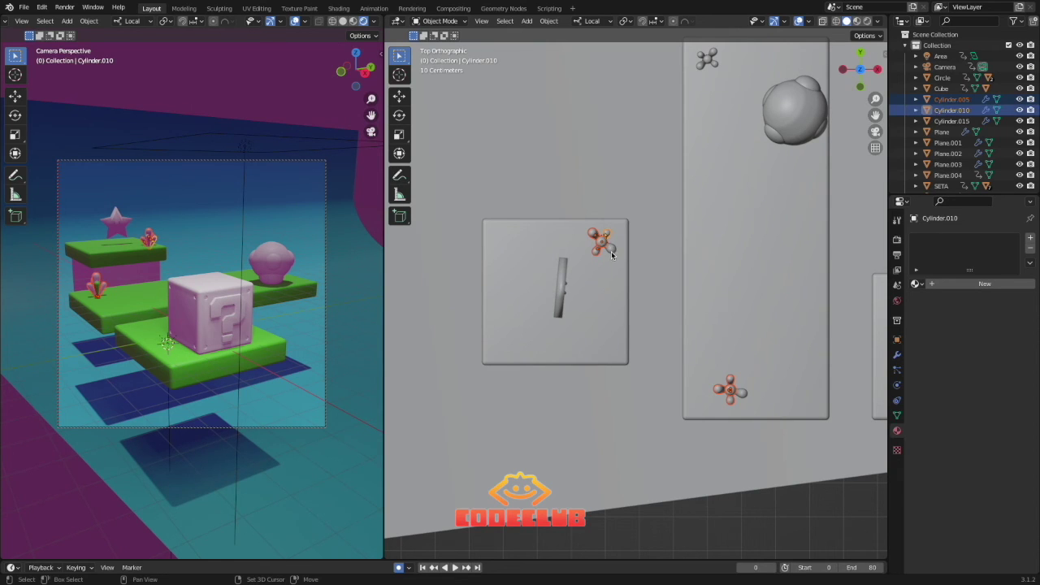
{"action": "left_click", "coordinate": [611, 251], "text": "shift"}
{"action": "left_click", "coordinate": [699, 62], "text": "shift"}
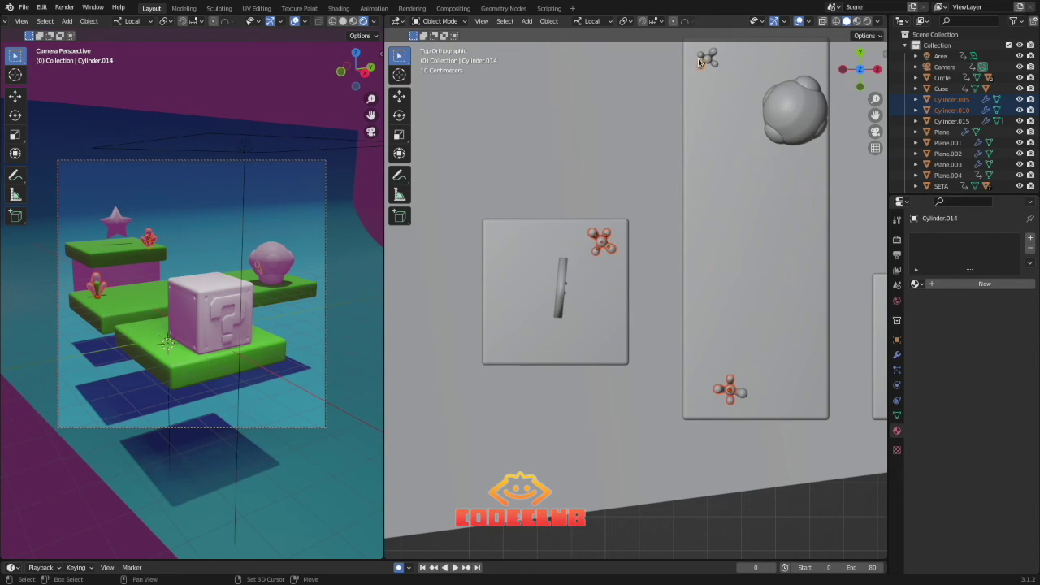
{"action": "left_click", "coordinate": [700, 56], "text": "shift"}
{"action": "left_click", "coordinate": [706, 58], "text": "shift"}
{"action": "left_click", "coordinate": [712, 53], "text": "shift"}
{"action": "left_click", "coordinate": [717, 65], "text": "shift"}
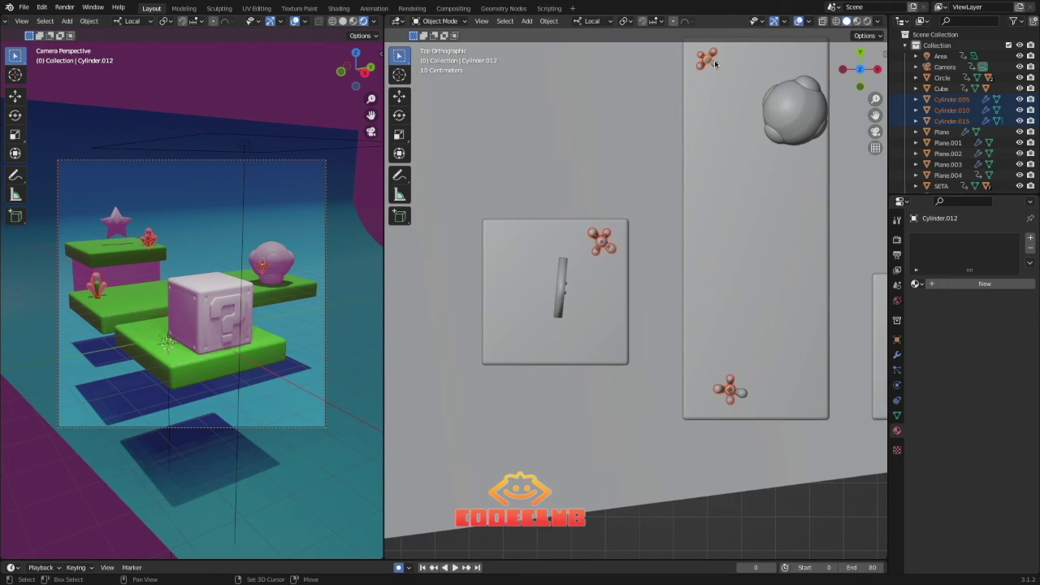
{"action": "left_click", "coordinate": [749, 394], "text": "shift"}
{"action": "left_click", "coordinate": [744, 395], "text": "shift"}
{"action": "key", "text": "super+l"}
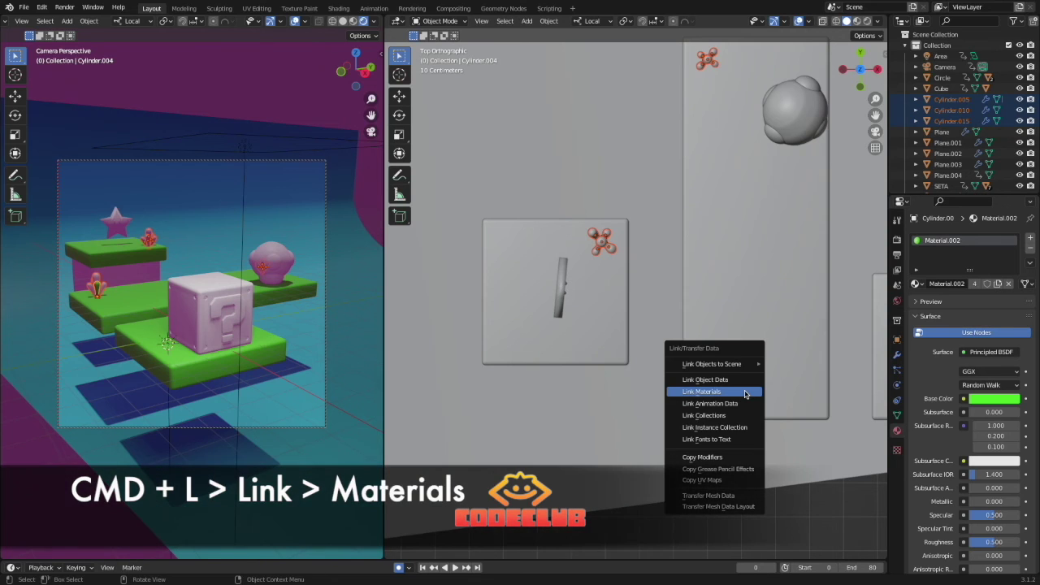
{"action": "left_click", "coordinate": [745, 393]}
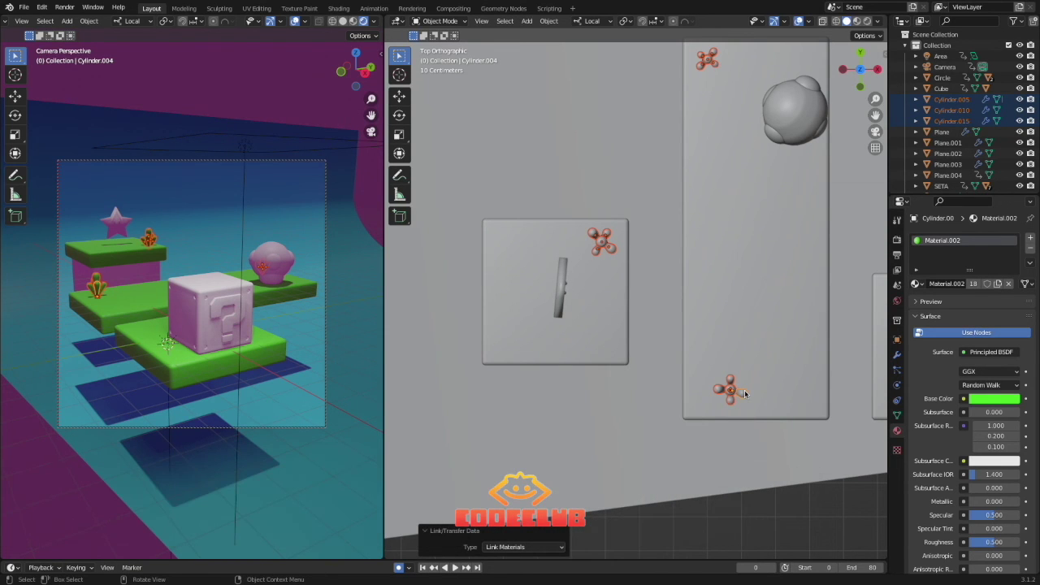
Set the base color of the question block's material to hex FBF230.
{"action": "middle_click_drag", "start_coordinate": [658, 406], "coordinate": [728, 304]}
{"action": "scroll", "coordinate": [729, 307], "scroll_direction": "down", "scroll_amount": 3}
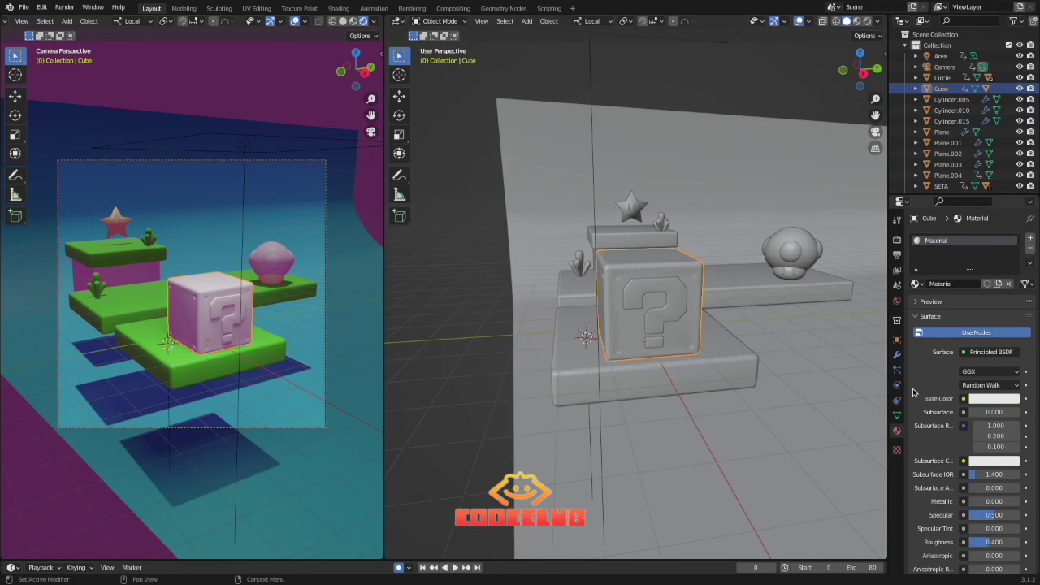
{"action": "left_click", "coordinate": [686, 336]}
{"action": "left_click", "coordinate": [677, 340]}
{"action": "left_click", "coordinate": [1006, 398]}
{"action": "left_click", "coordinate": [980, 352]}
{"action": "type", "text": "FBF230"}
{"action": "key", "text": "Return"}
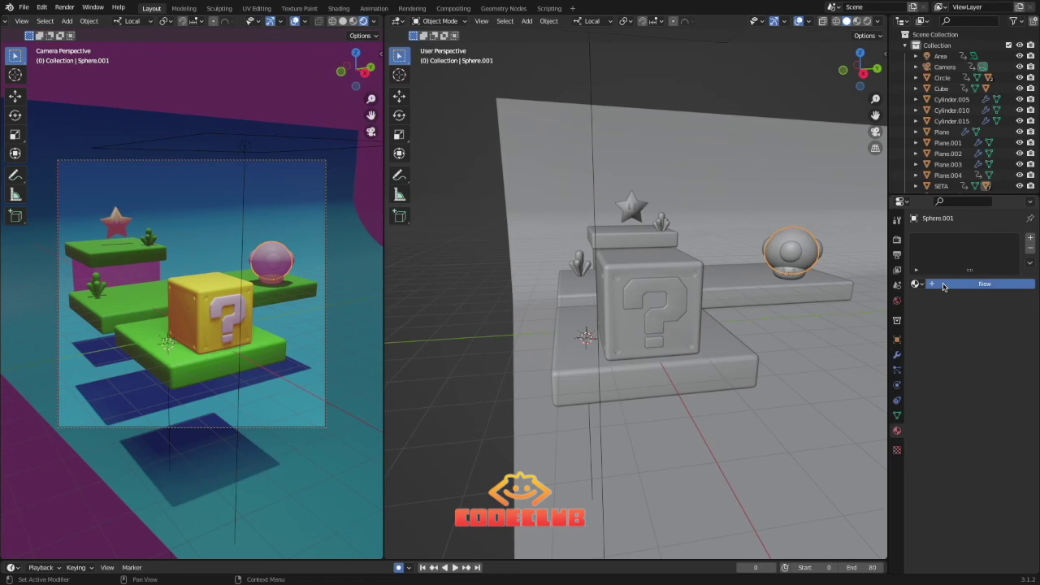
Create a new material for the mushroom cap and set its base color to hex E72020.
{"action": "left_click", "coordinate": [945, 284]}
{"action": "left_click", "coordinate": [983, 399]}
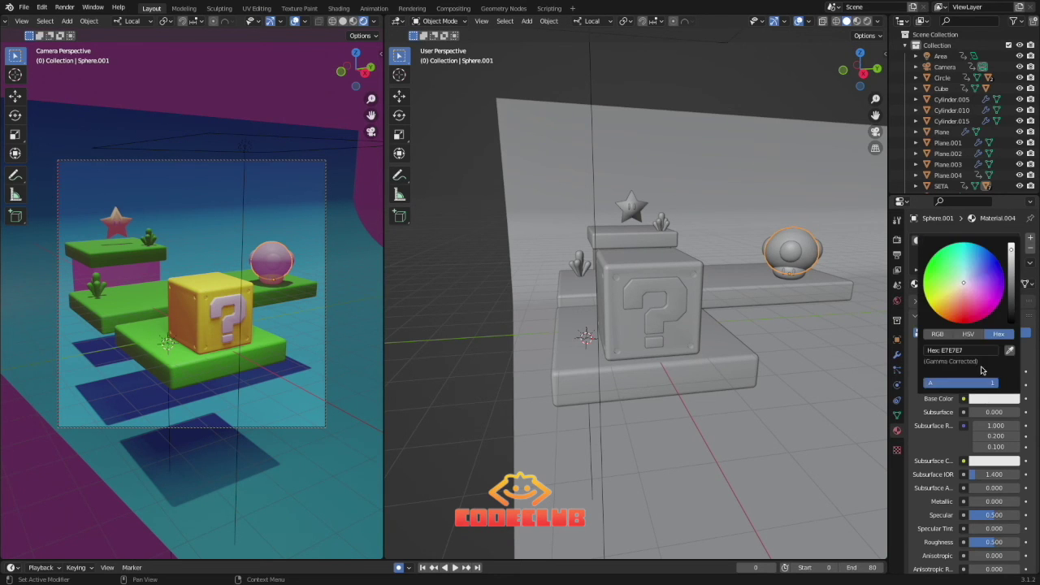
{"action": "left_click", "coordinate": [978, 350]}
{"action": "type", "text": "e72020"}
{"action": "key", "text": "Return"}
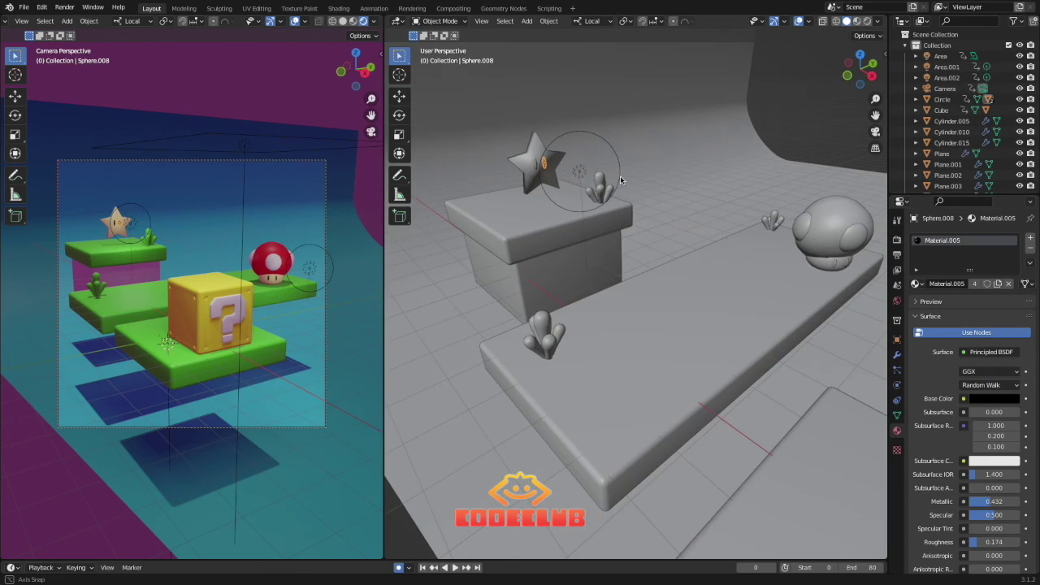
Change the star material's surface shader to Emission and adjust the emission strength.
{"action": "left_click", "coordinate": [519, 160]}
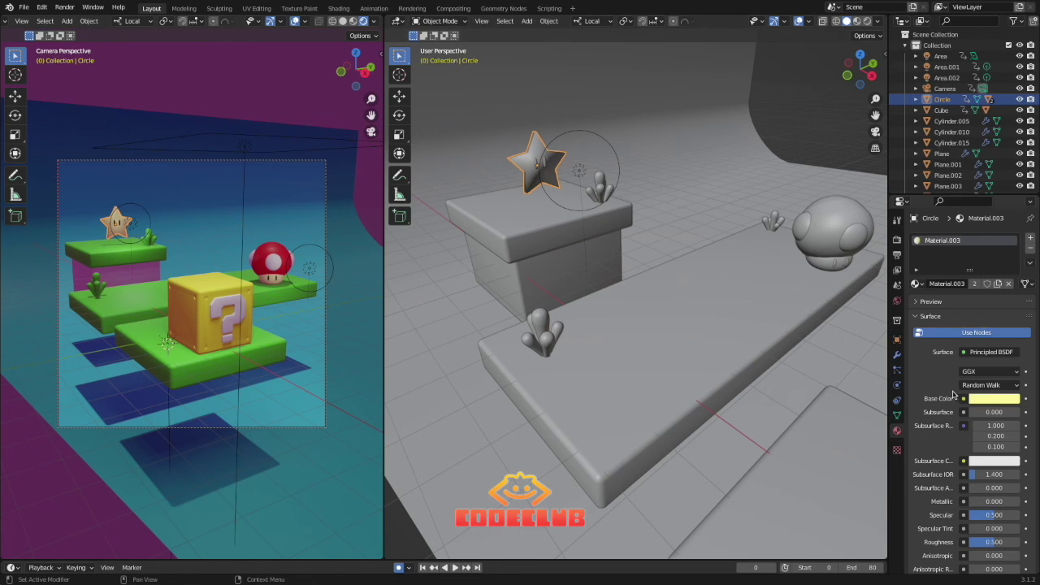
{"action": "left_click", "coordinate": [988, 351]}
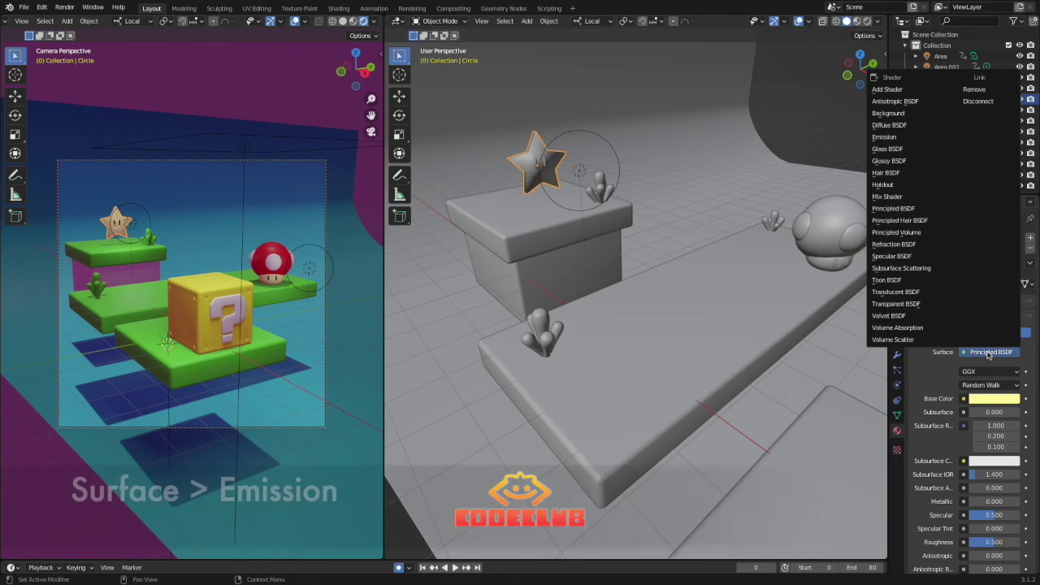
{"action": "left_click", "coordinate": [889, 136]}
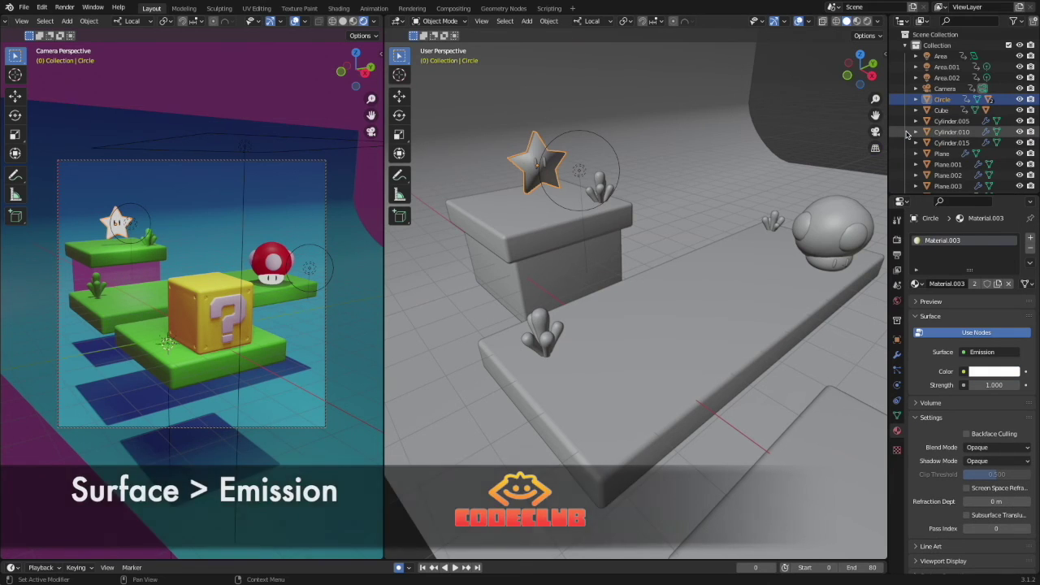
{"action": "left_click_drag", "start_coordinate": [993, 385], "coordinate": [957, 385]}
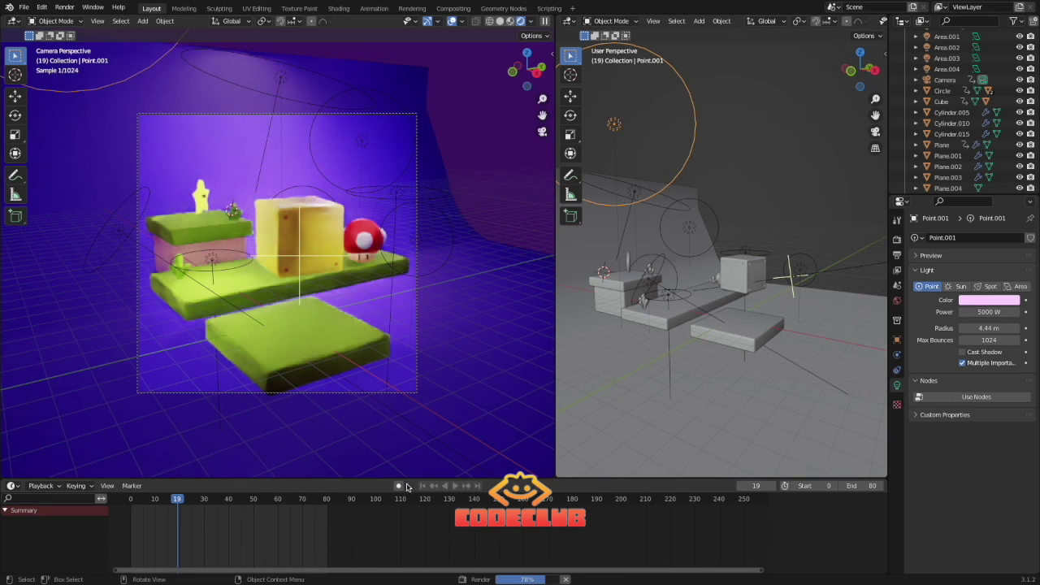
Shrink the timeline and narrow the camera view so the user perspective viewport takes most of the window.
{"action": "left_click_drag", "start_coordinate": [520, 480], "coordinate": [519, 534]}
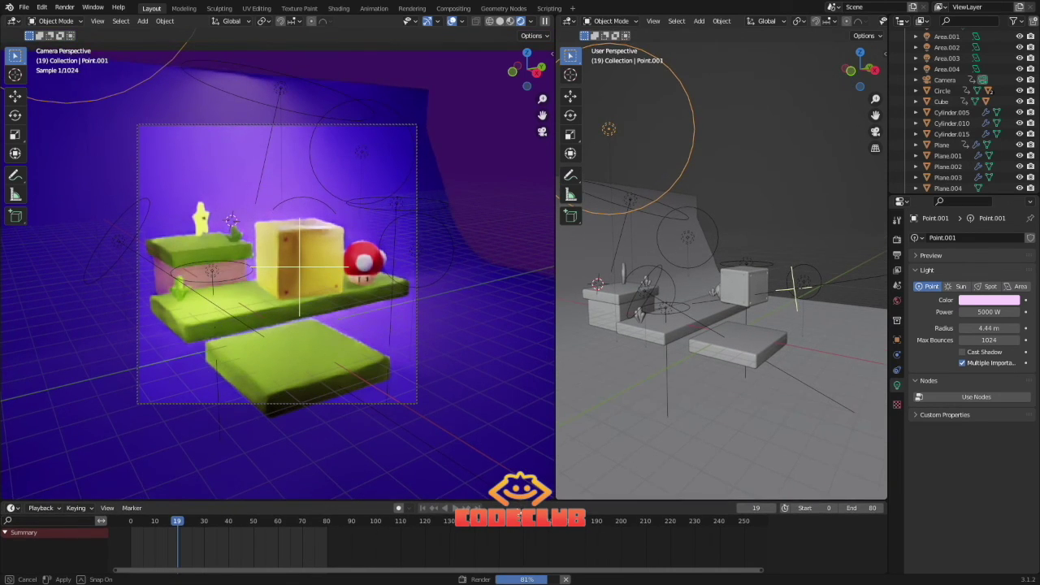
{"action": "left_click_drag", "start_coordinate": [556, 299], "coordinate": [153, 299]}
{"action": "left_click", "coordinate": [180, 554]}
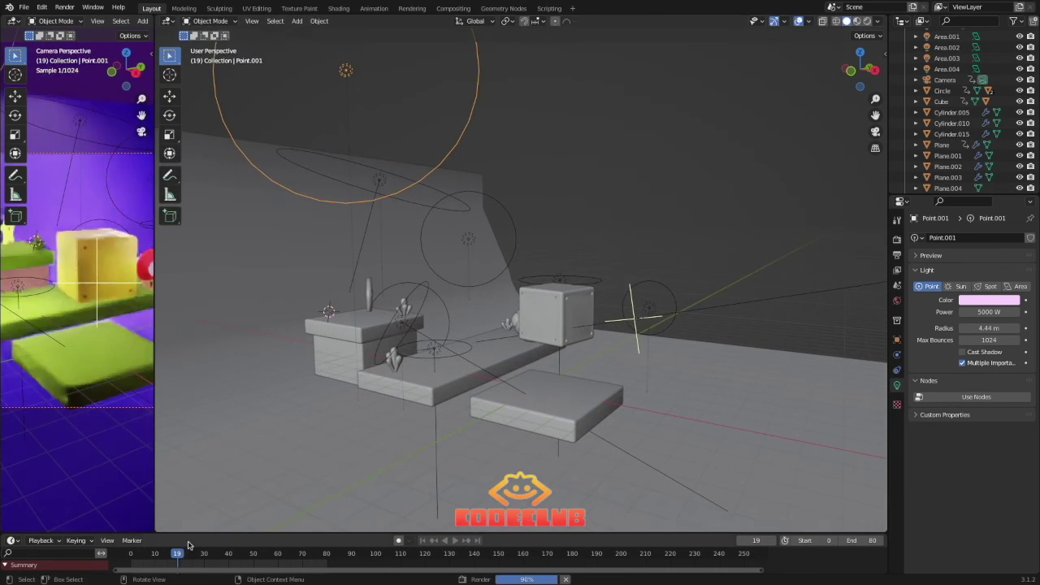
Examine the color and power settings of the point light beside the front platform and the tilted disk area light.
{"action": "middle_click_drag", "start_coordinate": [664, 305], "coordinate": [574, 317]}
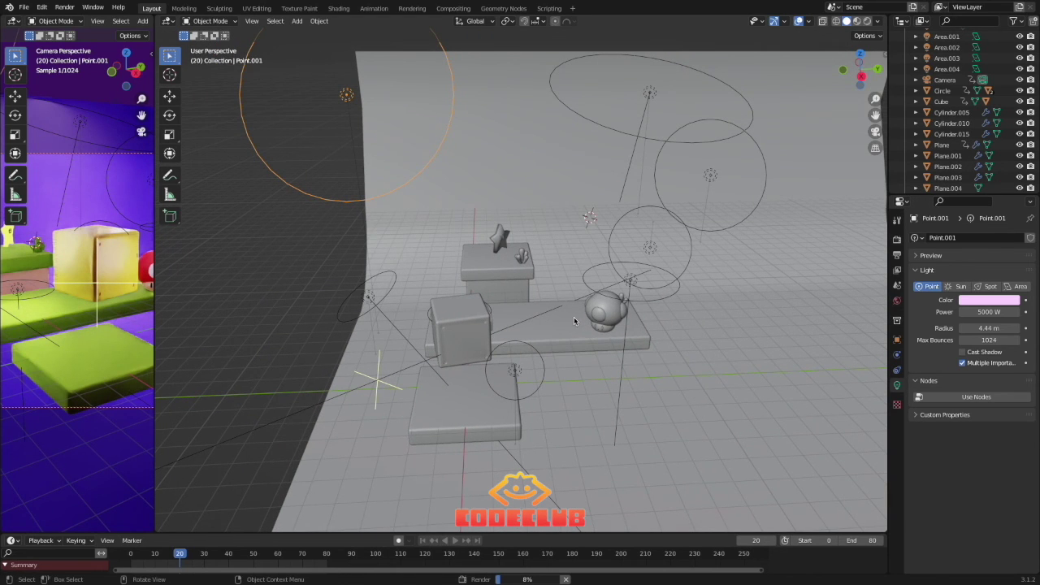
{"action": "left_click", "coordinate": [513, 370]}
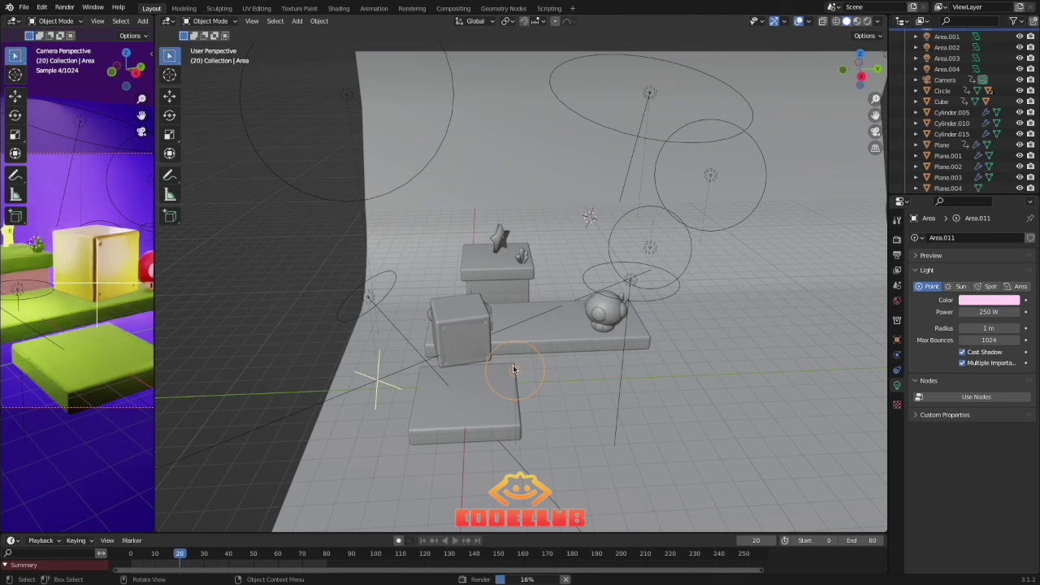
{"action": "mouse_move", "coordinate": [510, 384]}
{"action": "middle_mouse_down"}
{"action": "mouse_move", "coordinate": [530, 347]}
{"action": "mouse_move", "coordinate": [505, 363]}
{"action": "mouse_move", "coordinate": [512, 377]}
{"action": "middle_mouse_up"}
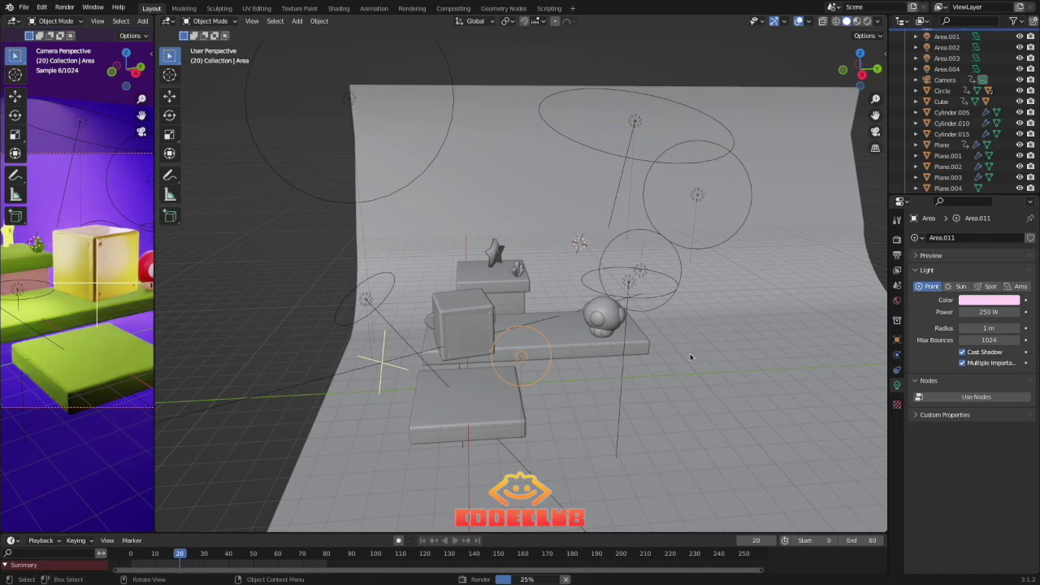
{"action": "left_click", "coordinate": [985, 302]}
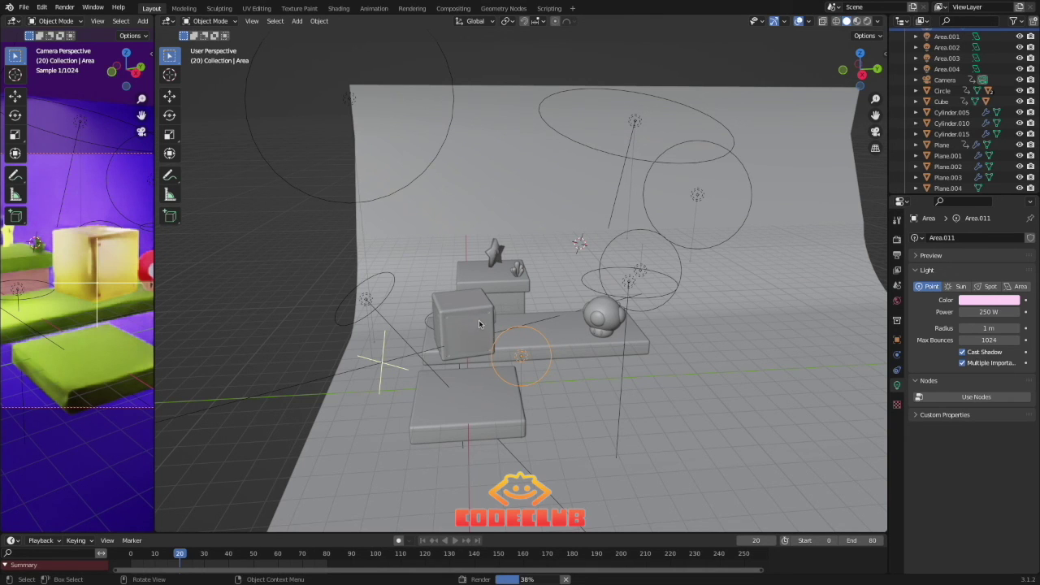
{"action": "left_click", "coordinate": [368, 300]}
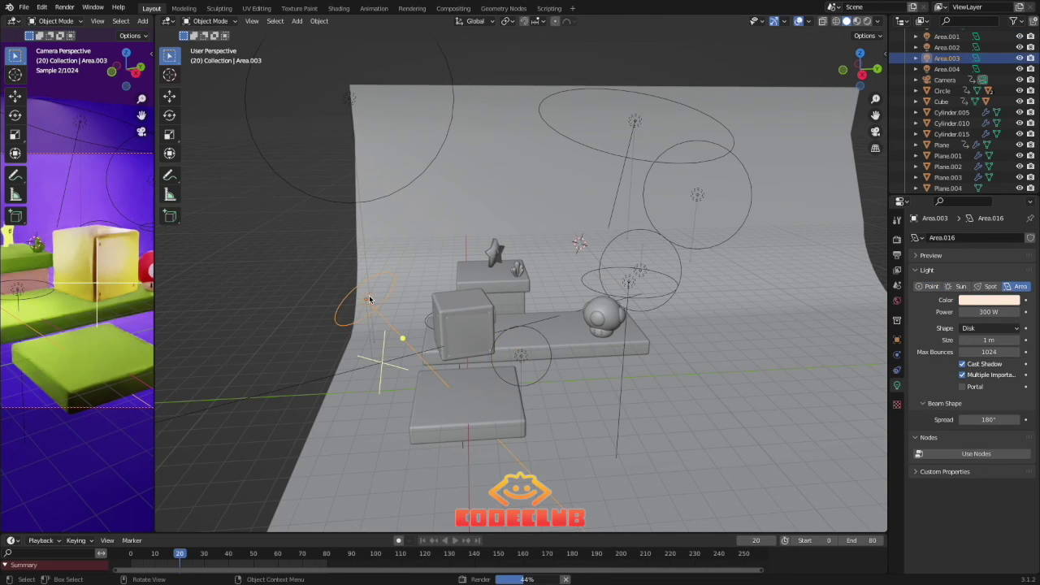
{"action": "middle_click_drag", "start_coordinate": [368, 300], "coordinate": [480, 359]}
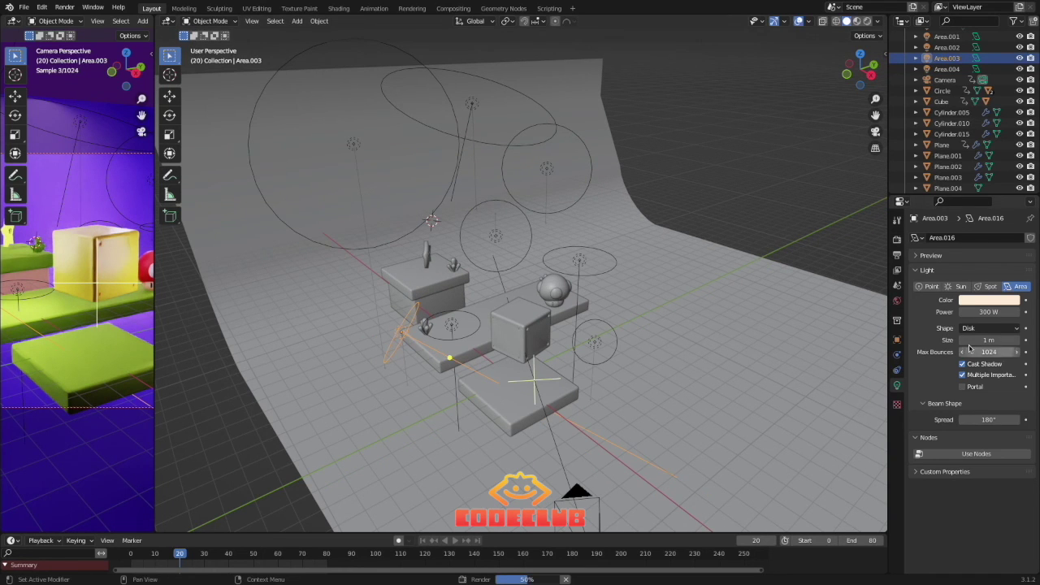
{"action": "left_click", "coordinate": [985, 302]}
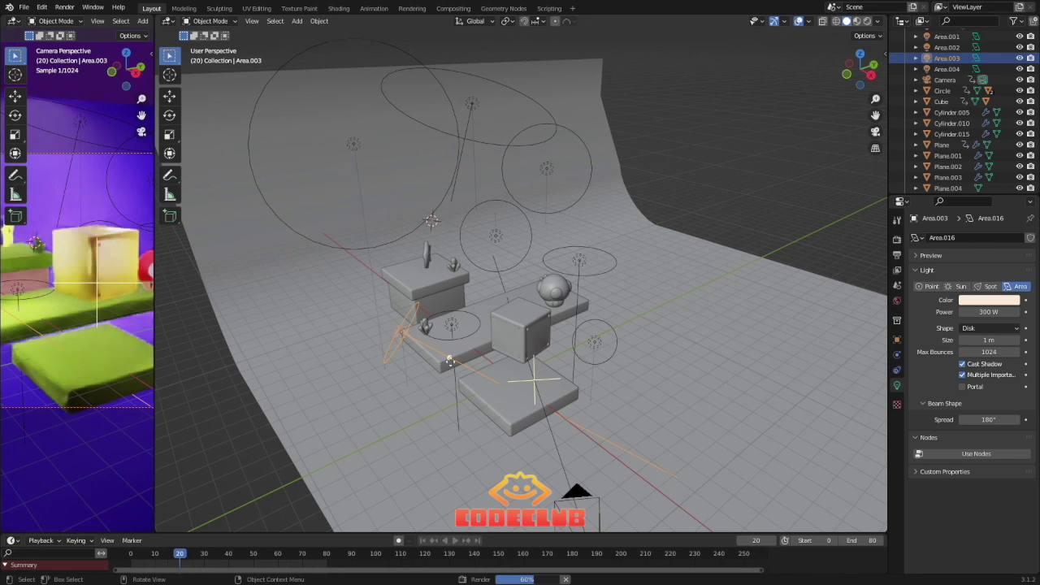
Examine the settings of the disk lights above the plant and the mushroom, and of the large point light.
{"action": "middle_click_drag", "start_coordinate": [491, 332], "coordinate": [465, 303]}
{"action": "left_click", "coordinate": [465, 303]}
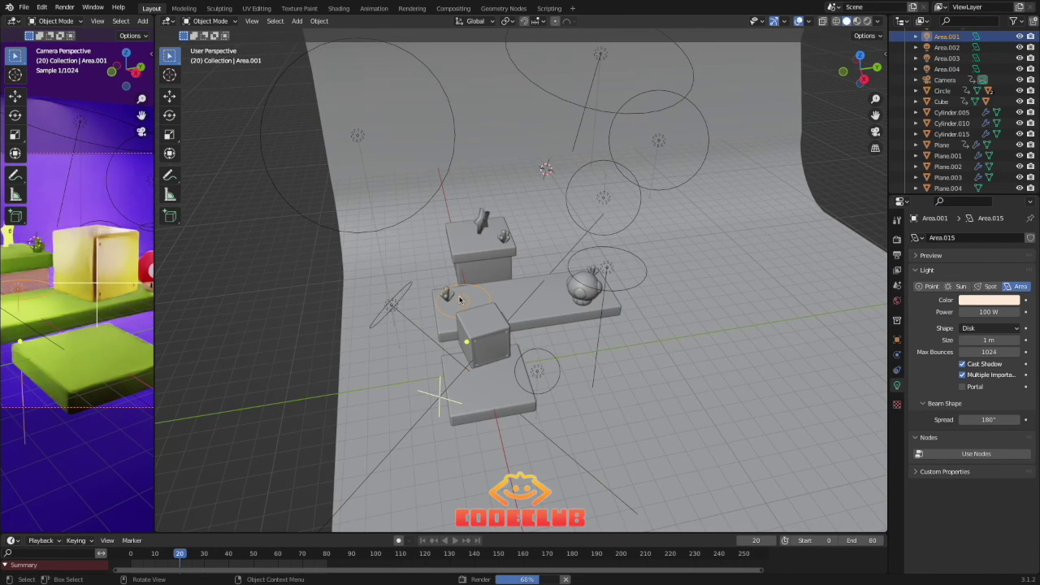
{"action": "left_click", "coordinate": [604, 272]}
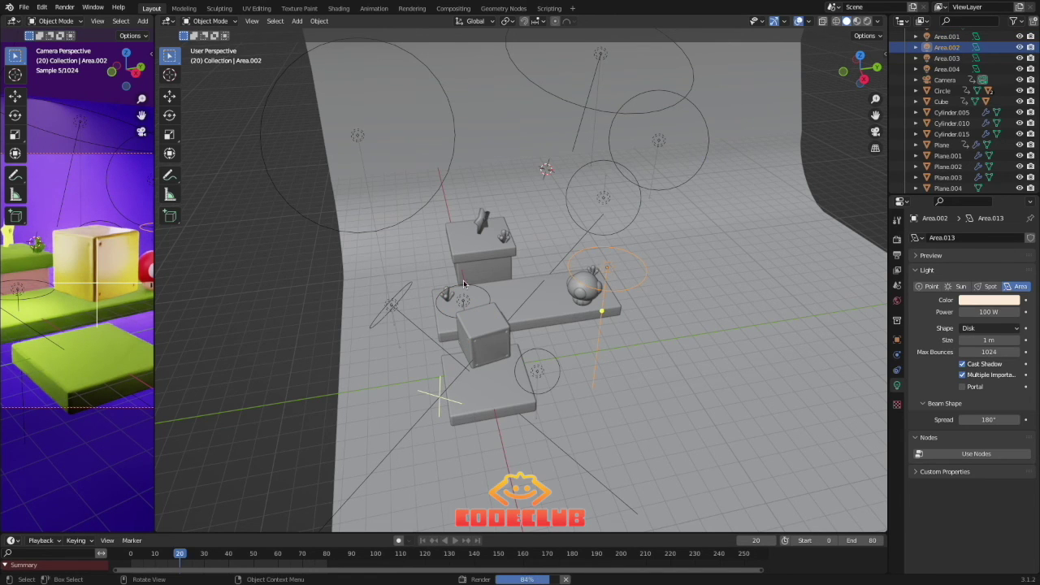
{"action": "middle_click_drag", "start_coordinate": [526, 228], "coordinate": [499, 240]}
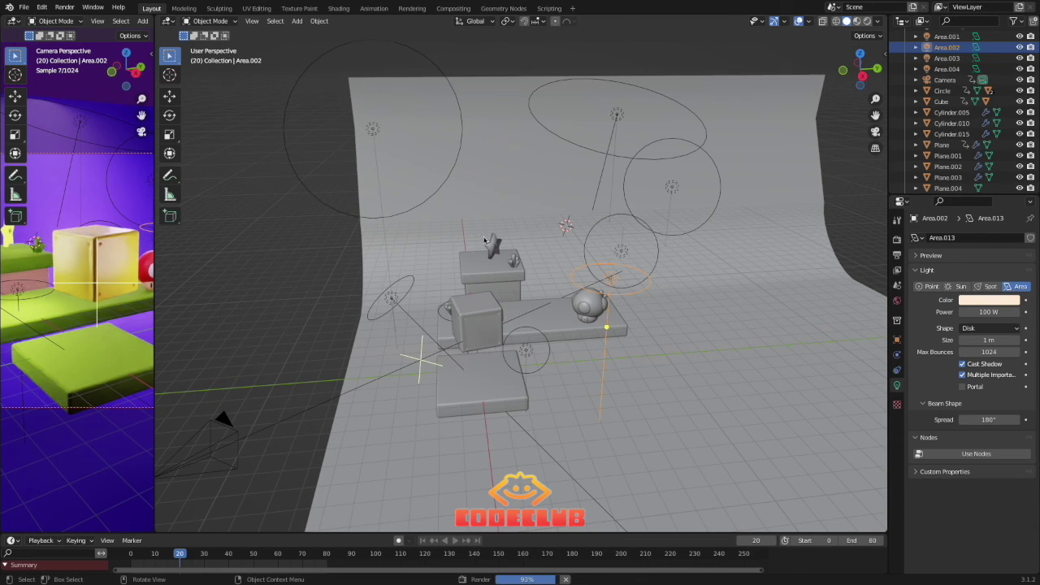
{"action": "left_click", "coordinate": [372, 132]}
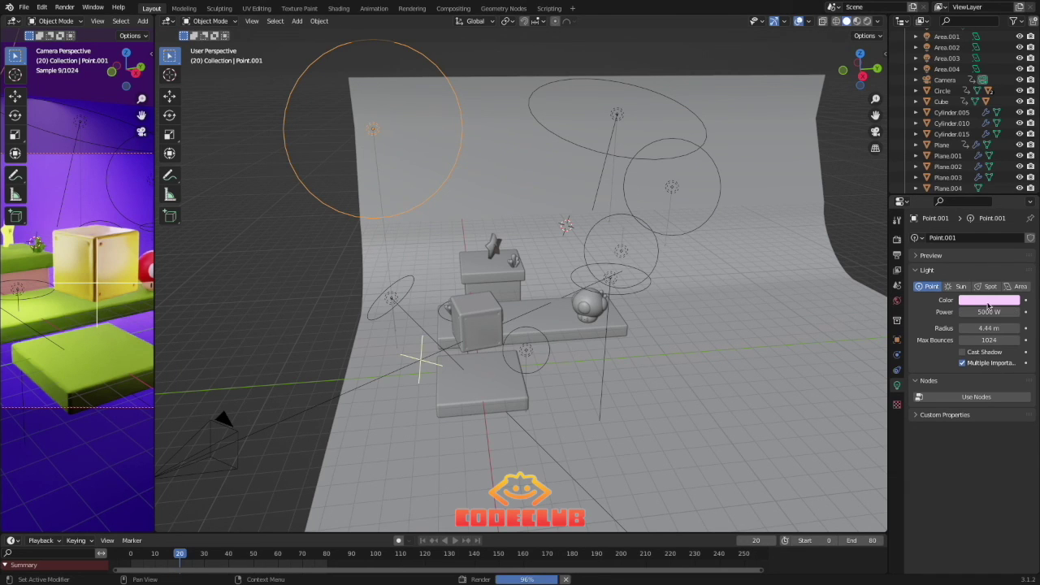
{"action": "middle_click_drag", "start_coordinate": [604, 213], "coordinate": [565, 216]}
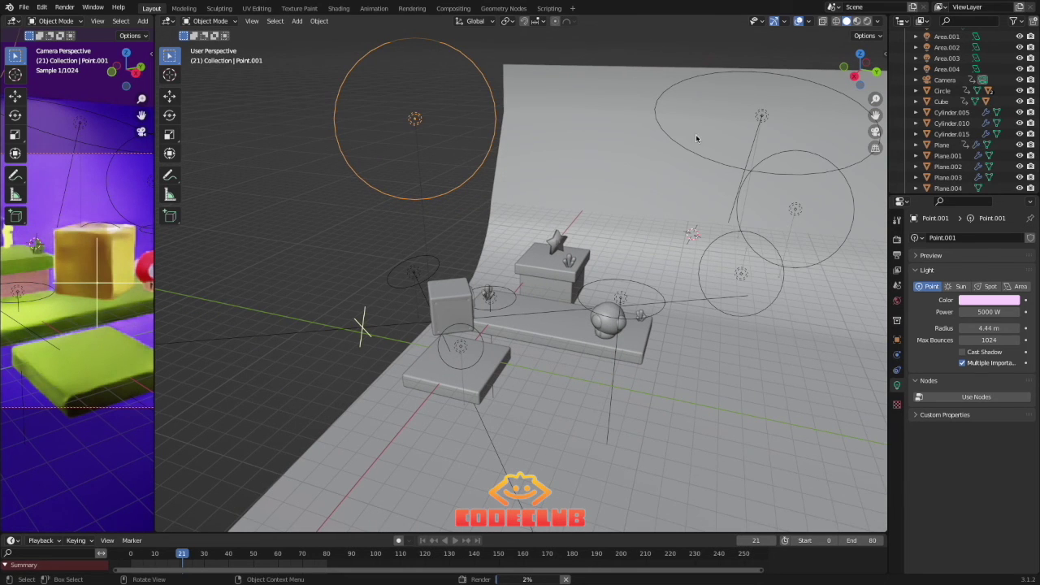
Examine the color and power settings of the two point lights beside the backdrop and the disk area light above them.
{"action": "left_click", "coordinate": [739, 273]}
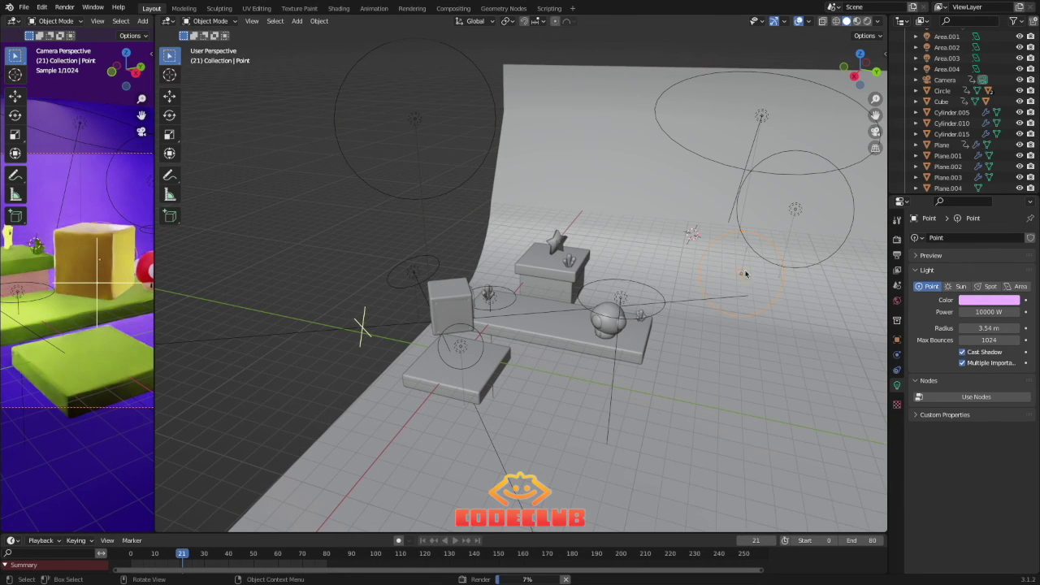
{"action": "left_click", "coordinate": [793, 213]}
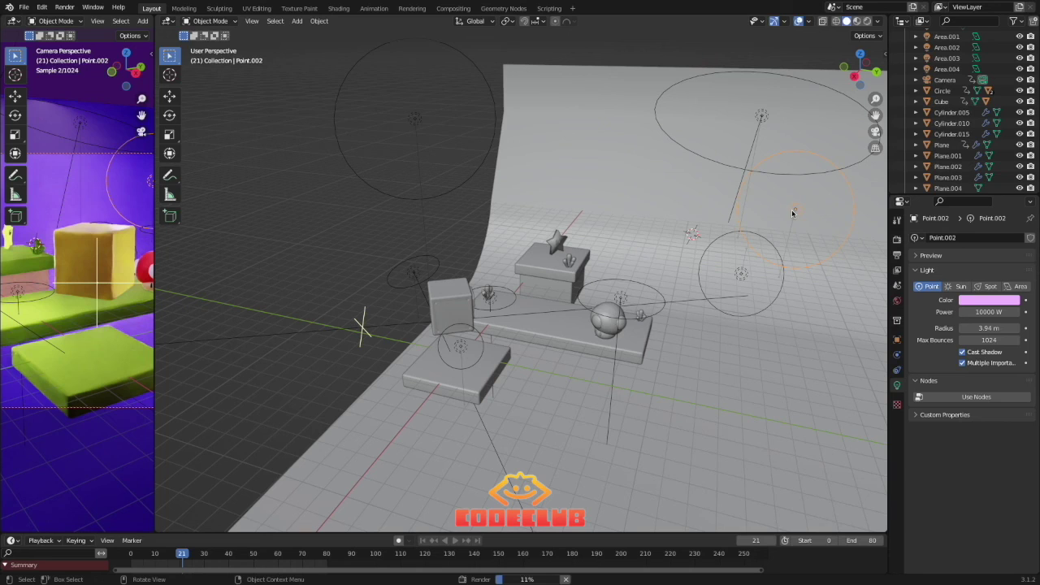
{"action": "left_click", "coordinate": [744, 273]}
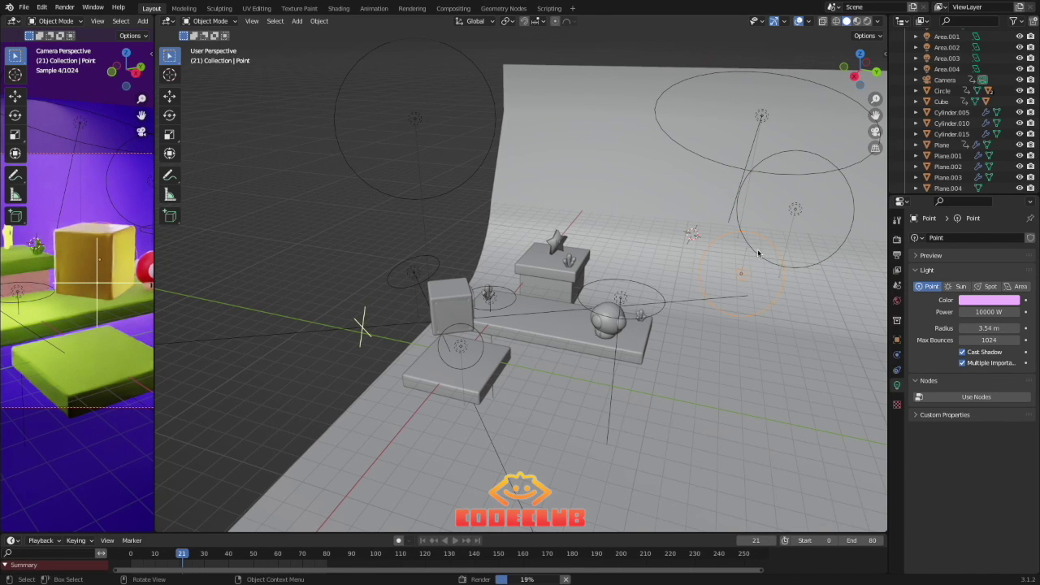
{"action": "left_click", "coordinate": [793, 210]}
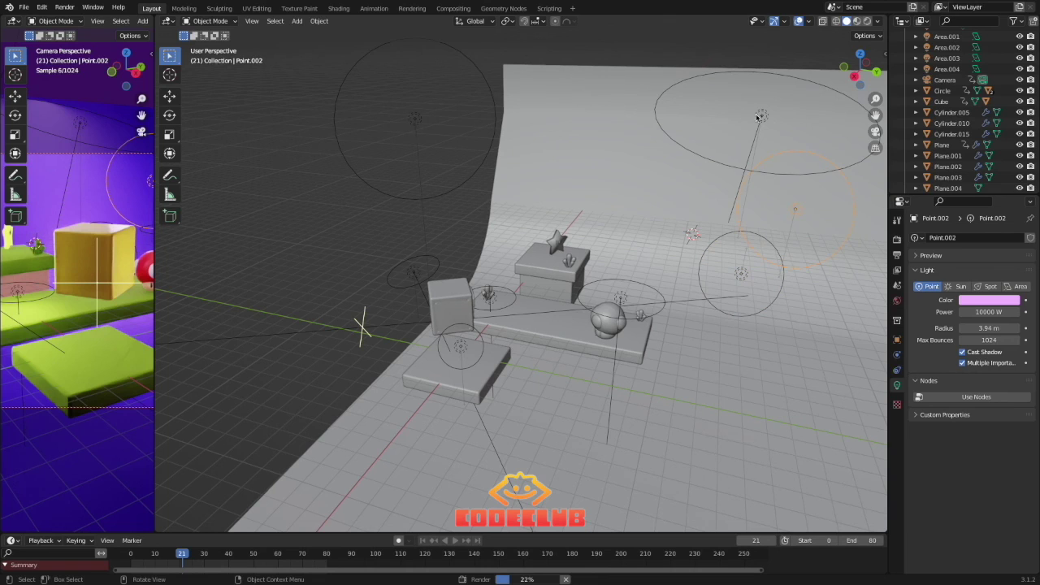
{"action": "left_click", "coordinate": [755, 117]}
{"action": "middle_click_drag", "start_coordinate": [754, 124], "coordinate": [626, 190]}
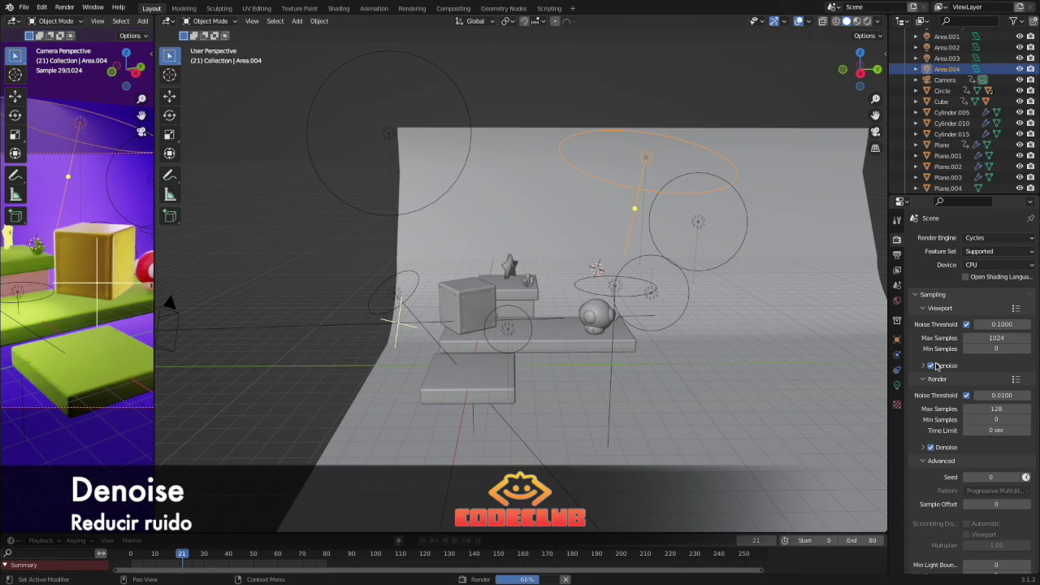
Review the Cycles render settings, from sampling and denoising through to the color management view transform, look and exposure.
{"action": "scroll", "coordinate": [972, 408], "scroll_direction": "down", "scroll_amount": 9}
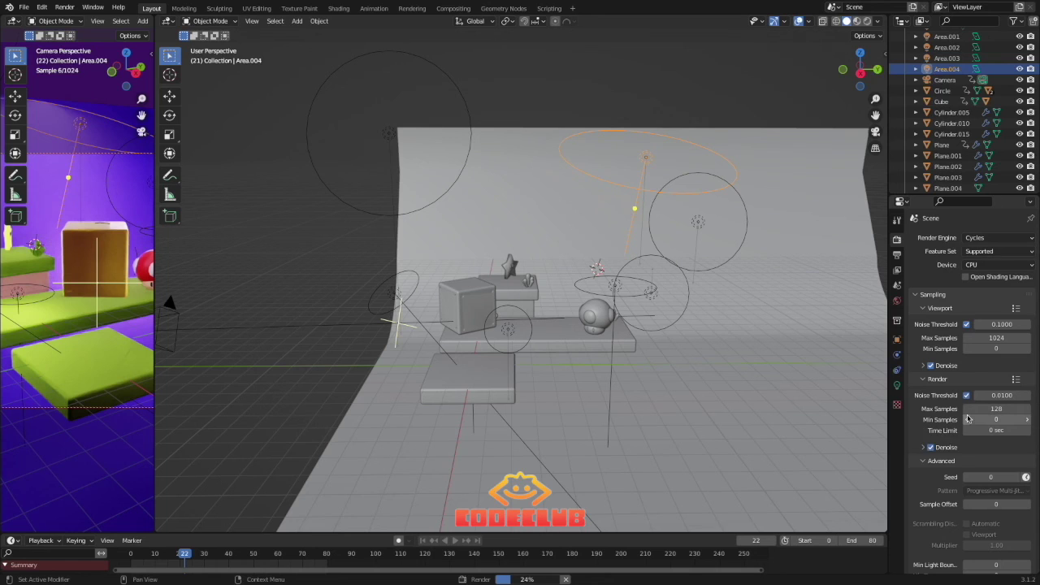
{"action": "scroll", "coordinate": [943, 340], "scroll_direction": "down", "scroll_amount": 5}
{"action": "scroll", "coordinate": [955, 517], "scroll_direction": "down", "scroll_amount": 2}
{"action": "left_click", "coordinate": [955, 523]}
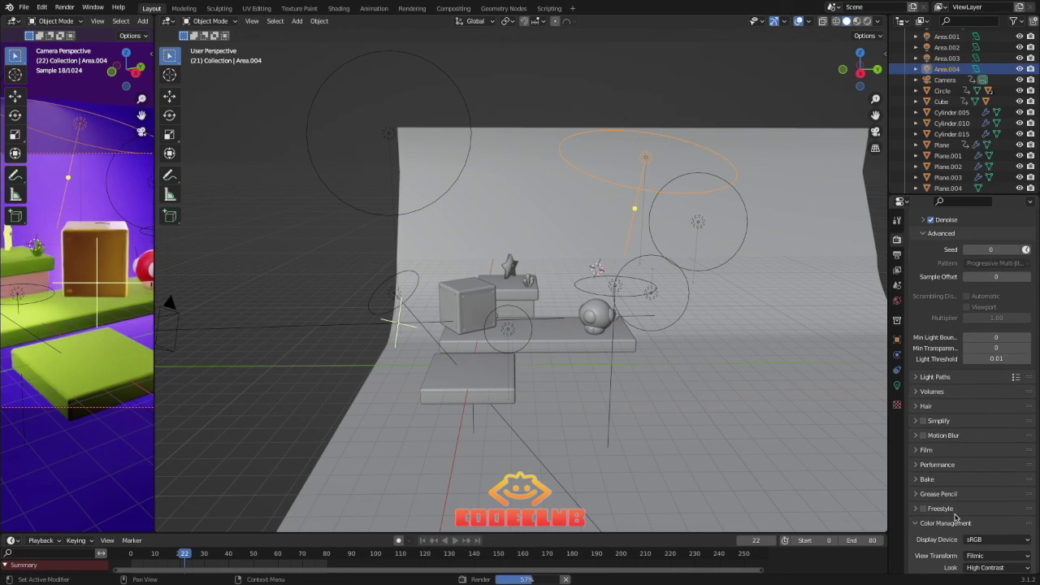
{"action": "scroll", "coordinate": [955, 517], "scroll_direction": "down", "scroll_amount": 3}
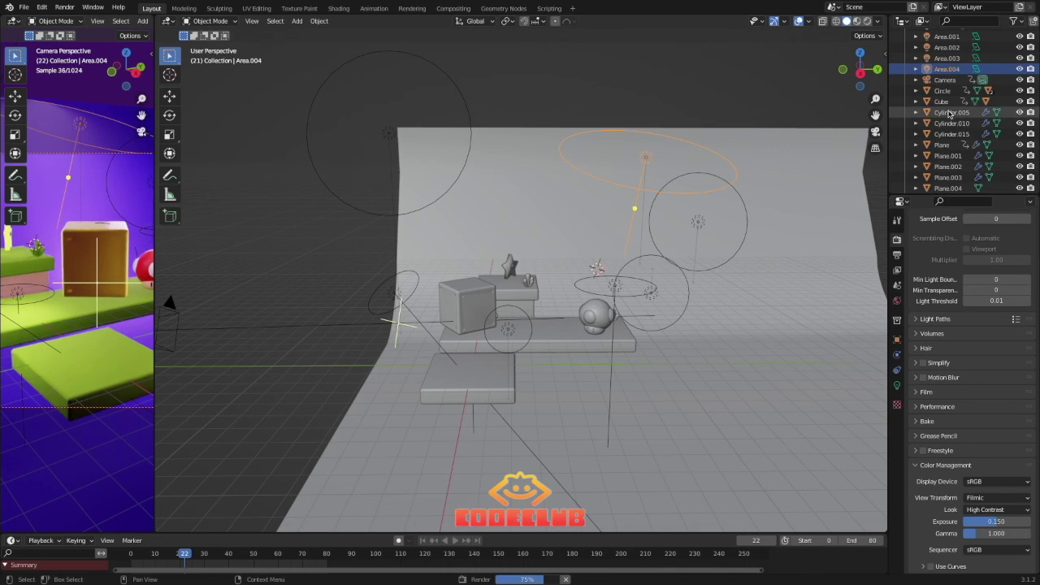
Examine the camera's lens settings, including its perspective type and focal length.
{"action": "left_click", "coordinate": [946, 81]}
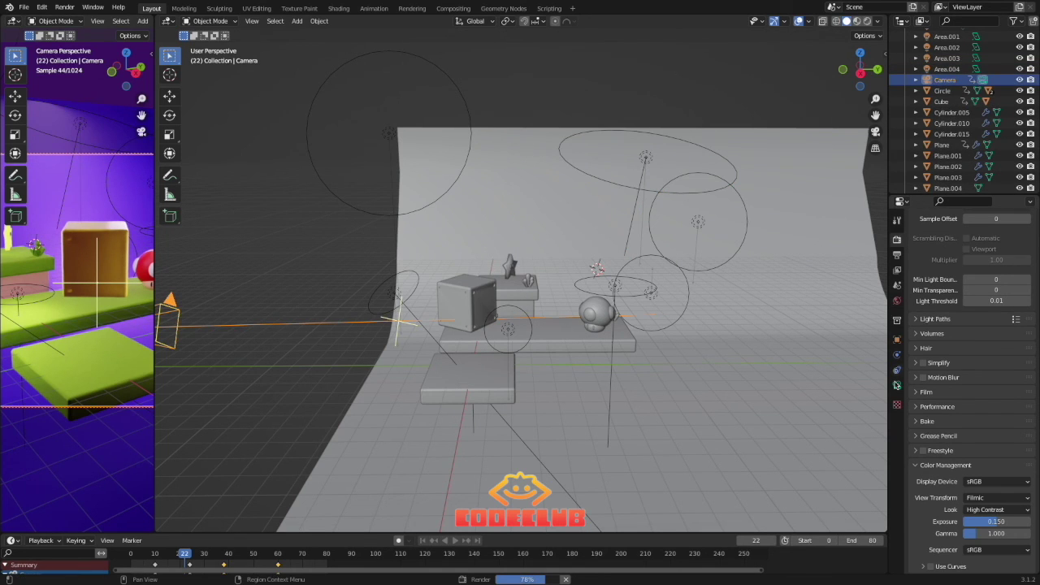
{"action": "left_click", "coordinate": [897, 385]}
{"action": "scroll", "coordinate": [961, 300], "scroll_direction": "up", "scroll_amount": 4}
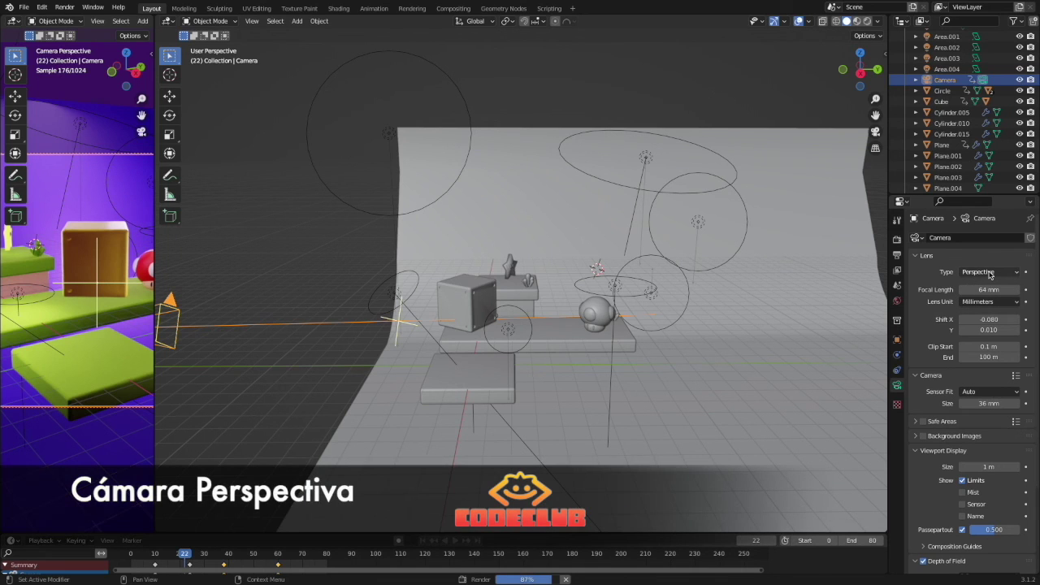
Review the scene's output resolution, frame rate, frame range and file output settings.
{"action": "left_click", "coordinate": [897, 255]}
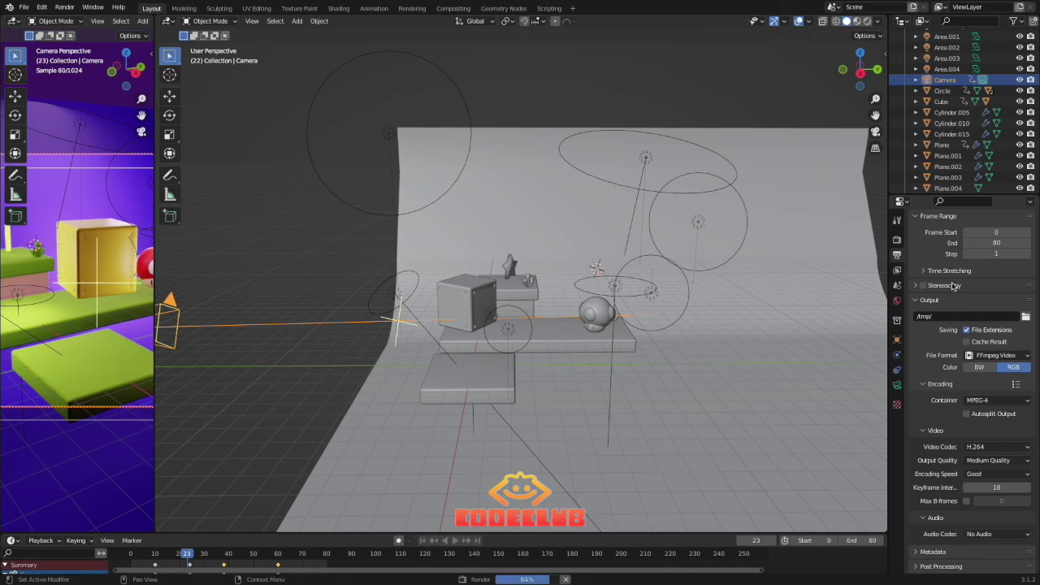
{"action": "scroll", "coordinate": [936, 300], "scroll_direction": "up", "scroll_amount": 2}
{"action": "scroll", "coordinate": [936, 300], "scroll_direction": "up", "scroll_amount": 3}
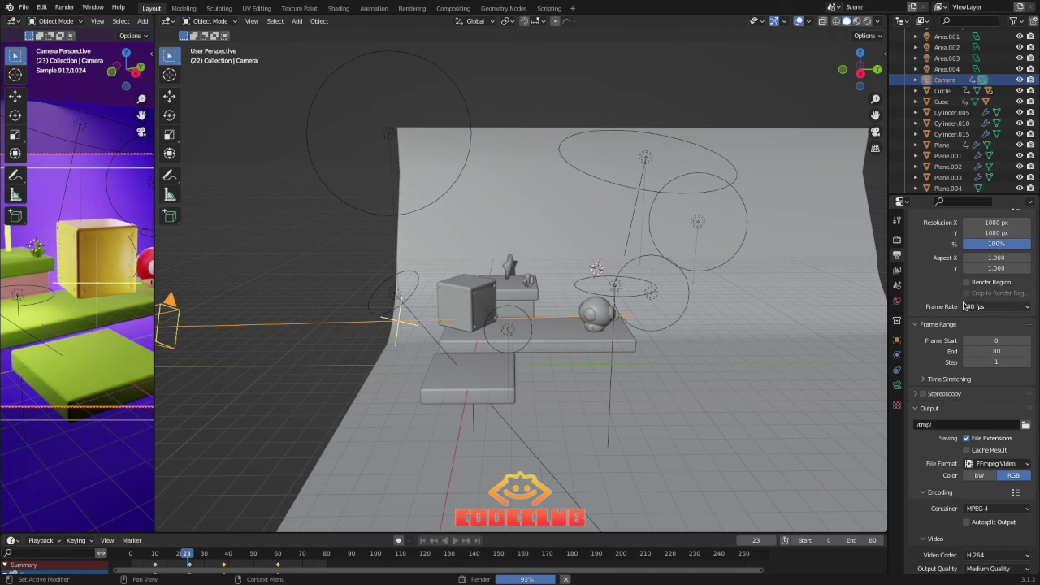
{"action": "scroll", "coordinate": [959, 358], "scroll_direction": "down", "scroll_amount": 4}
{"action": "scroll", "coordinate": [959, 358], "scroll_direction": "down", "scroll_amount": 1}
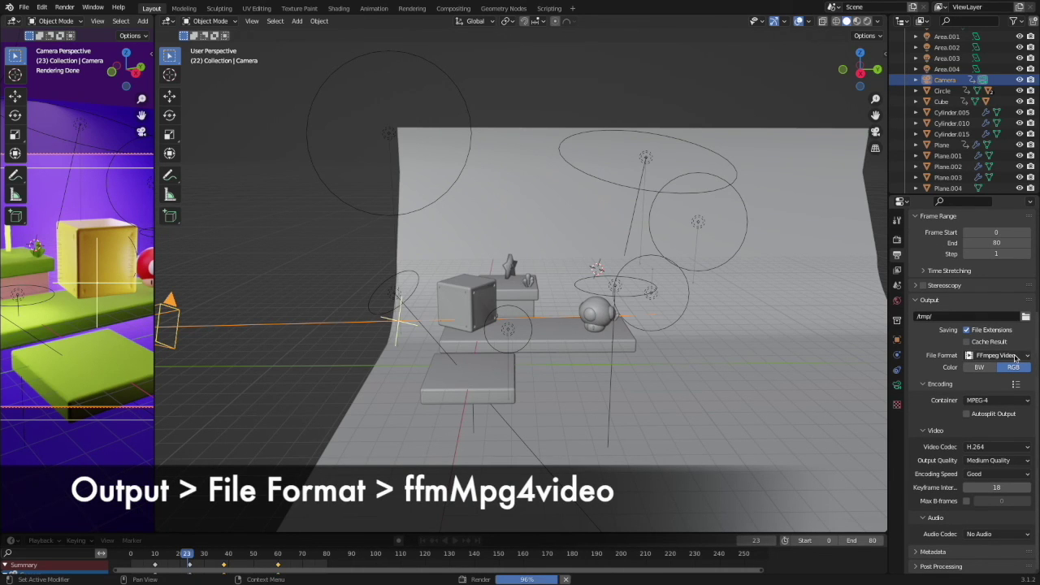
Set the output file format to FFmpeg Video with an MPEG-4 container.
{"action": "left_click", "coordinate": [1009, 356]}
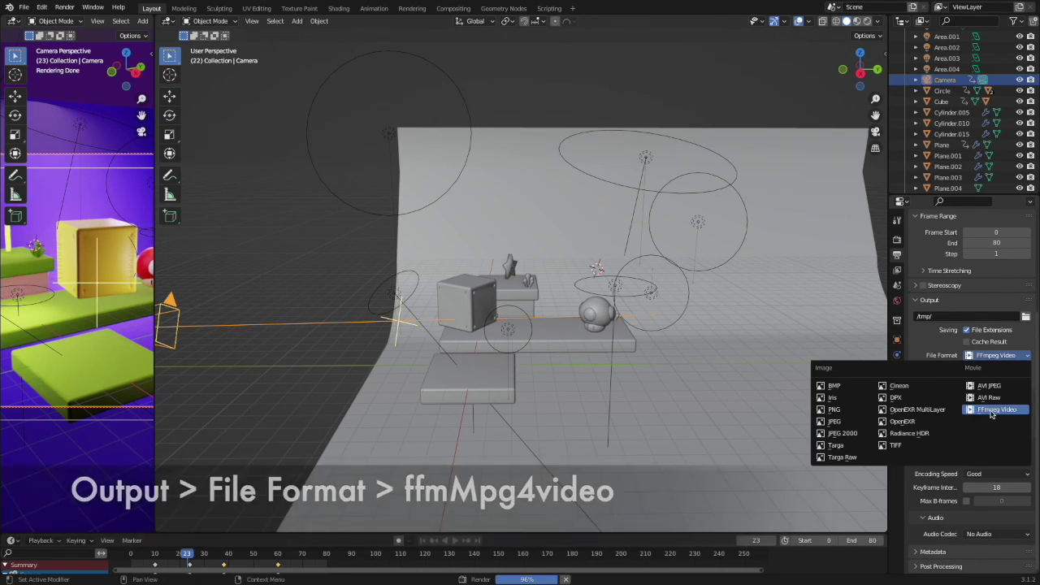
{"action": "left_click", "coordinate": [996, 355]}
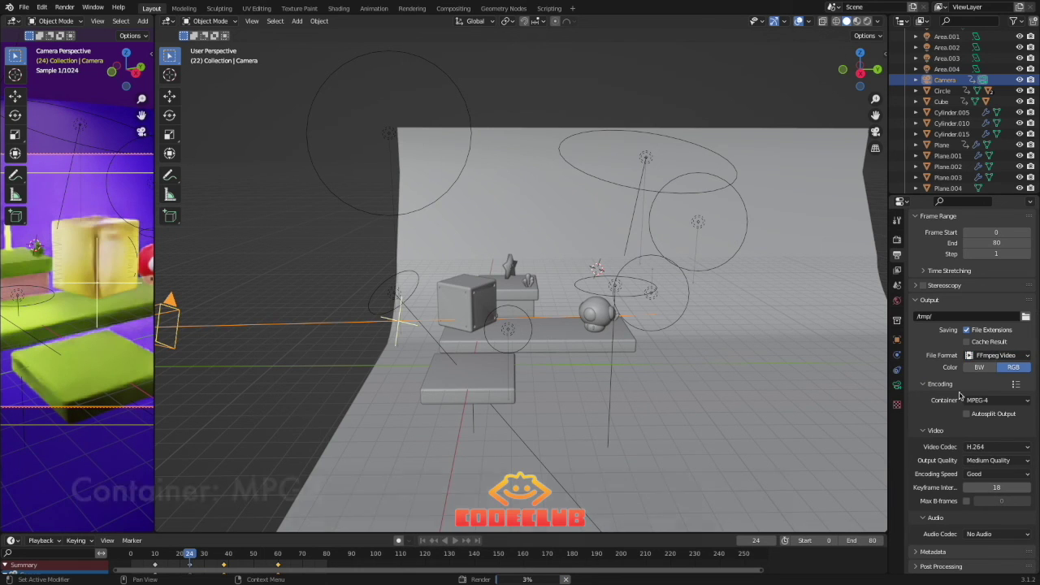
{"action": "left_click", "coordinate": [997, 400]}
{"action": "left_click", "coordinate": [978, 437]}
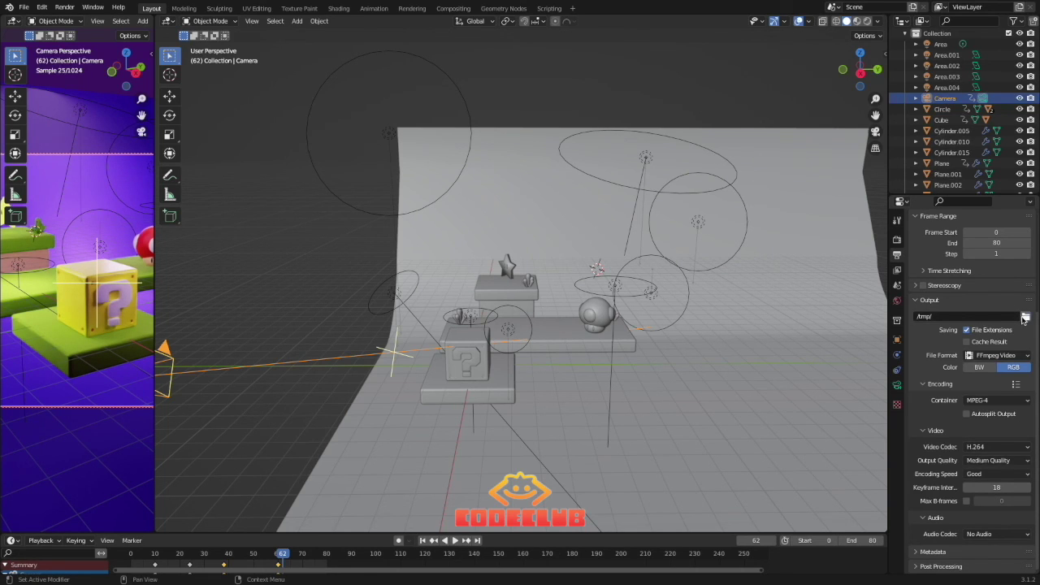
Set the output file to Animacion_SuperMario.mp4 in the Animacion Super Mario folder and start rendering the animation.
{"action": "left_click", "coordinate": [1025, 316]}
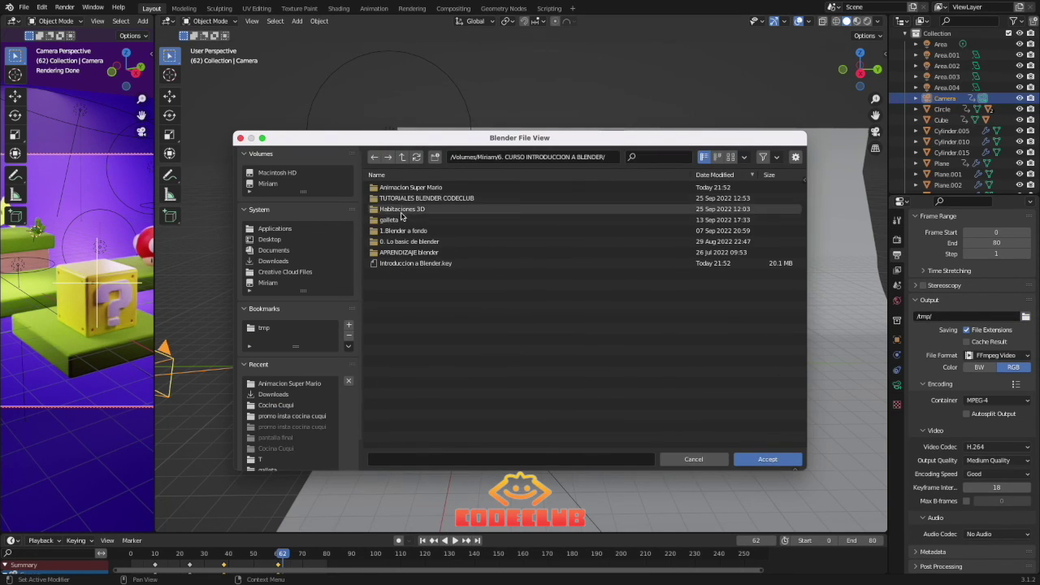
{"action": "double_click", "coordinate": [406, 187]}
{"action": "left_click", "coordinate": [549, 458]}
{"action": "type", "text": "Animacion_SuperMario.mp4"}
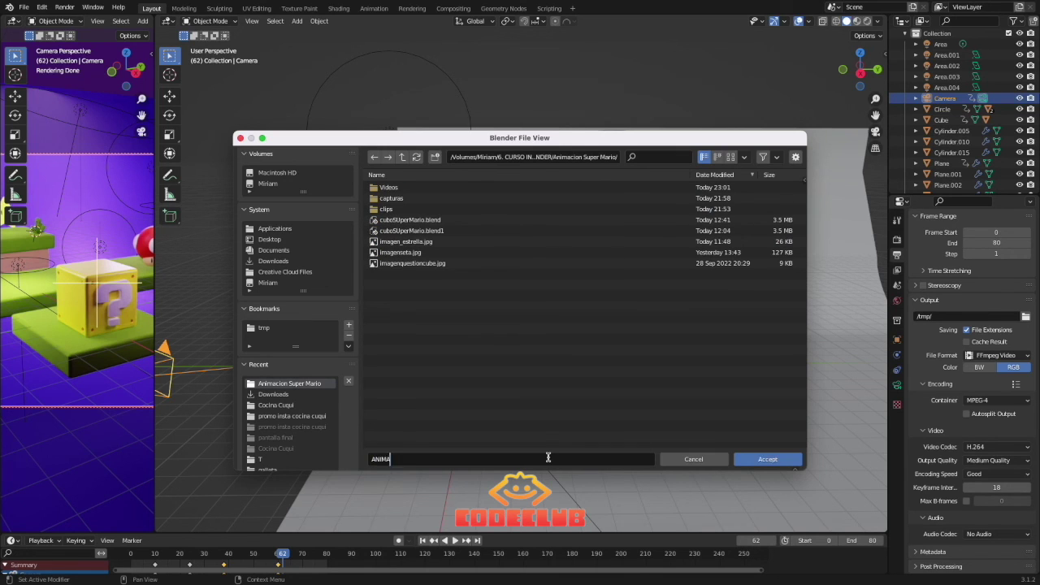
{"action": "left_click", "coordinate": [767, 459]}
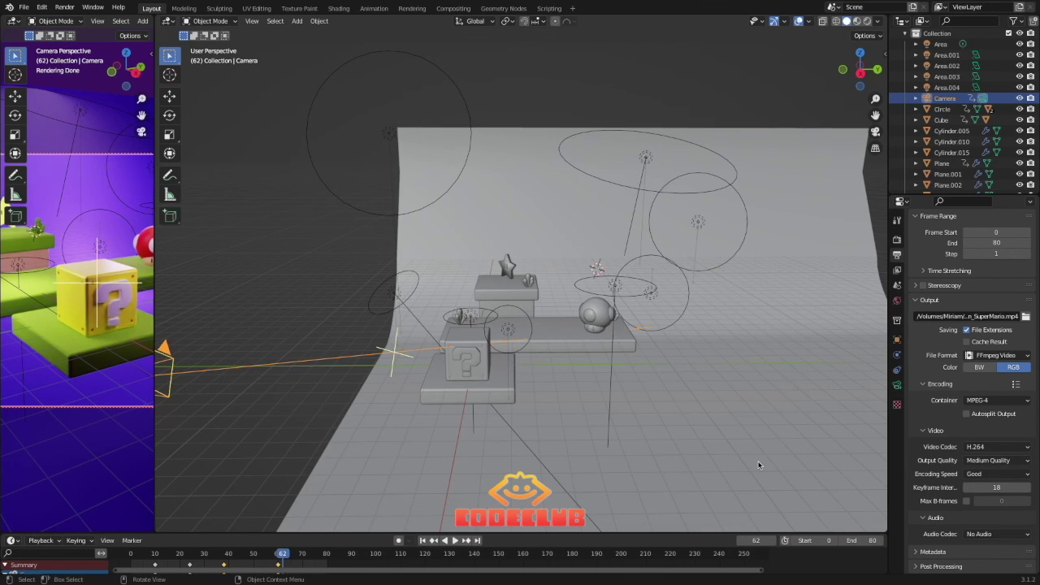
{"action": "left_click", "coordinate": [64, 7]}
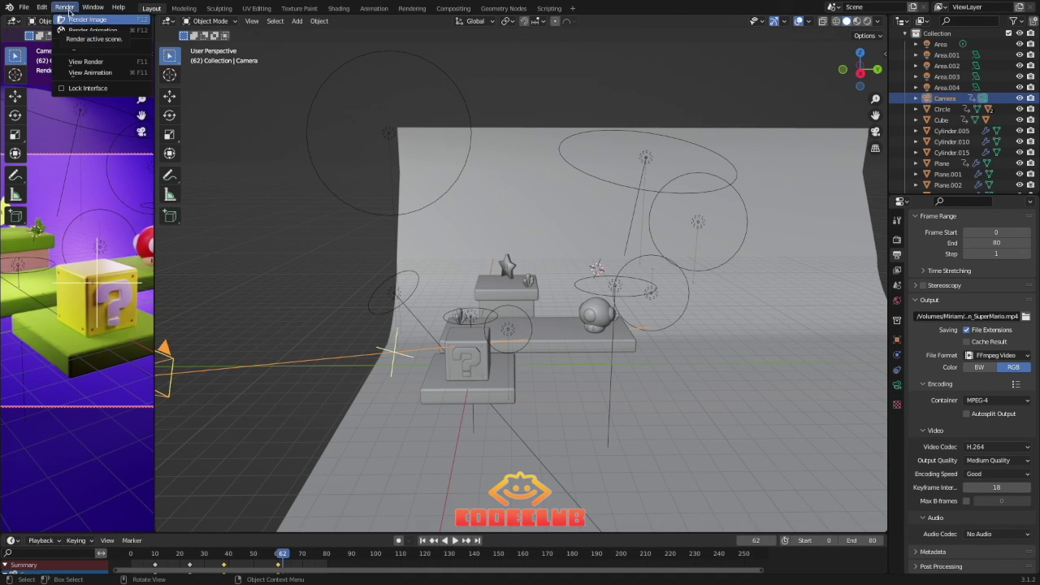
{"action": "left_click", "coordinate": [70, 21]}
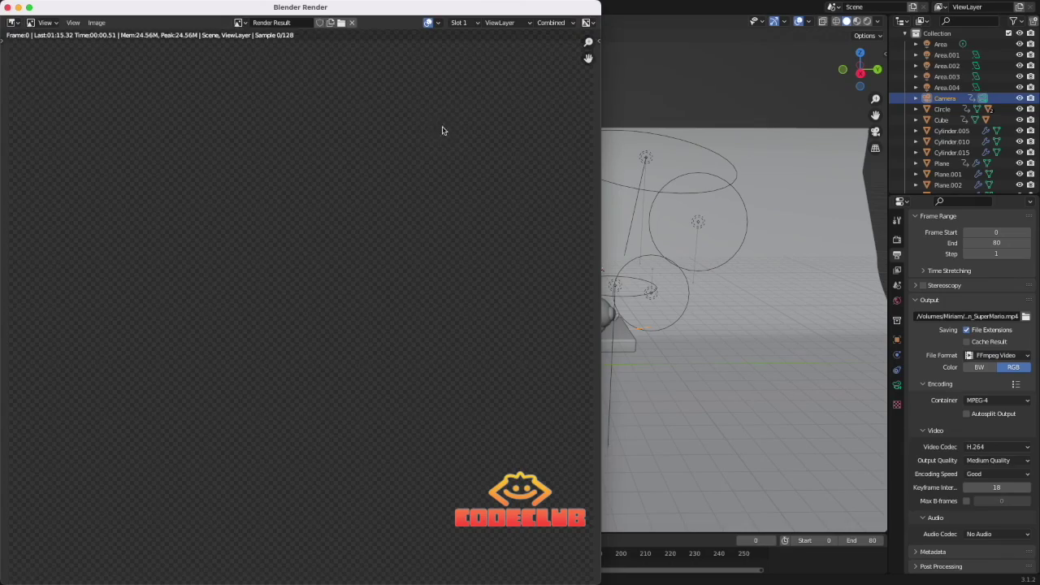